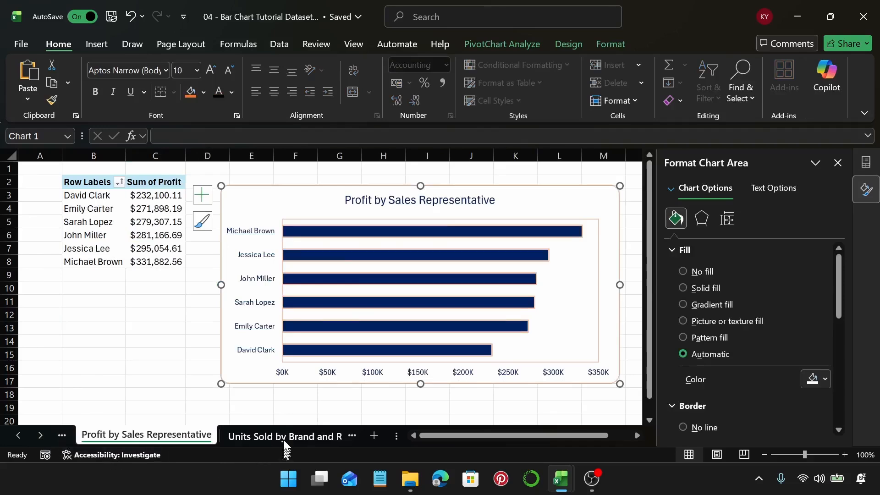
Step: Look through the finished bar chart worksheets one after another, from Profit by Sales Representative past Profit by Product Subcategory
{"action": "left_click", "coordinate": [282, 438]}
{"action": "left_click", "coordinate": [274, 434]}
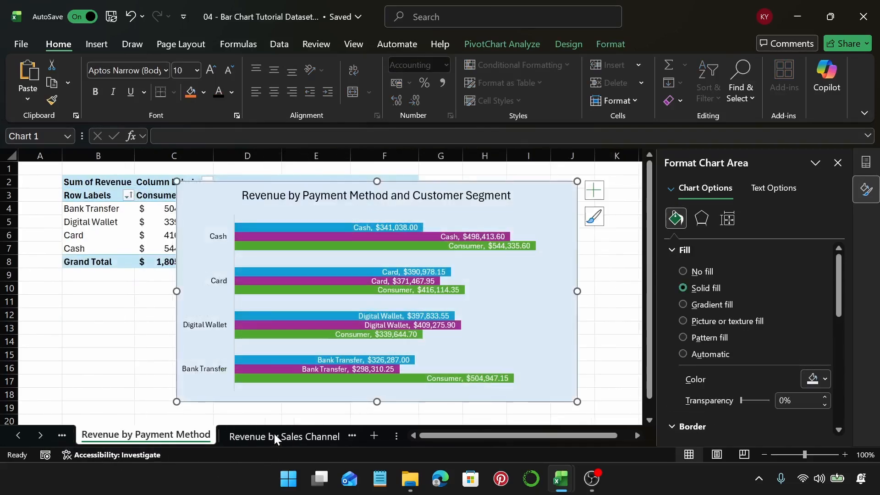
{"action": "left_click", "coordinate": [274, 433]}
{"action": "left_click", "coordinate": [275, 439]}
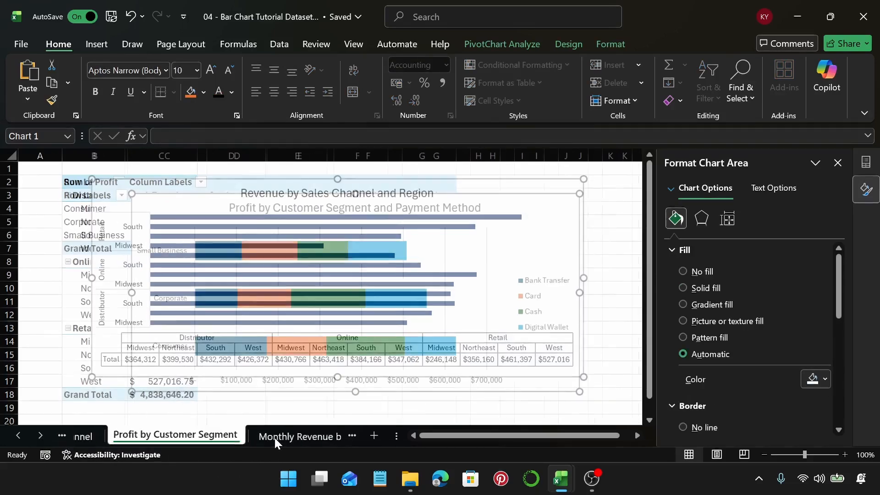
{"action": "left_click", "coordinate": [267, 439]}
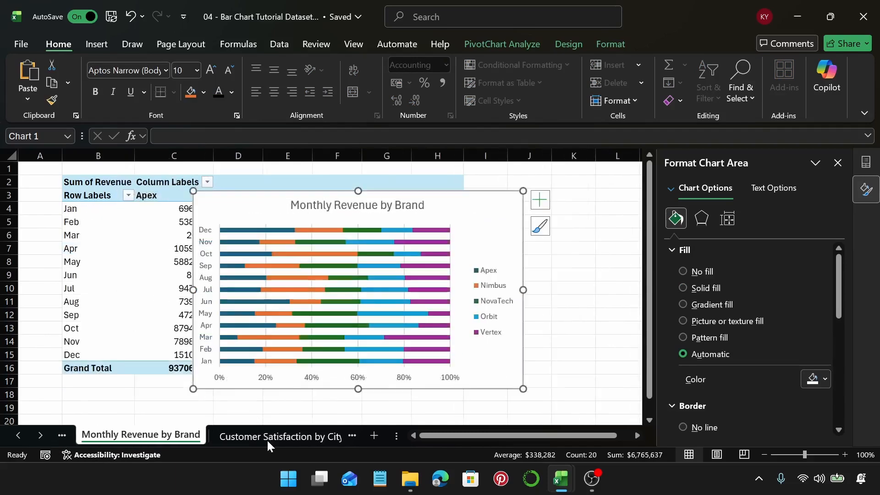
{"action": "left_click", "coordinate": [268, 439]}
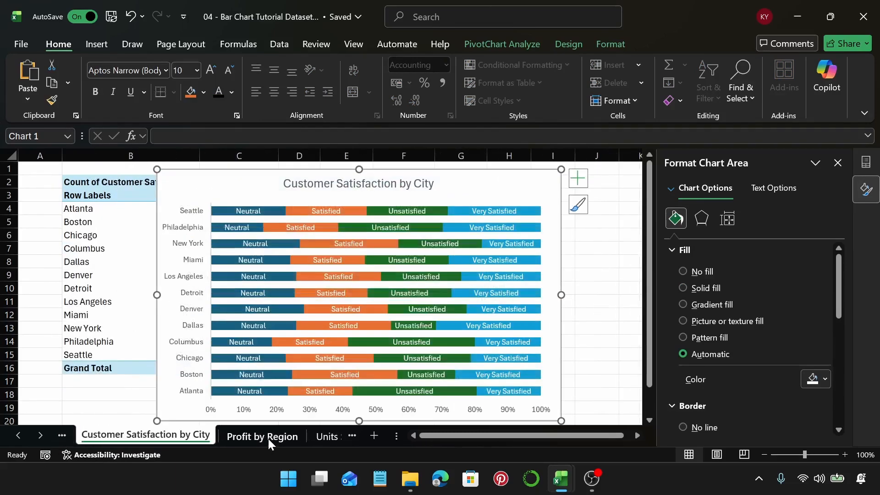
{"action": "left_click", "coordinate": [277, 436]}
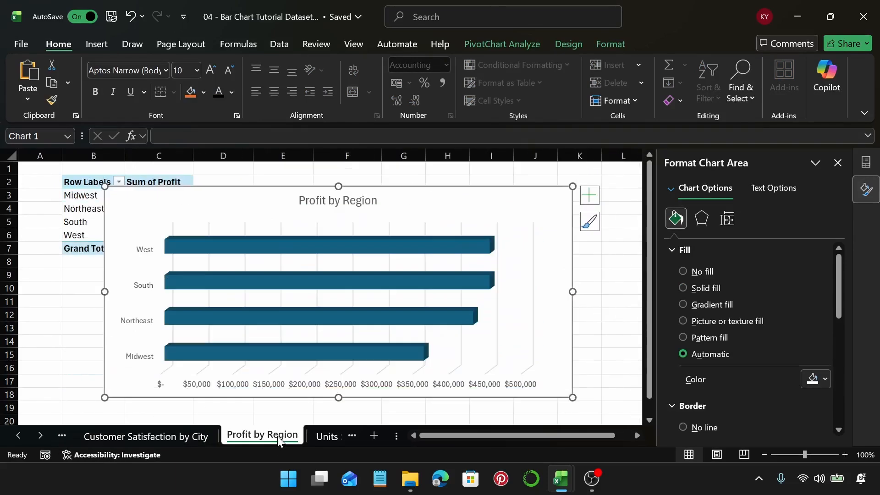
{"action": "left_click", "coordinate": [316, 438]}
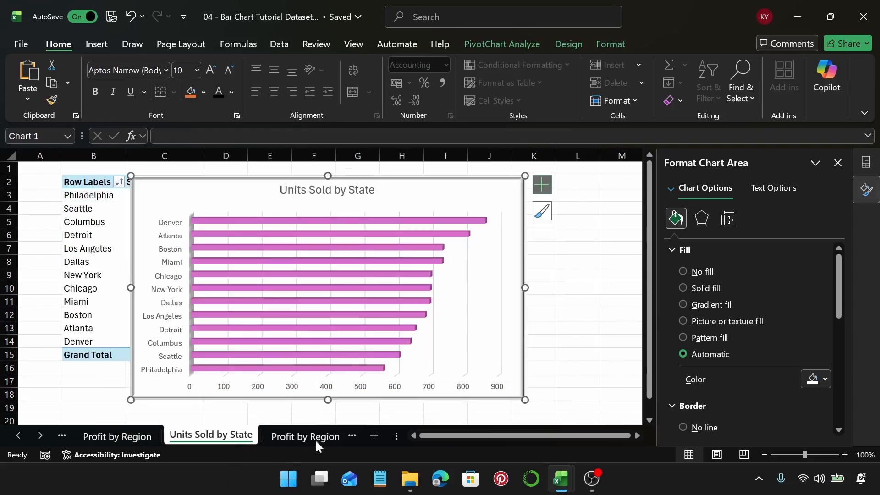
{"action": "left_click", "coordinate": [290, 439]}
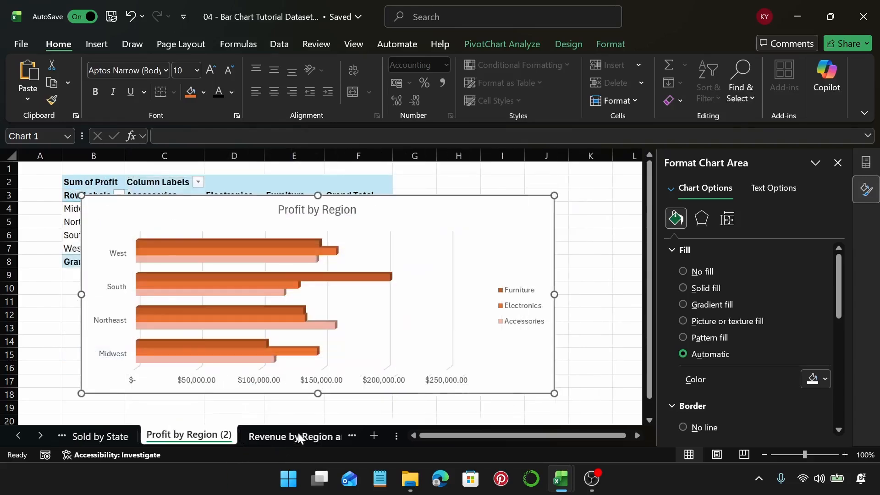
{"action": "left_click", "coordinate": [298, 434]}
{"action": "left_click", "coordinate": [40, 436]}
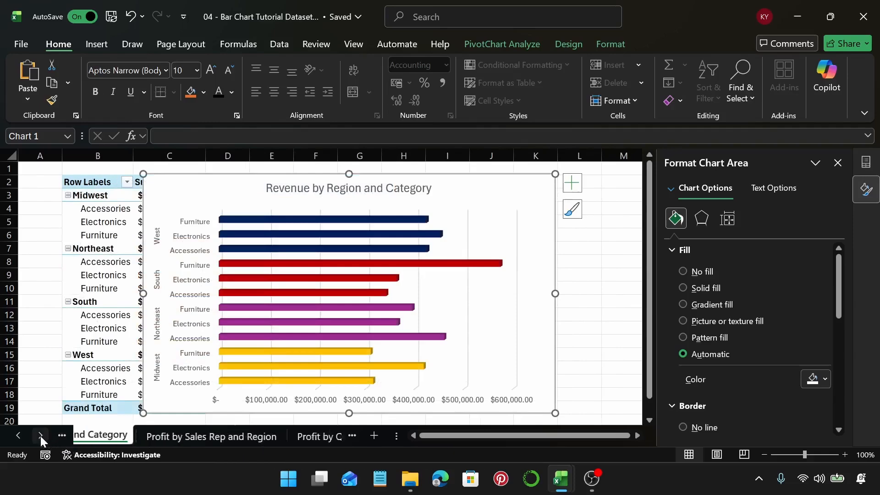
{"action": "left_click", "coordinate": [126, 435]}
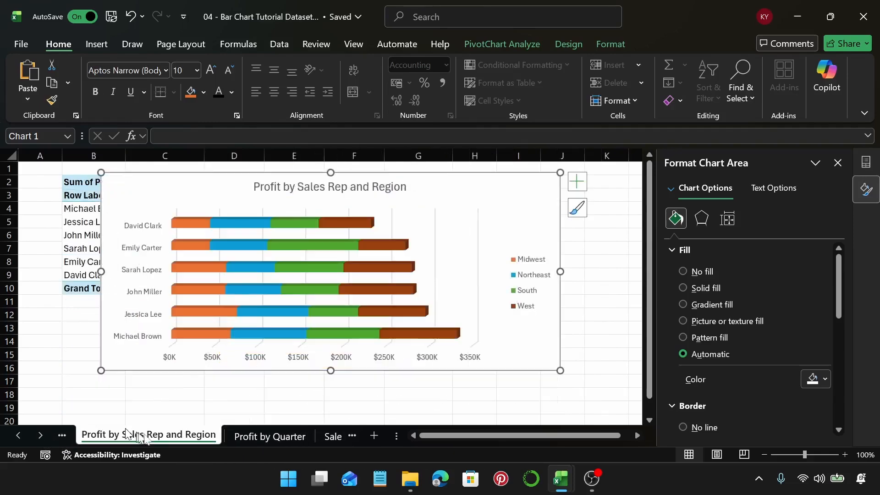
{"action": "left_click", "coordinate": [254, 439]}
{"action": "left_click", "coordinate": [327, 437]}
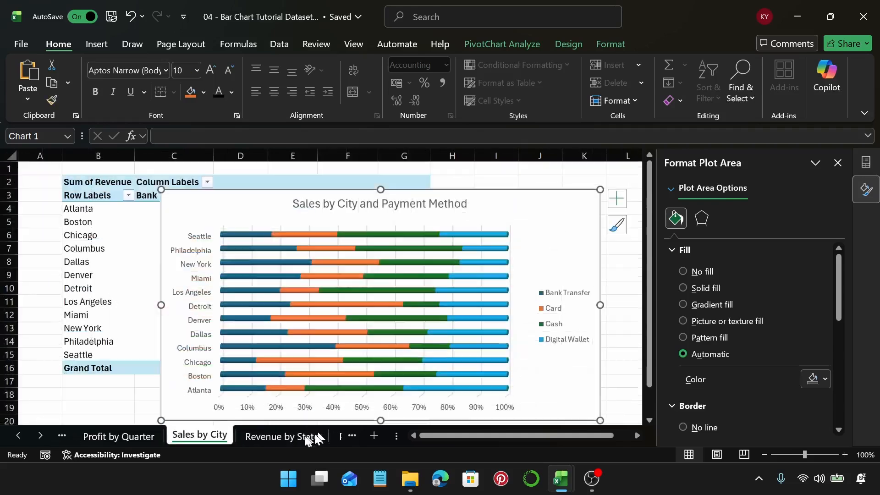
{"action": "left_click", "coordinate": [283, 440]}
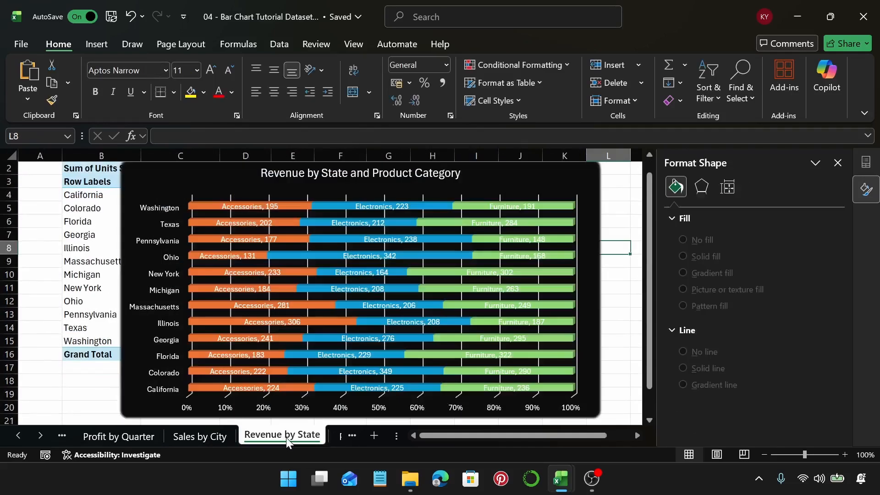
{"action": "left_click", "coordinate": [41, 436]}
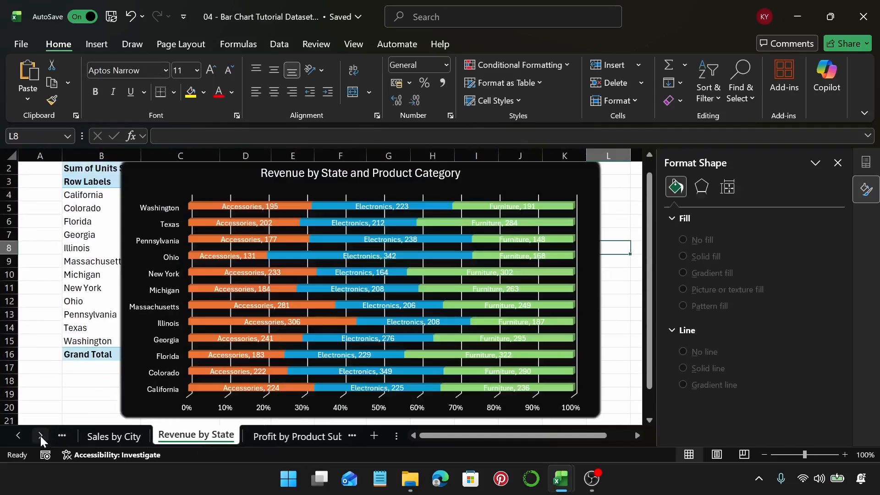
{"action": "left_click", "coordinate": [248, 440]}
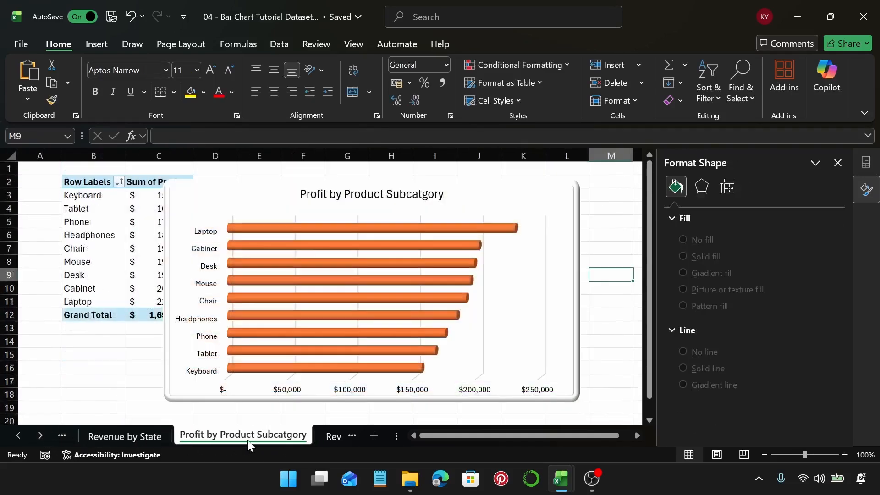
{"action": "left_click", "coordinate": [328, 437]}
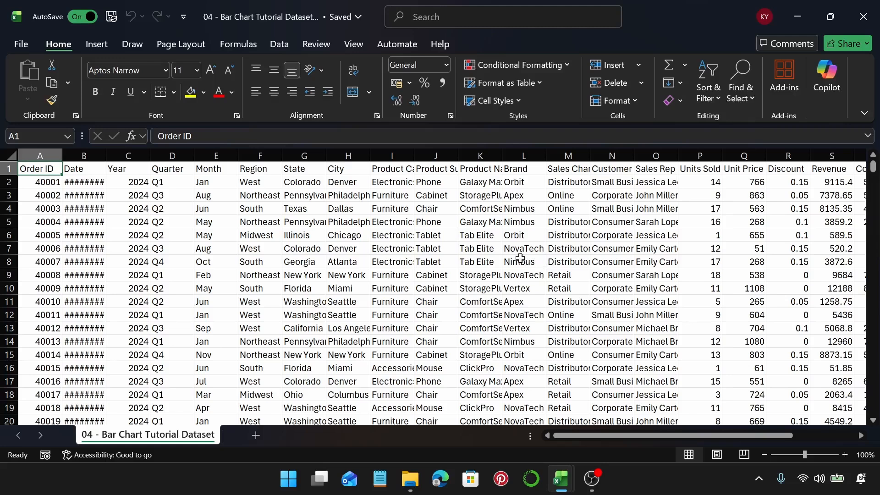
Step: Convert the dataset range A1:W801 into a table with headers
{"action": "left_click", "coordinate": [103, 45]}
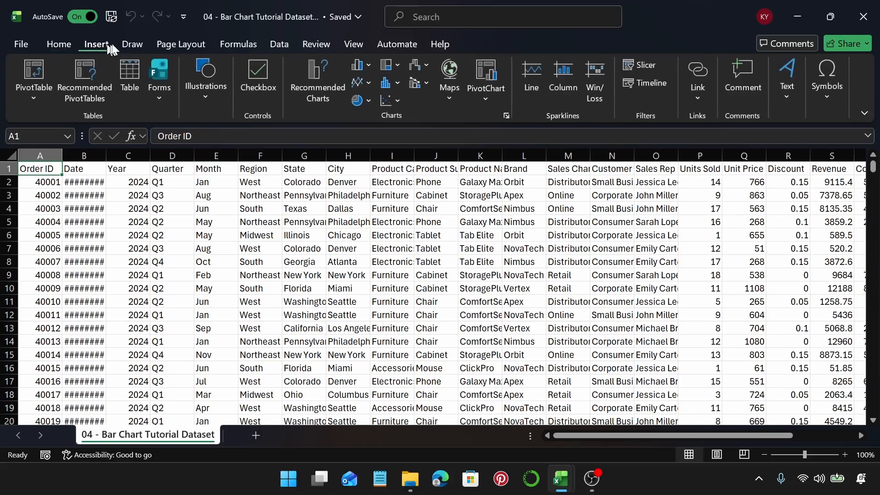
{"action": "left_click", "coordinate": [122, 71]}
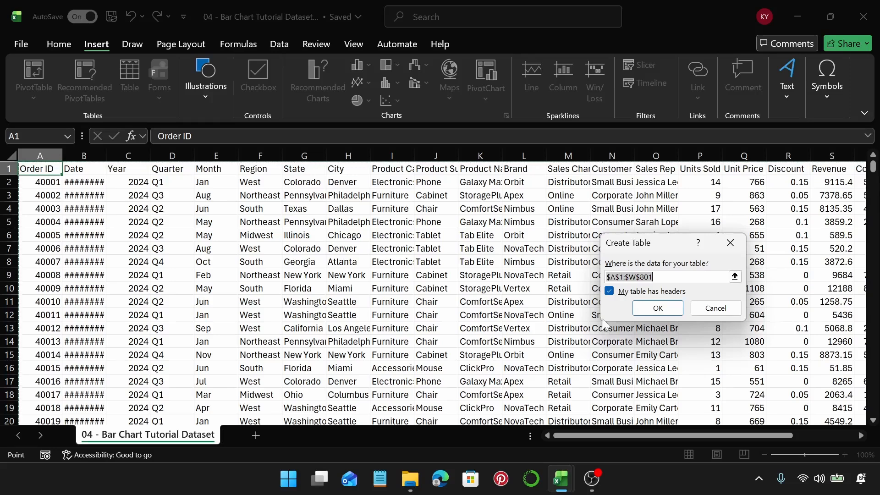
{"action": "left_click", "coordinate": [638, 308]}
{"action": "left_click", "coordinate": [322, 327]}
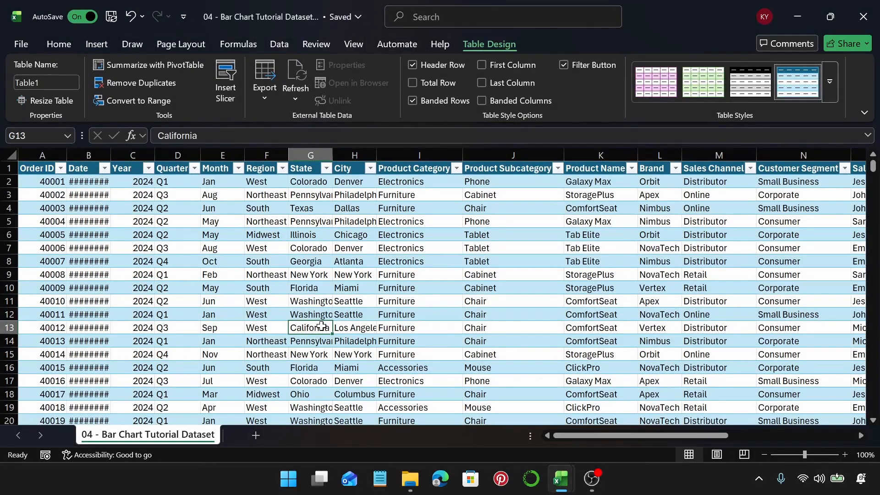
Step: Add a new worksheet and insert a PivotTable at its cell B2, using the entire dataset table as the source
{"action": "left_click", "coordinate": [256, 435]}
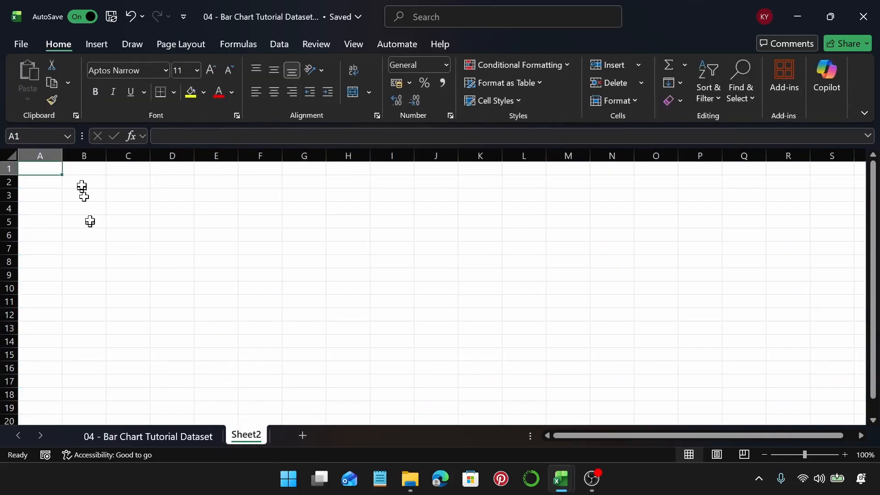
{"action": "left_click", "coordinate": [81, 181]}
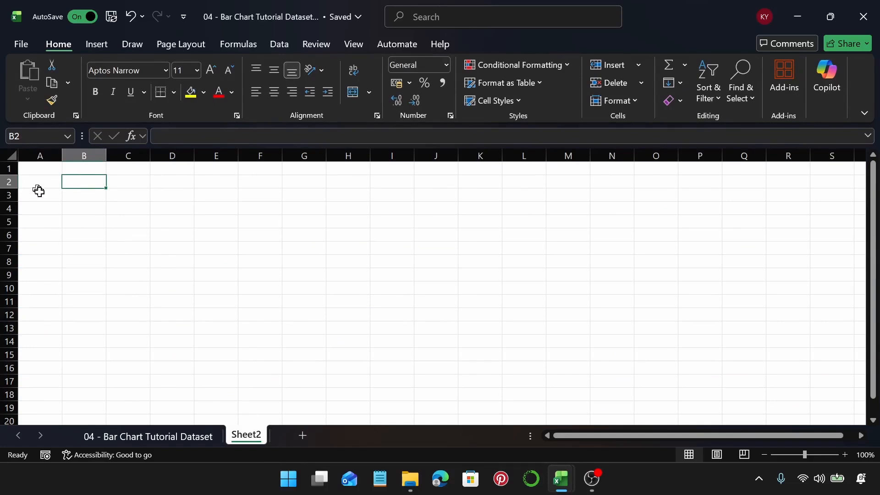
{"action": "left_click", "coordinate": [95, 46]}
{"action": "left_click", "coordinate": [37, 63]}
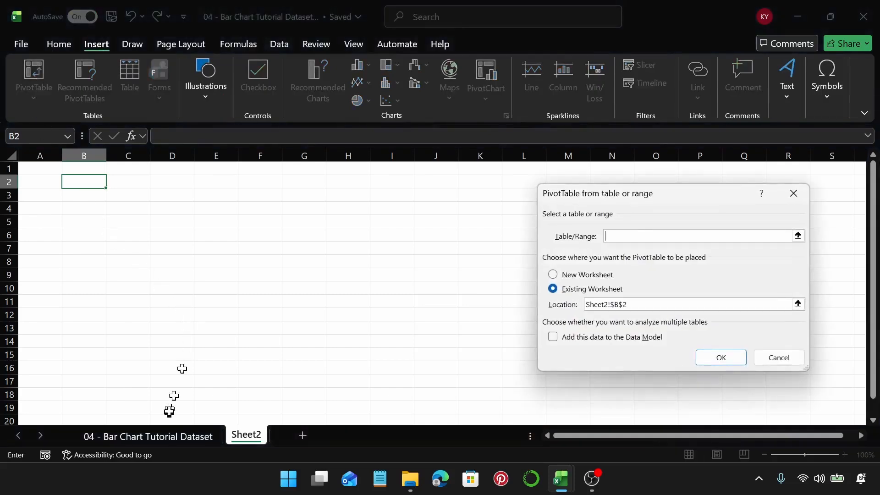
{"action": "left_click", "coordinate": [175, 434]}
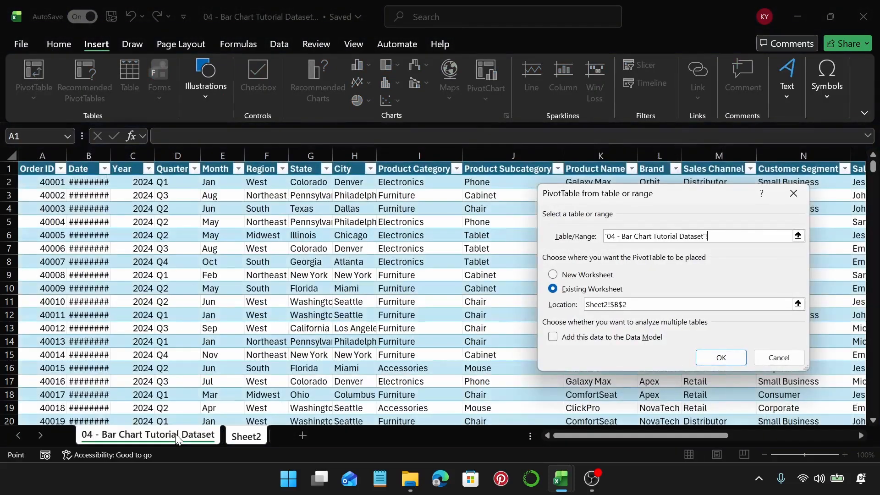
{"action": "left_click", "coordinate": [32, 172]}
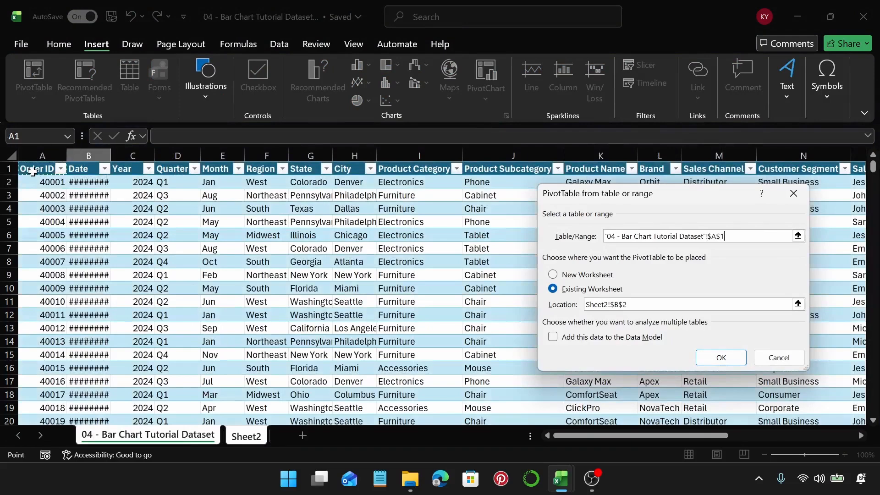
{"action": "key", "text": "ctrl+shift+Right"}
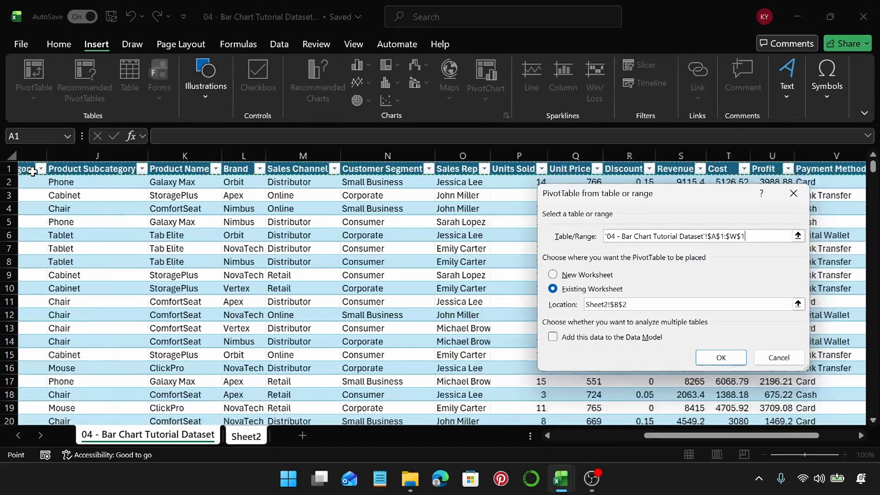
{"action": "key", "text": "ctrl+shift+Down"}
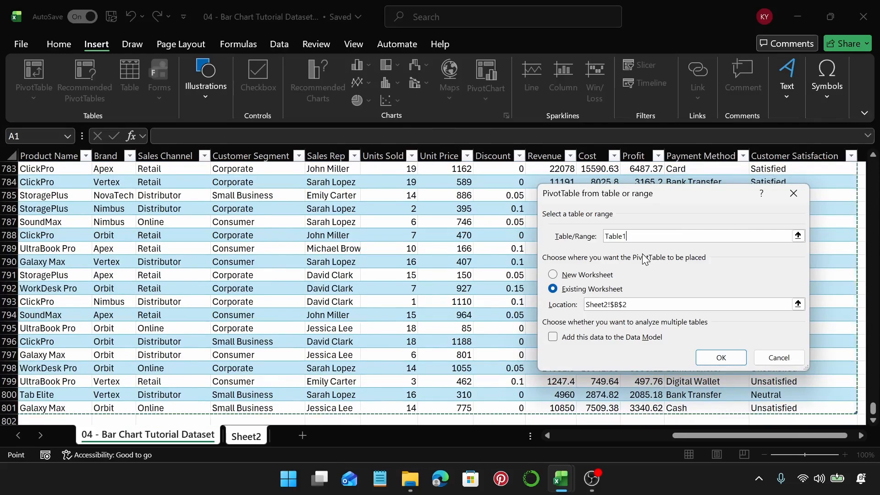
{"action": "left_click", "coordinate": [700, 362]}
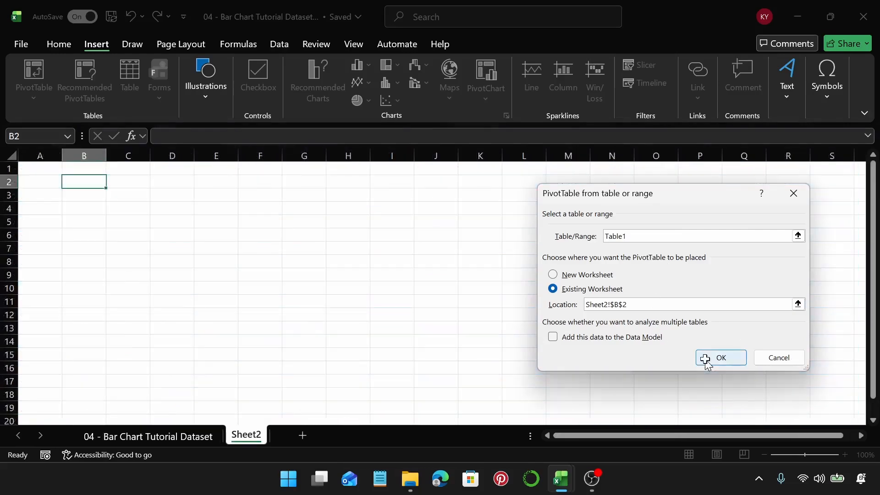
Step: Check the dataset table's name in its table design properties and return to the PivotTable sheet
{"action": "left_click", "coordinate": [151, 437]}
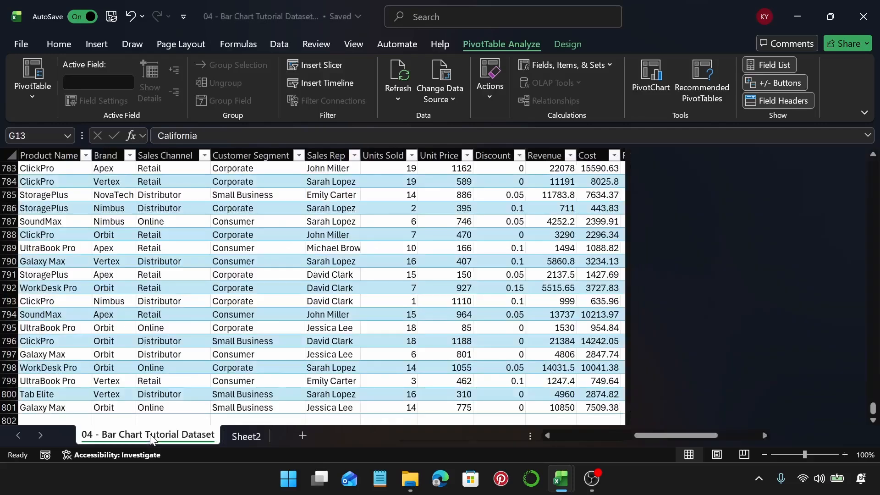
{"action": "left_click", "coordinate": [489, 44]}
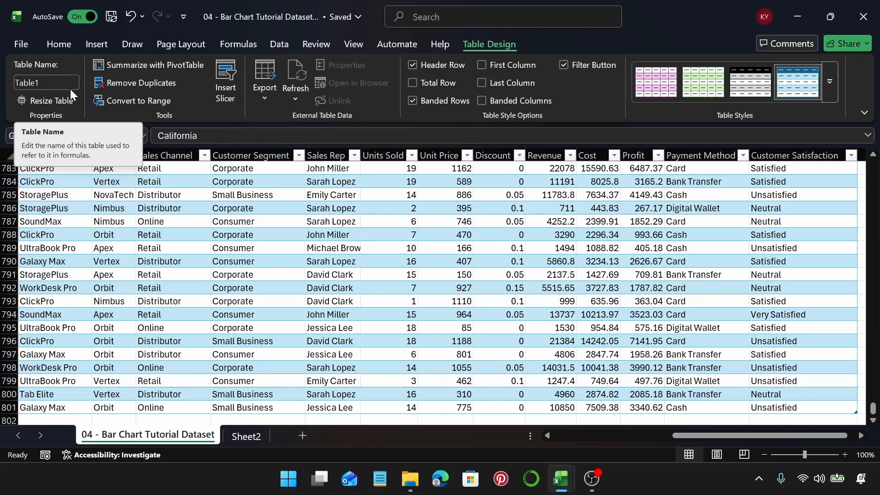
{"action": "left_click", "coordinate": [246, 435]}
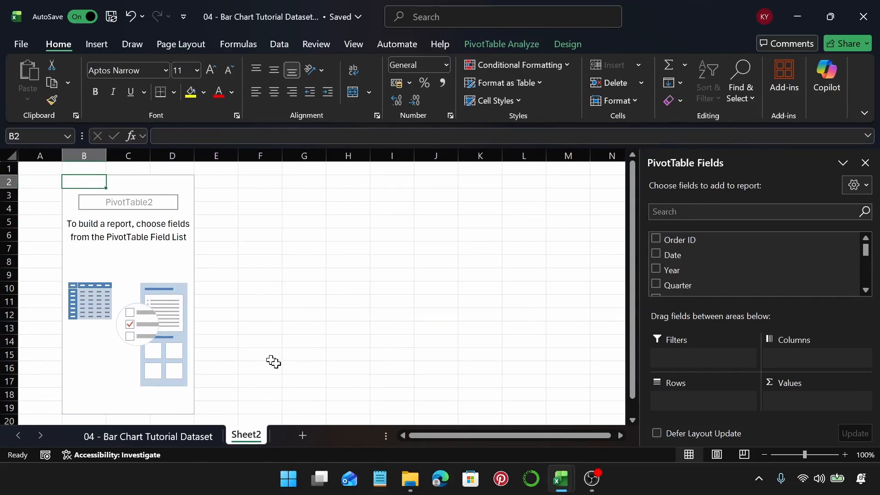
Step: Build the PivotTable with Product Name in the rows and Sum of Revenue as the values
{"action": "scroll", "coordinate": [752, 250], "scroll_direction": "down", "scroll_amount": 2}
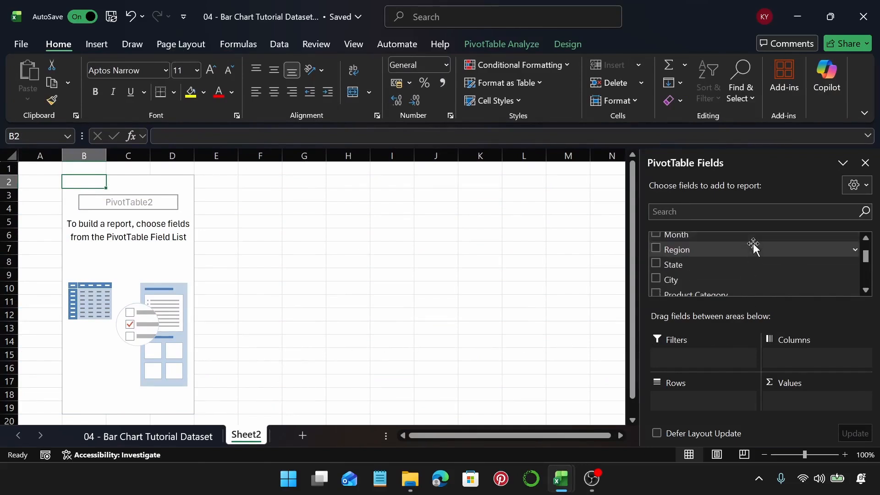
{"action": "scroll", "coordinate": [755, 246], "scroll_direction": "down", "scroll_amount": 3}
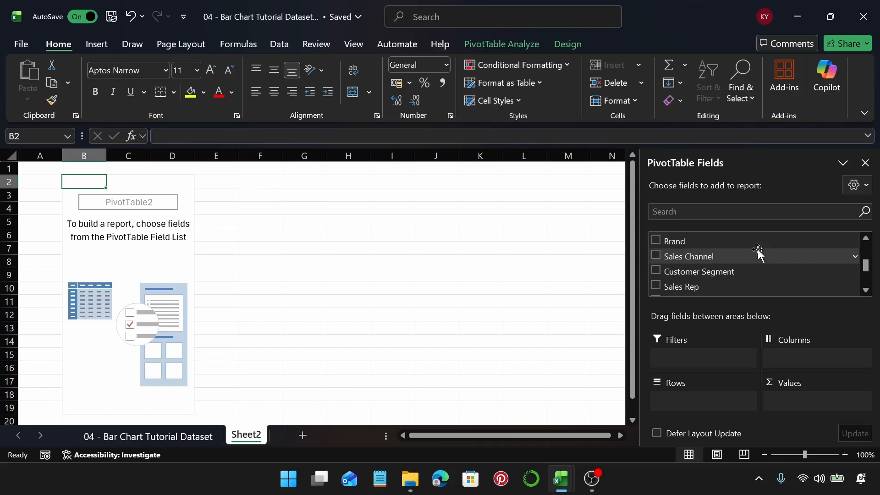
{"action": "scroll", "coordinate": [759, 252], "scroll_direction": "down", "scroll_amount": 1}
{"action": "scroll", "coordinate": [759, 252], "scroll_direction": "up", "scroll_amount": 6}
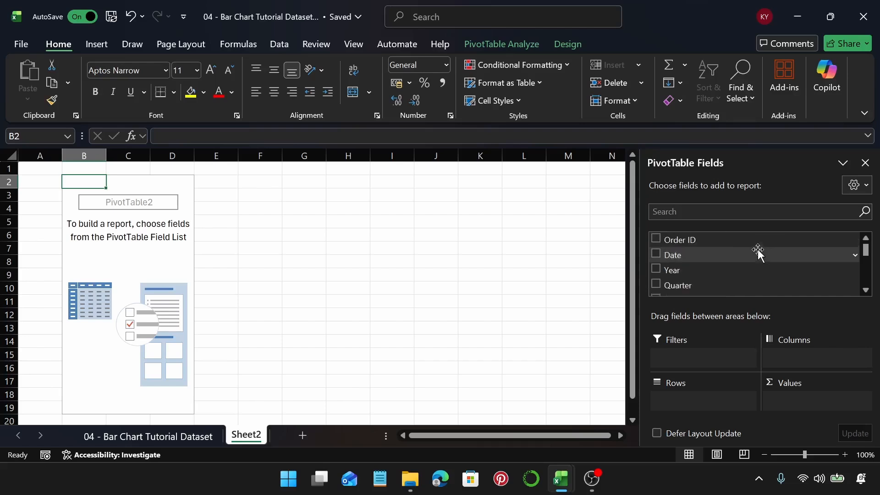
{"action": "scroll", "coordinate": [759, 253], "scroll_direction": "down", "scroll_amount": 3}
{"action": "scroll", "coordinate": [759, 251], "scroll_direction": "down", "scroll_amount": 1}
{"action": "left_click_drag", "start_coordinate": [753, 260], "coordinate": [688, 398]}
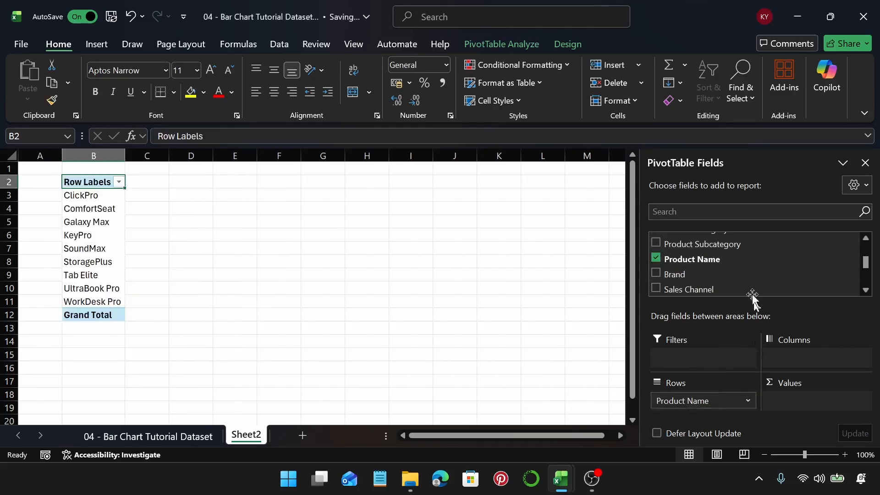
{"action": "scroll", "coordinate": [747, 277], "scroll_direction": "down", "scroll_amount": 3}
{"action": "left_click_drag", "start_coordinate": [747, 276], "coordinate": [813, 392]}
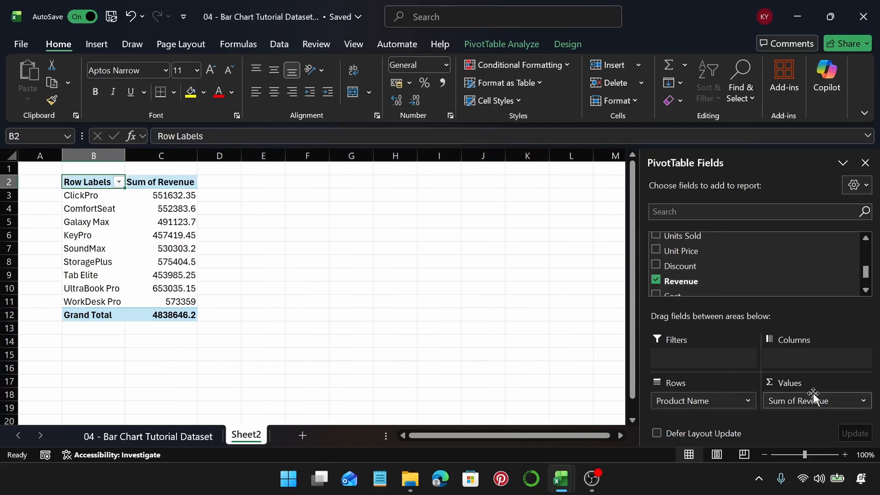
Step: Format the Sum of Revenue values in C3:C12, including the grand total, as dollar amounts in Accounting format
{"action": "left_click", "coordinate": [179, 197]}
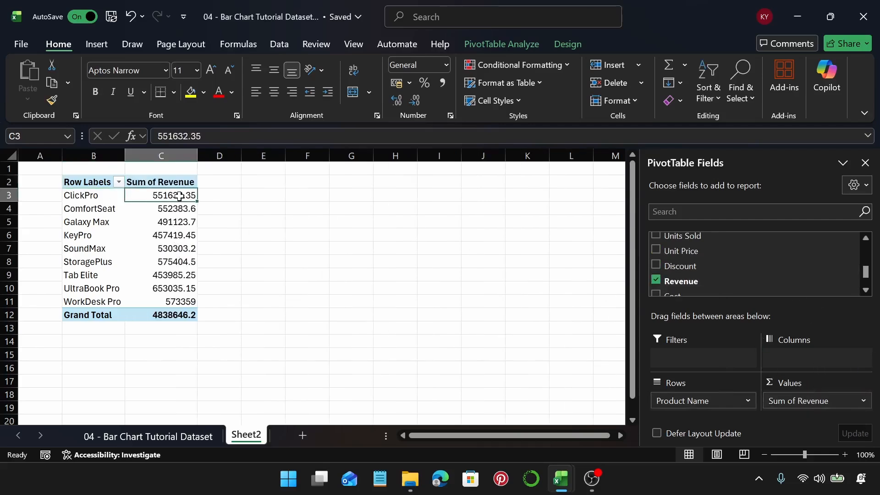
{"action": "key", "text": "ctrl+shift+Down"}
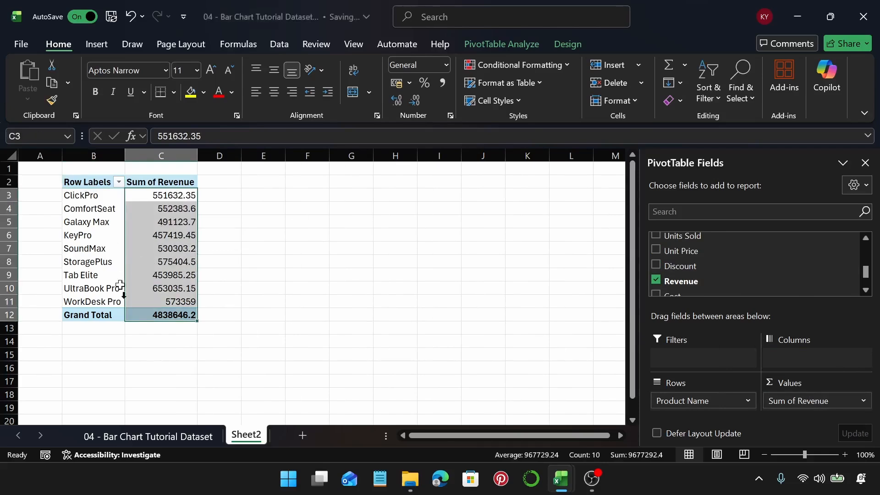
{"action": "left_click", "coordinate": [409, 83]}
{"action": "left_click", "coordinate": [432, 103]}
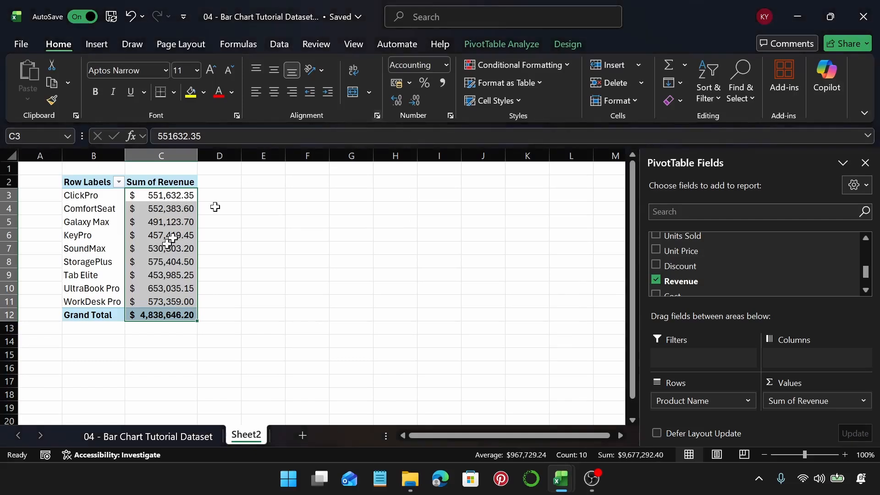
Step: Insert a clustered bar PivotChart based on the revenue PivotTable
{"action": "left_click", "coordinate": [142, 230]}
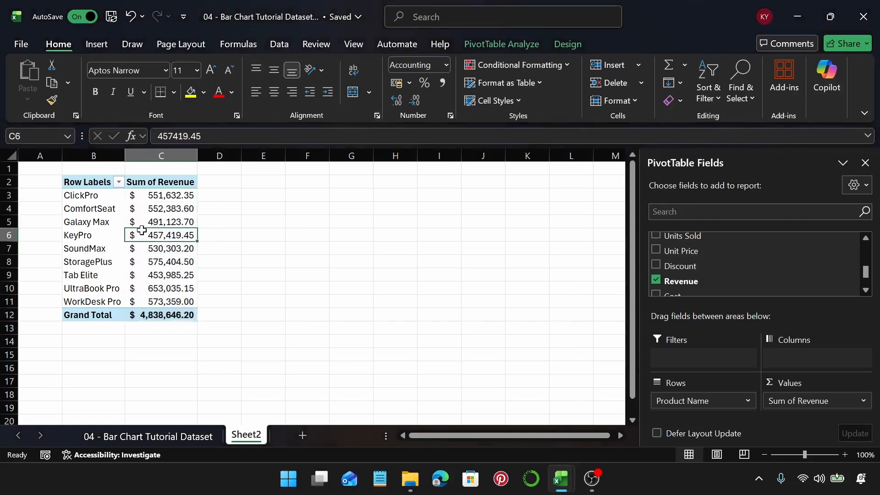
{"action": "mouse_move", "coordinate": [141, 230]}
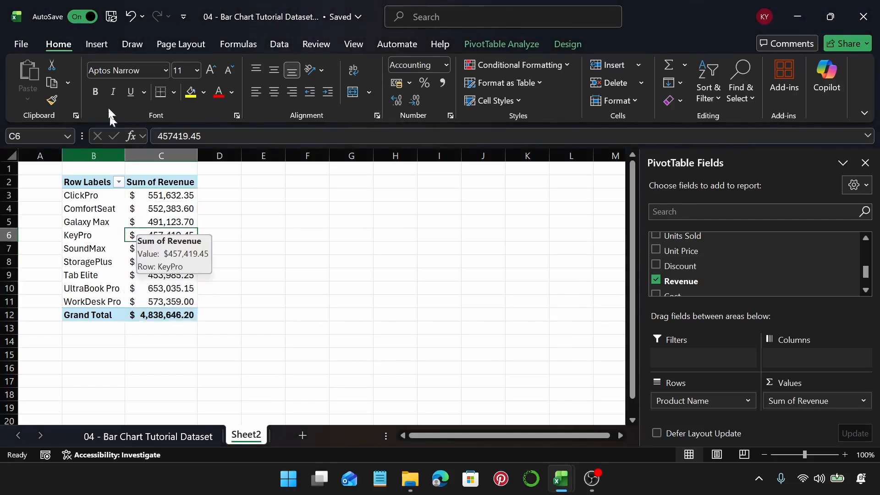
{"action": "left_click", "coordinate": [90, 44]}
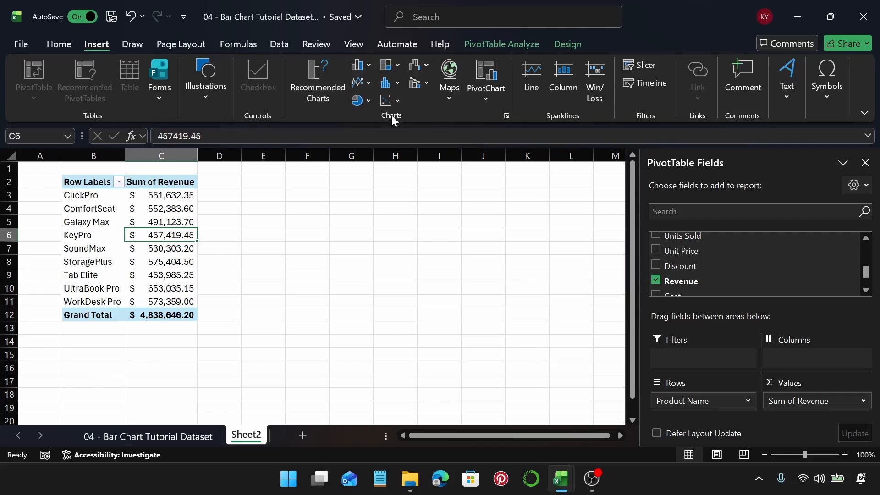
{"action": "left_click", "coordinate": [309, 77]}
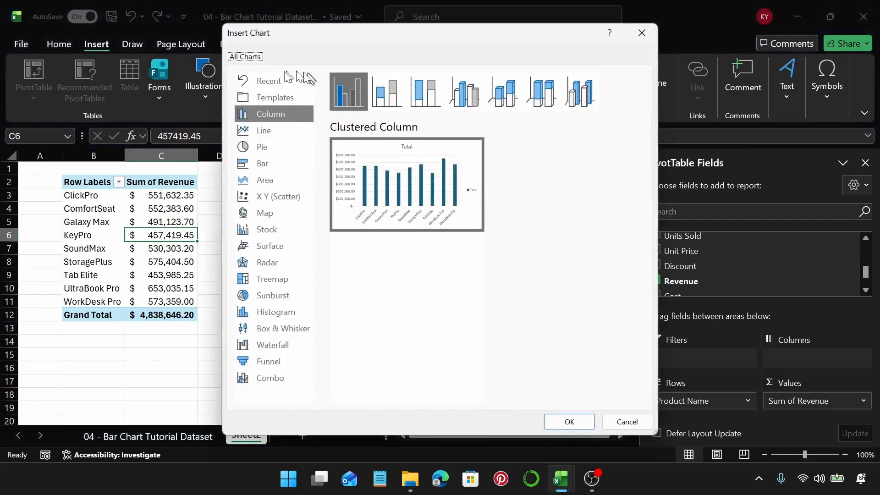
{"action": "left_click", "coordinate": [263, 166]}
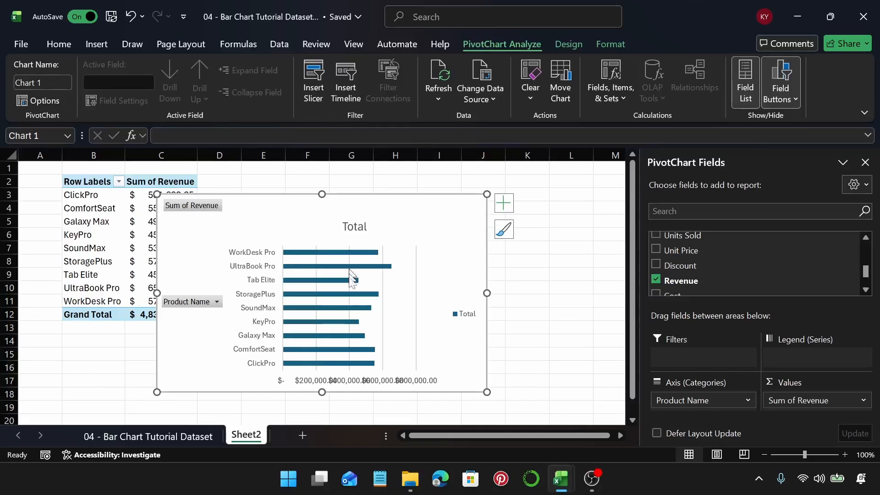
Step: Hide all field buttons on the bar chart and delete its legend
{"action": "right_click", "coordinate": [201, 208]}
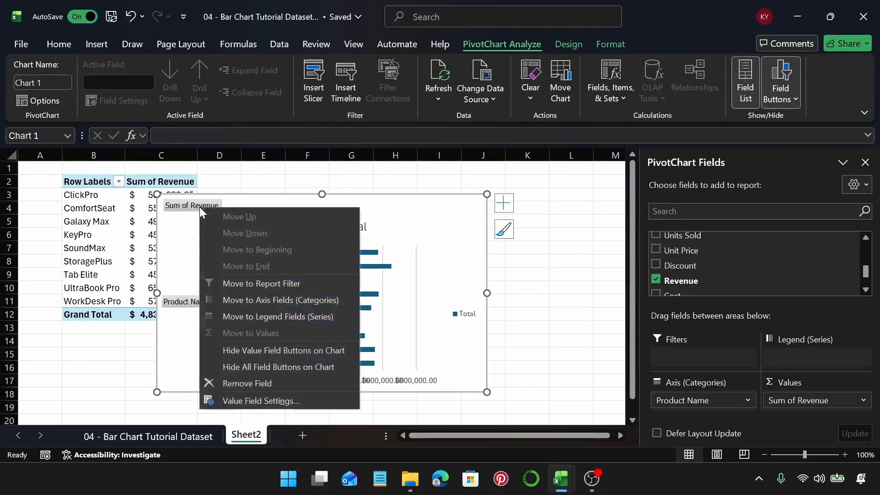
{"action": "left_click", "coordinate": [261, 369]}
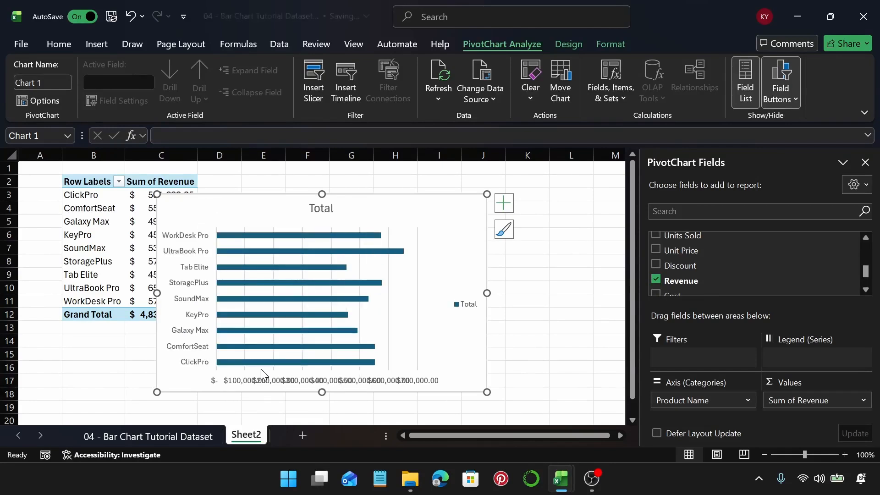
{"action": "left_click", "coordinate": [452, 308]}
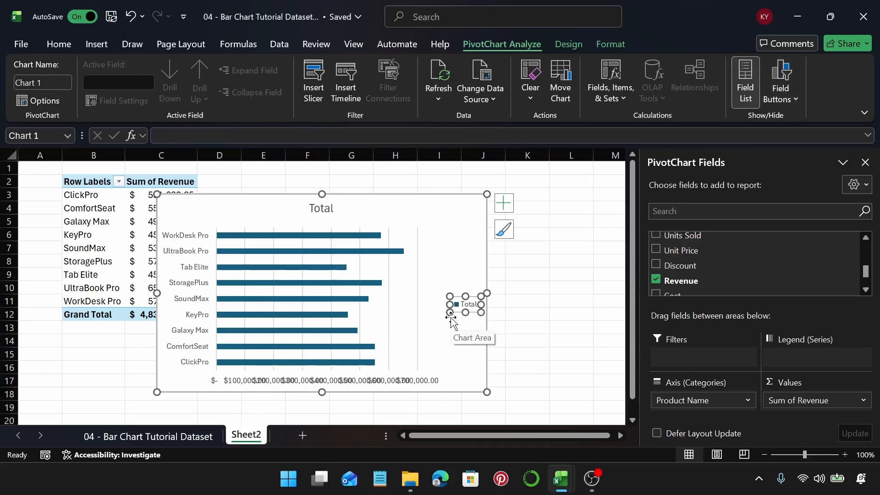
{"action": "key", "text": "Delete"}
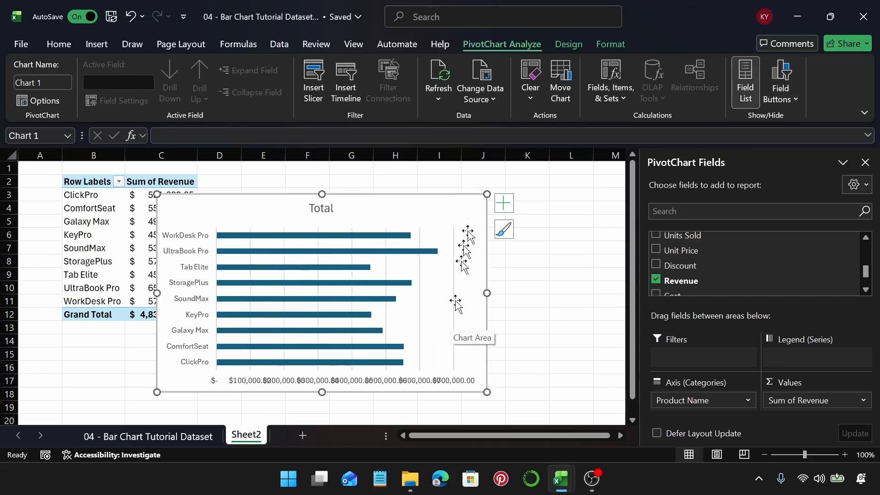
Step: Change the bar chart's title to "Revenue by Product"
{"action": "left_click", "coordinate": [503, 203]}
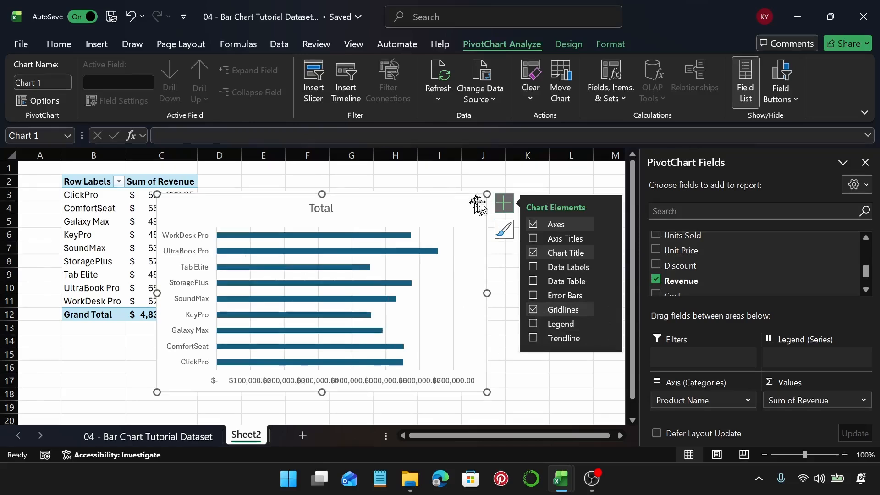
{"action": "left_click", "coordinate": [504, 203]}
{"action": "left_click", "coordinate": [322, 209]}
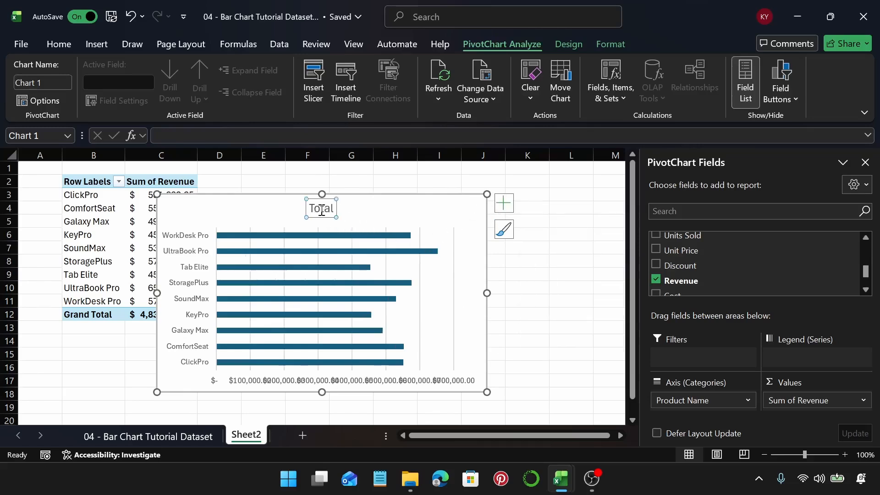
{"action": "double_click", "coordinate": [322, 210]}
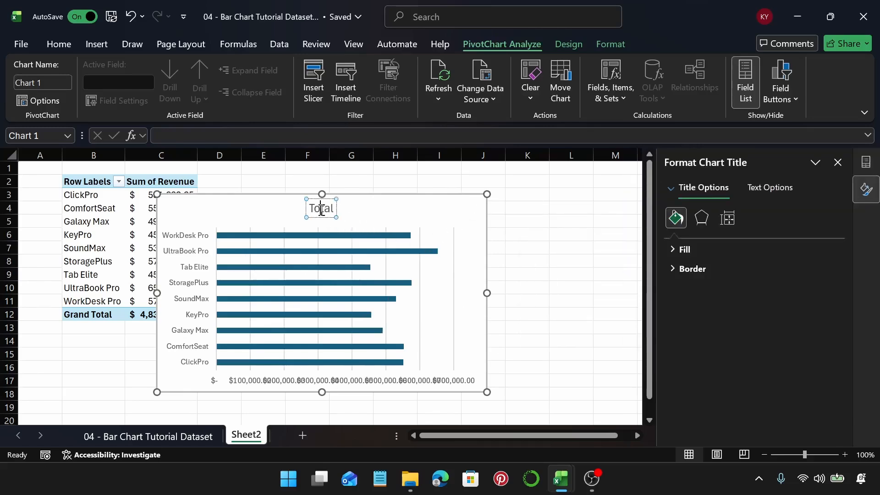
{"action": "double_click", "coordinate": [322, 212]}
{"action": "type", "text": "R"}
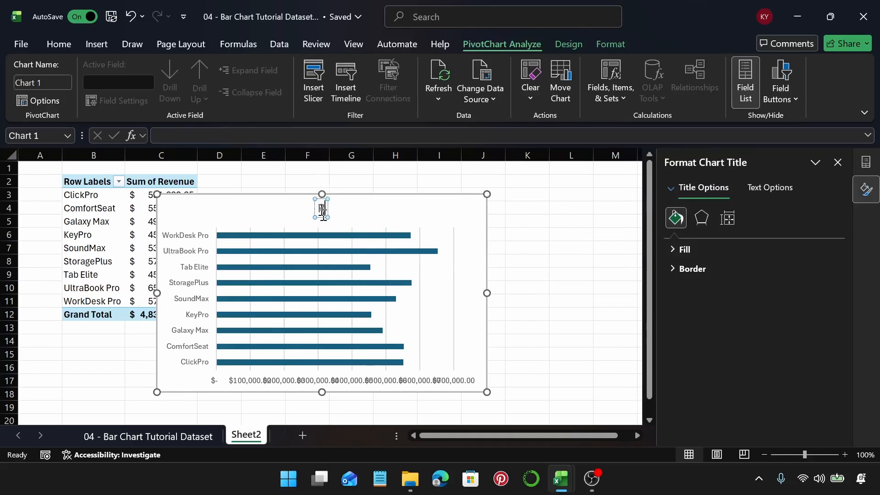
{"action": "type", "text": "evenue by"}
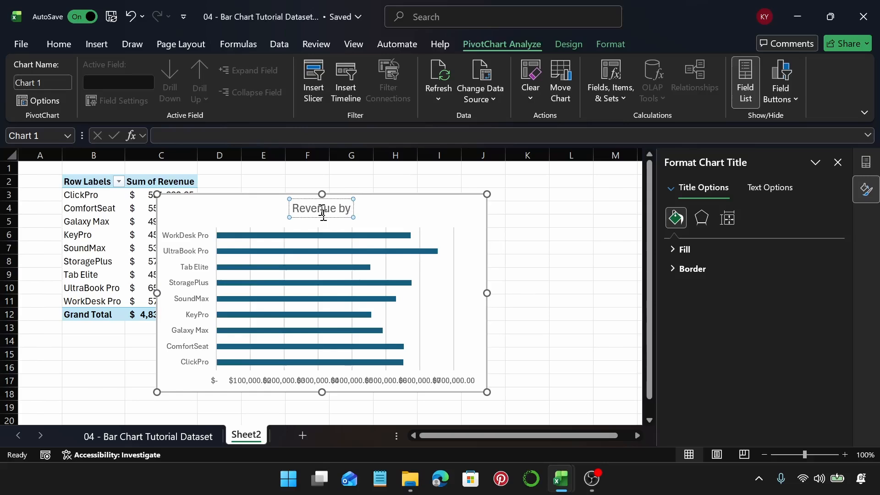
{"action": "type", "text": " Product"}
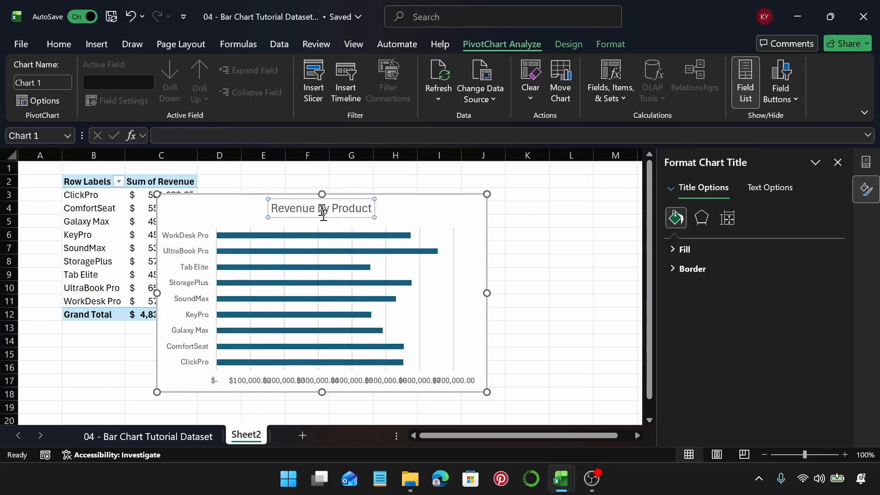
Step: Copy the chart title text and rename the PivotTable's worksheet "Revenue by Product" with it
{"action": "triple_click", "coordinate": [324, 212]}
{"action": "key", "text": "ctrl+c"}
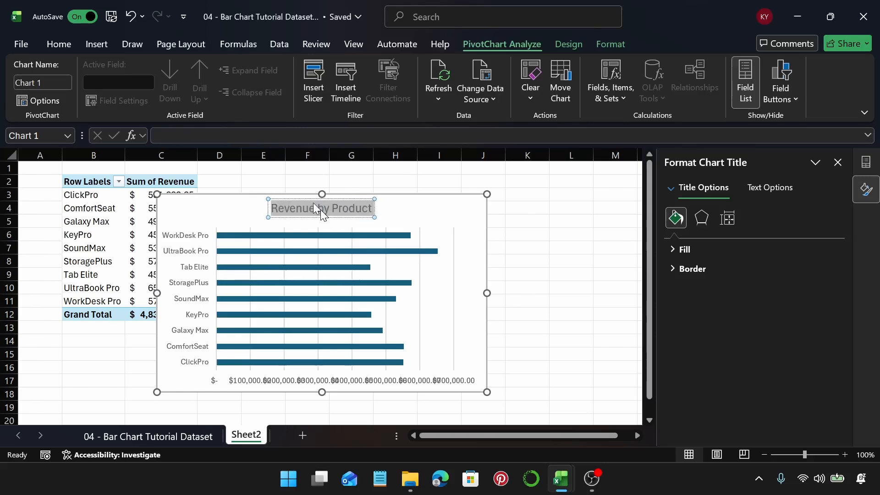
{"action": "double_click", "coordinate": [247, 436]}
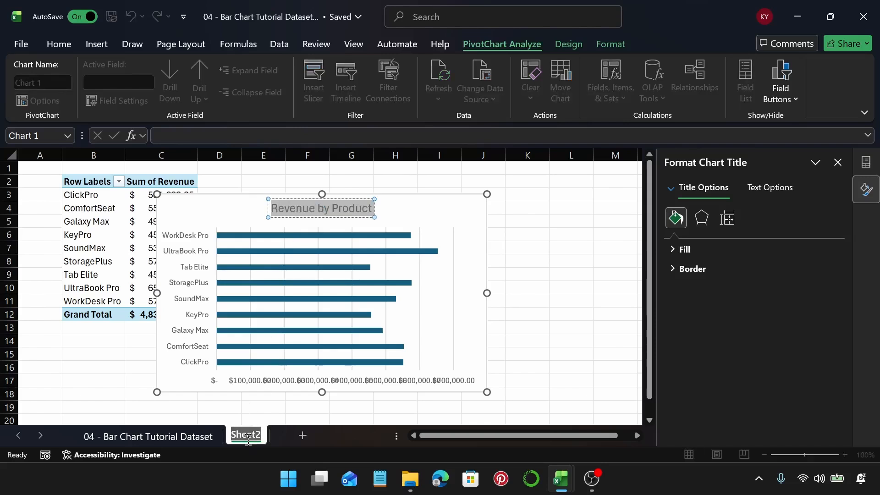
{"action": "key", "text": "ctrl+v"}
{"action": "key", "text": "Return"}
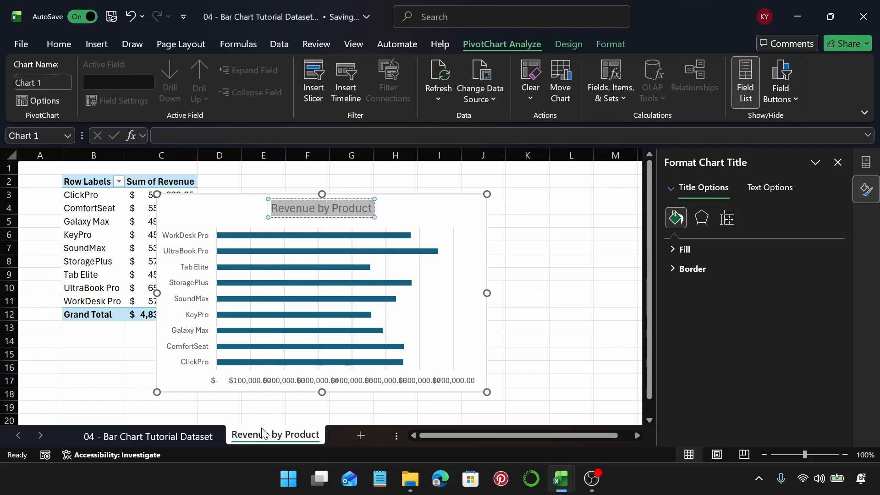
Step: Widen the bar chart to the end of column L and sort the PivotTable's Sum of Revenue from largest to smallest
{"action": "left_click", "coordinate": [457, 204]}
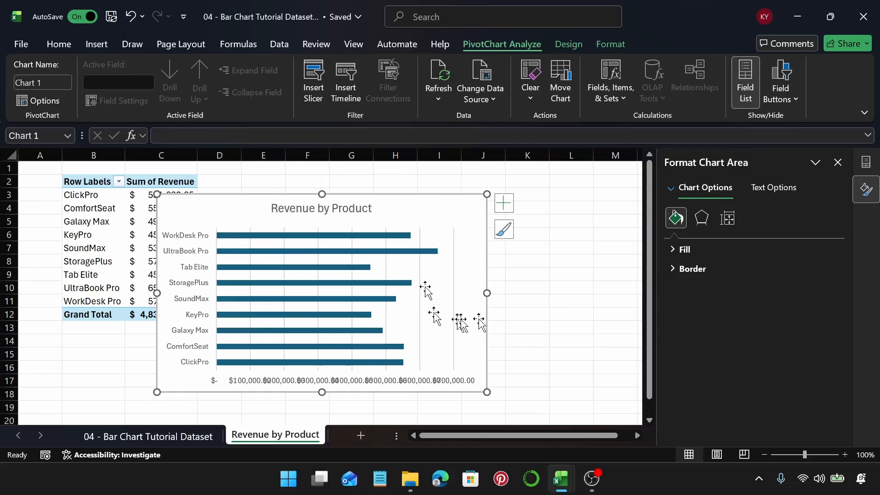
{"action": "left_click_drag", "start_coordinate": [487, 293], "coordinate": [593, 293]}
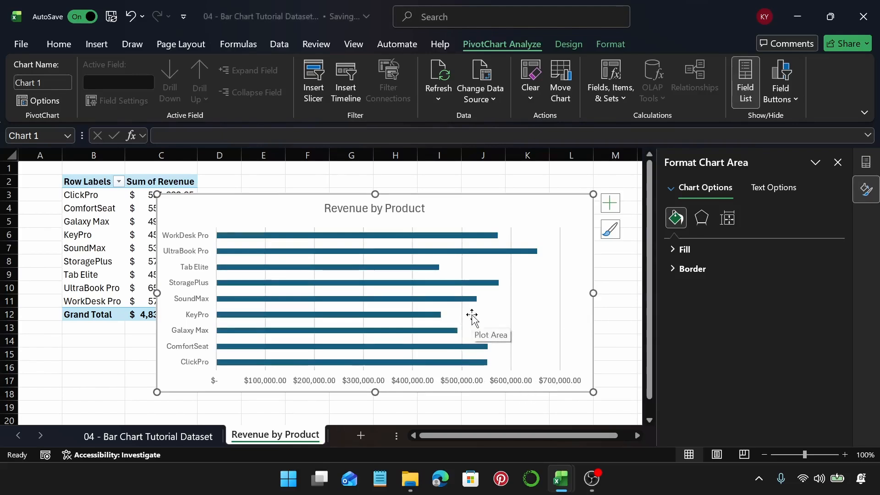
{"action": "left_click", "coordinate": [149, 235]}
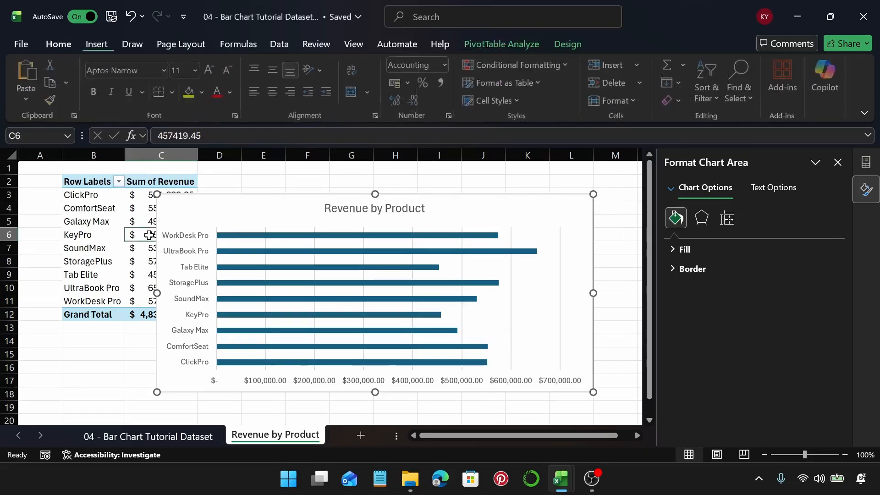
{"action": "right_click", "coordinate": [150, 235]}
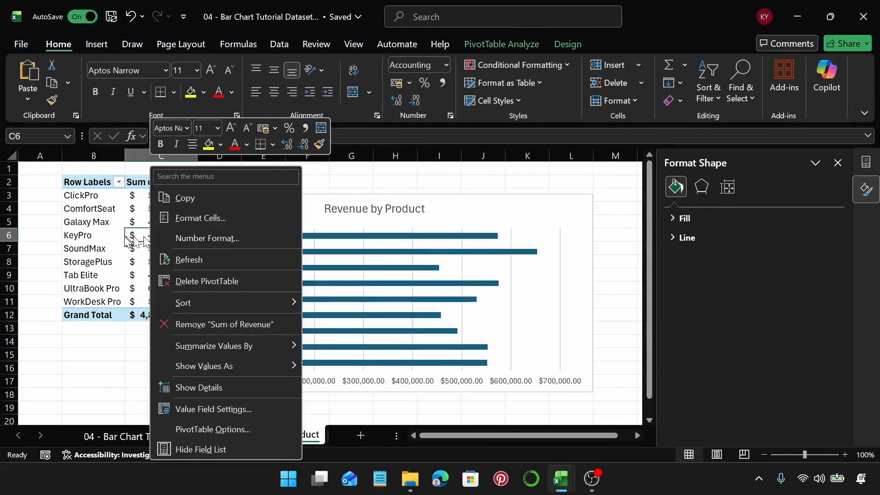
{"action": "mouse_move", "coordinate": [219, 300]}
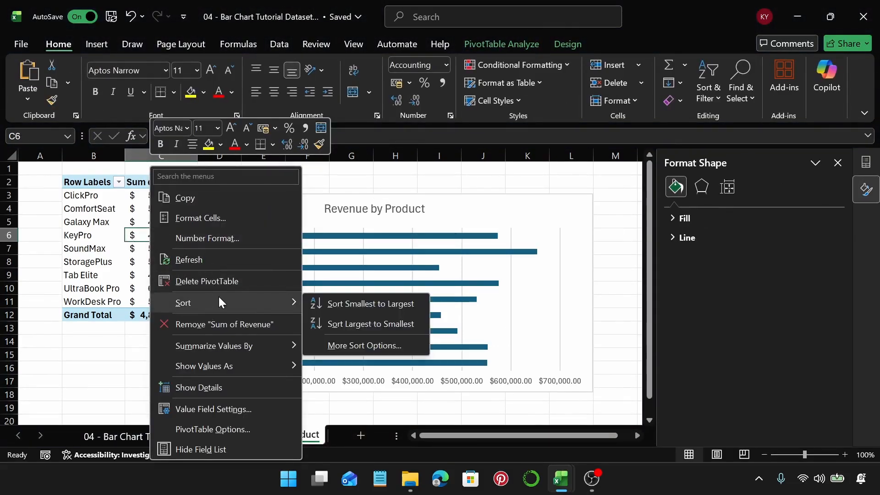
{"action": "left_click", "coordinate": [348, 329]}
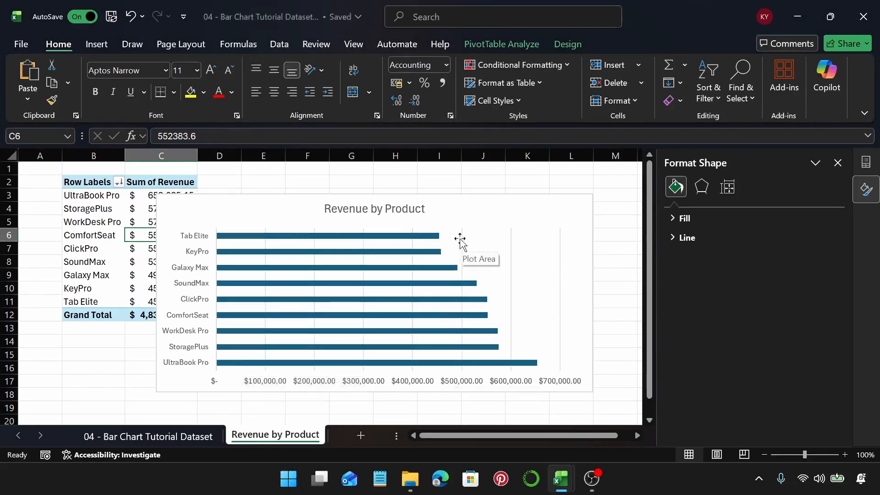
{"action": "mouse_move", "coordinate": [487, 350]}
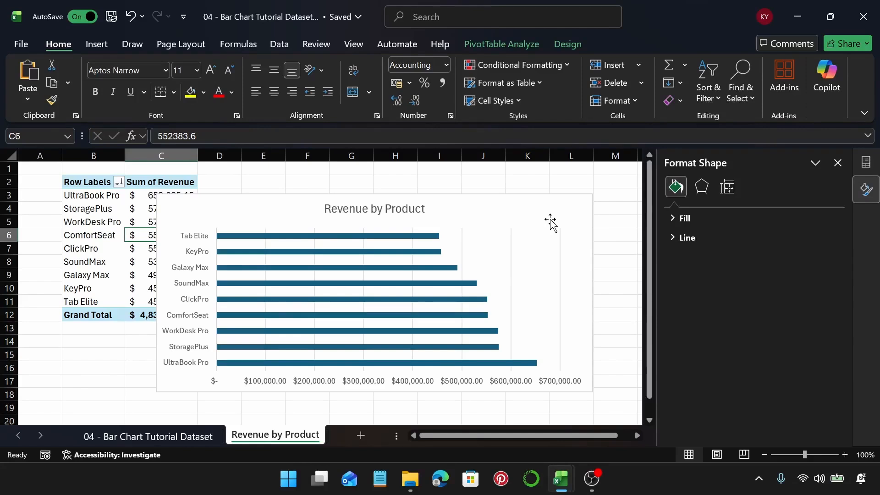
Step: Add a new worksheet and insert a PivotTable at its cell B2 with Table1 as the source
{"action": "left_click", "coordinate": [355, 436]}
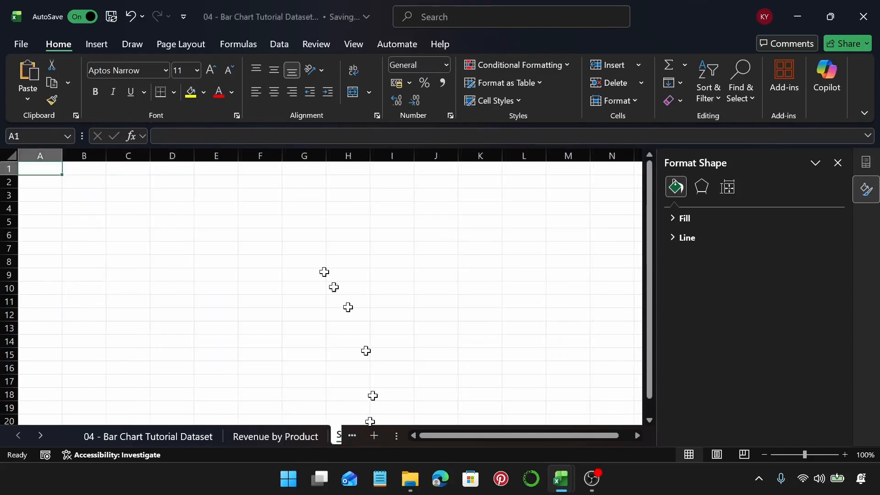
{"action": "left_click", "coordinate": [87, 181]}
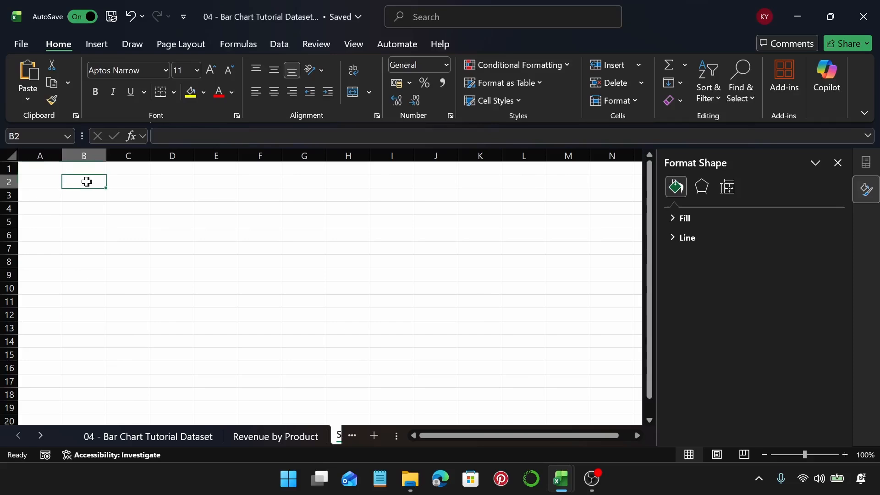
{"action": "left_click", "coordinate": [94, 44]}
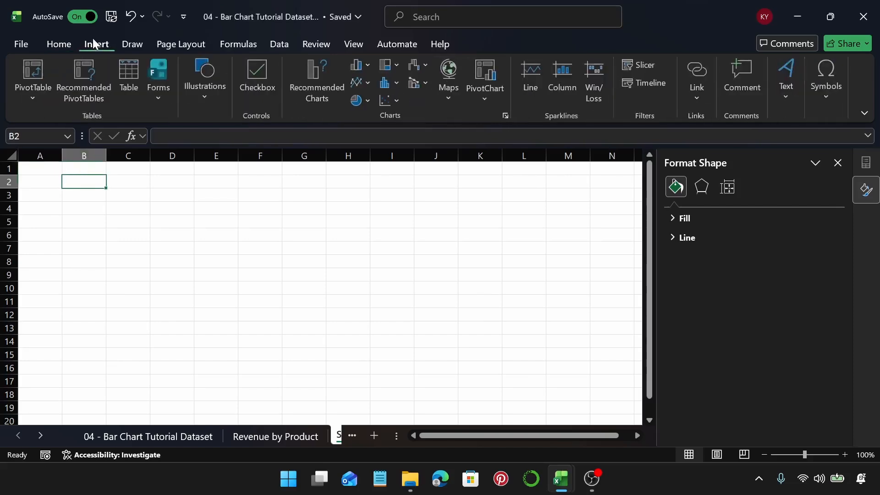
{"action": "left_click", "coordinate": [41, 70]}
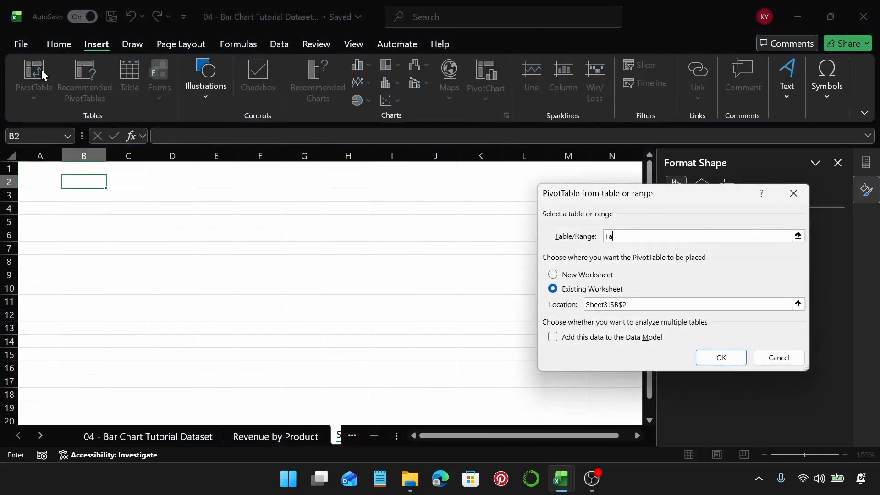
{"action": "type", "text": "Table1"}
{"action": "key", "text": "Return"}
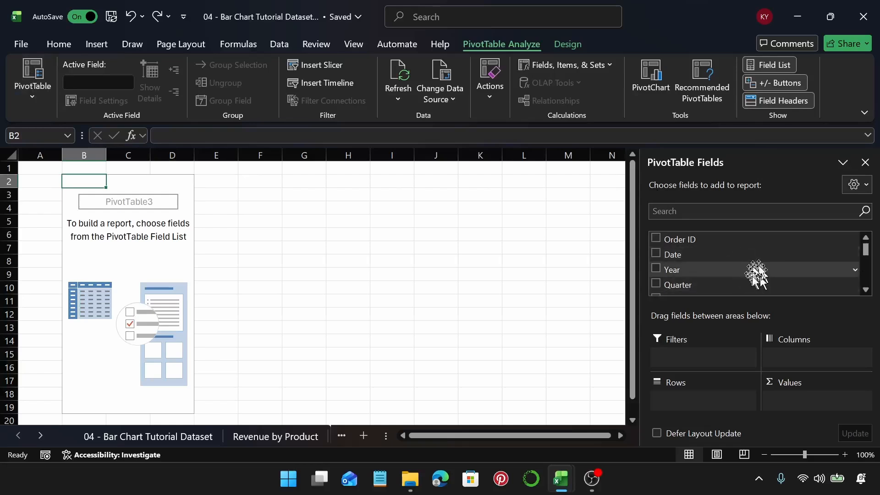
Step: Add Sales Rep to the new PivotTable's rows and Profit to its values
{"action": "scroll", "coordinate": [761, 266], "scroll_direction": "down", "scroll_amount": 3}
{"action": "scroll", "coordinate": [767, 269], "scroll_direction": "down", "scroll_amount": 2}
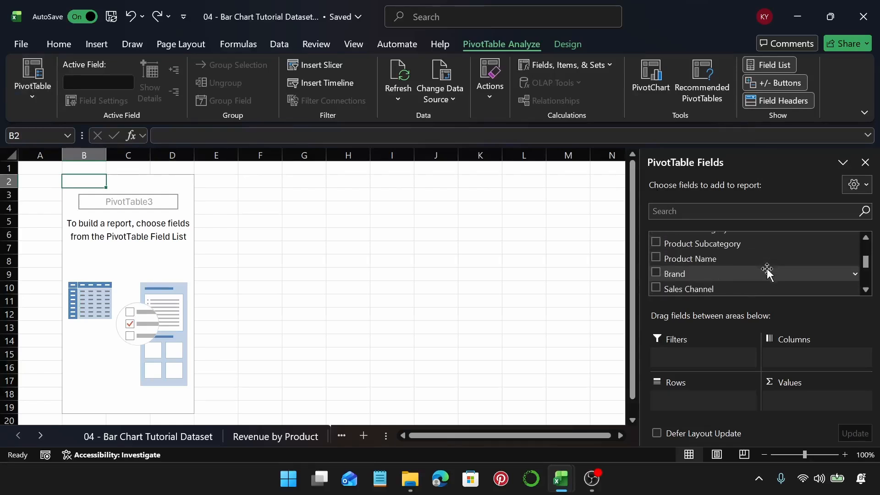
{"action": "scroll", "coordinate": [766, 268], "scroll_direction": "down", "scroll_amount": 1}
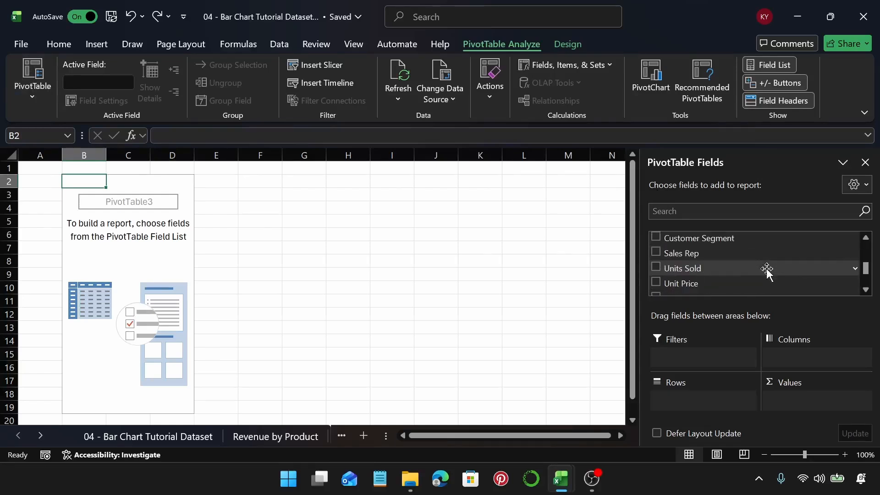
{"action": "left_click_drag", "start_coordinate": [698, 253], "coordinate": [692, 395]}
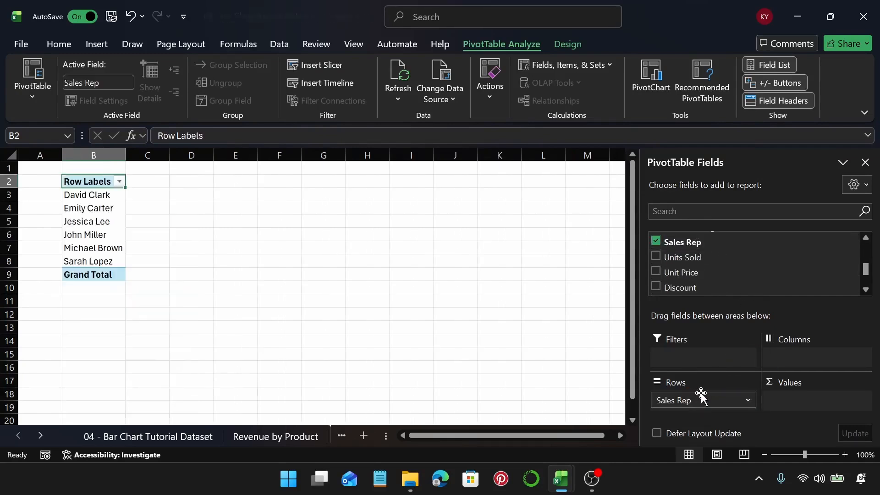
{"action": "scroll", "coordinate": [764, 266], "scroll_direction": "down", "scroll_amount": 2}
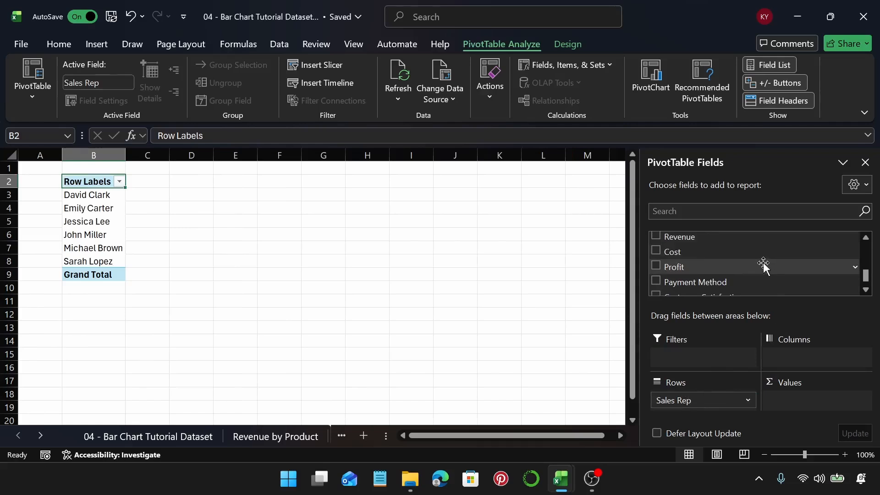
{"action": "left_click_drag", "start_coordinate": [743, 265], "coordinate": [821, 396]}
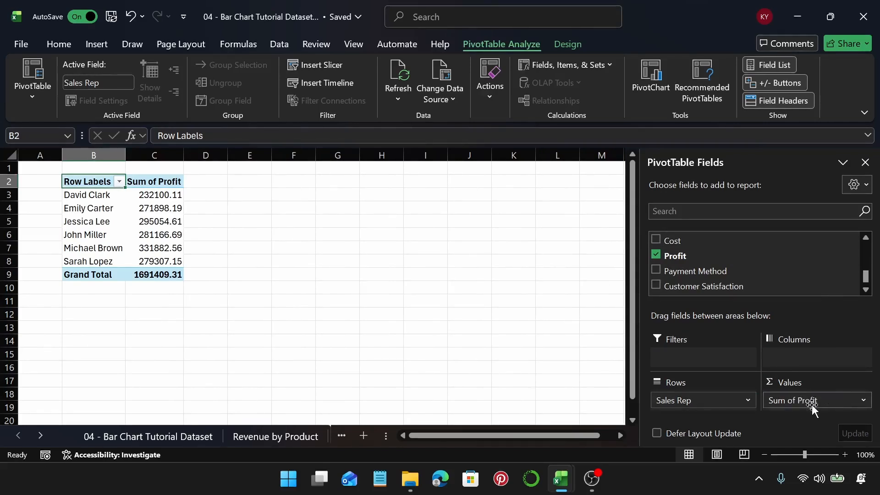
Step: Remove the Grand Total row from the Sum of Profit PivotTable
{"action": "left_click", "coordinate": [181, 196]}
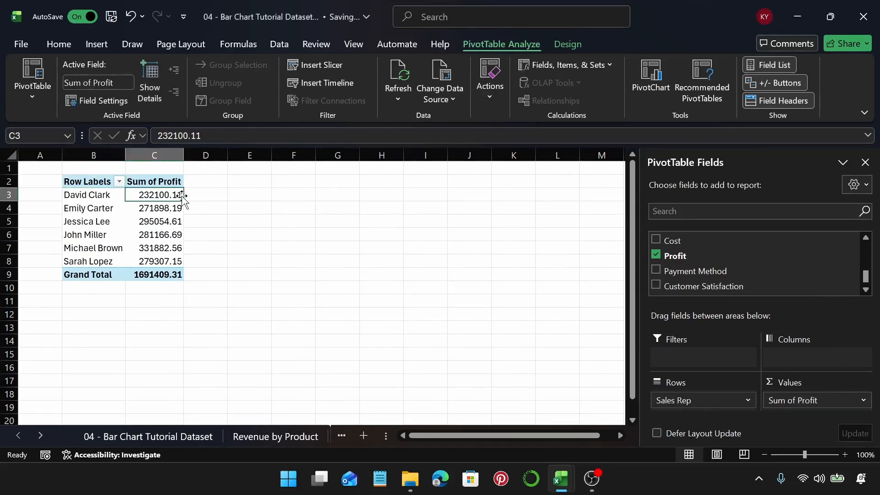
{"action": "left_click", "coordinate": [84, 277]}
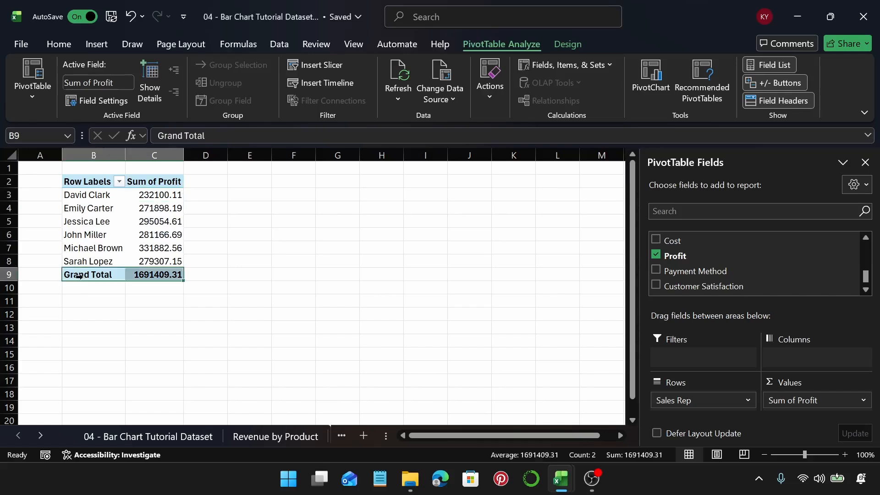
{"action": "right_click", "coordinate": [83, 279]}
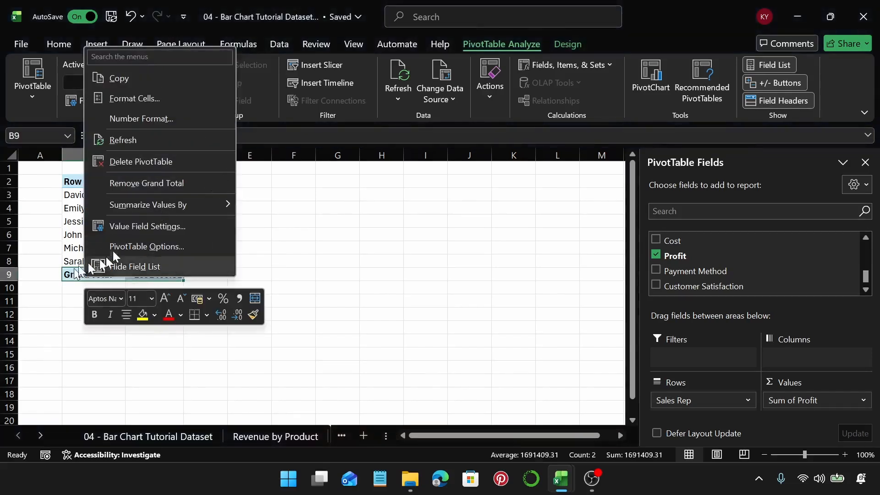
{"action": "left_click", "coordinate": [154, 184]}
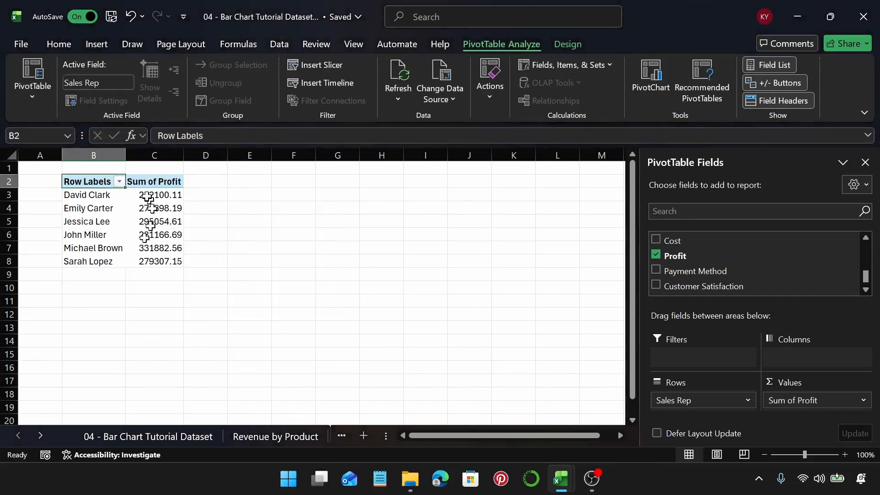
Step: Format all the Sum of Profit values, C3 to C8, with the $ English (United States) accounting format
{"action": "left_click", "coordinate": [147, 195]}
{"action": "key", "text": "ctrl+shift+Down"}
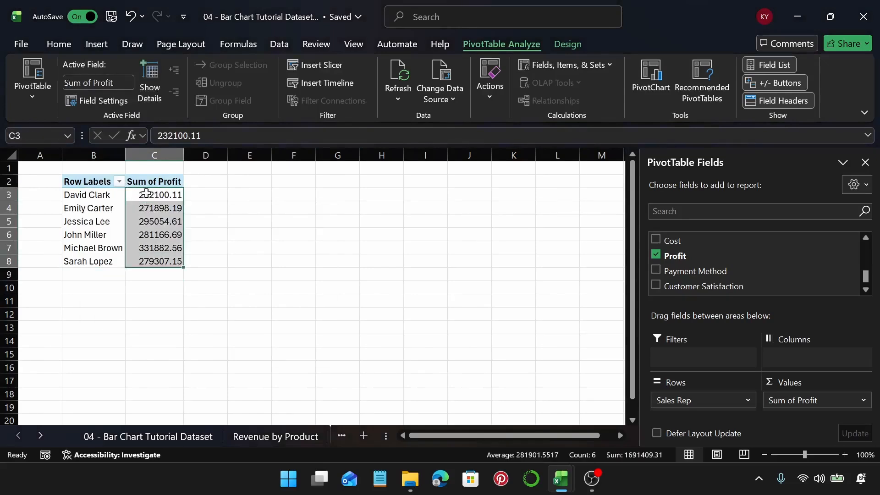
{"action": "left_click", "coordinate": [59, 44]}
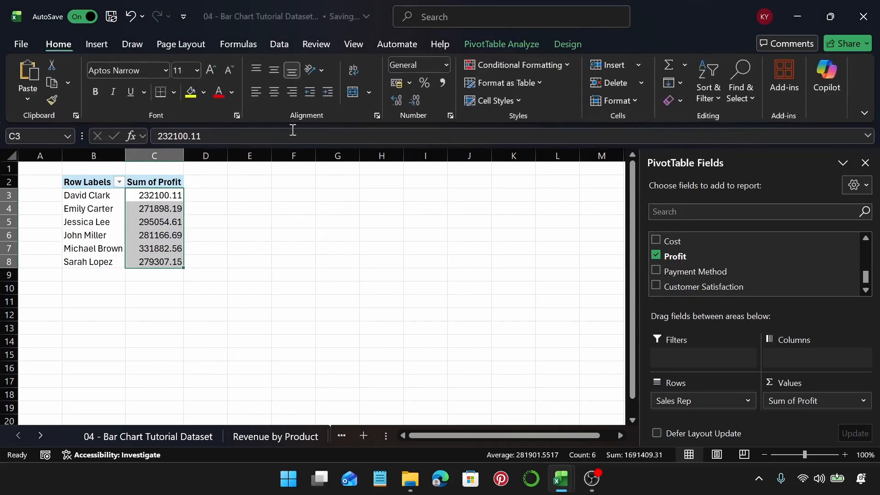
{"action": "left_click", "coordinate": [409, 84]}
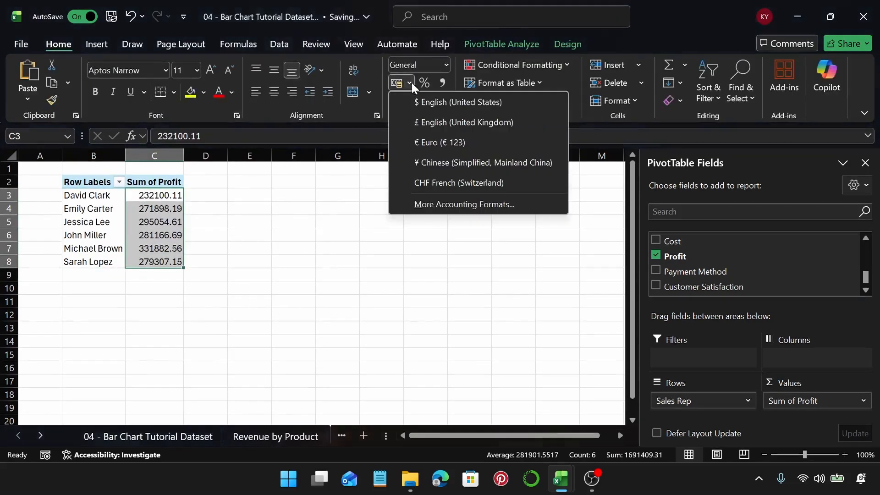
{"action": "left_click", "coordinate": [435, 109]}
Step: Insert a Clustered Bar PivotChart based on the Sales Rep profit PivotTable
{"action": "left_click", "coordinate": [169, 233]}
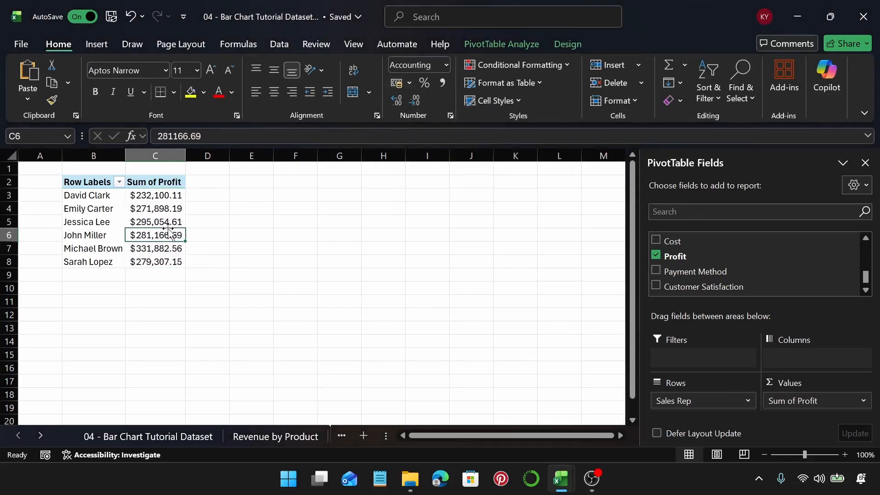
{"action": "left_click", "coordinate": [97, 44]}
{"action": "left_click", "coordinate": [316, 101]}
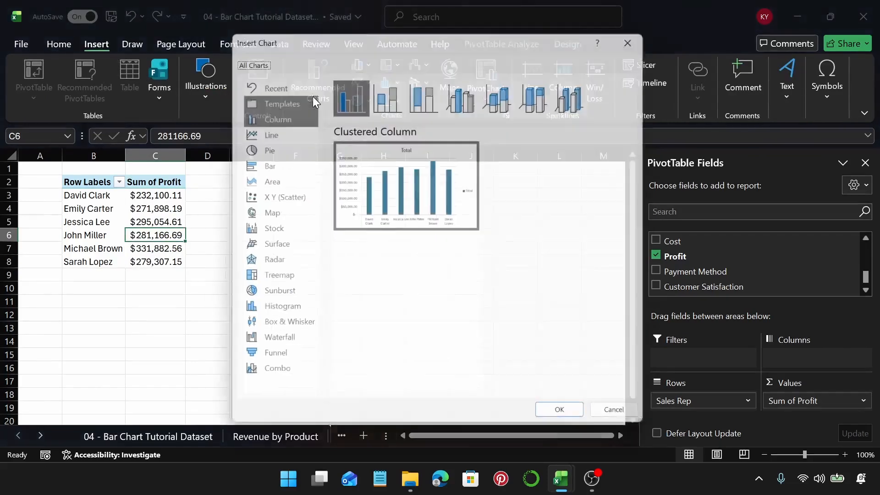
{"action": "left_click", "coordinate": [284, 161]}
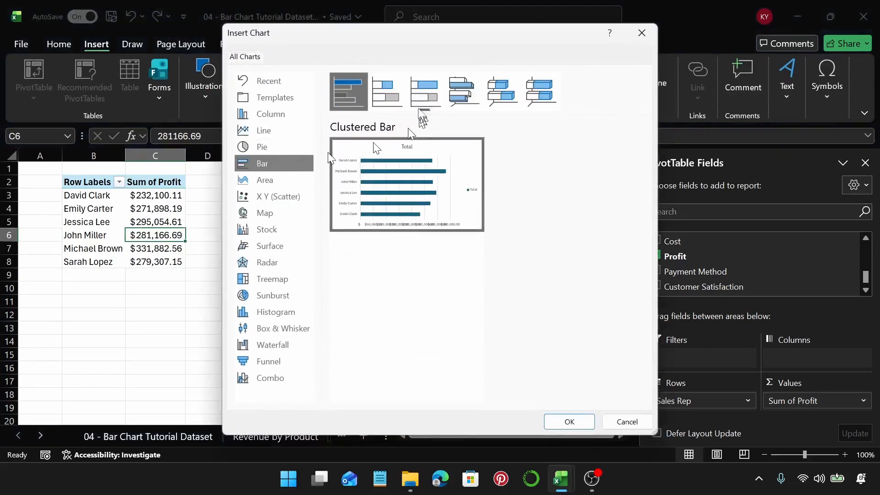
{"action": "left_click", "coordinate": [569, 421]}
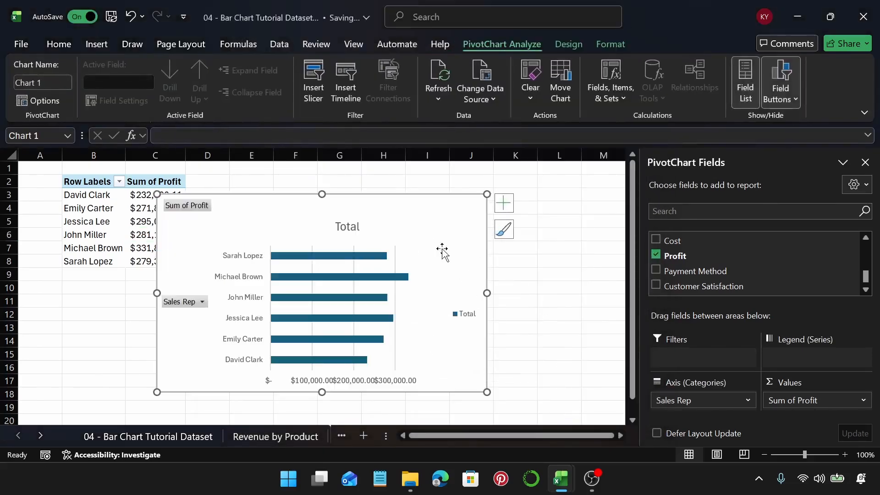
Step: Move the bar chart clear of the PivotTable so it starts in column D, and hide all its field buttons
{"action": "left_click_drag", "start_coordinate": [442, 226], "coordinate": [489, 226]}
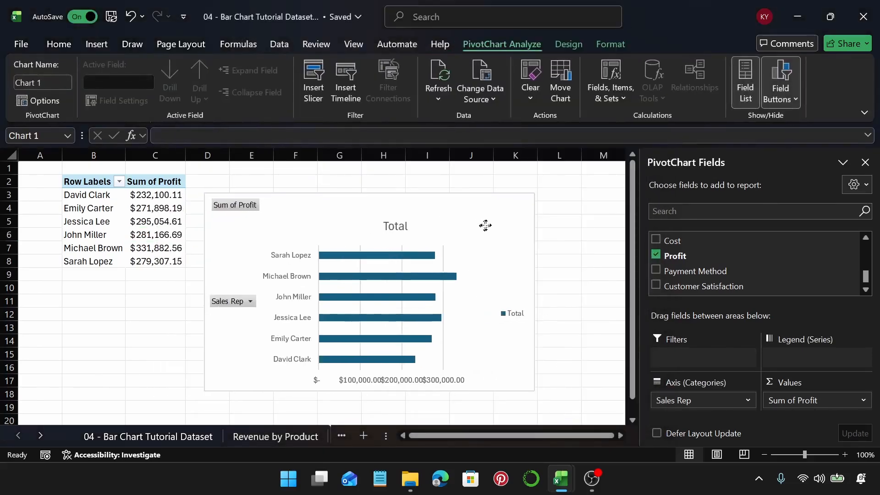
{"action": "right_click", "coordinate": [239, 205]}
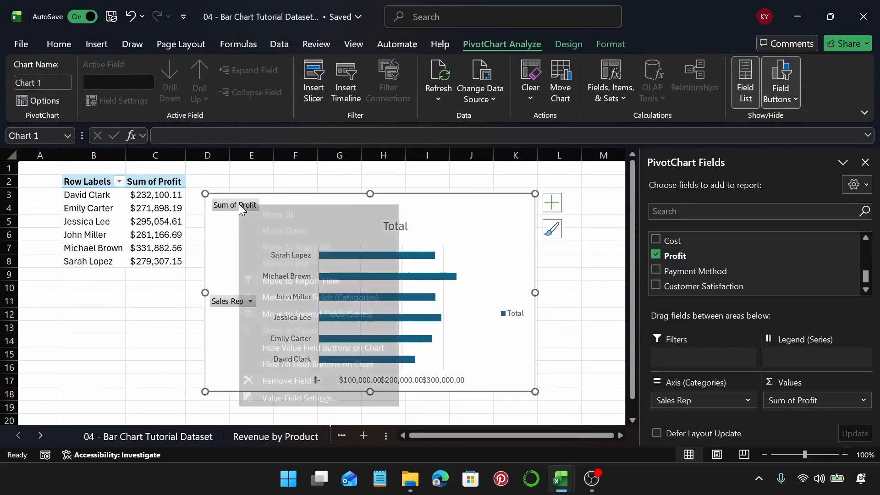
{"action": "left_click", "coordinate": [329, 365]}
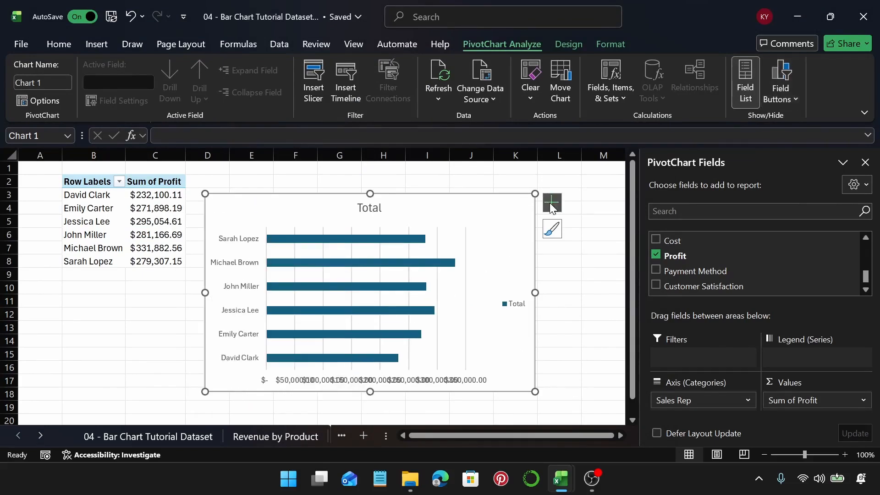
Step: Change the profit bar chart's title to "Profit by Sales Representative"
{"action": "left_click", "coordinate": [372, 209]}
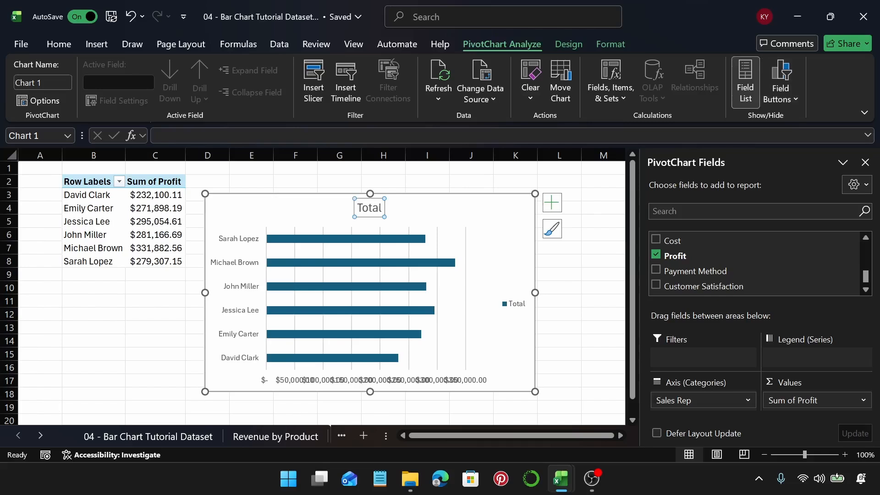
{"action": "double_click", "coordinate": [372, 209]}
{"action": "double_click", "coordinate": [373, 208]}
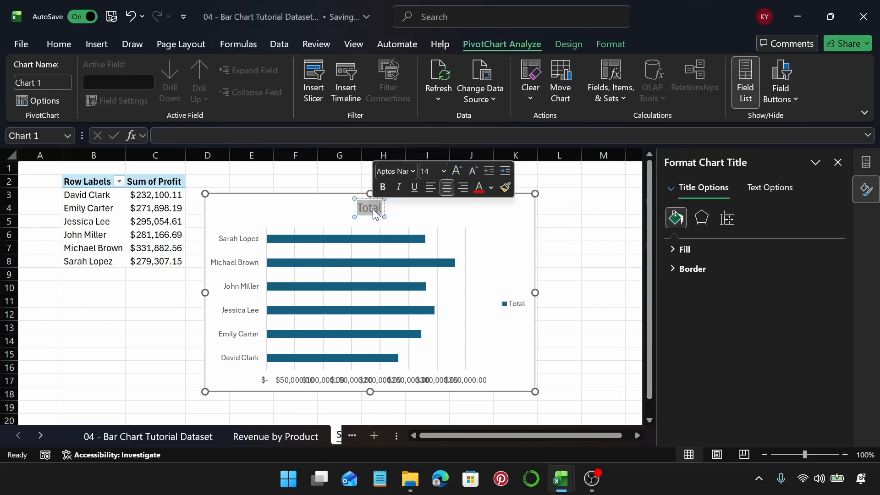
{"action": "type", "text": "Profit"}
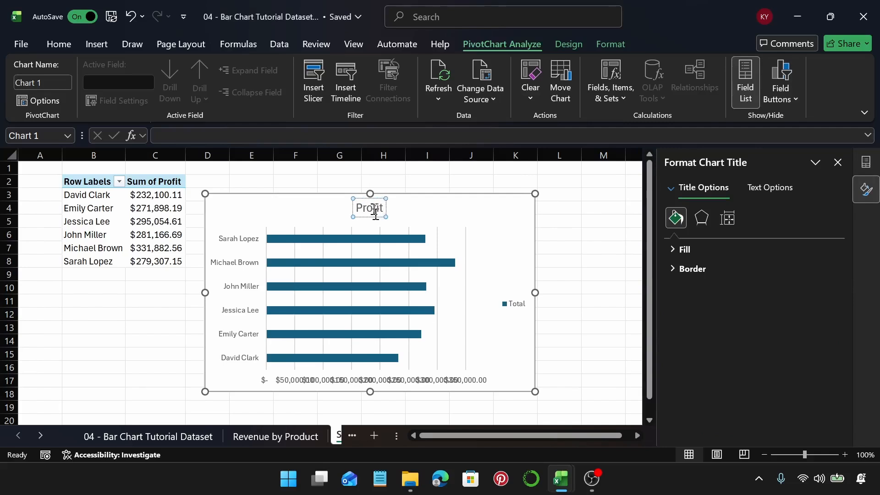
{"action": "type", "text": " by"}
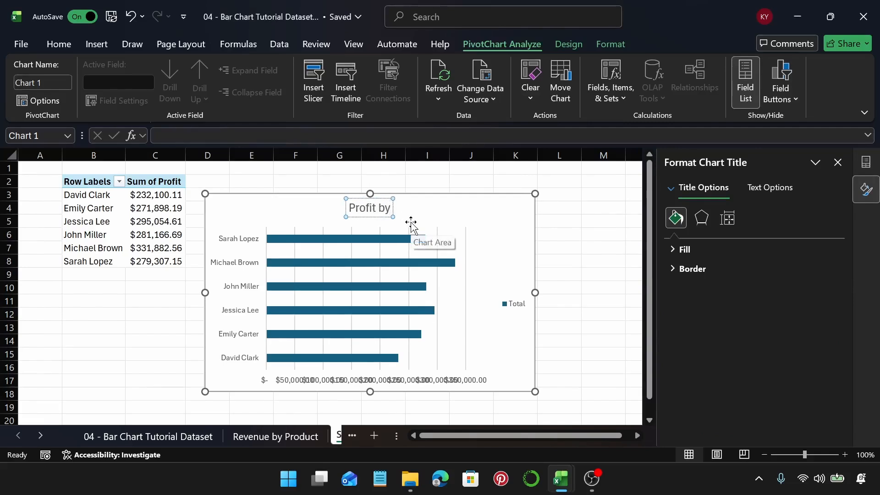
{"action": "type", "text": " Se"}
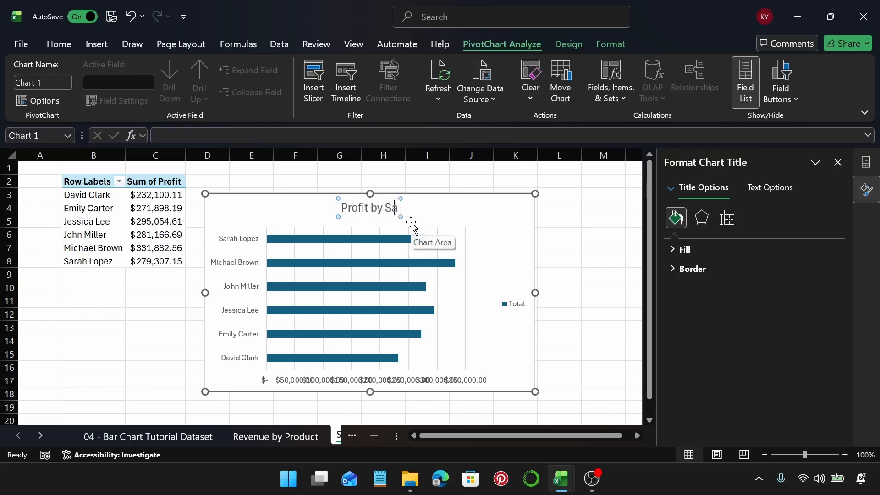
{"action": "type", "text": "les Re"}
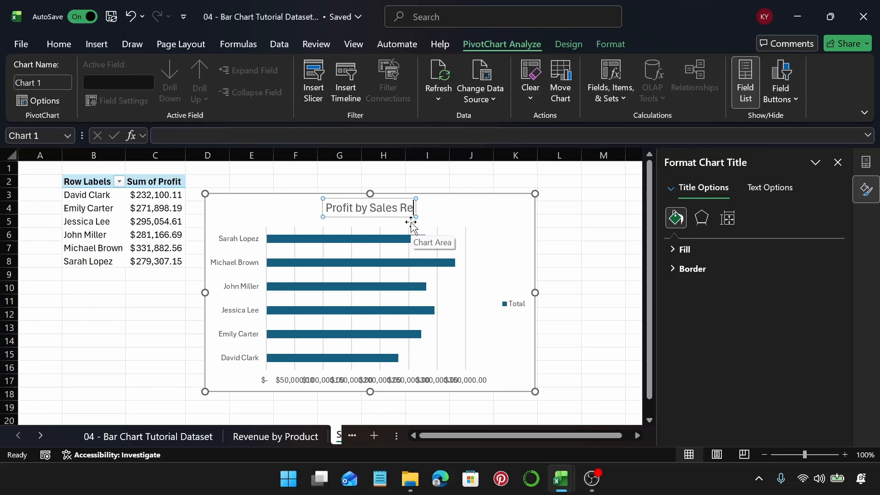
{"action": "type", "text": "p"}
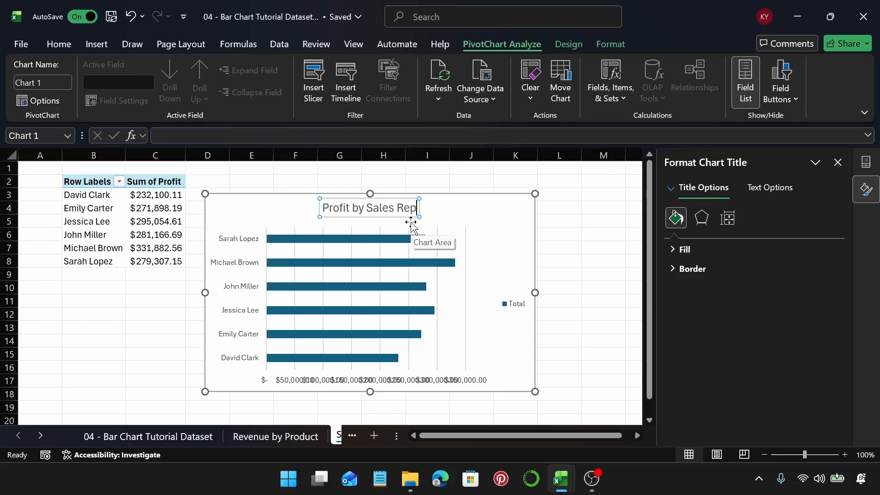
{"action": "type", "text": "resen"}
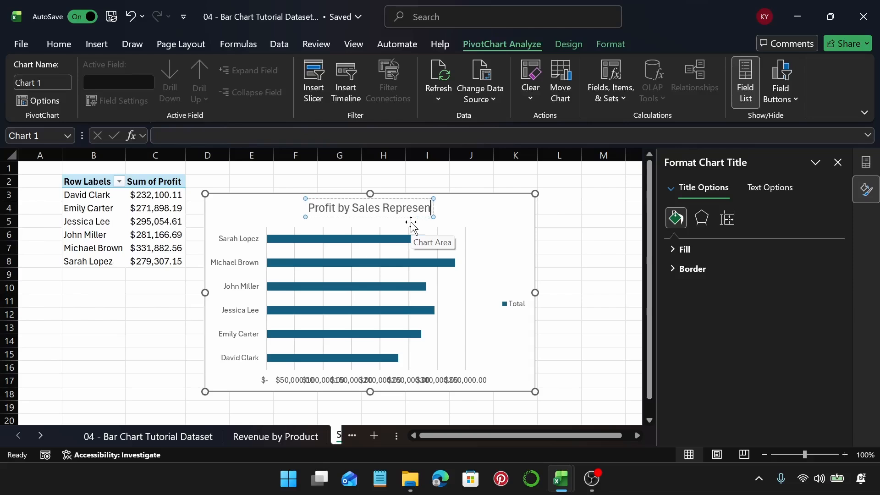
{"action": "type", "text": "tative"}
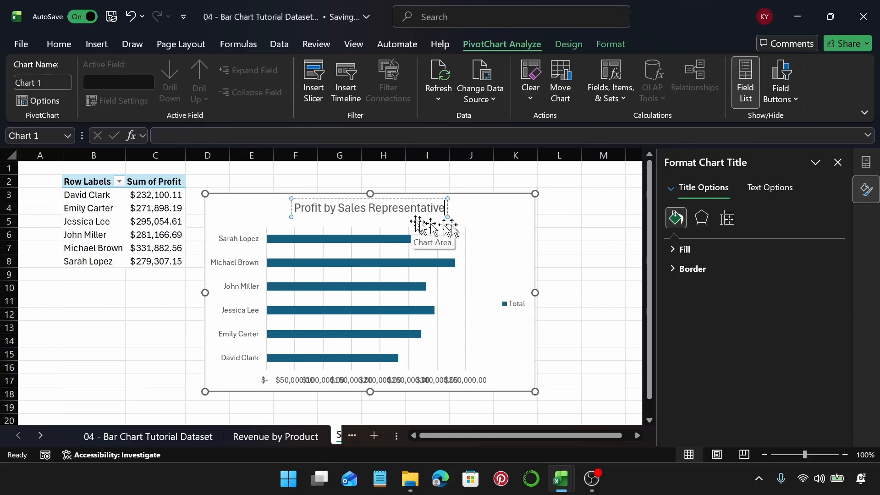
Step: Copy the chart title text and rename the worksheet Sheet3 "Profit by Sales Representative" with it
{"action": "triple_click", "coordinate": [388, 212]}
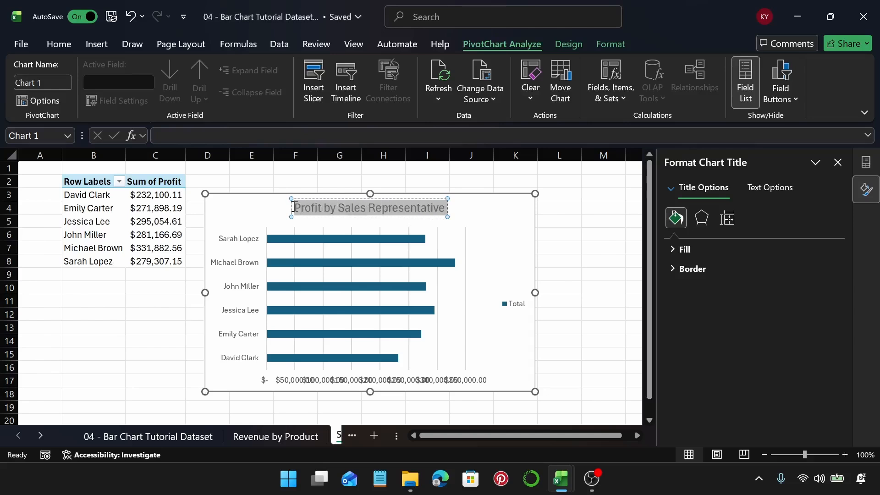
{"action": "left_click", "coordinate": [389, 209]}
{"action": "left_click_drag", "start_coordinate": [387, 210], "coordinate": [310, 215]}
{"action": "key", "text": "ctrl+c"}
{"action": "left_click", "coordinate": [490, 225]}
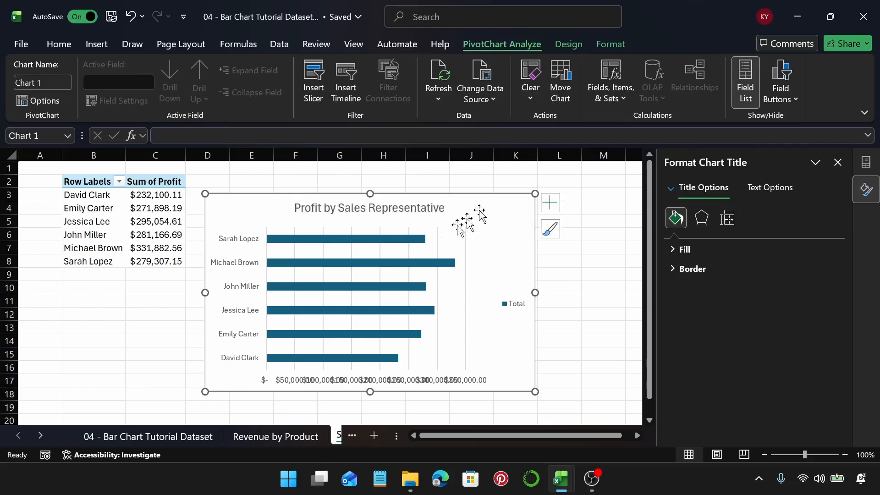
{"action": "left_click", "coordinate": [338, 436]}
{"action": "double_click", "coordinate": [205, 435]}
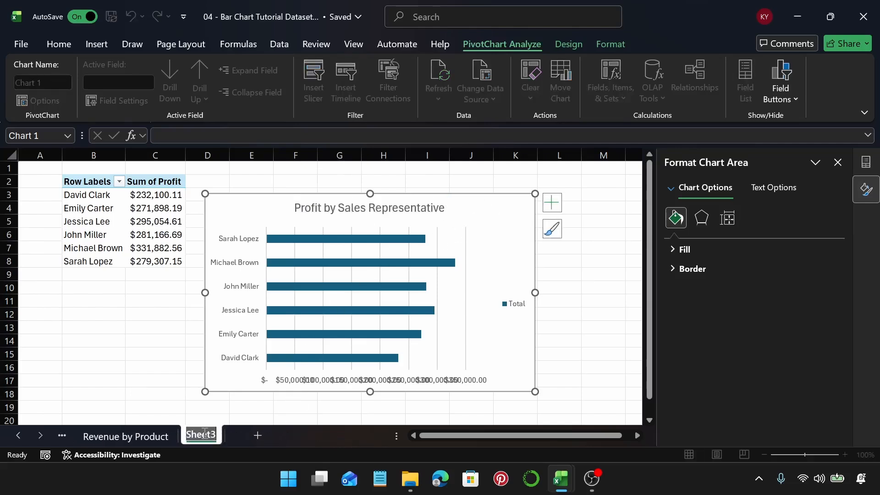
{"action": "key", "text": "ctrl+v"}
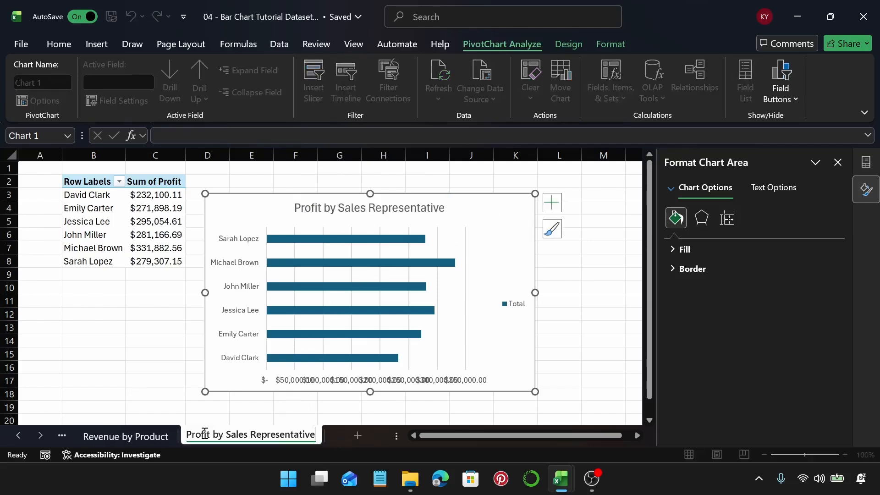
{"action": "key", "text": "Return"}
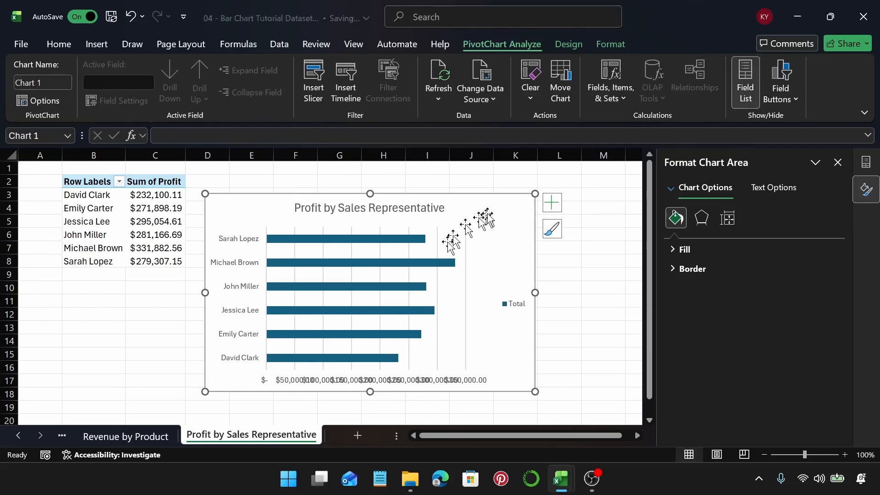
Step: Delete the Total legend from the Profit by Sales Representative chart
{"action": "left_click", "coordinate": [506, 310]}
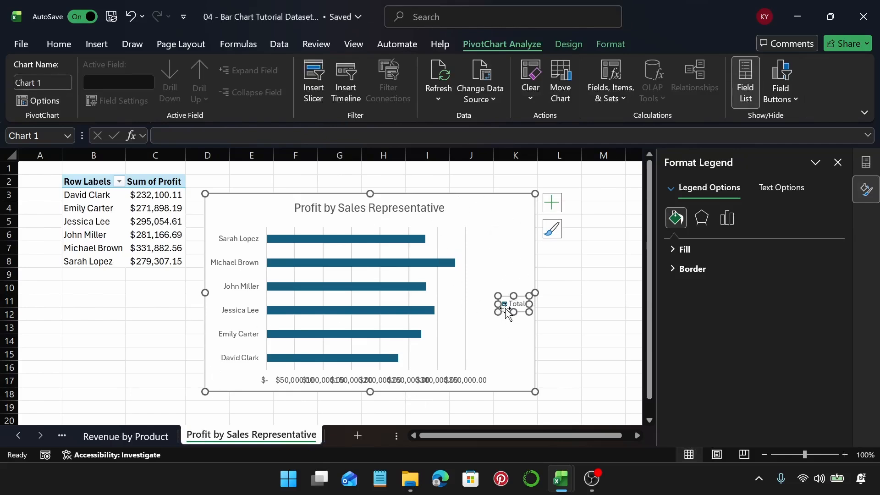
{"action": "key", "text": "Delete"}
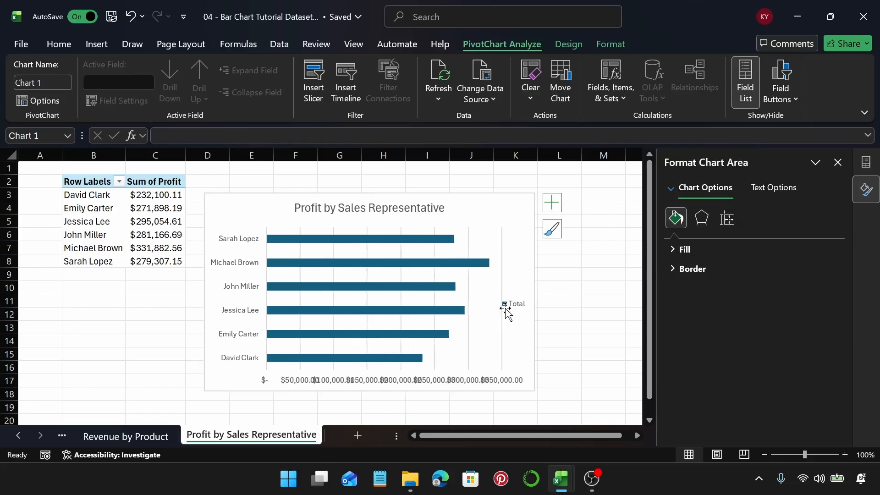
Step: Move the profit bar chart slightly right and up so it starts in row 2, farther from the PivotTable
{"action": "left_click", "coordinate": [549, 205]}
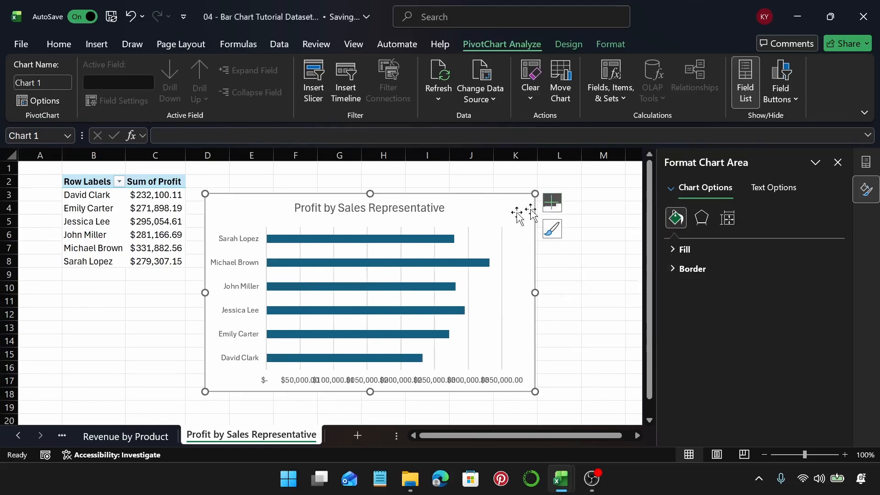
{"action": "left_click_drag", "start_coordinate": [484, 212], "coordinate": [500, 204]}
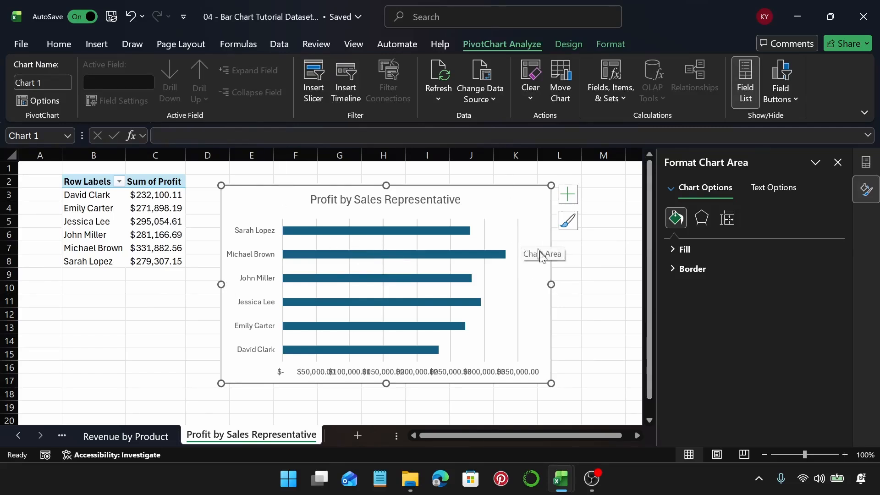
Step: Try solid fills of dark purple and light green on the chart area, and undo them
{"action": "left_click", "coordinate": [678, 251]}
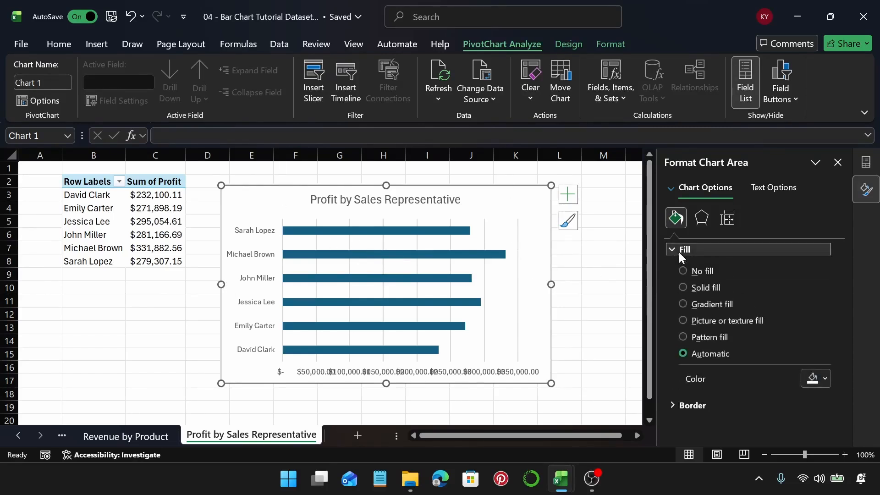
{"action": "left_click", "coordinate": [682, 288]}
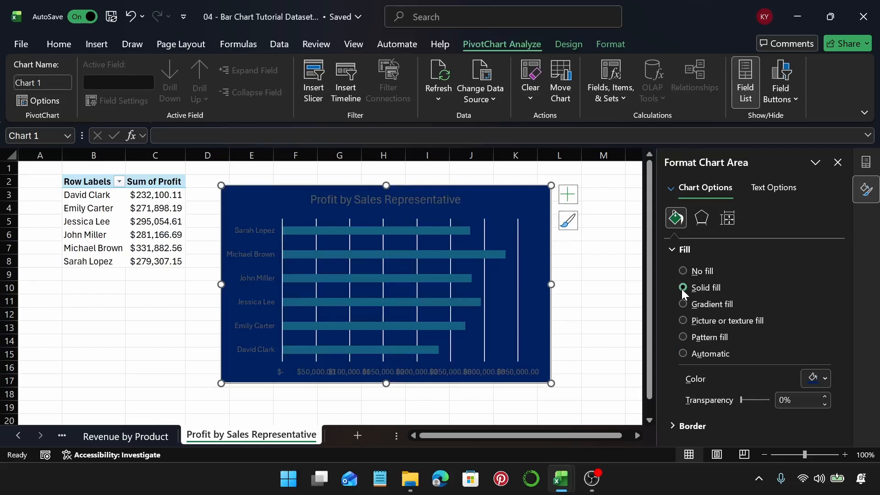
{"action": "left_click", "coordinate": [830, 378]}
{"action": "left_click", "coordinate": [849, 265]}
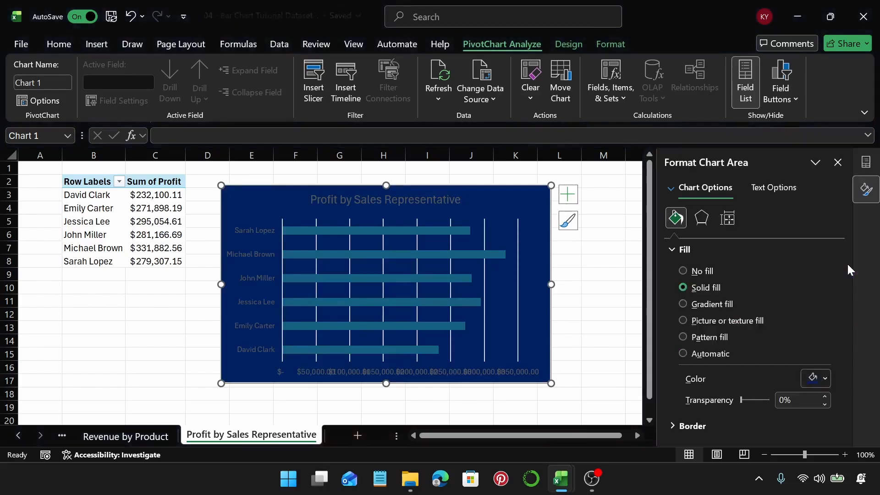
{"action": "left_click", "coordinate": [825, 378]}
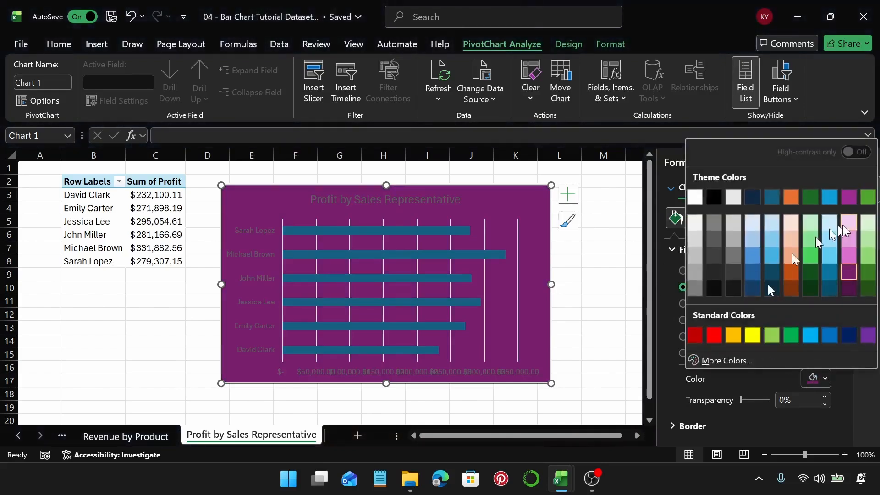
{"action": "left_click", "coordinate": [868, 244]}
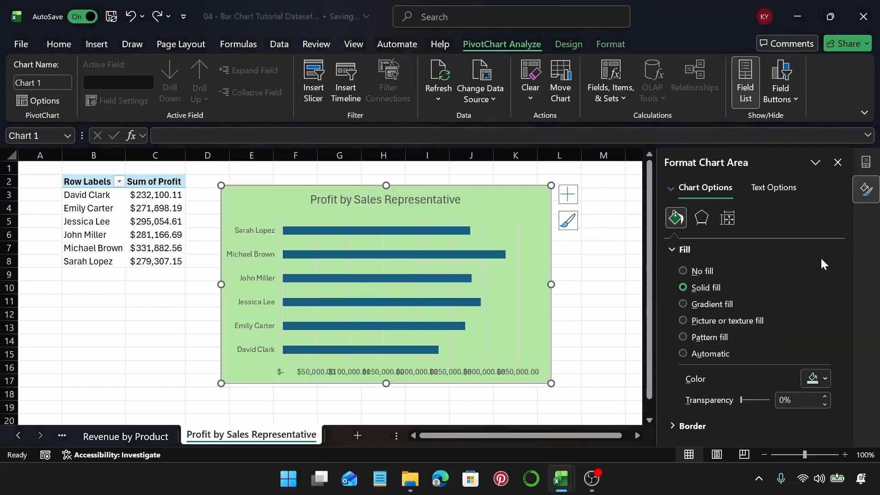
{"action": "key", "text": "ctrl+z"}
{"action": "key", "text": "ctrl+z"}
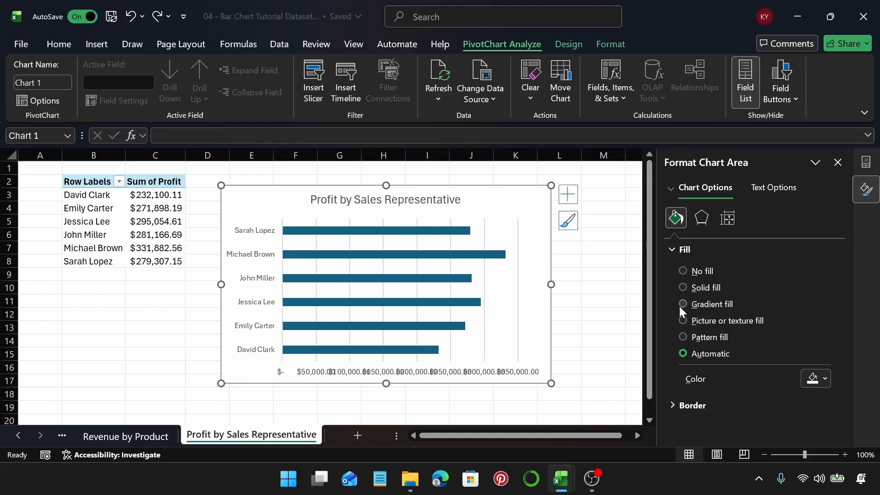
Step: Try a gradient fill on the chart area, coloring the 100% stop pinkish purple and the 74% stop dark gray
{"action": "left_click", "coordinate": [682, 304]}
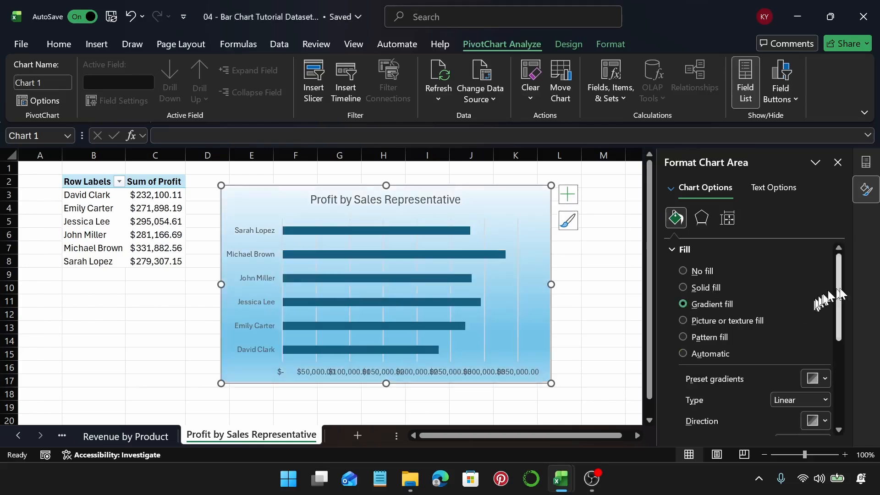
{"action": "left_click_drag", "start_coordinate": [842, 289], "coordinate": [843, 356]}
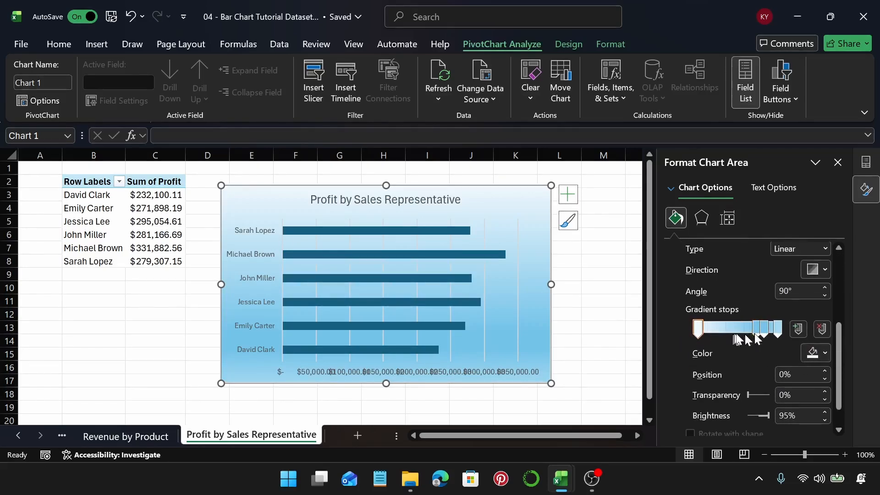
{"action": "left_click", "coordinate": [778, 329]}
{"action": "left_click", "coordinate": [820, 360]}
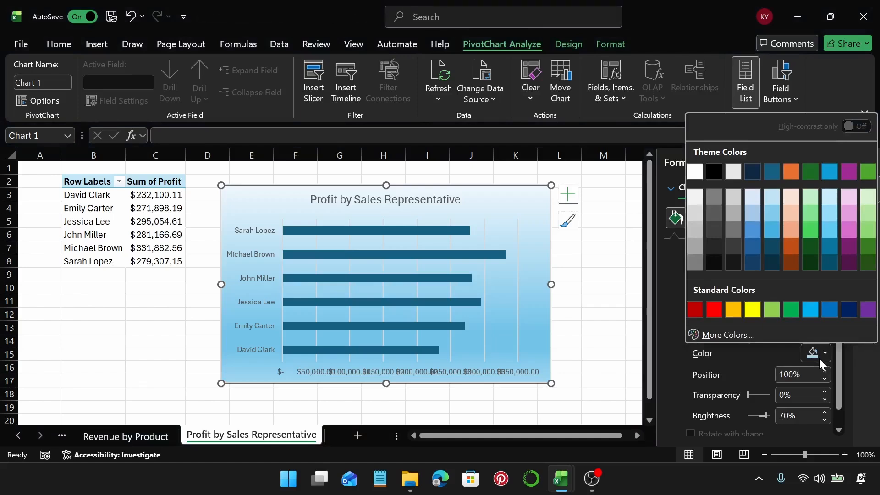
{"action": "left_click", "coordinate": [854, 229]}
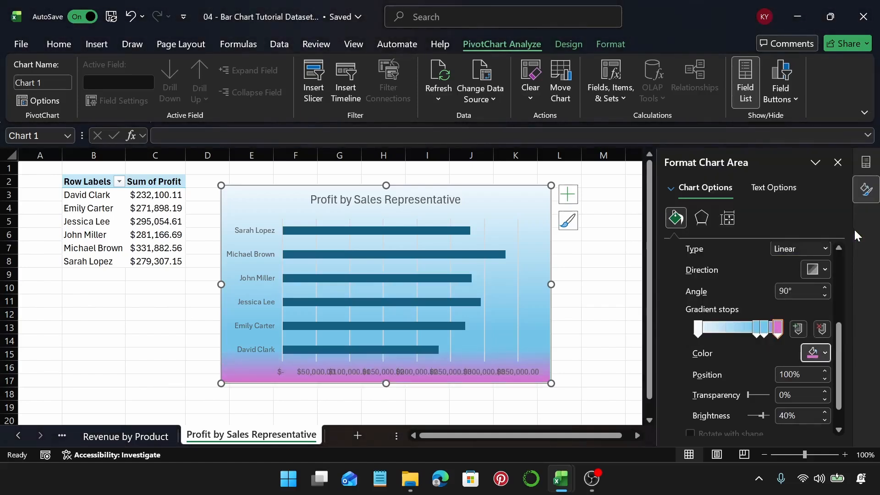
{"action": "left_click", "coordinate": [758, 329]}
{"action": "left_click", "coordinate": [820, 353]}
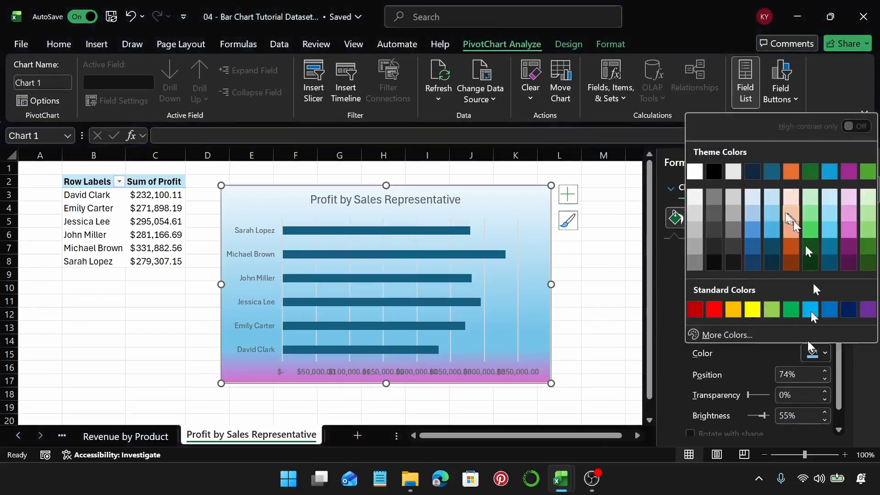
{"action": "left_click", "coordinate": [714, 228]}
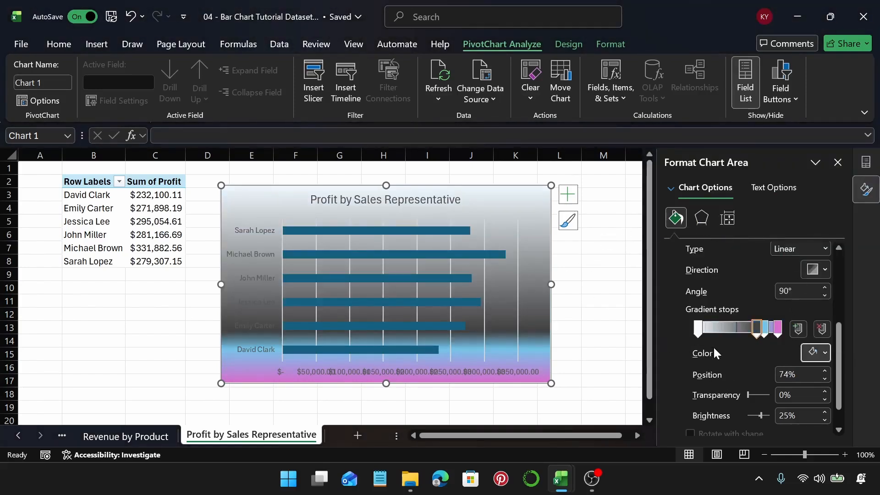
Step: Undo the color changes made to the chart area's gradient stops
{"action": "left_click", "coordinate": [586, 345]}
{"action": "key", "text": "ctrl+z"}
{"action": "key", "text": "ctrl+z"}
{"action": "key", "text": "ctrl+z"}
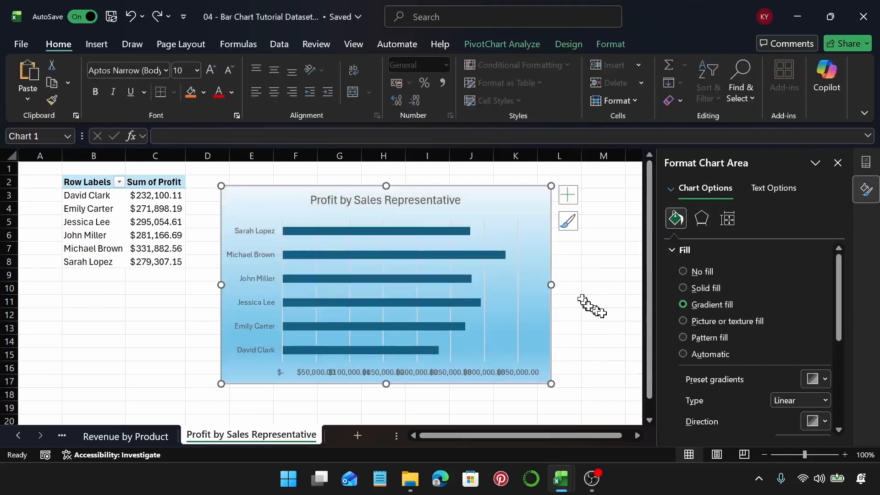
Step: Try a picture or texture fill on the chart area, testing a wood grain and a white marble texture
{"action": "left_click", "coordinate": [683, 321]}
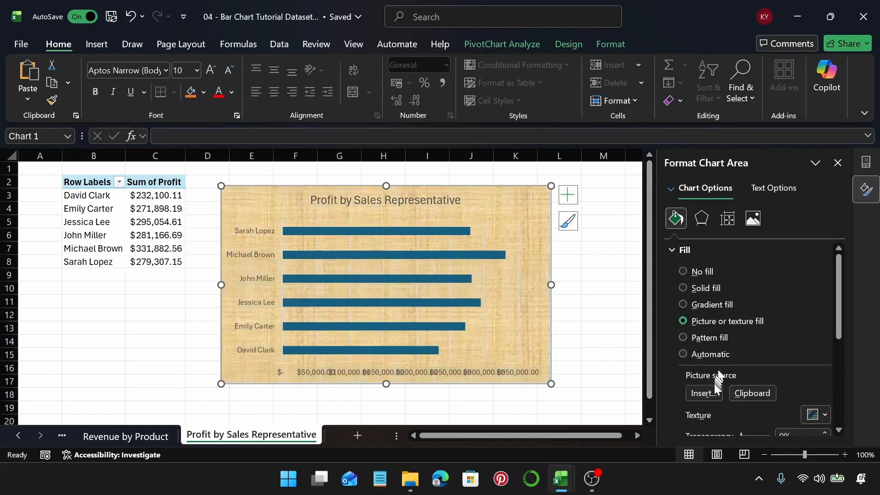
{"action": "left_click_drag", "start_coordinate": [840, 321], "coordinate": [841, 365]}
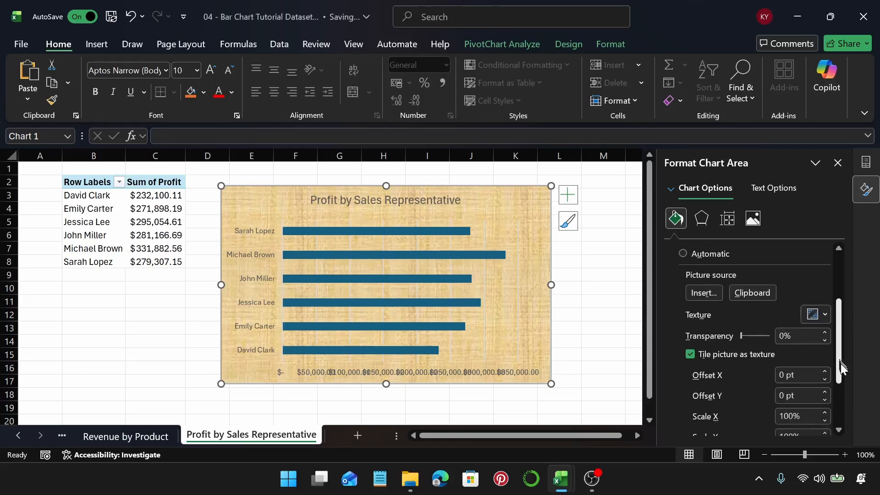
{"action": "left_click", "coordinate": [813, 311]}
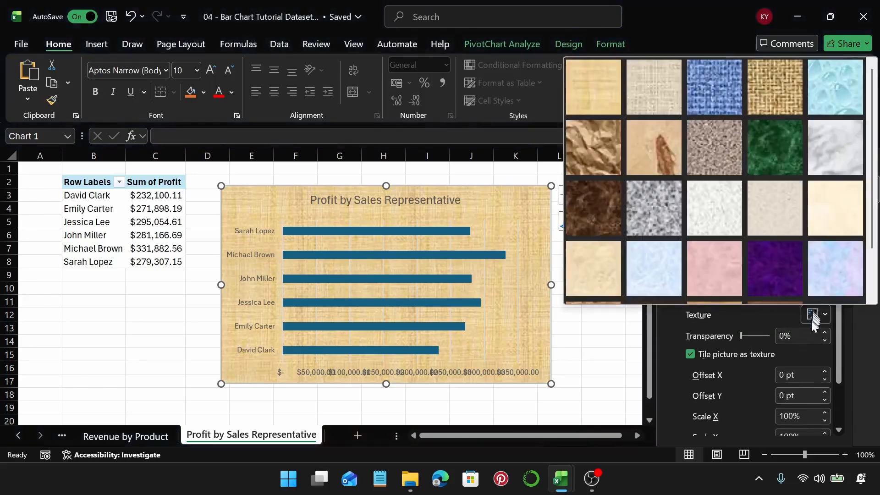
{"action": "left_click", "coordinate": [725, 268]}
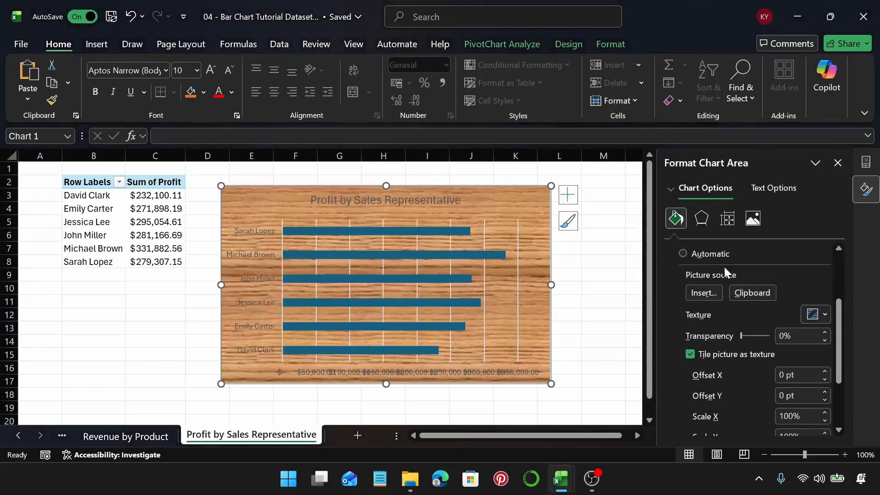
{"action": "left_click", "coordinate": [816, 315]}
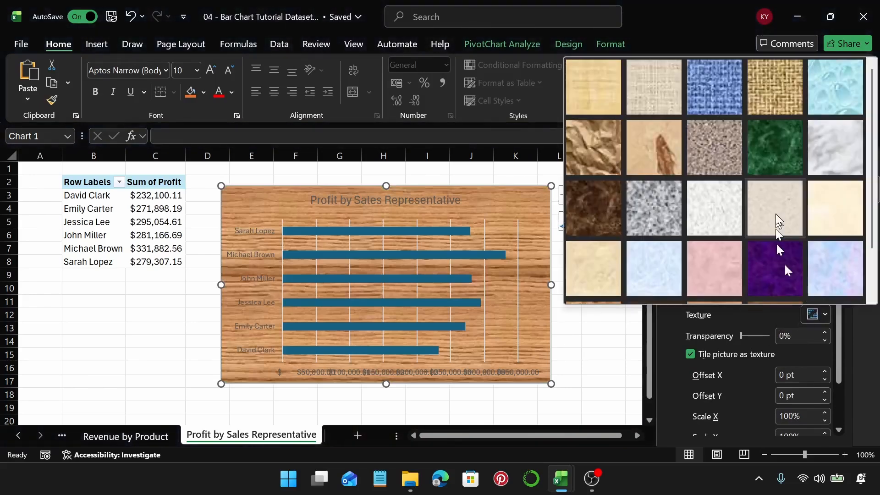
{"action": "left_click", "coordinate": [825, 162]}
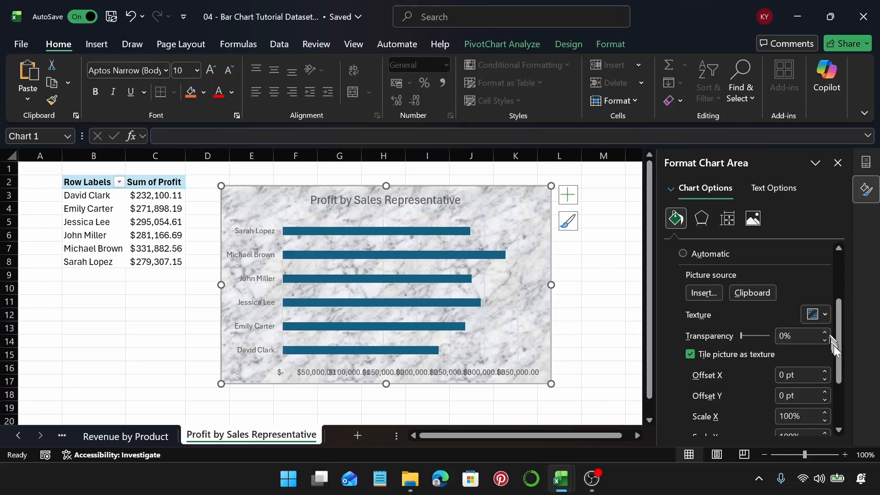
Step: Try a pattern fill on the chart area, testing several patterns and ending with a checkerboard in a light orange foreground
{"action": "left_click_drag", "start_coordinate": [835, 334], "coordinate": [835, 279]}
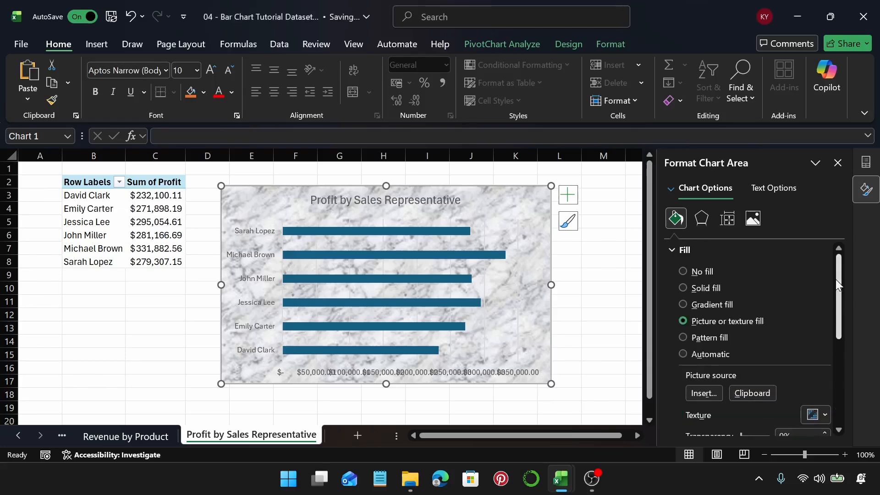
{"action": "left_click", "coordinate": [683, 337]}
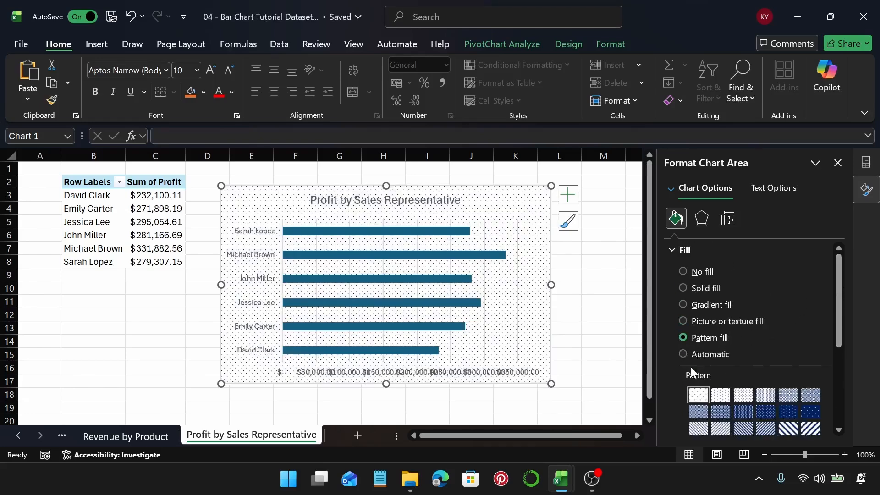
{"action": "left_click", "coordinate": [804, 415]}
{"action": "left_click", "coordinate": [784, 414]}
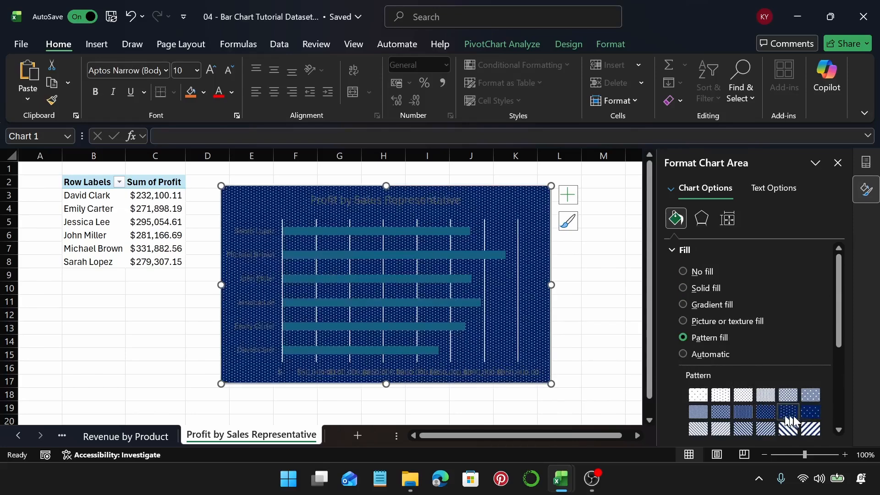
{"action": "scroll", "coordinate": [794, 416], "scroll_direction": "down", "scroll_amount": 3}
{"action": "left_click", "coordinate": [765, 400]}
{"action": "scroll", "coordinate": [764, 398], "scroll_direction": "down", "scroll_amount": 3}
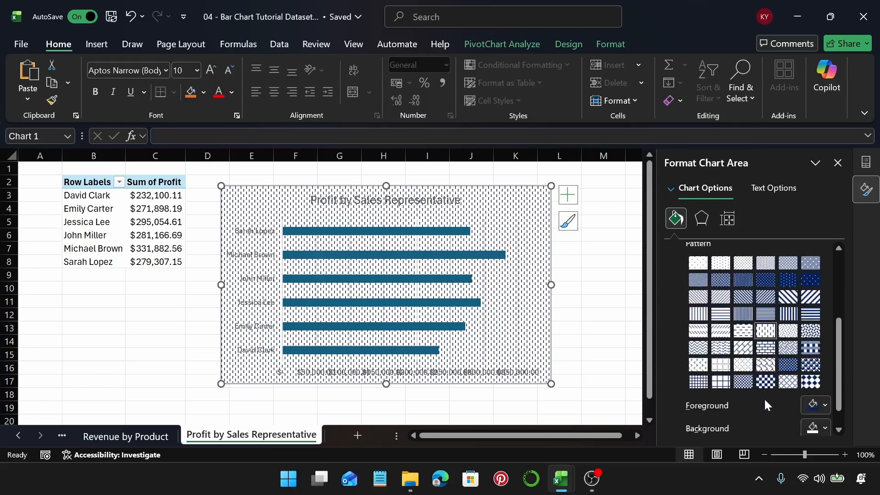
{"action": "left_click", "coordinate": [760, 381]}
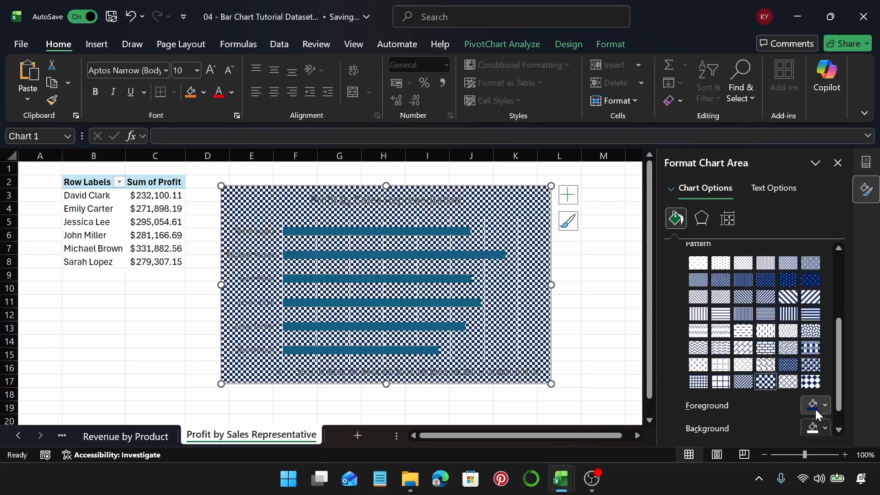
{"action": "left_click", "coordinate": [816, 405]}
{"action": "left_click", "coordinate": [788, 287]}
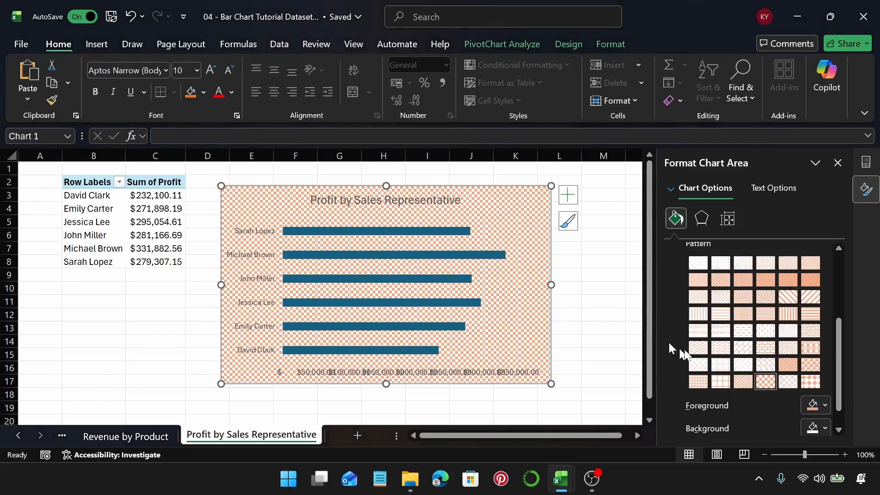
Step: Reset the chart area's fill to Automatic and collapse the fill options
{"action": "scroll", "coordinate": [705, 295], "scroll_direction": "up", "scroll_amount": 2}
{"action": "scroll", "coordinate": [706, 296], "scroll_direction": "up", "scroll_amount": 1}
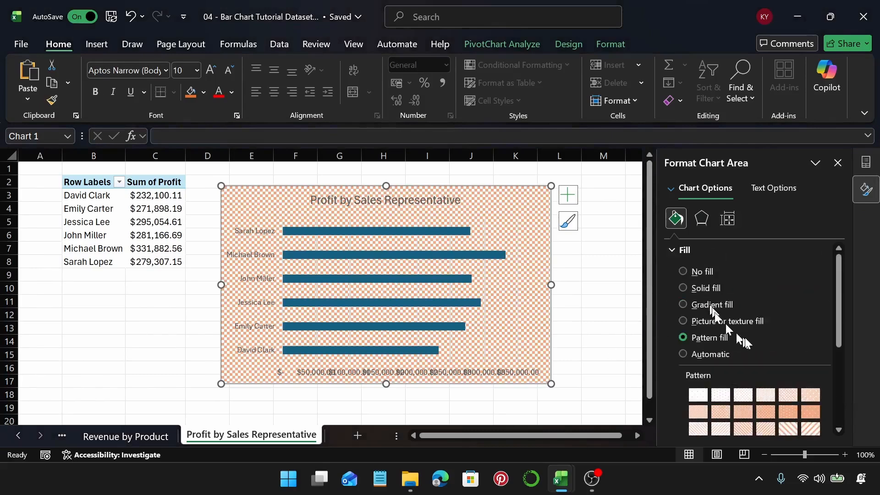
{"action": "left_click", "coordinate": [683, 355]}
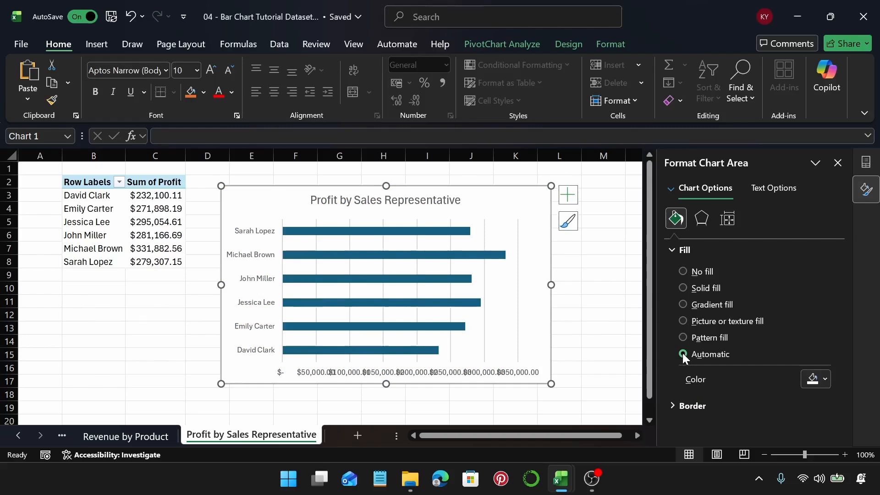
{"action": "left_click", "coordinate": [694, 249]}
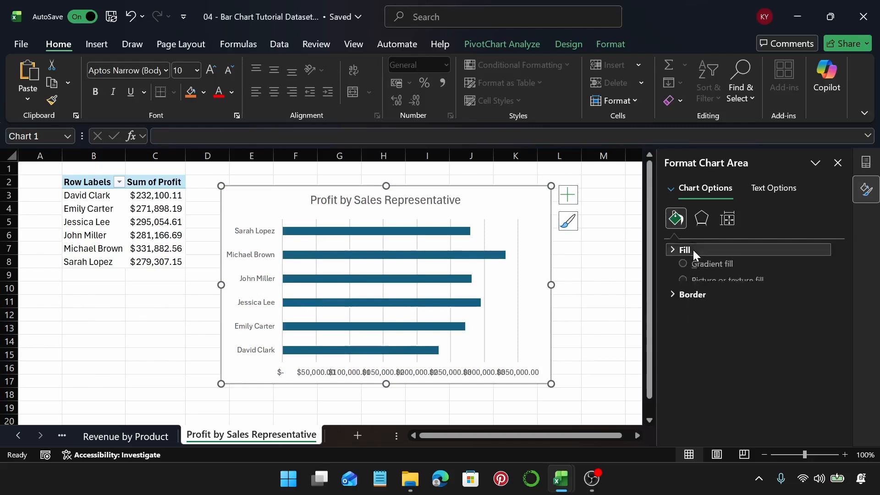
Step: Try the chart area border with no line and deselect the chart to check it
{"action": "left_click", "coordinate": [689, 268]}
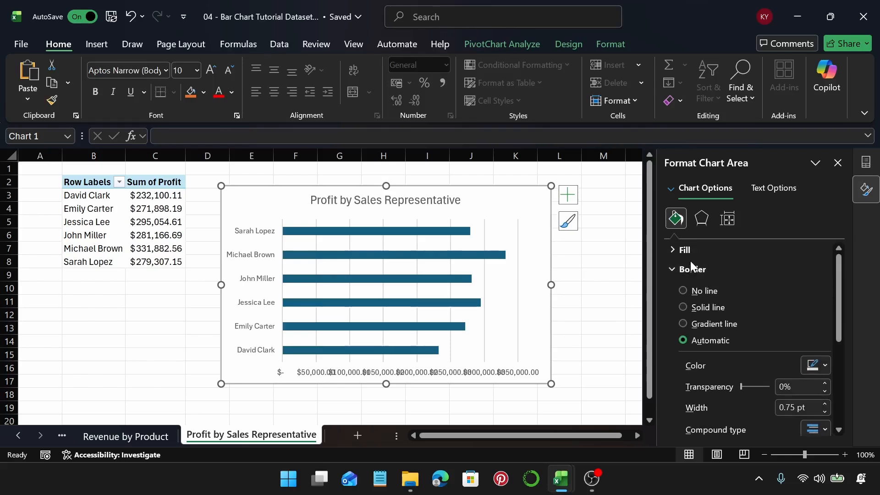
{"action": "left_click", "coordinate": [683, 290]}
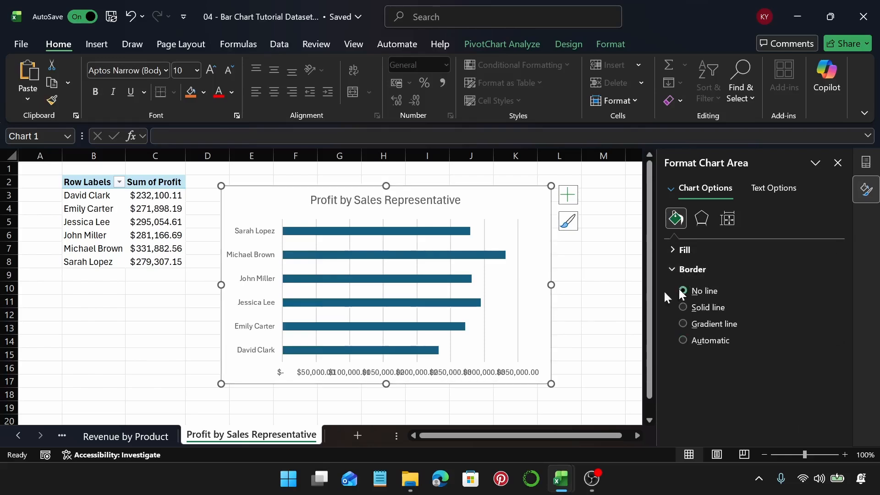
{"action": "left_click", "coordinate": [566, 301]}
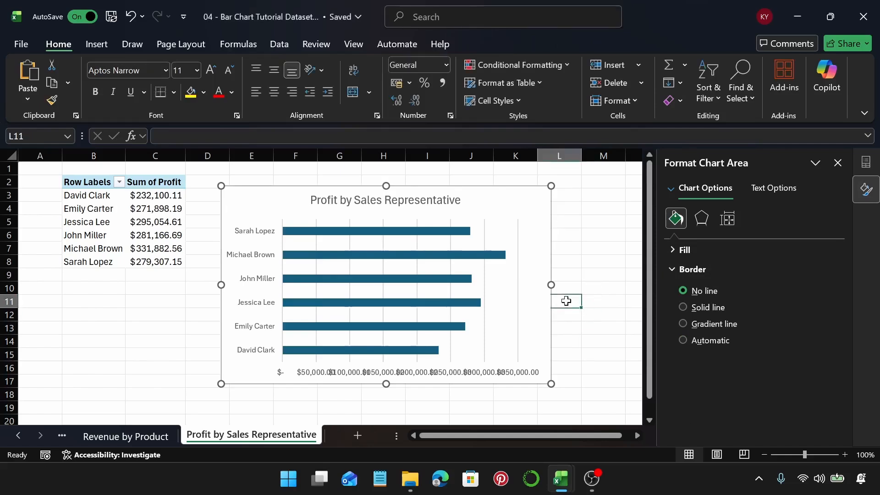
Step: Try a solid line on the chart area's border, switch it to a gradient line, and deselect the chart
{"action": "left_click", "coordinate": [536, 201]}
{"action": "left_click", "coordinate": [684, 306]}
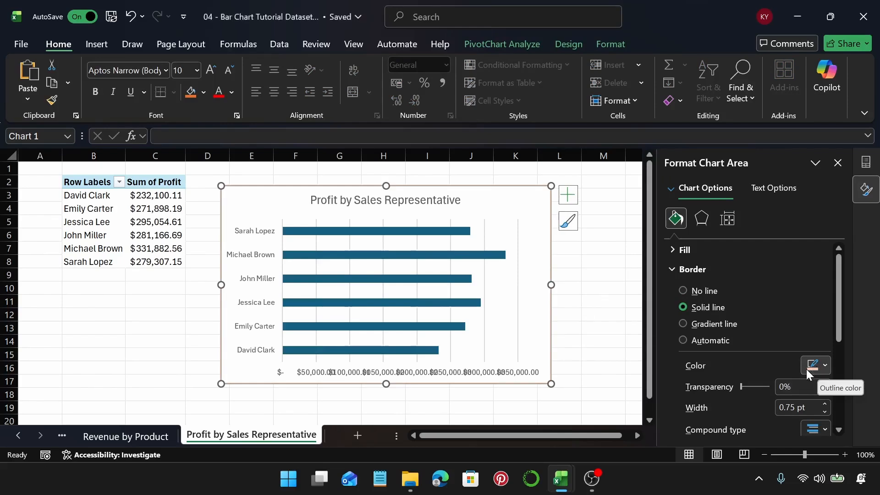
{"action": "left_click", "coordinate": [684, 322]}
{"action": "left_click", "coordinate": [568, 288]}
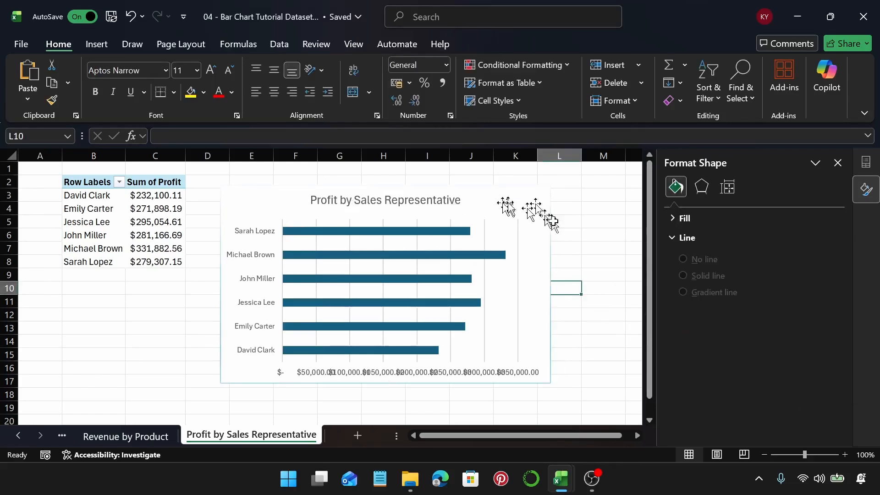
Step: Set the chart area's border to a solid line in light orange and deselect the chart to check it
{"action": "left_click", "coordinate": [540, 235]}
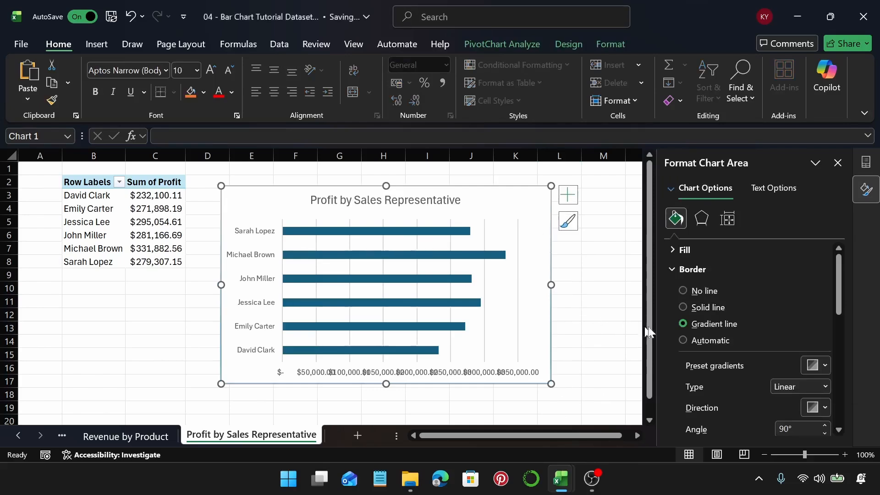
{"action": "left_click", "coordinate": [687, 308]}
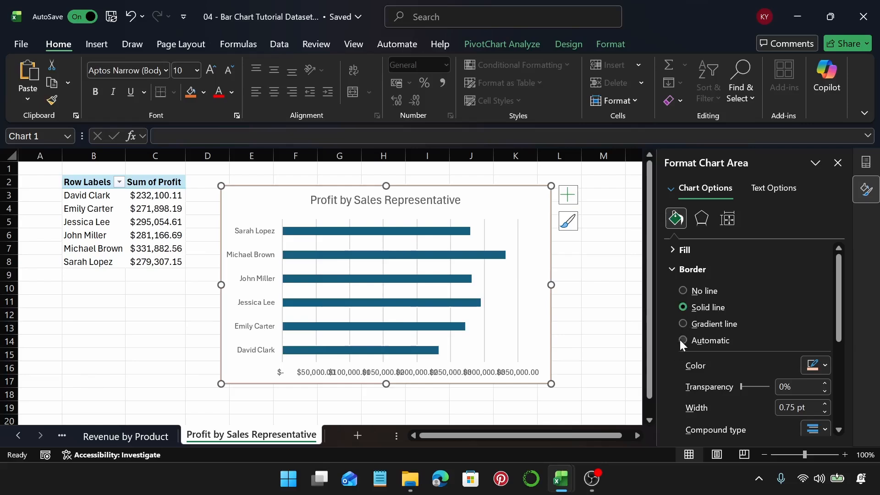
{"action": "left_click", "coordinate": [816, 366]}
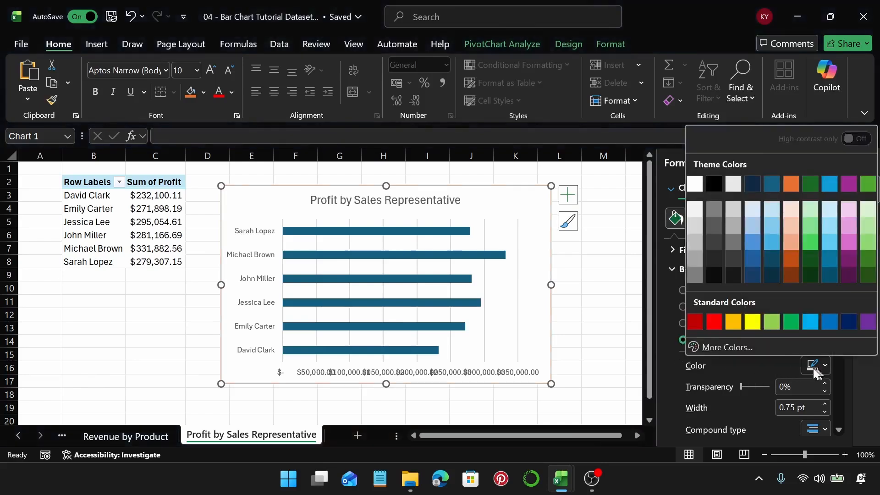
{"action": "left_click", "coordinate": [797, 225]}
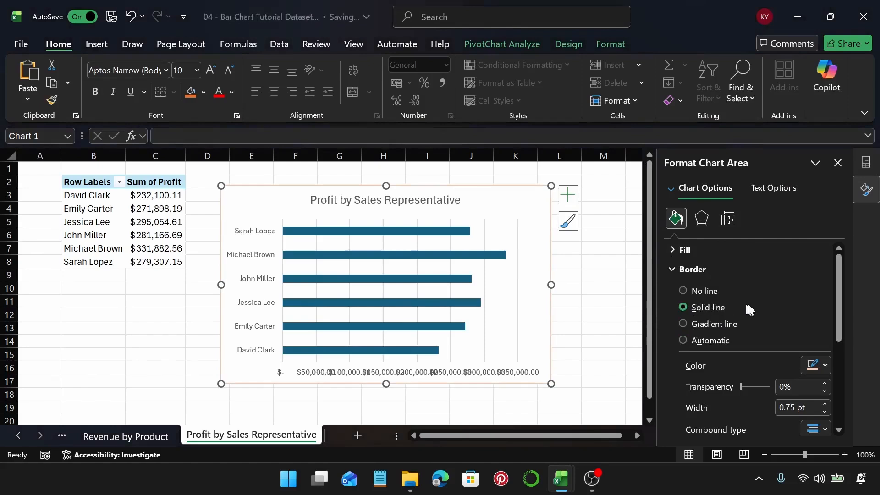
{"action": "scroll", "coordinate": [831, 317], "scroll_direction": "down", "scroll_amount": 3}
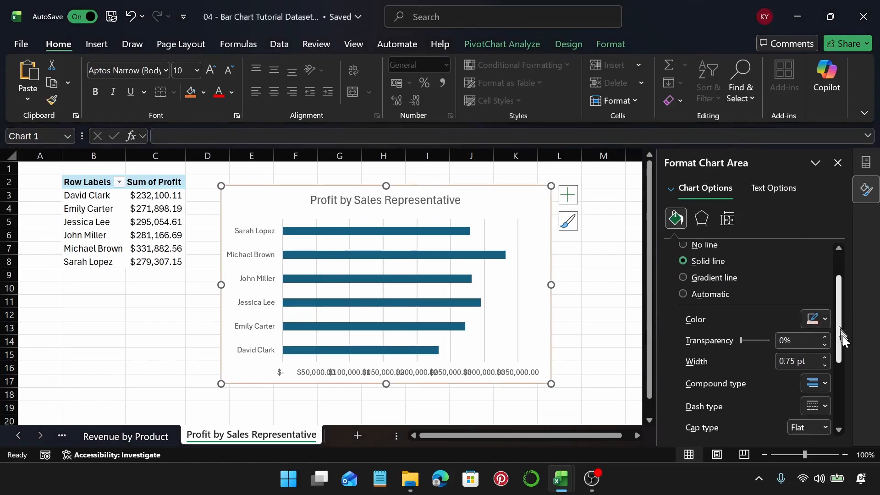
{"action": "left_click", "coordinate": [592, 290]}
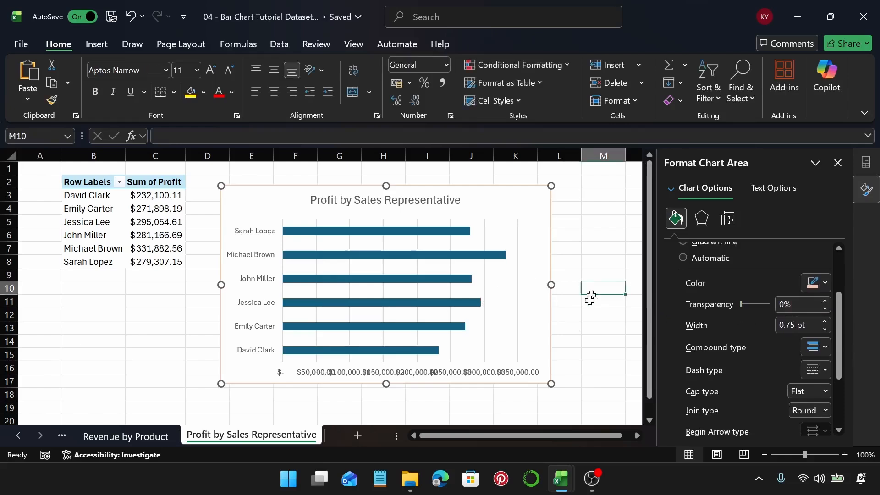
Step: Try 63% transparency on the chart area's border, check it with the chart deselected, and return the transparency to 0%
{"action": "left_click", "coordinate": [535, 198]}
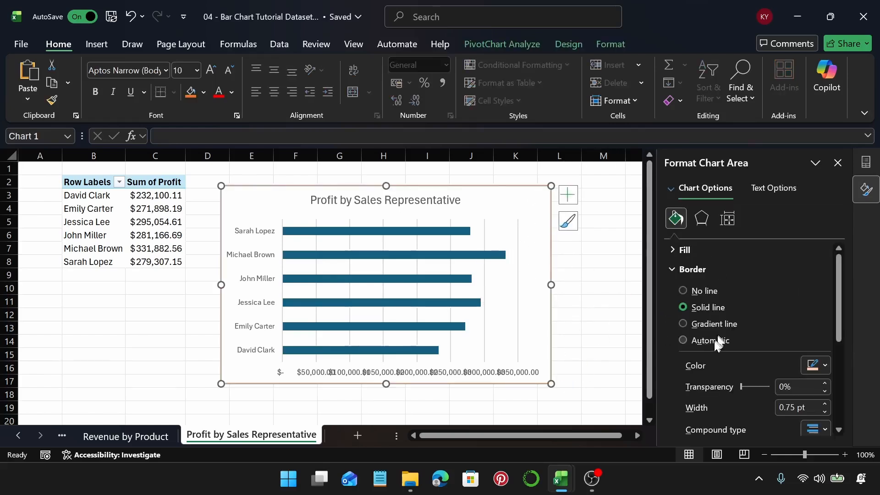
{"action": "left_click_drag", "start_coordinate": [741, 386], "coordinate": [758, 388]}
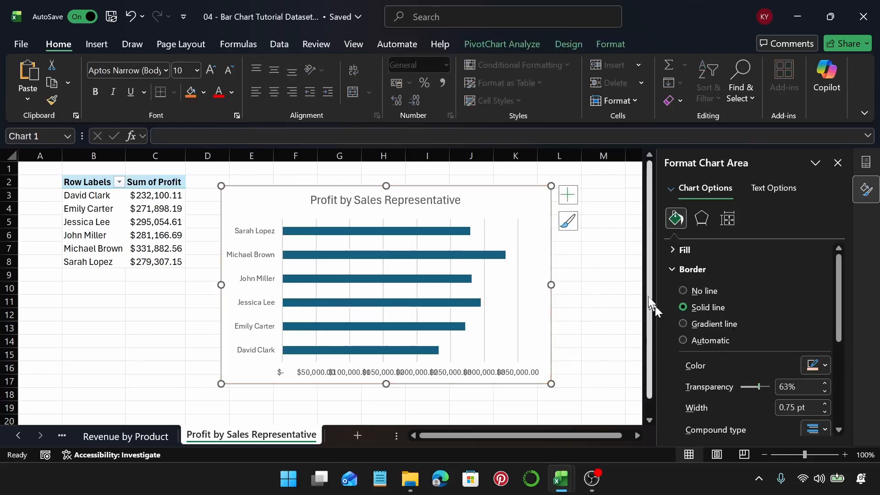
{"action": "left_click", "coordinate": [614, 288]}
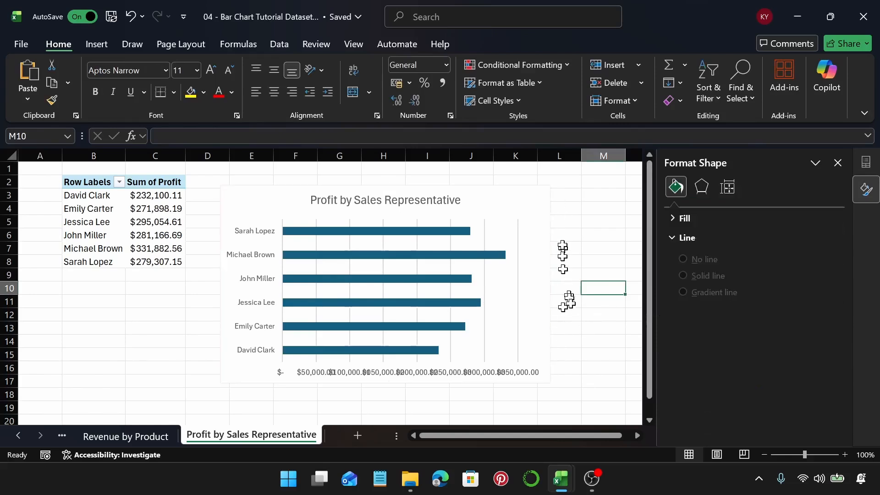
{"action": "left_click", "coordinate": [541, 213]}
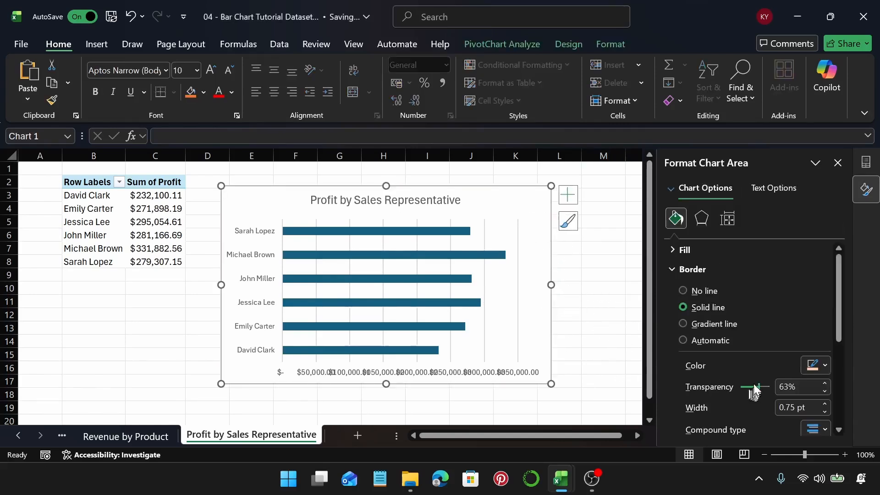
{"action": "left_click_drag", "start_coordinate": [758, 386], "coordinate": [736, 387]}
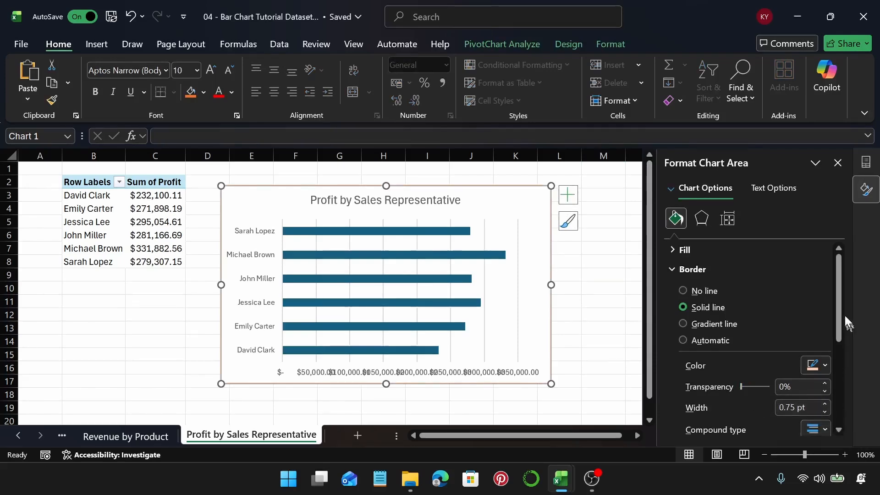
Step: Try the triple-line compound type on the chart area's border, increase its width to over 3 pt, and inspect the border up close
{"action": "left_click_drag", "start_coordinate": [840, 317], "coordinate": [844, 381]}
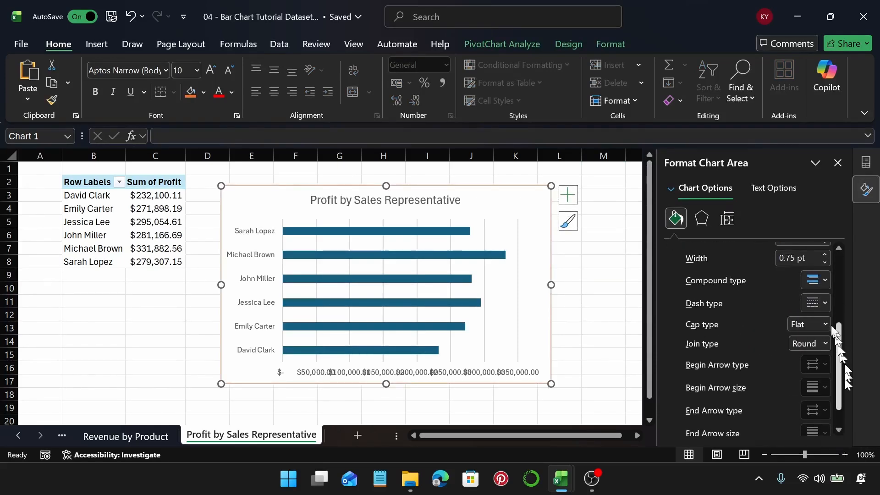
{"action": "left_click", "coordinate": [822, 282]}
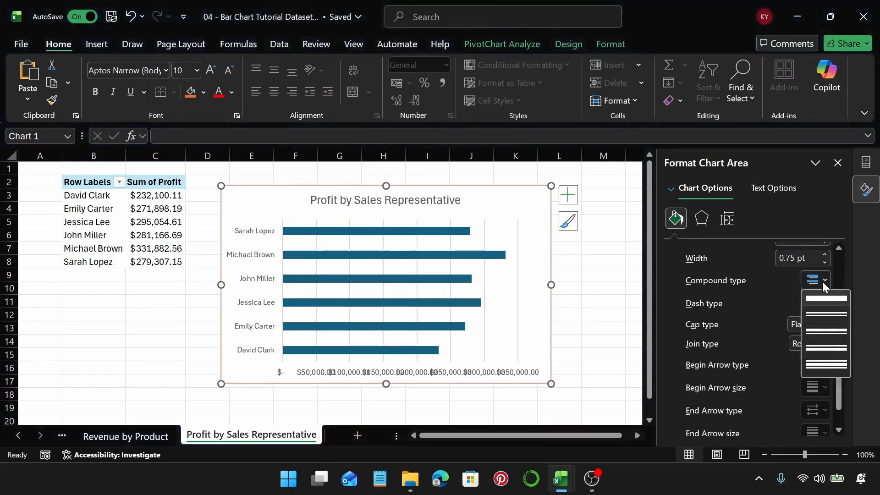
{"action": "left_click", "coordinate": [815, 364]}
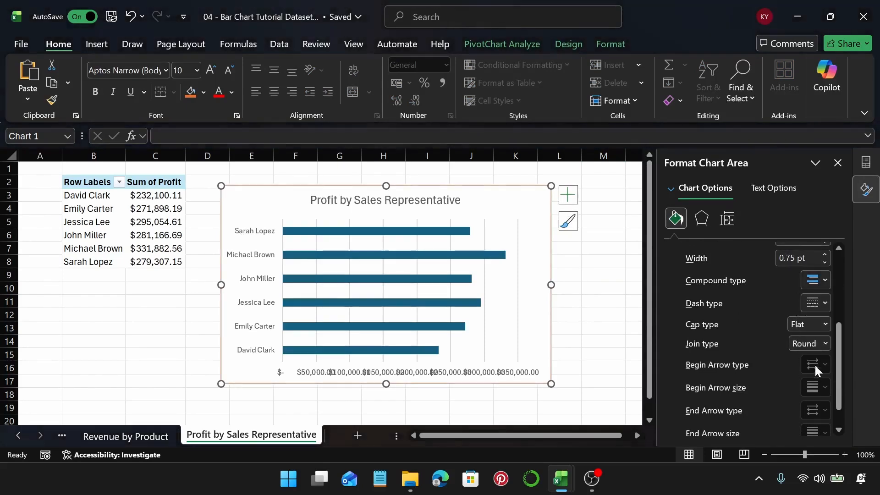
{"action": "left_click", "coordinate": [825, 255]}
{"action": "left_click", "coordinate": [825, 255]}
{"action": "left_click", "coordinate": [825, 255]}
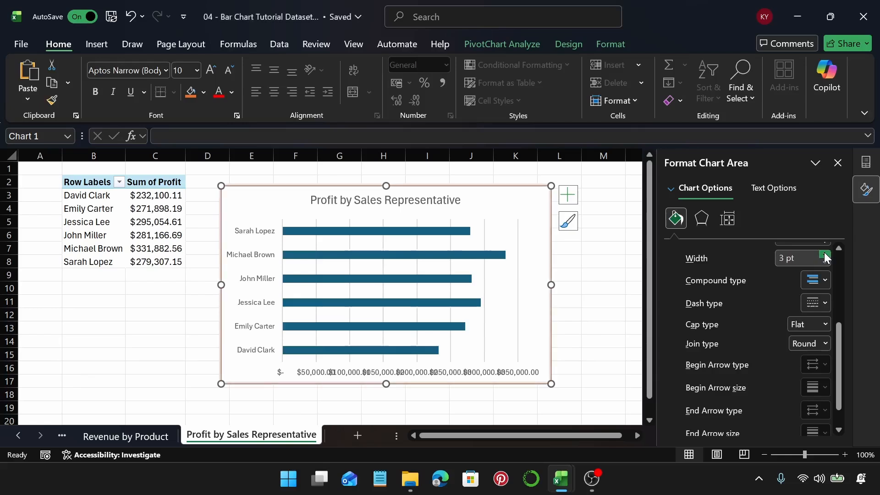
{"action": "left_click", "coordinate": [824, 255]}
{"action": "left_click", "coordinate": [589, 262]}
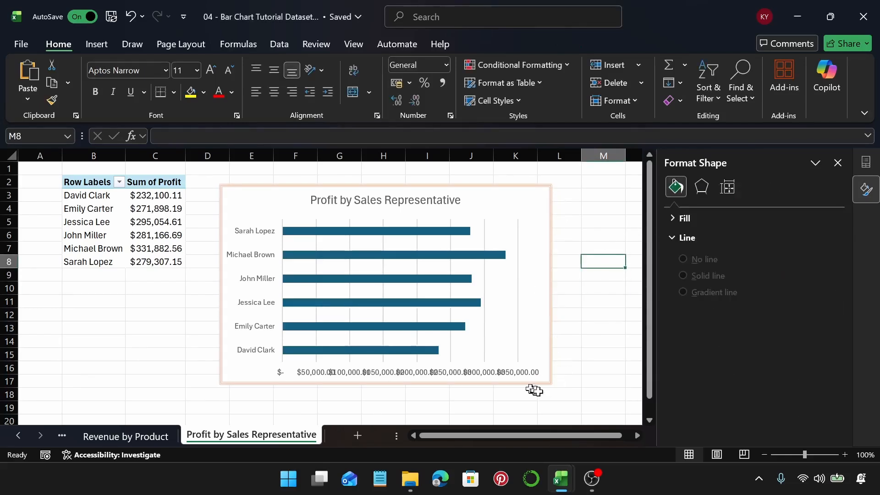
{"action": "scroll", "coordinate": [570, 245], "scroll_direction": "up", "scroll_amount": 8}
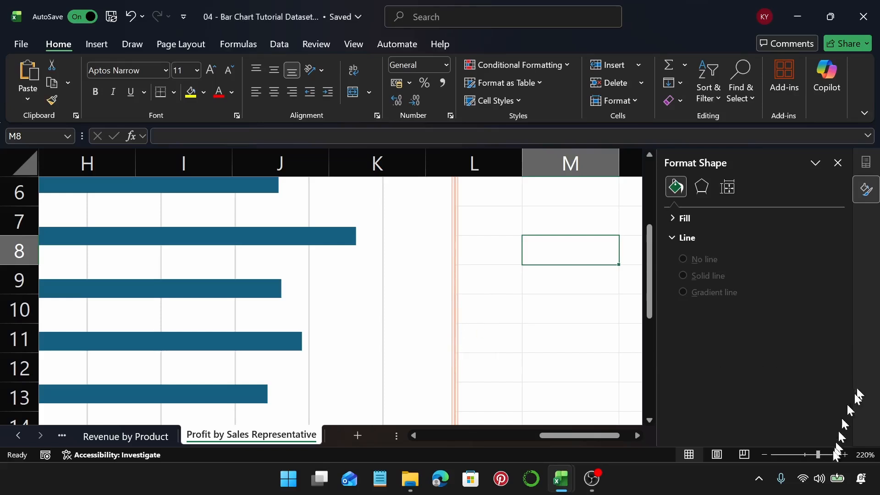
{"action": "left_click", "coordinate": [804, 454]}
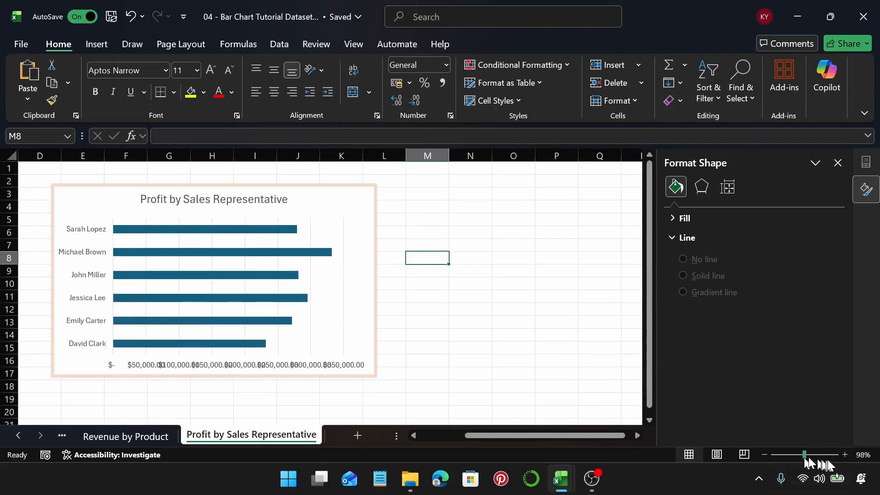
{"action": "left_click", "coordinate": [846, 455]}
Step: Set the chart area's border width back to 0.75 pt and return its compound type to a single line
{"action": "left_click", "coordinate": [376, 235]}
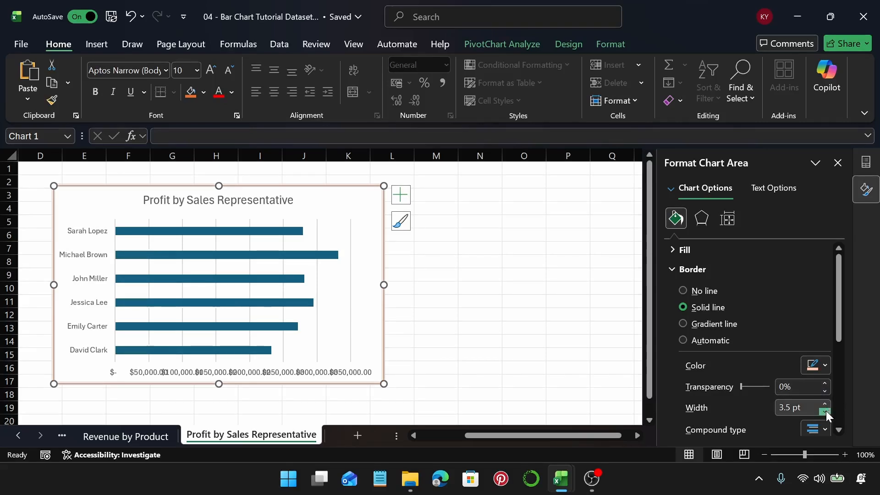
{"action": "left_click", "coordinate": [791, 408]}
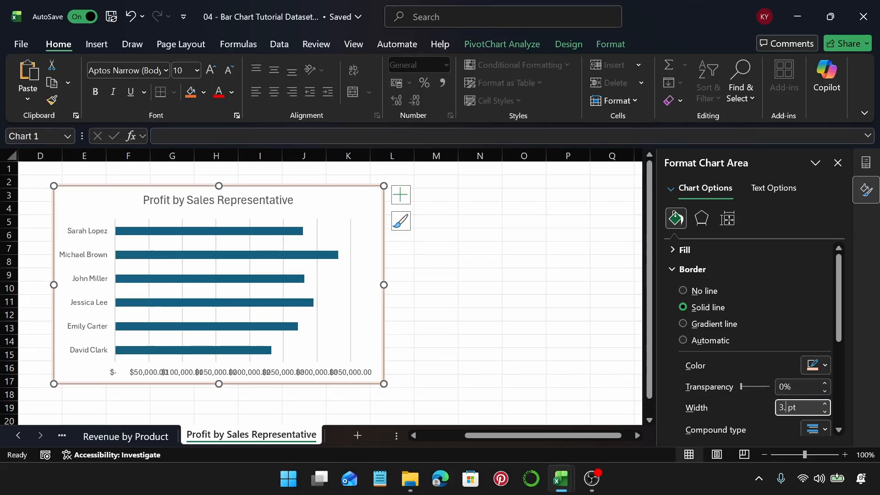
{"action": "key", "text": "BackSpace"}
{"action": "key", "text": "BackSpace"}
{"action": "type", "text": "0"}
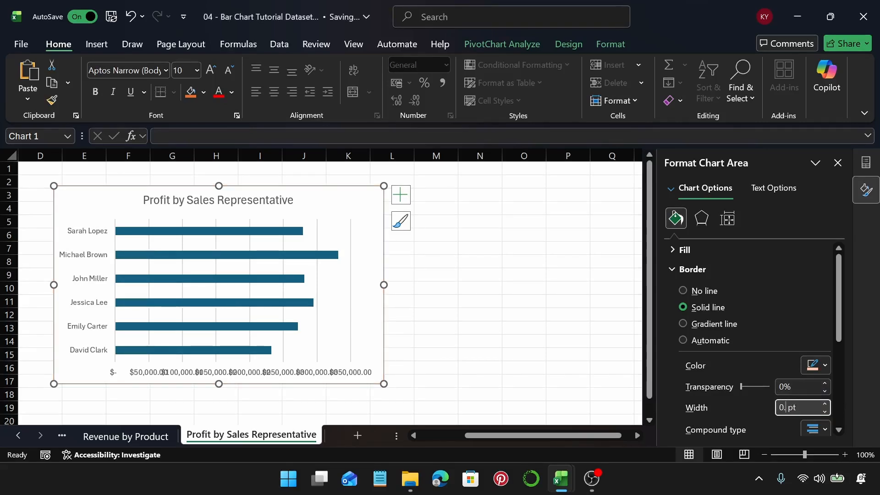
{"action": "type", "text": ".75"}
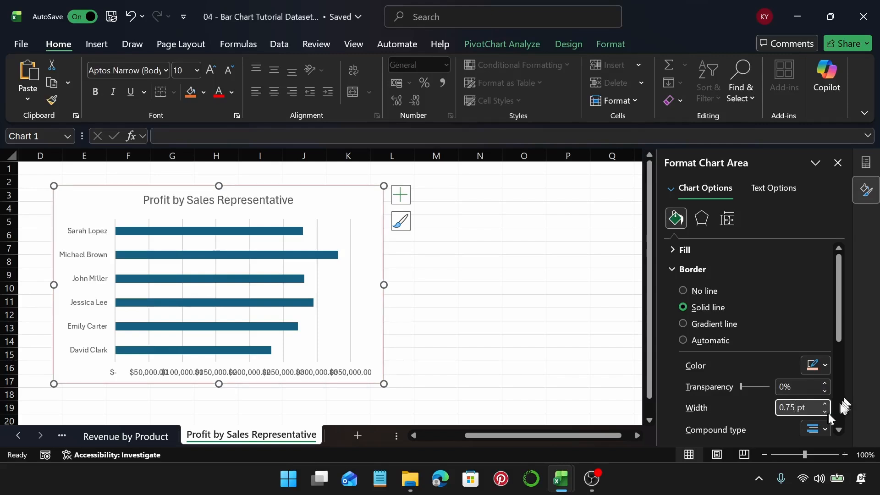
{"action": "scroll", "coordinate": [843, 345], "scroll_direction": "down", "scroll_amount": 5}
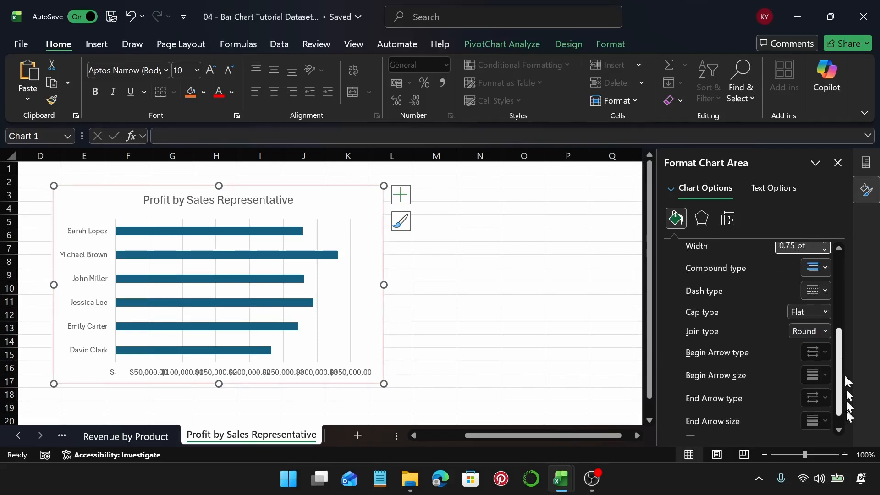
{"action": "left_click", "coordinate": [825, 264]}
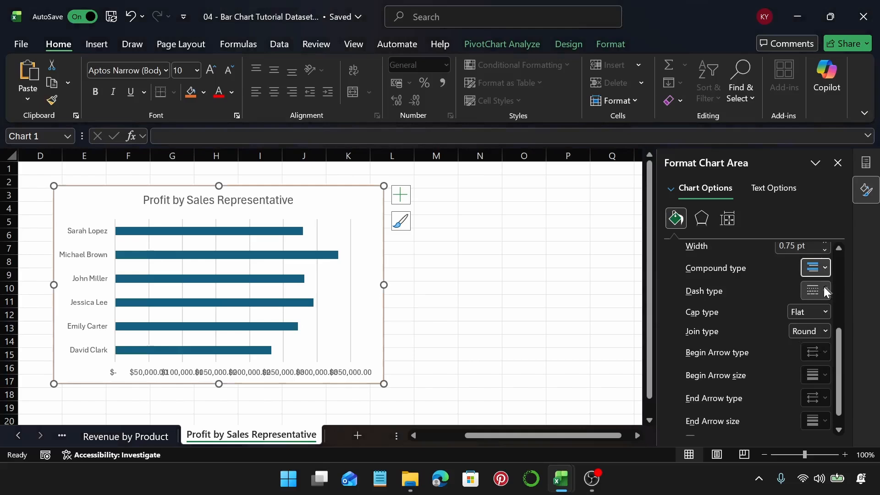
Step: Try the dash-dot dash type on the chart area's border, check it with the chart deselected, and undo it
{"action": "left_click", "coordinate": [824, 289]}
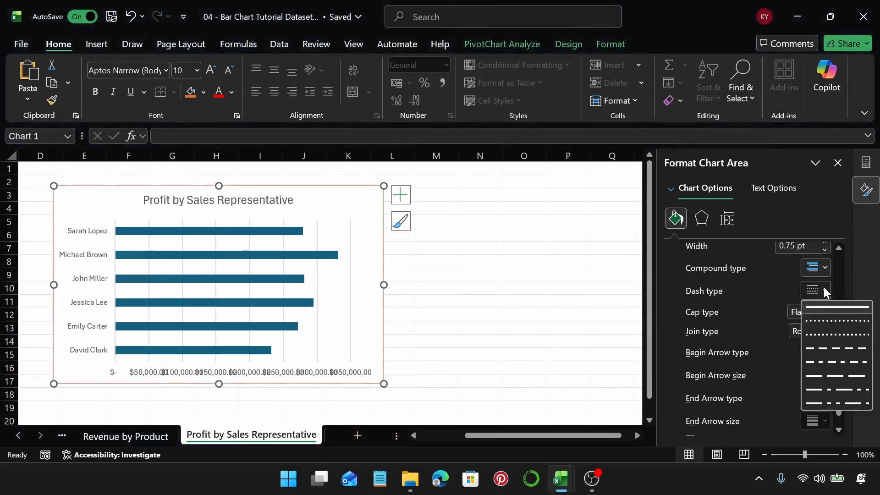
{"action": "left_click", "coordinate": [830, 365]}
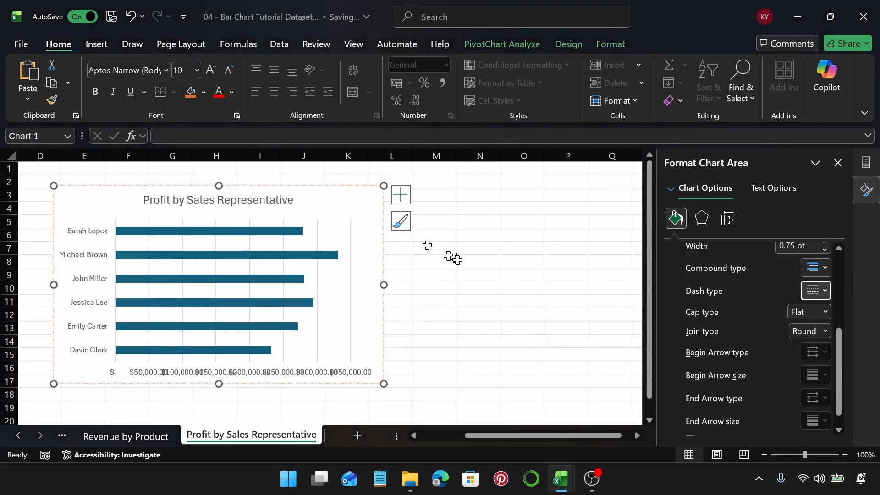
{"action": "left_click", "coordinate": [437, 262]}
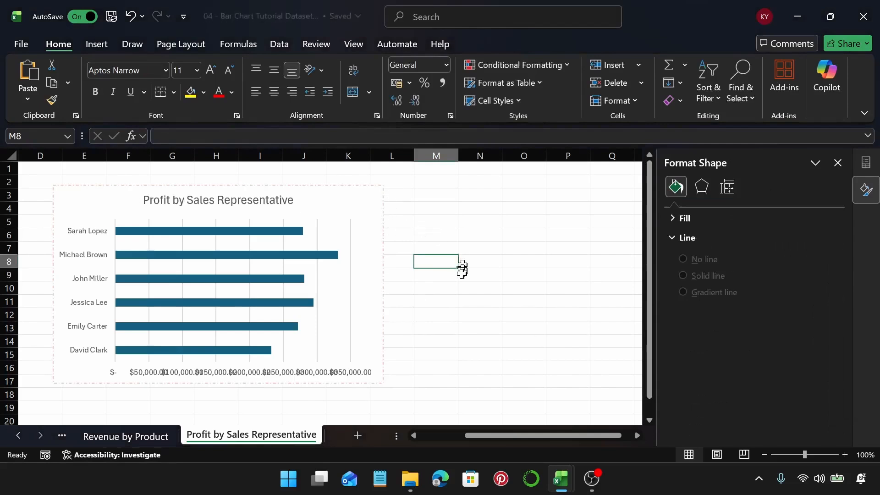
{"action": "key", "text": "ctrl+z"}
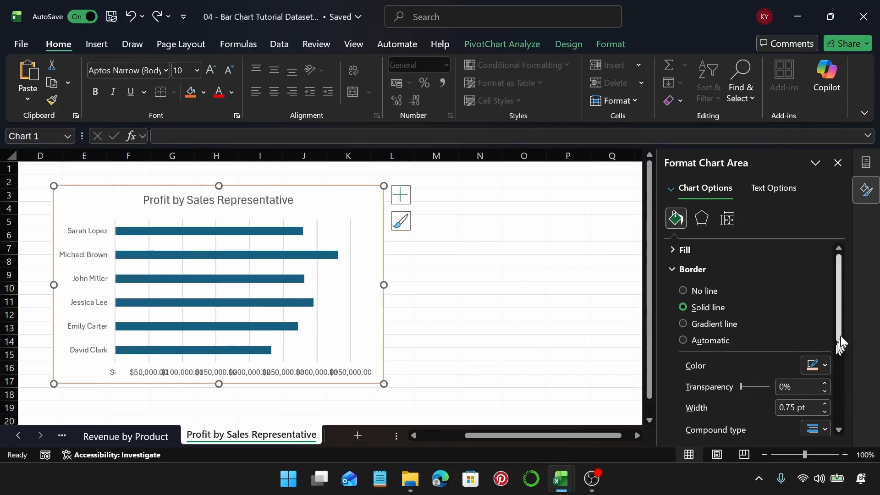
Step: Turn on rounded corners for the chart area's border and check the result with the chart deselected
{"action": "left_click_drag", "start_coordinate": [841, 337], "coordinate": [843, 365]}
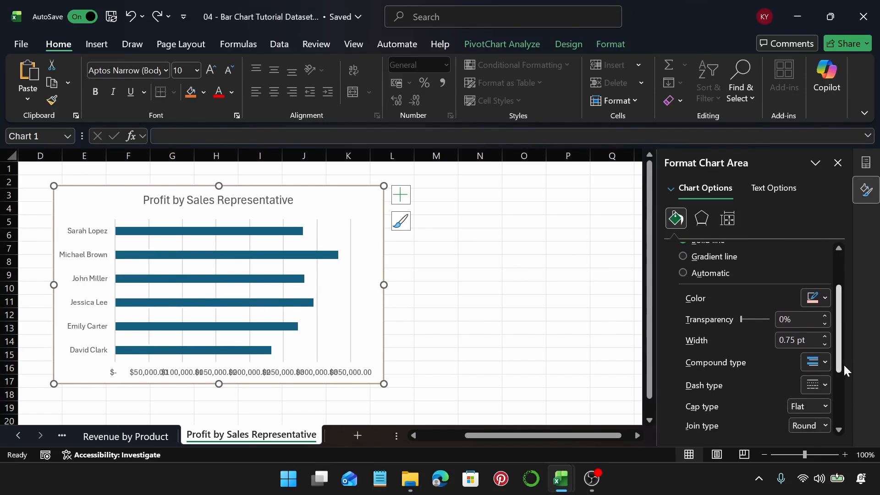
{"action": "left_click_drag", "start_coordinate": [842, 365], "coordinate": [843, 422]}
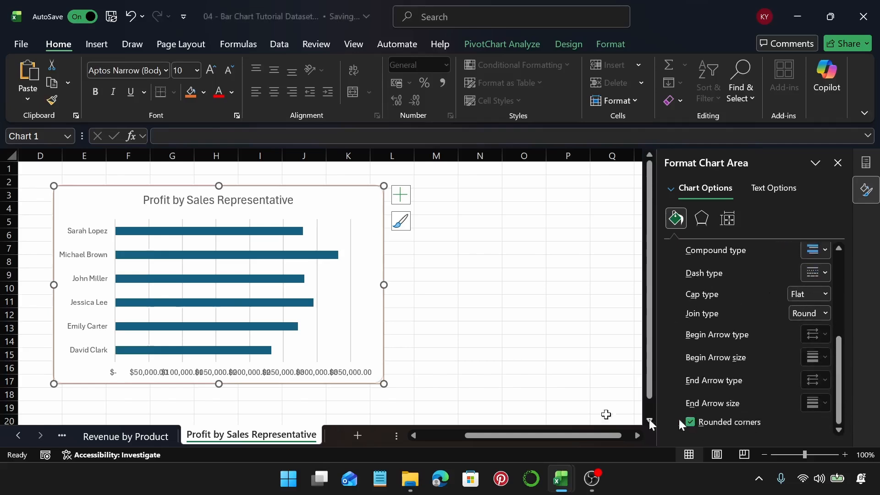
{"action": "left_click", "coordinate": [415, 278]}
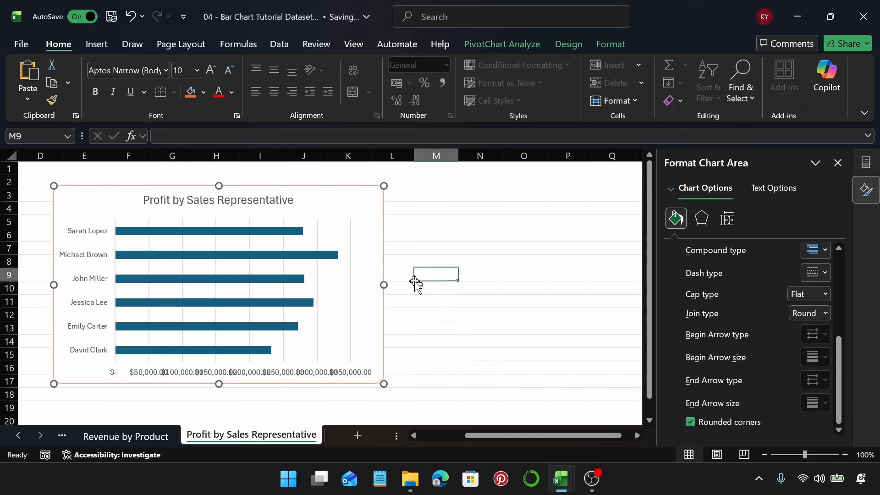
{"action": "left_click", "coordinate": [368, 202]}
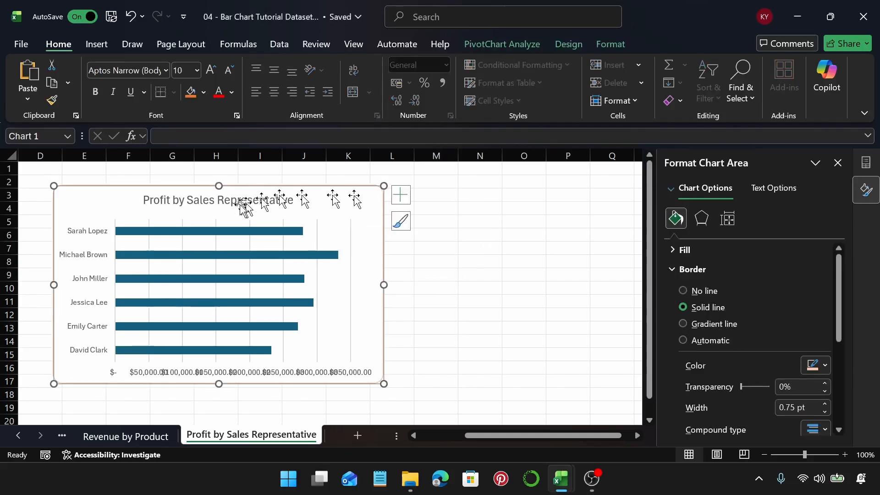
Step: Change the fill of the chart's data series bars to a solid fill in light orange
{"action": "left_click", "coordinate": [225, 230]}
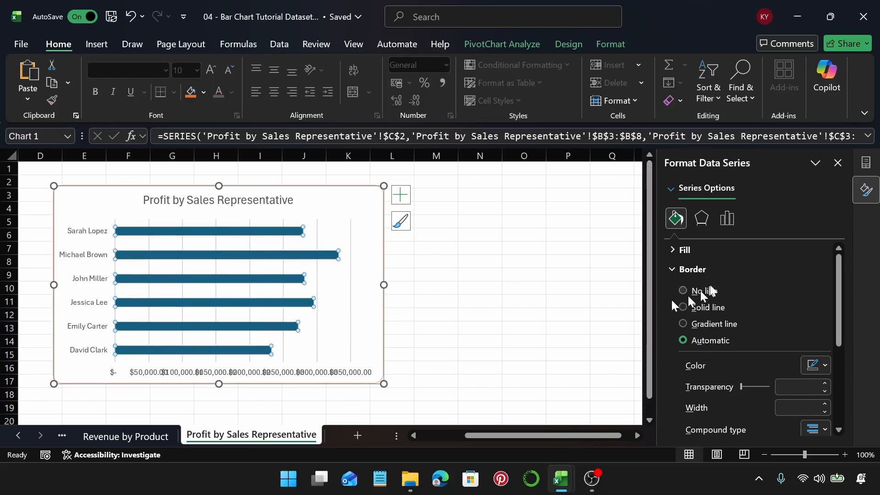
{"action": "left_click", "coordinate": [723, 250]}
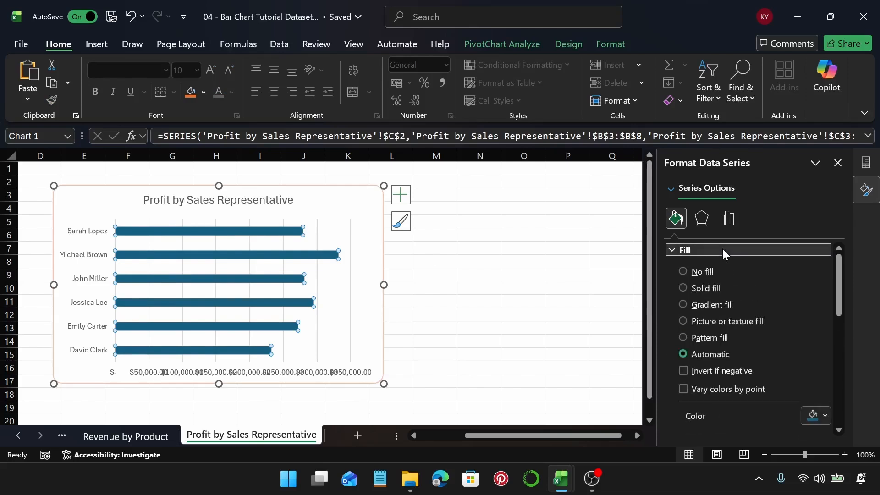
{"action": "left_click", "coordinate": [682, 288]}
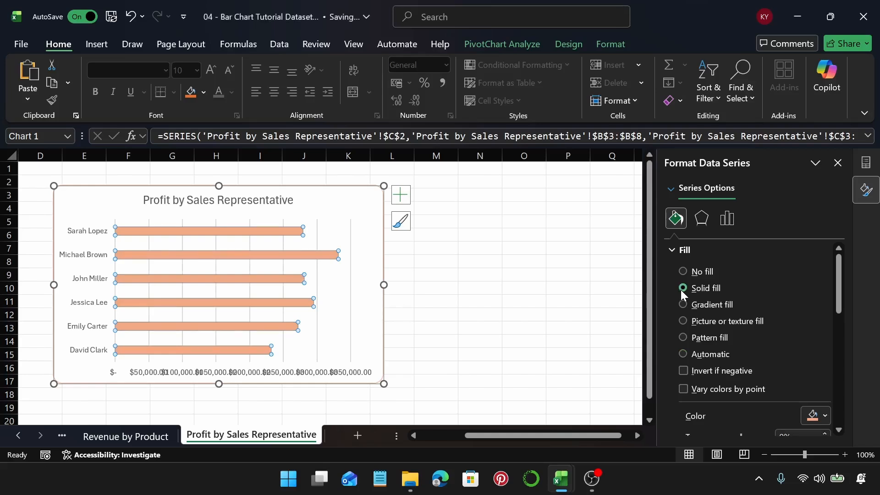
Step: Try a linear gradient fill at a 180° angle on the data series bars and check it with the series deselected
{"action": "left_click", "coordinate": [681, 306]}
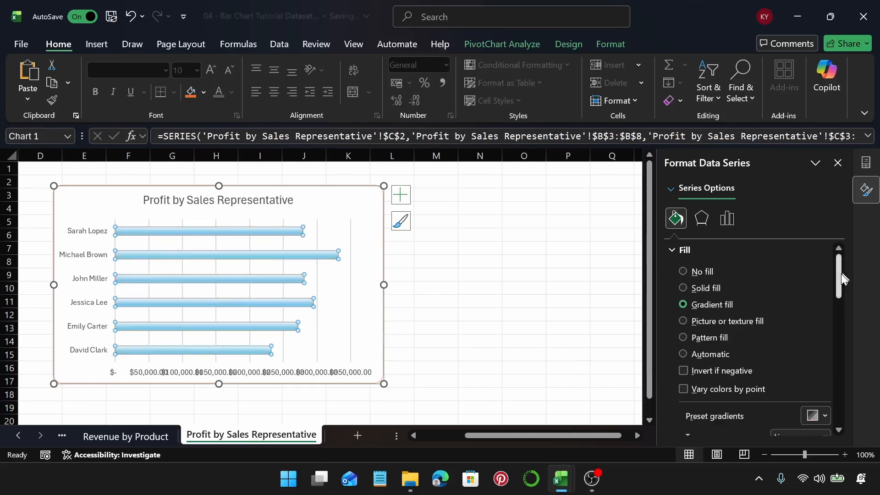
{"action": "left_click_drag", "start_coordinate": [841, 273], "coordinate": [842, 312]}
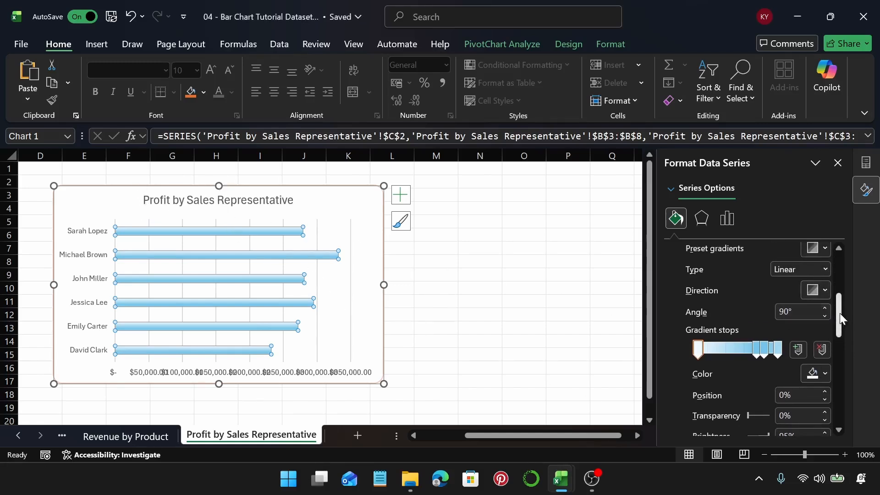
{"action": "left_click_drag", "start_coordinate": [840, 313], "coordinate": [840, 305]}
{"action": "left_click", "coordinate": [813, 282]}
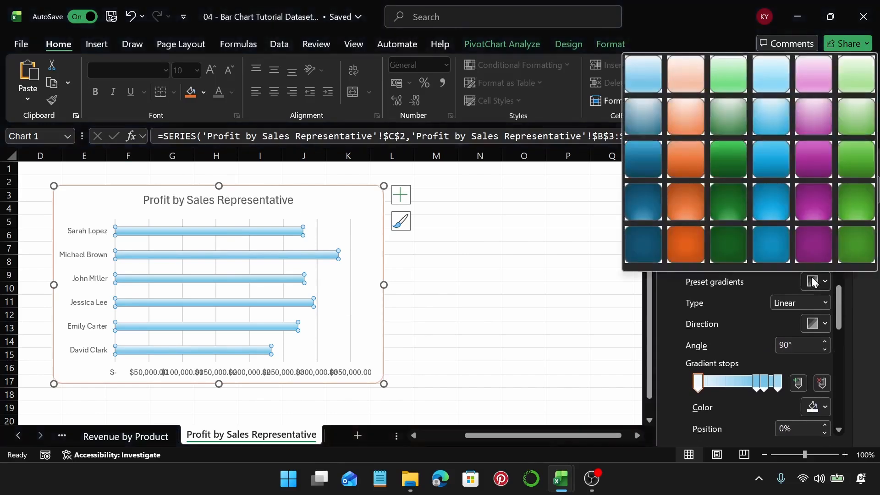
{"action": "left_click", "coordinate": [825, 324]}
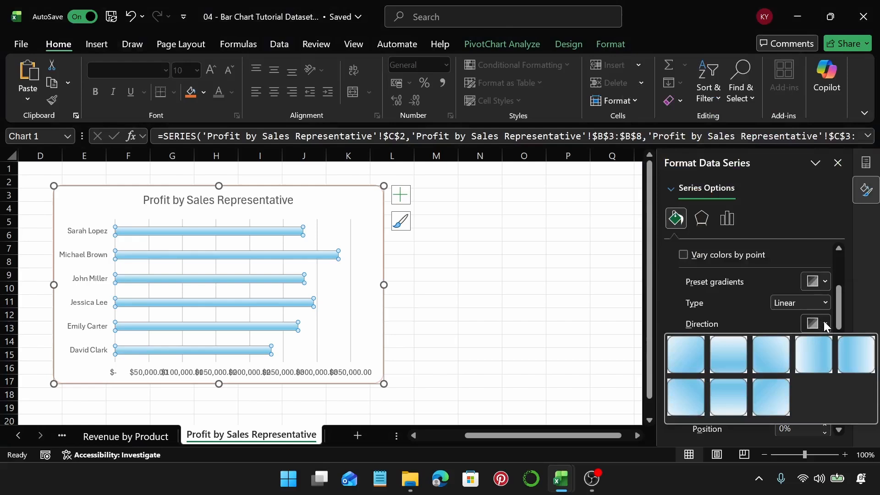
{"action": "left_click", "coordinate": [849, 370]}
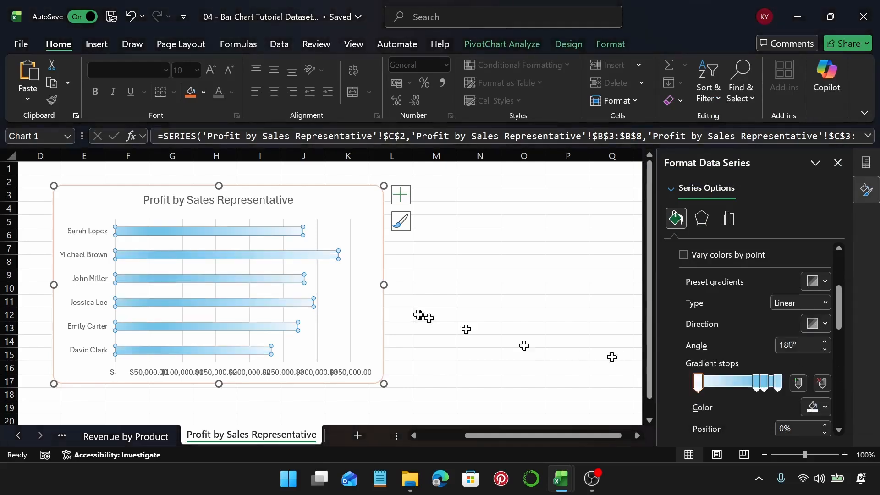
{"action": "left_click", "coordinate": [344, 214]}
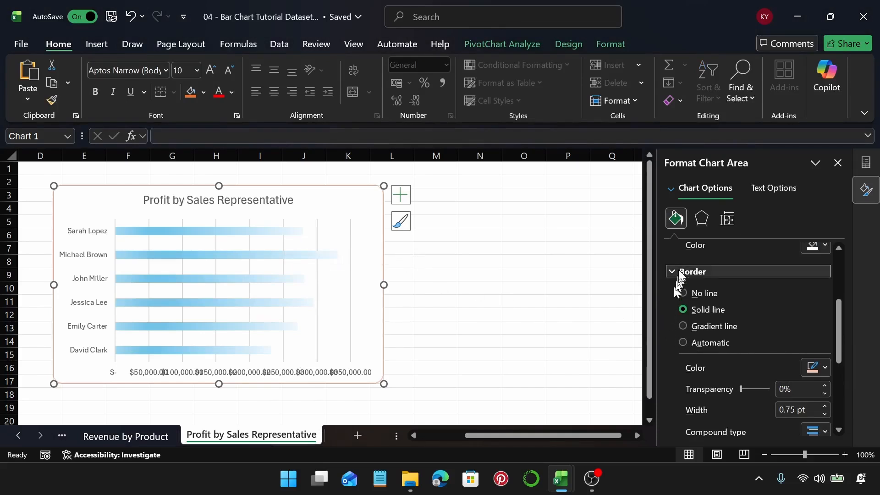
Step: Try a picture or texture fill, a pattern fill and the automatic fill on the data series bars
{"action": "left_click", "coordinate": [249, 255]}
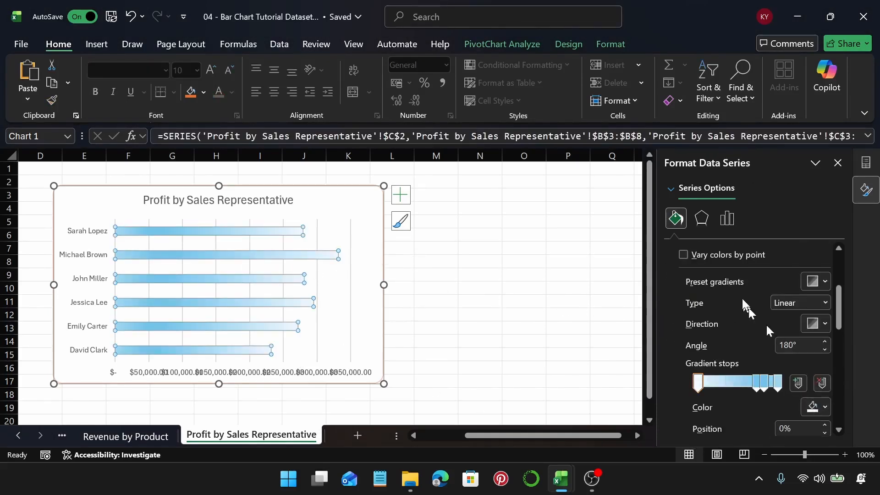
{"action": "scroll", "coordinate": [741, 298], "scroll_direction": "up", "scroll_amount": 5}
{"action": "left_click", "coordinate": [682, 322]}
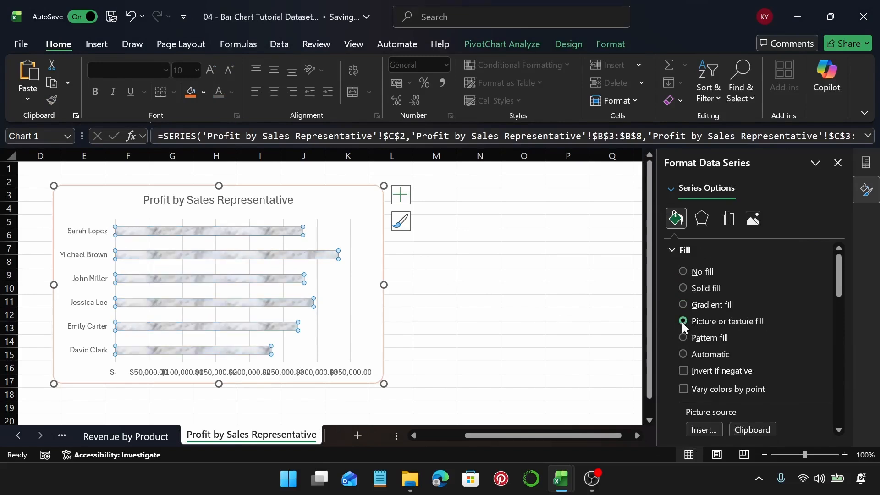
{"action": "left_click", "coordinate": [682, 338]}
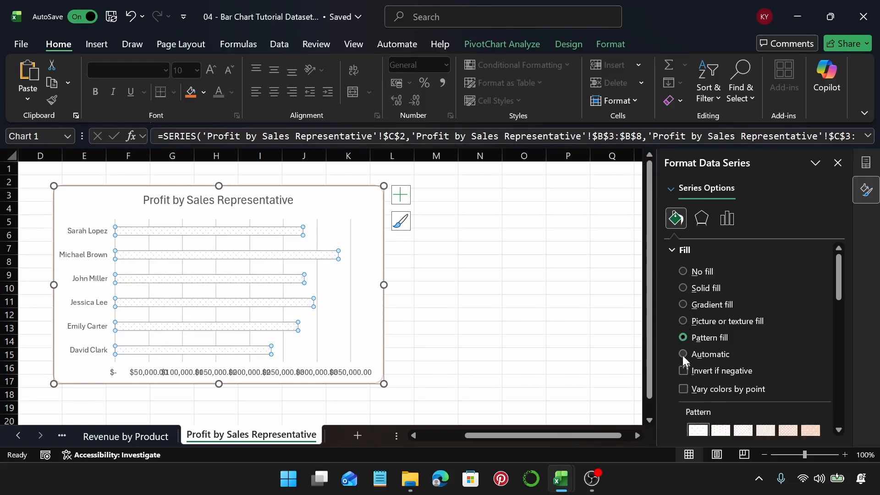
{"action": "left_click", "coordinate": [683, 354]}
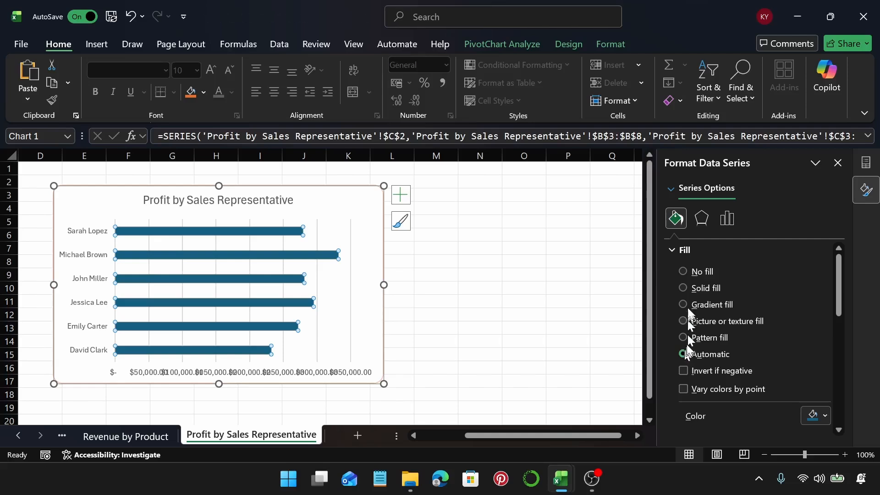
Step: Return the data series bars to a solid fill and set its color to the standard dark blue
{"action": "left_click", "coordinate": [683, 288]}
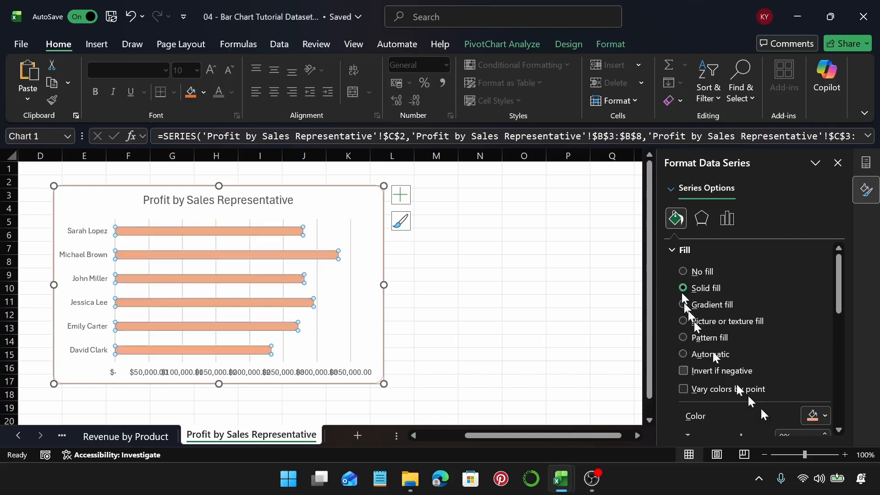
{"action": "left_click", "coordinate": [818, 414]}
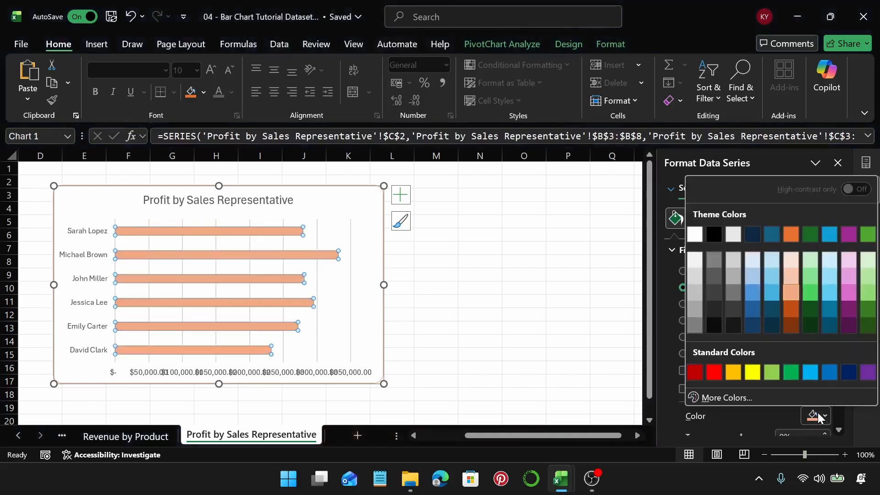
{"action": "left_click", "coordinate": [847, 372]}
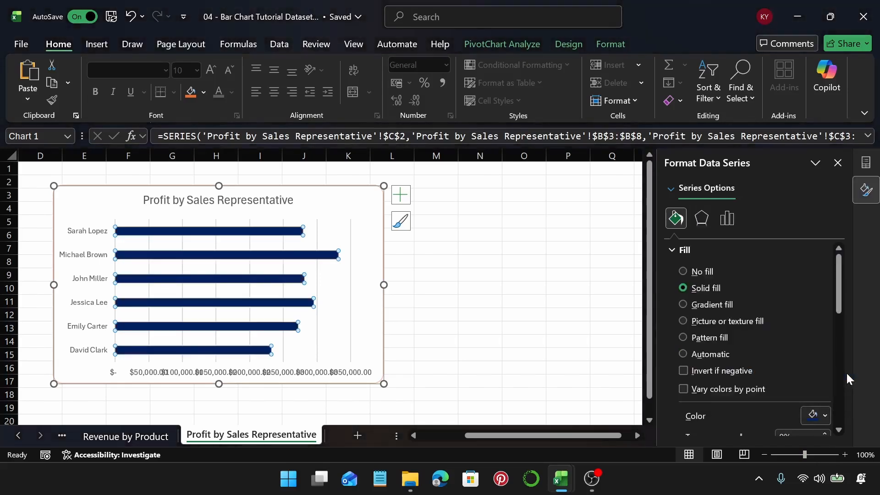
Step: Give the data series bars a solid line border and check it with the series deselected
{"action": "left_click", "coordinate": [684, 252]}
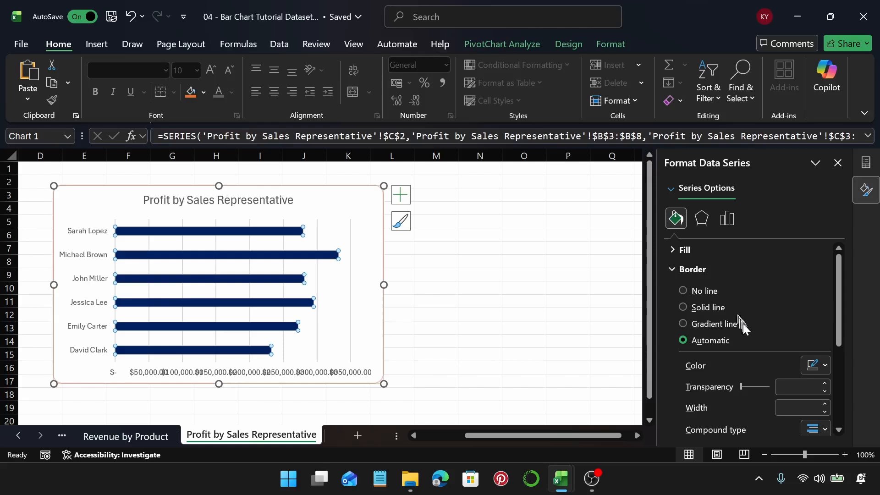
{"action": "left_click", "coordinate": [682, 307]}
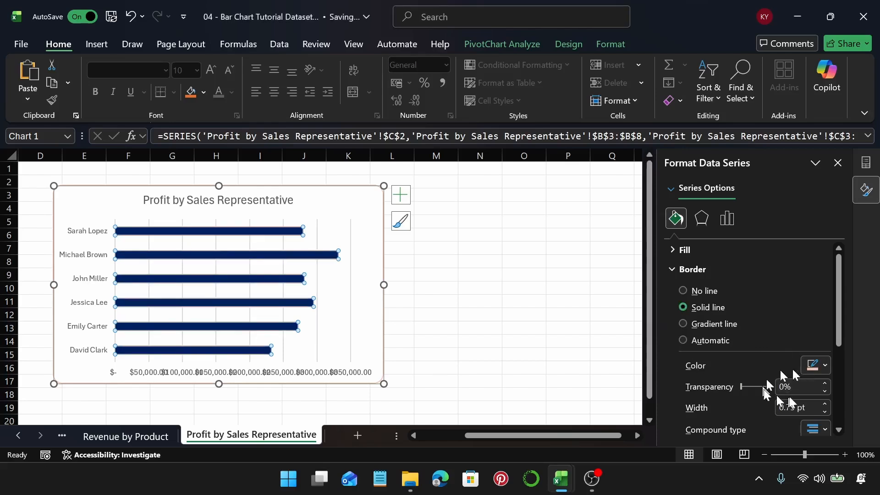
{"action": "left_click", "coordinate": [365, 243]}
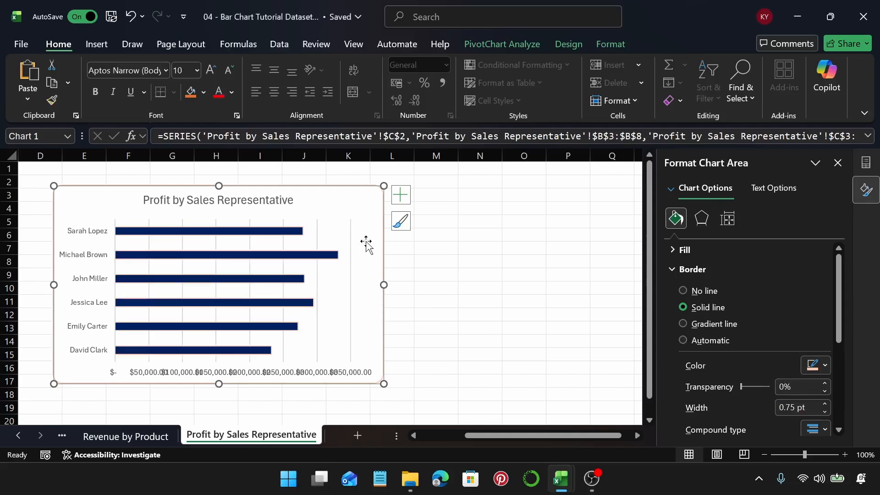
Step: Increase the border width of the data series bars to 2.5 pt and check it with the series deselected
{"action": "left_click", "coordinate": [327, 259]}
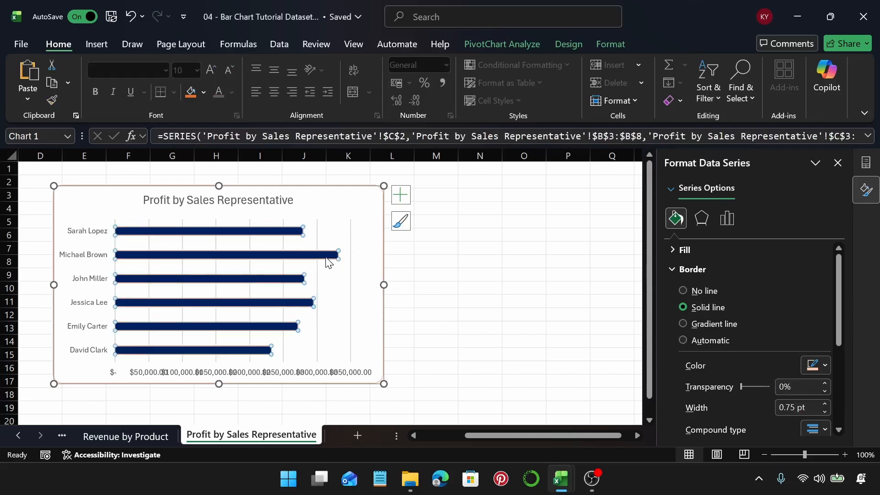
{"action": "left_click", "coordinate": [825, 404]}
{"action": "left_click", "coordinate": [825, 403]}
{"action": "left_click", "coordinate": [825, 403]}
{"action": "left_click", "coordinate": [825, 404]}
{"action": "left_click", "coordinate": [824, 404]}
{"action": "left_click", "coordinate": [824, 404]}
{"action": "left_click", "coordinate": [824, 404]}
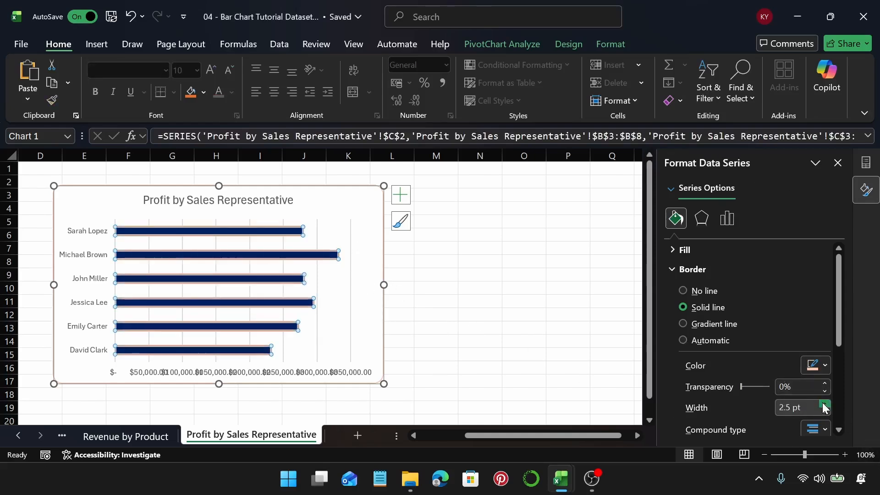
{"action": "left_click", "coordinate": [334, 221]}
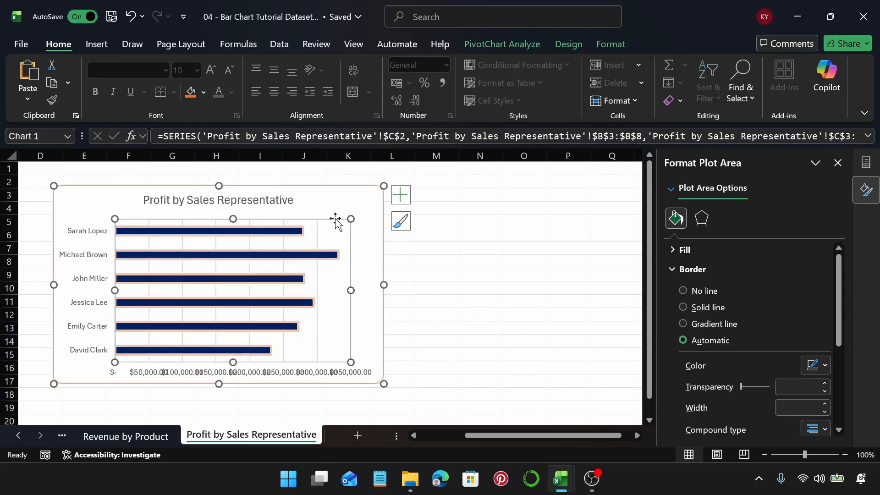
Step: Reduce the border width of the data series bars to 1.5 pt and deselect the chart
{"action": "left_click", "coordinate": [322, 256]}
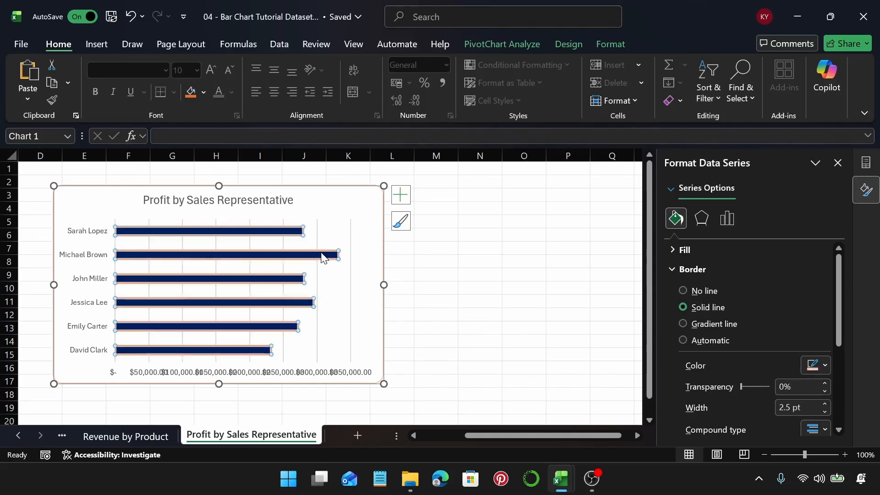
{"action": "left_click", "coordinate": [826, 413]}
{"action": "left_click", "coordinate": [827, 413]}
{"action": "left_click", "coordinate": [827, 414]}
{"action": "left_click", "coordinate": [827, 413]}
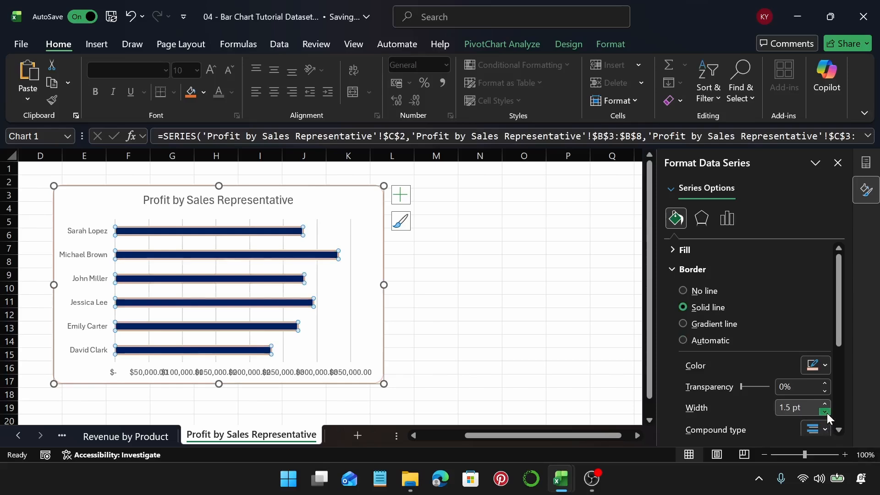
{"action": "left_click", "coordinate": [524, 315]}
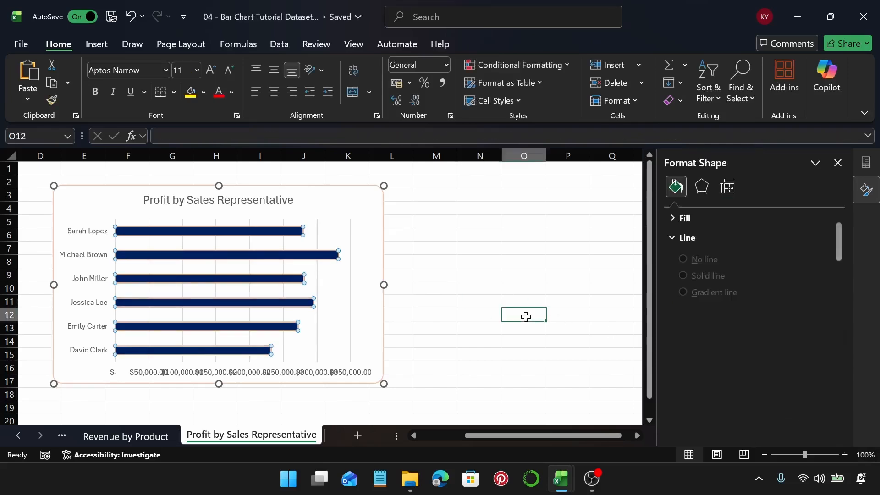
Step: Reselect the data series and look through its fill and border, effects, and series option settings
{"action": "left_click", "coordinate": [288, 255]}
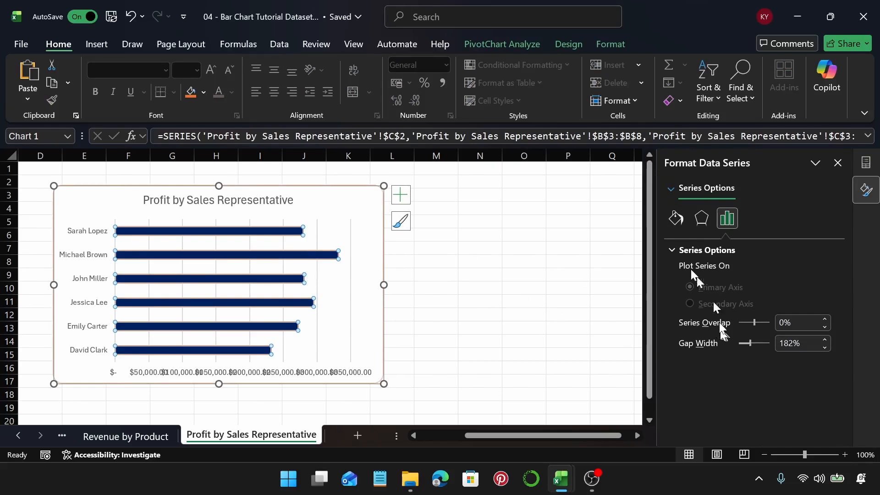
{"action": "left_click", "coordinate": [677, 219]}
{"action": "left_click", "coordinate": [729, 272]}
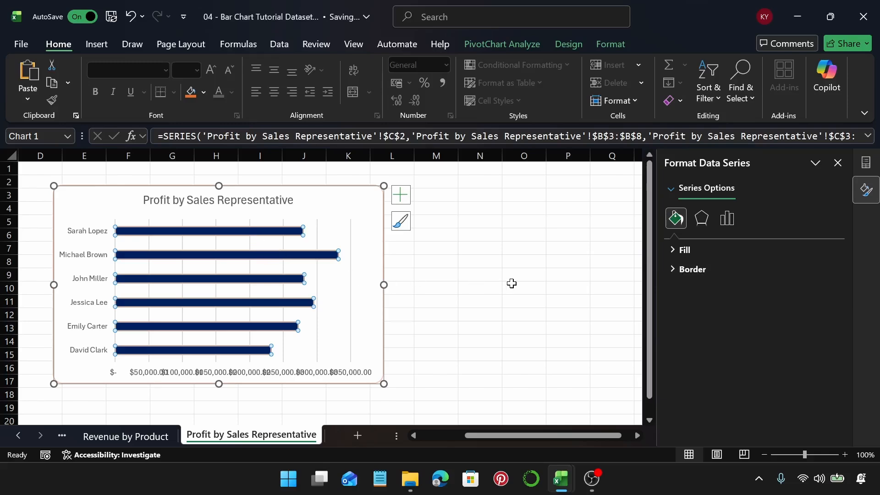
{"action": "left_click", "coordinate": [700, 228]}
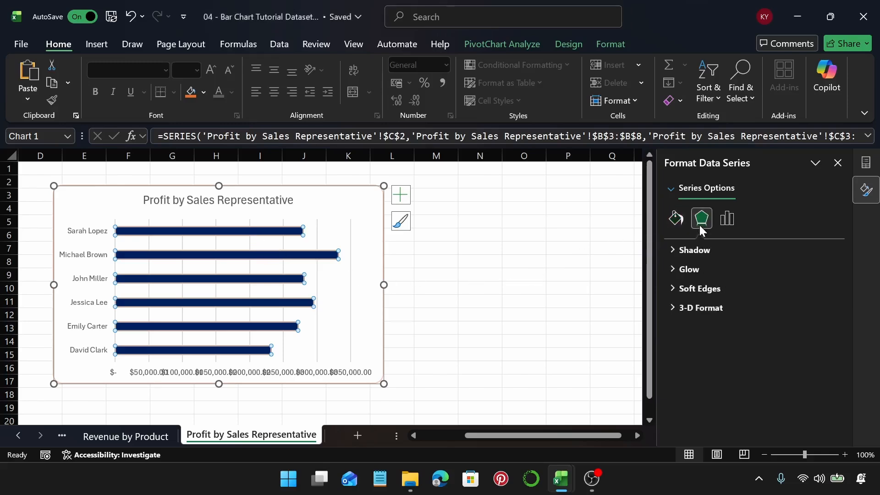
{"action": "mouse_move", "coordinate": [238, 237]}
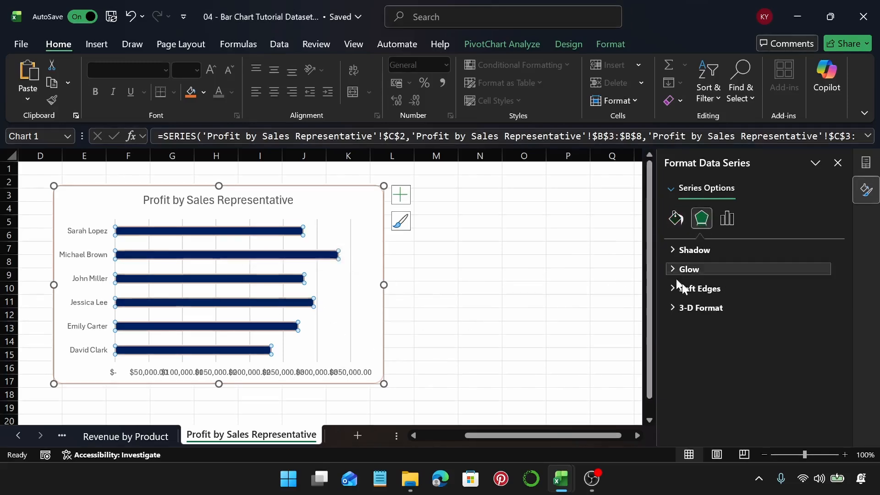
{"action": "left_click", "coordinate": [726, 224]}
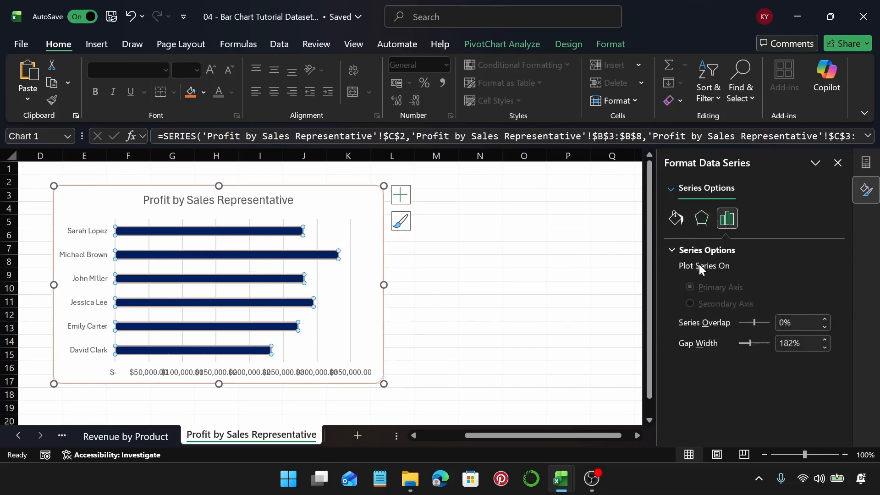
Step: Set the gap width of the data series to 80% and check the bars with the series deselected
{"action": "double_click", "coordinate": [793, 343]}
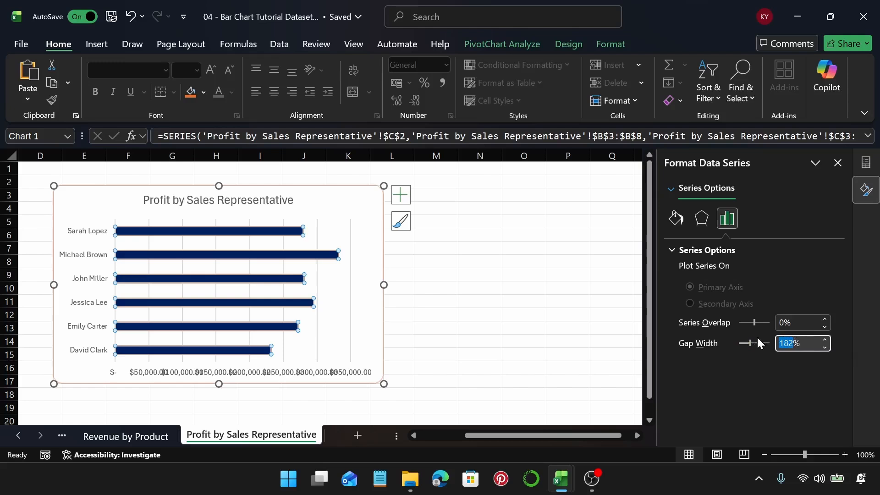
{"action": "type", "text": "80"}
{"action": "key", "text": "Return"}
{"action": "left_click", "coordinate": [338, 202]}
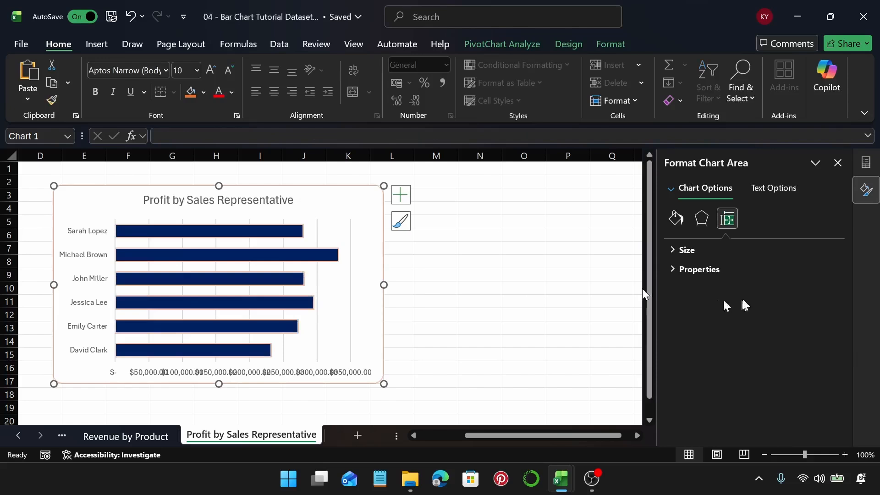
Step: Change the gap width of the data series to 100%
{"action": "left_click", "coordinate": [297, 259]}
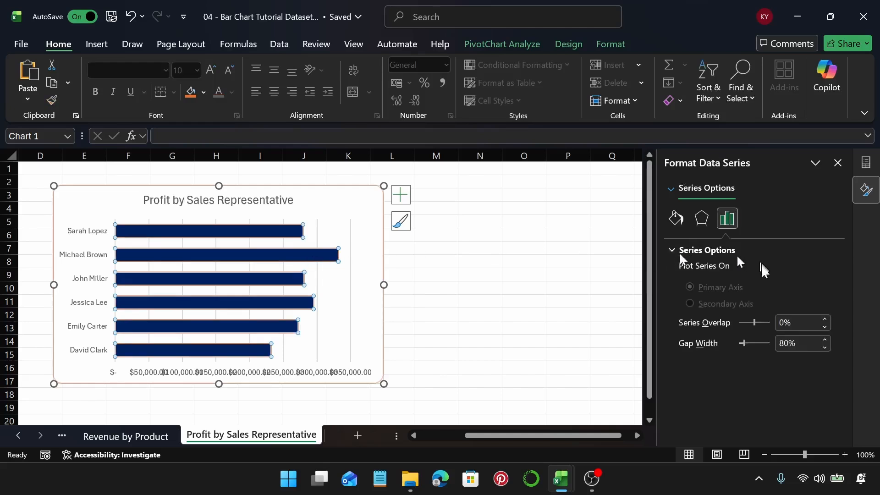
{"action": "left_click_drag", "start_coordinate": [790, 343], "coordinate": [774, 344]}
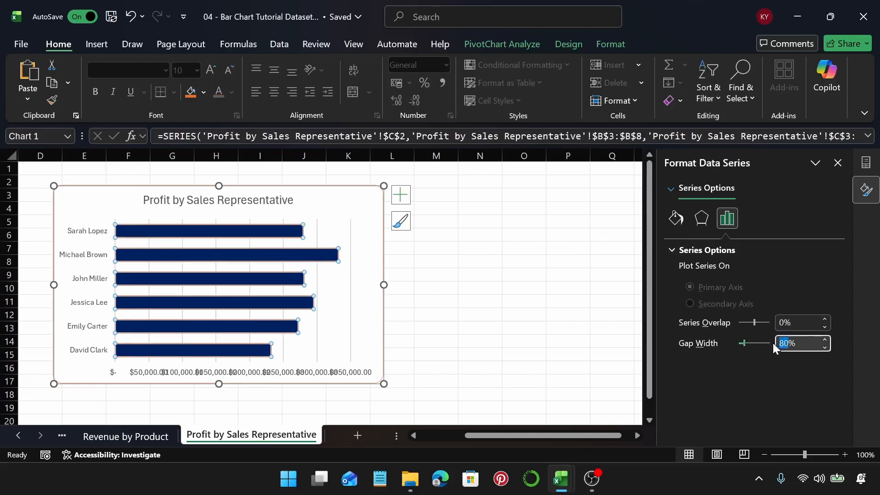
{"action": "type", "text": "100"}
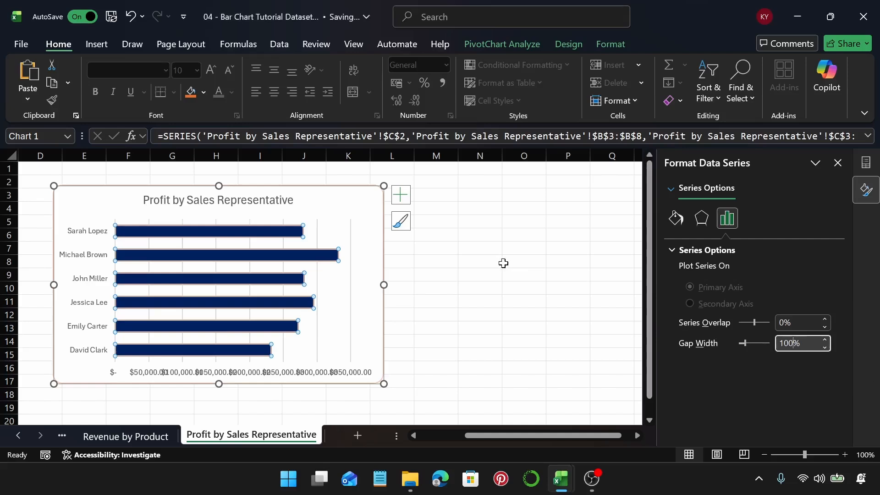
Step: Set the gap width of the data series to 0% and check the bars with the chart deselected
{"action": "double_click", "coordinate": [796, 344]}
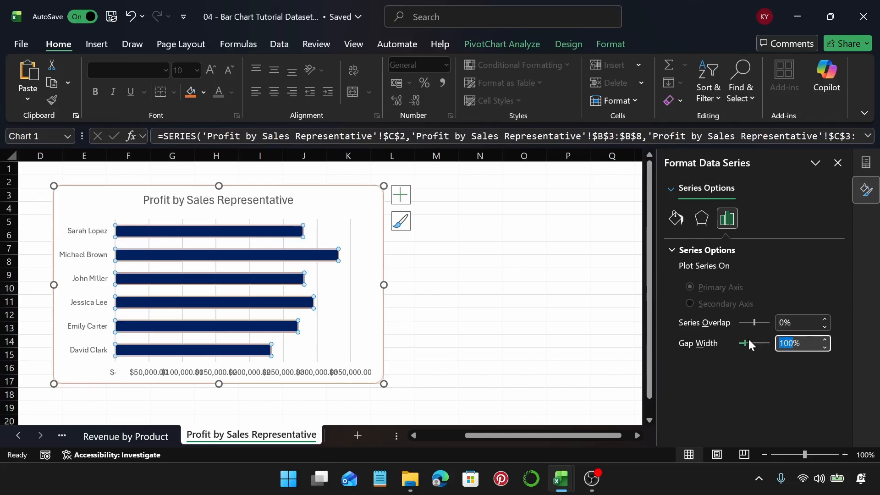
{"action": "type", "text": "0"}
{"action": "key", "text": "Return"}
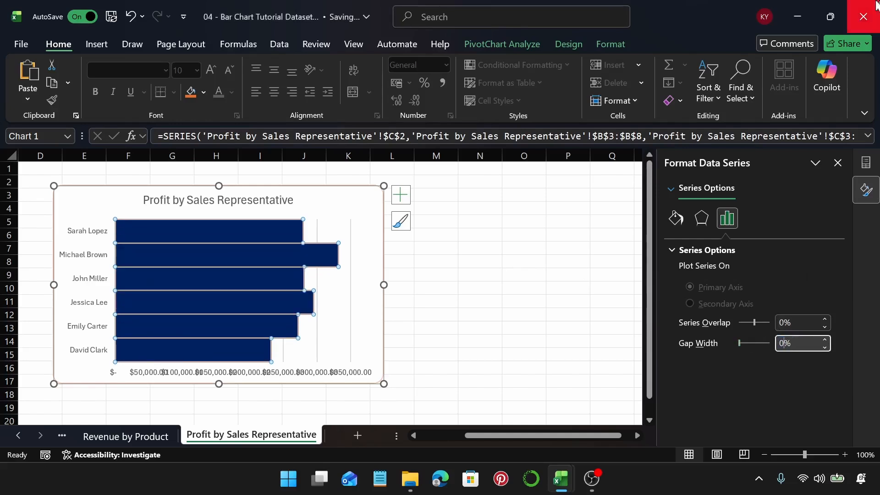
{"action": "left_click", "coordinate": [499, 281]}
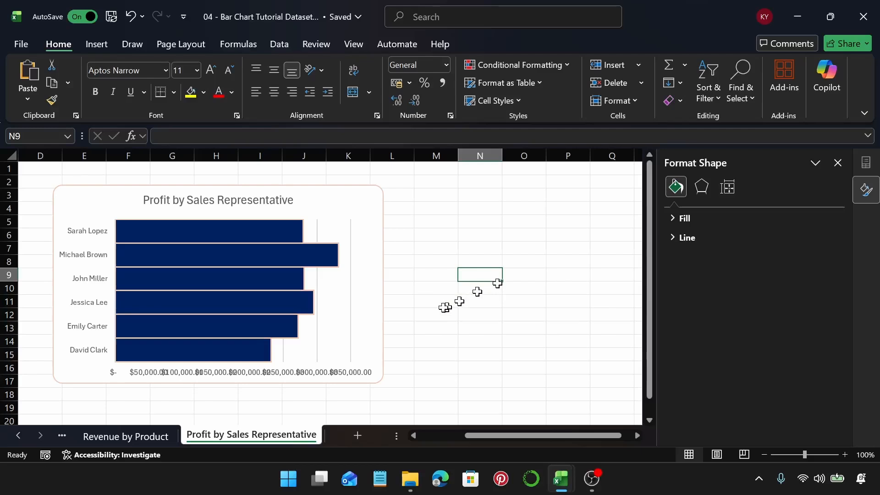
Step: Set the gap width of the data series to 500% and check the bars with the series deselected
{"action": "left_click", "coordinate": [320, 260]}
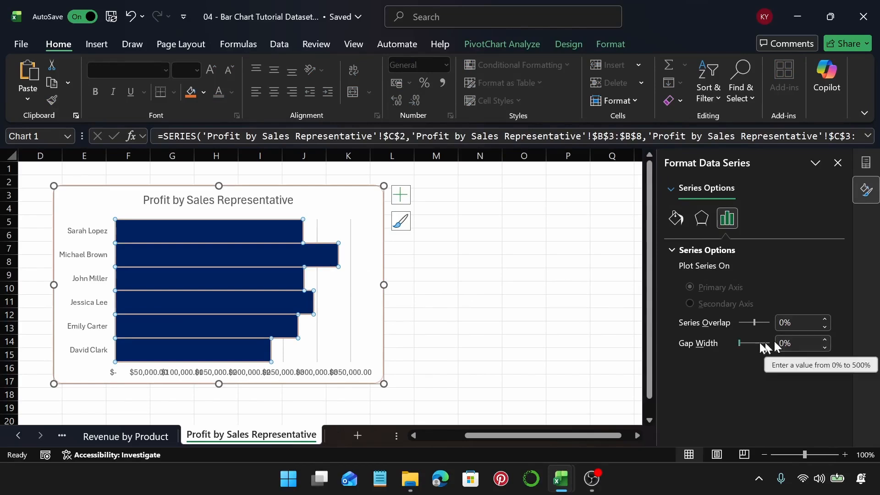
{"action": "left_click_drag", "start_coordinate": [739, 344], "coordinate": [771, 345]}
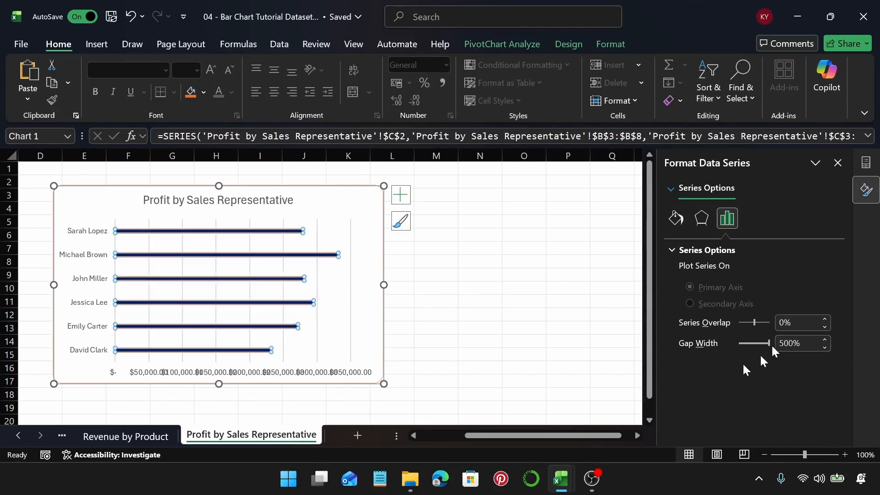
{"action": "left_click", "coordinate": [344, 211]}
Step: Reselect the data series and set its gap width to 100%
{"action": "left_click", "coordinate": [329, 258]}
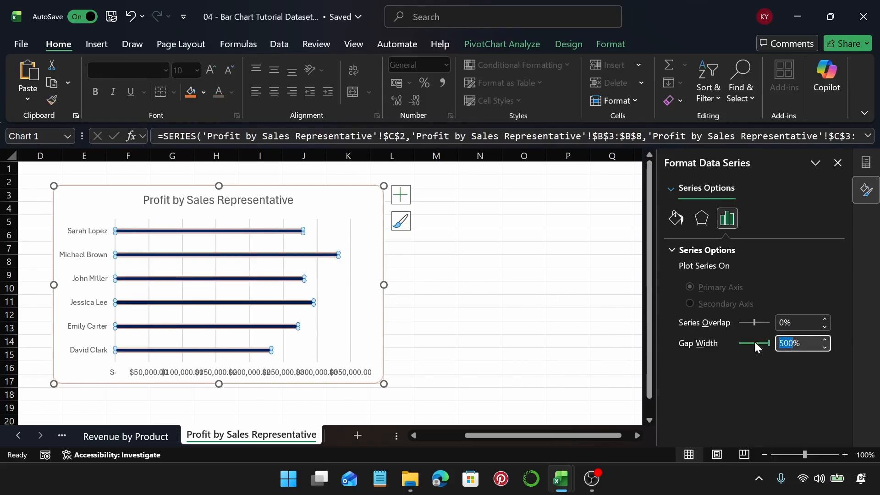
{"action": "type", "text": "100"}
{"action": "key", "text": "Return"}
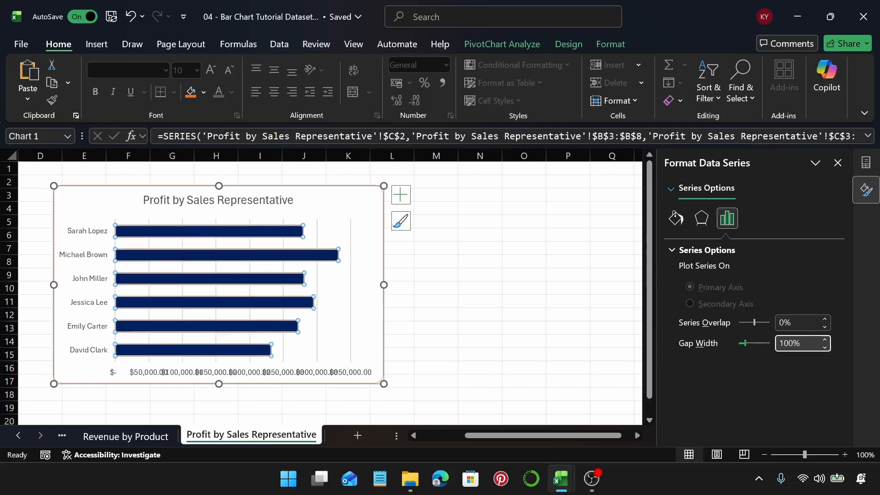
Step: Apply the centered outer shadow preset to the data series and check the bars with the series deselected
{"action": "left_click", "coordinate": [711, 221]}
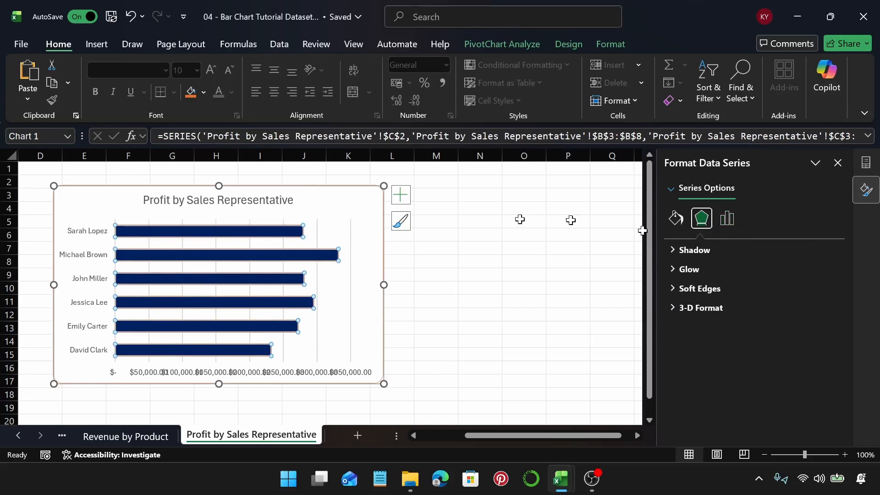
{"action": "left_click", "coordinate": [354, 208]}
{"action": "left_click", "coordinate": [315, 258]}
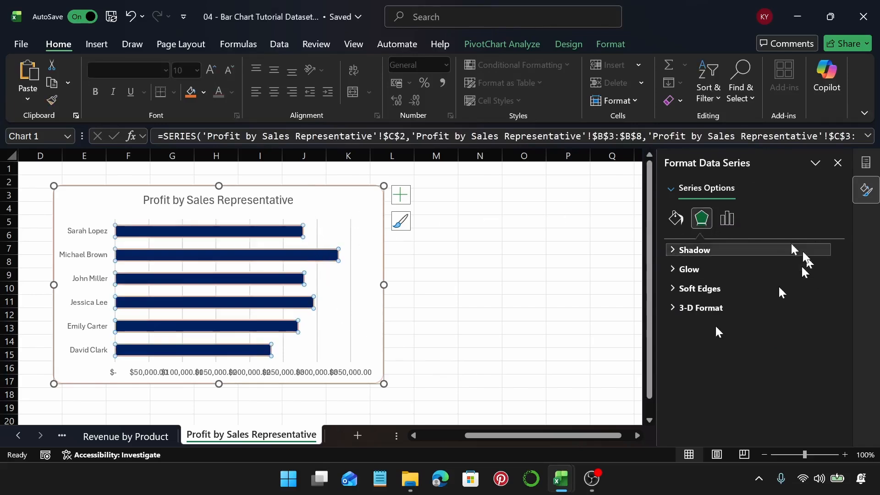
{"action": "left_click", "coordinate": [695, 250]}
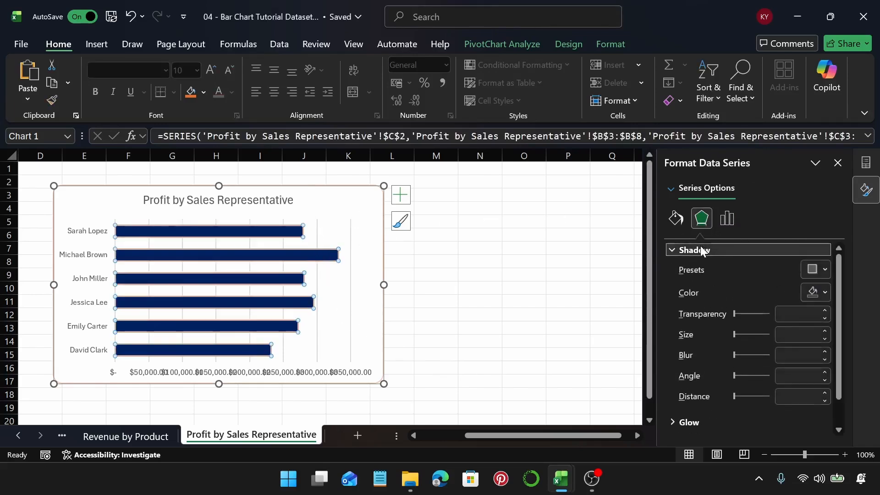
{"action": "left_click", "coordinate": [824, 269]}
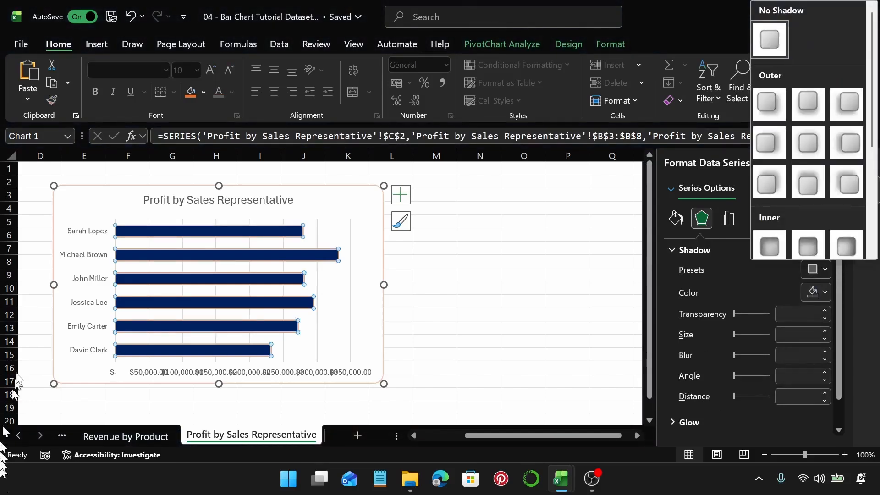
{"action": "left_click", "coordinate": [808, 144]}
{"action": "left_click", "coordinate": [334, 222]}
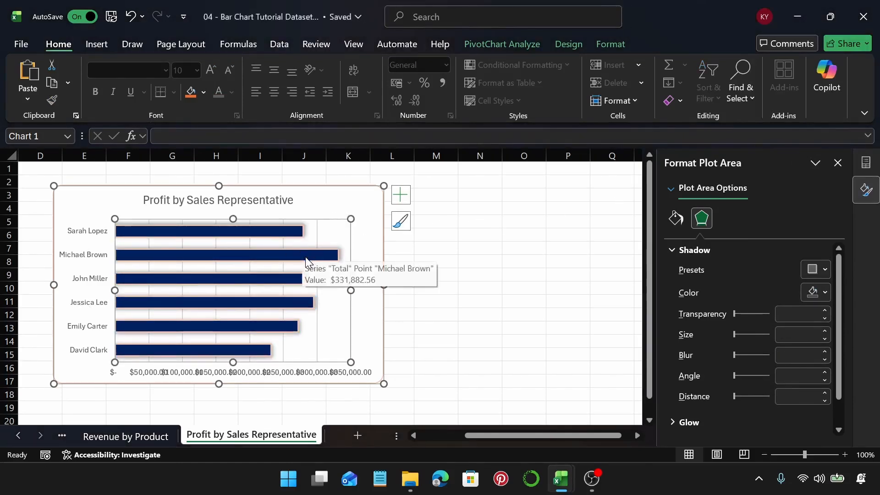
Step: Change the data series shadow to the perspective preset with 85% transparency, 90% size, 12 pt blur, 90° angle and 25 pt distance
{"action": "left_click", "coordinate": [303, 256]}
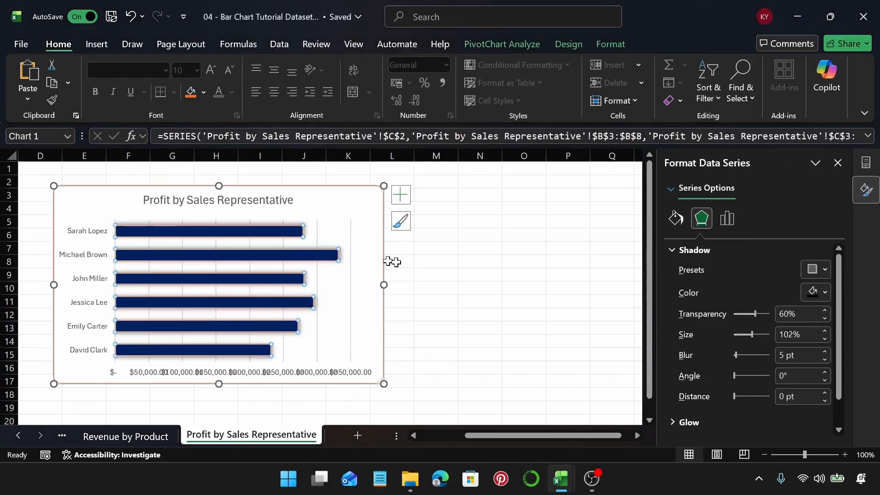
{"action": "left_click", "coordinate": [816, 269]}
{"action": "scroll", "coordinate": [808, 232], "scroll_direction": "down", "scroll_amount": 3}
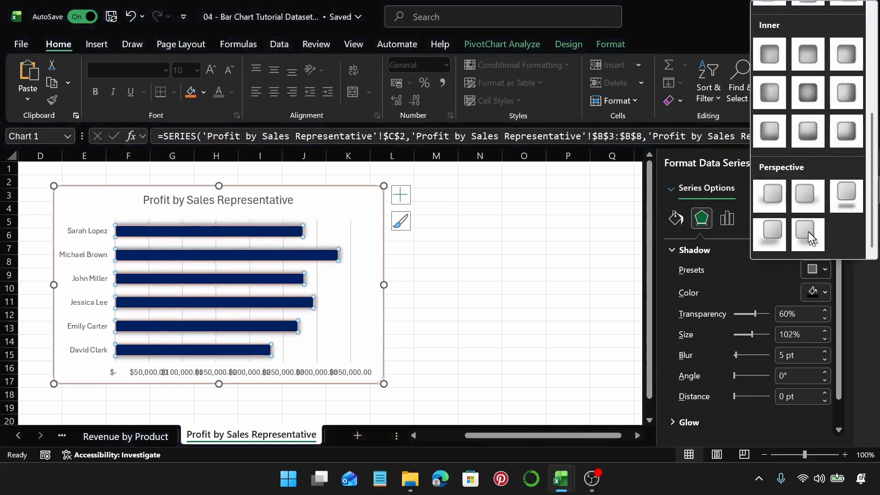
{"action": "left_click", "coordinate": [808, 196]}
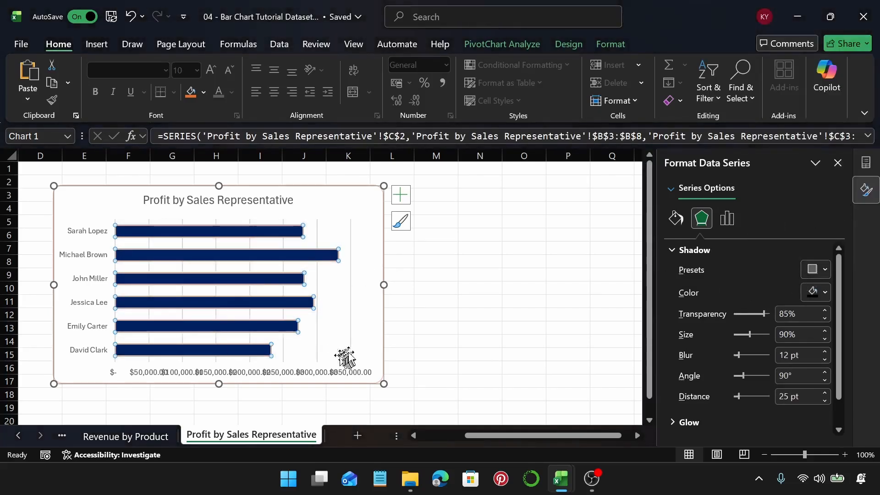
Step: Select the chart area and set its shadow preset to No Shadow
{"action": "left_click", "coordinate": [348, 357]}
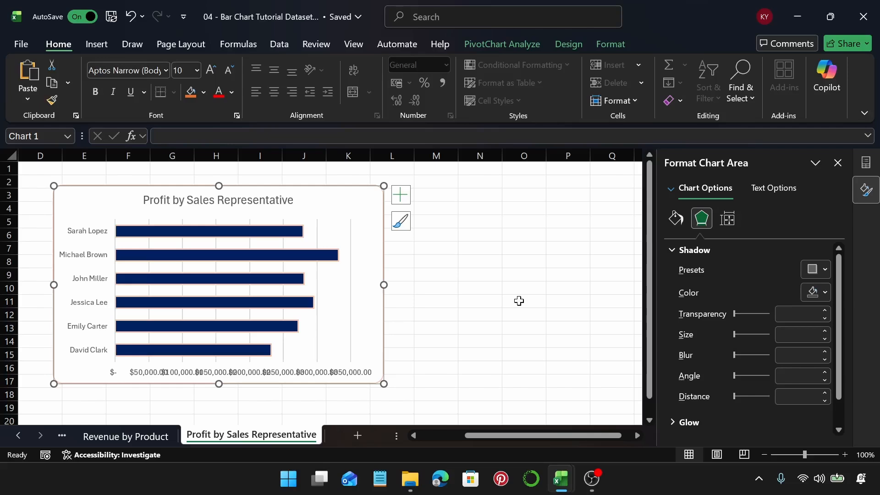
{"action": "left_click", "coordinate": [807, 271]}
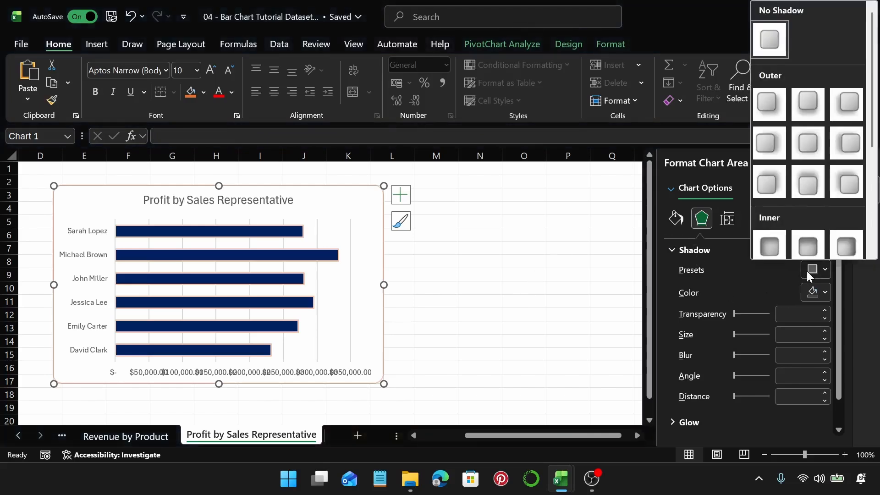
{"action": "left_click", "coordinate": [775, 35]}
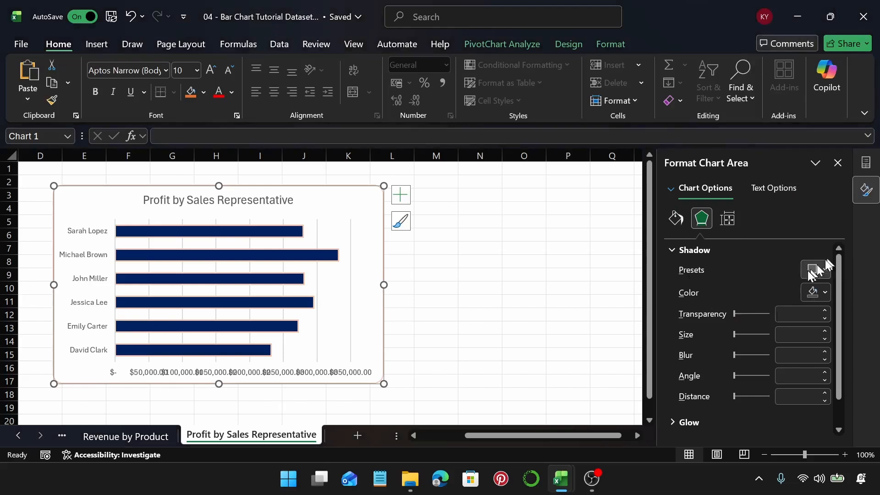
Step: Apply the inner shadow preset with 50% transparency, 5 pt blur, 270° angle and 4 pt distance to the data series, and check the bars
{"action": "left_click", "coordinate": [321, 257]}
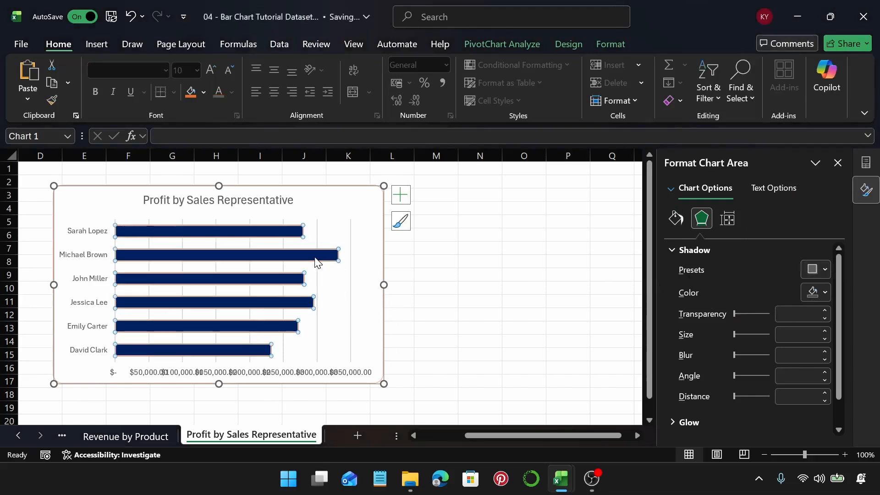
{"action": "left_click", "coordinate": [819, 269]}
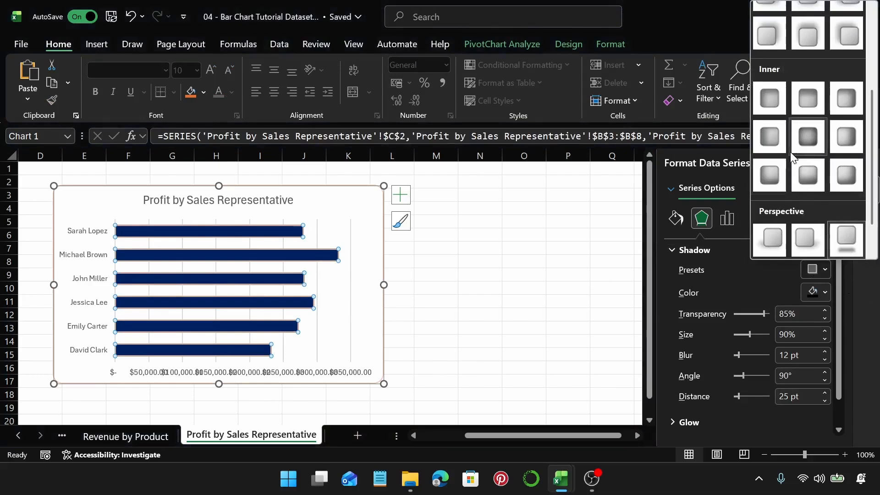
{"action": "left_click", "coordinate": [815, 109]}
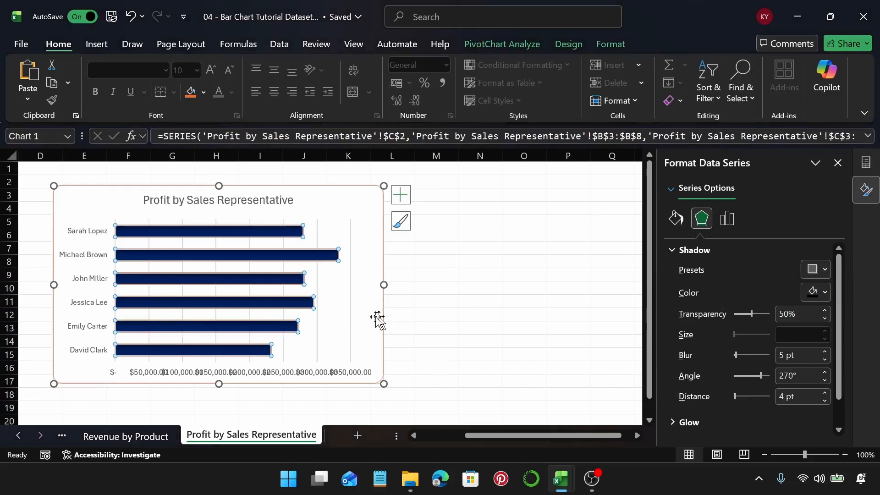
{"action": "left_click", "coordinate": [367, 338]}
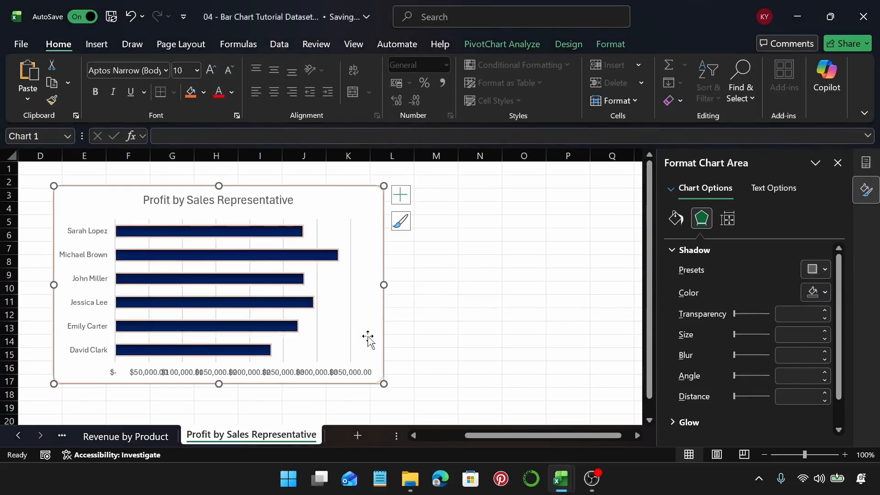
Step: Change the solid fill color of the data series to light blue and check the bars with the series deselected
{"action": "left_click", "coordinate": [240, 351]}
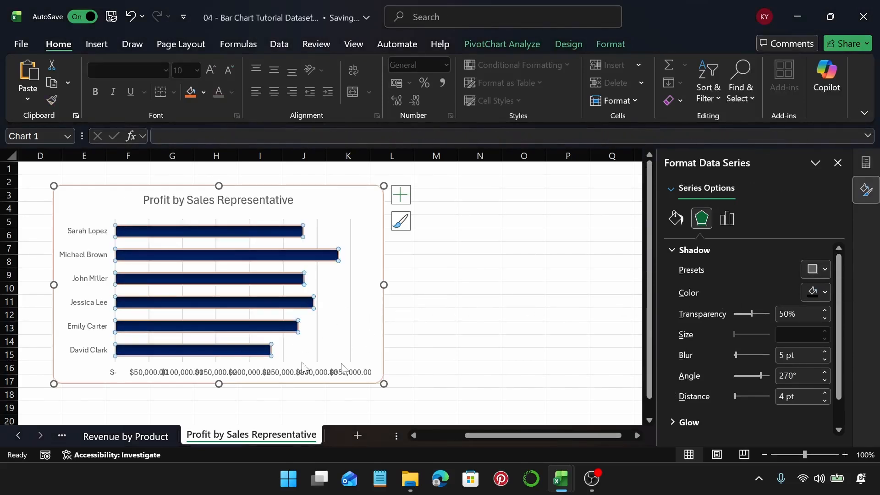
{"action": "left_click", "coordinate": [676, 219]}
{"action": "left_click", "coordinate": [712, 254]}
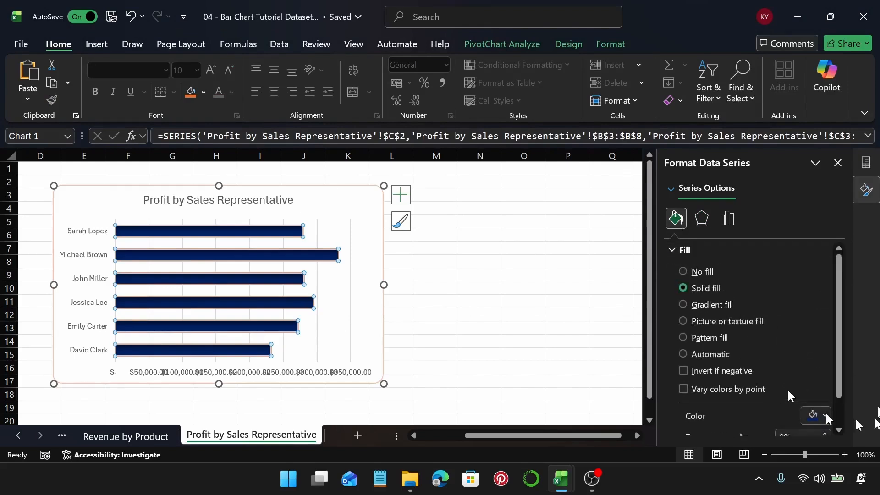
{"action": "left_click", "coordinate": [825, 415]}
{"action": "left_click", "coordinate": [824, 281]}
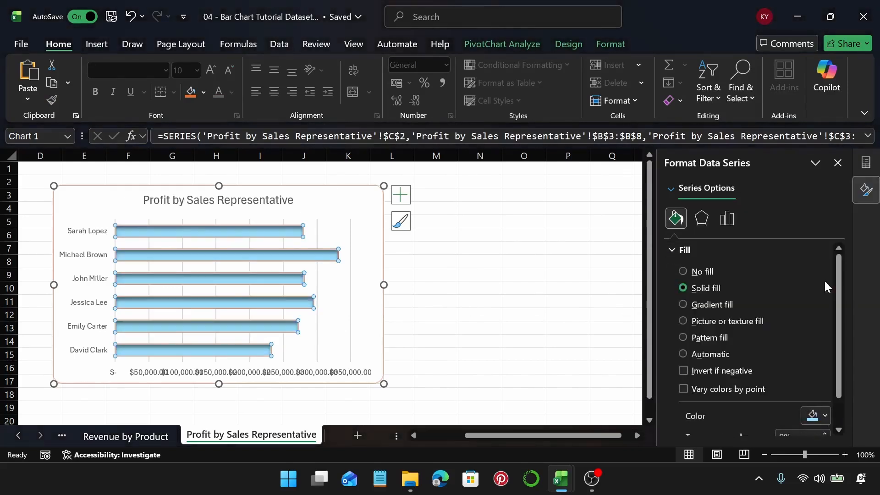
{"action": "left_click", "coordinate": [372, 212]}
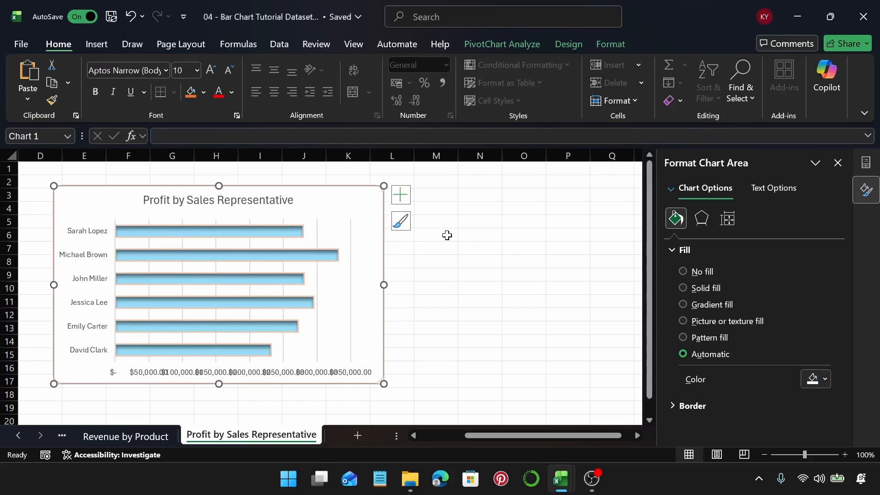
Step: Review the series options and shadow presets, and undo the light blue fill and inner shadow of the data series
{"action": "left_click", "coordinate": [321, 255]}
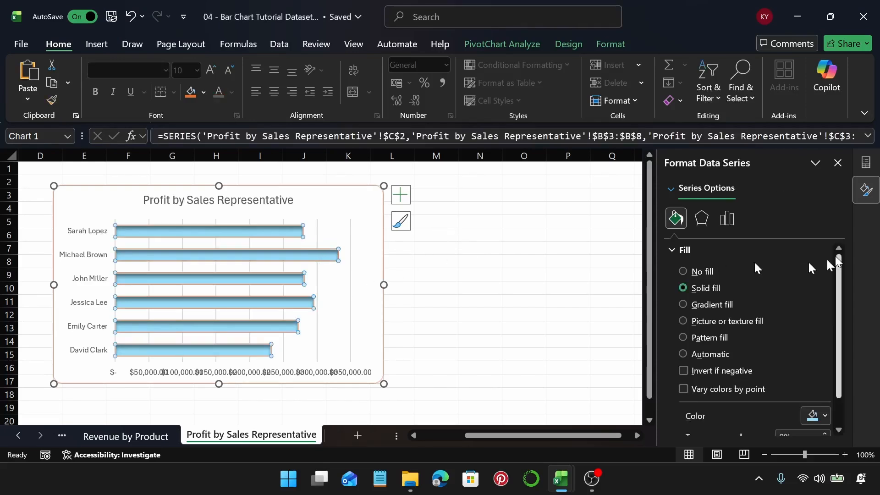
{"action": "left_click", "coordinate": [727, 221]}
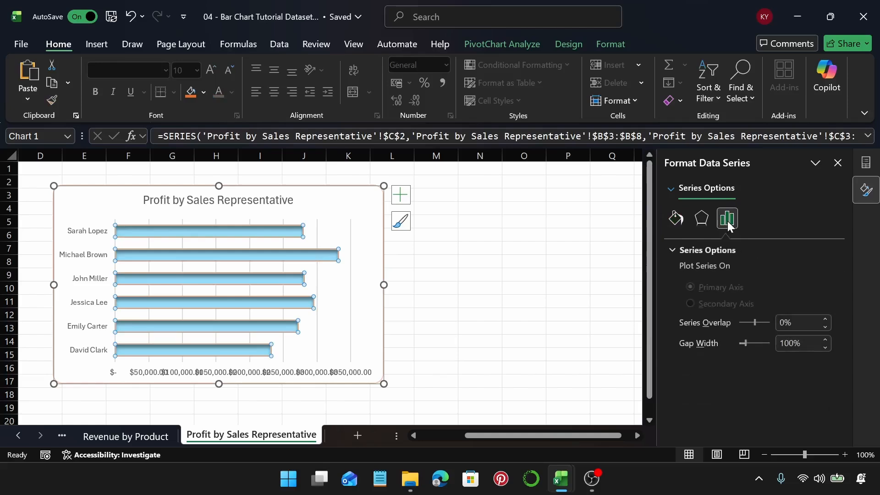
{"action": "left_click", "coordinate": [702, 219]}
{"action": "left_click", "coordinate": [816, 267]}
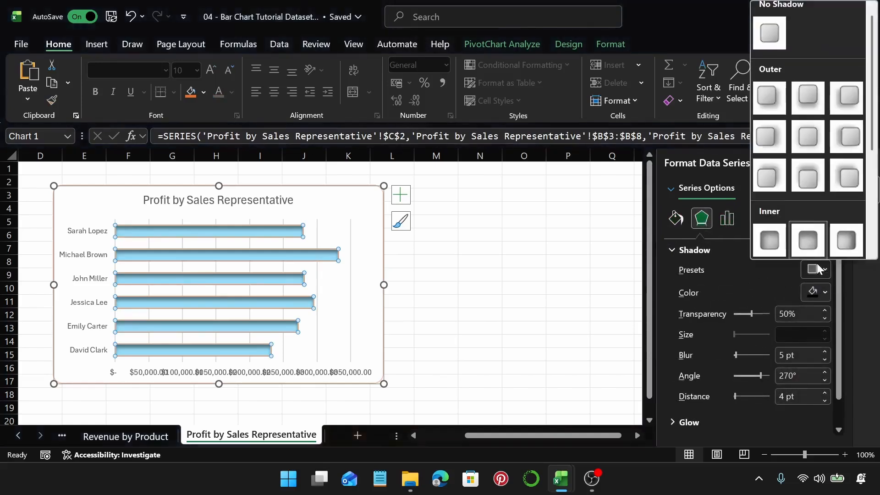
{"action": "left_click", "coordinate": [561, 273]}
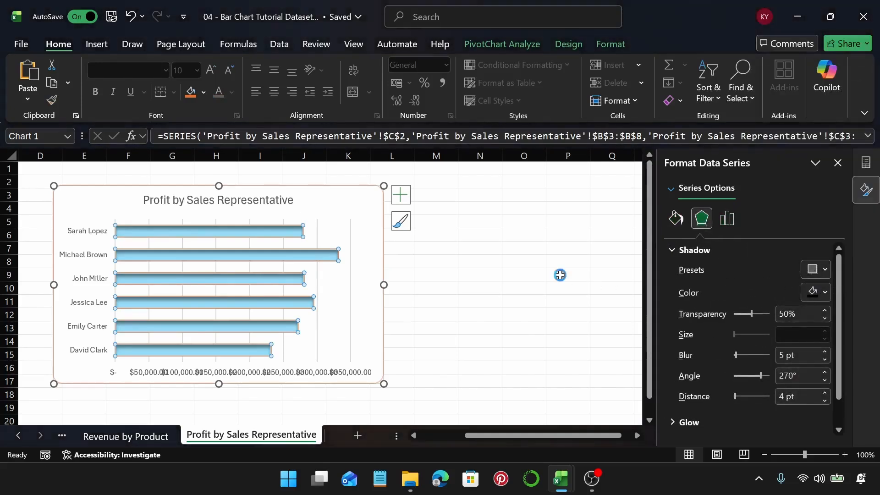
{"action": "key", "text": "ctrl+z"}
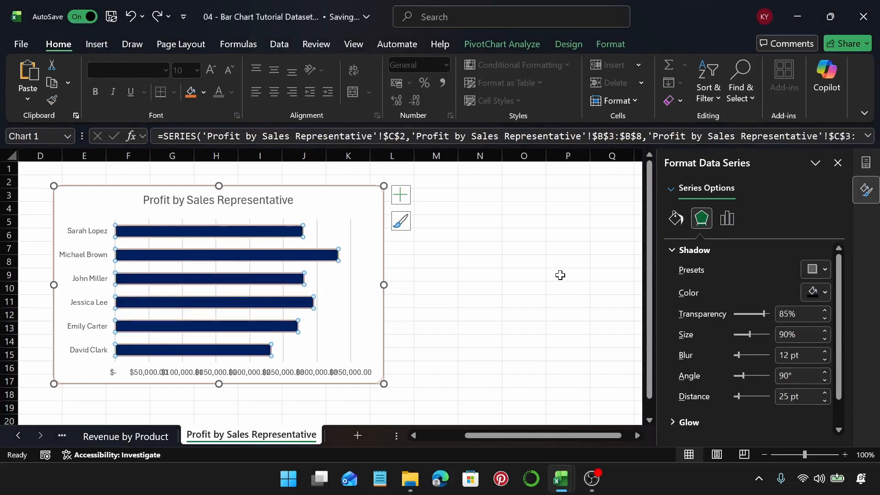
{"action": "key", "text": "Escape"}
Step: Remove the shadow from the data series with the No Shadow preset and collapse the shadow settings
{"action": "left_click", "coordinate": [309, 302]}
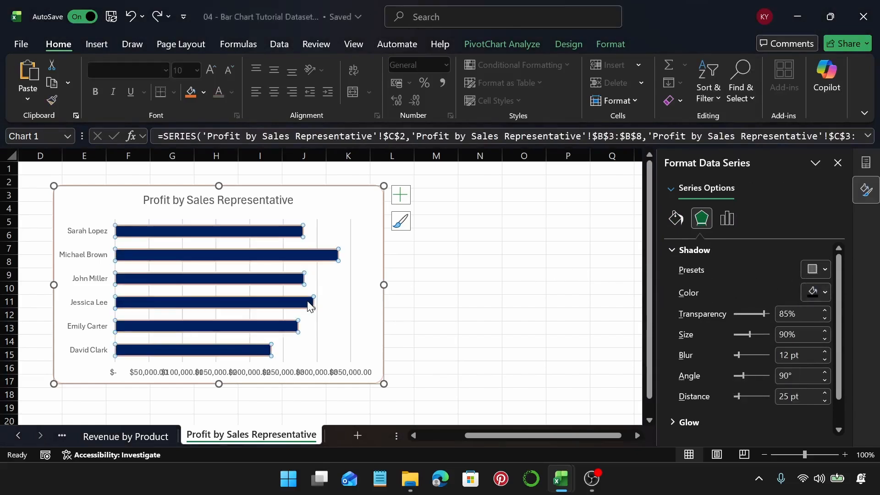
{"action": "left_click", "coordinate": [826, 269]}
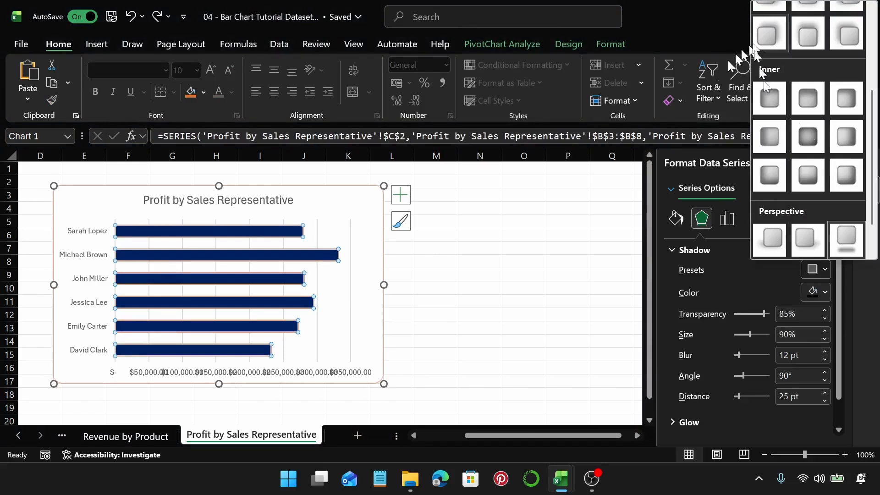
{"action": "scroll", "coordinate": [833, 139], "scroll_direction": "up", "scroll_amount": 3}
{"action": "left_click", "coordinate": [773, 41]}
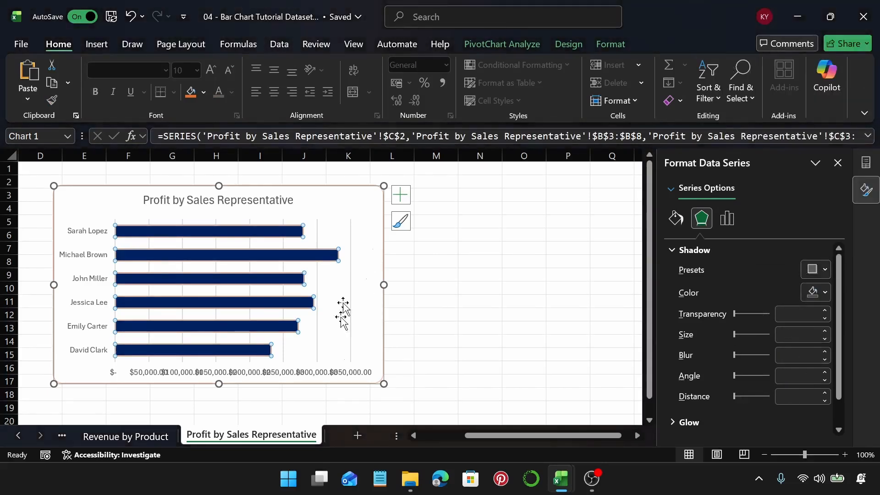
{"action": "left_click", "coordinate": [754, 251]}
Step: Apply the green 18 pt glow preset with 60% transparency to the data series
{"action": "left_click", "coordinate": [752, 270]}
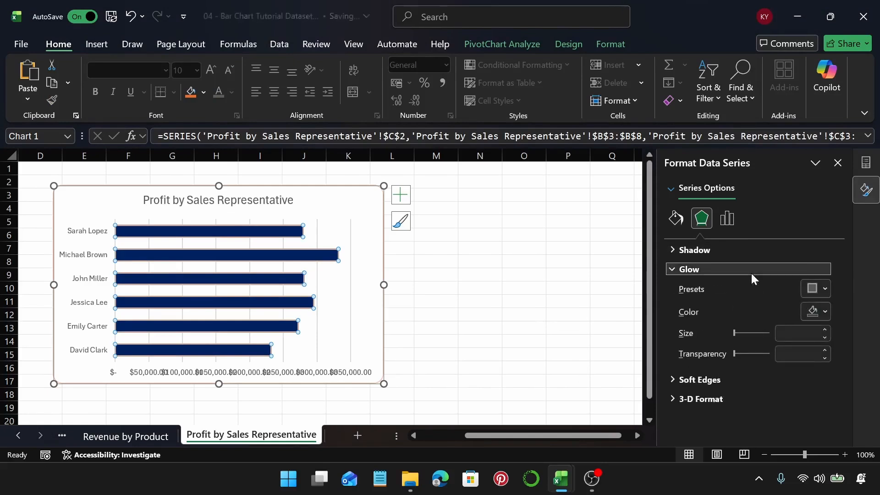
{"action": "left_click", "coordinate": [813, 288]}
{"action": "left_click", "coordinate": [861, 252]}
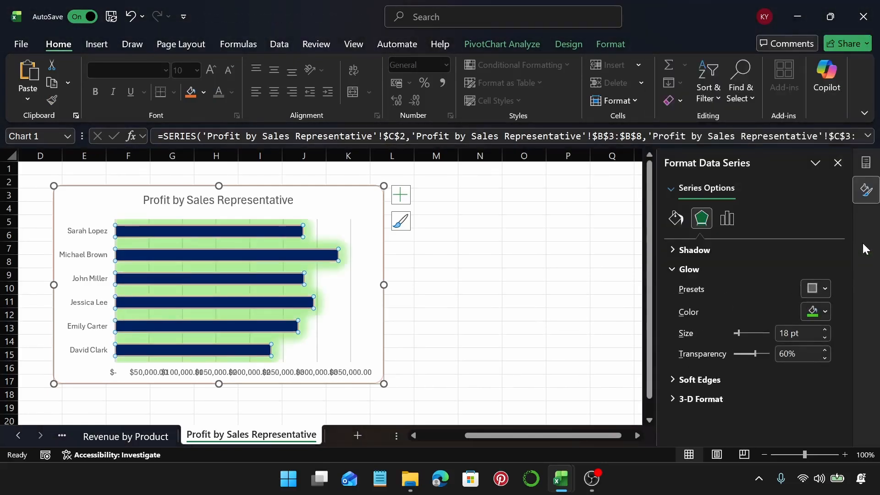
Step: Change the data series glow to the light blue 8 pt preset with 60% transparency
{"action": "left_click", "coordinate": [822, 288]}
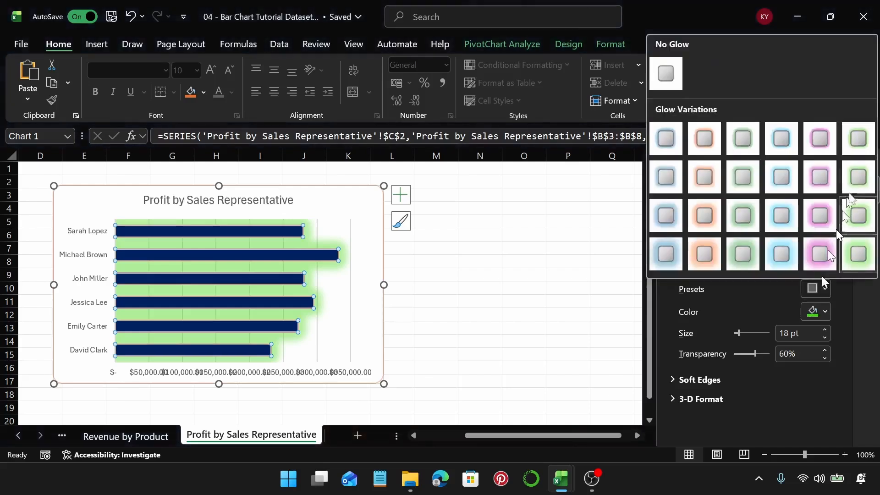
{"action": "key", "text": "Escape"}
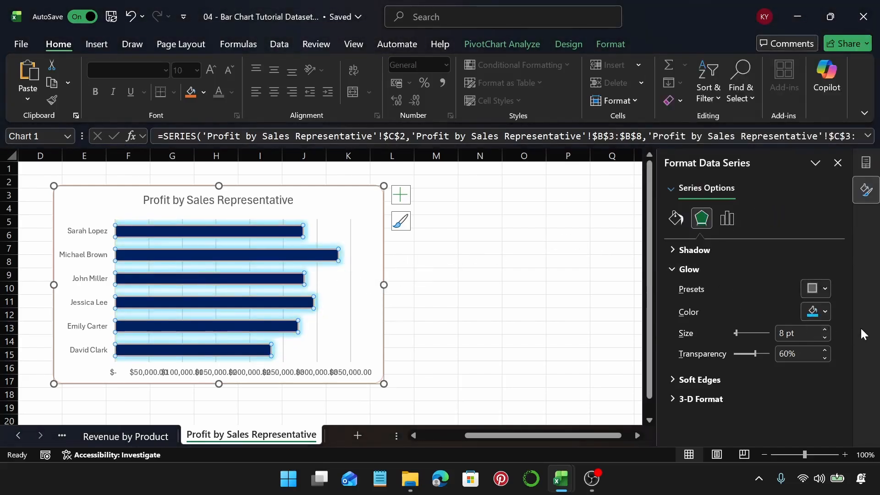
Step: Try dark blue as the glow color of the data series, and undo the recent glow changes
{"action": "left_click", "coordinate": [823, 313]}
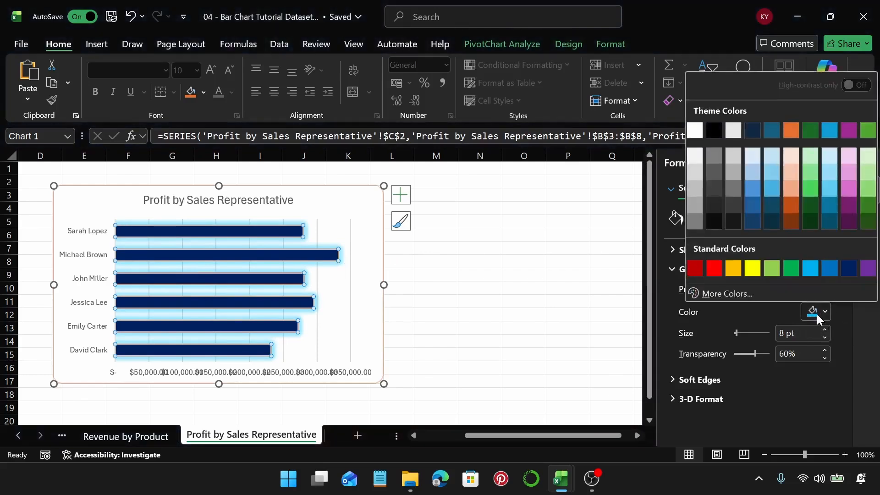
{"action": "left_click", "coordinate": [849, 270]}
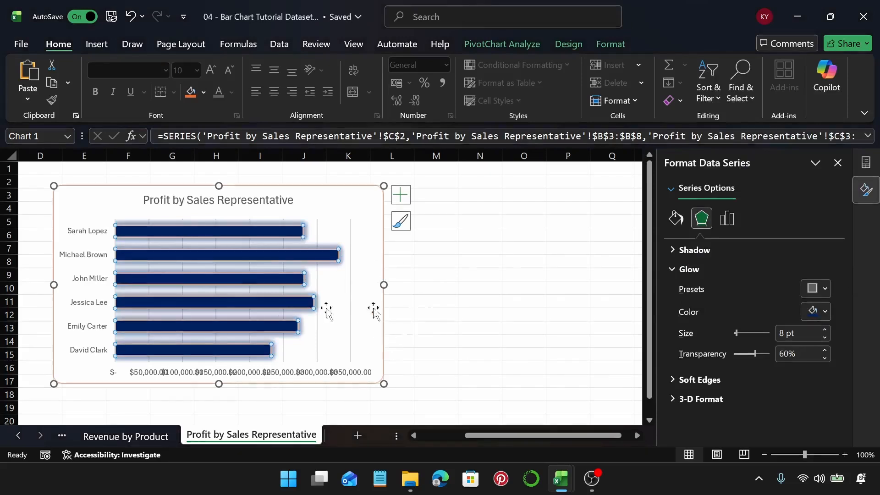
{"action": "key", "text": "ctrl+z"}
{"action": "key", "text": "ctrl+z"}
{"action": "key", "text": "ctrl+z"}
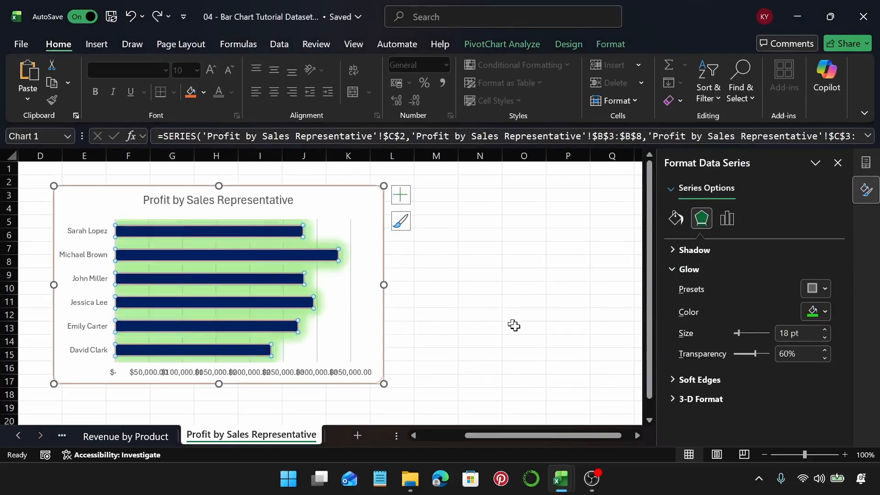
Step: Apply the 50 pt soft edges preset to the data series
{"action": "left_click", "coordinate": [695, 269]}
{"action": "left_click", "coordinate": [689, 294]}
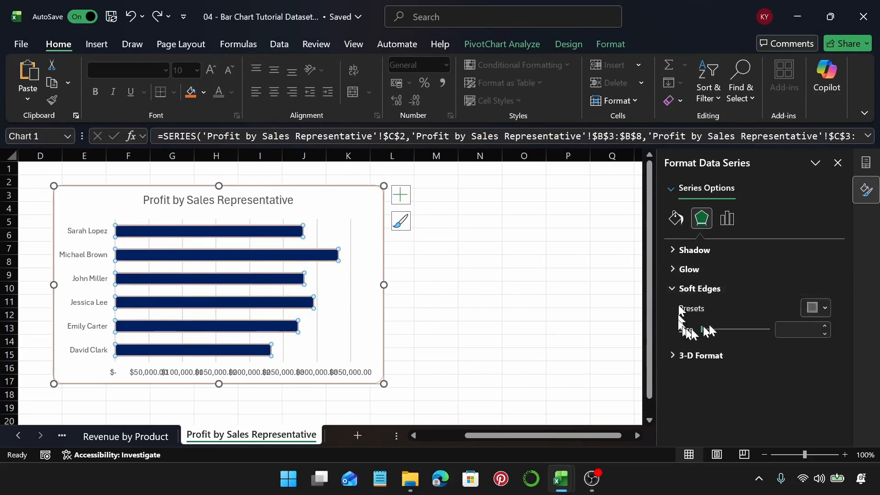
{"action": "left_click", "coordinate": [817, 308]}
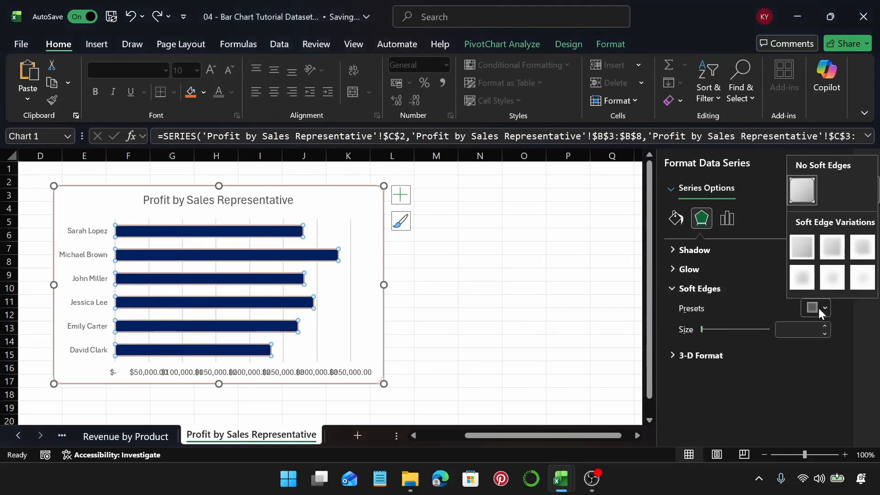
{"action": "left_click", "coordinate": [863, 275]}
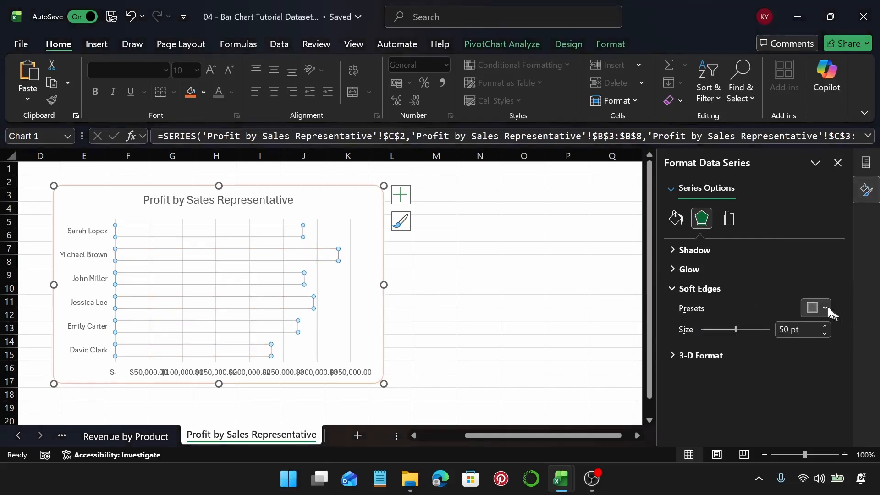
Step: Try the 1 pt and 10 pt soft edges presets on the data series
{"action": "left_click", "coordinate": [828, 306]}
{"action": "left_click", "coordinate": [810, 247]}
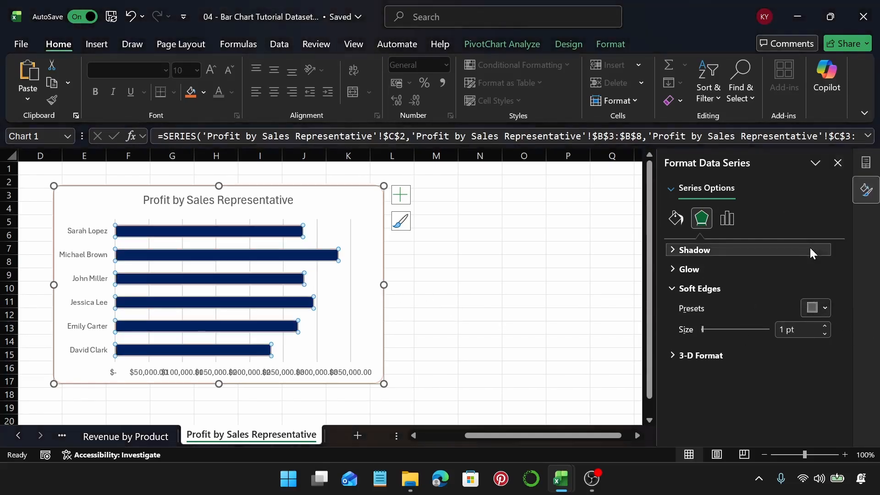
{"action": "left_click", "coordinate": [817, 308]}
{"action": "left_click", "coordinate": [810, 274]}
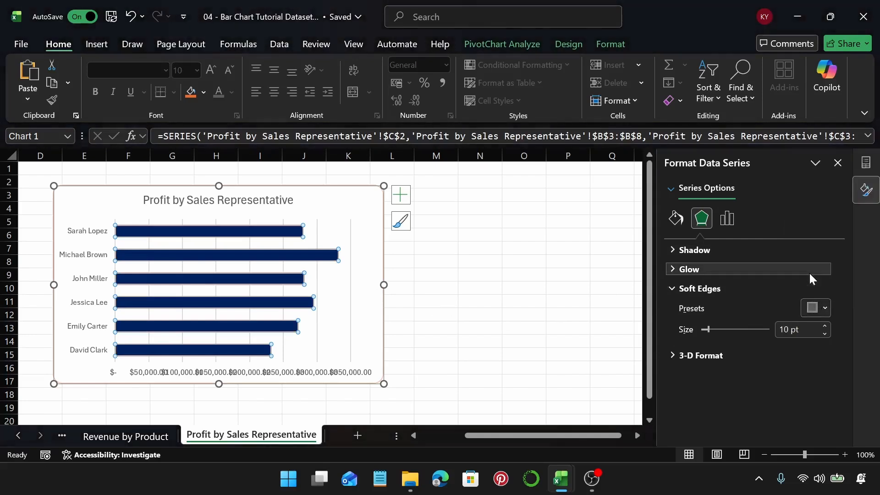
Step: Apply the third soft edge variation to the data series and select the chart area
{"action": "left_click", "coordinate": [826, 306]}
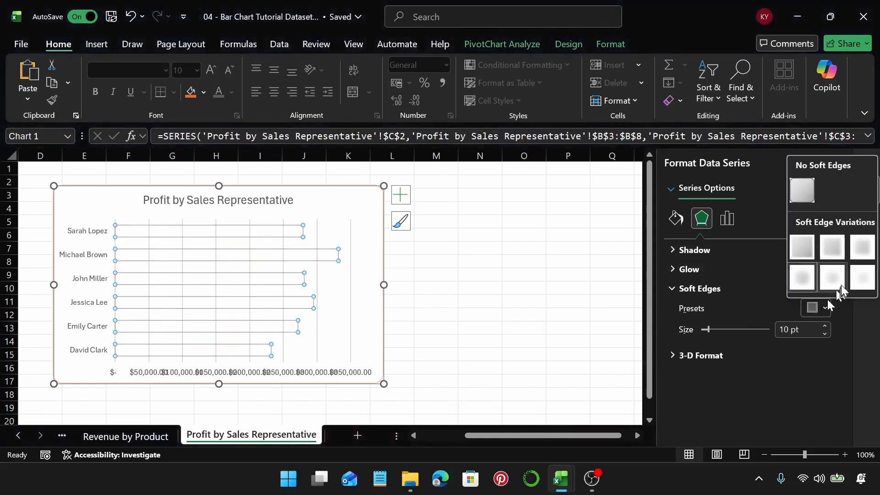
{"action": "left_click", "coordinate": [859, 259]}
{"action": "left_click", "coordinate": [331, 218]}
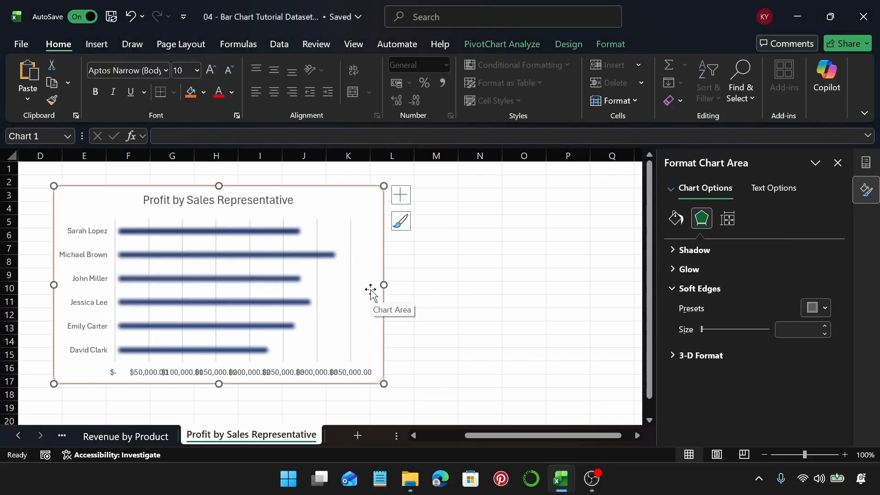
Step: Undo the soft edges changes of the data series
{"action": "key", "text": "ctrl+z"}
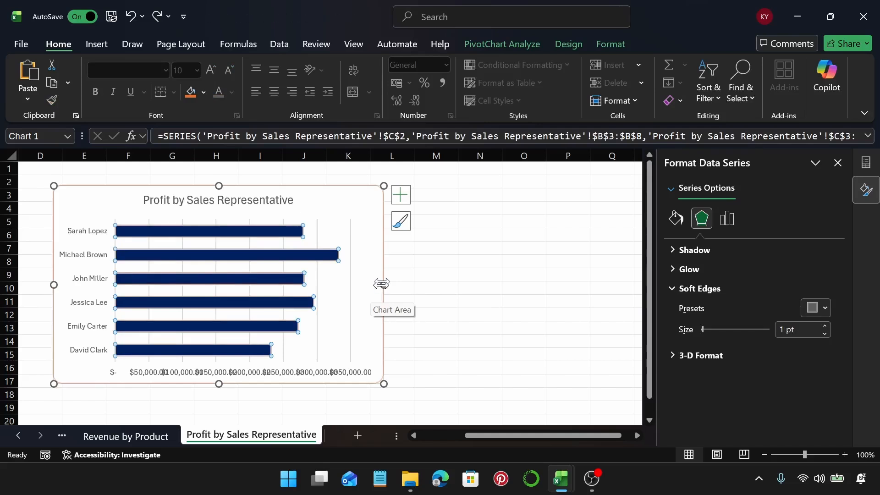
{"action": "key", "text": "ctrl+z"}
{"action": "key", "text": "ctrl+z"}
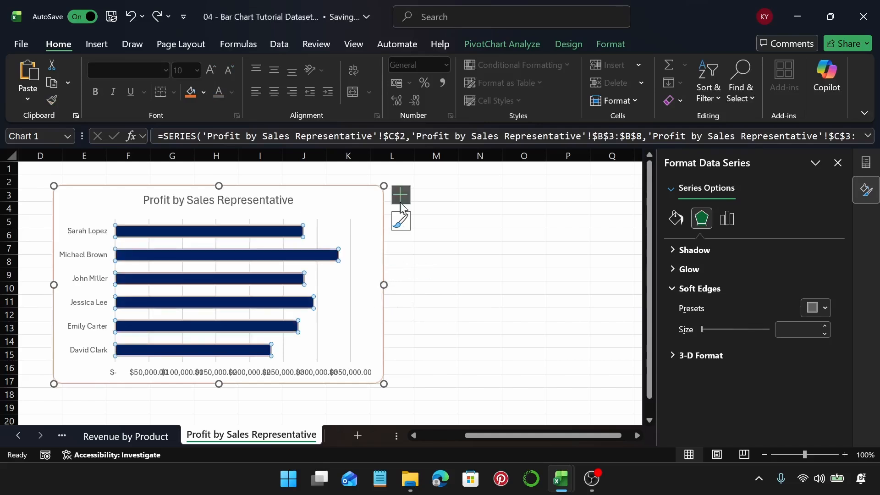
{"action": "left_click", "coordinate": [810, 308]}
{"action": "left_click", "coordinate": [811, 304]}
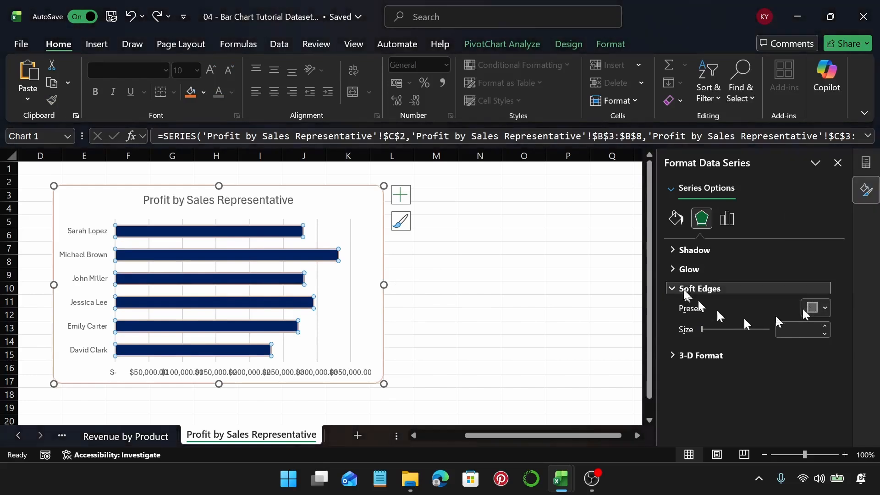
Step: Expand the 3-D format settings and apply the second top bevel preset, 6 pt wide and 6 pt high, to the data series
{"action": "left_click", "coordinate": [700, 288]}
{"action": "left_click", "coordinate": [696, 309]}
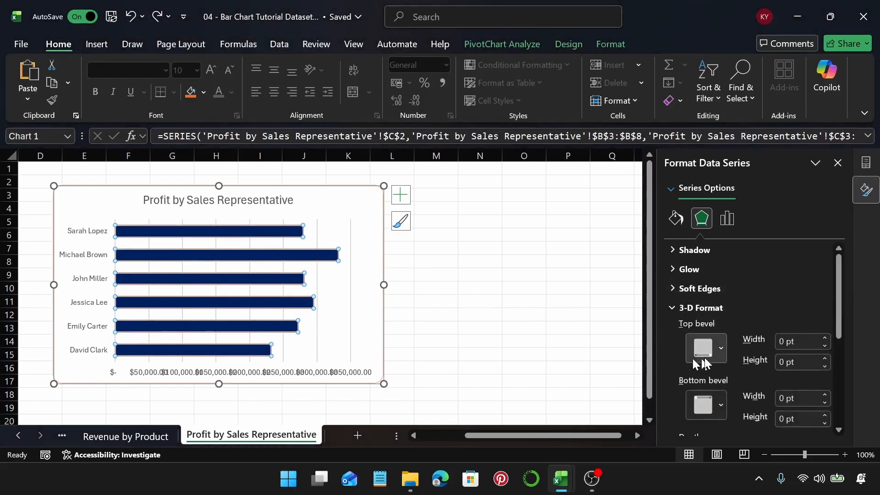
{"action": "left_click", "coordinate": [721, 352]}
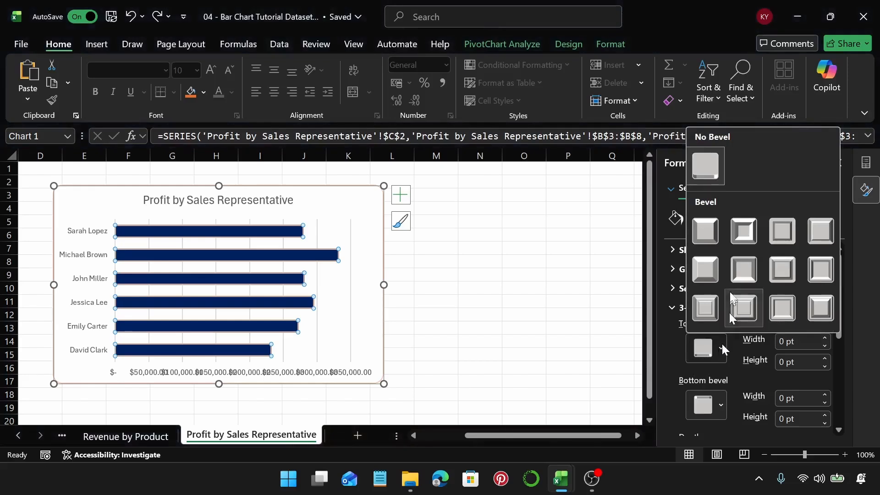
{"action": "left_click", "coordinate": [744, 239]}
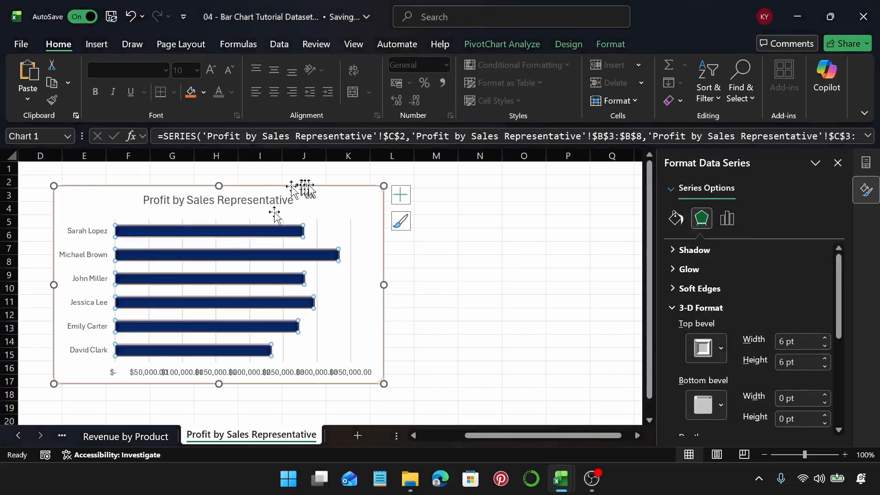
{"action": "left_click", "coordinate": [328, 208]}
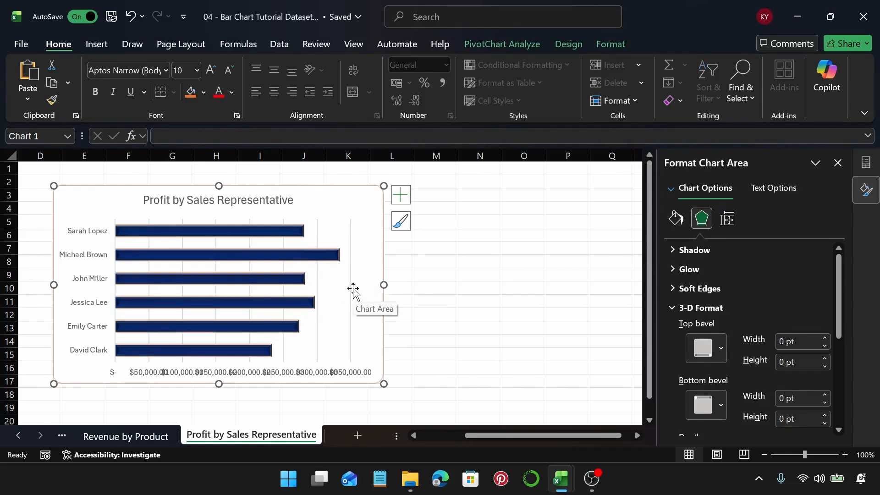
Step: Try a top bevel 9 pt wide and 6 pt high on the chart area, and undo it
{"action": "left_click", "coordinate": [722, 358]}
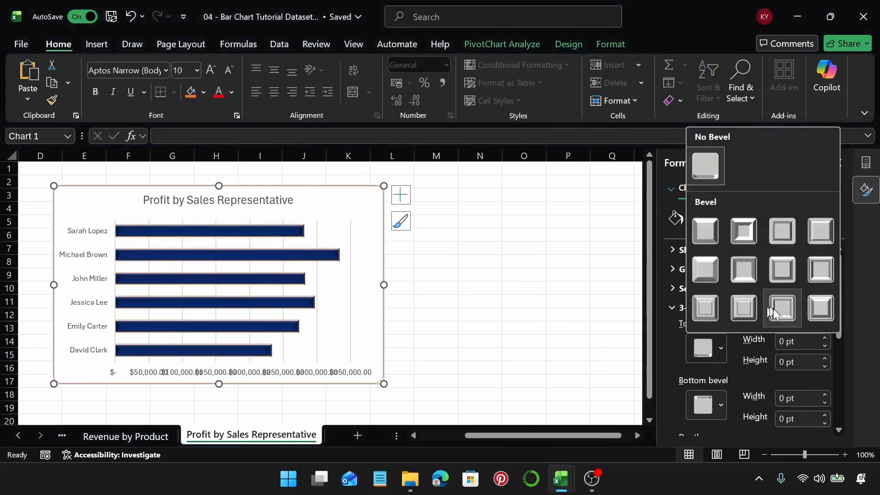
{"action": "key", "text": "Escape"}
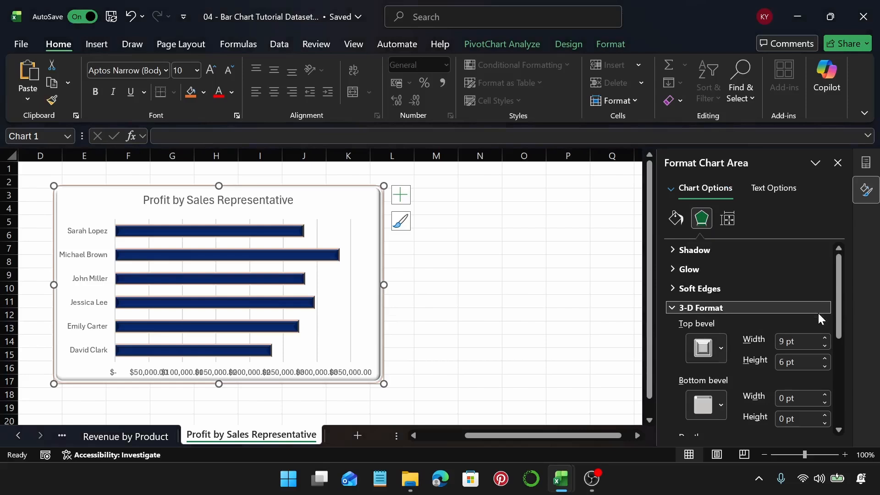
{"action": "key", "text": "ctrl+z"}
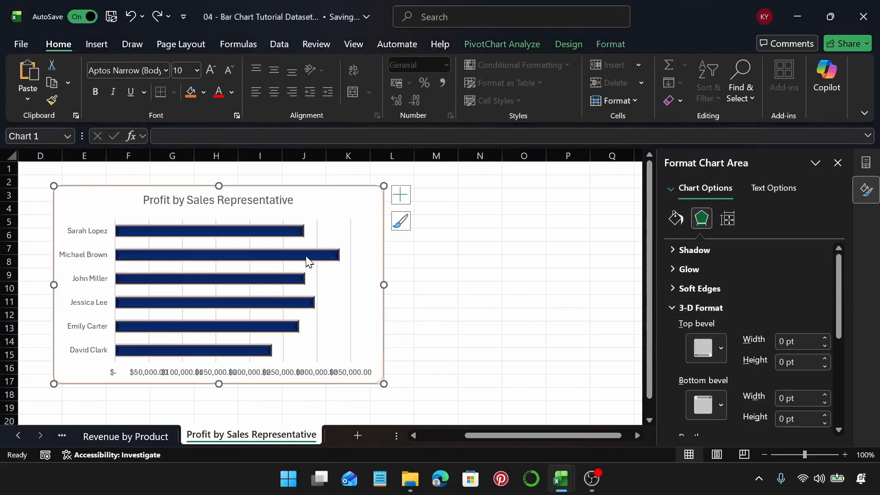
Step: Apply the last top bevel preset, 9 pt wide and 6 pt high, to the data series
{"action": "left_click", "coordinate": [306, 255]}
{"action": "left_click", "coordinate": [721, 348]}
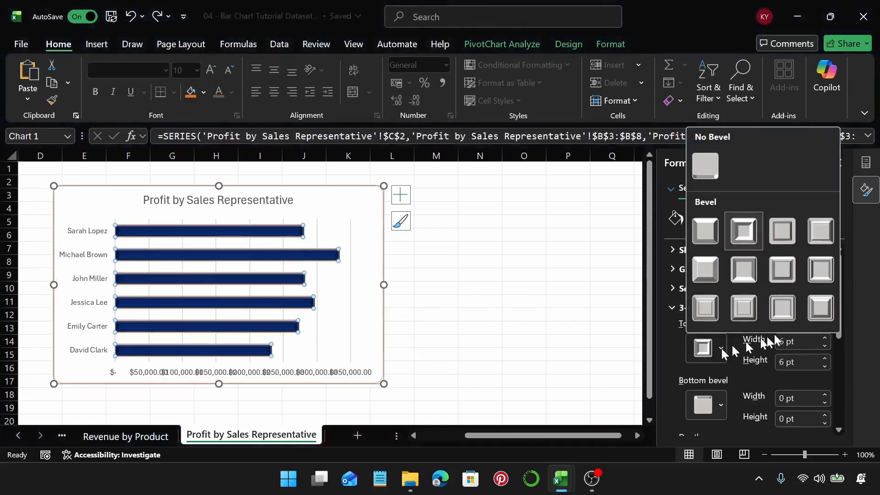
{"action": "left_click", "coordinate": [816, 316]}
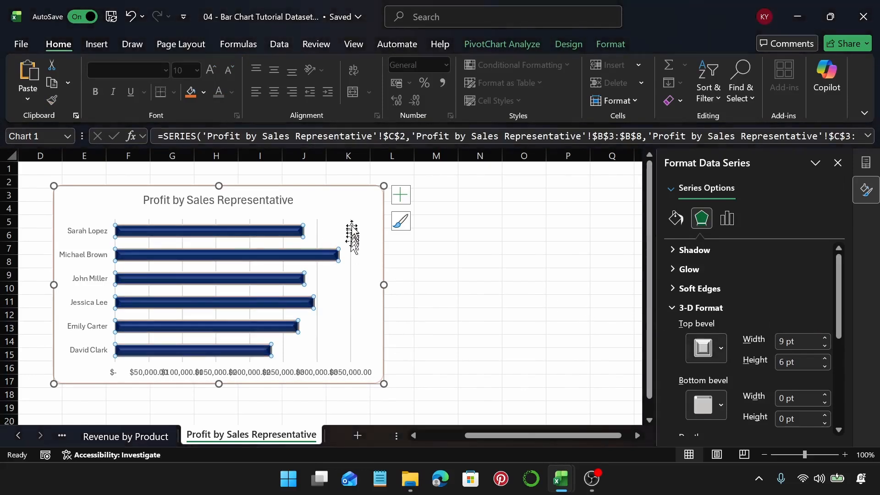
{"action": "left_click", "coordinate": [352, 228]}
Step: Change the solid fill color of the data series to pink
{"action": "left_click", "coordinate": [304, 256]}
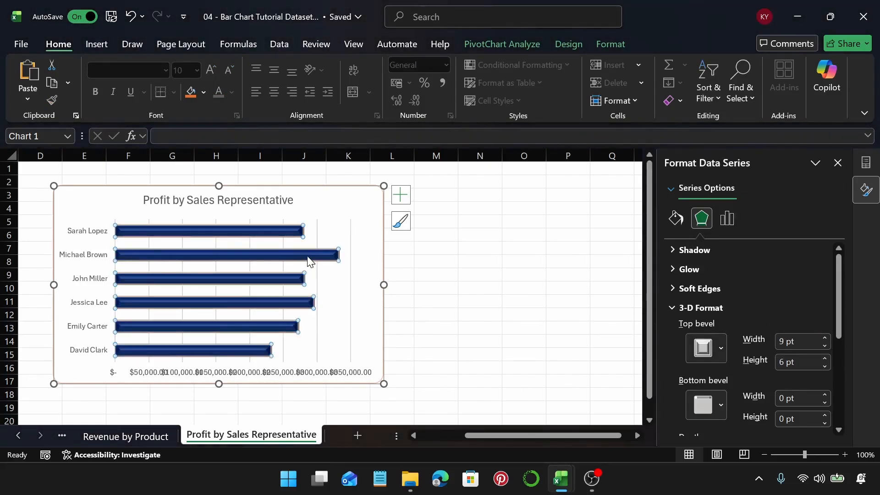
{"action": "left_click", "coordinate": [675, 219]}
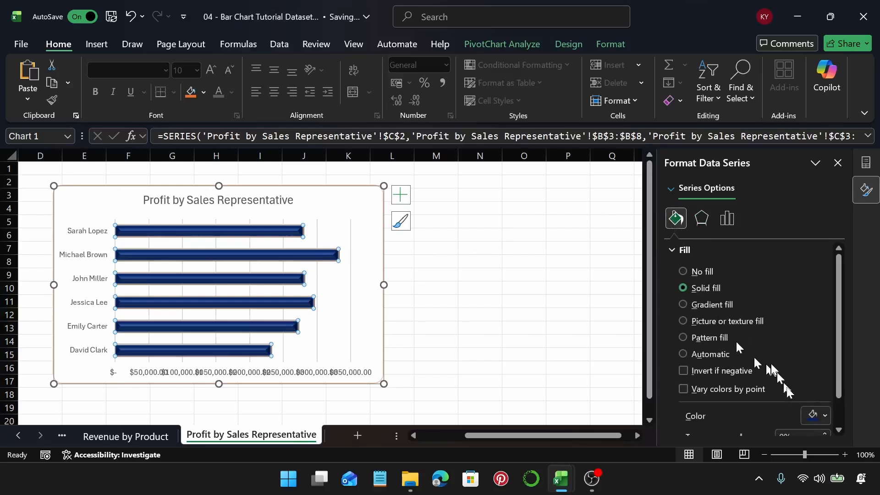
{"action": "left_click", "coordinate": [813, 416]}
{"action": "left_click", "coordinate": [849, 291]}
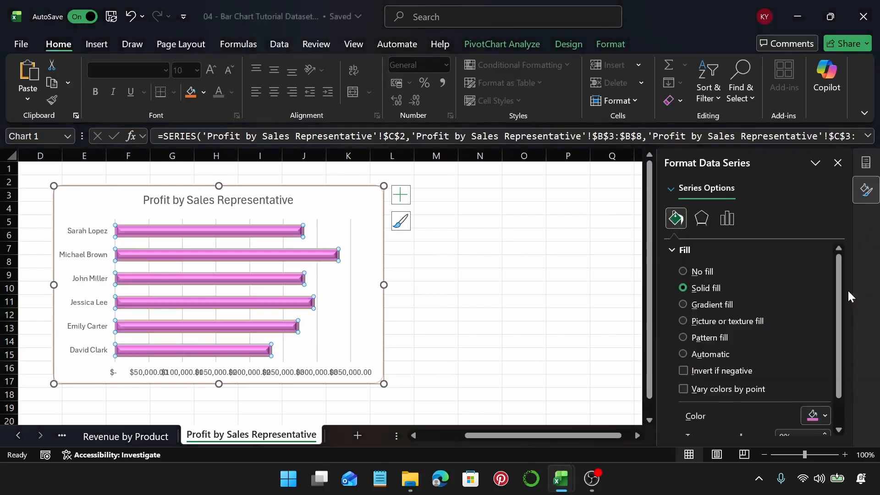
{"action": "left_click", "coordinate": [349, 209]}
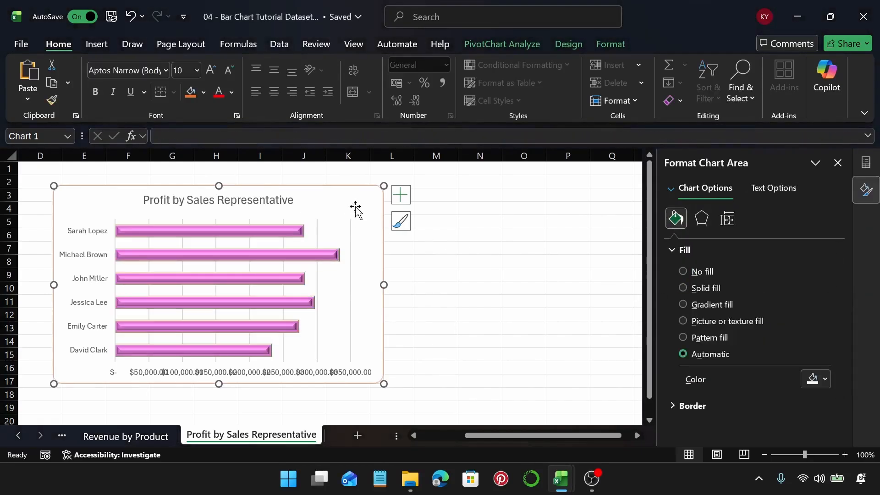
Step: Apply a bottom bevel 6 pt wide and 6 pt high to the data series
{"action": "left_click", "coordinate": [316, 255]}
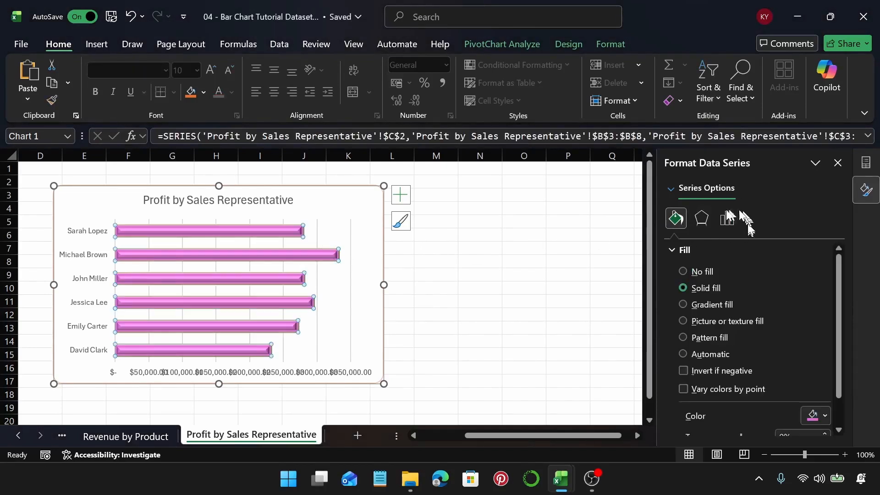
{"action": "left_click", "coordinate": [710, 216]}
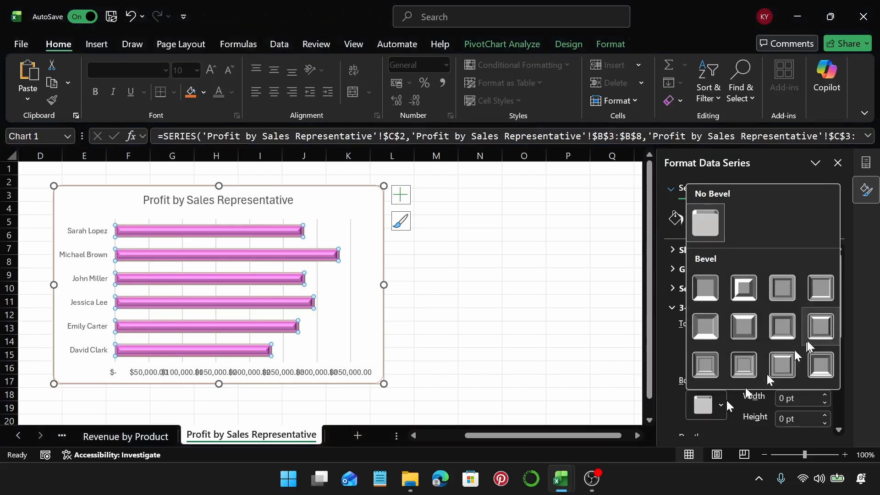
{"action": "left_click", "coordinate": [798, 326]}
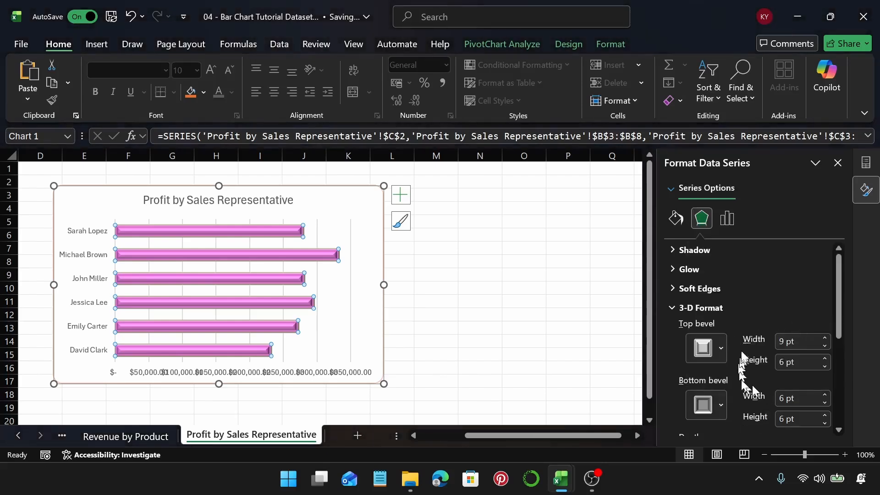
Step: Change the top bevel of the data series to the fourth preset in the second row, 6 pt wide and 6 pt high
{"action": "left_click", "coordinate": [709, 349]}
{"action": "left_click", "coordinate": [827, 268]}
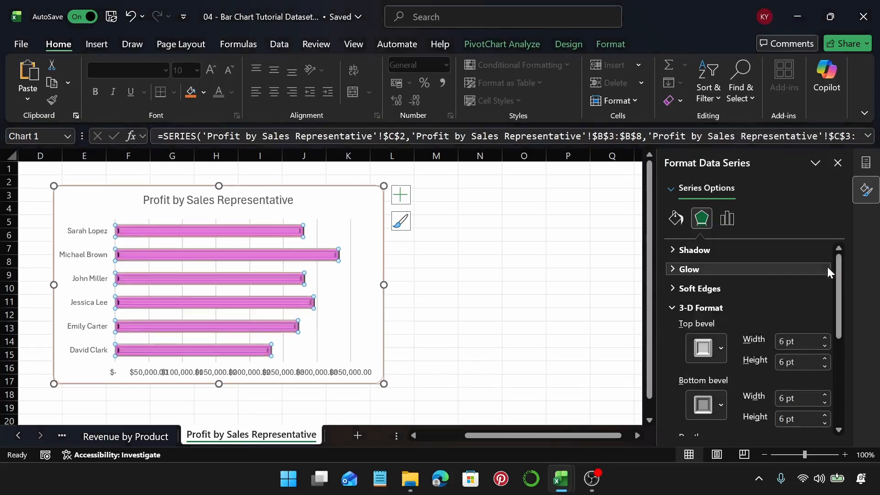
{"action": "left_click", "coordinate": [473, 316]}
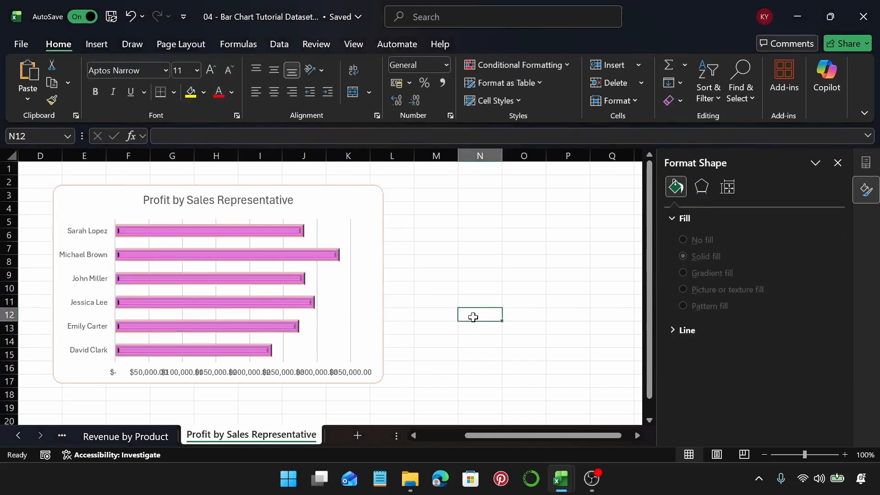
Step: Undo the recent bevel changes and the pink fill of the data series
{"action": "key", "text": "ctrl+z"}
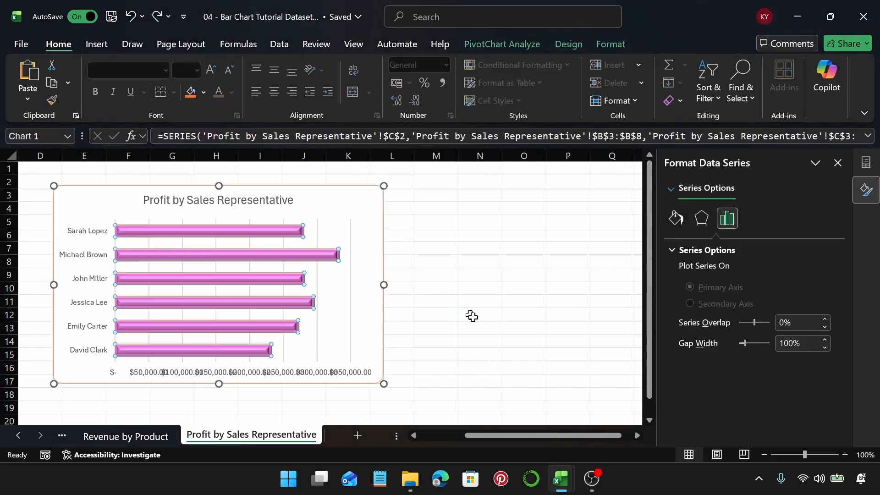
{"action": "key", "text": "ctrl+z"}
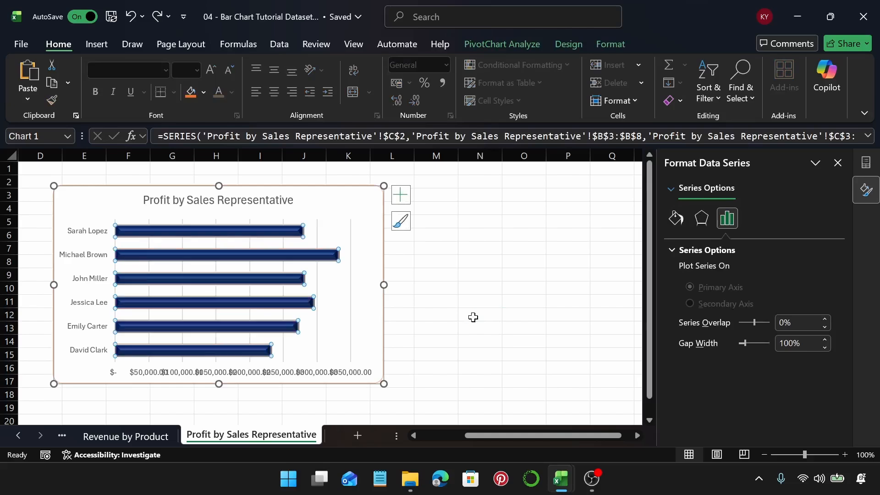
{"action": "key", "text": "ctrl+z"}
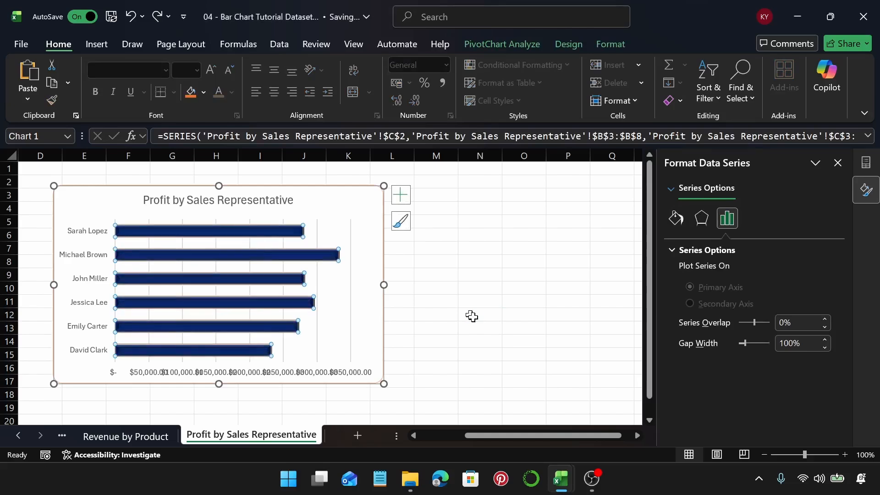
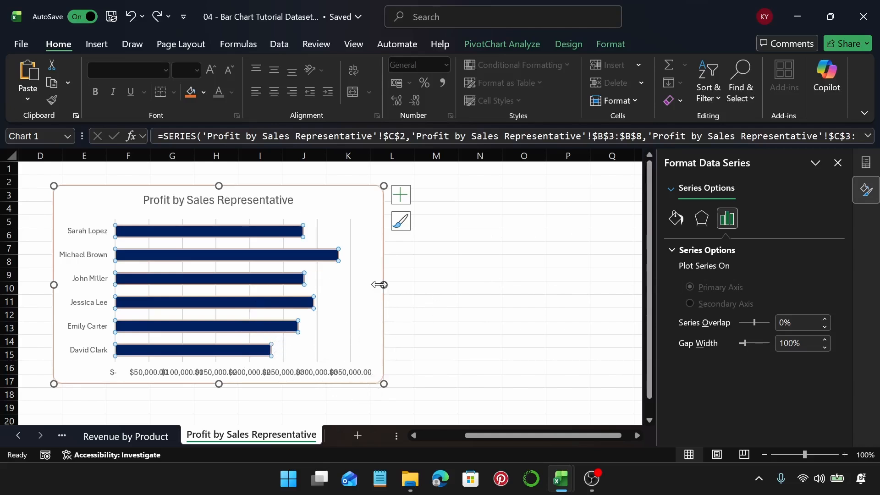
Step: Try the solid, gradient, picture or texture, and pattern fills on the plot area, ending on the Automatic fill
{"action": "left_click", "coordinate": [349, 234]}
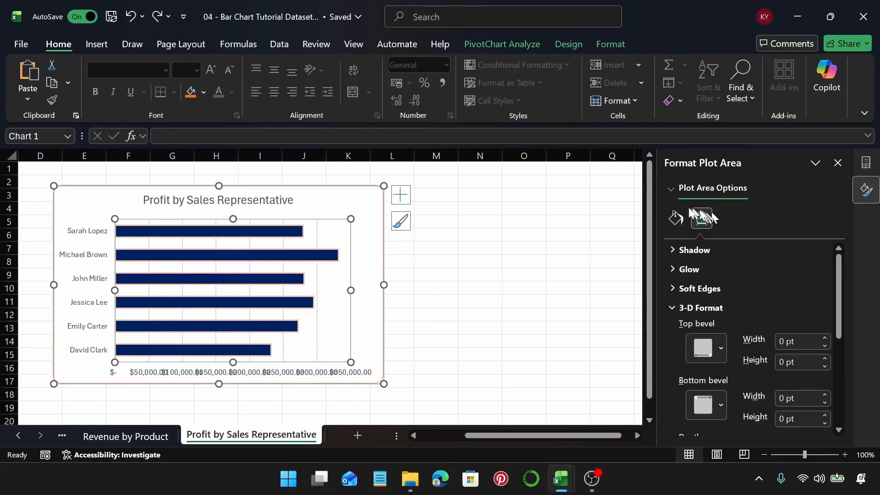
{"action": "left_click", "coordinate": [677, 217]}
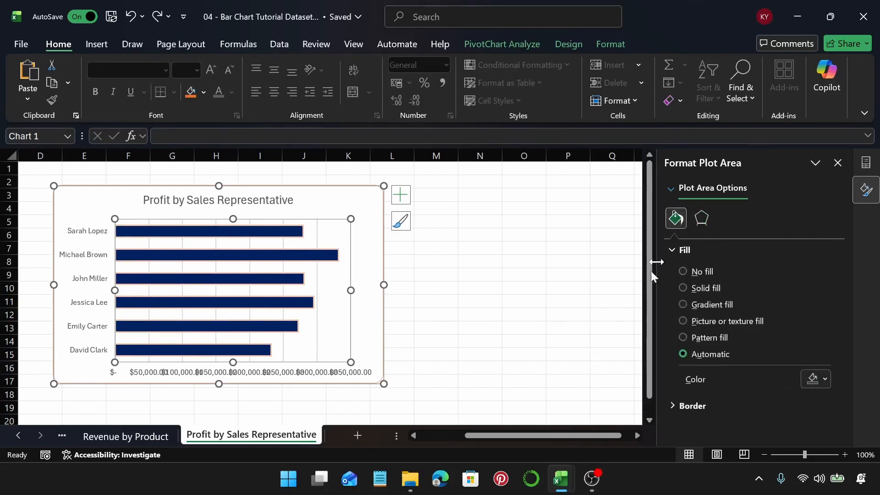
{"action": "left_click", "coordinate": [683, 288]}
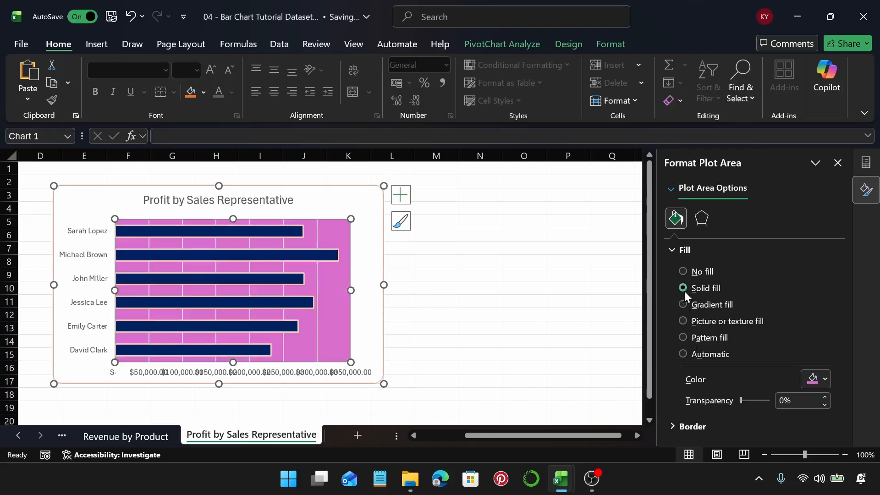
{"action": "left_click", "coordinate": [684, 305]}
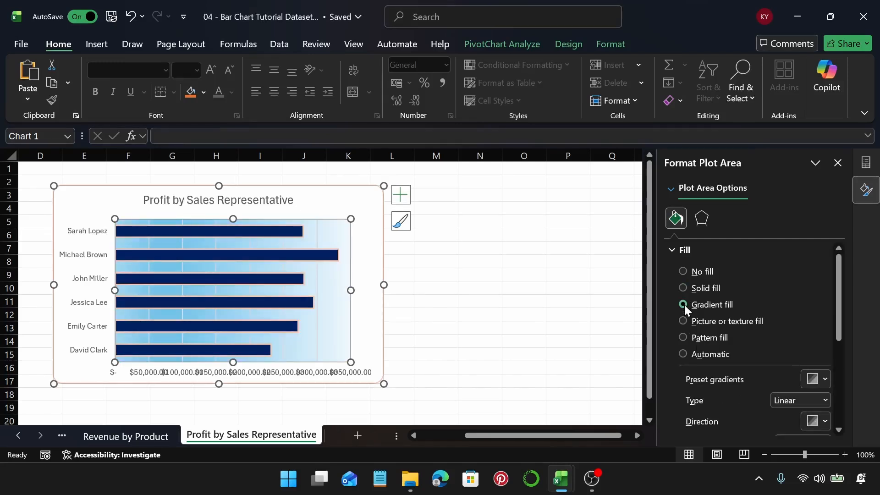
{"action": "left_click", "coordinate": [684, 321]}
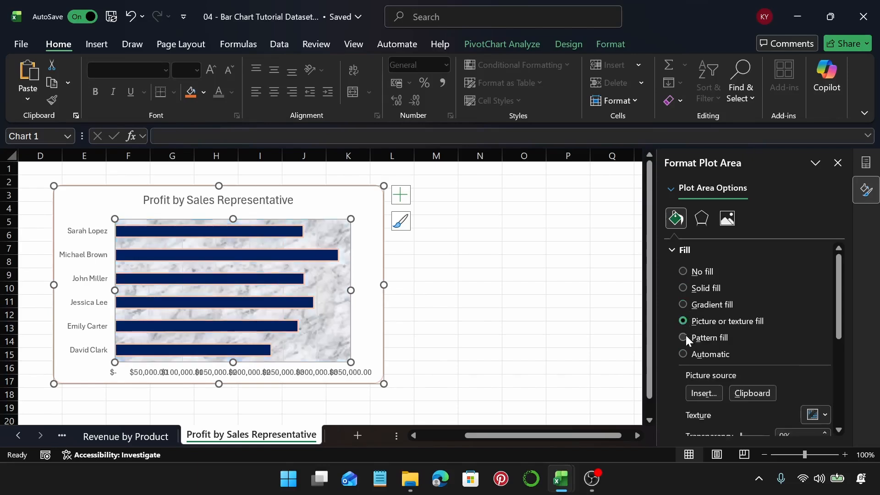
{"action": "left_click", "coordinate": [684, 338]}
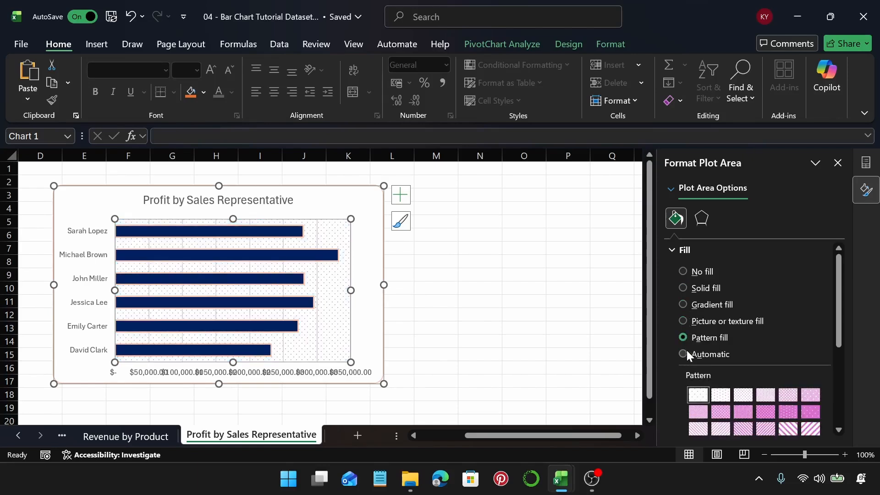
{"action": "left_click", "coordinate": [685, 355]}
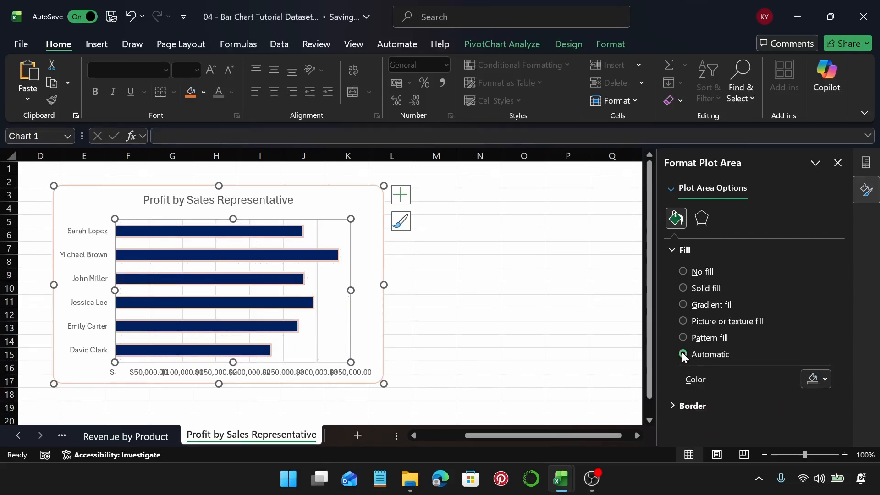
Step: Give the plot area a solid line border, keeping its preset color and width
{"action": "left_click", "coordinate": [688, 407]}
{"action": "left_click", "coordinate": [700, 250]}
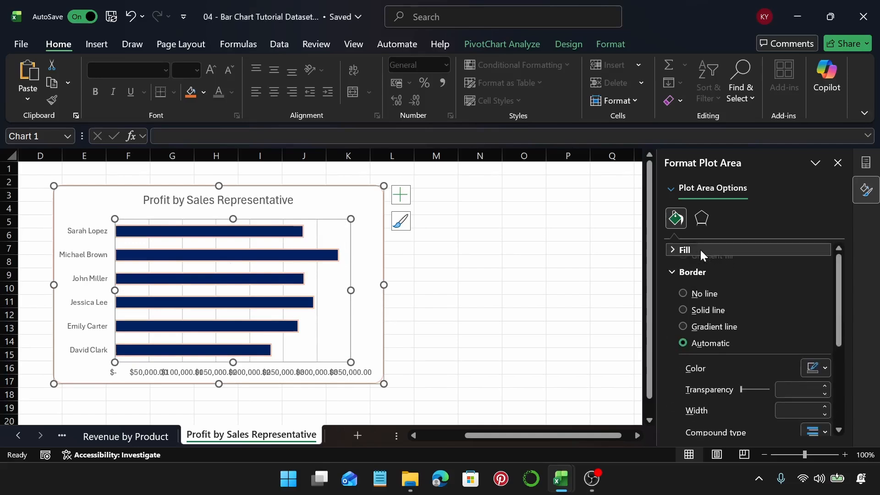
{"action": "left_click", "coordinate": [683, 308]}
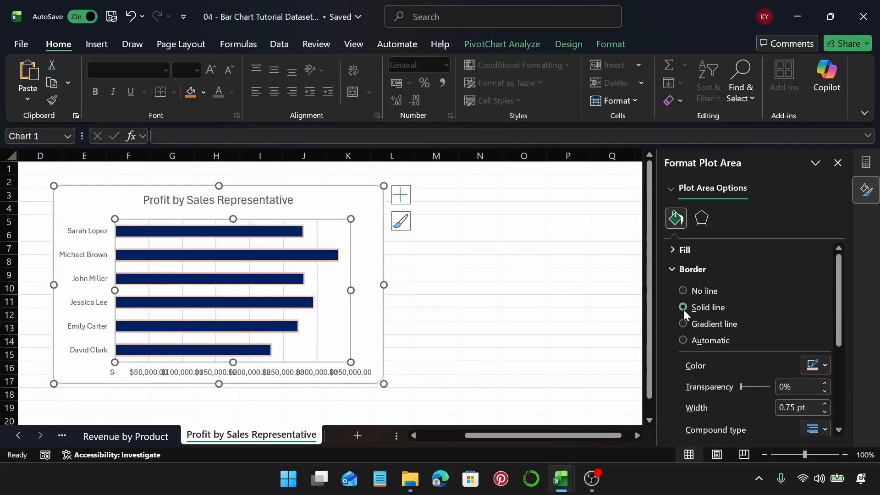
{"action": "left_click", "coordinate": [824, 366]}
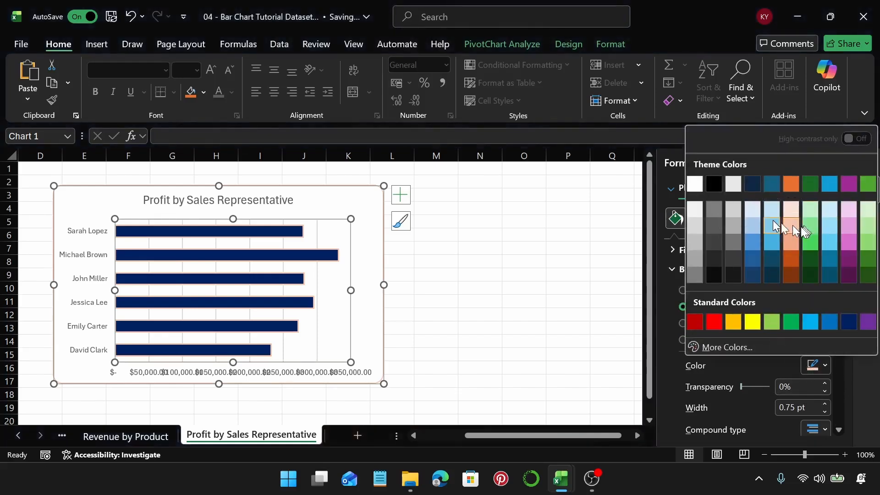
{"action": "left_click", "coordinate": [856, 382]}
{"action": "left_click", "coordinate": [500, 347]}
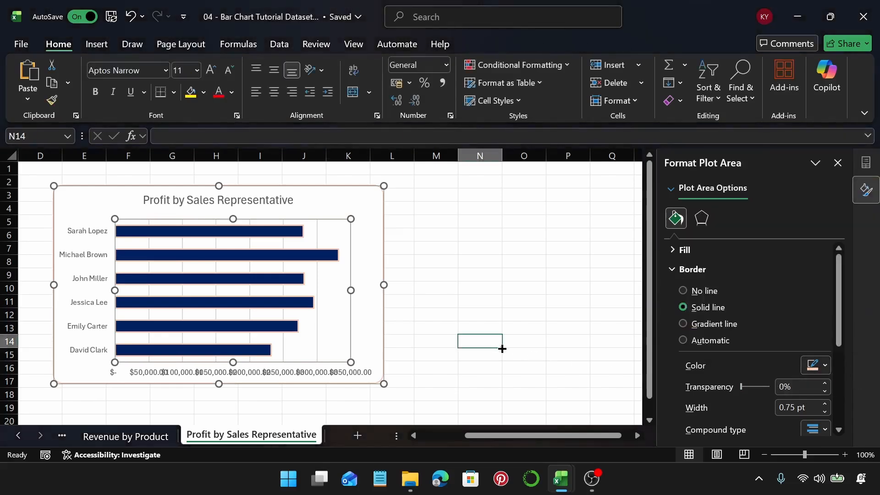
Step: Examine the compound type, dash type and other line options for the plot area's border
{"action": "left_click", "coordinate": [340, 321]}
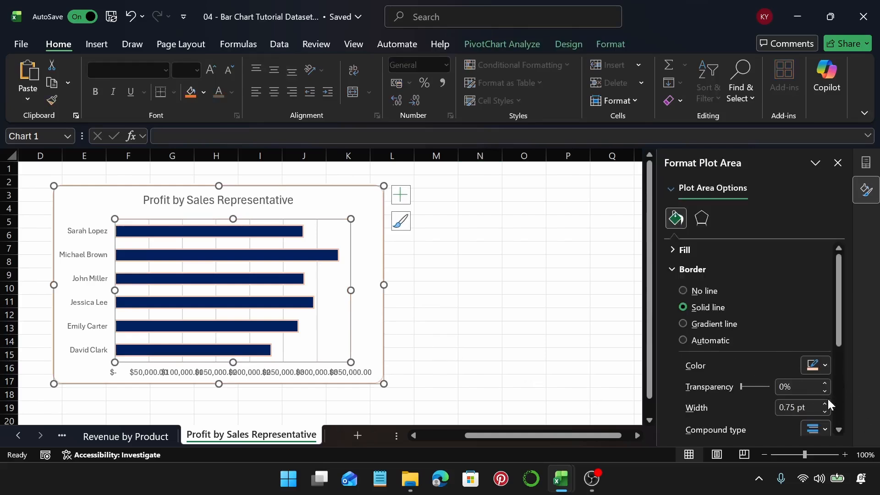
{"action": "scroll", "coordinate": [836, 348], "scroll_direction": "down", "scroll_amount": 5}
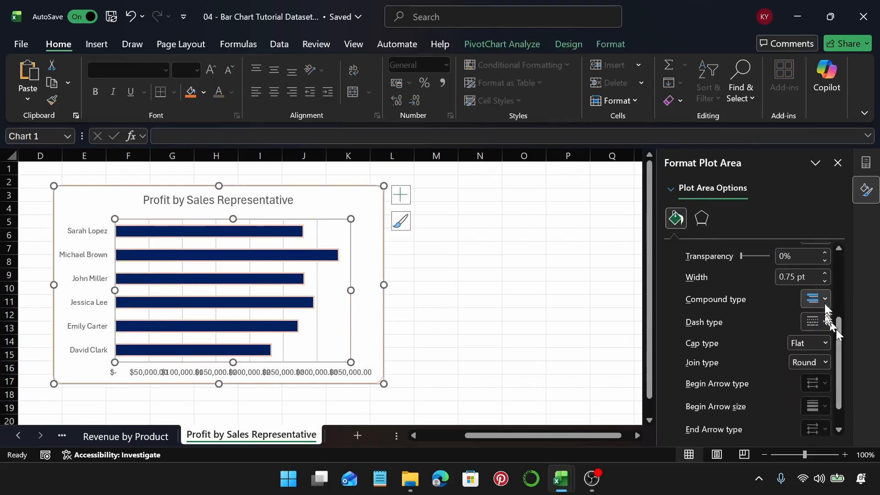
{"action": "left_click", "coordinate": [825, 304]}
{"action": "left_click", "coordinate": [826, 305]}
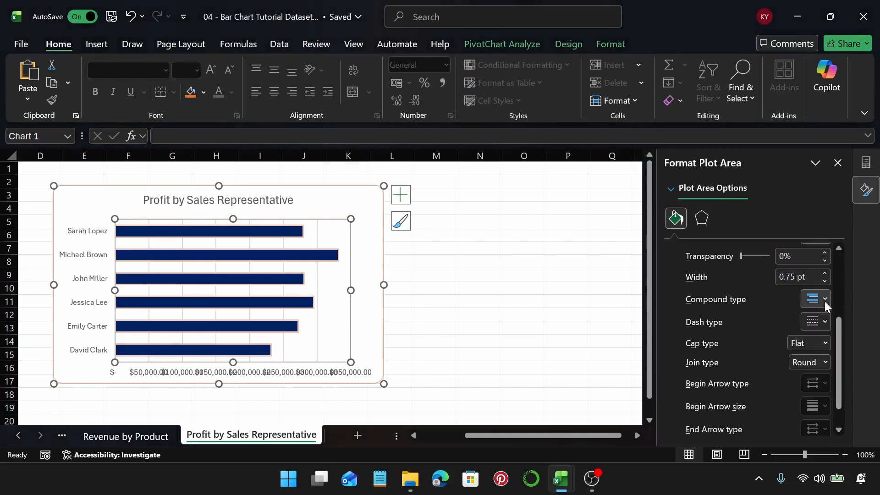
{"action": "left_click", "coordinate": [827, 327]}
{"action": "left_click", "coordinate": [825, 326]}
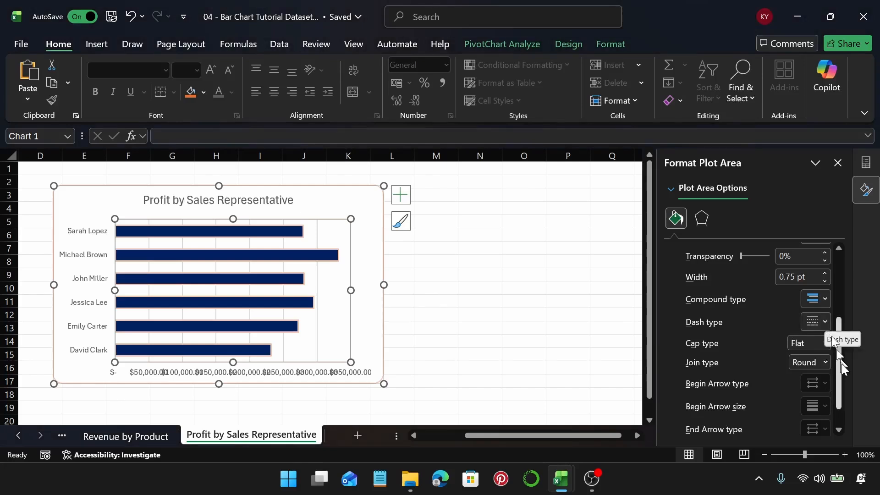
{"action": "scroll", "coordinate": [842, 369], "scroll_direction": "down", "scroll_amount": 2}
{"action": "left_click_drag", "start_coordinate": [843, 421], "coordinate": [849, 294]}
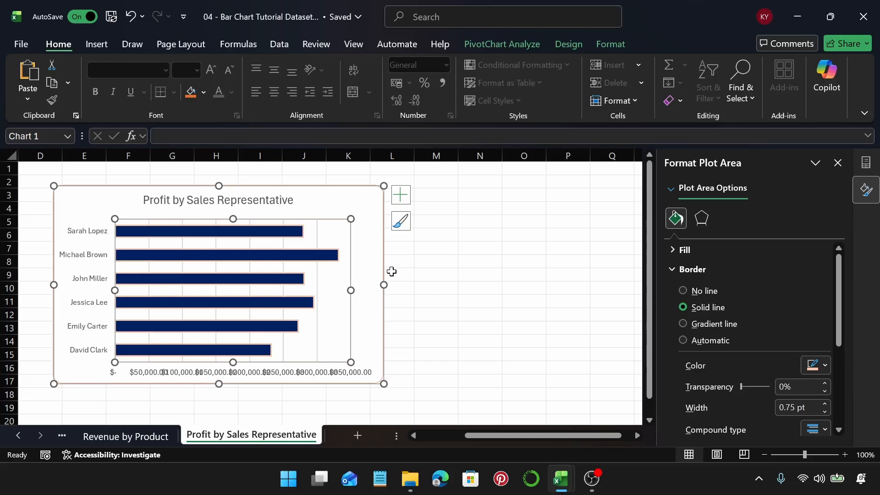
Step: Widen the chart so its right edge reaches column M, and undo a further widening to about column R
{"action": "left_click", "coordinate": [323, 379]}
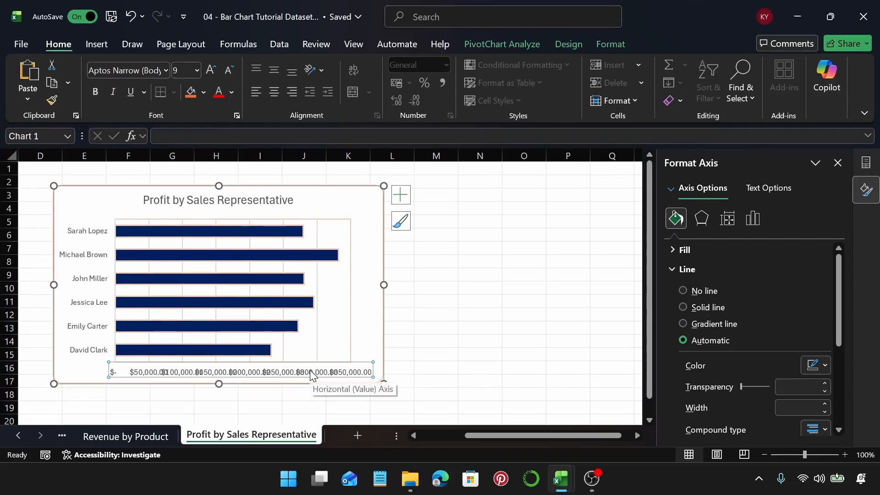
{"action": "left_click_drag", "start_coordinate": [384, 285], "coordinate": [454, 292]}
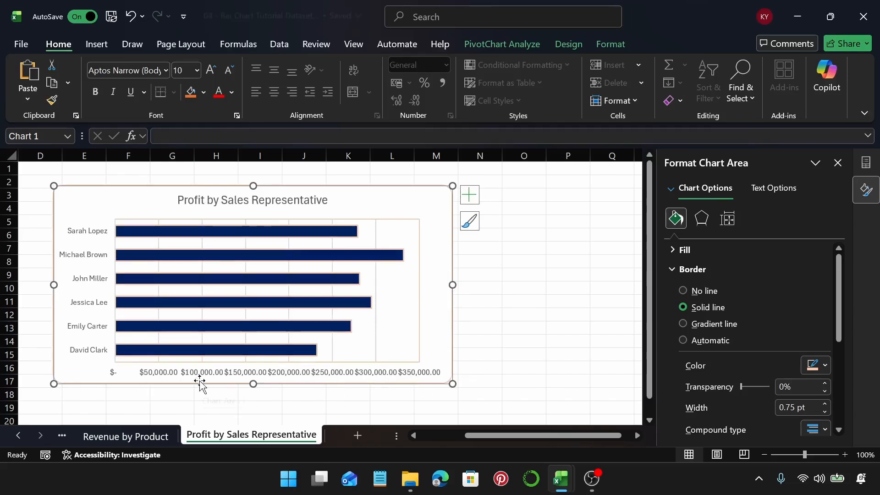
{"action": "left_click_drag", "start_coordinate": [453, 284], "coordinate": [626, 309]}
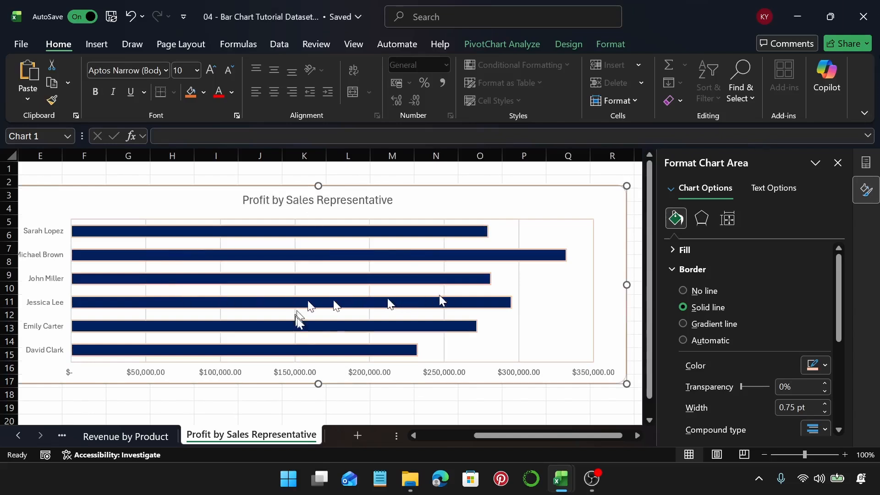
{"action": "key", "text": "ctrl+z"}
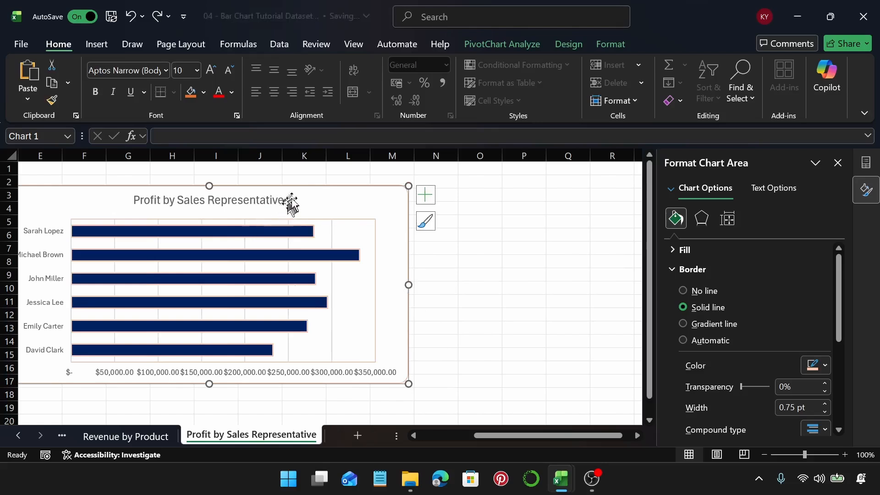
Step: Reduce the Sum of Profit values in C3:C8 to zero decimals and restore them to two decimal places
{"action": "left_click_drag", "start_coordinate": [480, 431], "coordinate": [428, 435]}
{"action": "left_click", "coordinate": [150, 197]}
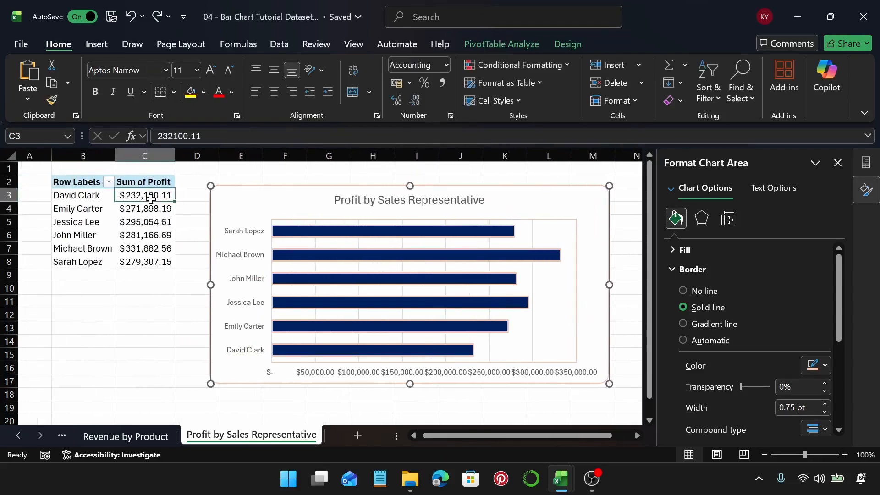
{"action": "key", "text": "ctrl+shift+Down"}
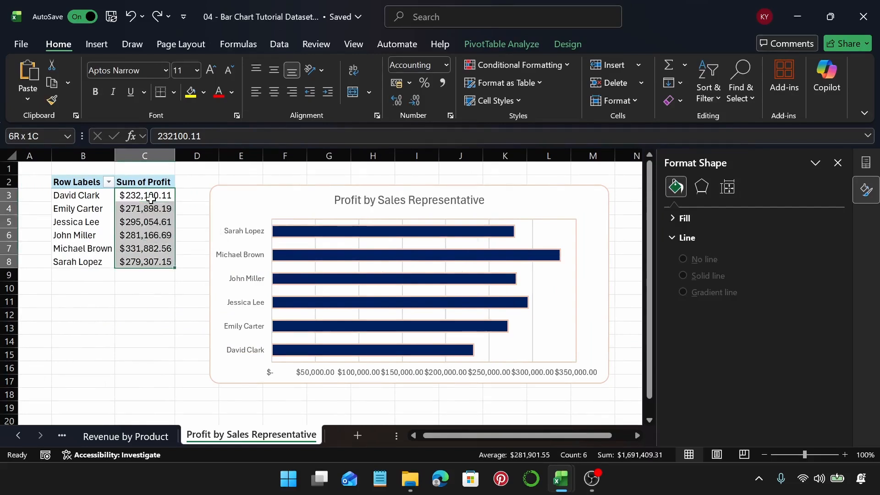
{"action": "left_click", "coordinate": [414, 102]}
{"action": "left_click", "coordinate": [413, 102]}
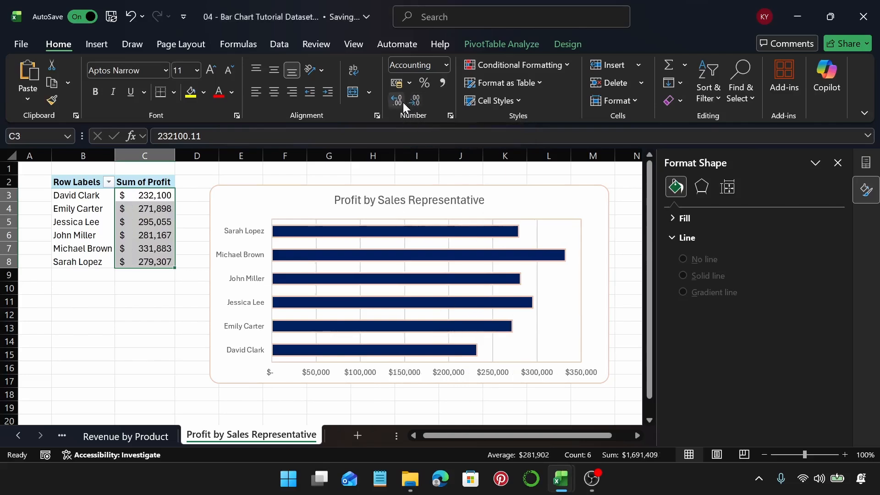
{"action": "left_click", "coordinate": [403, 103]}
{"action": "left_click", "coordinate": [403, 102]}
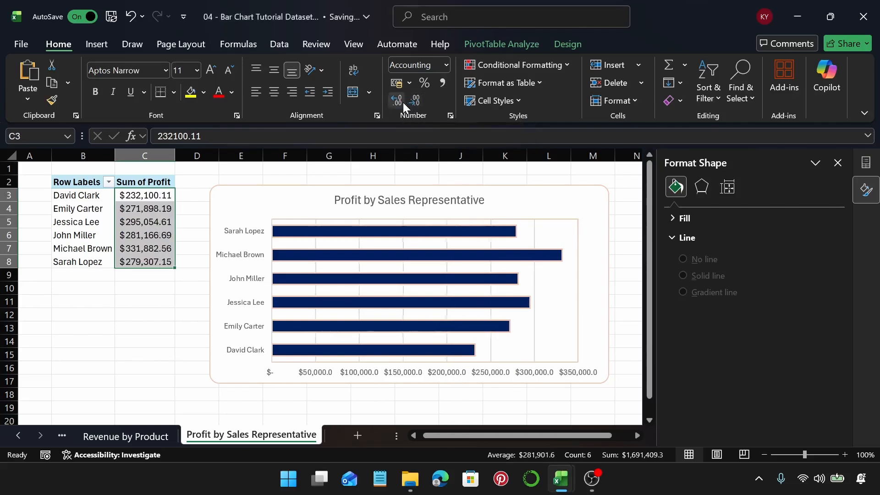
Step: Try a maximum bound of 340000 on the chart's horizontal value axis
{"action": "left_click", "coordinate": [480, 378]}
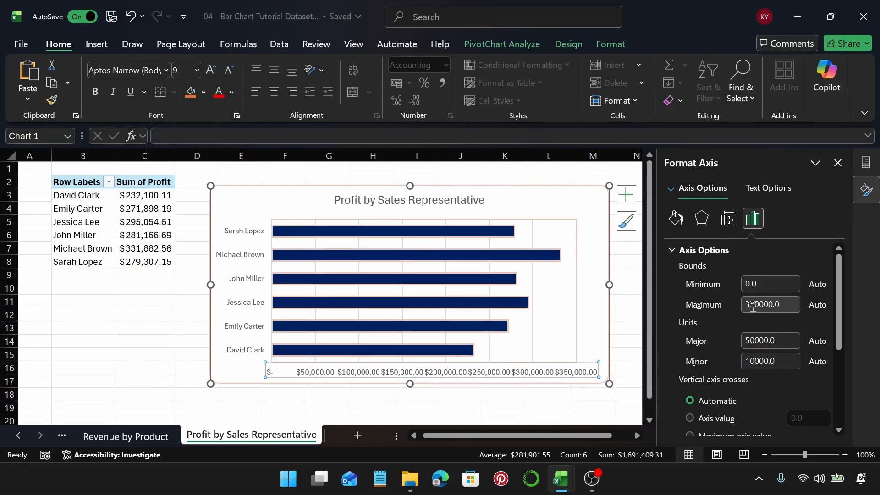
{"action": "mouse_move", "coordinate": [559, 265]}
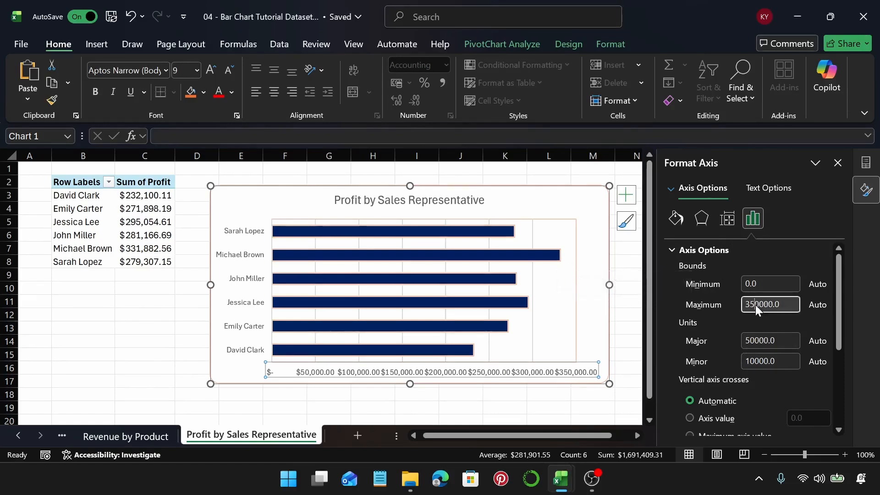
{"action": "key", "text": "BackSpace"}
{"action": "type", "text": "4"}
{"action": "key", "text": "Return"}
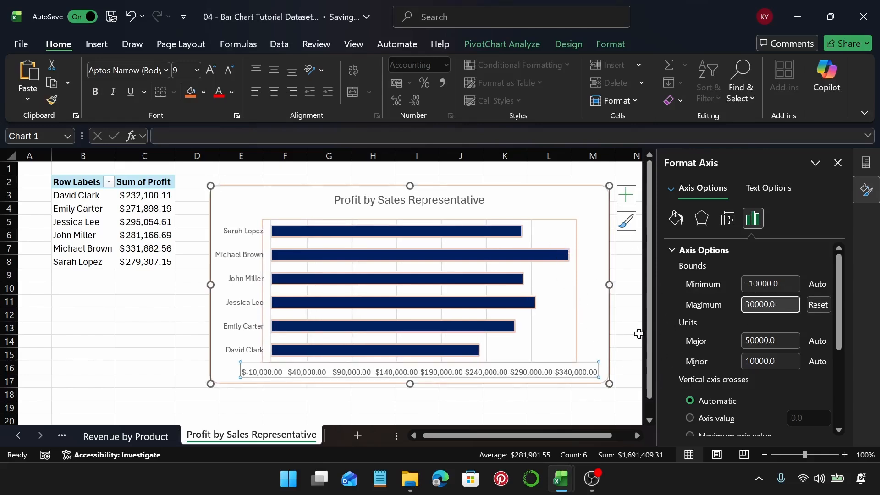
{"action": "left_click", "coordinate": [626, 265]}
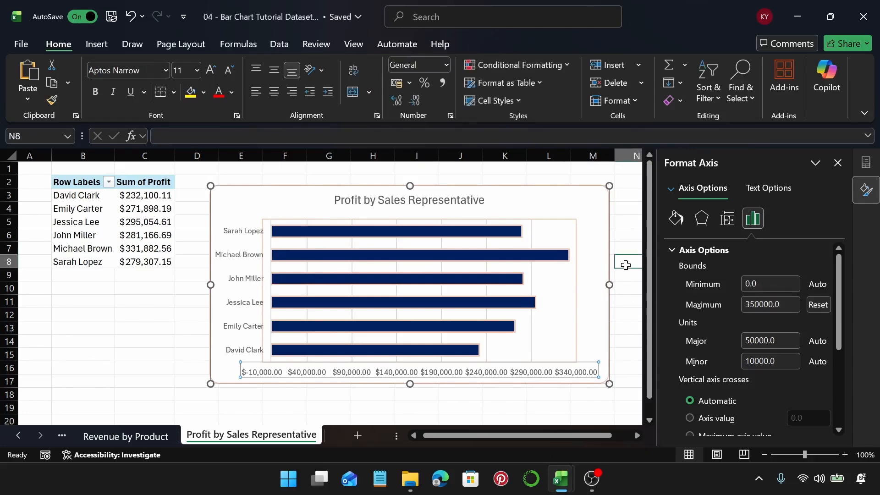
{"action": "key", "text": "ctrl+z"}
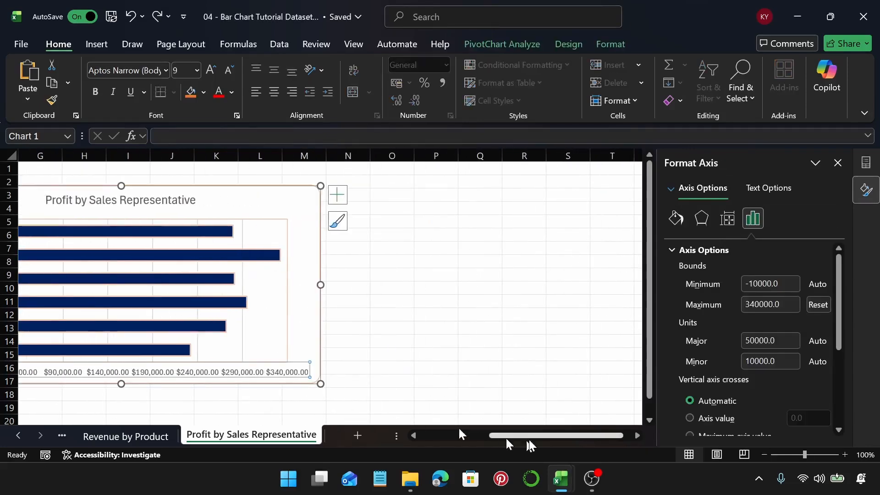
Step: Set the maximum bound of the chart's horizontal value axis to 350000
{"action": "left_click_drag", "start_coordinate": [526, 438], "coordinate": [444, 439]}
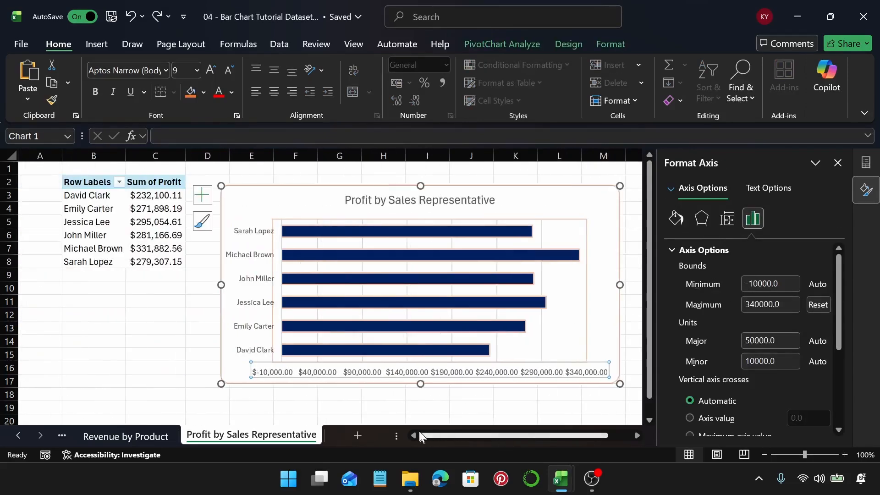
{"action": "left_click", "coordinate": [754, 304]}
{"action": "type", "text": "5"}
{"action": "key", "text": "Return"}
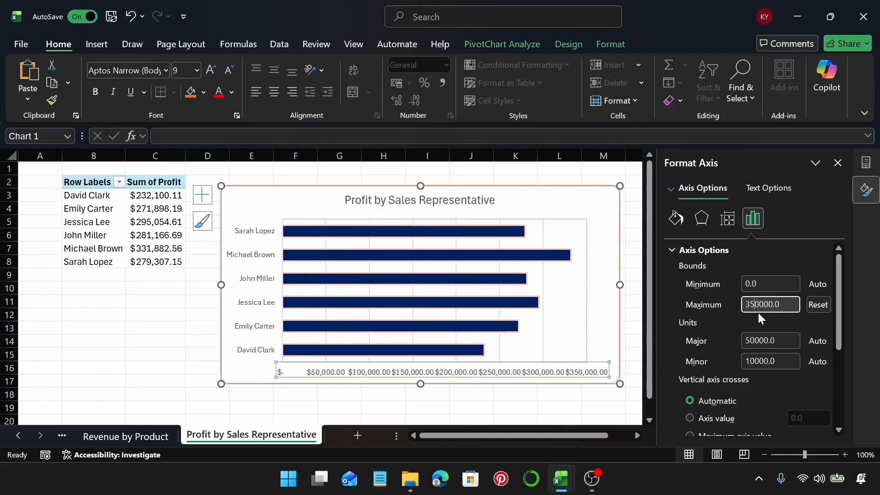
Step: Set the Accounting number format of the horizontal value axis labels to 0 decimal places
{"action": "left_click", "coordinate": [673, 250]}
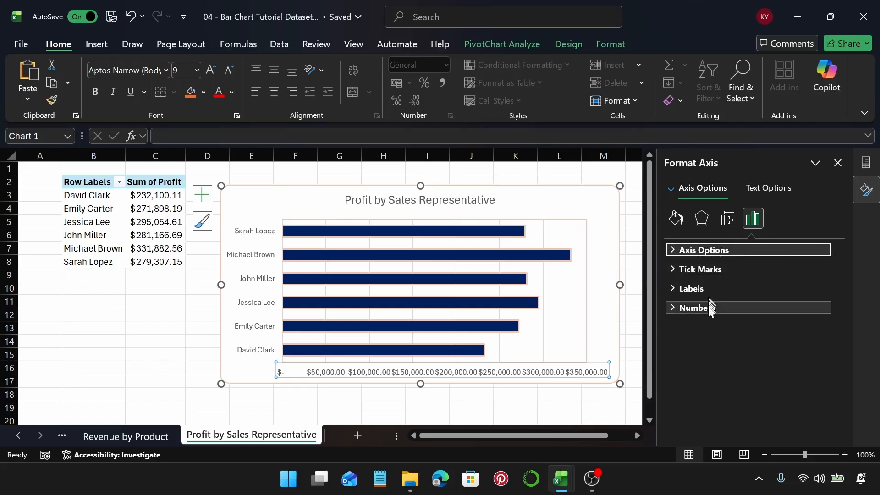
{"action": "left_click", "coordinate": [708, 307]}
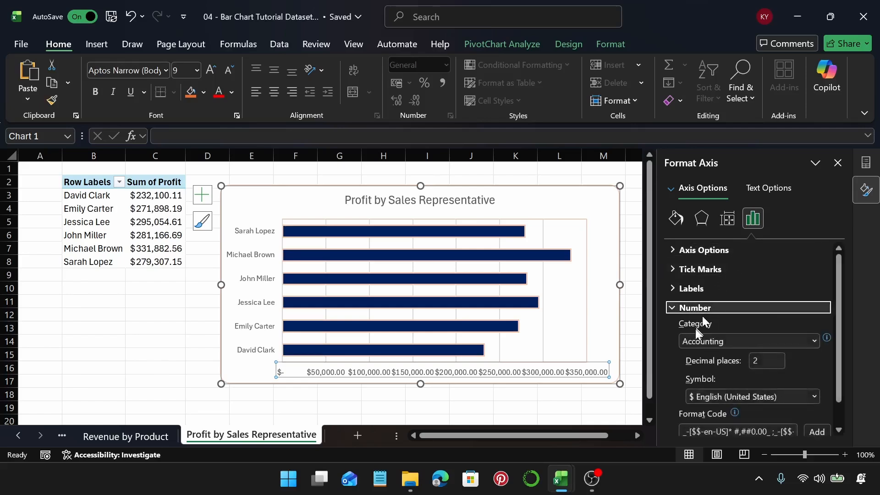
{"action": "double_click", "coordinate": [763, 360]}
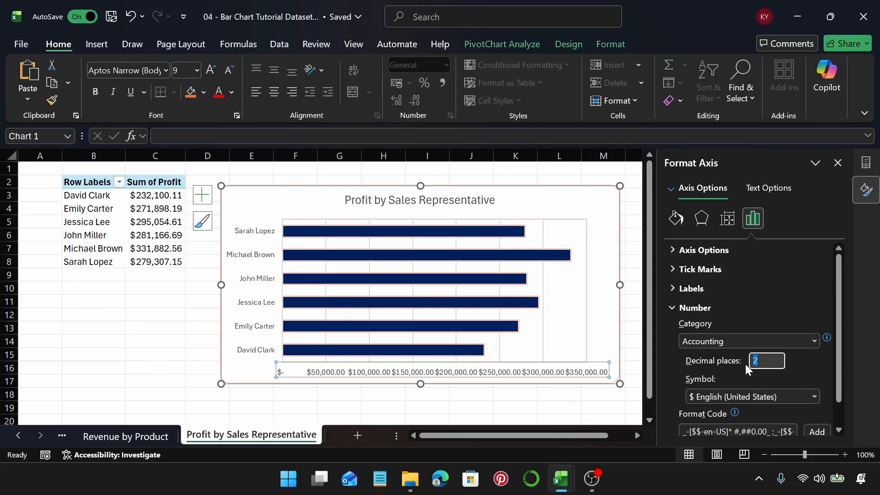
{"action": "type", "text": "0"}
{"action": "key", "text": "Return"}
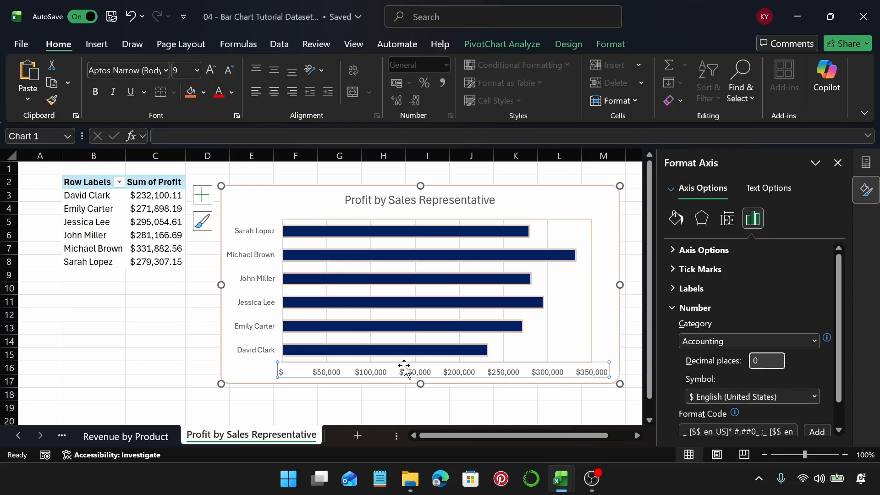
Step: Set the horizontal value axis labels to 2 decimal places and replace that with the custom format code $#,##0,"K"
{"action": "type", "text": "2"}
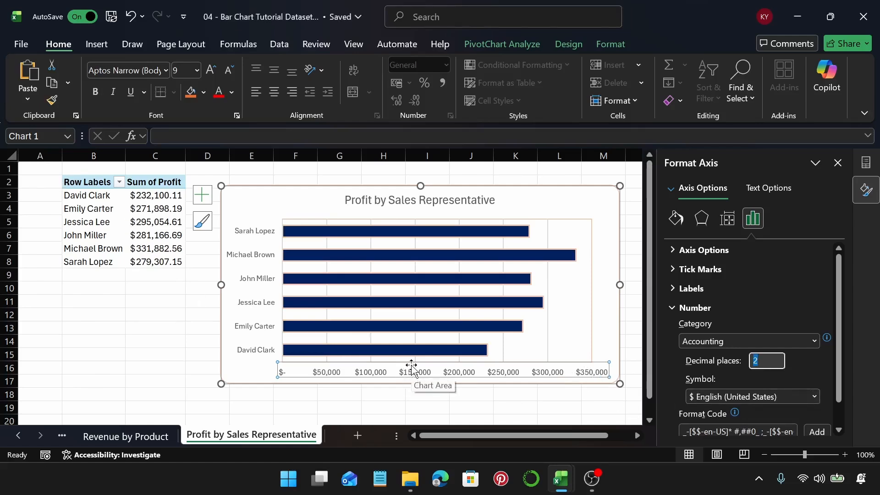
{"action": "key", "text": "Return"}
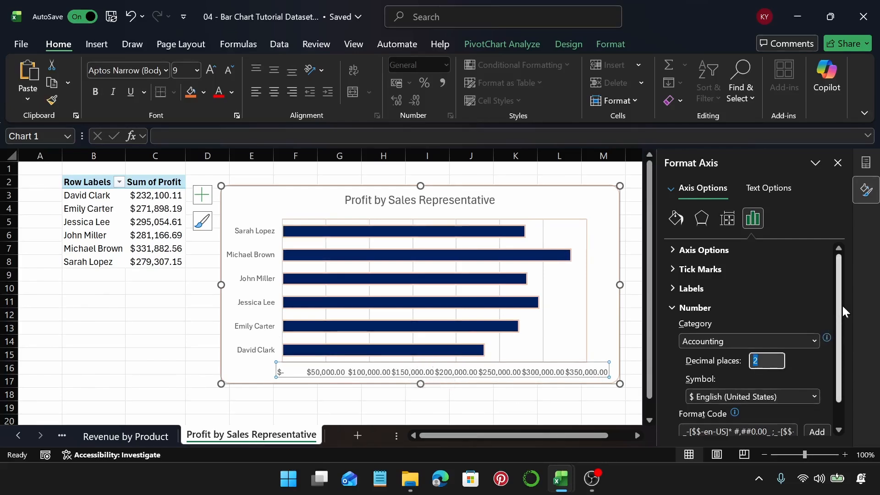
{"action": "scroll", "coordinate": [843, 305], "scroll_direction": "down", "scroll_amount": 1}
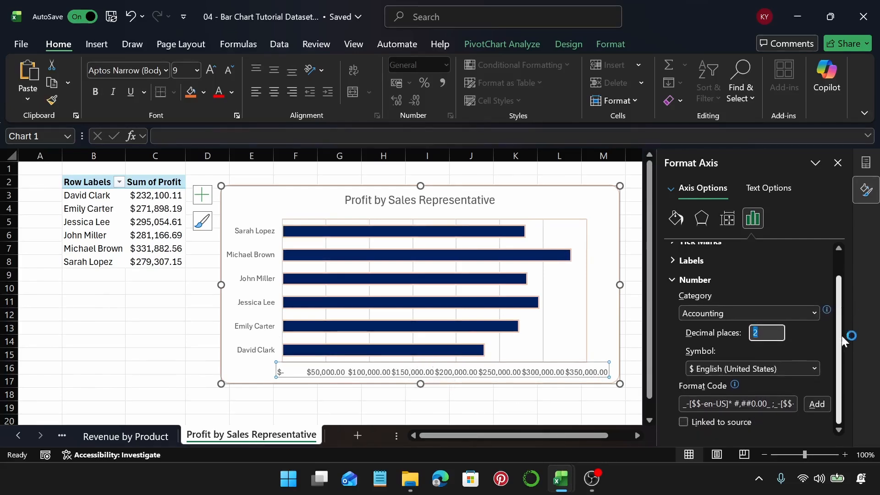
{"action": "left_click", "coordinate": [745, 406]}
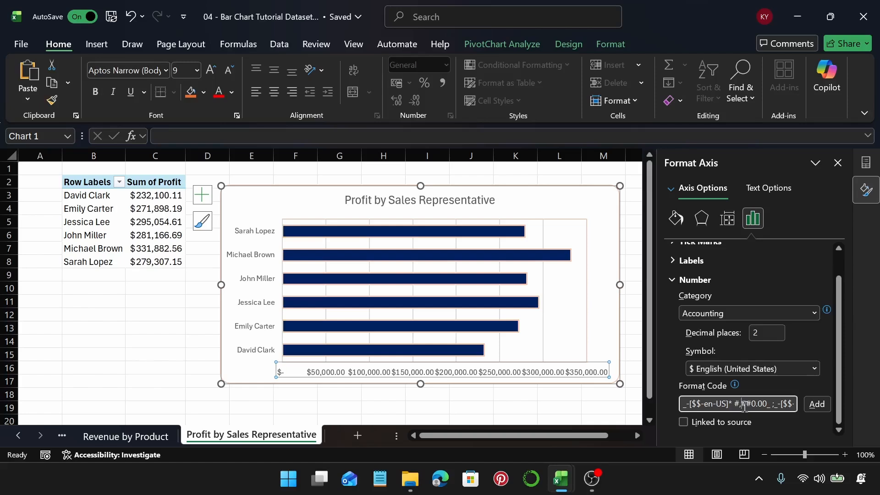
{"action": "key", "text": "ctrl+a"}
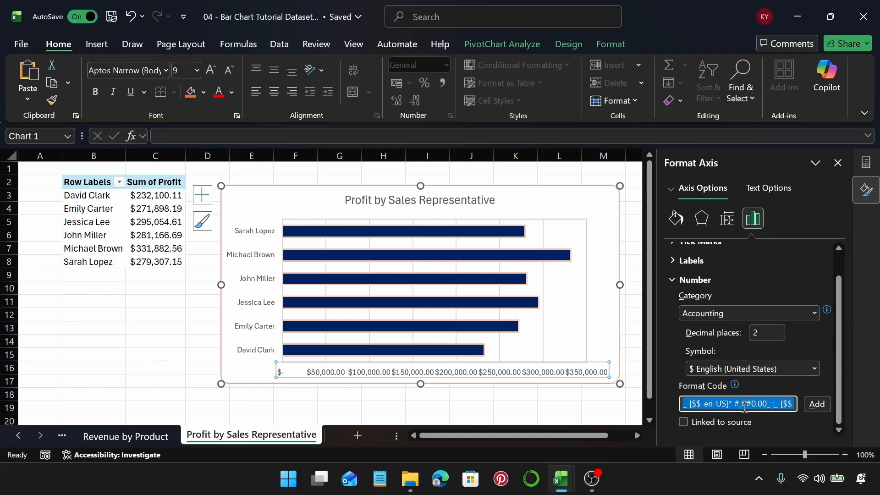
{"action": "type", "text": "$"}
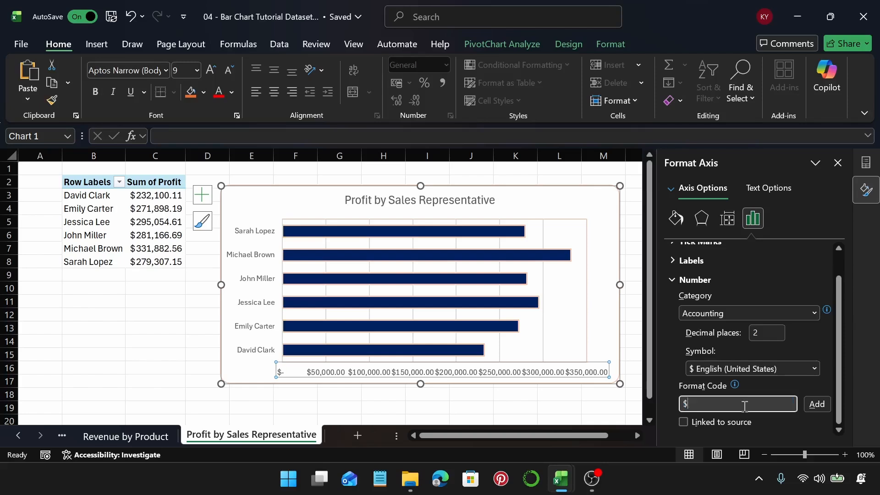
{"action": "type", "text": "#,##0,\"K\""}
{"action": "left_click", "coordinate": [807, 407]}
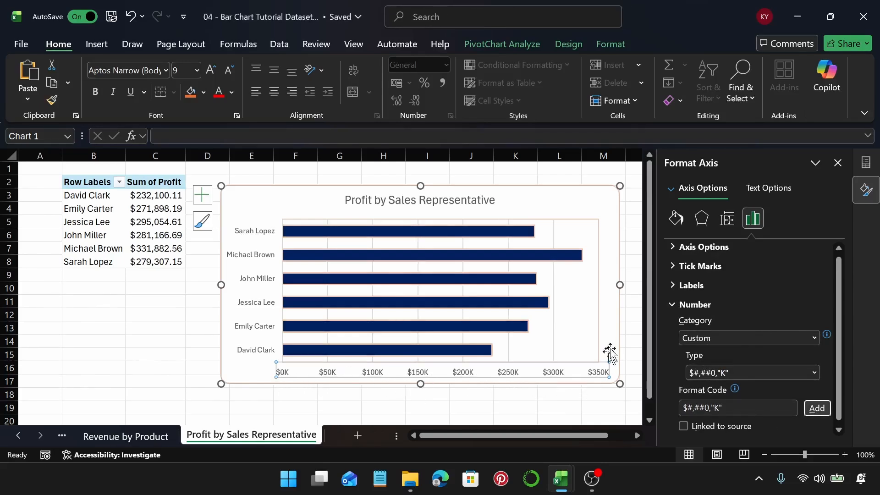
{"action": "left_click", "coordinate": [599, 208]}
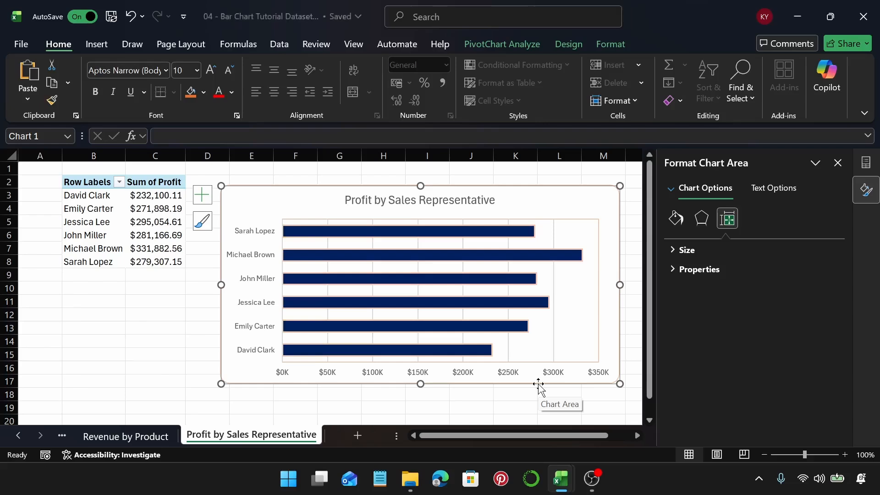
Step: Delete the major vertical gridlines from the Profit by Sales Representative chart
{"action": "left_click", "coordinate": [554, 336]}
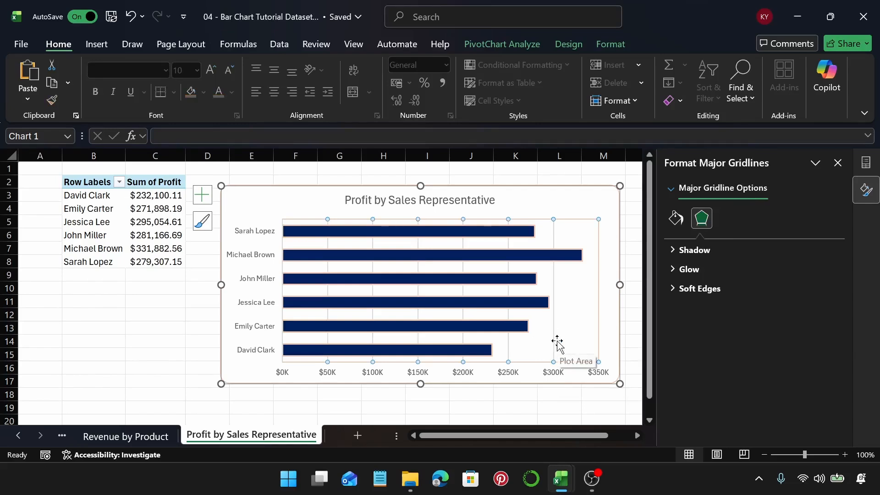
{"action": "key", "text": "Delete"}
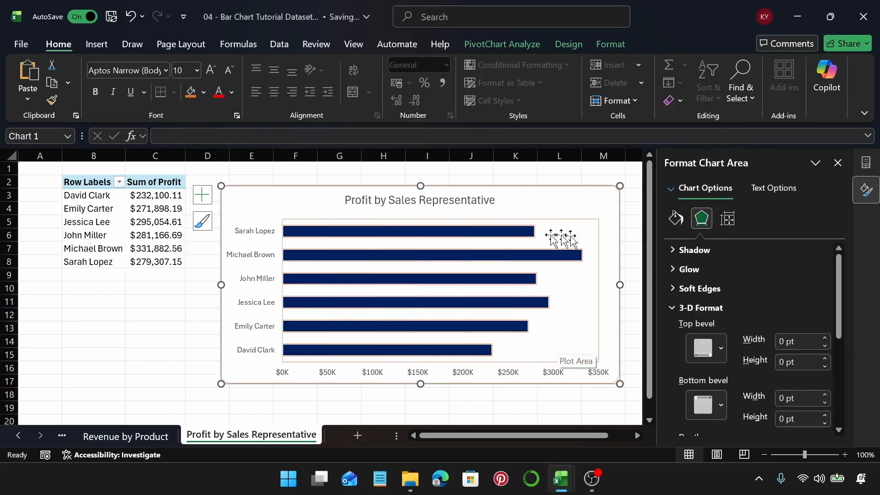
{"action": "mouse_move", "coordinate": [513, 265]}
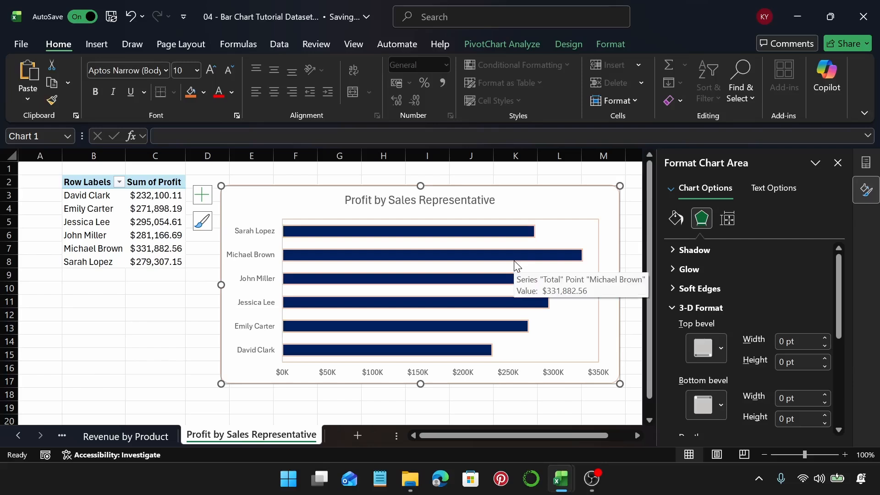
Step: Sort the PivotTable's Sum of Profit values from smallest to largest
{"action": "left_click", "coordinate": [153, 237]}
{"action": "right_click", "coordinate": [153, 237]}
{"action": "mouse_move", "coordinate": [231, 309]}
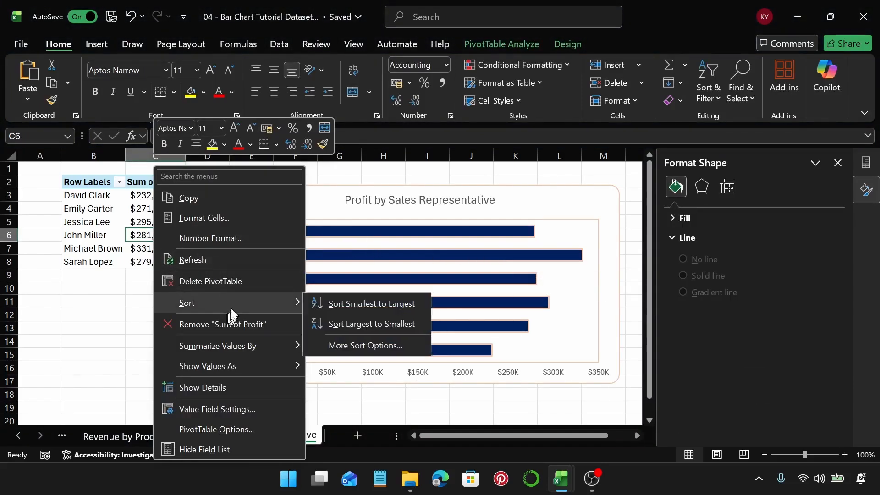
{"action": "left_click", "coordinate": [367, 304]}
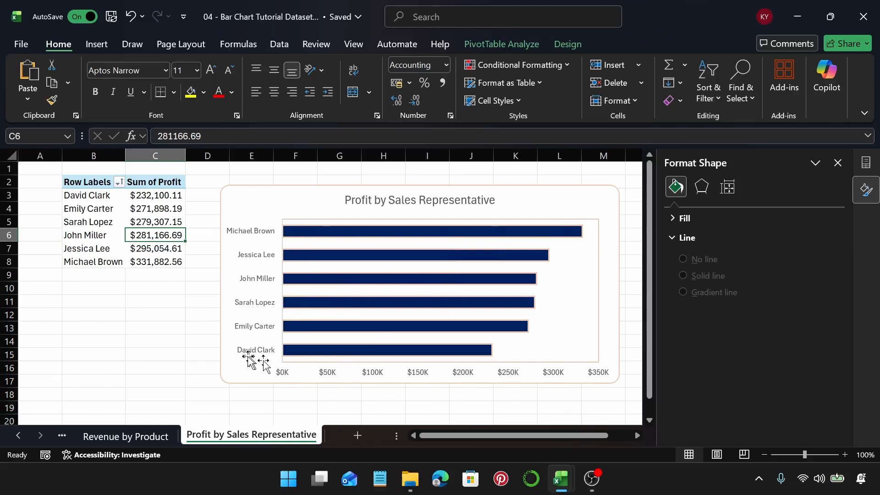
Step: Set the line of the chart's vertical category axis to No line
{"action": "left_click", "coordinate": [257, 327]}
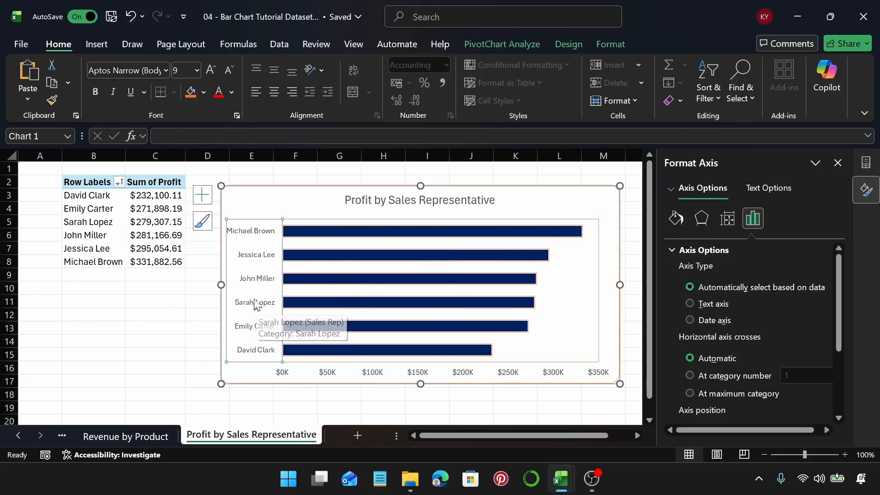
{"action": "left_click", "coordinate": [678, 220]}
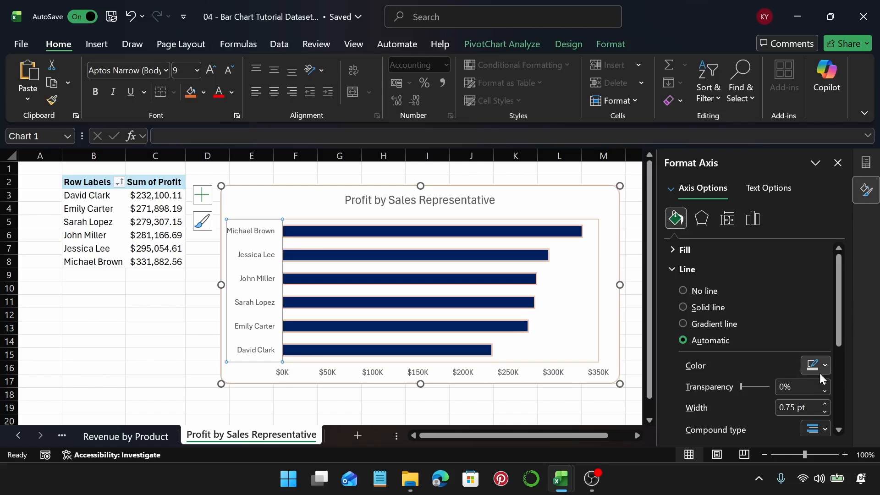
{"action": "left_click", "coordinate": [684, 291]}
{"action": "left_click", "coordinate": [575, 211]}
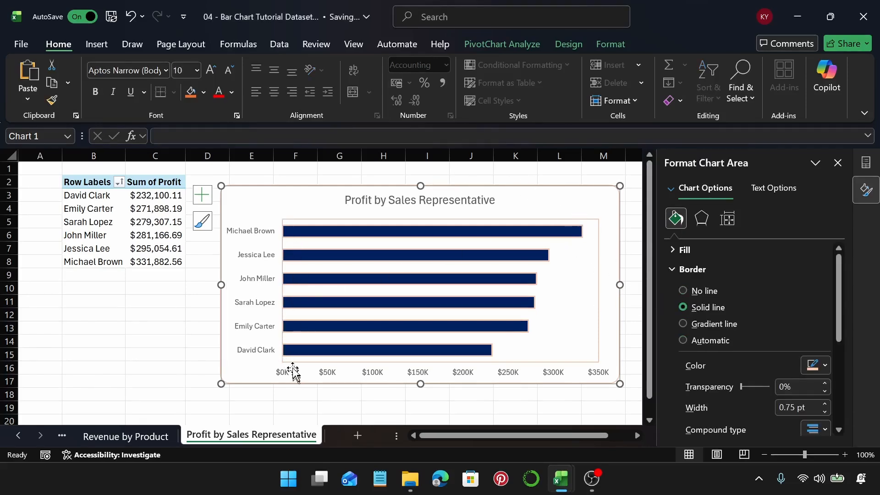
Step: Try a solid line on the chart's vertical category axis
{"action": "left_click", "coordinate": [587, 302]}
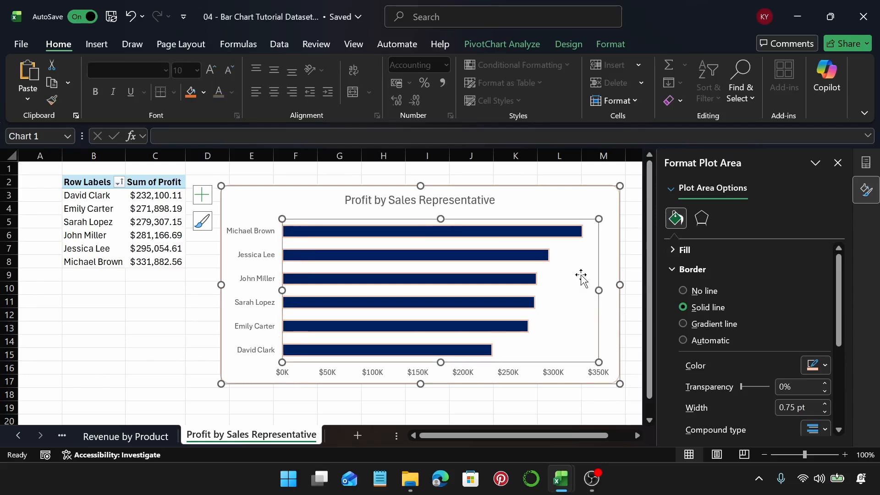
{"action": "left_click", "coordinate": [256, 259]}
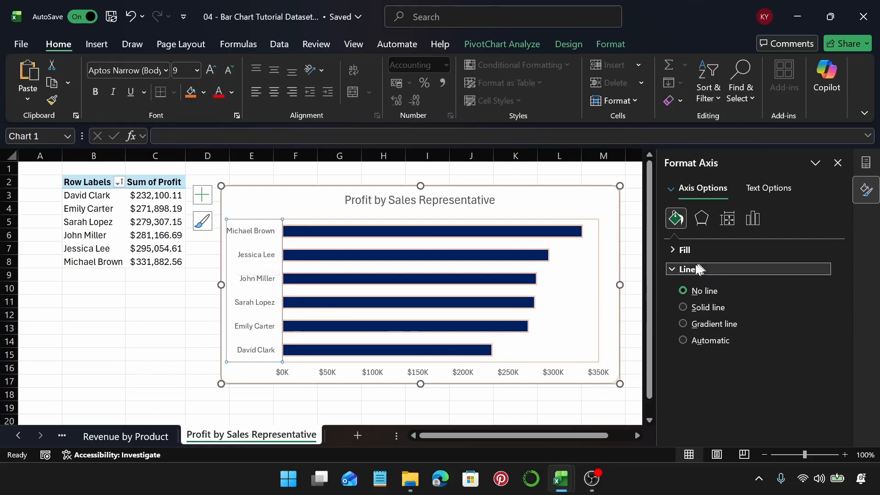
{"action": "left_click", "coordinate": [684, 307]}
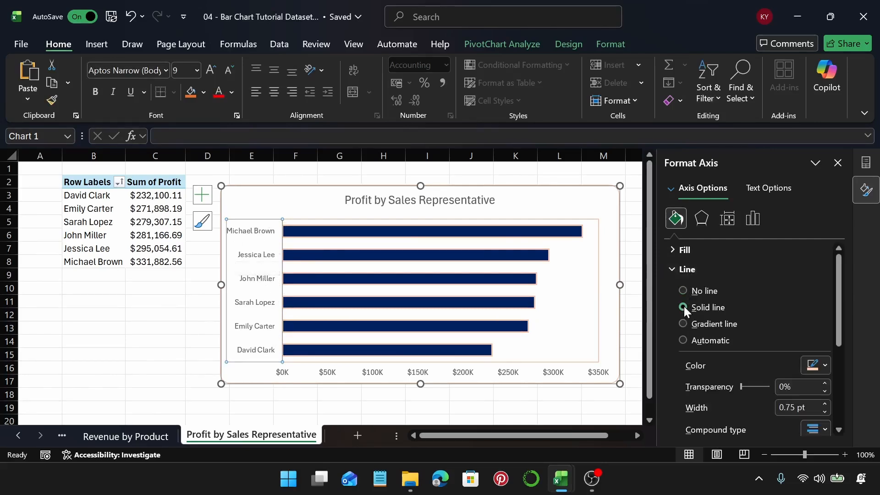
Step: Try the chart area without a border line and undo that change
{"action": "left_click", "coordinate": [550, 205]}
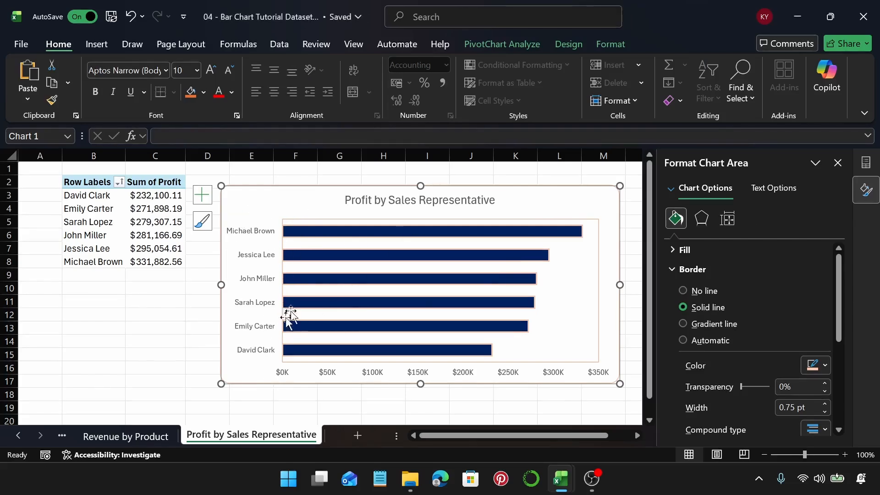
{"action": "left_click", "coordinate": [683, 292]}
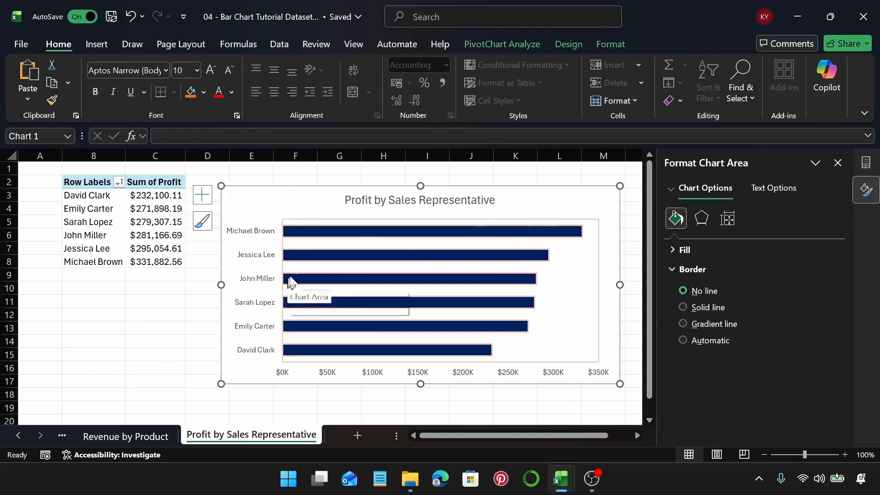
{"action": "key", "text": "ctrl+z"}
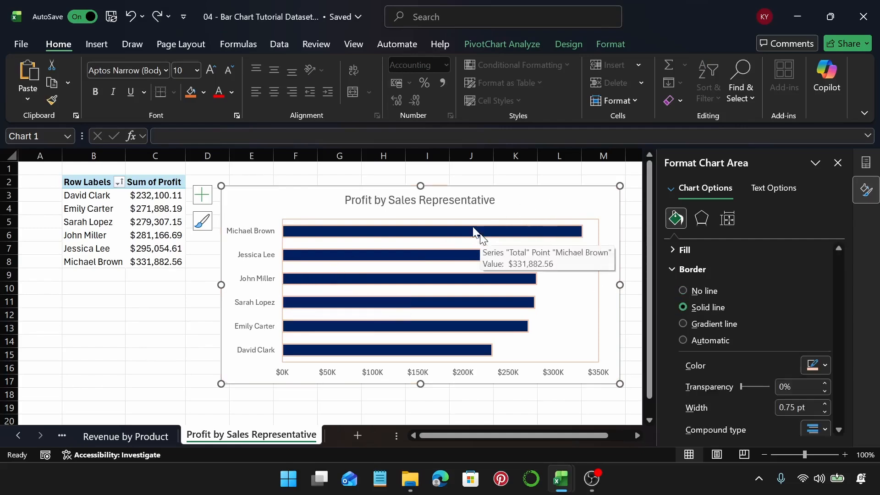
Step: Remove the line from the vertical category axis again, leaving the chart area's border in place
{"action": "left_click", "coordinate": [254, 242]}
{"action": "left_click", "coordinate": [684, 291]}
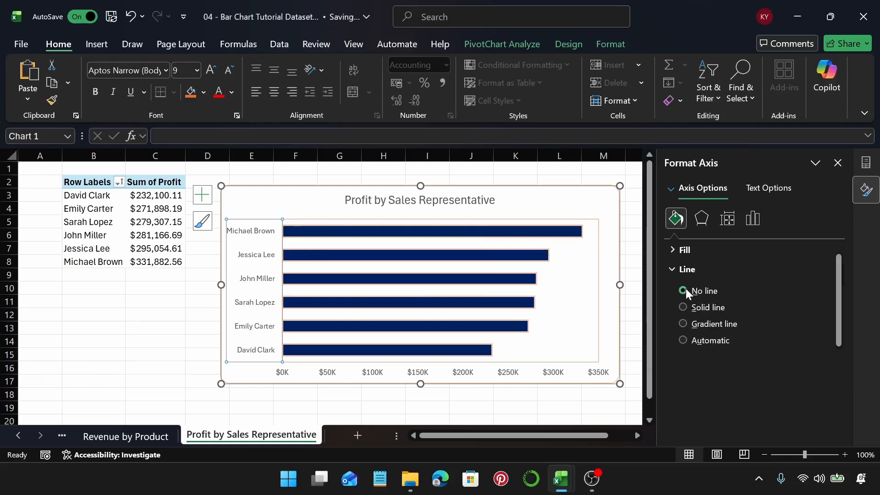
{"action": "left_click", "coordinate": [543, 203]}
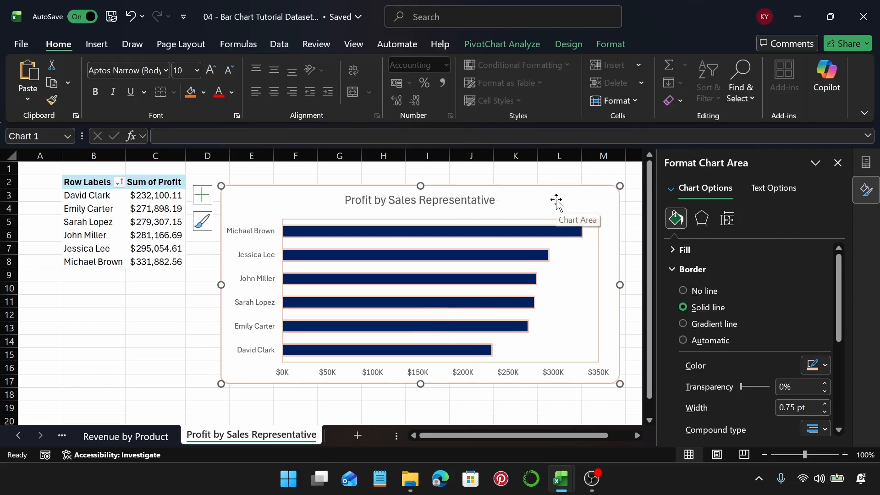
Step: Set the text fill color of the whole chart to solid black
{"action": "left_click", "coordinate": [789, 188]}
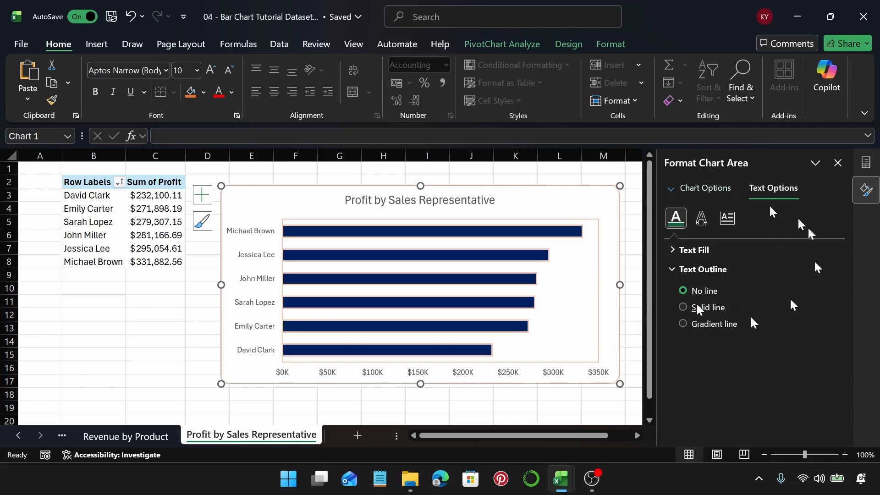
{"action": "left_click", "coordinate": [696, 252]}
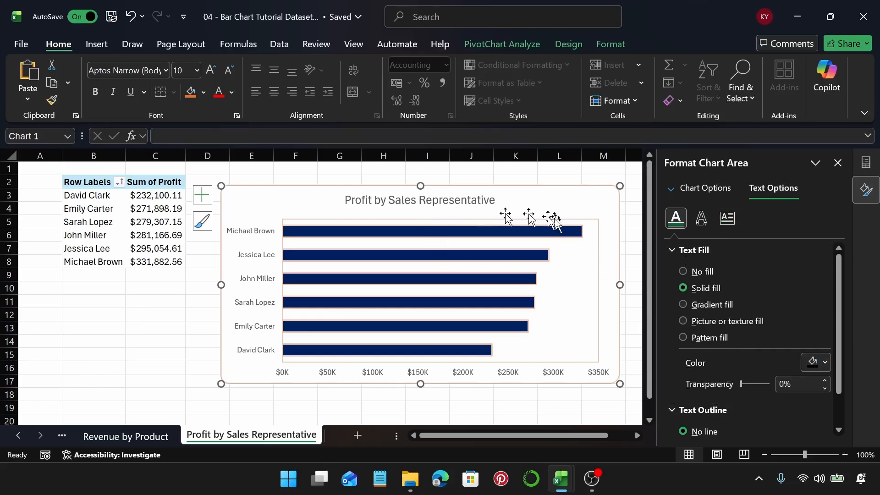
{"action": "left_click", "coordinate": [814, 363]}
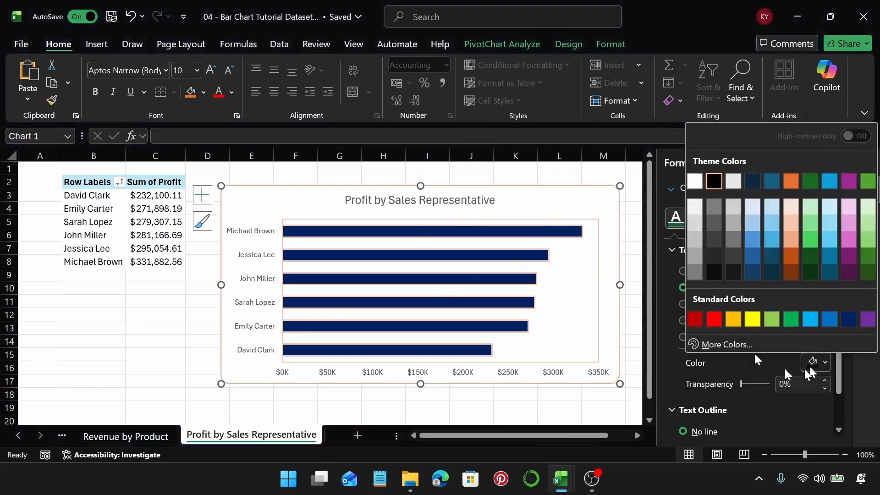
{"action": "left_click", "coordinate": [716, 181]}
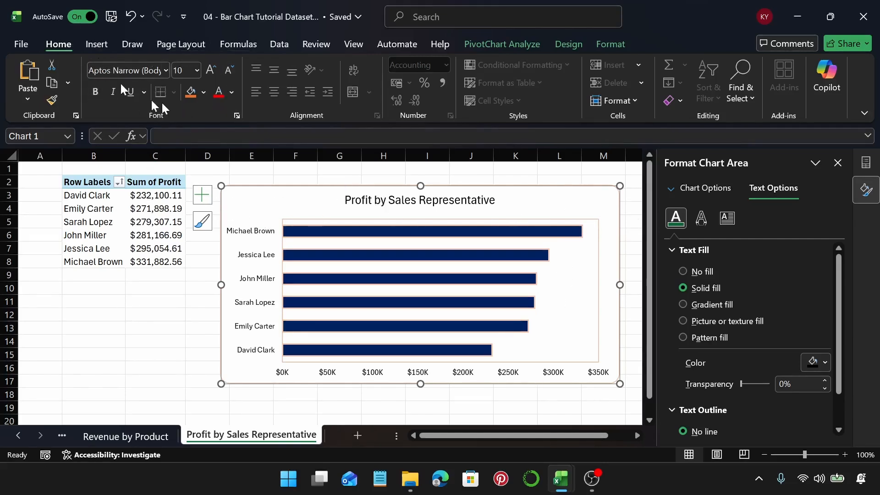
{"action": "left_click", "coordinate": [165, 70]}
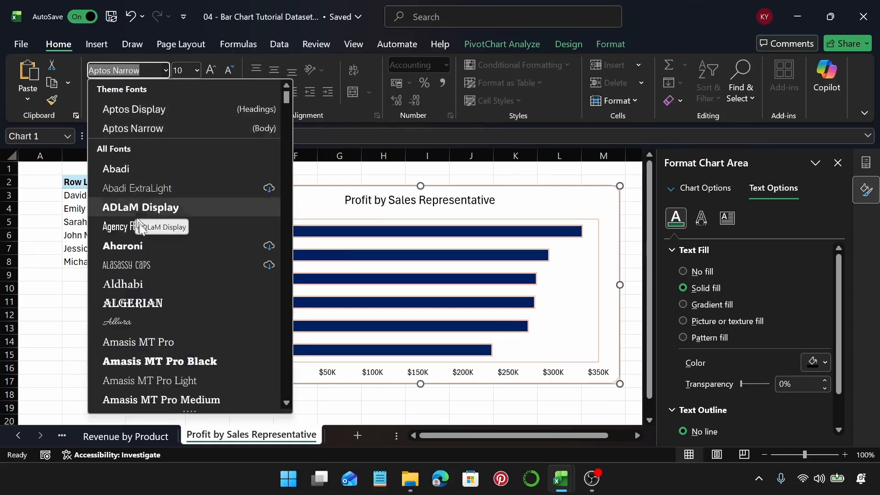
{"action": "scroll", "coordinate": [167, 274], "scroll_direction": "down", "scroll_amount": 3}
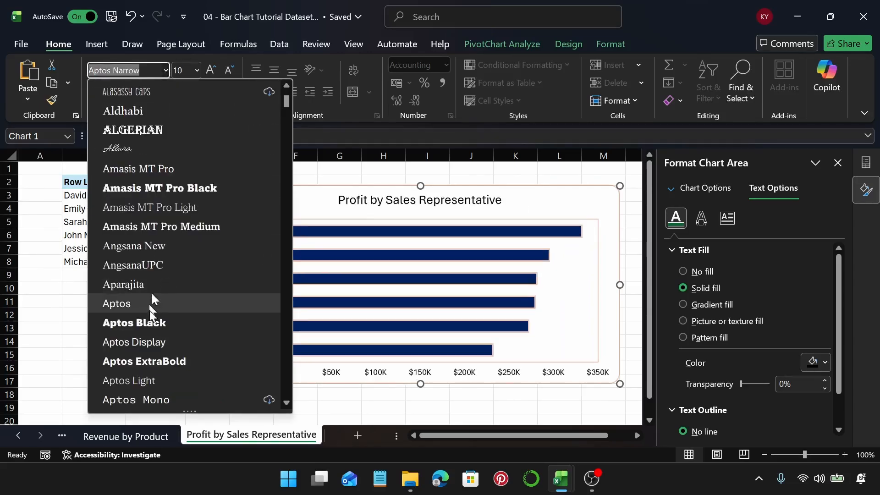
{"action": "scroll", "coordinate": [153, 325], "scroll_direction": "down", "scroll_amount": 5}
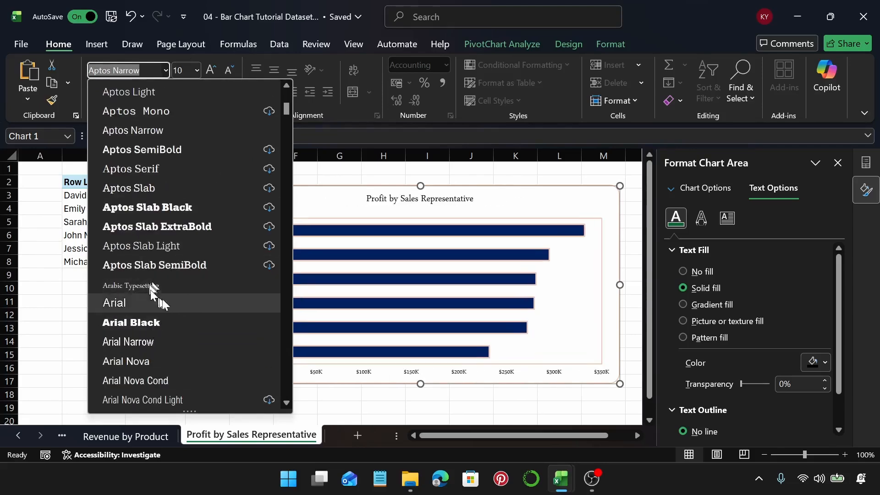
{"action": "left_click", "coordinate": [164, 68]}
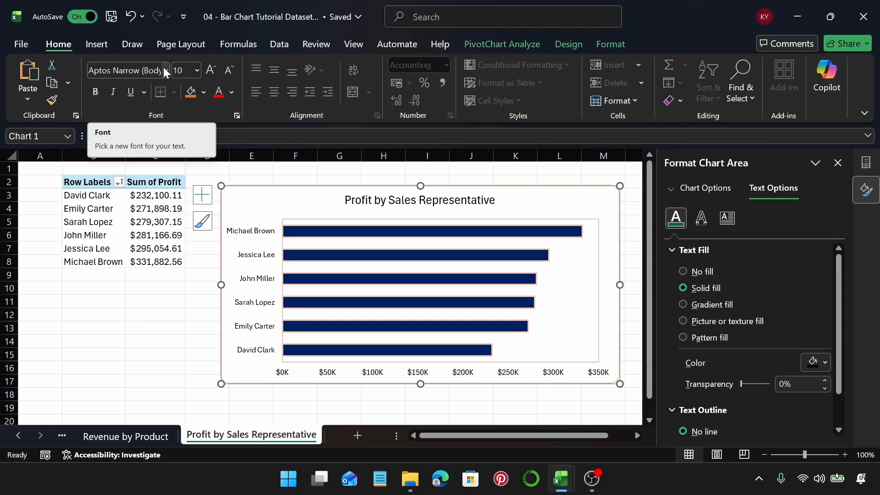
Step: Change the font of the vertical category axis labels to ADLaM Display
{"action": "left_click", "coordinate": [259, 233]}
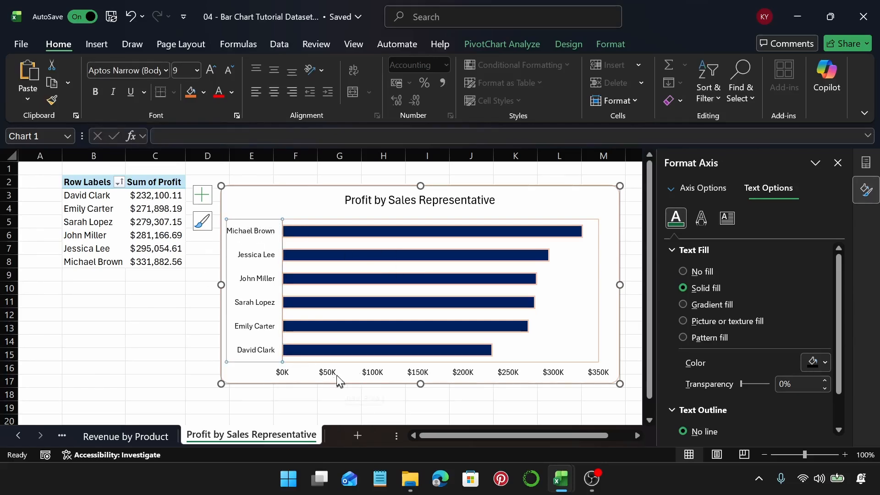
{"action": "left_click", "coordinate": [166, 69]}
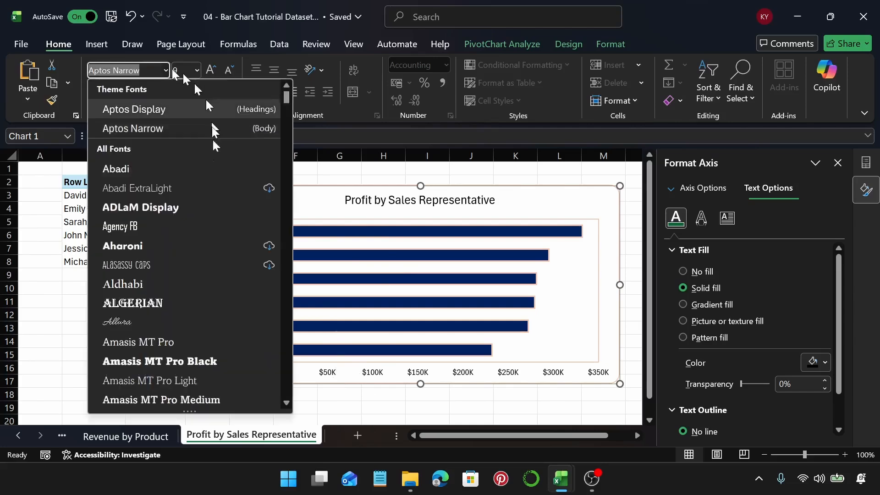
{"action": "left_click", "coordinate": [196, 206]}
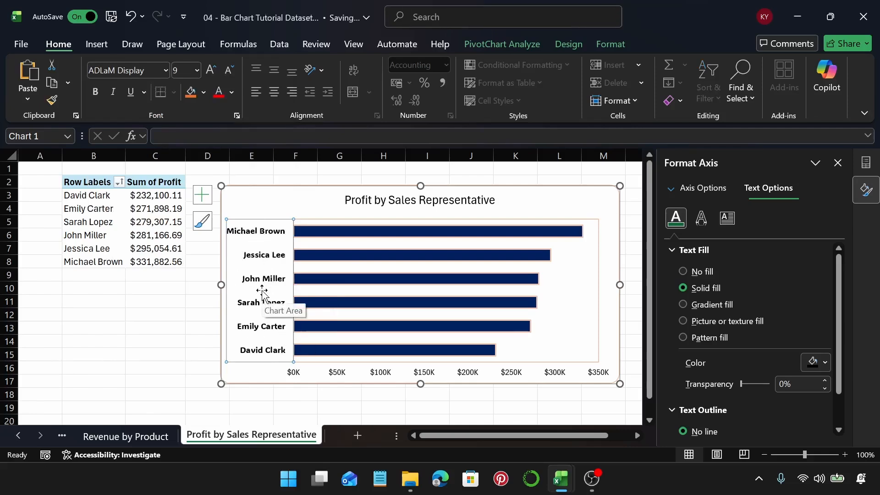
Step: Undo the last font change on the vertical category axis labels
{"action": "key", "text": "ctrl+z"}
{"action": "left_click", "coordinate": [314, 378]}
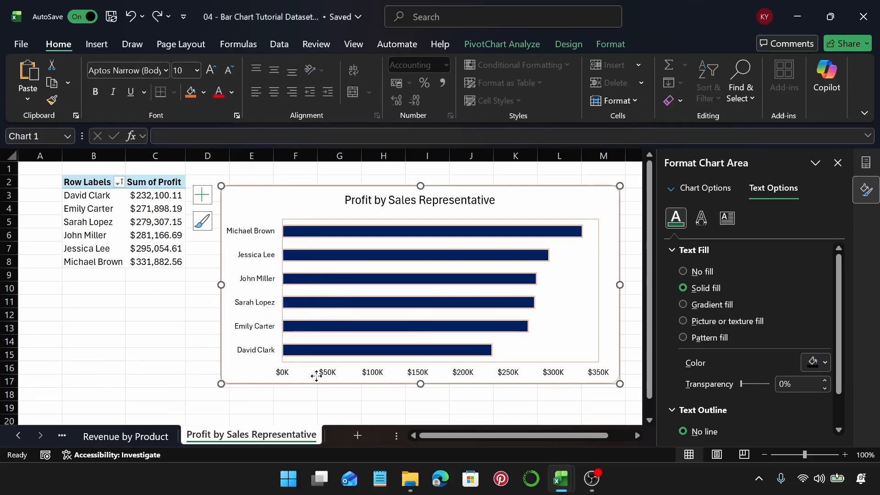
{"action": "left_click", "coordinate": [325, 378]}
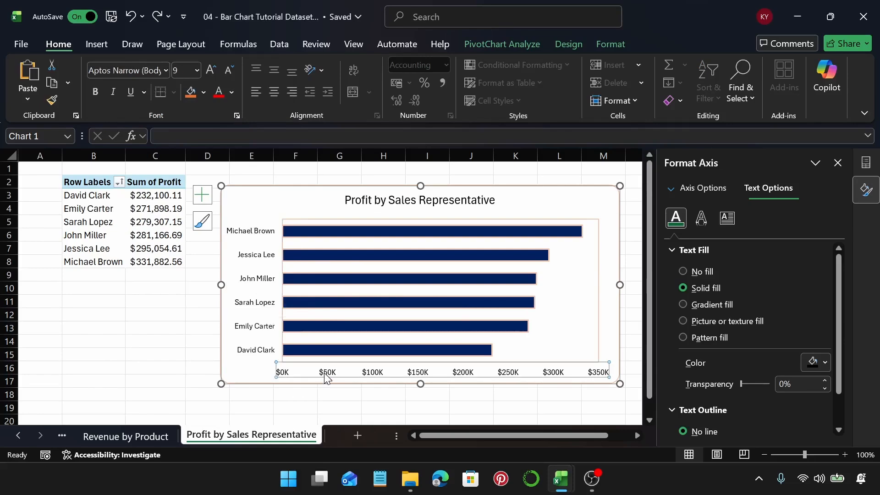
{"action": "left_click", "coordinate": [166, 70]}
{"action": "scroll", "coordinate": [202, 321], "scroll_direction": "down", "scroll_amount": 6}
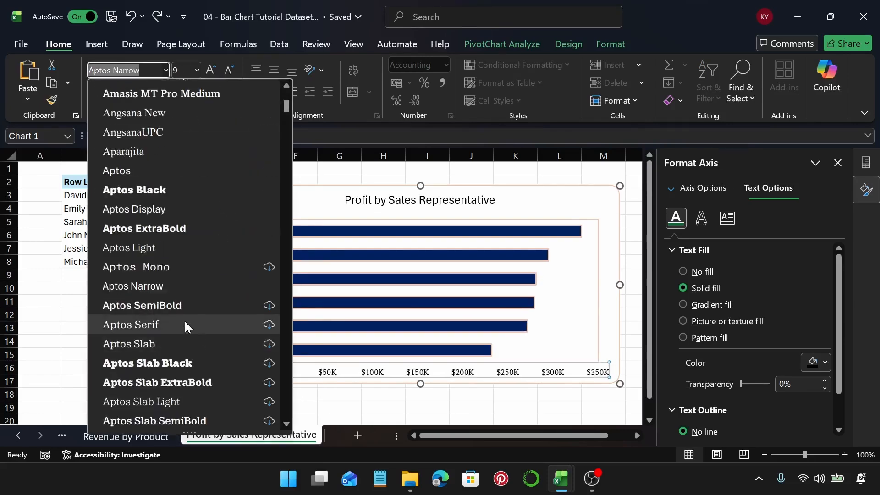
{"action": "left_click", "coordinate": [394, 200]}
{"action": "left_click", "coordinate": [394, 201]}
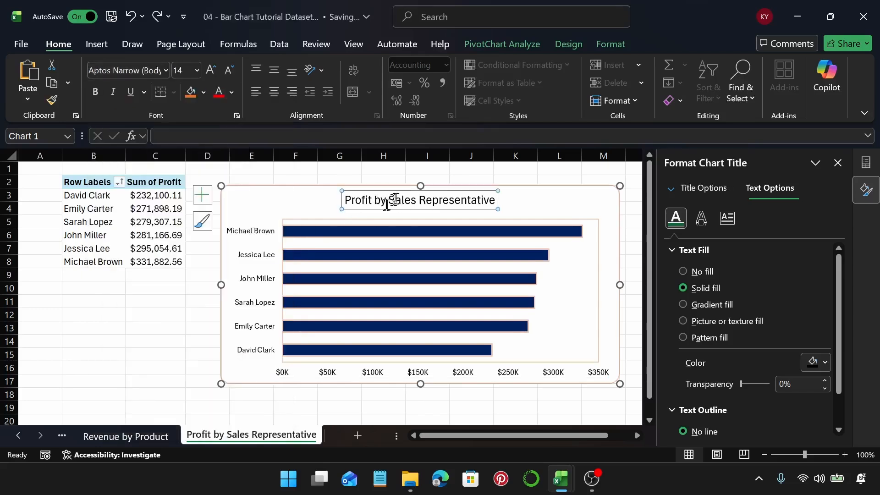
Step: Set the font color of all text in the Profit by Sales Representative chart to the standard dark blue
{"action": "left_click", "coordinate": [262, 198]}
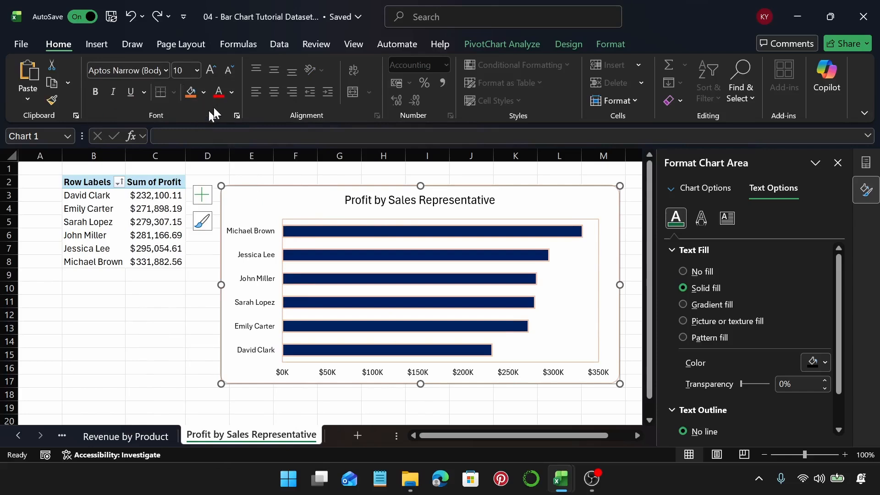
{"action": "left_click", "coordinate": [232, 92]}
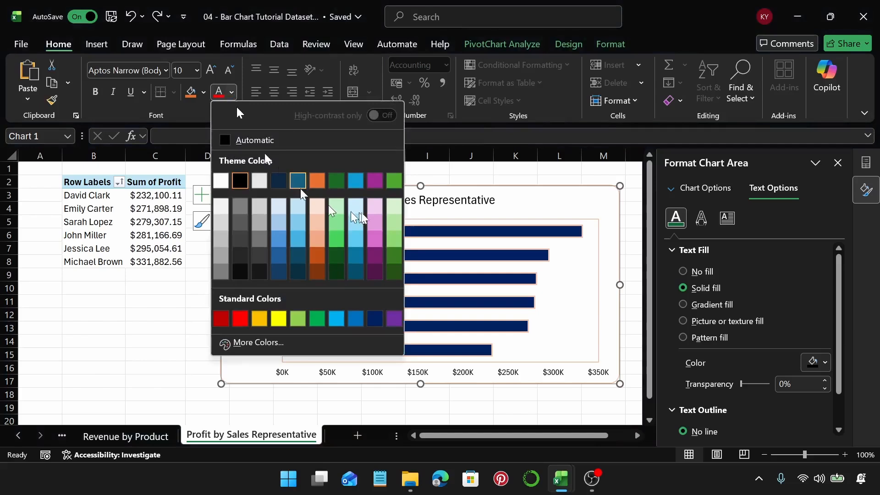
{"action": "left_click", "coordinate": [376, 318]}
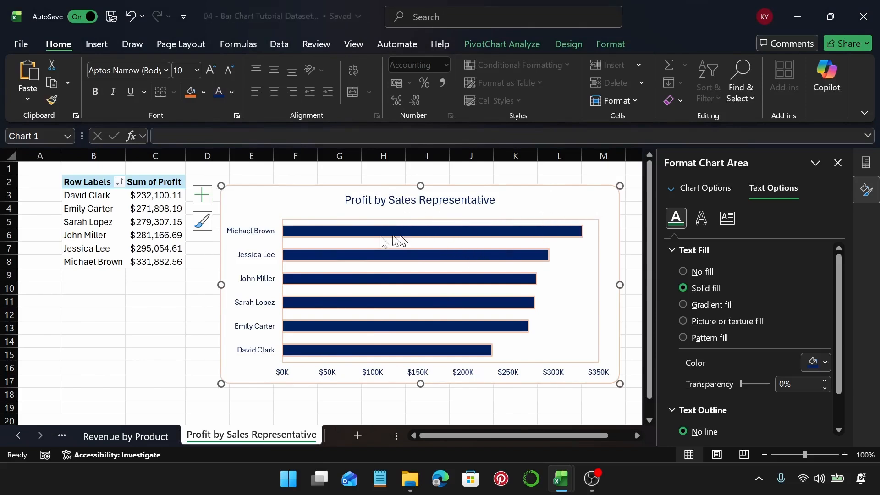
{"action": "mouse_move", "coordinate": [453, 239]}
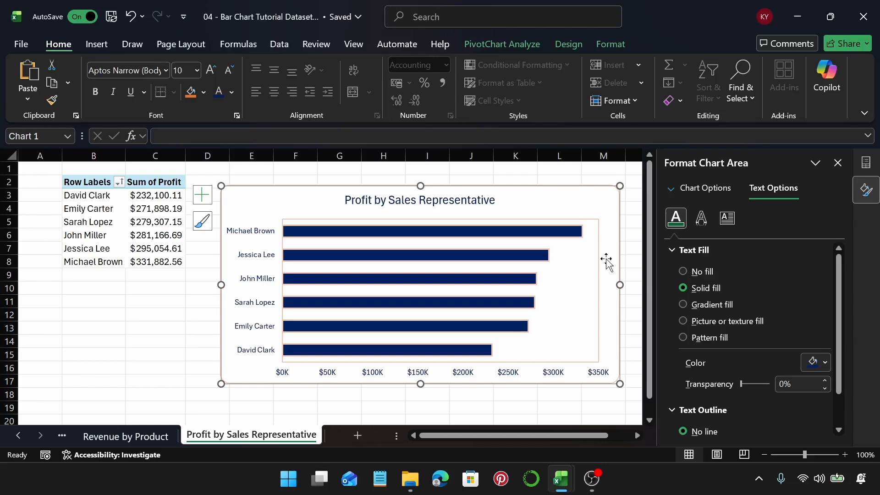
Step: Add a new worksheet and insert a PivotTable based on Table1 at cell B2 of that sheet
{"action": "left_click", "coordinate": [358, 435]}
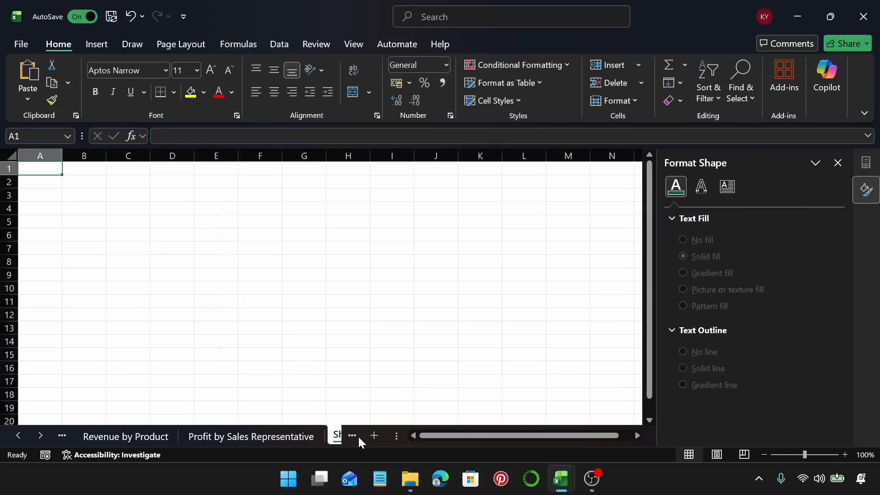
{"action": "left_click", "coordinate": [82, 186]}
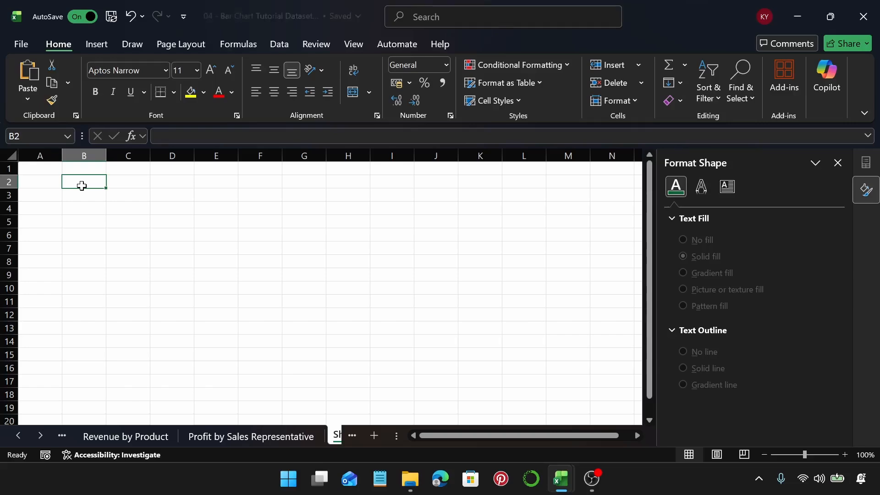
{"action": "left_click", "coordinate": [98, 46]}
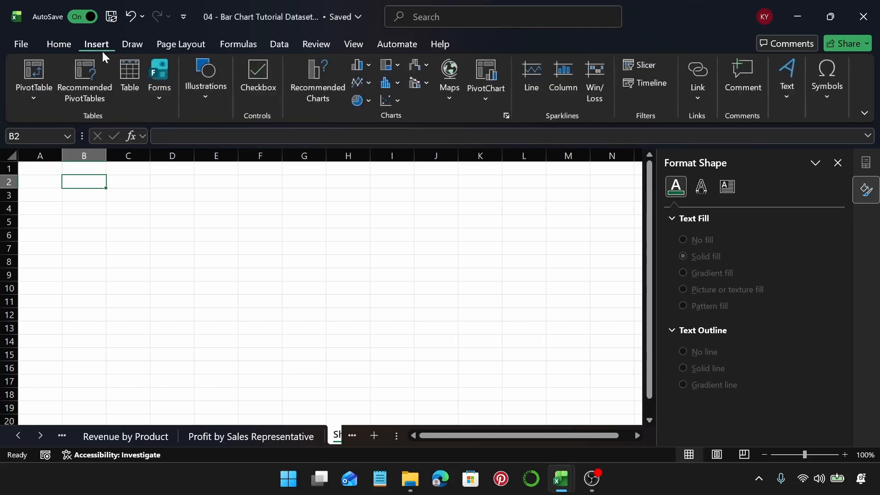
{"action": "left_click", "coordinate": [42, 70]}
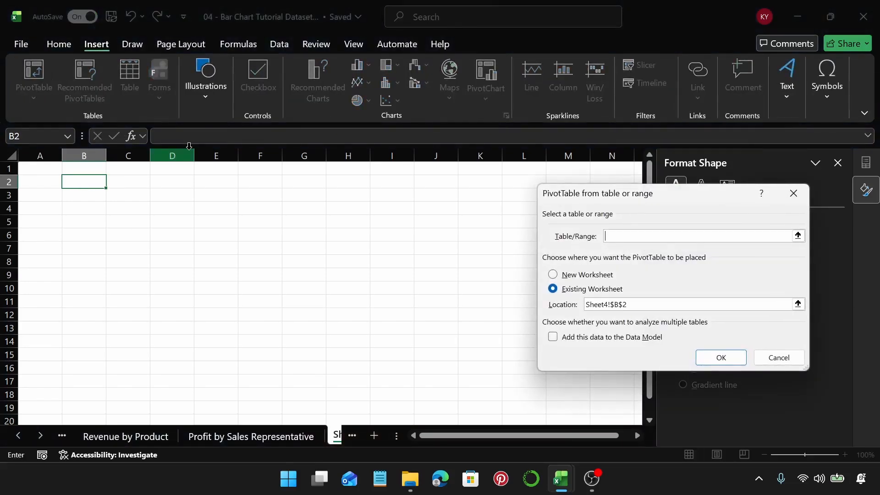
{"action": "type", "text": "Table1"}
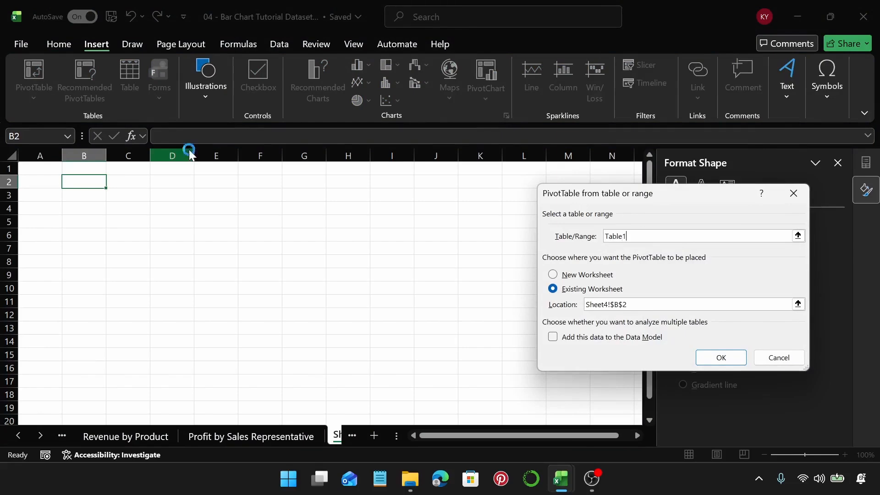
{"action": "key", "text": "Return"}
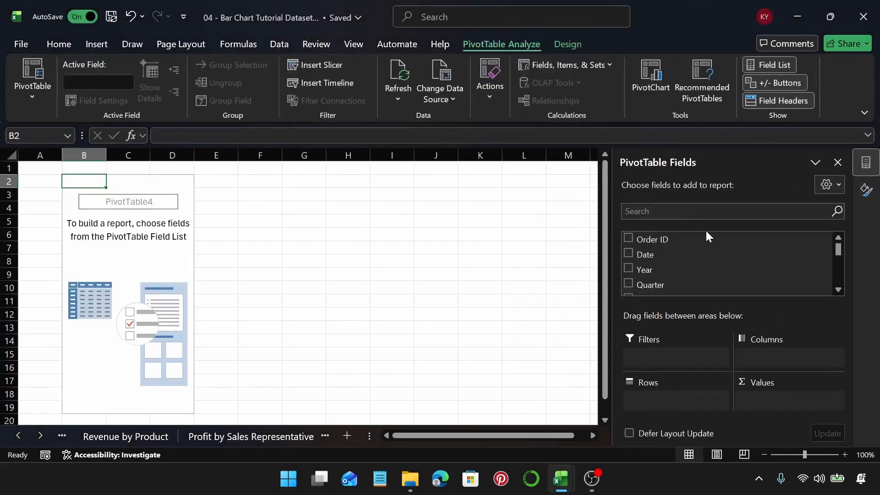
Step: Lay out the empty pivot table with Brand as the row field and Region as the column field
{"action": "scroll", "coordinate": [793, 250], "scroll_direction": "down", "scroll_amount": 3}
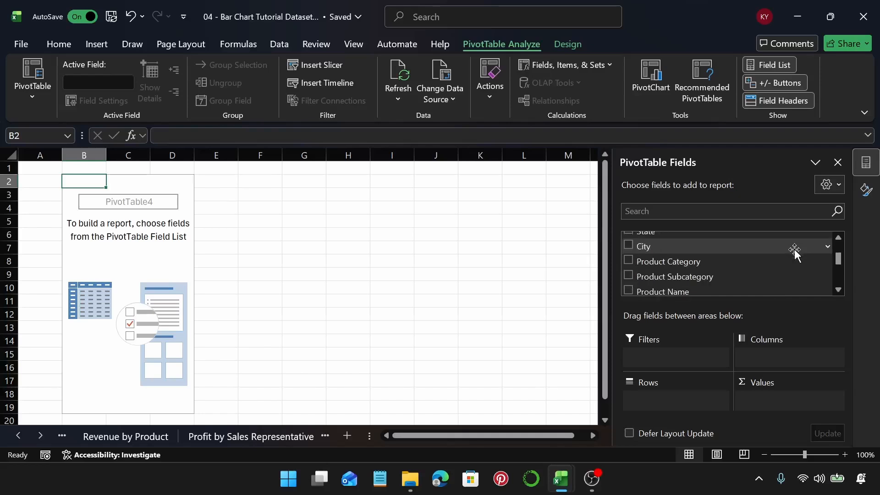
{"action": "scroll", "coordinate": [795, 251], "scroll_direction": "down", "scroll_amount": 3}
{"action": "left_click_drag", "start_coordinate": [703, 238], "coordinate": [693, 402]}
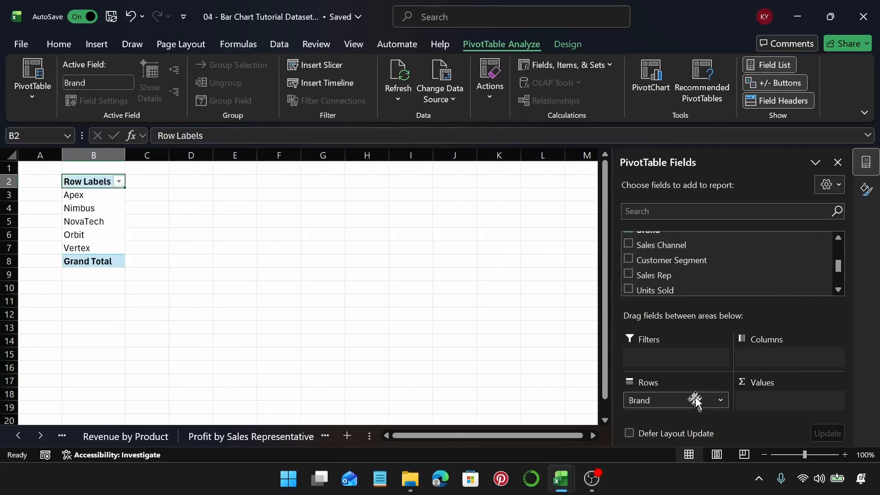
{"action": "scroll", "coordinate": [753, 259], "scroll_direction": "down", "scroll_amount": 3}
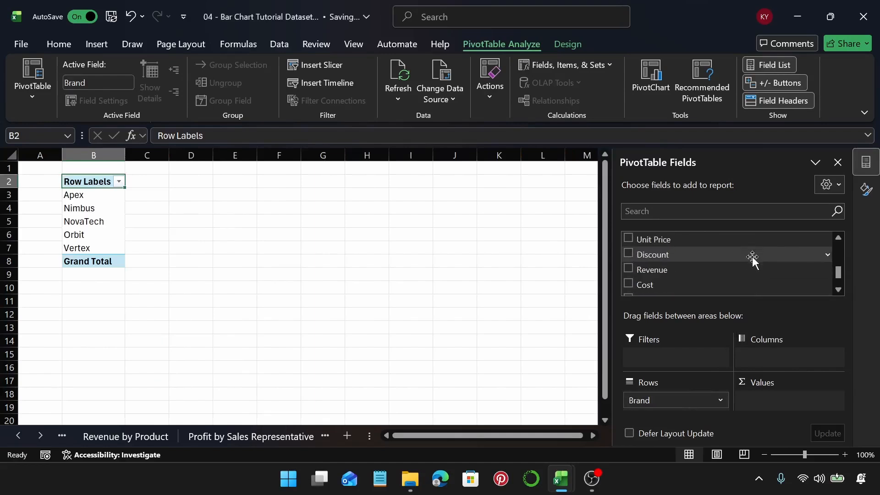
{"action": "scroll", "coordinate": [753, 259], "scroll_direction": "down", "scroll_amount": 1}
{"action": "scroll", "coordinate": [752, 256], "scroll_direction": "up", "scroll_amount": 5}
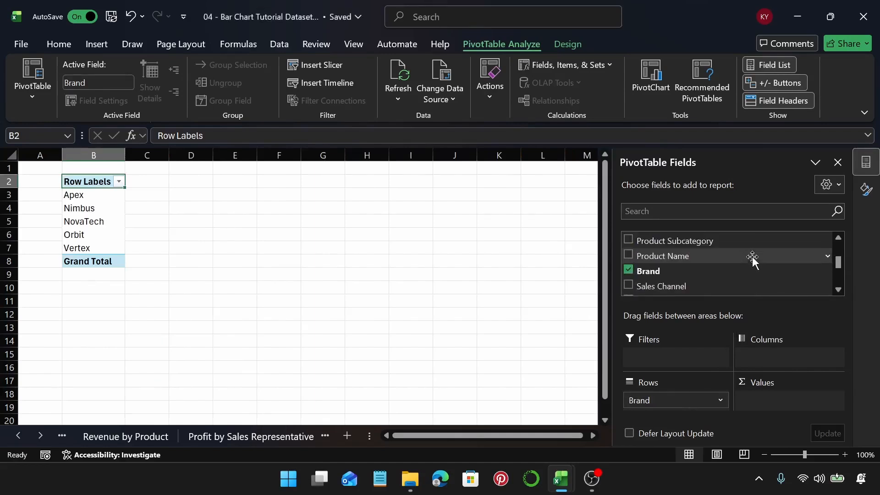
{"action": "left_click_drag", "start_coordinate": [668, 279], "coordinate": [786, 353]}
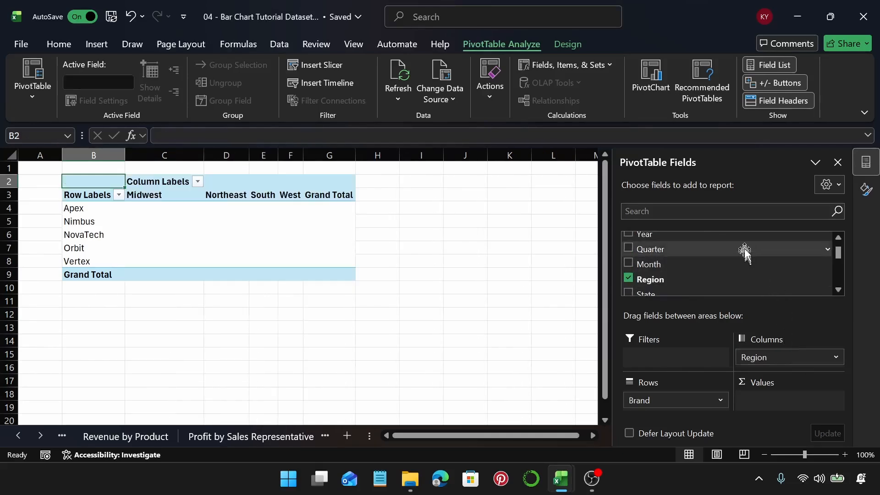
Step: Add Units Sold to the pivot table as the summed values field
{"action": "scroll", "coordinate": [743, 250], "scroll_direction": "down", "scroll_amount": 3}
{"action": "scroll", "coordinate": [744, 250], "scroll_direction": "down", "scroll_amount": 2}
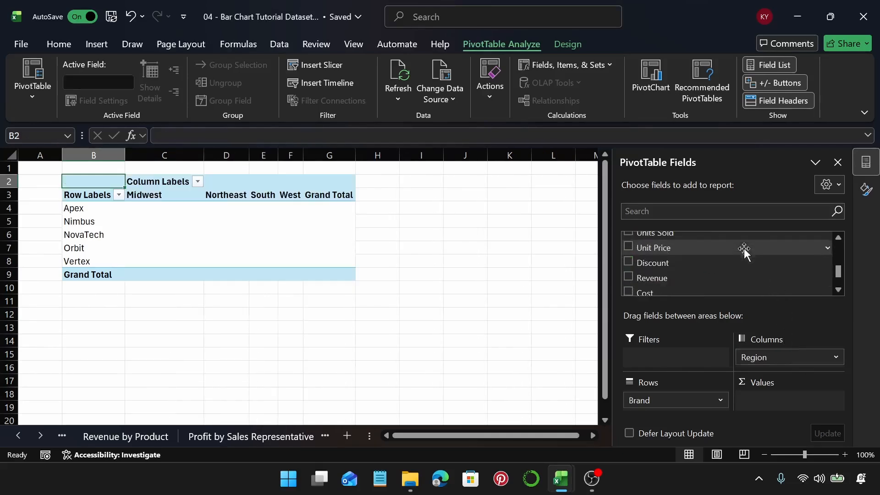
{"action": "scroll", "coordinate": [706, 243], "scroll_direction": "up", "scroll_amount": 1}
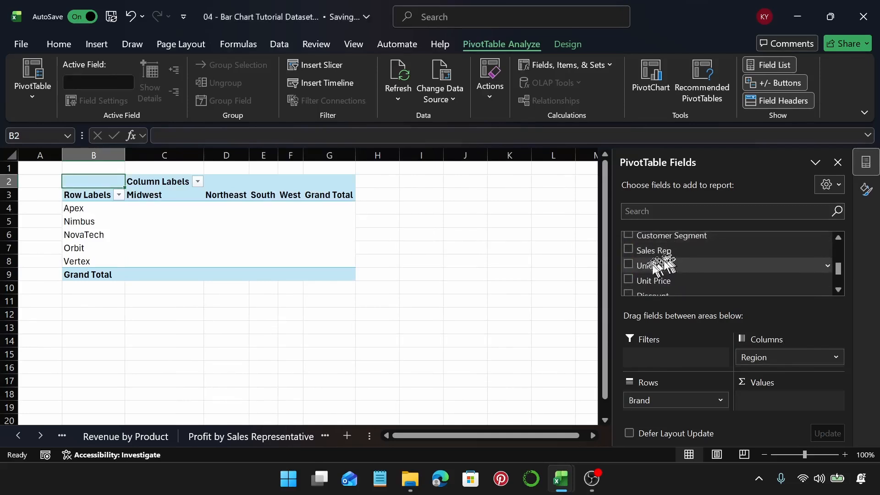
{"action": "left_click_drag", "start_coordinate": [651, 266], "coordinate": [763, 396]}
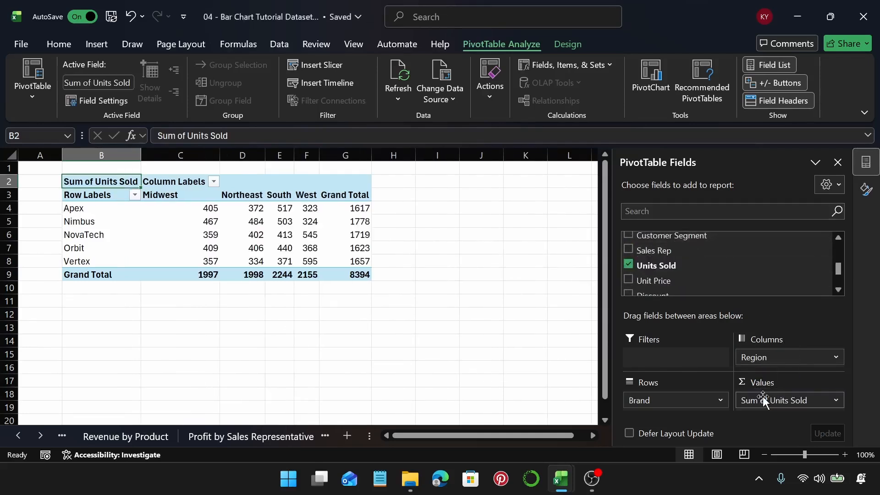
Step: Insert a clustered bar PivotChart from the pivot table and move it to the right and slightly down
{"action": "left_click", "coordinate": [252, 235]}
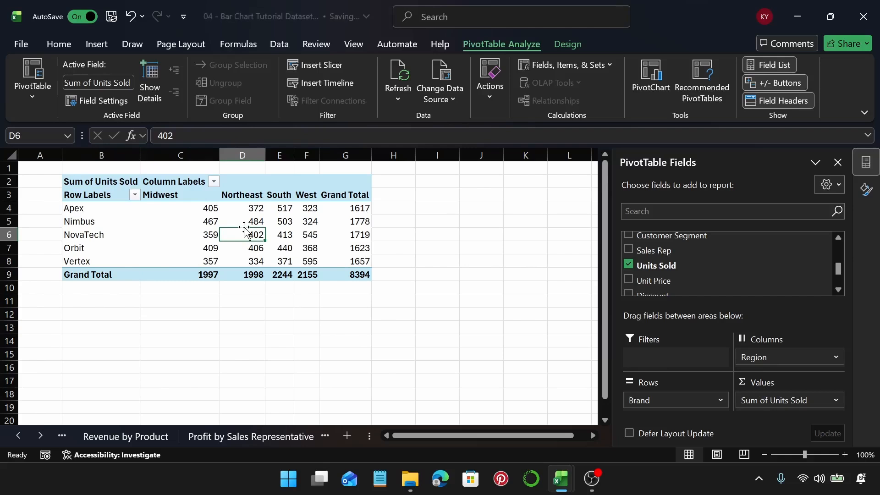
{"action": "left_click", "coordinate": [98, 45]}
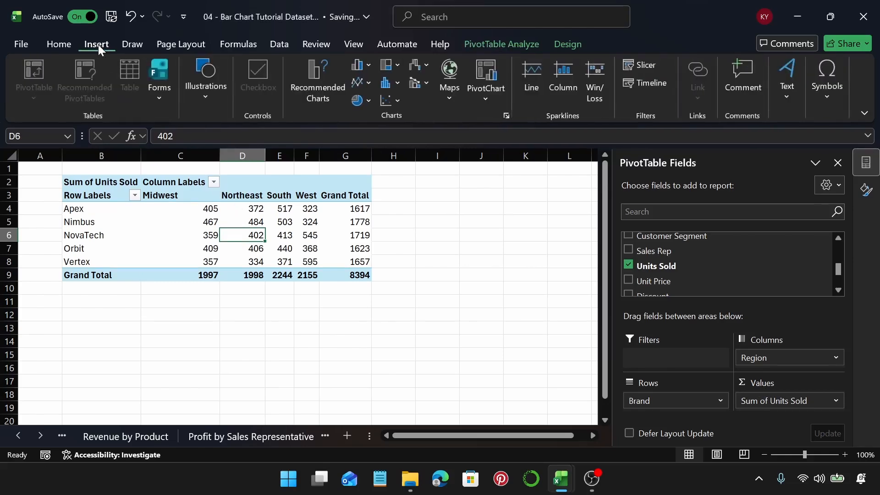
{"action": "left_click", "coordinate": [323, 91]}
{"action": "left_click", "coordinate": [271, 161]}
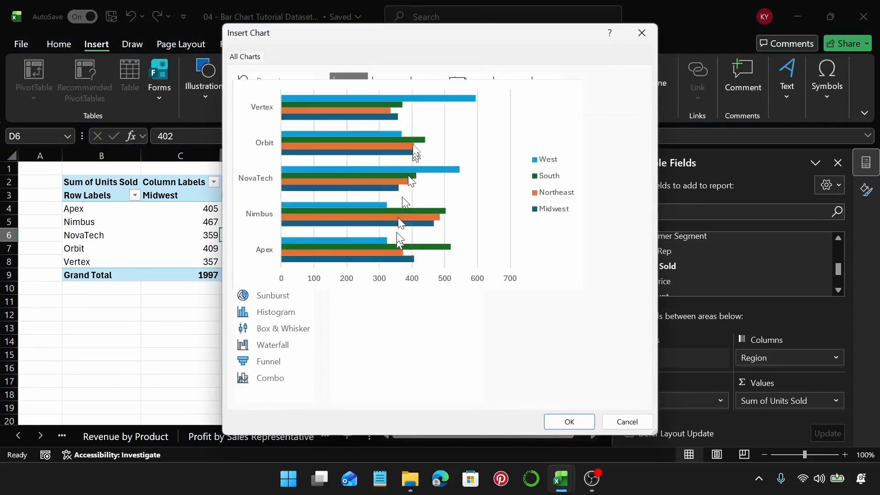
{"action": "left_click", "coordinate": [555, 422]}
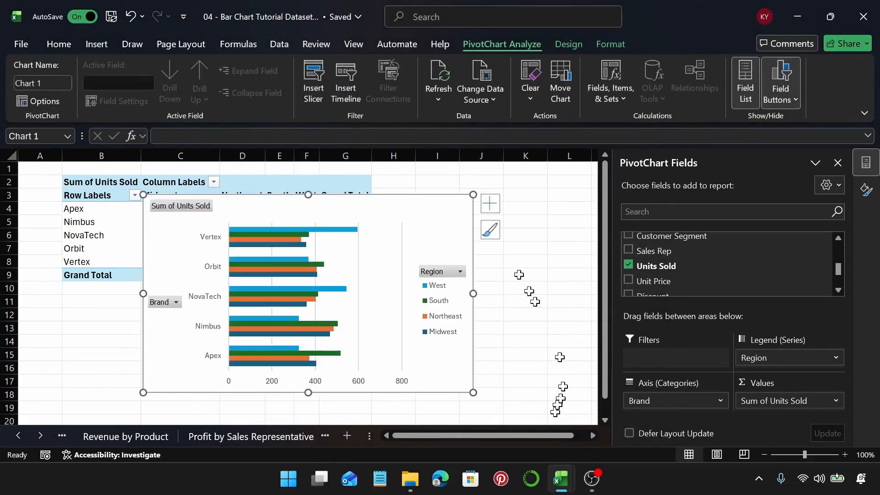
{"action": "left_click_drag", "start_coordinate": [440, 228], "coordinate": [520, 243]}
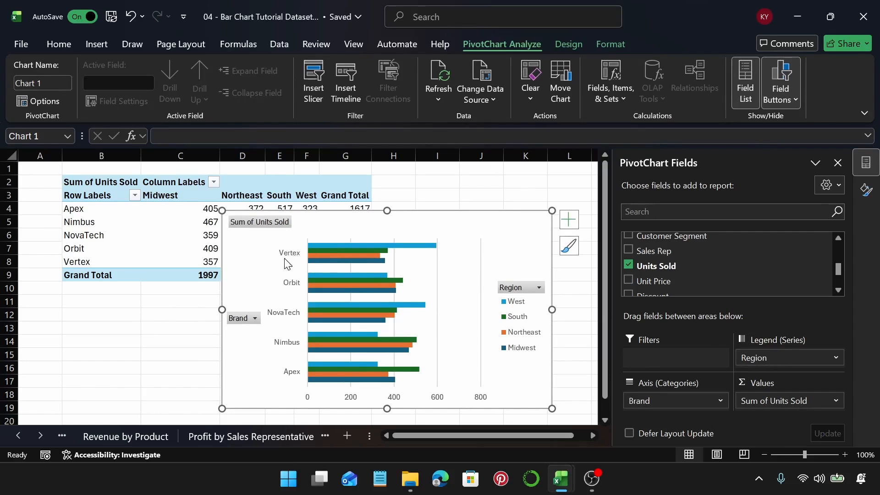
Step: Try removing the Region field from the chart's legend series, and undo the removal
{"action": "mouse_move", "coordinate": [347, 241]}
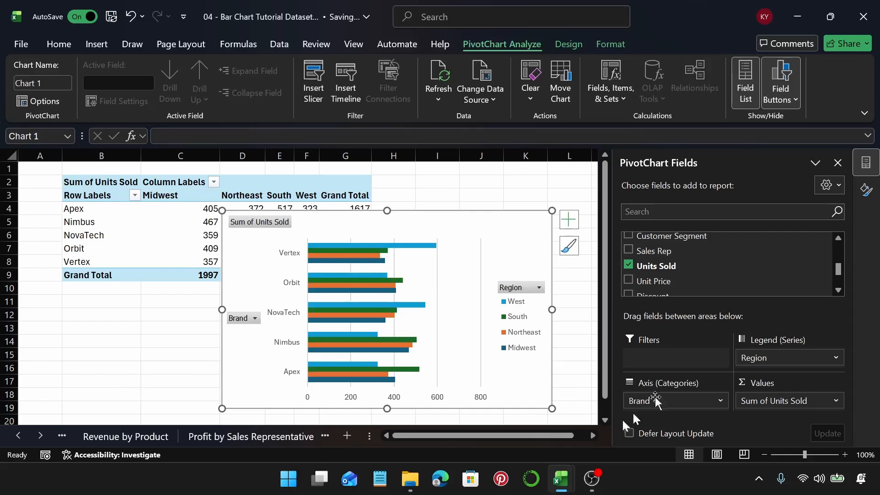
{"action": "left_click_drag", "start_coordinate": [770, 359], "coordinate": [510, 196]}
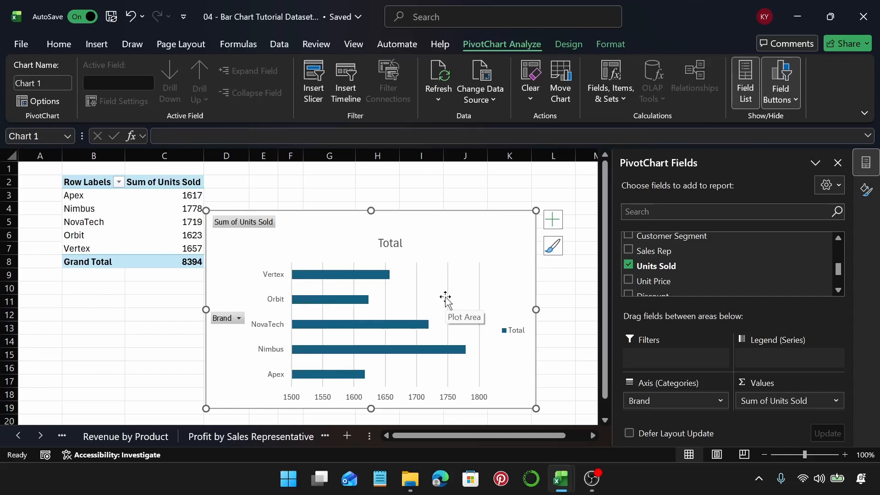
{"action": "key", "text": "ctrl+z"}
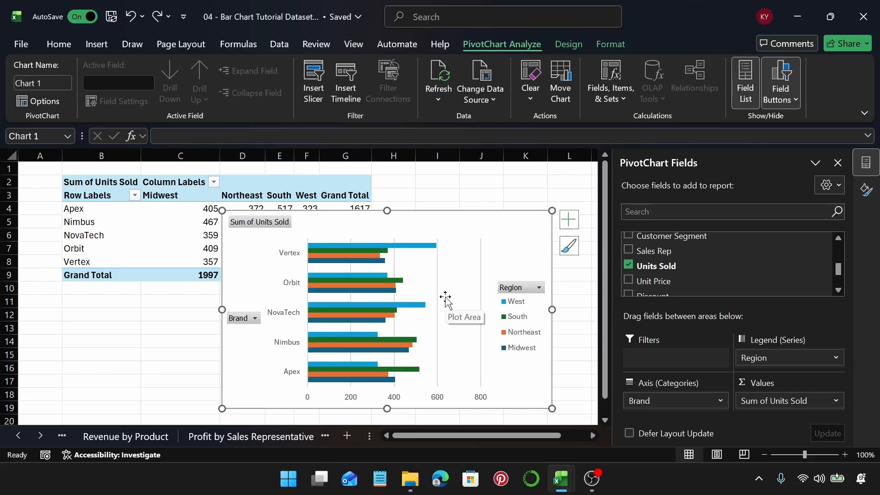
Step: Hide all field buttons on the bar chart and add a chart title element
{"action": "right_click", "coordinate": [276, 223]}
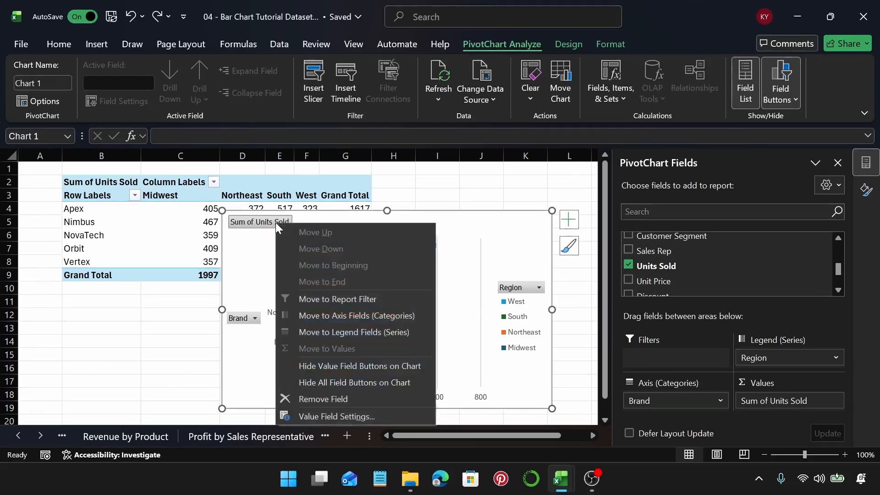
{"action": "left_click", "coordinate": [345, 381]}
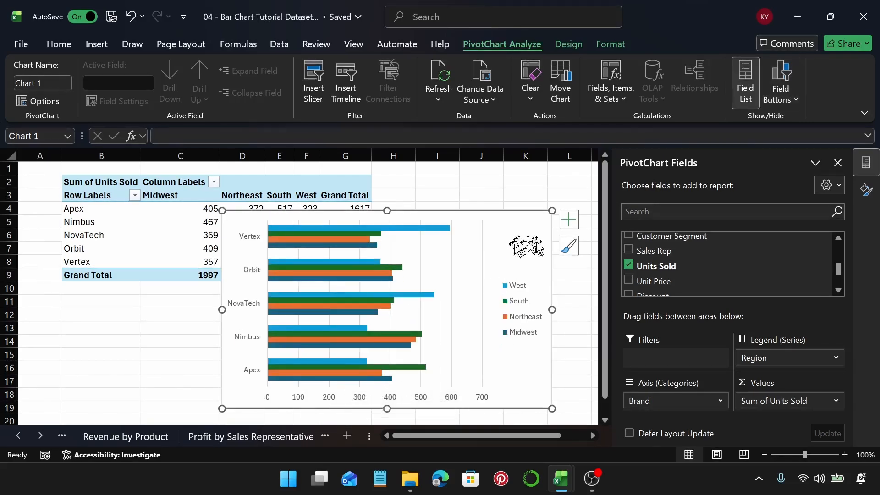
{"action": "left_click", "coordinate": [569, 219]}
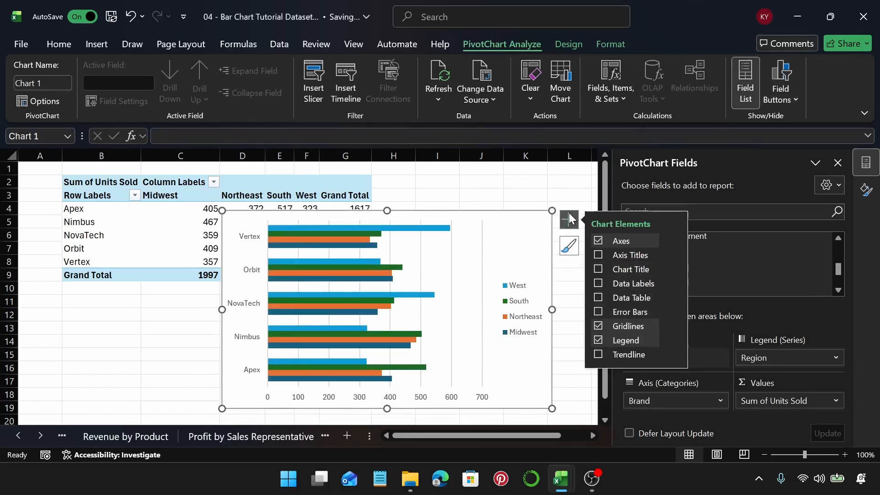
{"action": "left_click", "coordinate": [598, 269]}
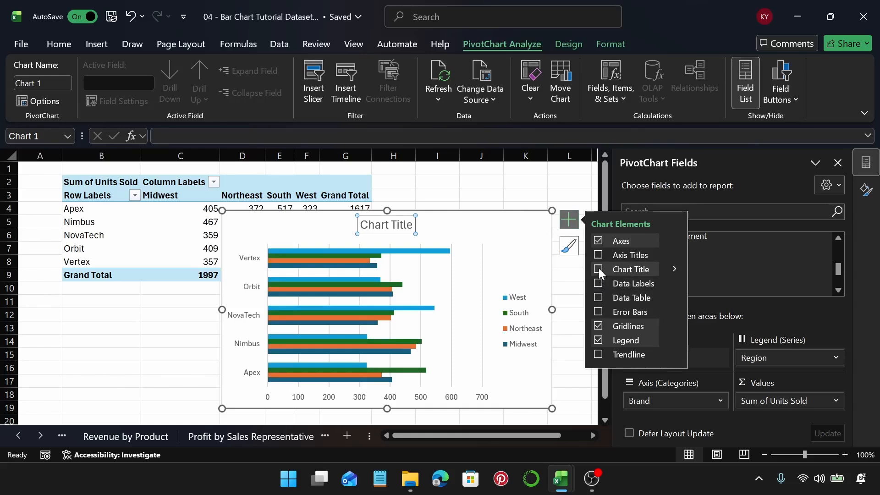
Step: Change the chart title text to "Units Sold by Brand and Region"
{"action": "left_click", "coordinate": [385, 225]}
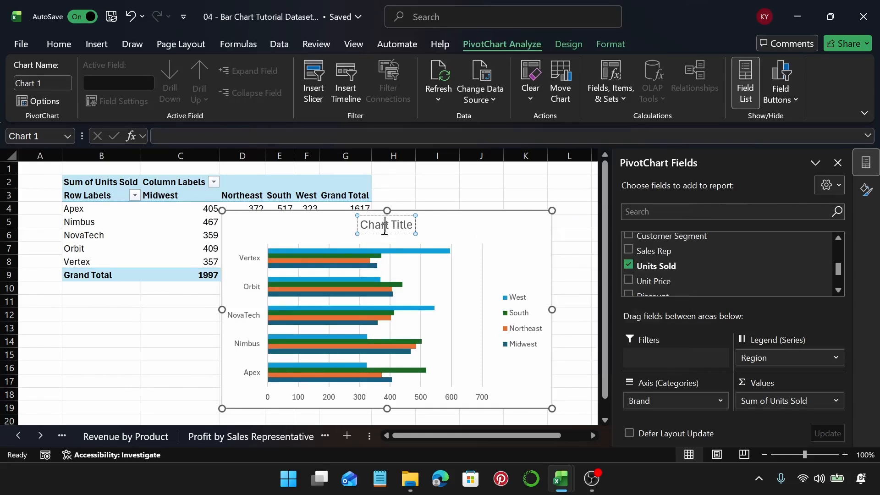
{"action": "triple_click", "coordinate": [385, 228]}
{"action": "type", "text": "Units S"}
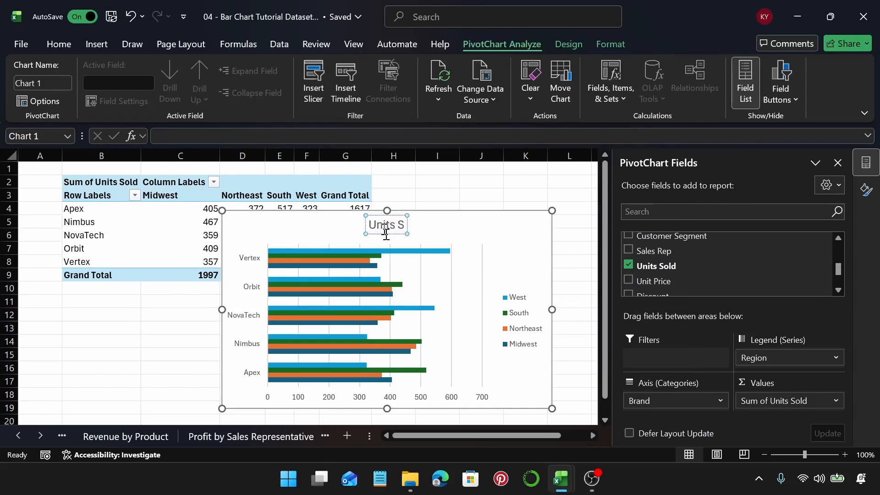
{"action": "type", "text": "old by "}
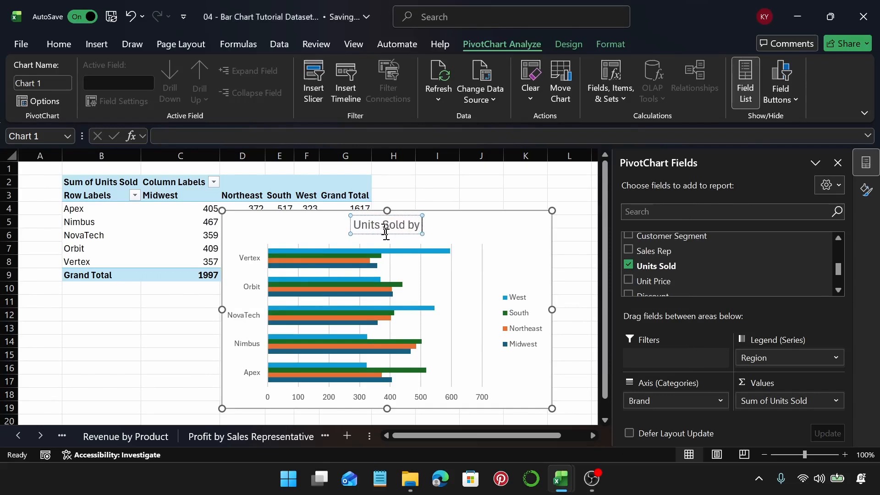
{"action": "type", "text": "Brand"}
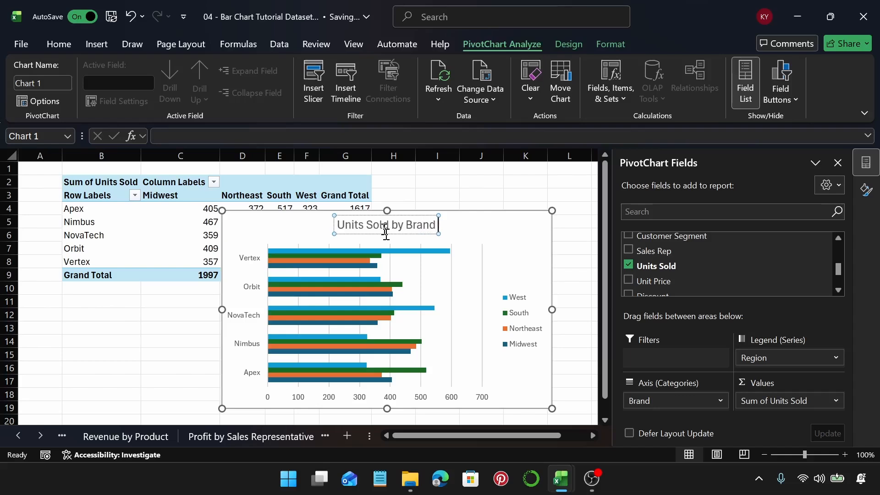
{"action": "type", "text": " and Reg"}
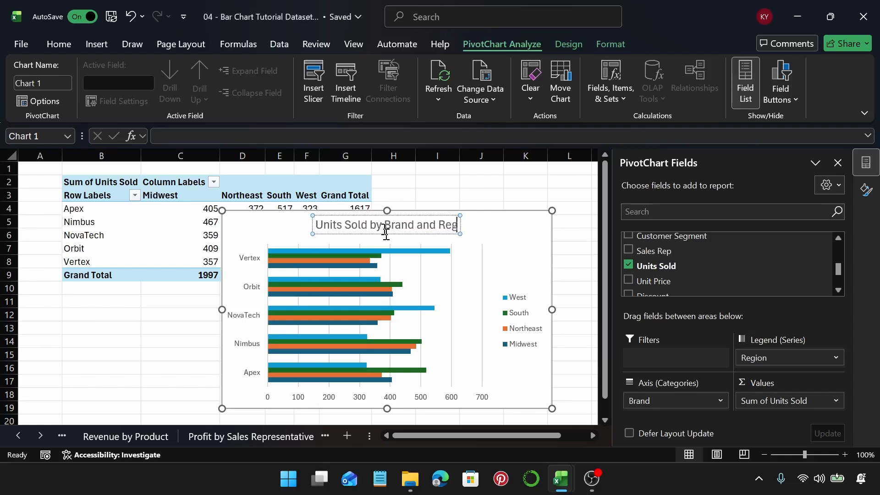
{"action": "type", "text": "ion"}
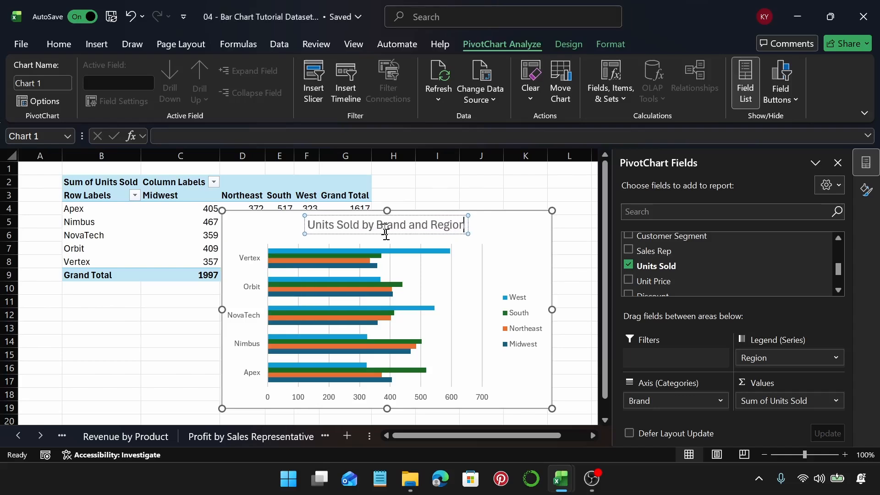
{"action": "key", "text": "ctrl+a"}
{"action": "type", "text": "Units Sold by Brand and Region"}
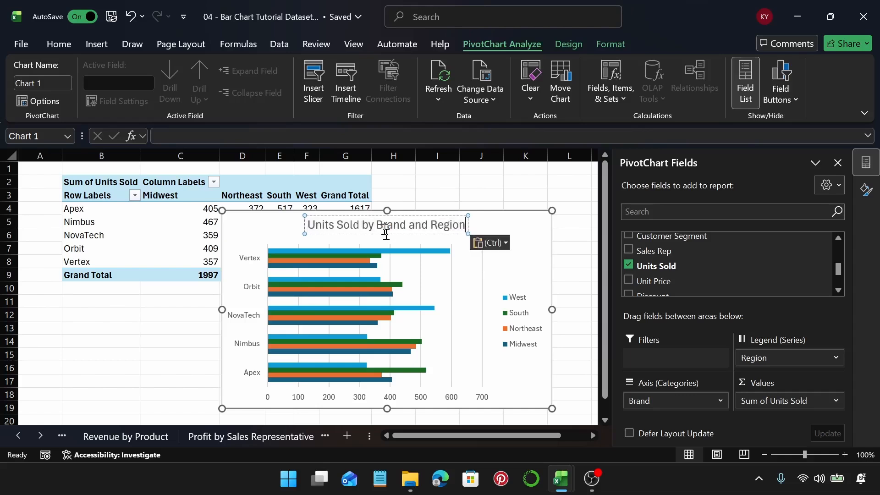
Step: Copy the chart title text and rename the Sheet4 worksheet with it as "Units Sold by Brand and Region"
{"action": "key", "text": "ctrl+a"}
{"action": "key", "text": "ctrl+c"}
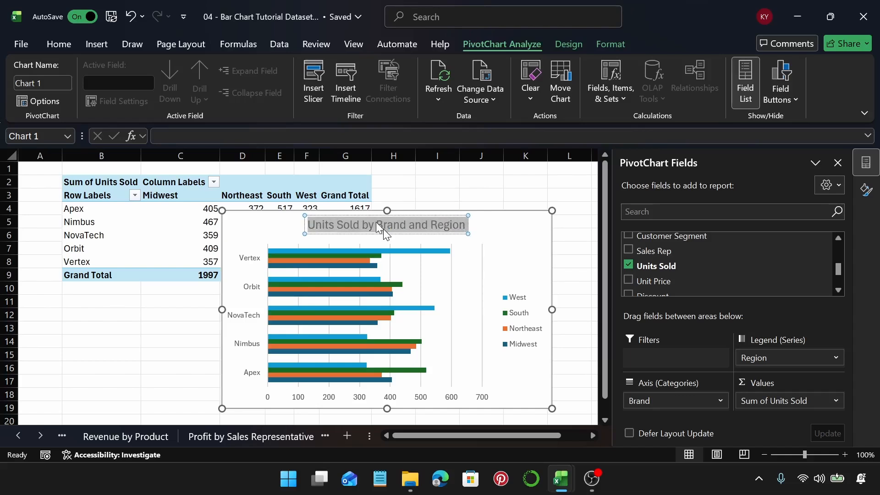
{"action": "left_click", "coordinate": [325, 436]}
{"action": "left_click", "coordinate": [243, 437]}
{"action": "double_click", "coordinate": [241, 436]}
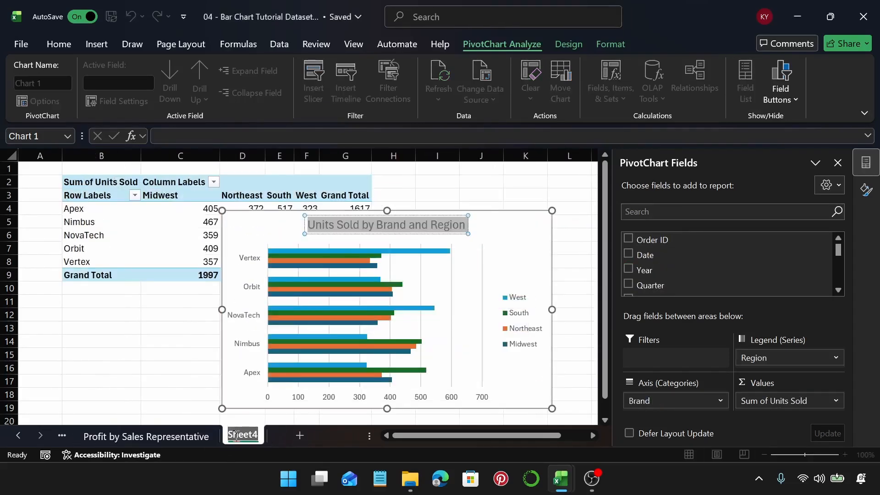
{"action": "key", "text": "ctrl+v"}
{"action": "key", "text": "Return"}
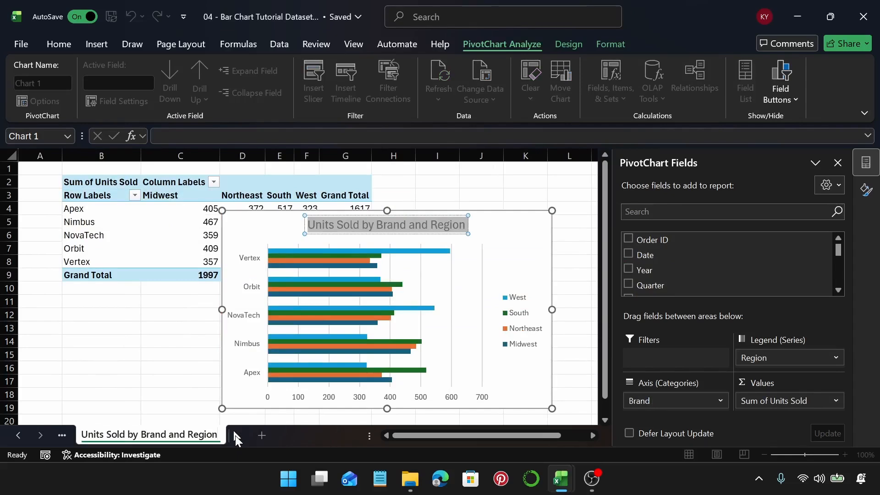
Step: Widen the bar chart by extending its left edge to about the middle of column C
{"action": "left_click", "coordinate": [515, 227]}
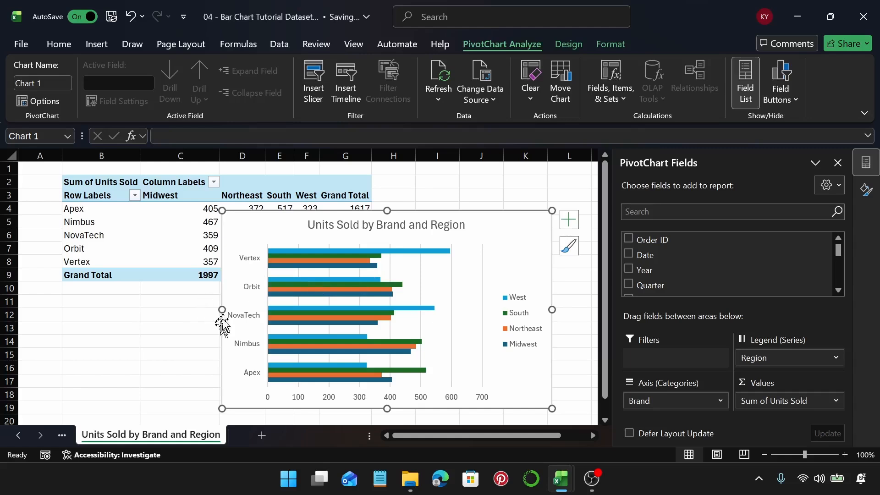
{"action": "left_click_drag", "start_coordinate": [222, 311], "coordinate": [172, 312]}
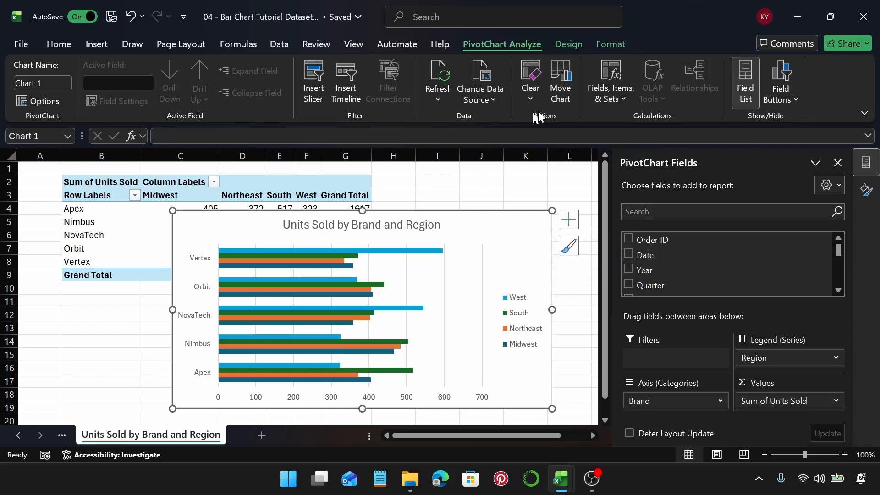
Step: Preview the chart style gallery and the colorful and monochromatic color palettes available for the bar chart
{"action": "left_click", "coordinate": [560, 46]}
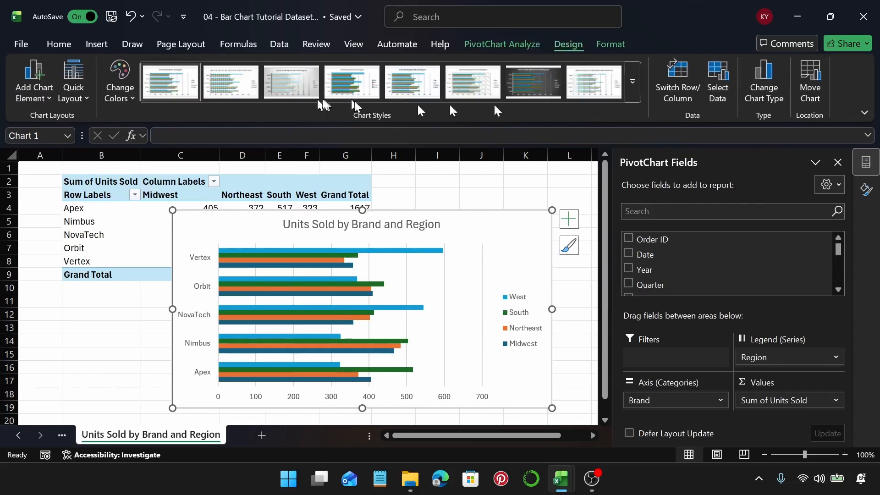
{"action": "left_click", "coordinate": [632, 84]}
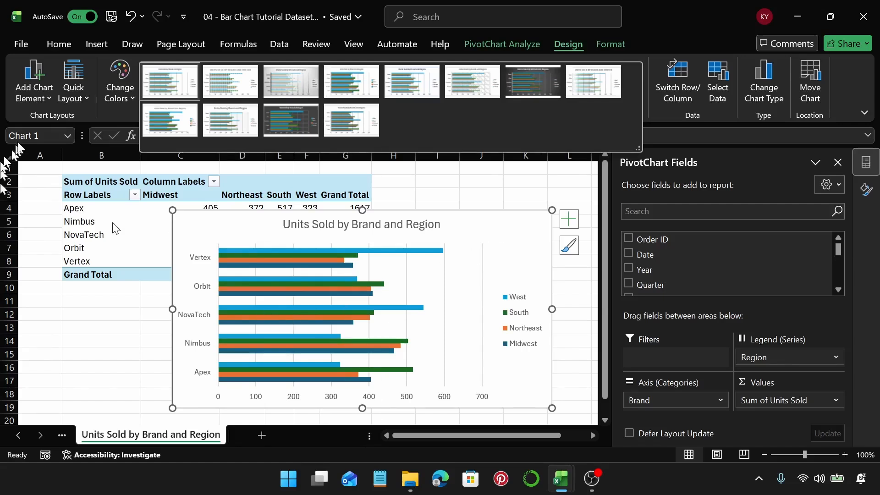
{"action": "left_click", "coordinate": [121, 101]}
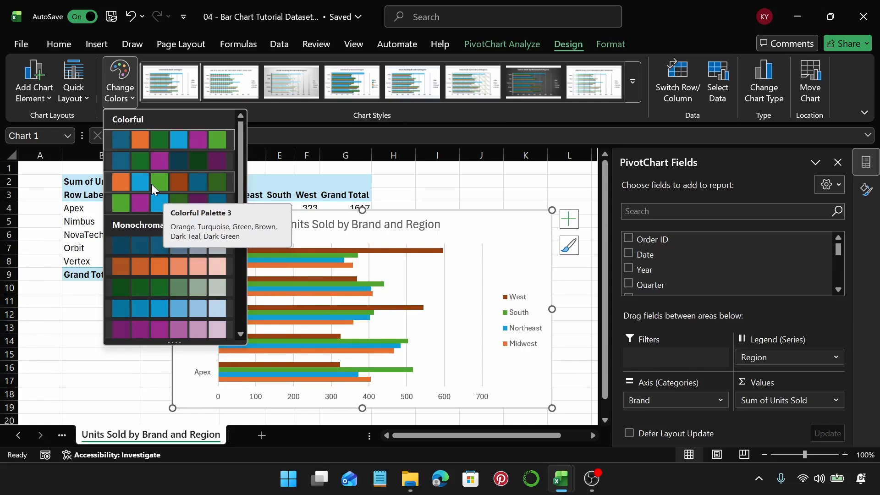
{"action": "left_click_drag", "start_coordinate": [239, 149], "coordinate": [233, 235]}
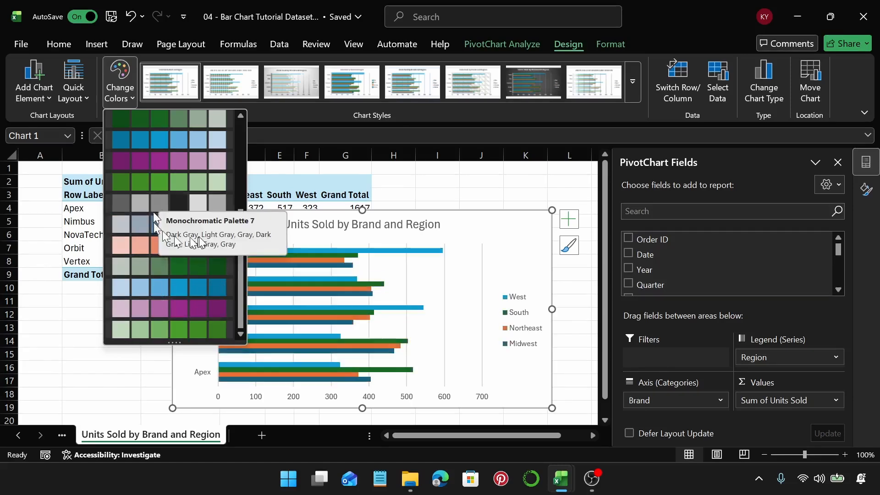
{"action": "scroll", "coordinate": [244, 150], "scroll_direction": "up", "scroll_amount": 5}
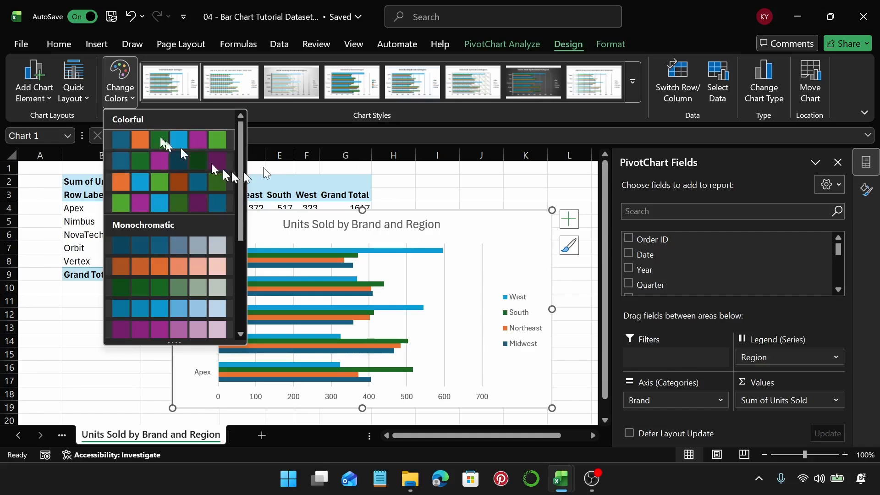
{"action": "left_click", "coordinate": [130, 100]}
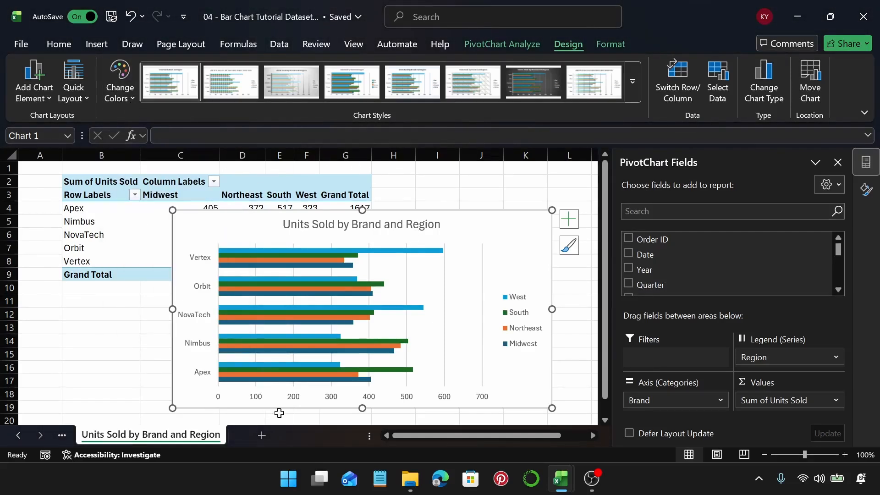
Step: Add a new worksheet and insert a PivotTable based on Table2 at cell B2 of that sheet
{"action": "left_click", "coordinate": [265, 435]}
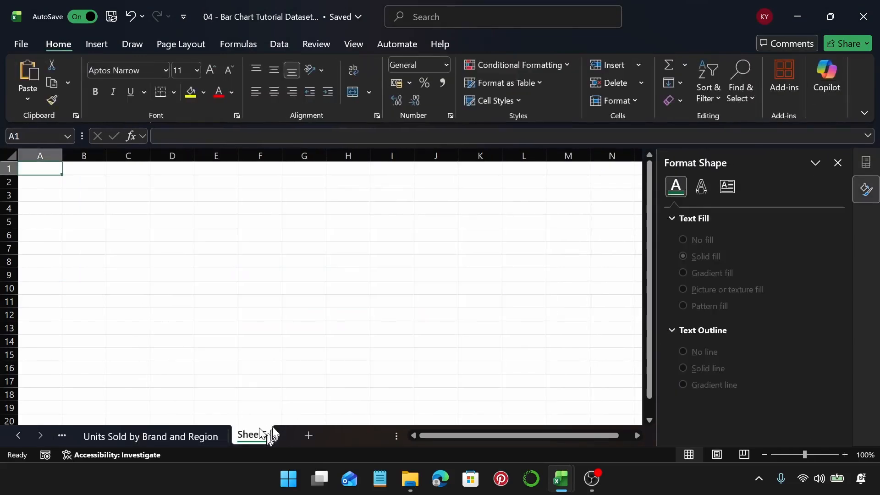
{"action": "left_click", "coordinate": [82, 177]}
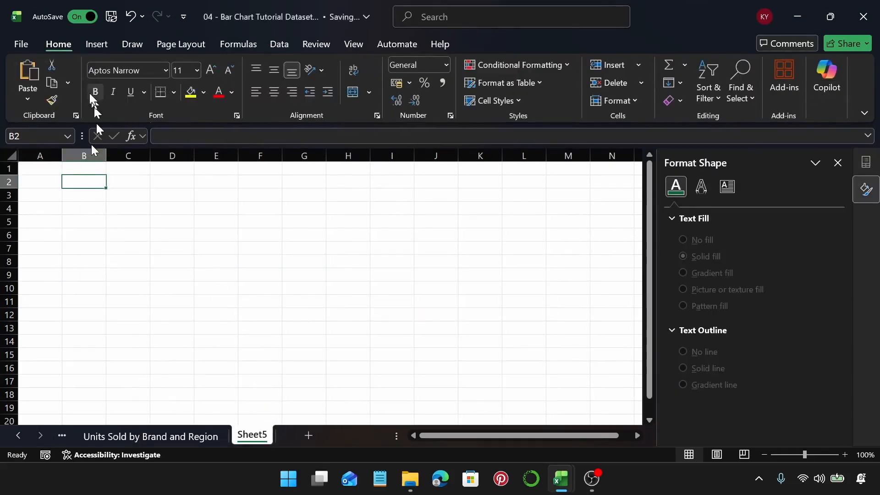
{"action": "left_click", "coordinate": [101, 46]}
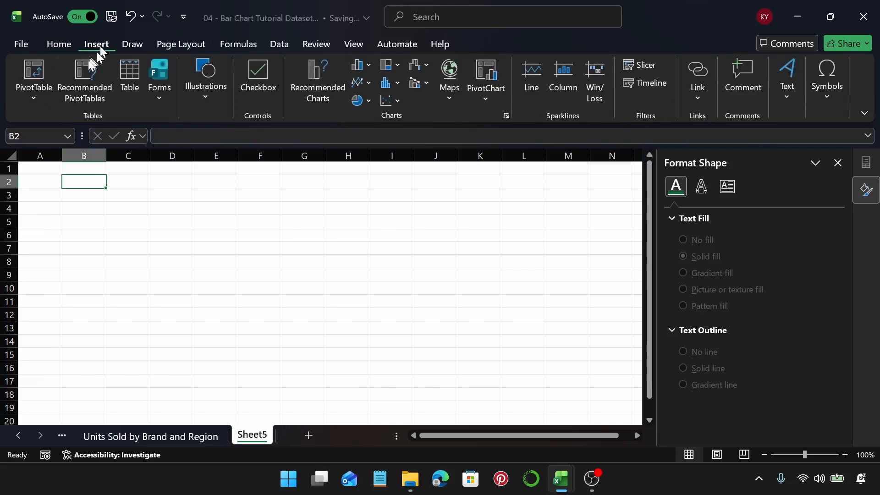
{"action": "left_click", "coordinate": [33, 68]}
{"action": "type", "text": "Table2"}
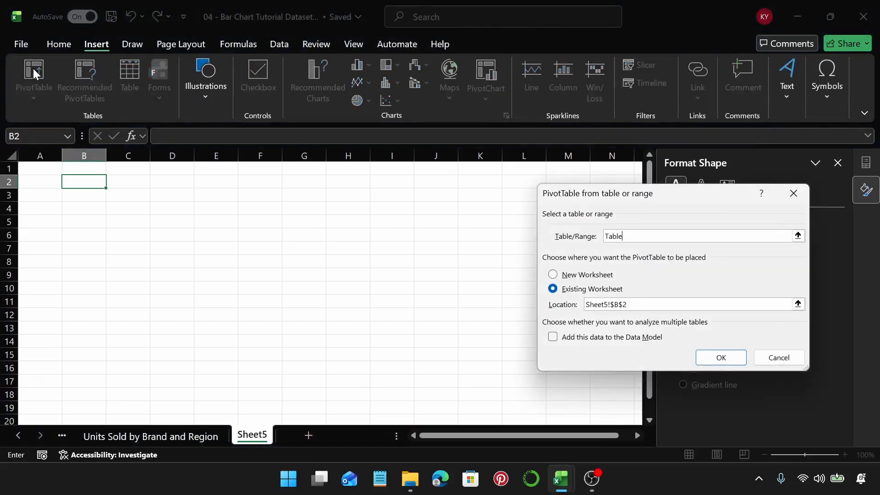
{"action": "key", "text": "Return"}
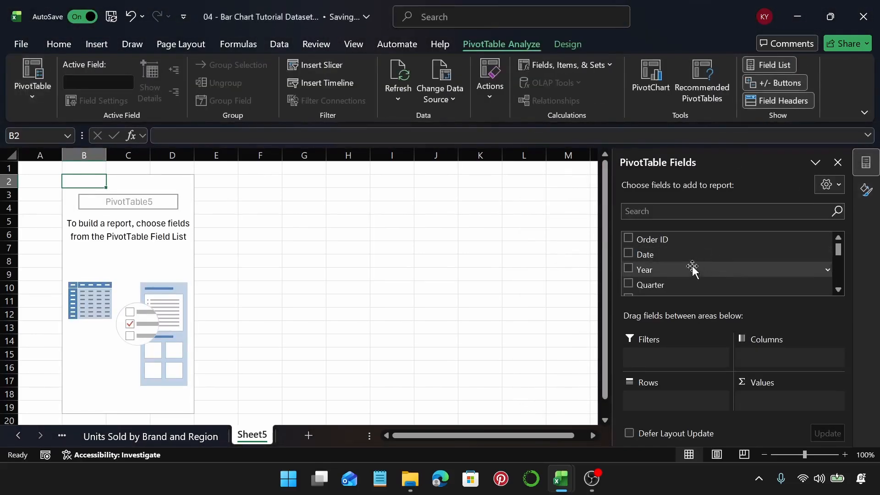
Step: Add the Payment Method field to the Rows area of the new PivotTable
{"action": "scroll", "coordinate": [701, 270], "scroll_direction": "down", "scroll_amount": 1}
{"action": "scroll", "coordinate": [706, 262], "scroll_direction": "down", "scroll_amount": 6}
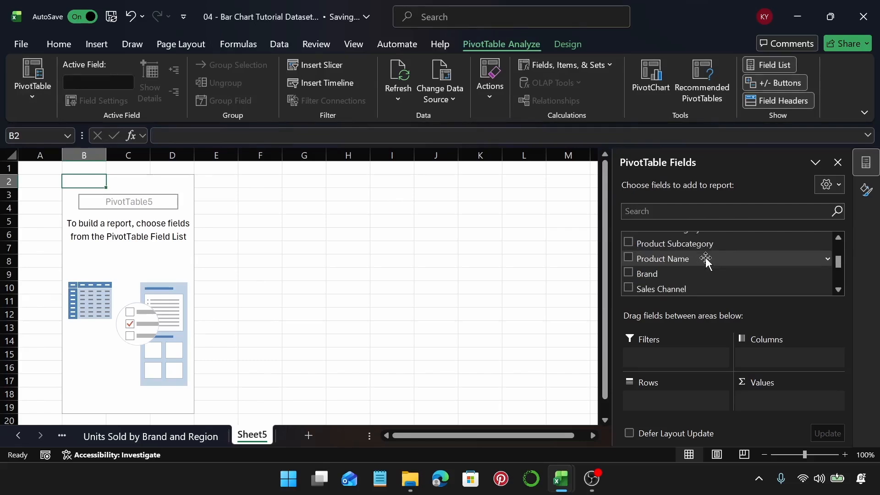
{"action": "scroll", "coordinate": [706, 260], "scroll_direction": "down", "scroll_amount": 2}
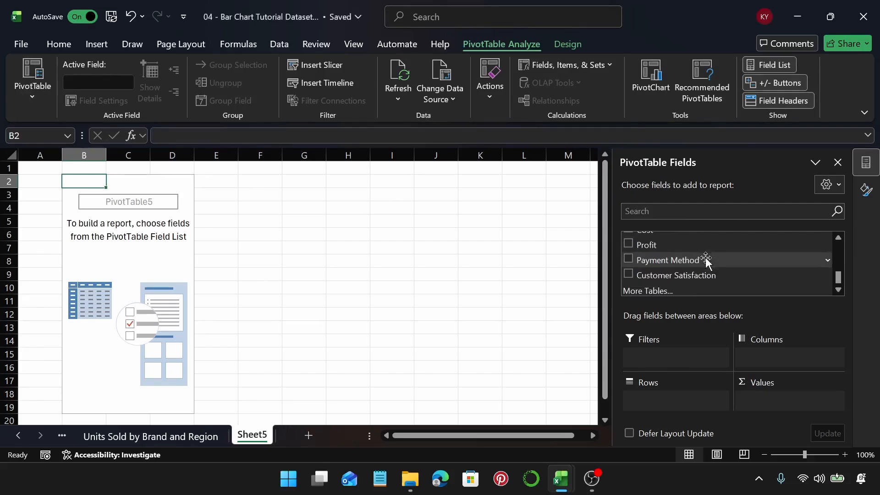
{"action": "left_click_drag", "start_coordinate": [686, 260], "coordinate": [655, 401]}
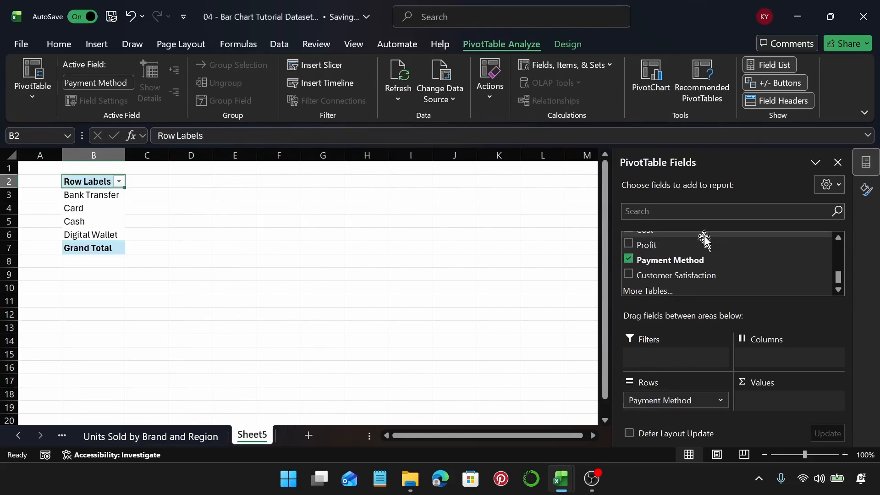
Step: Add the Revenue field to the Values area of the PivotTable as a sum
{"action": "scroll", "coordinate": [732, 270], "scroll_direction": "up", "scroll_amount": 3}
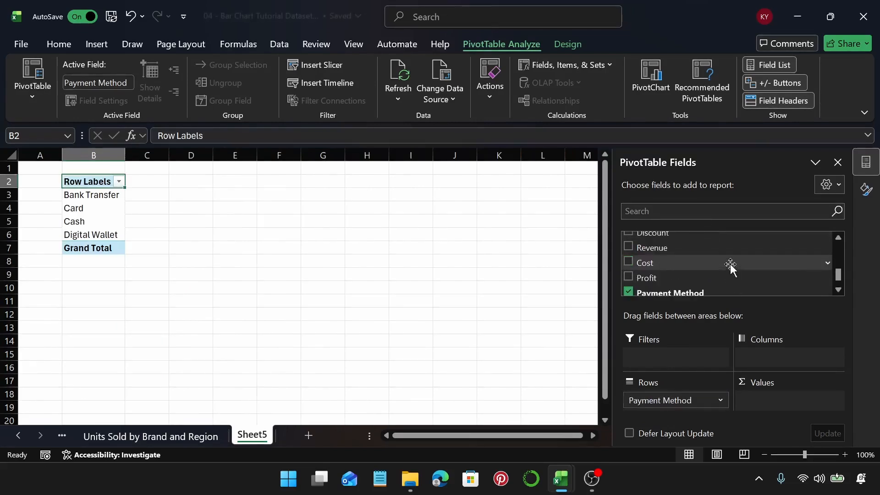
{"action": "scroll", "coordinate": [731, 268], "scroll_direction": "up", "scroll_amount": 5}
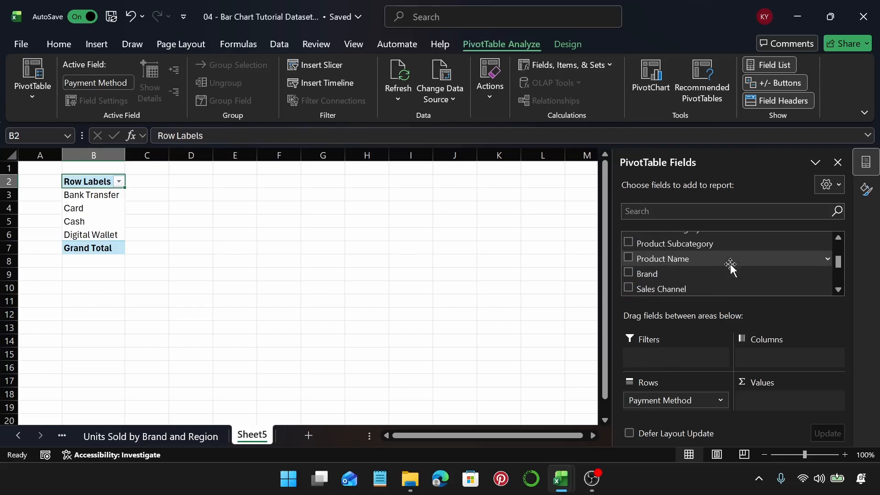
{"action": "scroll", "coordinate": [731, 269], "scroll_direction": "down", "scroll_amount": 8}
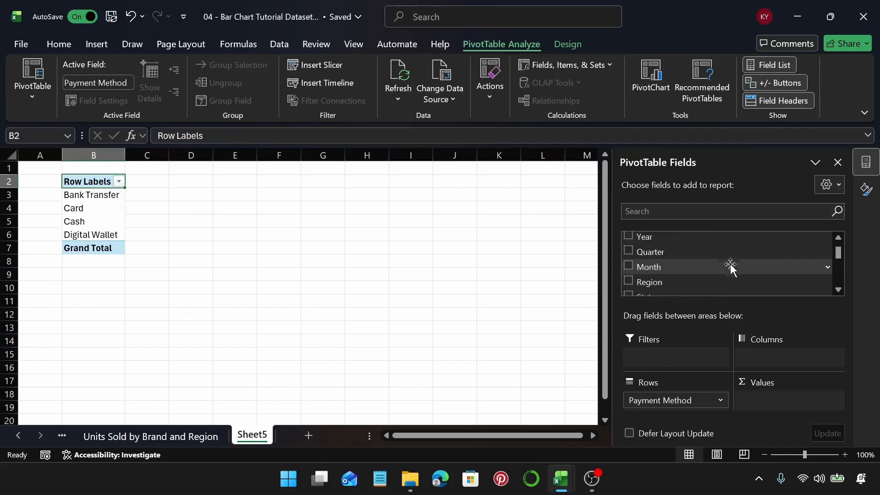
{"action": "scroll", "coordinate": [731, 268], "scroll_direction": "up", "scroll_amount": 2}
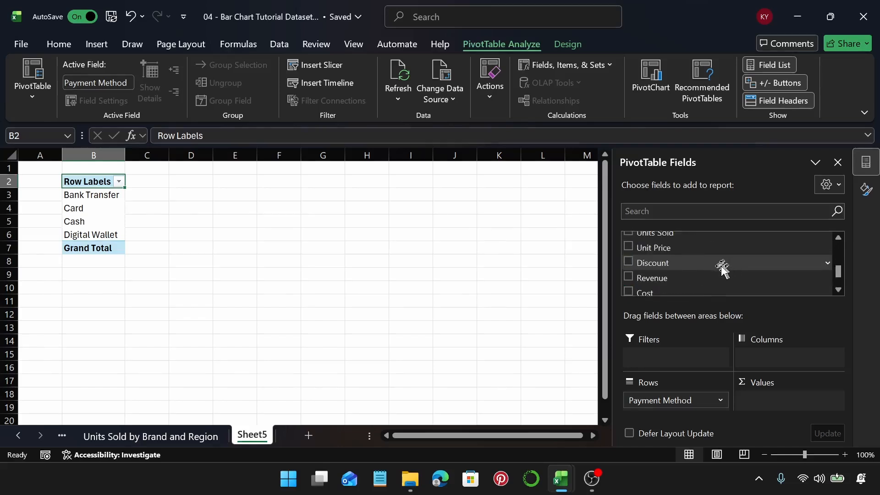
{"action": "left_click_drag", "start_coordinate": [688, 278], "coordinate": [818, 401]}
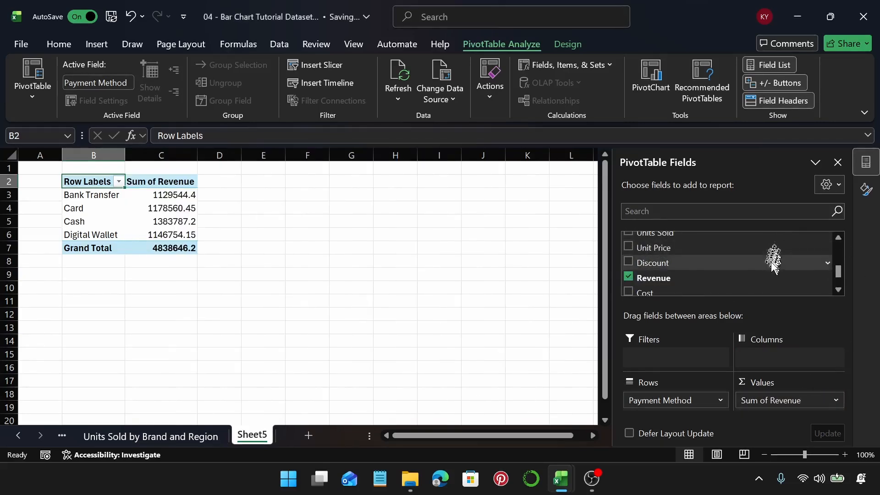
Step: Add the Customer Segment field to the Columns area of the PivotTable
{"action": "scroll", "coordinate": [772, 268], "scroll_direction": "up", "scroll_amount": 1}
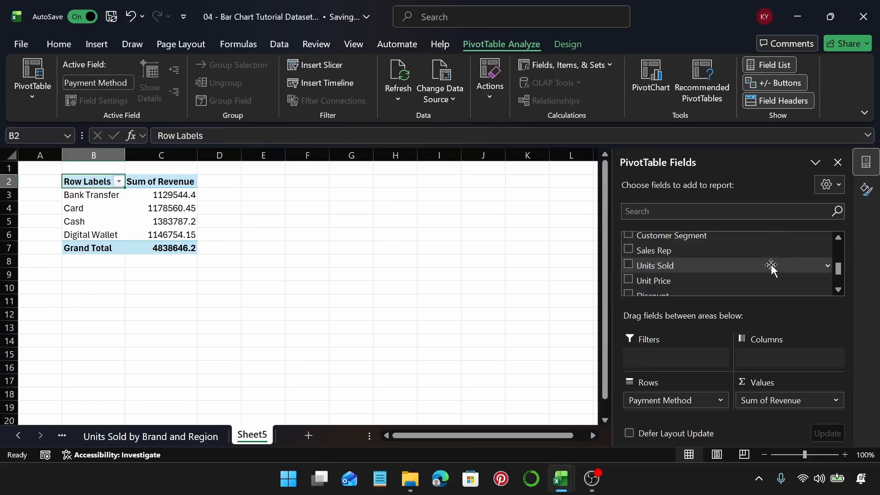
{"action": "scroll", "coordinate": [771, 268], "scroll_direction": "up", "scroll_amount": 1}
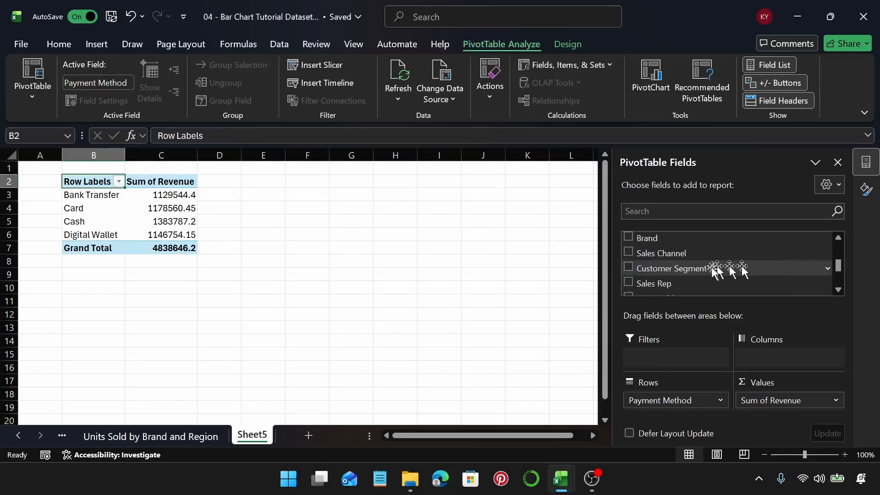
{"action": "left_click_drag", "start_coordinate": [715, 271], "coordinate": [782, 352]}
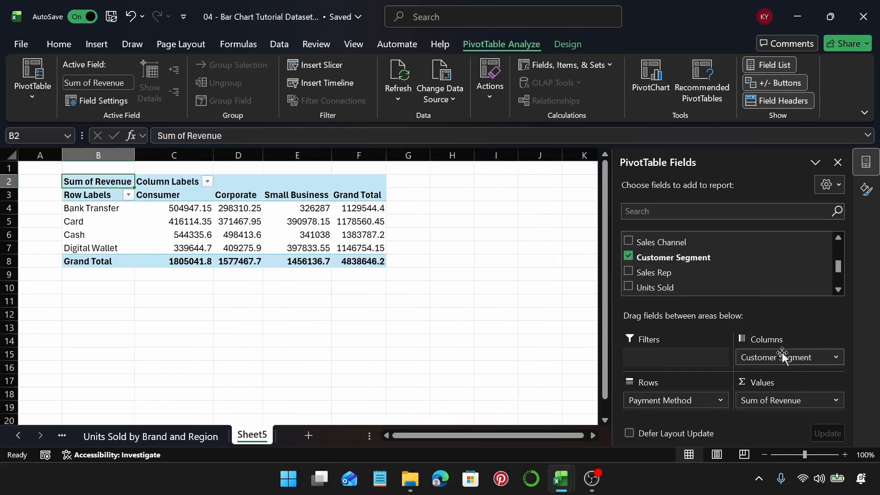
Step: Format the PivotTable's revenue values in C4:F8, including grand totals, with the dollar Accounting number format
{"action": "left_click", "coordinate": [184, 208]}
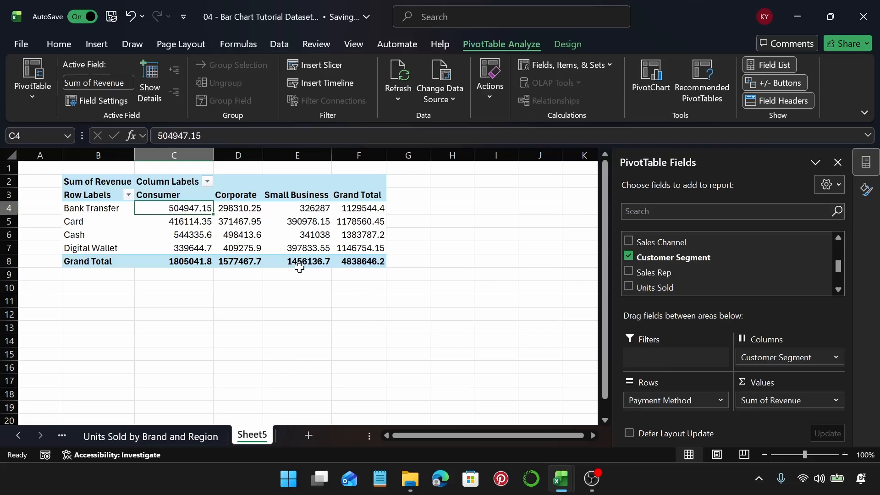
{"action": "key", "text": "ctrl+shift+Right"}
{"action": "key", "text": "ctrl+shift+Down"}
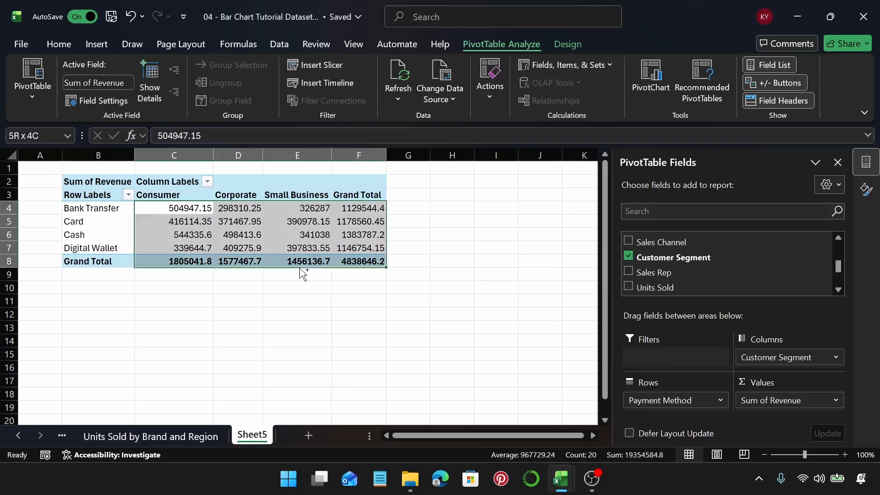
{"action": "left_click", "coordinate": [58, 44]}
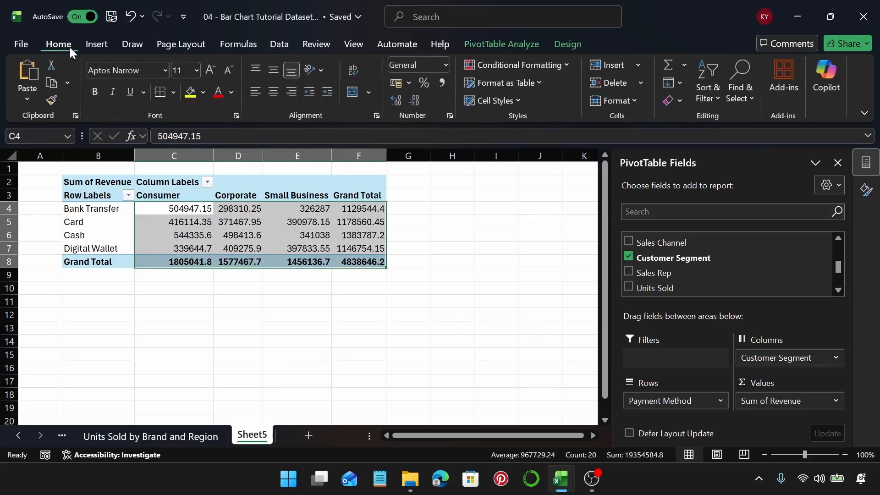
{"action": "left_click", "coordinate": [410, 83]}
{"action": "left_click", "coordinate": [433, 102]}
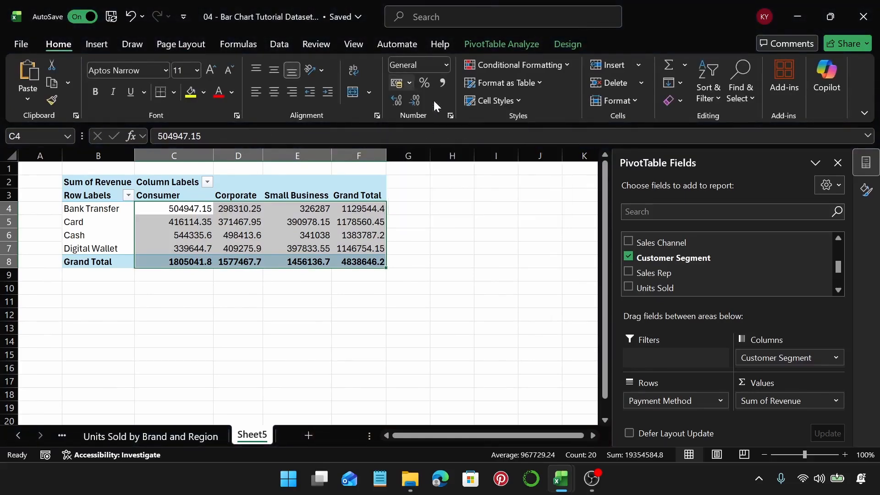
{"action": "left_click", "coordinate": [322, 232]}
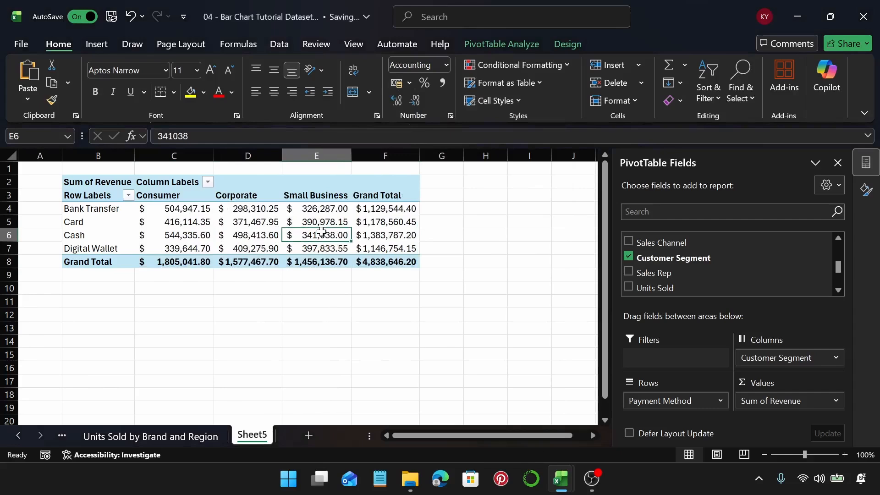
Step: Insert a Clustered Bar PivotChart from the revenue PivotTable
{"action": "mouse_move", "coordinate": [322, 233]}
{"action": "left_click", "coordinate": [96, 44]}
{"action": "left_click", "coordinate": [303, 68]}
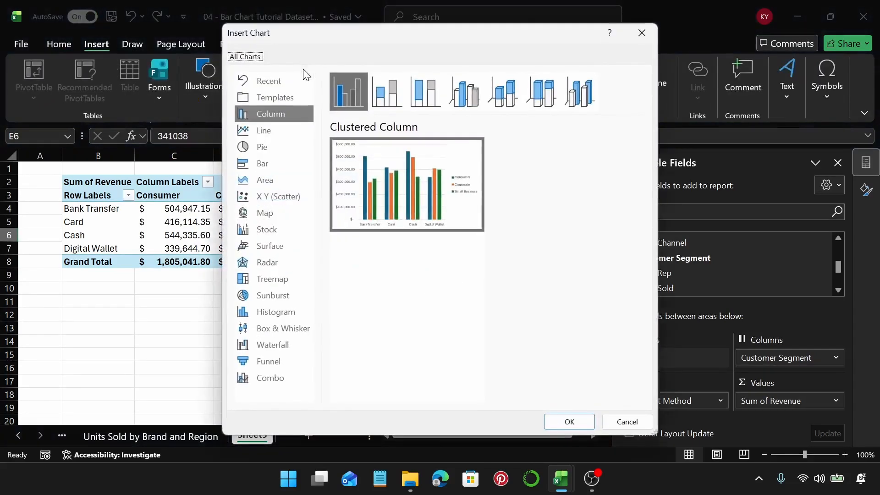
{"action": "left_click", "coordinate": [273, 164]}
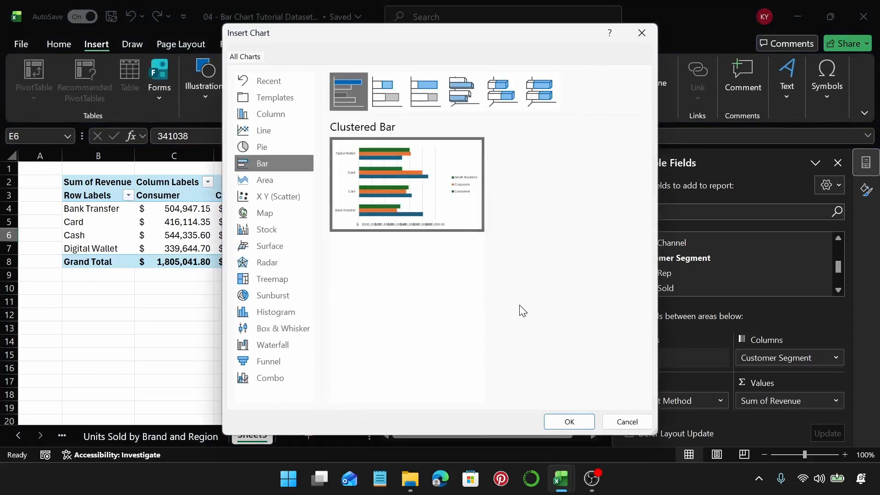
{"action": "left_click", "coordinate": [570, 419]}
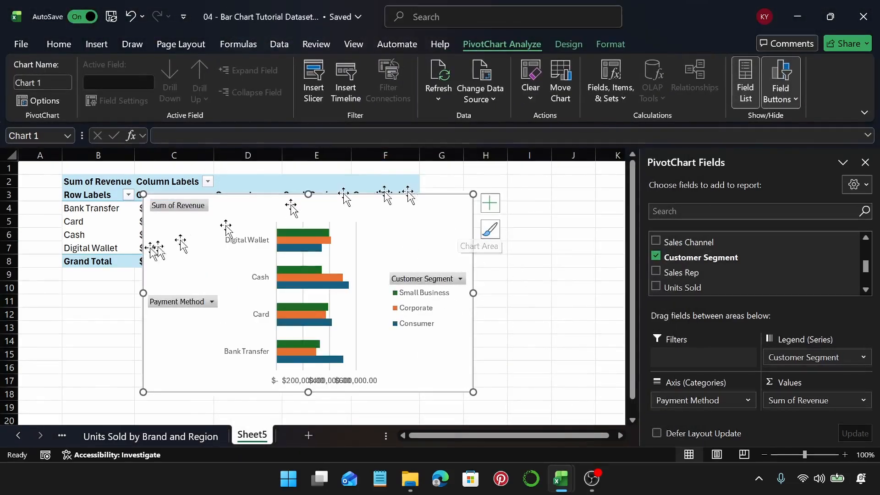
Step: Hide all field buttons on the new bar chart and add a chart title element
{"action": "right_click", "coordinate": [175, 206]}
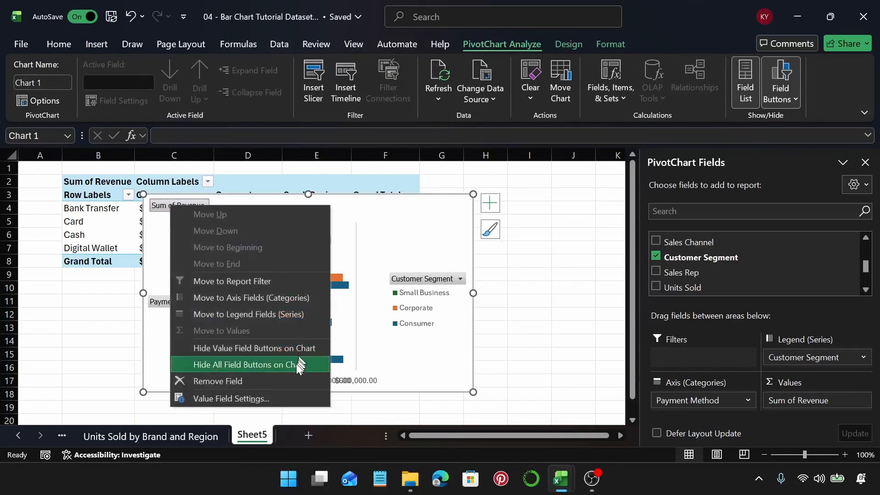
{"action": "left_click", "coordinate": [297, 366]}
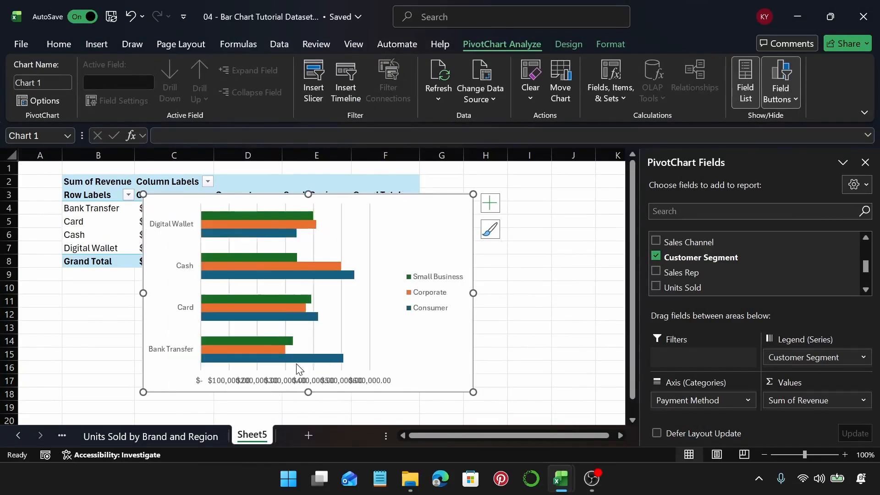
{"action": "left_click", "coordinate": [490, 204]}
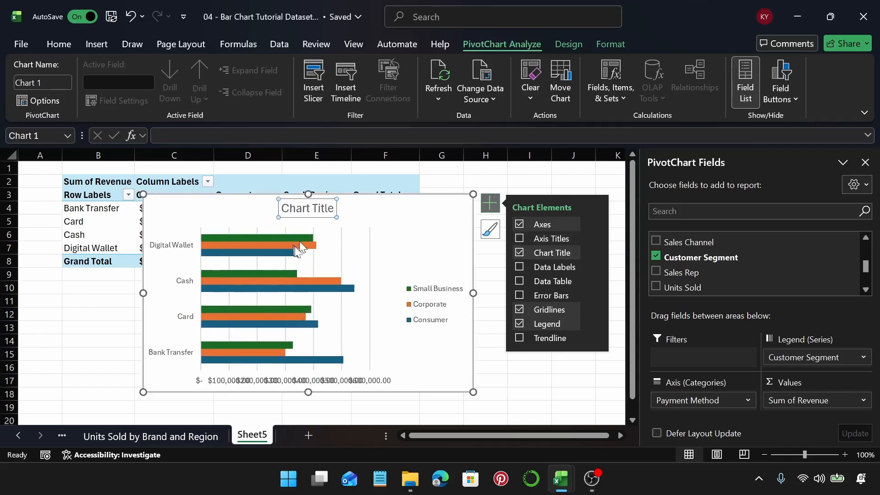
Step: Title the bar chart "Revenue by Payment Method and Customer Segment" and widen the chart so the title fits on one line
{"action": "left_click", "coordinate": [307, 209]}
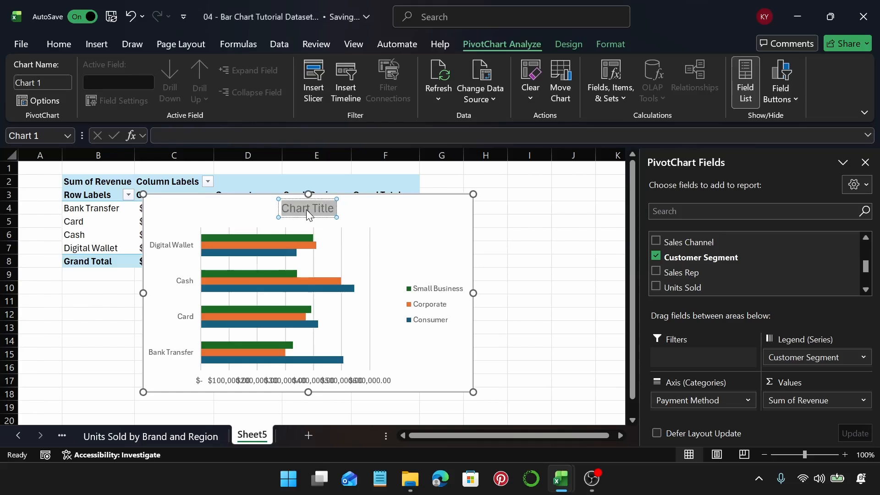
{"action": "key", "text": "ctrl+a"}
{"action": "type", "text": "Revebn"}
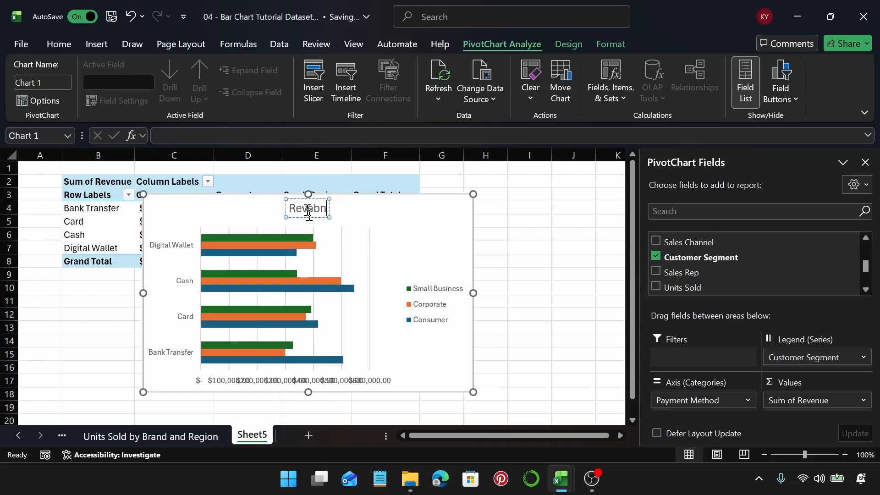
{"action": "key", "text": "BackSpace"}
{"action": "key", "text": "BackSpace"}
{"action": "type", "text": "nue"}
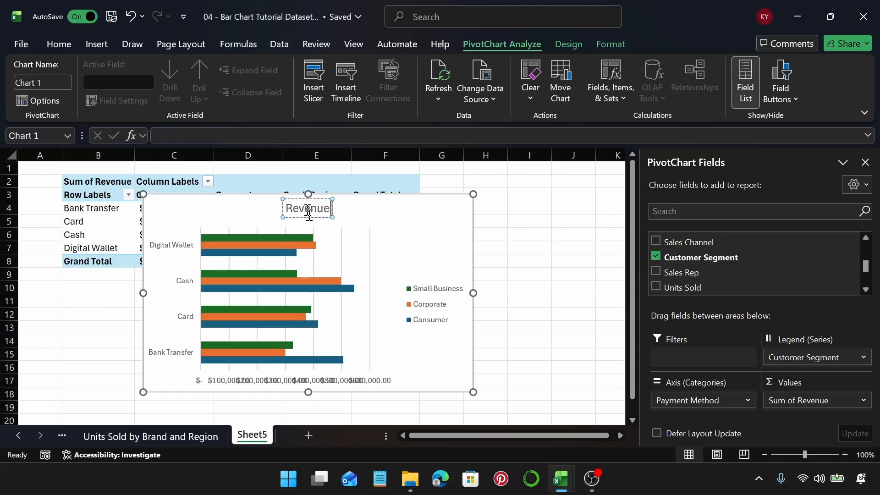
{"action": "type", "text": " by"}
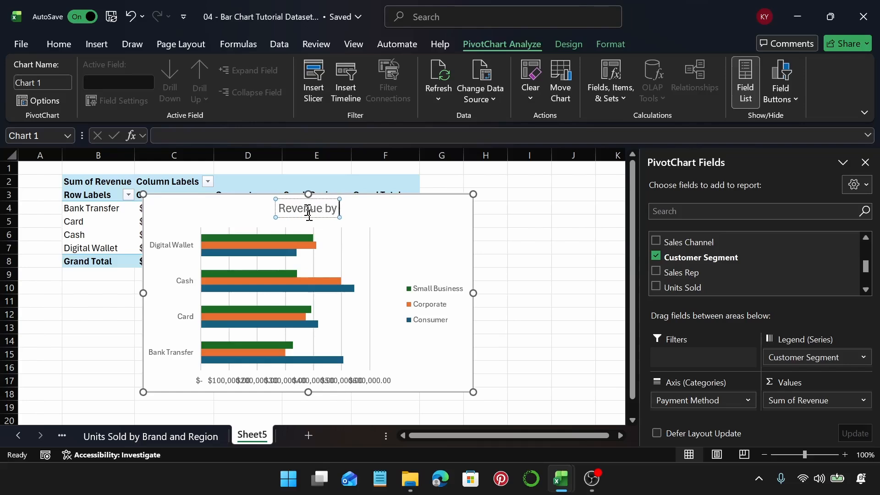
{"action": "type", "text": " Payment "}
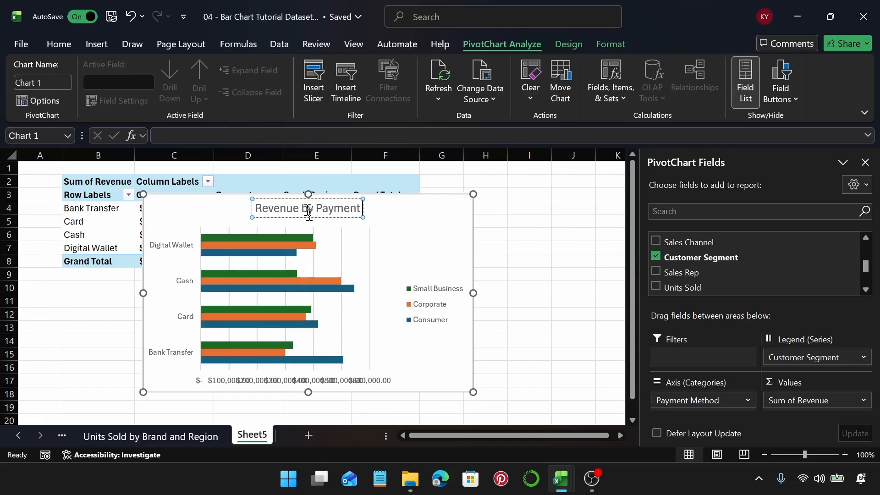
{"action": "type", "text": "Me"}
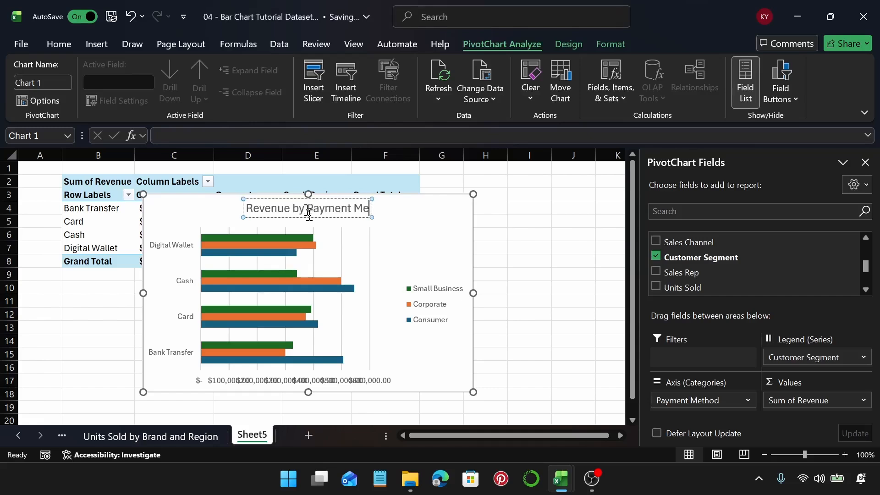
{"action": "type", "text": "thod"}
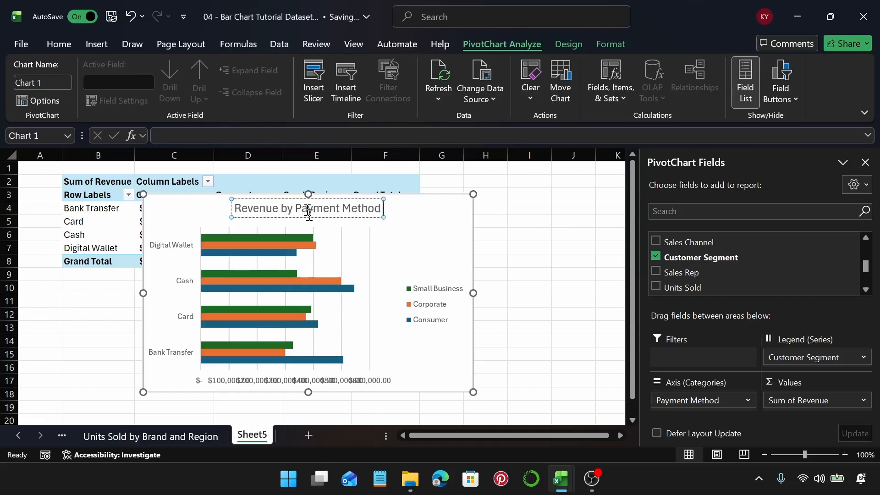
{"action": "type", "text": " and C"}
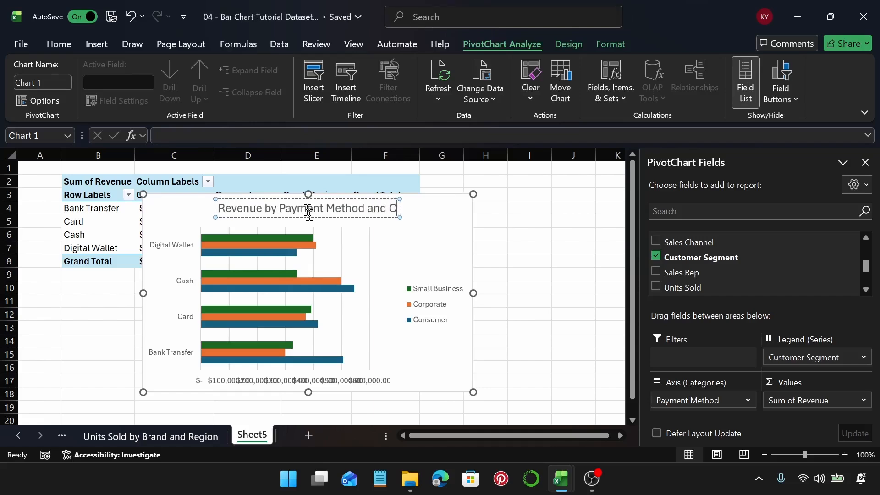
{"action": "type", "text": "ust"}
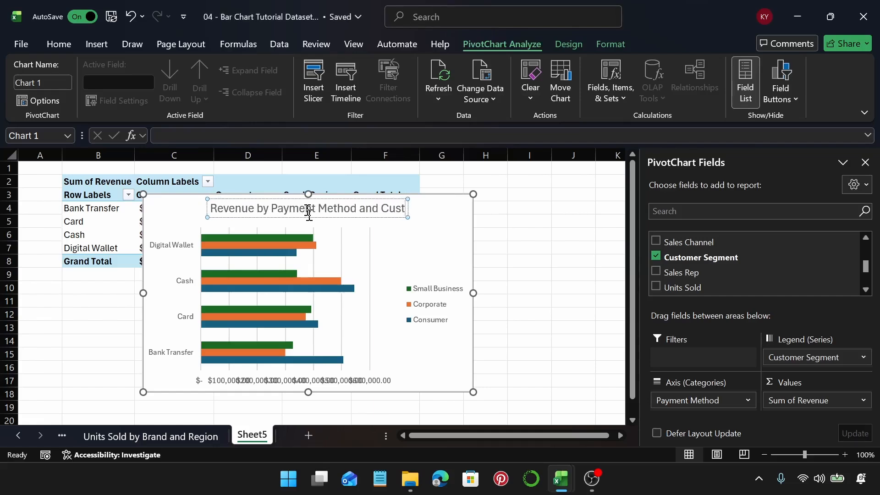
{"action": "type", "text": "omer Segmen"}
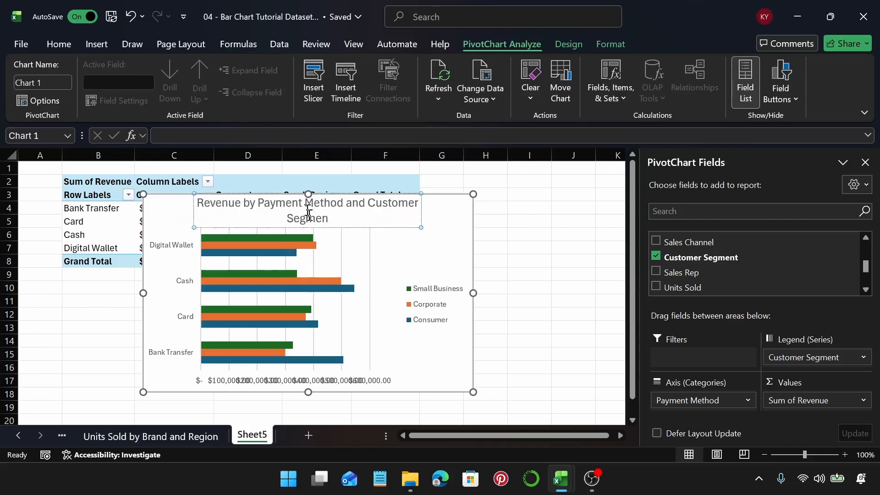
{"action": "type", "text": "t"}
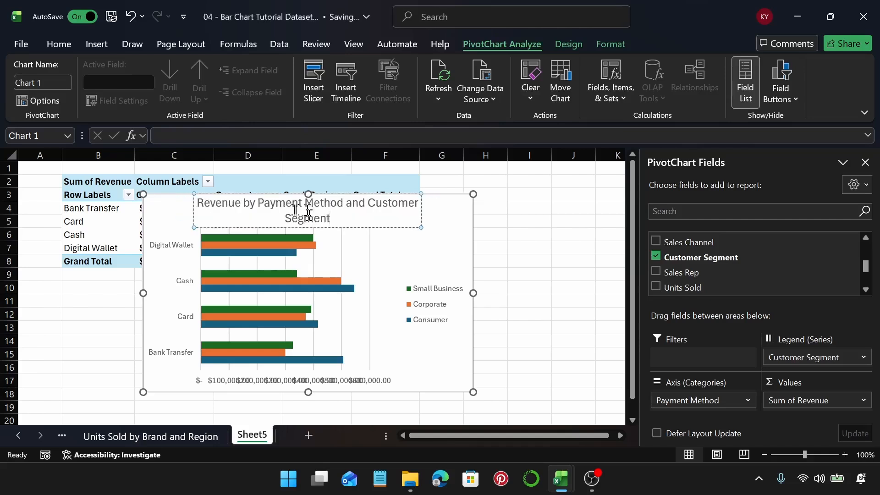
{"action": "left_click", "coordinate": [453, 224]}
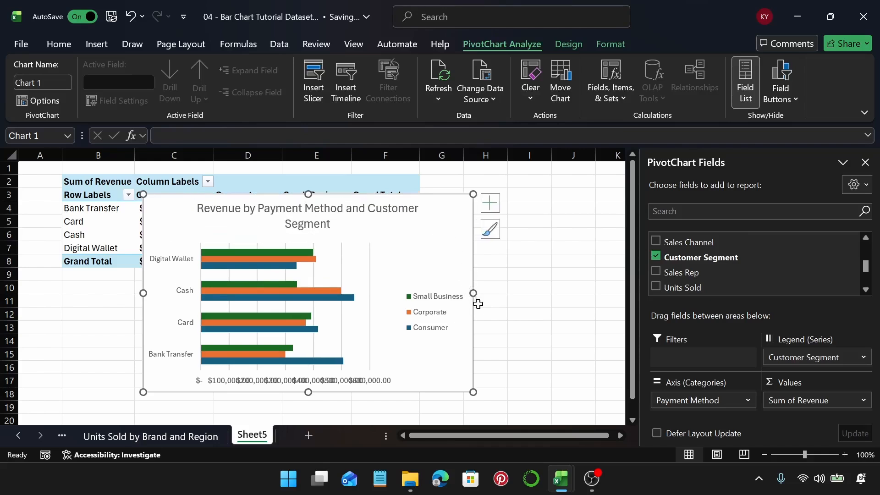
{"action": "left_click_drag", "start_coordinate": [474, 293], "coordinate": [545, 293]}
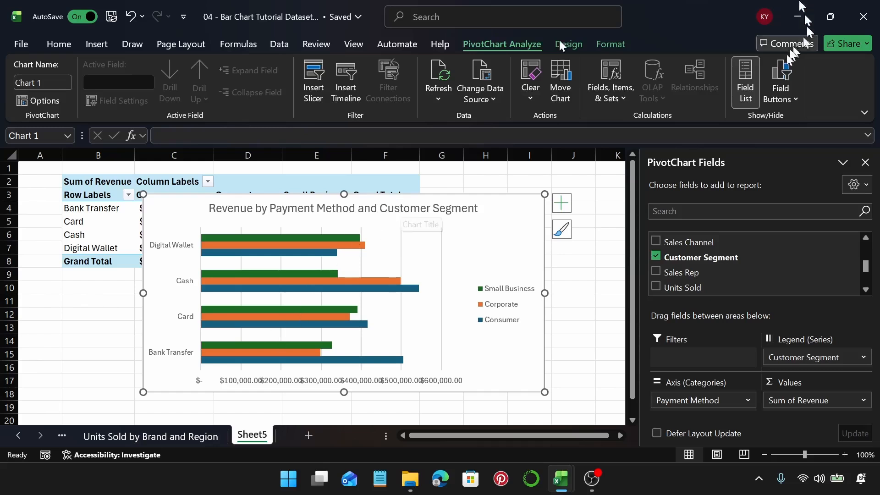
Step: Rename Sheet5 as "Revenue by Payment Method"
{"action": "double_click", "coordinate": [239, 435]}
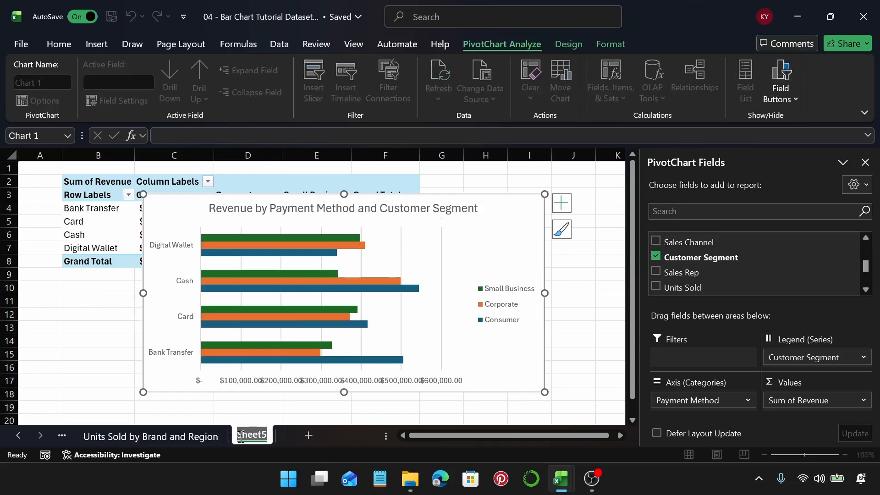
{"action": "type", "text": "Revenue"}
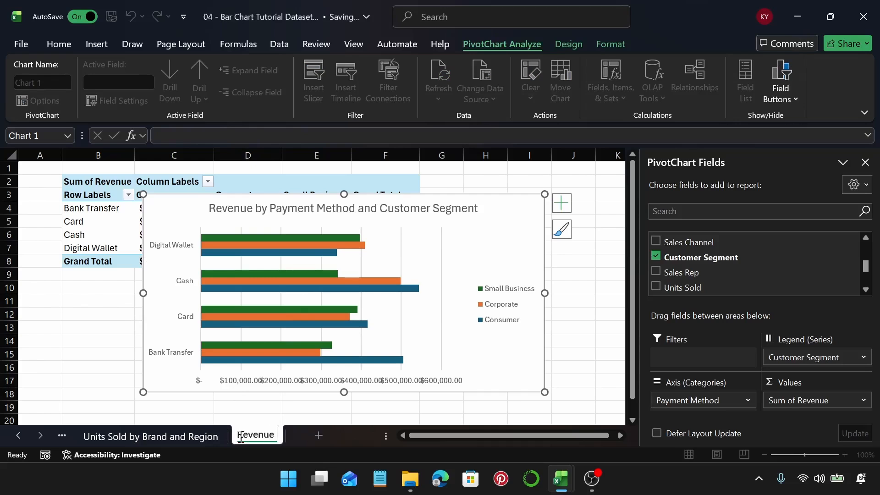
{"action": "type", "text": " by Pa"}
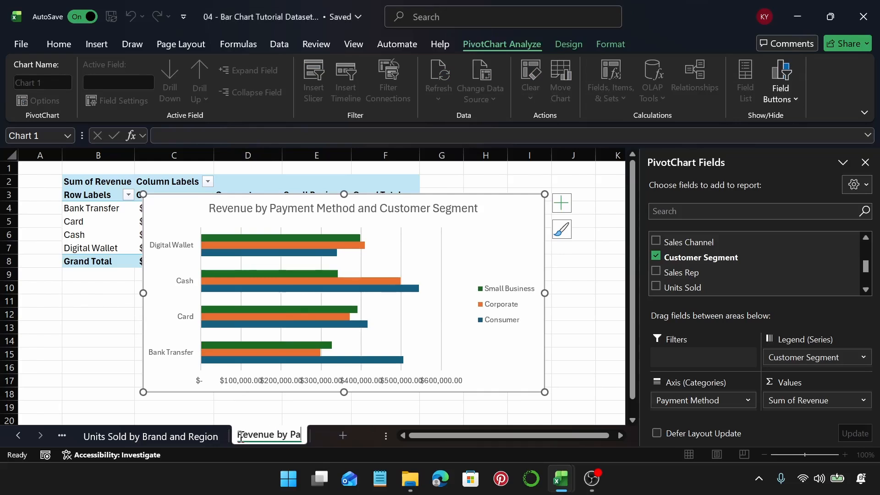
{"action": "type", "text": "yment"}
{"action": "key", "text": "Return"}
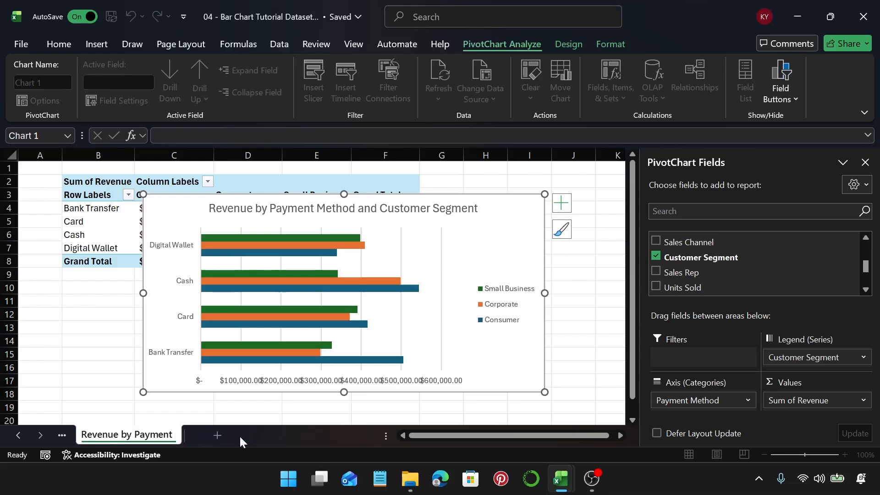
{"action": "type", "text": "Meth"}
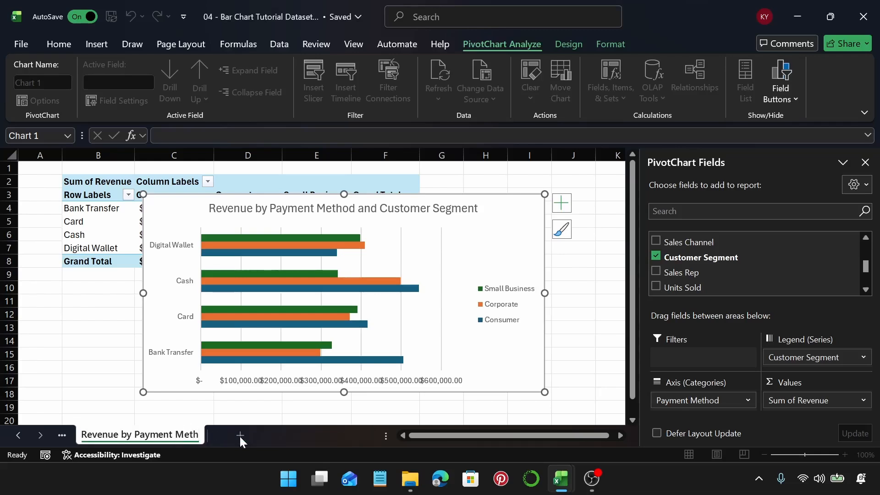
{"action": "type", "text": "od"}
{"action": "key", "text": "Return"}
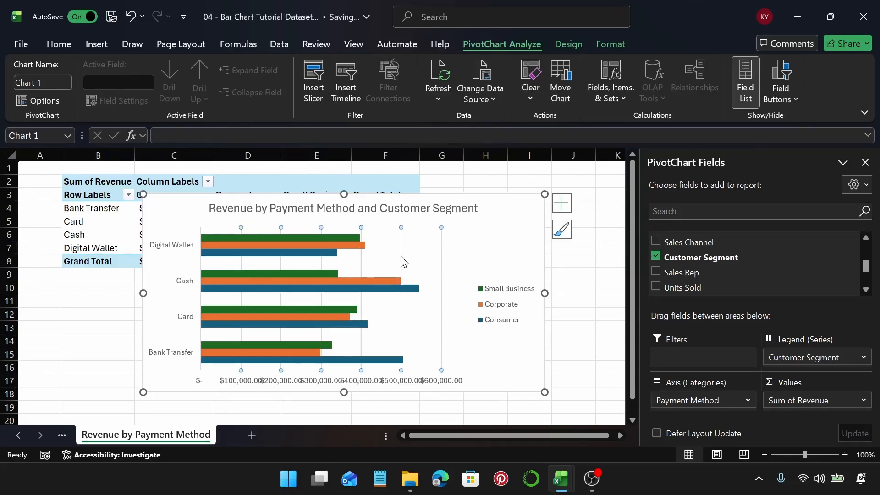
Step: Delete the chart's vertical gridlines and make the chart slightly taller
{"action": "key", "text": "Delete"}
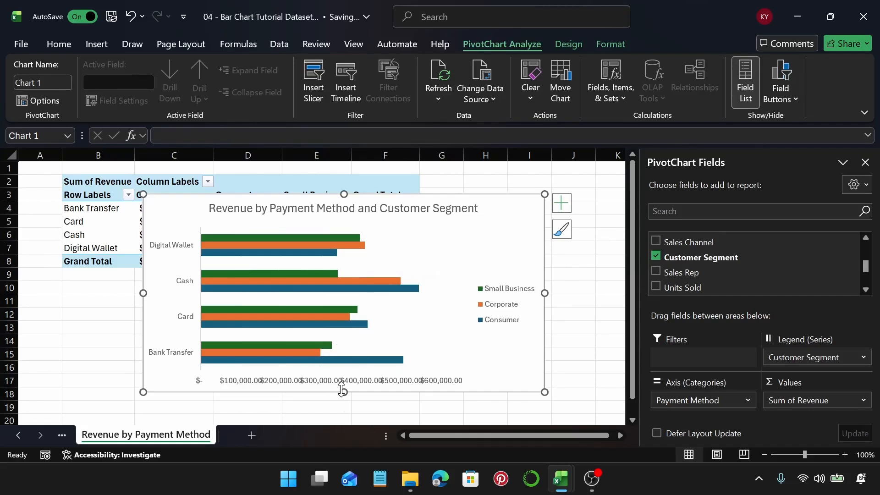
{"action": "left_click_drag", "start_coordinate": [343, 392], "coordinate": [347, 414]}
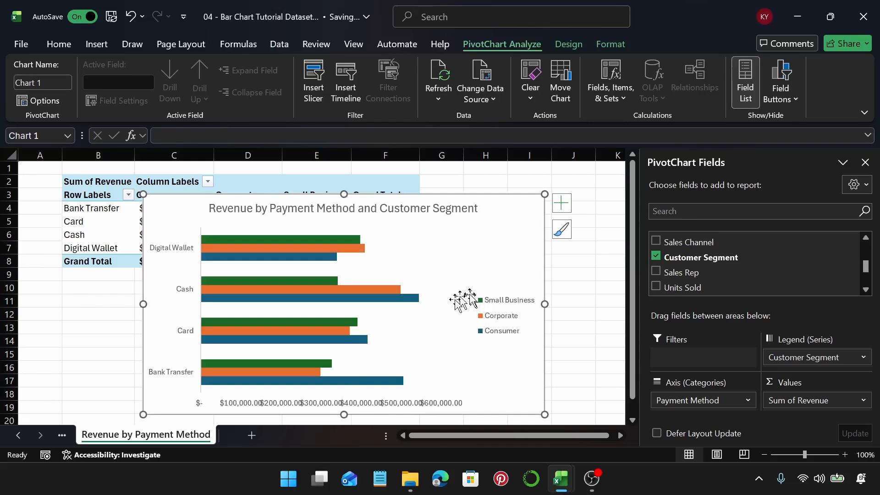
{"action": "left_click", "coordinate": [555, 209]}
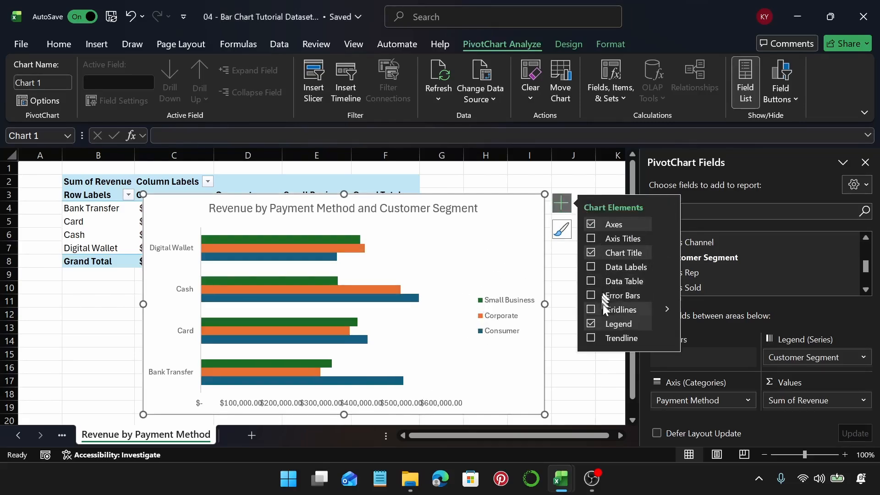
{"action": "left_click", "coordinate": [591, 338]}
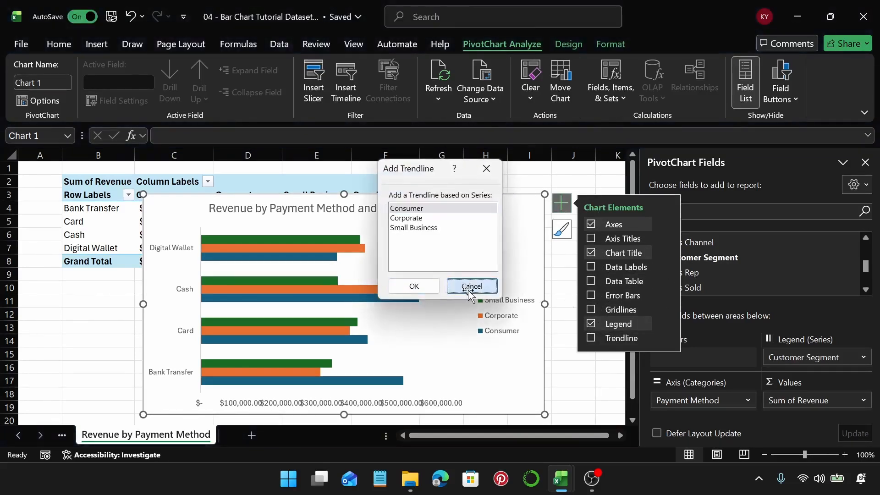
{"action": "left_click", "coordinate": [470, 287]}
Step: Try the primary major and minor gridlines in both directions on the chart, and turn them all off again
{"action": "left_click", "coordinate": [592, 311]}
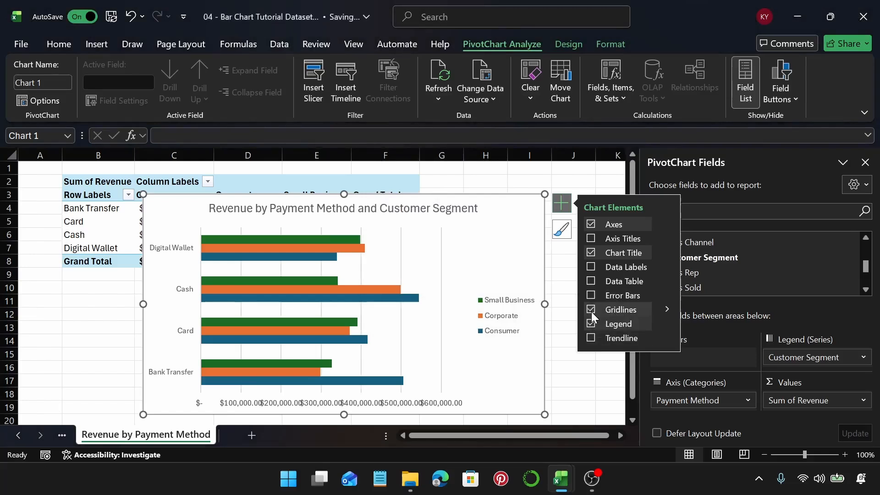
{"action": "left_click", "coordinate": [669, 308]}
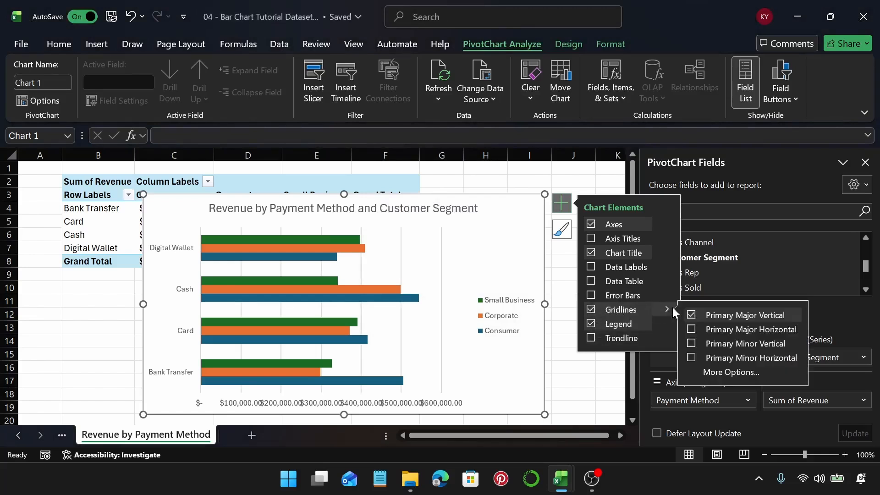
{"action": "left_click", "coordinate": [692, 330]}
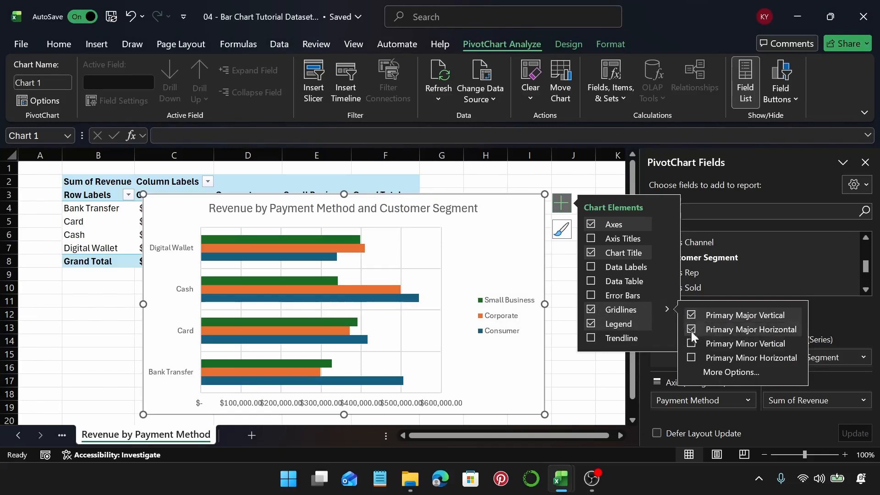
{"action": "left_click", "coordinate": [693, 341]}
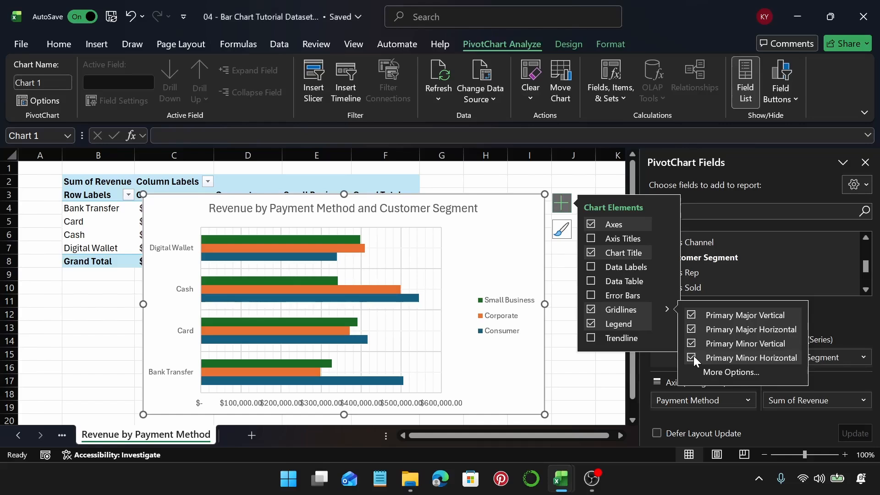
{"action": "left_click", "coordinate": [693, 357]}
{"action": "left_click", "coordinate": [692, 343]}
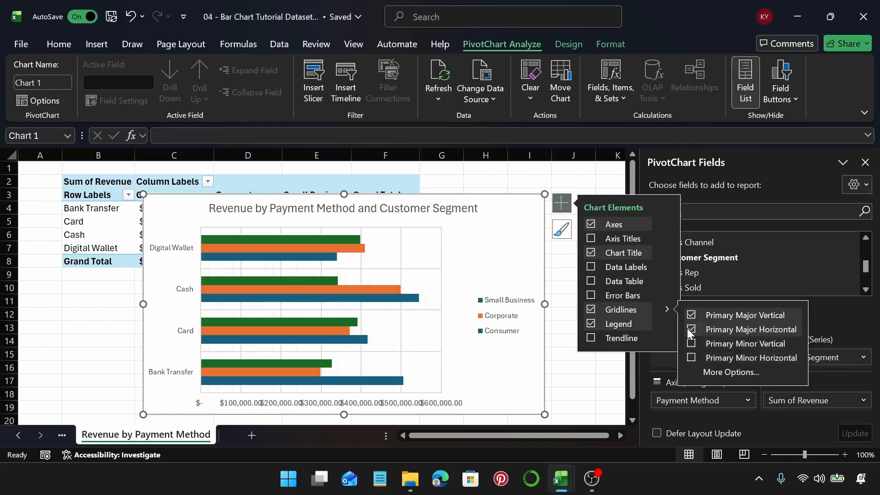
{"action": "left_click", "coordinate": [687, 329]}
{"action": "left_click", "coordinate": [691, 316]}
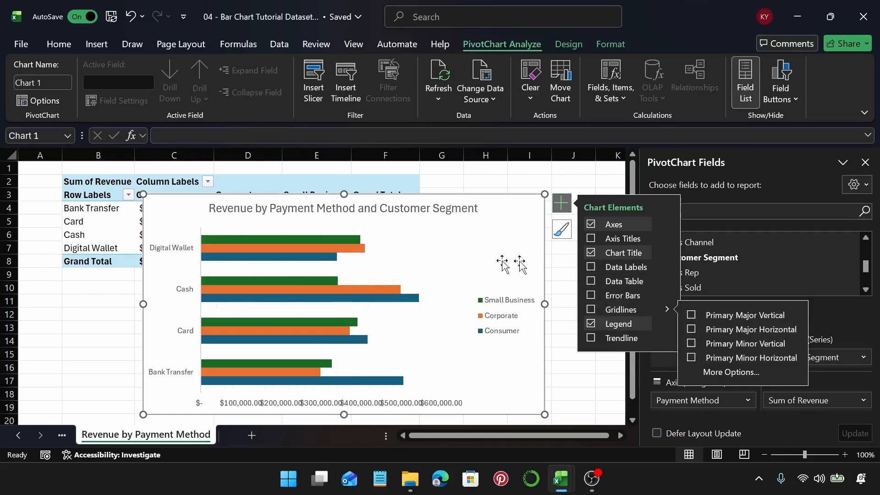
Step: Try a data table and error bars on the bar chart, leaving both turned off
{"action": "left_click", "coordinate": [592, 281]}
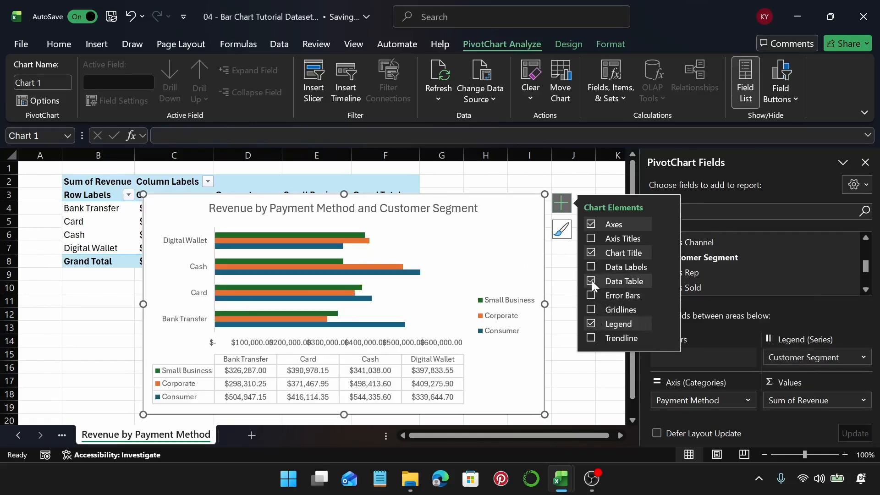
{"action": "left_click", "coordinate": [592, 281]}
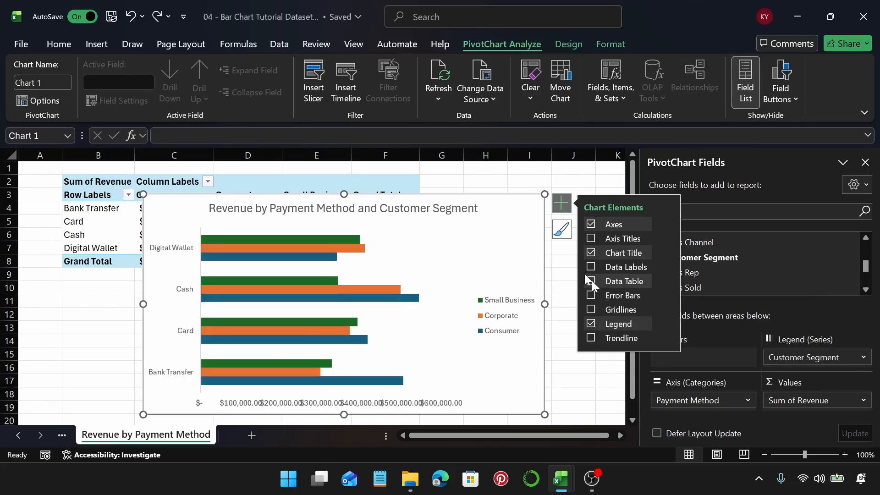
{"action": "left_click", "coordinate": [591, 295]}
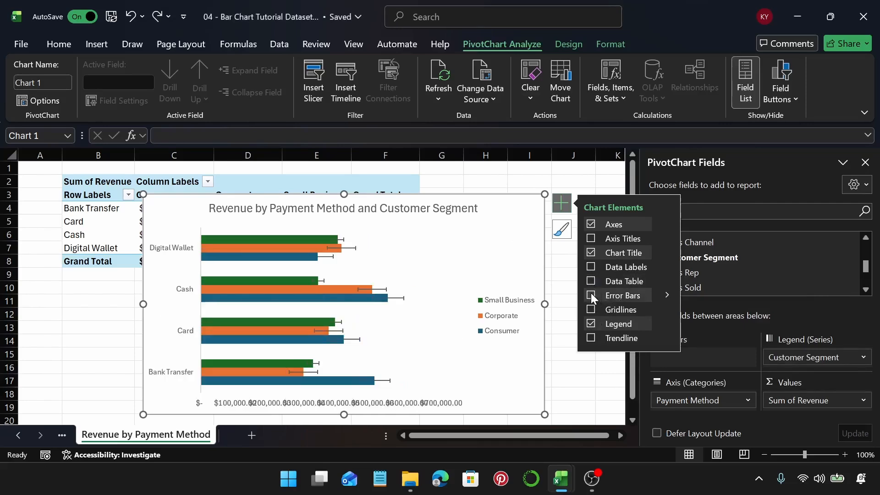
{"action": "left_click", "coordinate": [558, 204]}
Step: Remove the legend from the revenue by payment method chart and delete its horizontal value axis
{"action": "left_click", "coordinate": [571, 44]}
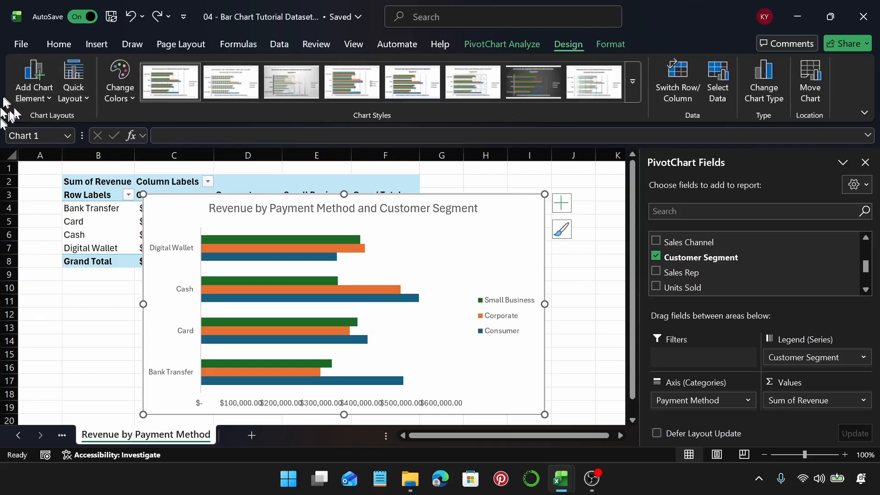
{"action": "left_click", "coordinate": [44, 98]}
{"action": "mouse_move", "coordinate": [62, 120]}
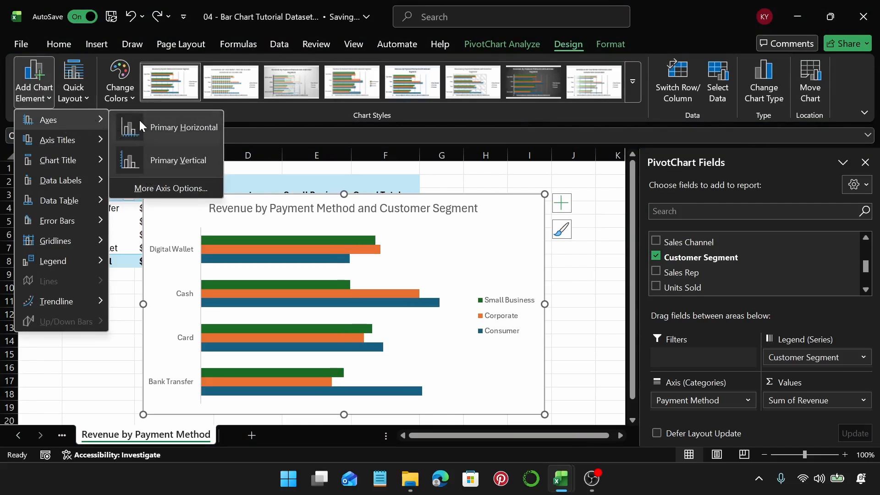
{"action": "mouse_move", "coordinate": [71, 139]}
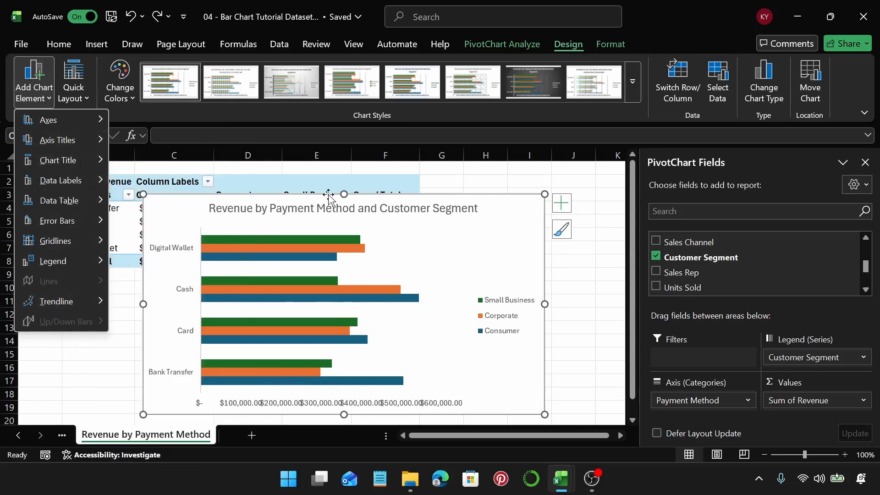
{"action": "mouse_move", "coordinate": [94, 263]}
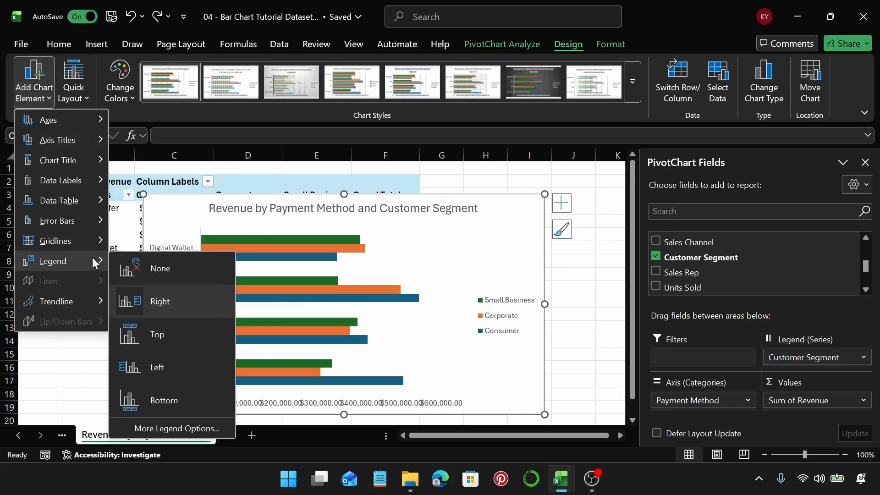
{"action": "left_click", "coordinate": [161, 272]}
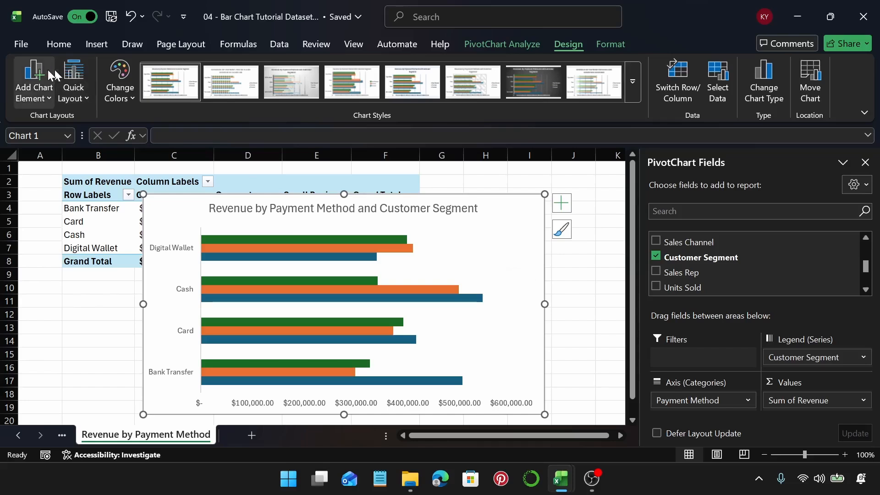
{"action": "left_click", "coordinate": [447, 408]}
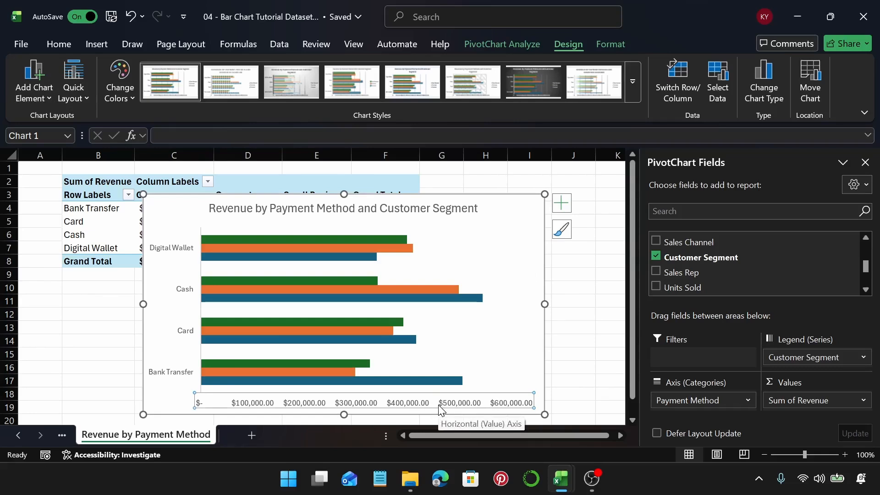
{"action": "key", "text": "Delete"}
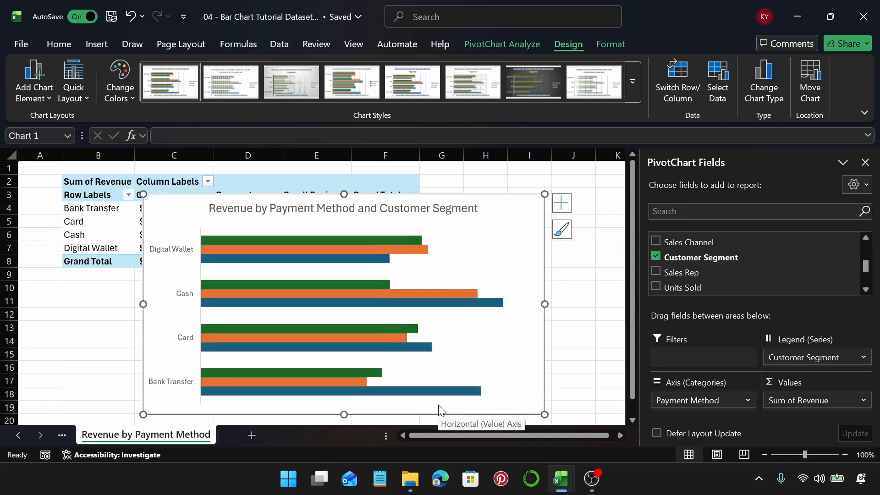
Step: Fill the chart area with the lightest tint of the dark blue theme colour
{"action": "right_click", "coordinate": [533, 212]}
{"action": "mouse_move", "coordinate": [596, 452]}
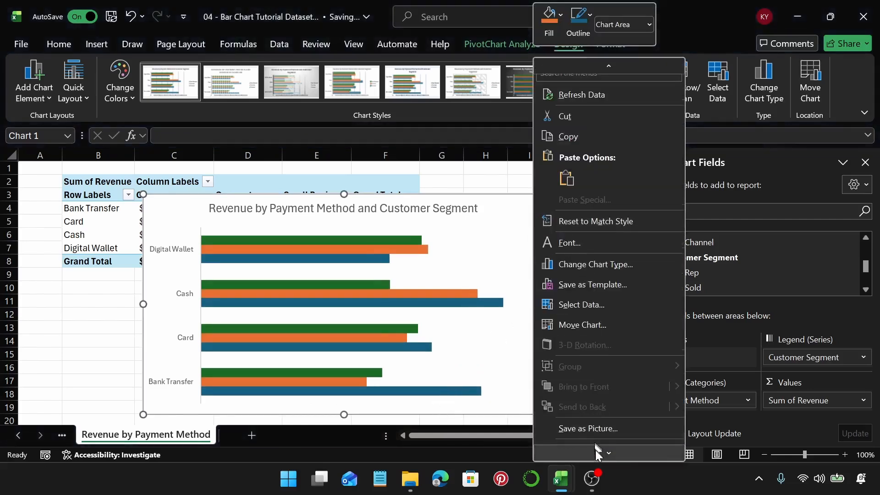
{"action": "left_click", "coordinate": [595, 410]}
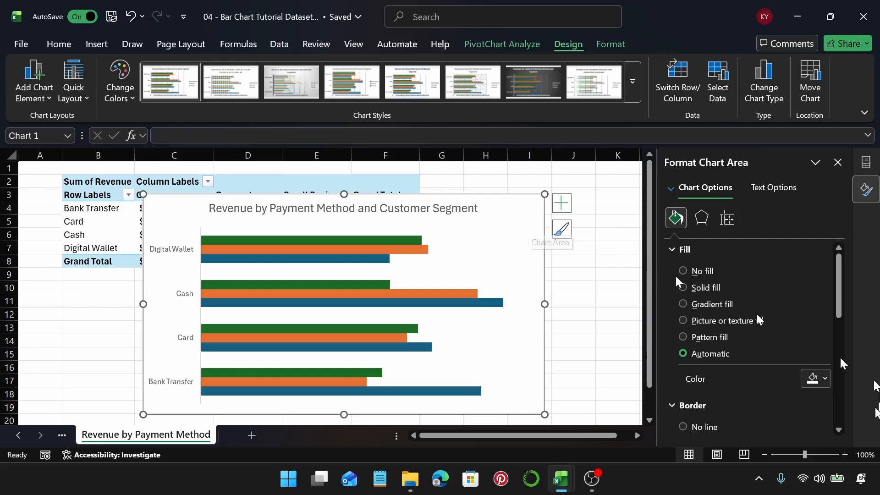
{"action": "left_click", "coordinate": [826, 379]}
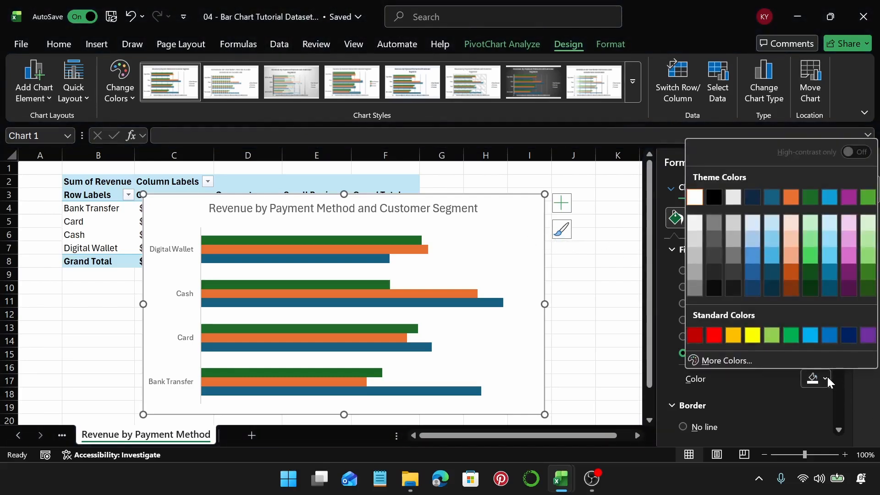
{"action": "left_click", "coordinate": [753, 223]}
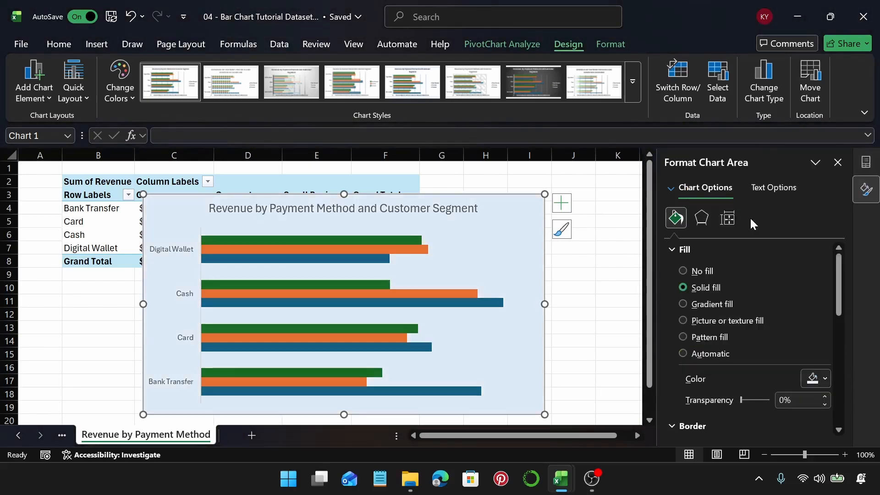
Step: Give the chart area a solid border in the same light blue as its fill, with rounded corners
{"action": "left_click", "coordinate": [719, 249]}
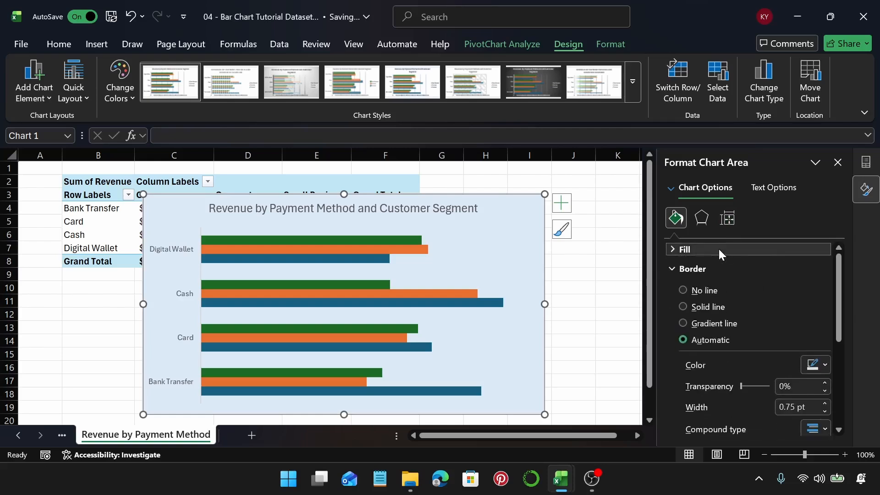
{"action": "left_click", "coordinate": [683, 306]}
{"action": "left_click", "coordinate": [813, 366]}
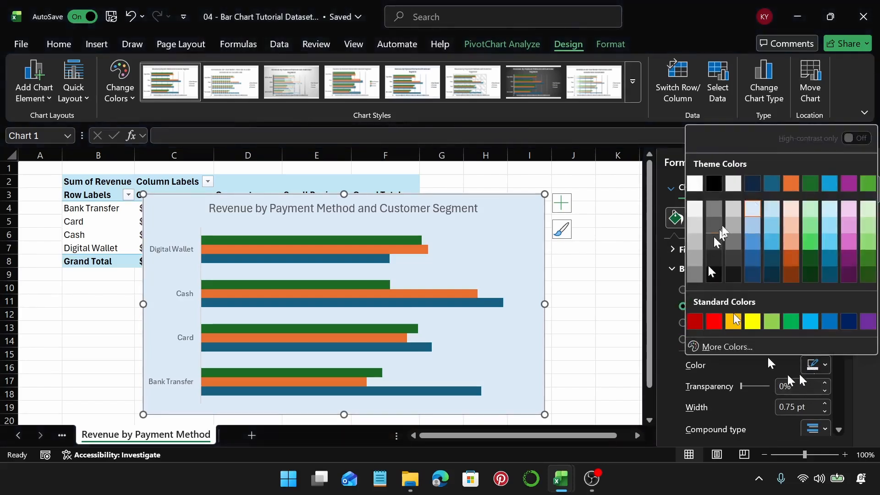
{"action": "left_click", "coordinate": [839, 379]}
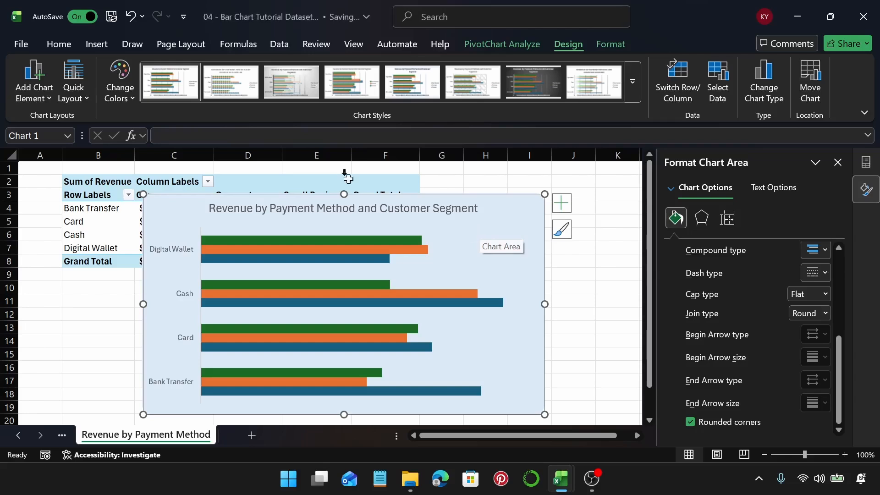
Step: Set the font colour of all the chart's text to black
{"action": "left_click", "coordinate": [54, 40]}
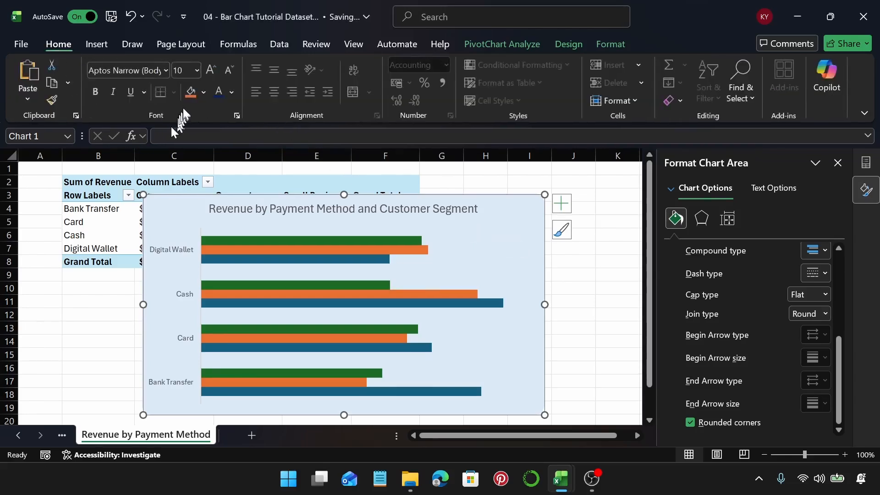
{"action": "left_click", "coordinate": [204, 92]}
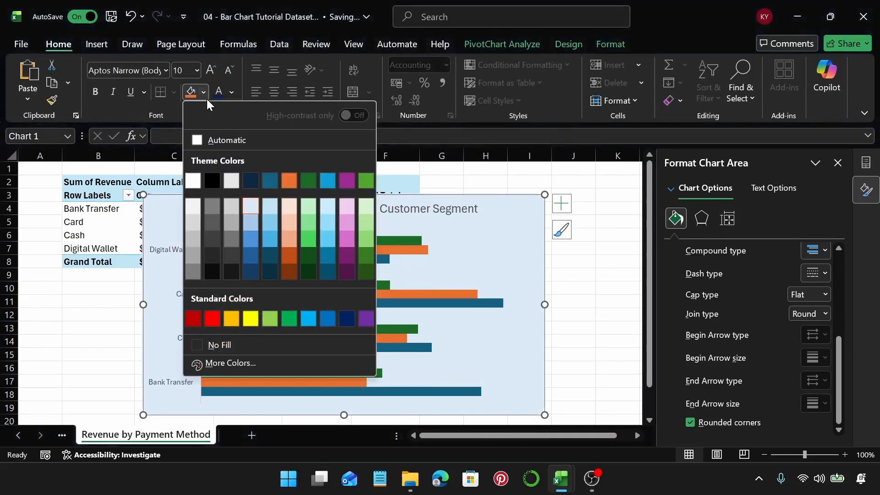
{"action": "left_click", "coordinate": [231, 90]}
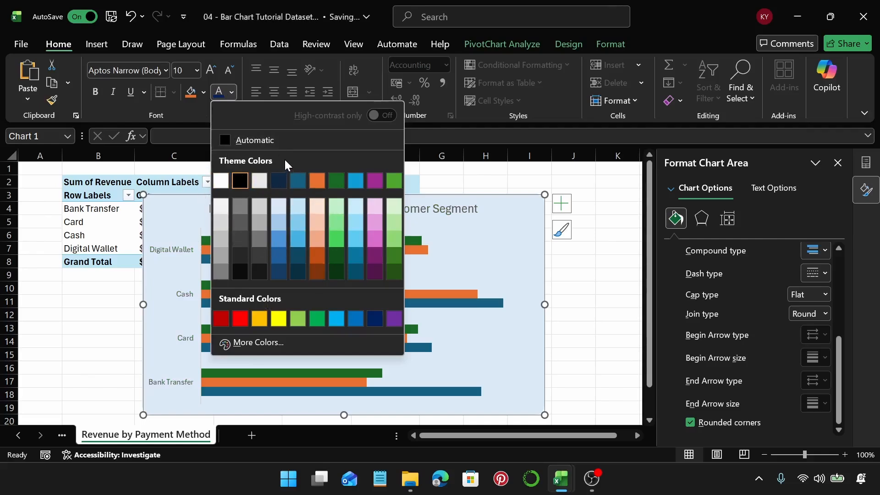
{"action": "left_click", "coordinate": [244, 176]}
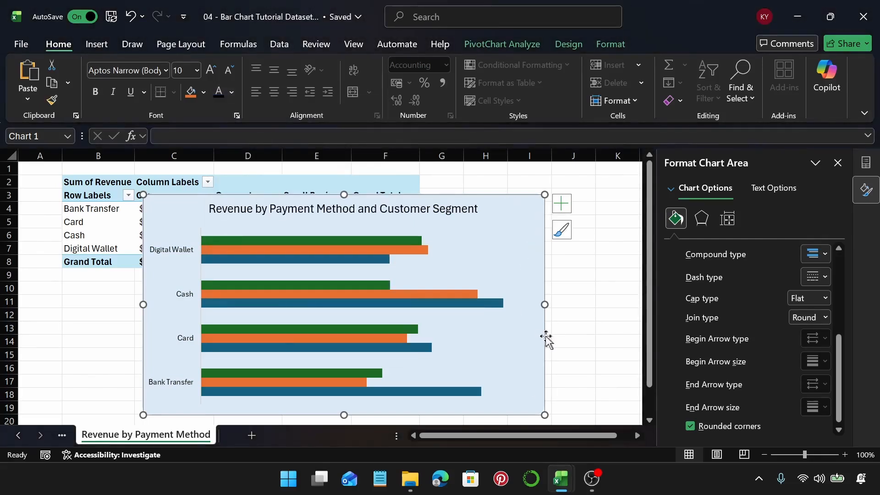
Step: Change the fill of the green Small Business bars to the bright blue theme colour
{"action": "left_click", "coordinate": [372, 241]}
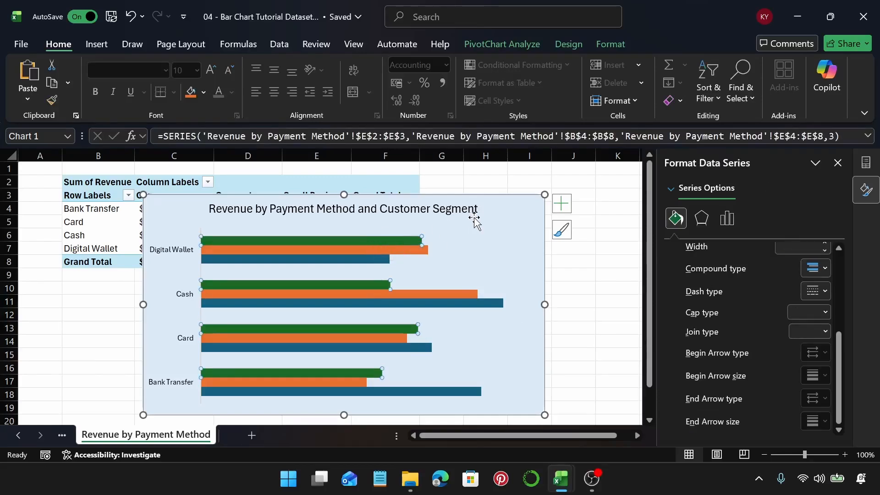
{"action": "scroll", "coordinate": [699, 279], "scroll_direction": "up", "scroll_amount": 5}
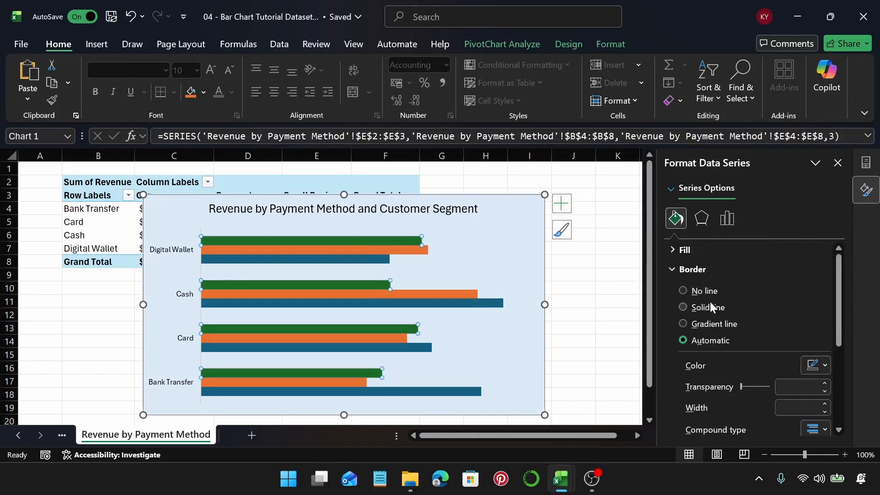
{"action": "left_click", "coordinate": [709, 270]}
{"action": "left_click", "coordinate": [703, 251]}
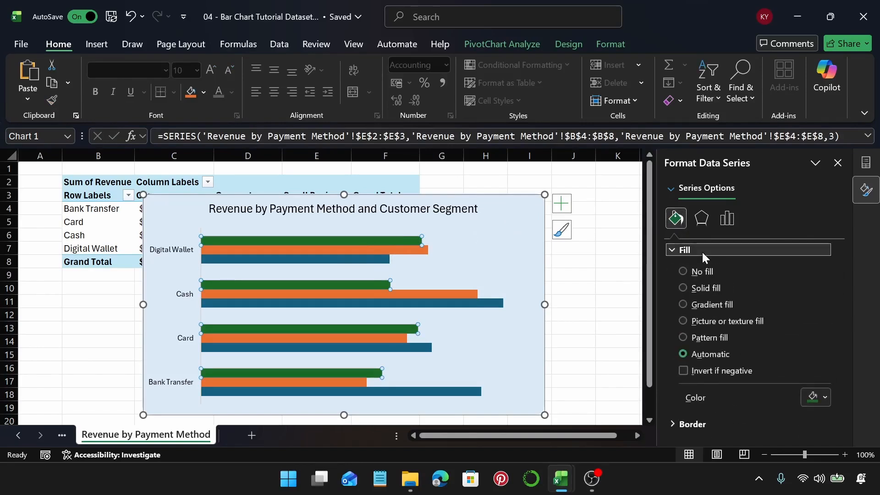
{"action": "left_click", "coordinate": [822, 398]}
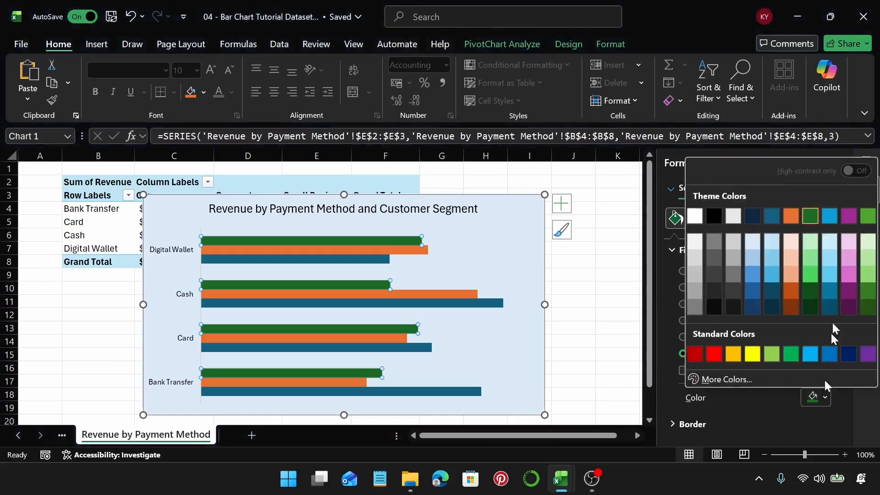
{"action": "left_click", "coordinate": [830, 216]}
{"action": "left_click", "coordinate": [458, 243]}
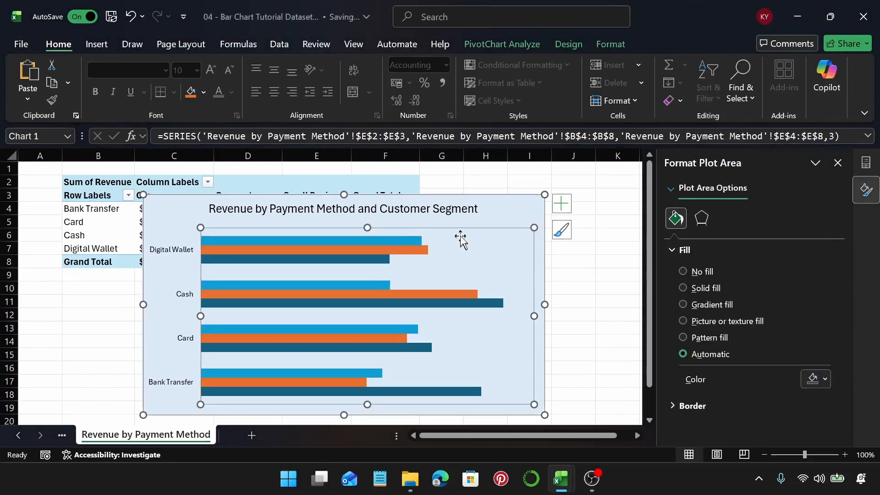
{"action": "left_click", "coordinate": [470, 221]}
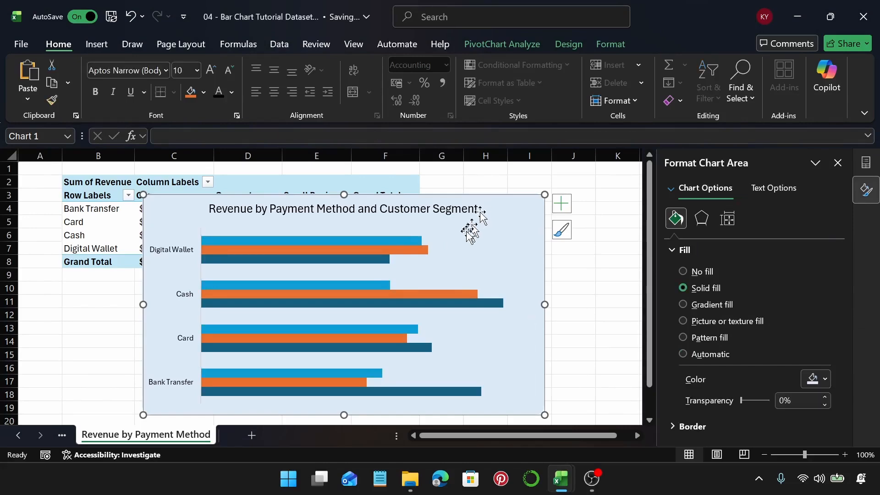
{"action": "left_click", "coordinate": [566, 44]}
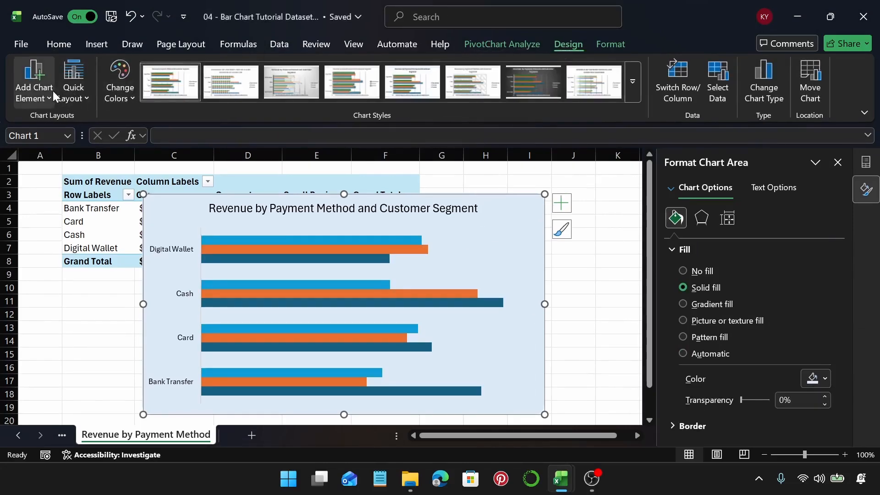
{"action": "left_click", "coordinate": [117, 95]}
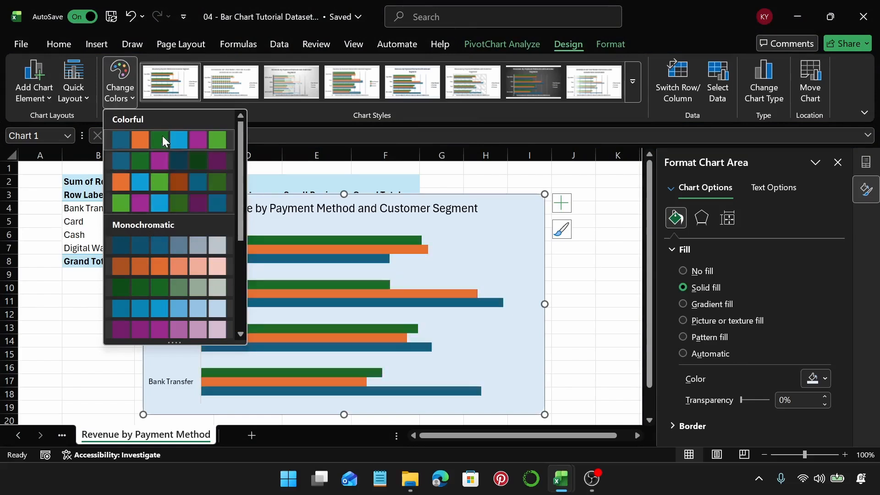
{"action": "left_click", "coordinate": [482, 225]}
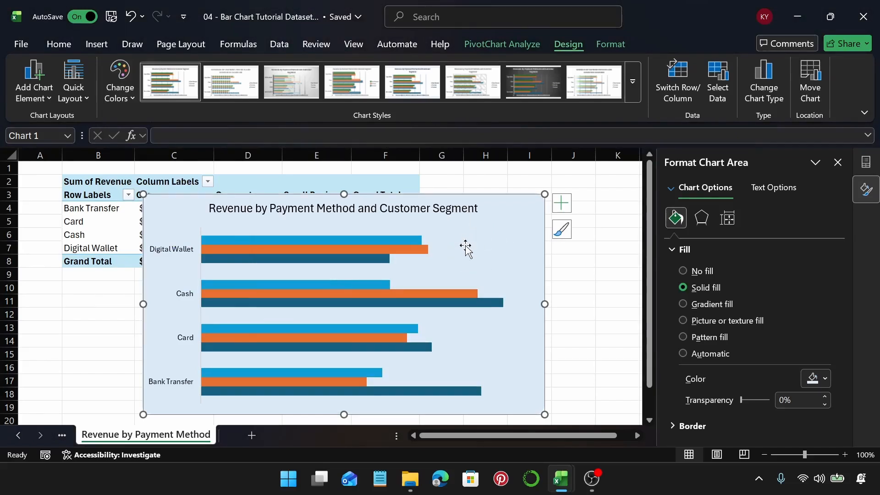
Step: Recolour the Corporate bars with the purple theme colour and the Consumer bars with the light green theme colour
{"action": "left_click", "coordinate": [422, 253]}
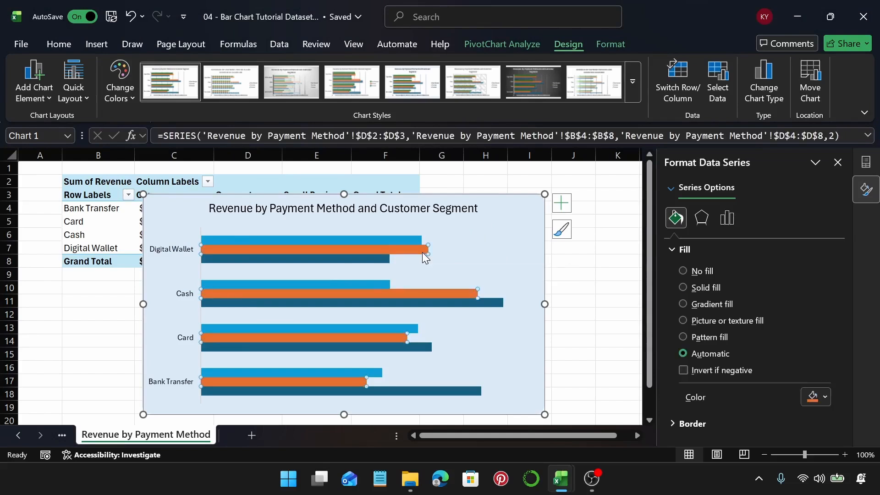
{"action": "left_click", "coordinate": [815, 406]}
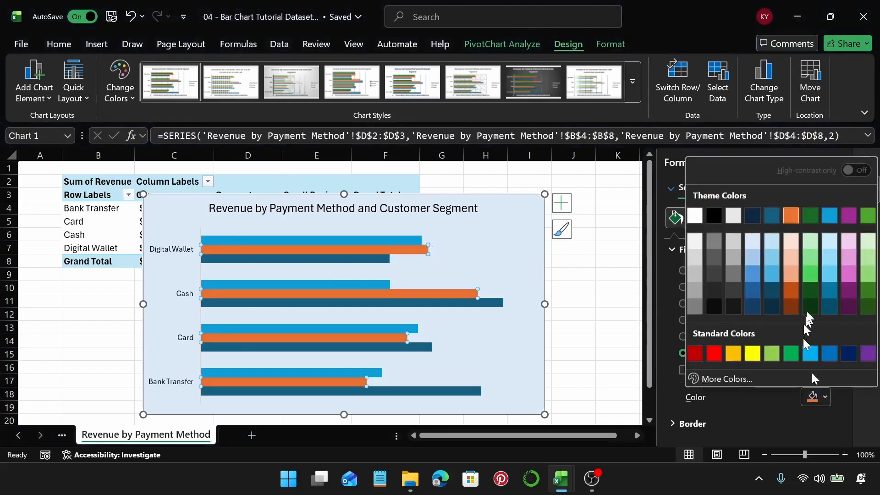
{"action": "left_click", "coordinate": [847, 216]}
{"action": "left_click", "coordinate": [357, 260]}
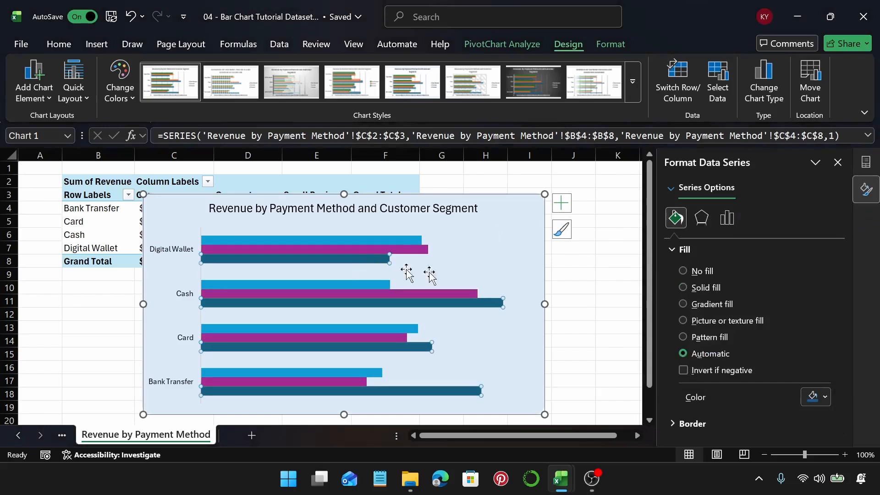
{"action": "left_click", "coordinate": [824, 399]}
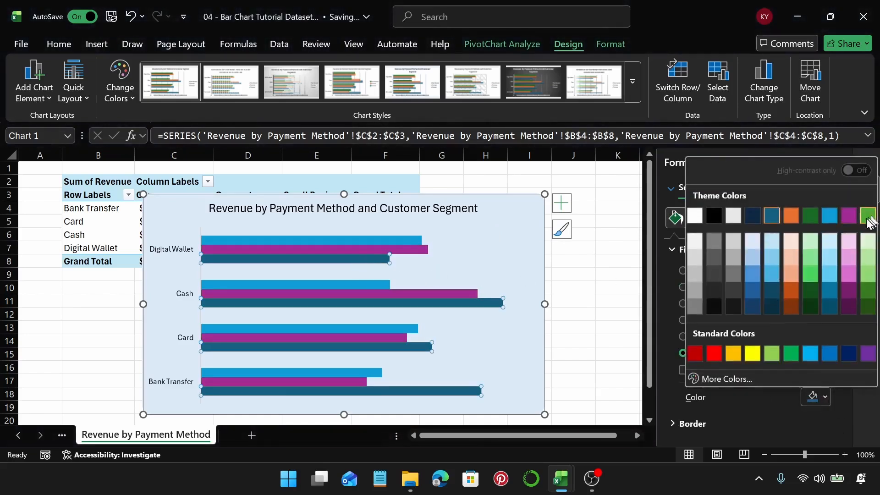
{"action": "left_click", "coordinate": [868, 222]}
Step: Uncover the pivot table's Grand Total column and sort the payment methods by grand total from smallest to largest
{"action": "left_click", "coordinate": [528, 229]}
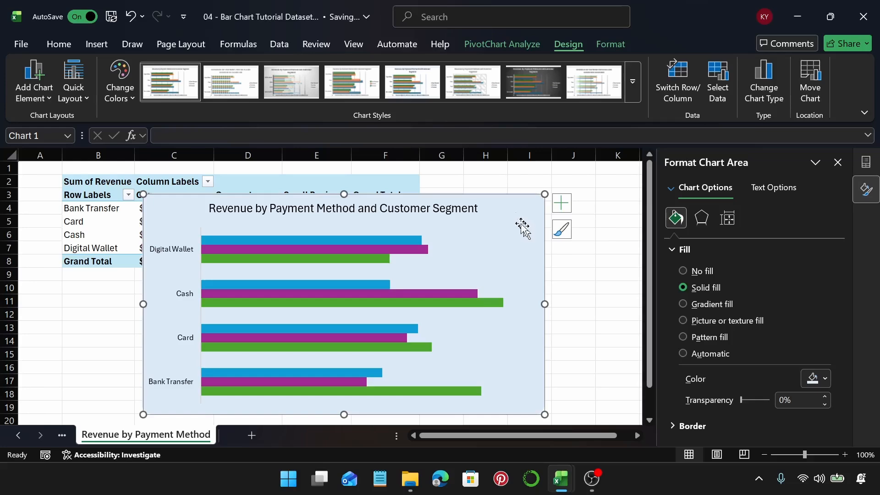
{"action": "left_click_drag", "start_coordinate": [523, 226], "coordinate": [528, 264]}
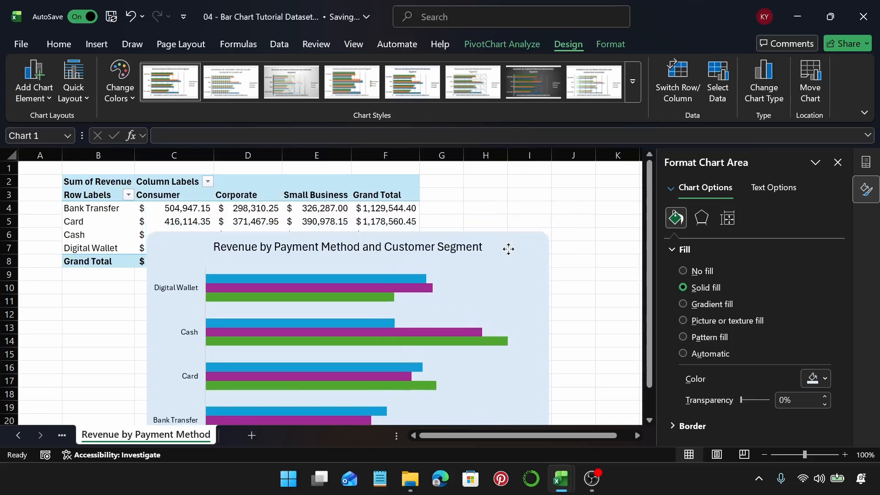
{"action": "left_click", "coordinate": [376, 212]}
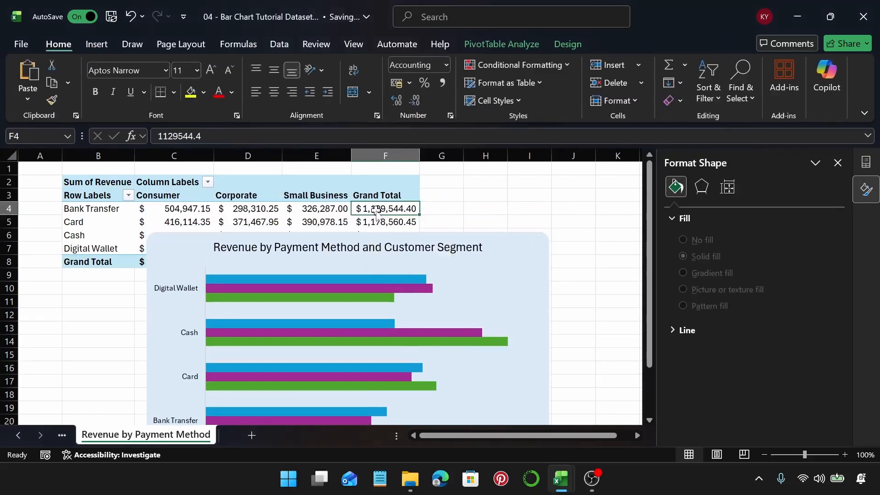
{"action": "right_click", "coordinate": [376, 211]}
{"action": "mouse_move", "coordinate": [468, 344]}
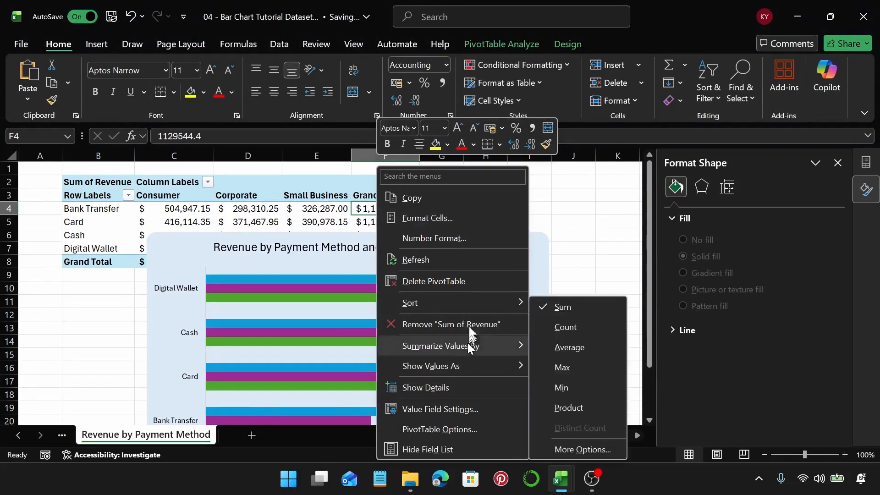
{"action": "mouse_move", "coordinate": [472, 303]}
{"action": "left_click", "coordinate": [555, 303]}
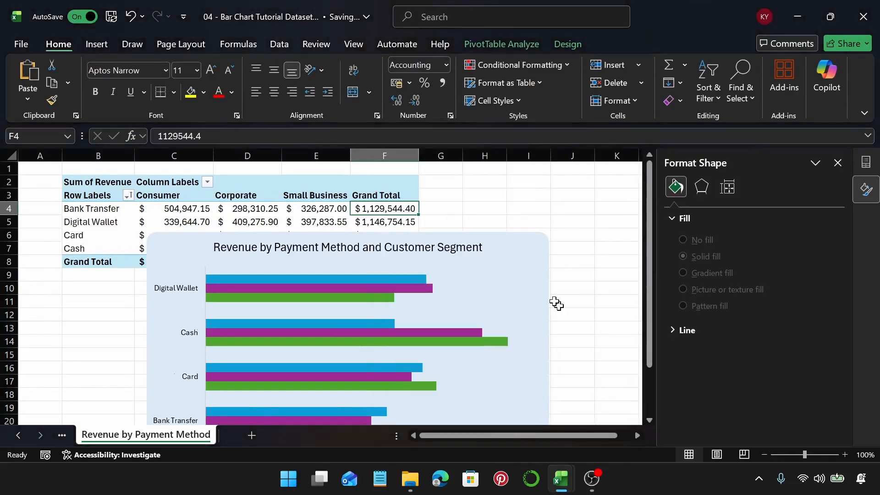
Step: Move the chart back up over the pivot table so its upper-left corner sits in column C at row 2
{"action": "left_click", "coordinate": [521, 281]}
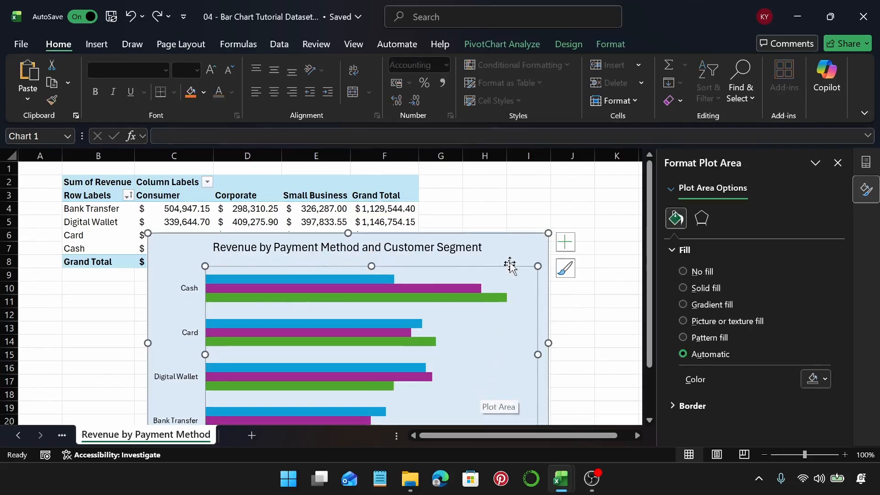
{"action": "mouse_move", "coordinate": [510, 266]}
{"action": "left_mouse_down"}
{"action": "mouse_move", "coordinate": [521, 196]}
{"action": "mouse_move", "coordinate": [536, 206]}
{"action": "left_mouse_up"}
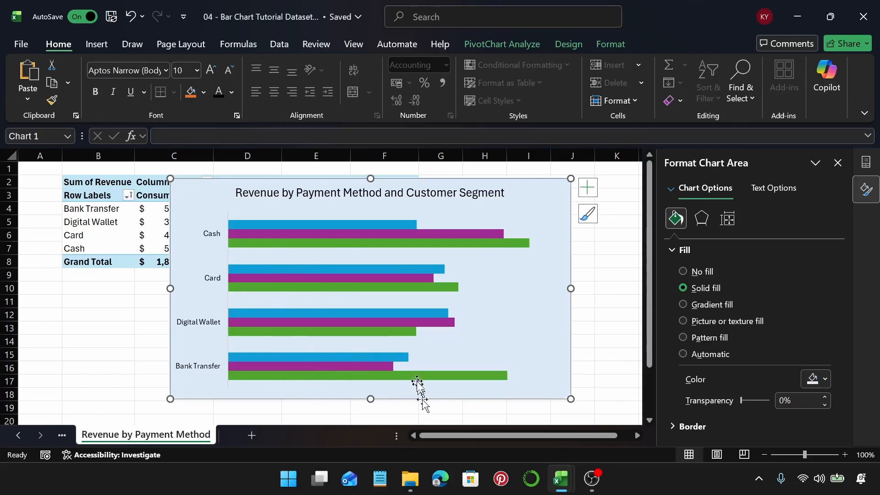
{"action": "mouse_move", "coordinate": [404, 357]}
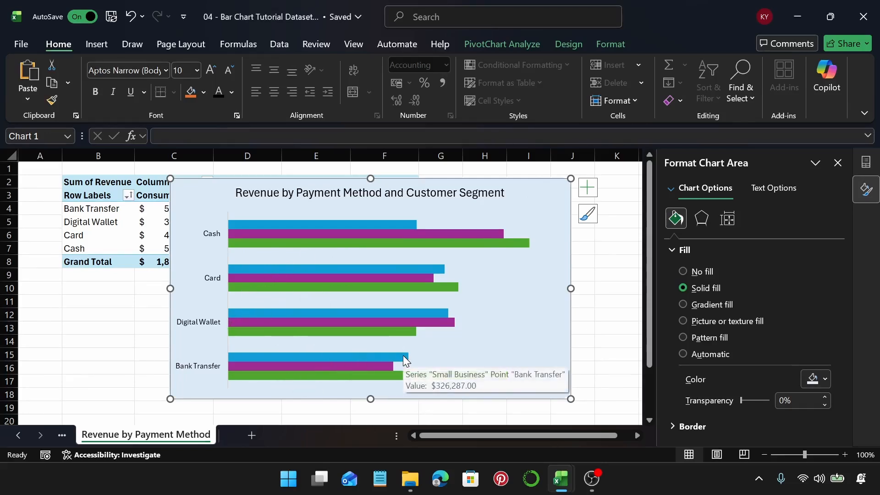
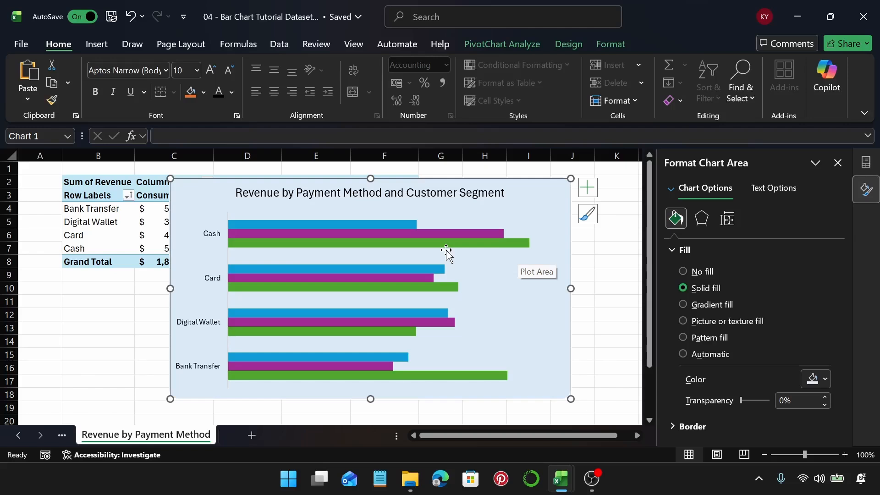
{"action": "left_click_drag", "start_coordinate": [507, 193], "coordinate": [541, 198]}
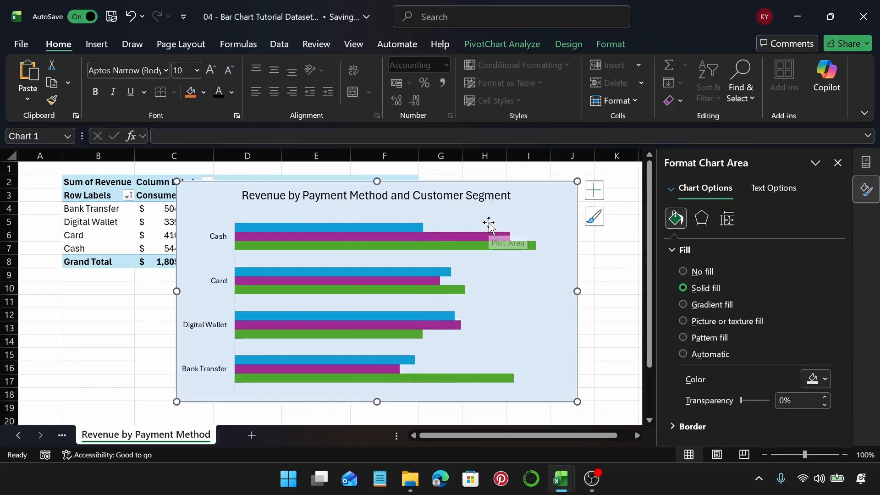
Step: Add data labels to all the chart's bars and open the detailed label formatting options
{"action": "left_click", "coordinate": [593, 194]}
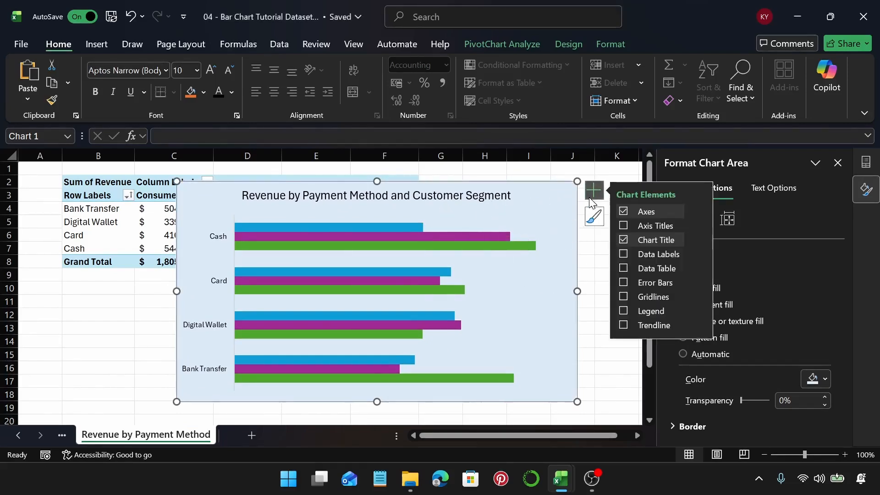
{"action": "left_click", "coordinate": [622, 254]}
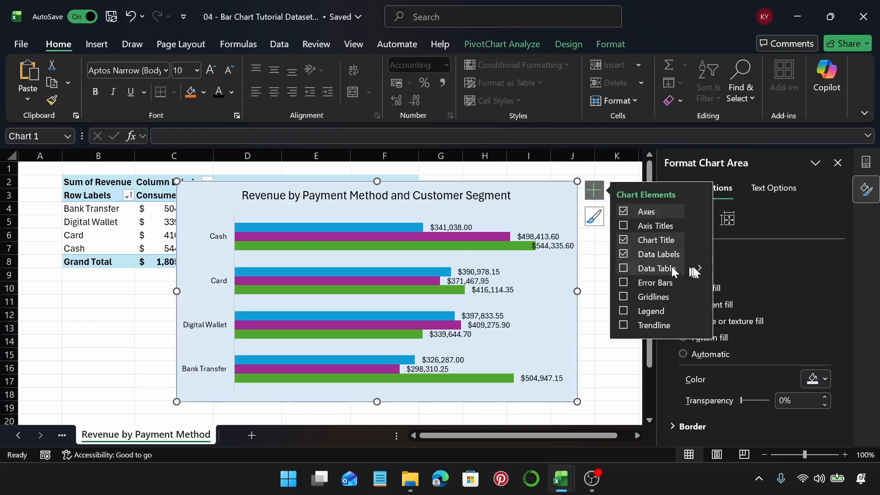
{"action": "left_click", "coordinate": [700, 254]}
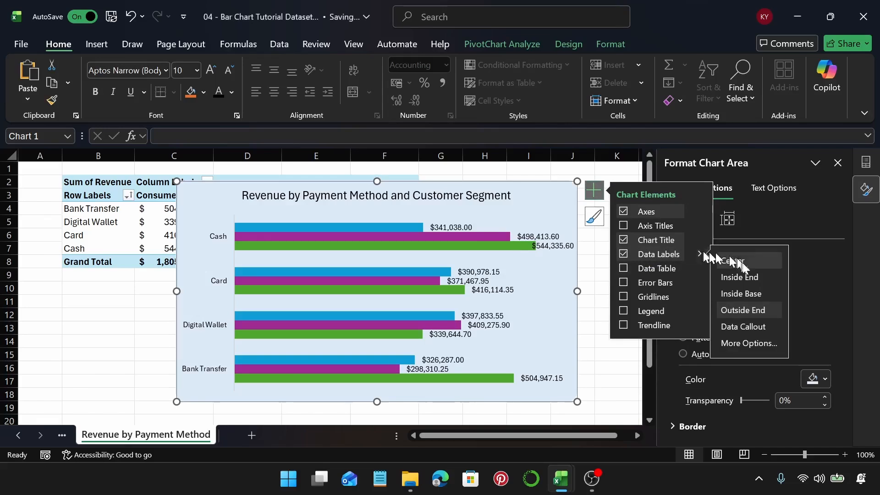
{"action": "left_click", "coordinate": [759, 345]}
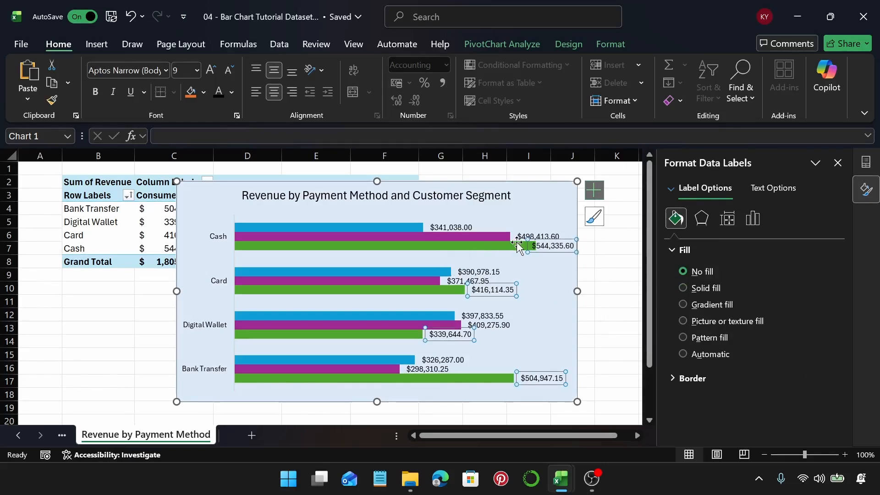
Step: Include the series name alongside the value in the Consumer data labels
{"action": "left_click", "coordinate": [754, 225]}
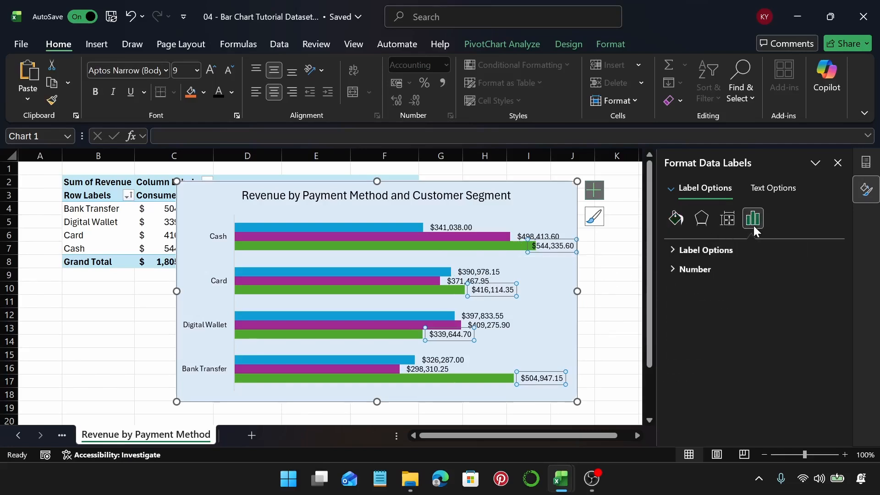
{"action": "left_click", "coordinate": [744, 250]}
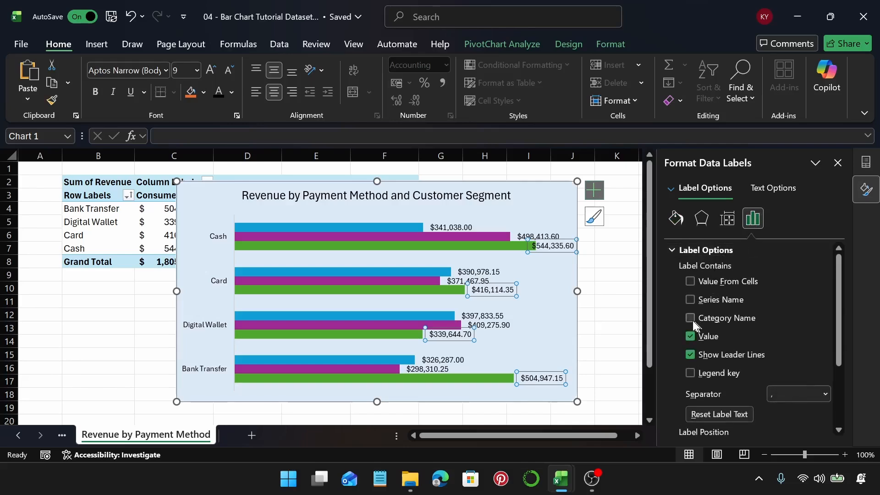
{"action": "left_click", "coordinate": [692, 305]}
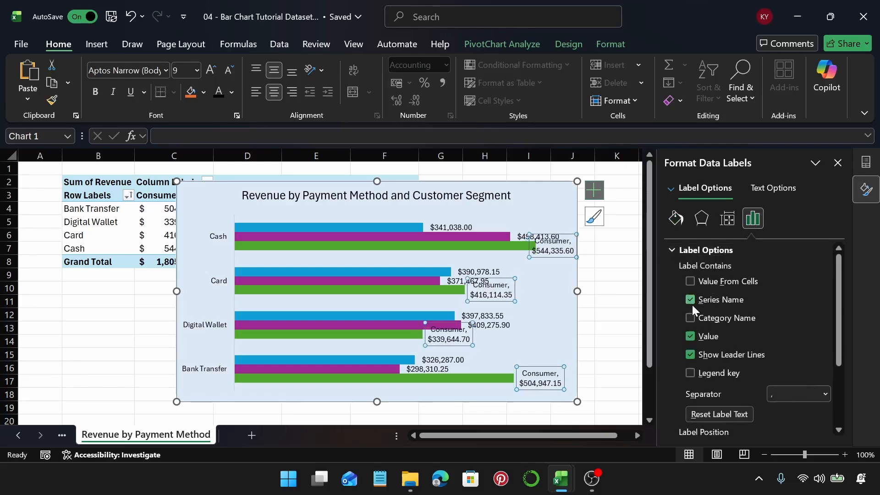
{"action": "left_click", "coordinate": [692, 304]}
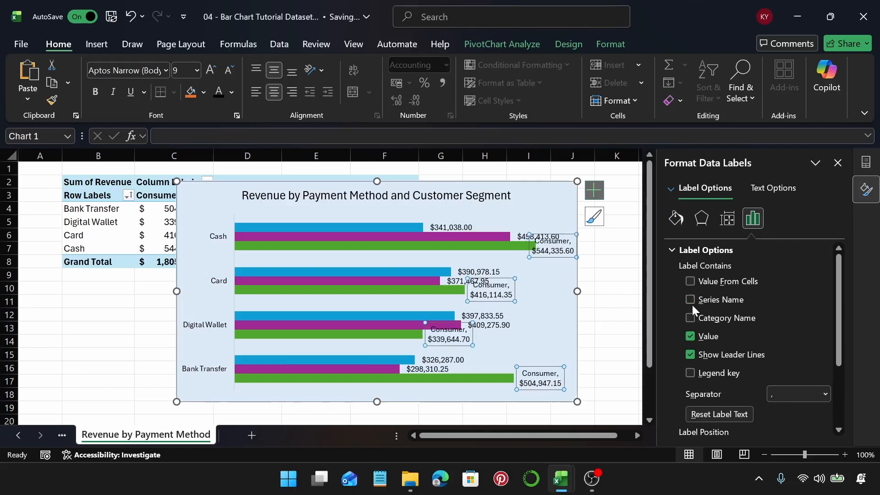
{"action": "left_click", "coordinate": [694, 318]}
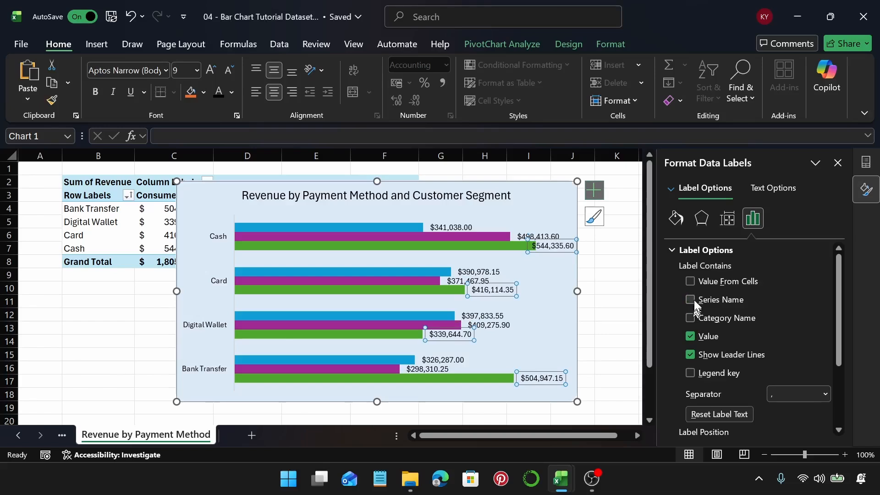
{"action": "left_click", "coordinate": [691, 301]}
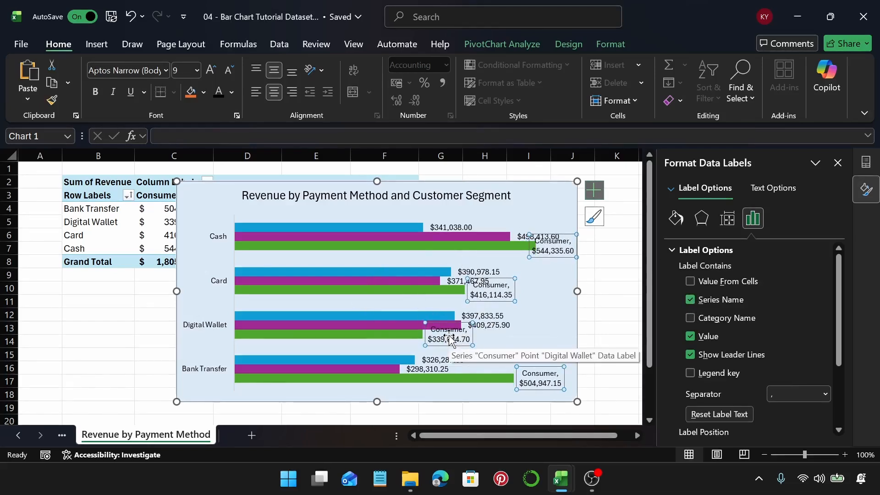
Step: Include the category name alongside the value in the Small Business and Corporate data labels
{"action": "left_click", "coordinate": [468, 229]}
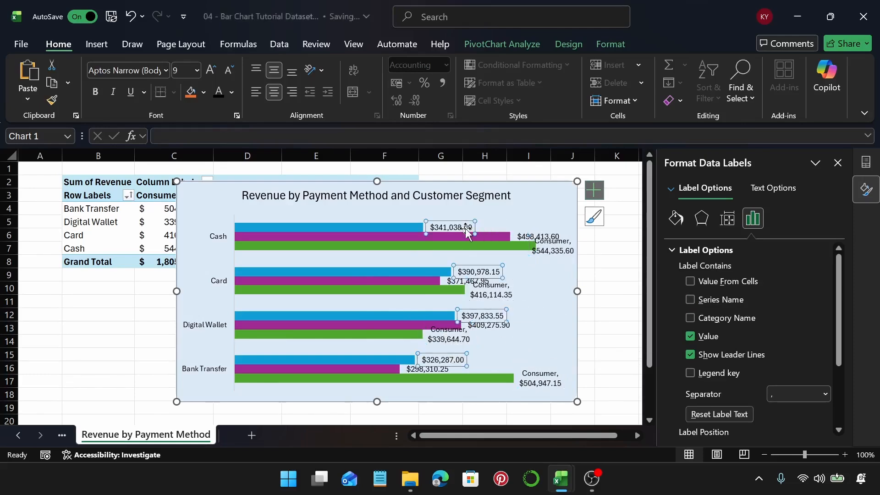
{"action": "left_click", "coordinate": [691, 318]}
{"action": "left_click", "coordinate": [538, 237]}
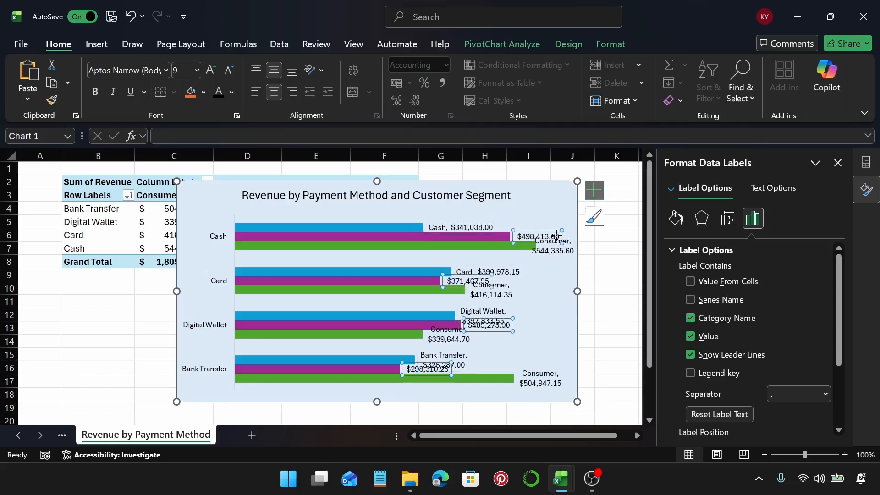
{"action": "left_click", "coordinate": [690, 318]}
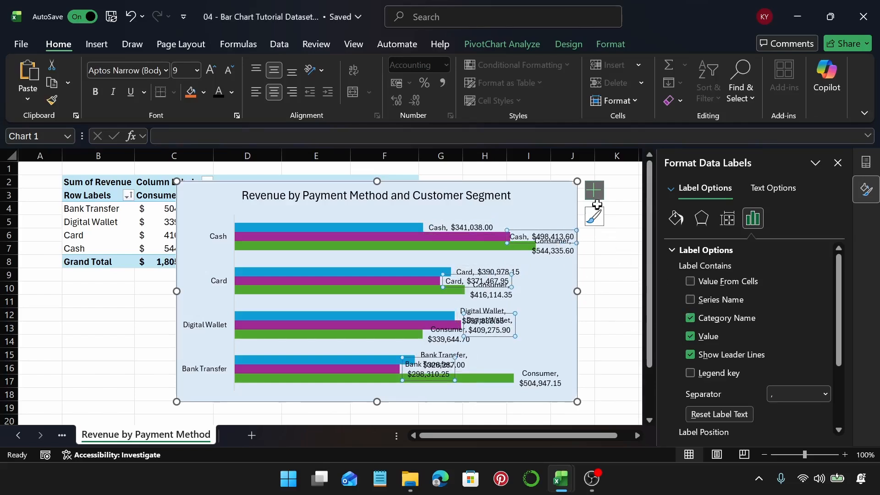
Step: Set the label position to Inside End for the Corporate, Consumer and Small Business data labels
{"action": "scroll", "coordinate": [744, 324], "scroll_direction": "down", "scroll_amount": 3}
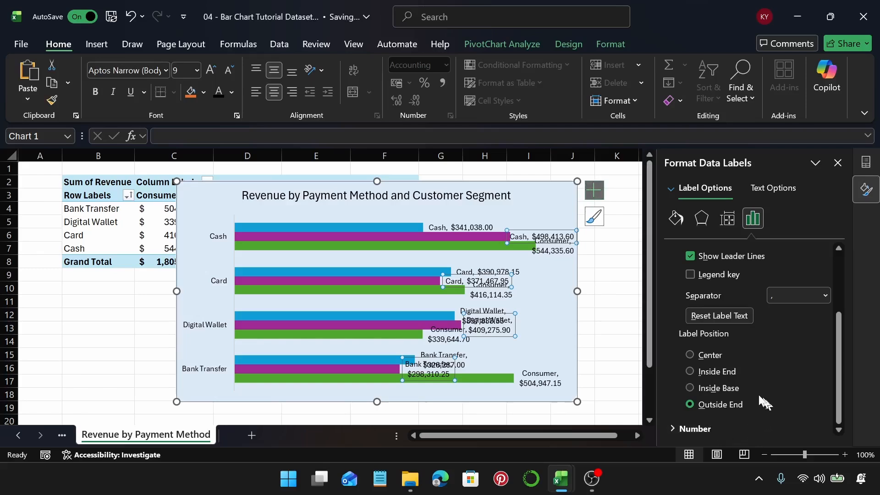
{"action": "left_click", "coordinate": [691, 371]}
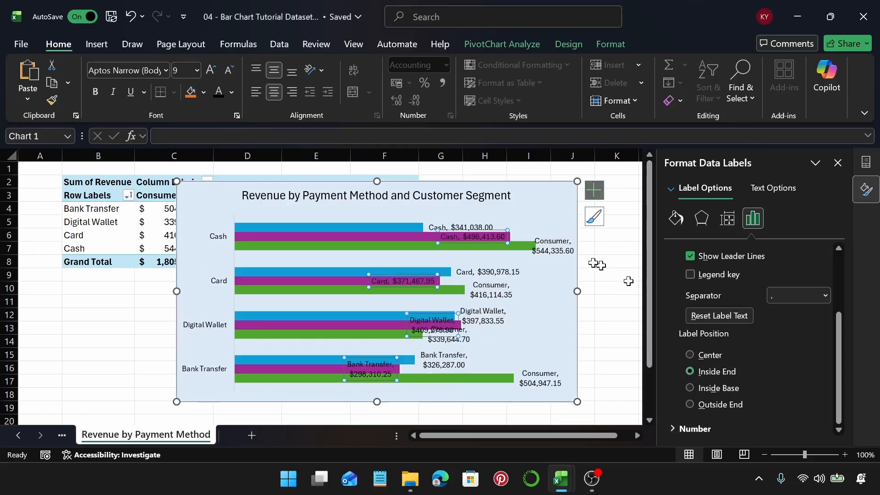
{"action": "left_click", "coordinate": [554, 247]}
{"action": "scroll", "coordinate": [705, 361], "scroll_direction": "down", "scroll_amount": 3}
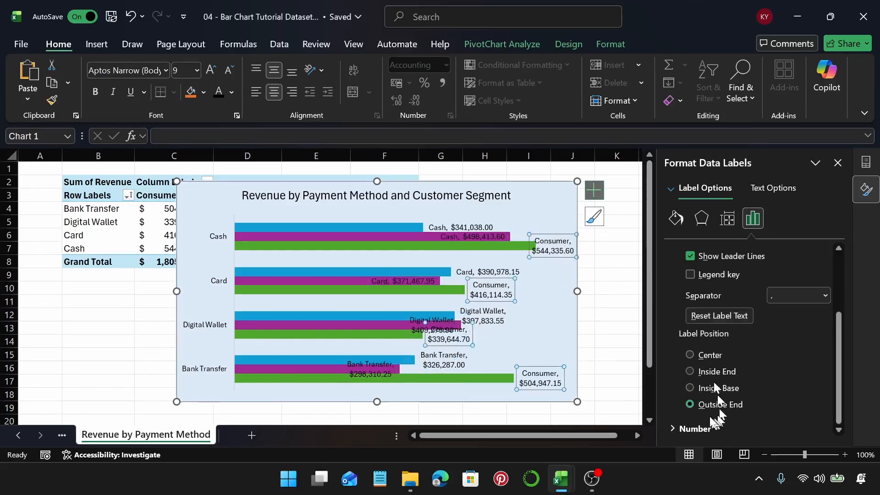
{"action": "left_click", "coordinate": [691, 371]}
{"action": "left_click", "coordinate": [502, 274]}
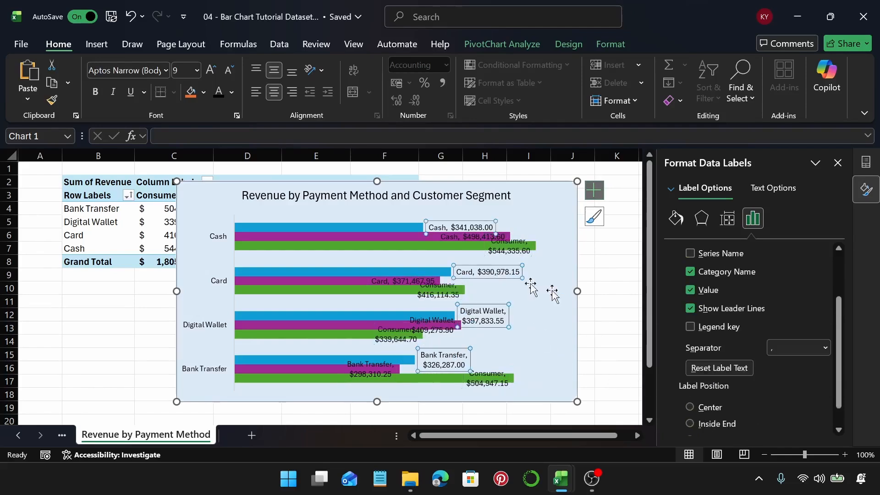
{"action": "scroll", "coordinate": [704, 394], "scroll_direction": "down", "scroll_amount": 2}
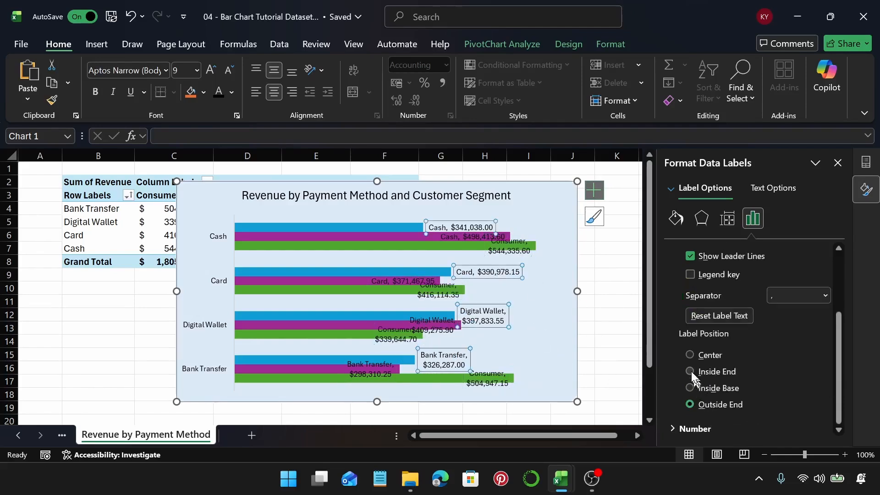
{"action": "left_click", "coordinate": [691, 372]}
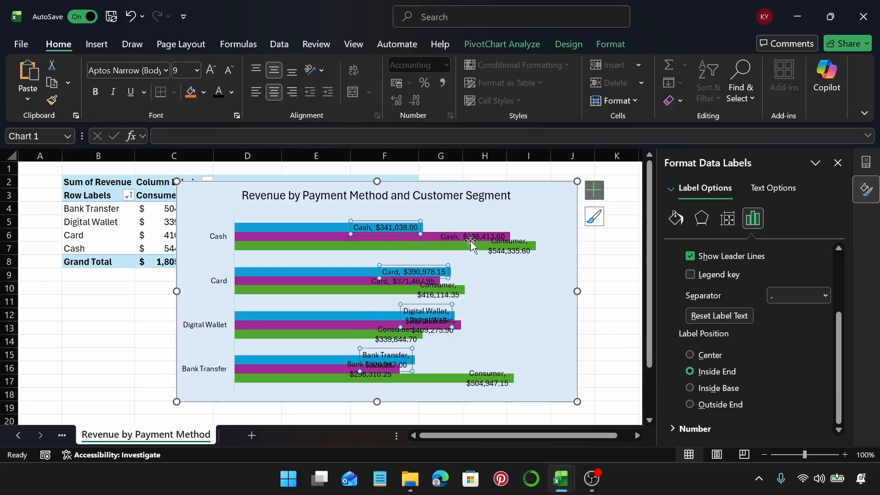
Step: Widen the Consumer data label on the Cash bar so its text fits on one line
{"action": "left_click", "coordinate": [495, 250]}
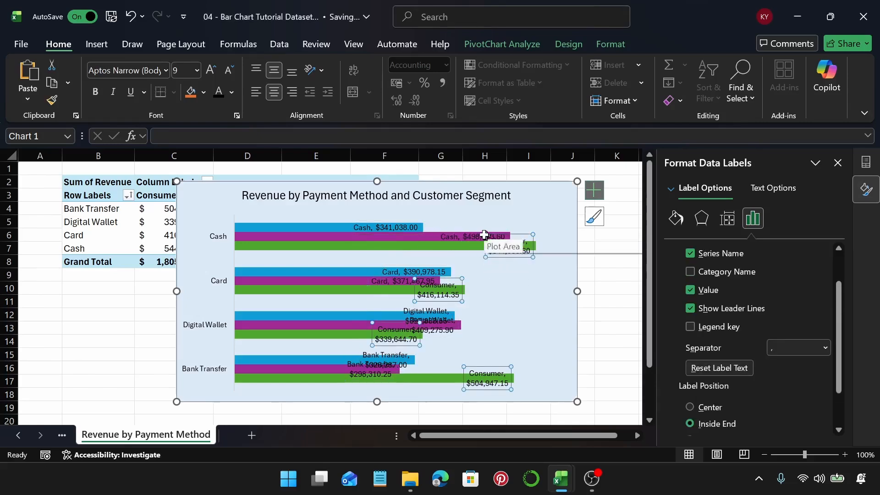
{"action": "left_click", "coordinate": [488, 243]}
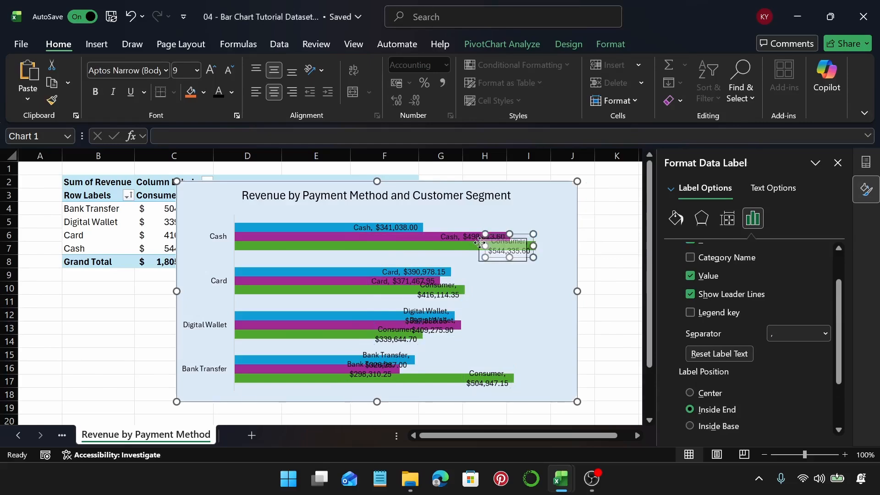
{"action": "left_click_drag", "start_coordinate": [488, 243], "coordinate": [427, 251]}
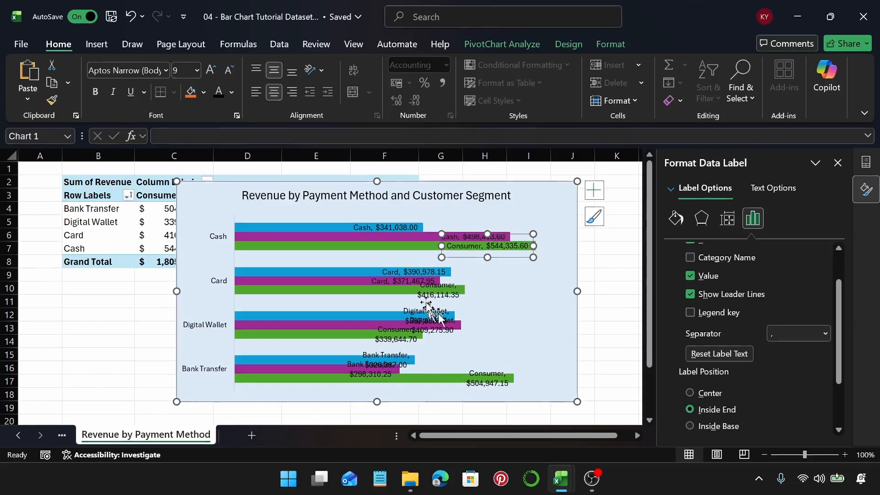
Step: Widen the Consumer data label on the Card bar towards the axis so its text fits on one line
{"action": "left_click", "coordinate": [427, 270]}
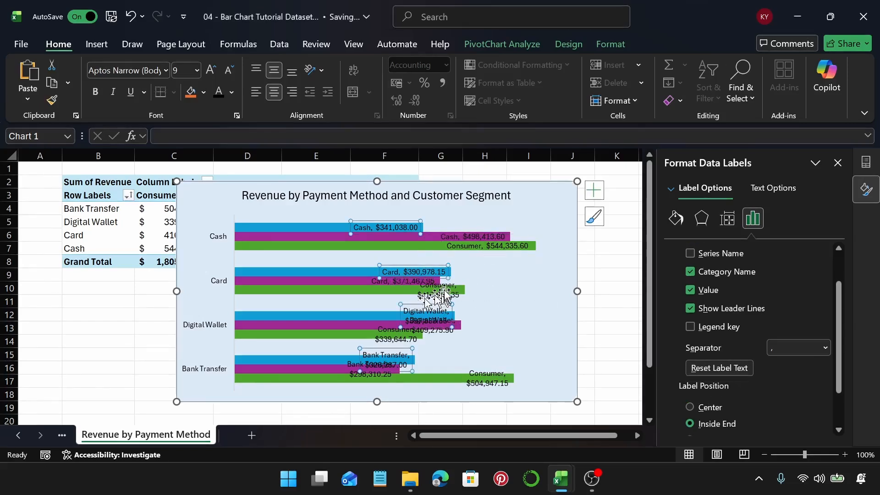
{"action": "left_click", "coordinate": [438, 293]}
{"action": "left_click", "coordinate": [431, 291]}
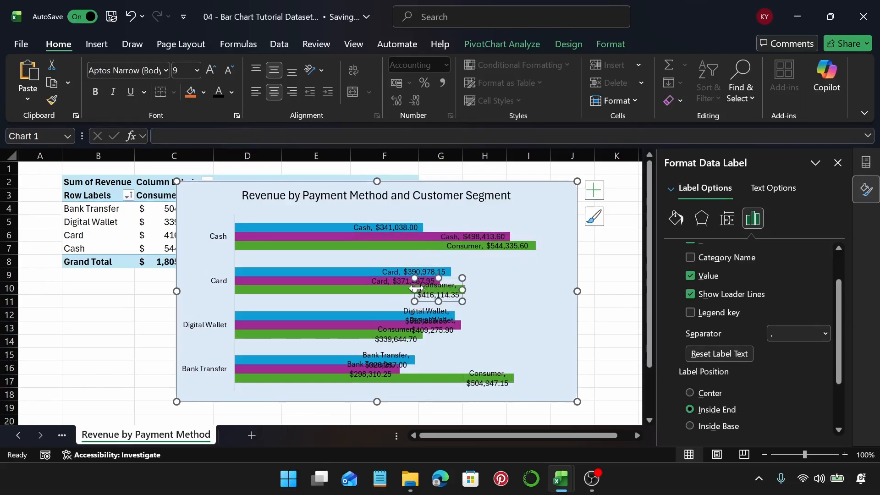
{"action": "left_click_drag", "start_coordinate": [416, 288], "coordinate": [355, 290]}
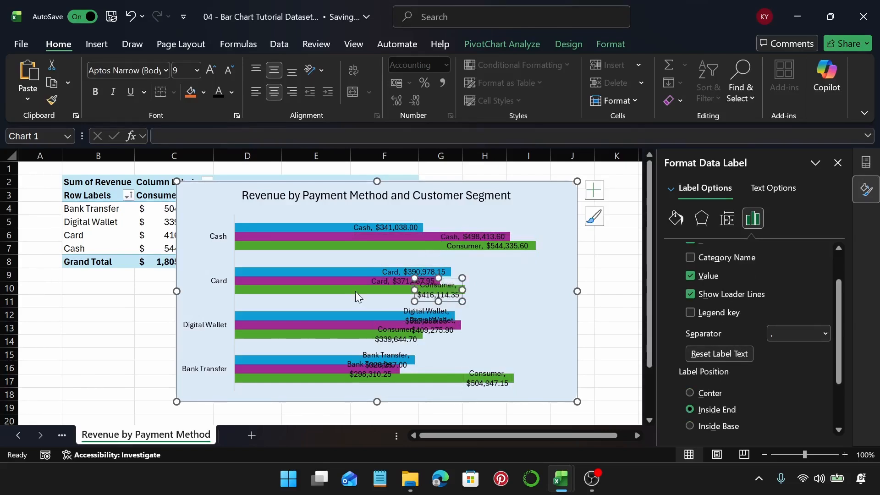
Step: Widen the Small Business and Corporate data labels on the Digital Wallet bars towards the axis so each fits on one line
{"action": "left_click", "coordinate": [433, 319]}
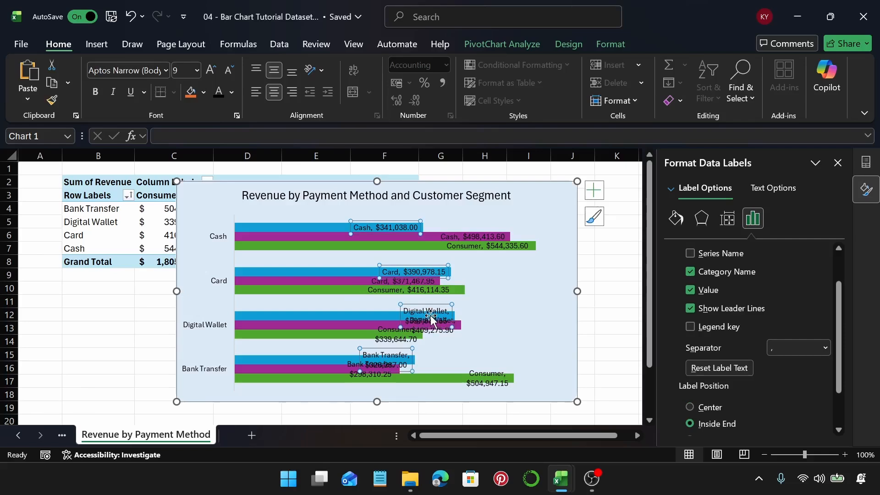
{"action": "left_click", "coordinate": [432, 319]}
{"action": "left_click_drag", "start_coordinate": [397, 318], "coordinate": [340, 316]}
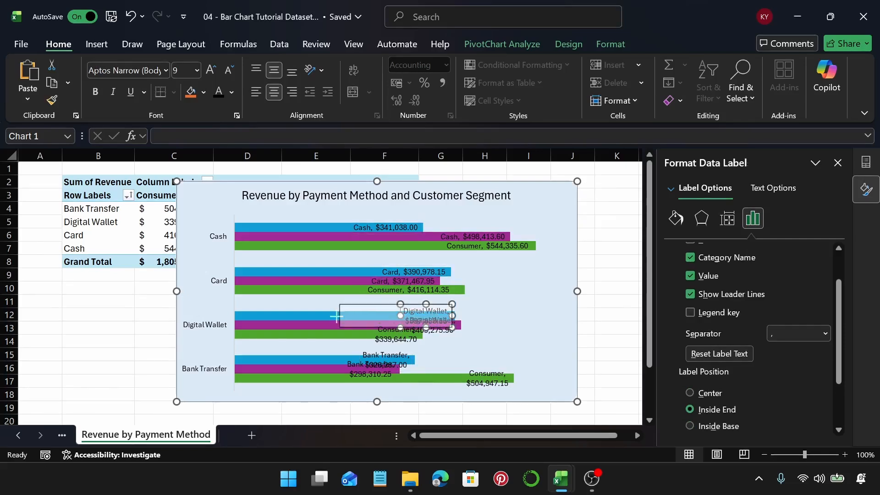
{"action": "left_click", "coordinate": [438, 330]}
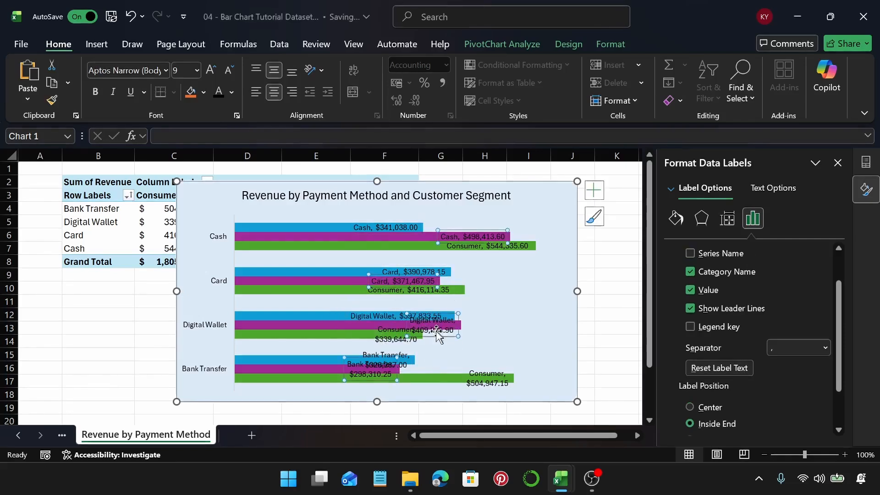
{"action": "left_click", "coordinate": [419, 325]}
{"action": "left_click", "coordinate": [436, 330]}
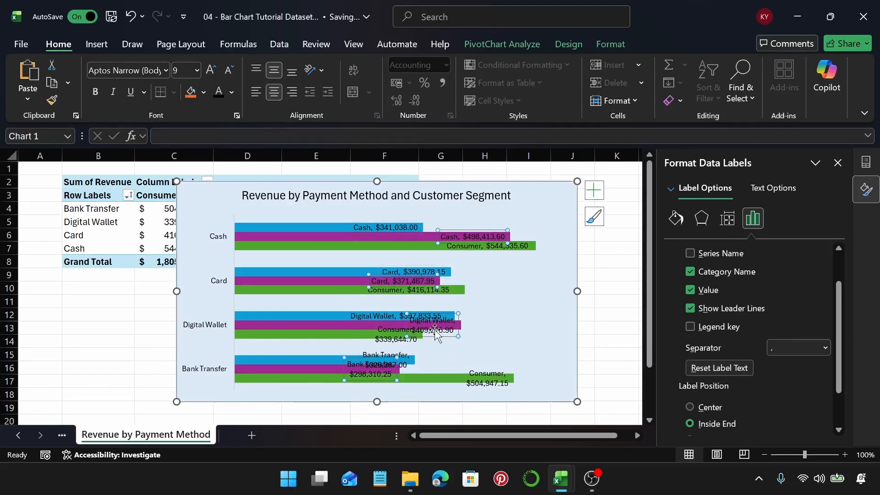
{"action": "left_click", "coordinate": [418, 331]}
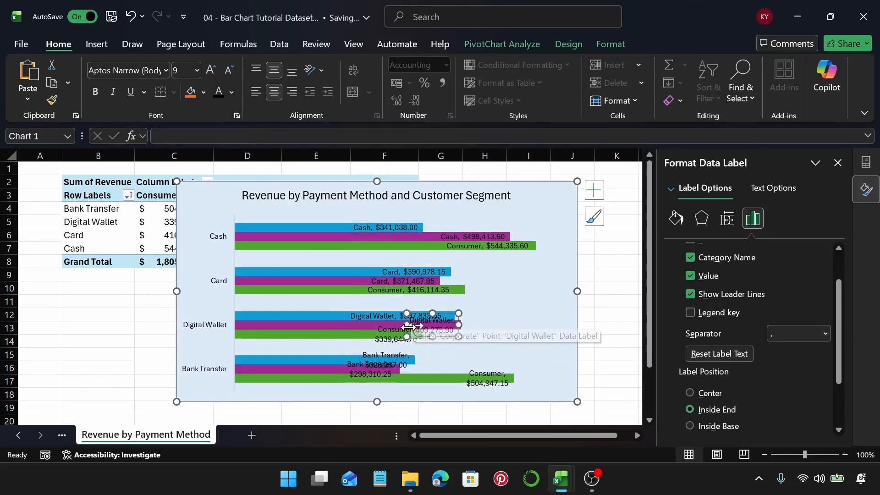
{"action": "left_click_drag", "start_coordinate": [406, 324], "coordinate": [351, 324]}
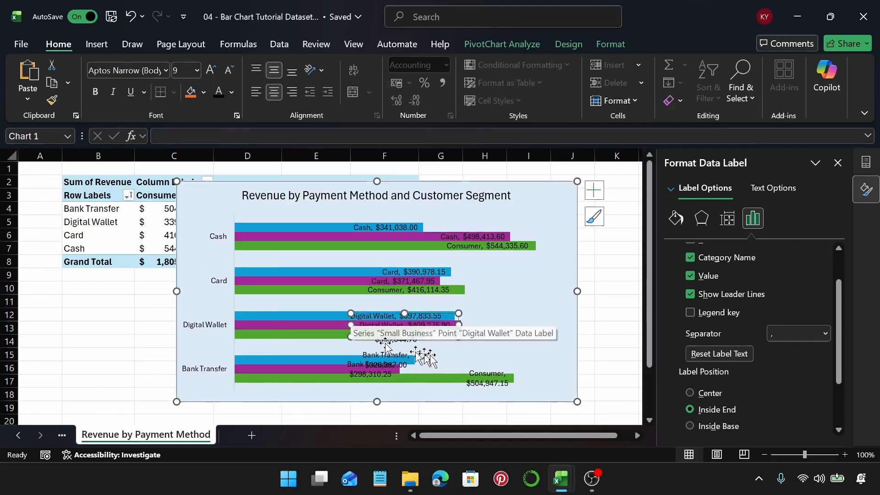
{"action": "left_click", "coordinate": [598, 190]}
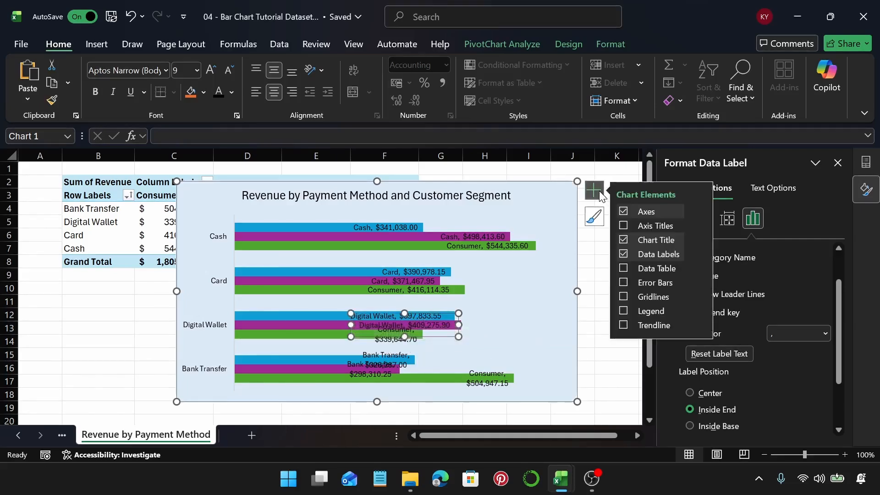
{"action": "left_click", "coordinate": [703, 258]}
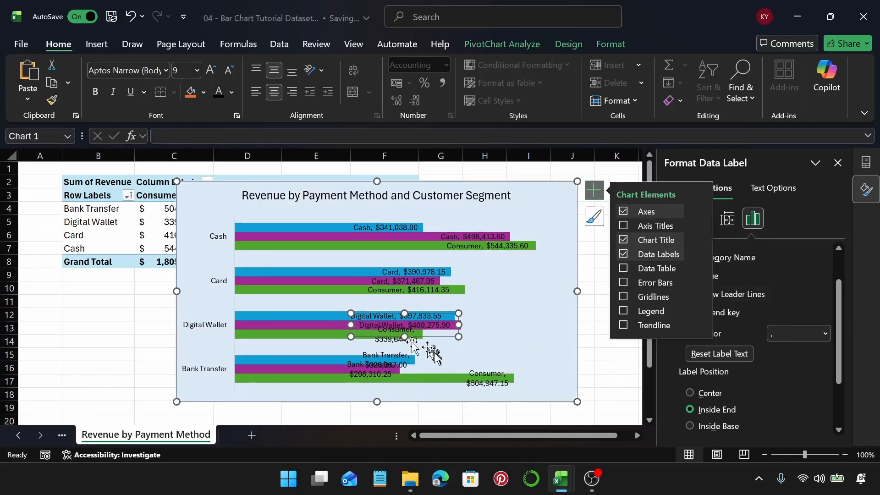
Step: Widen the Consumer data label on the Digital Wallet bar to fit one line, trimming the excess width so it sits near the bar's end
{"action": "left_click", "coordinate": [397, 342]}
{"action": "left_click", "coordinate": [373, 341]}
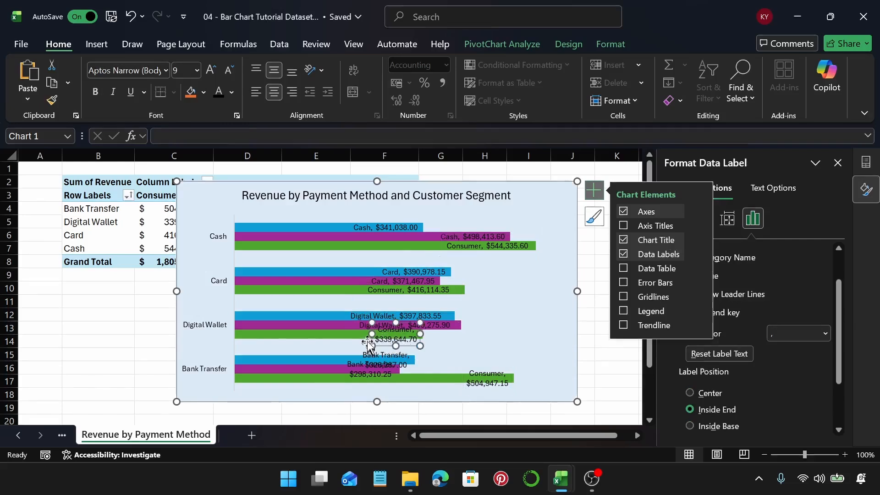
{"action": "left_click_drag", "start_coordinate": [370, 337], "coordinate": [281, 334]}
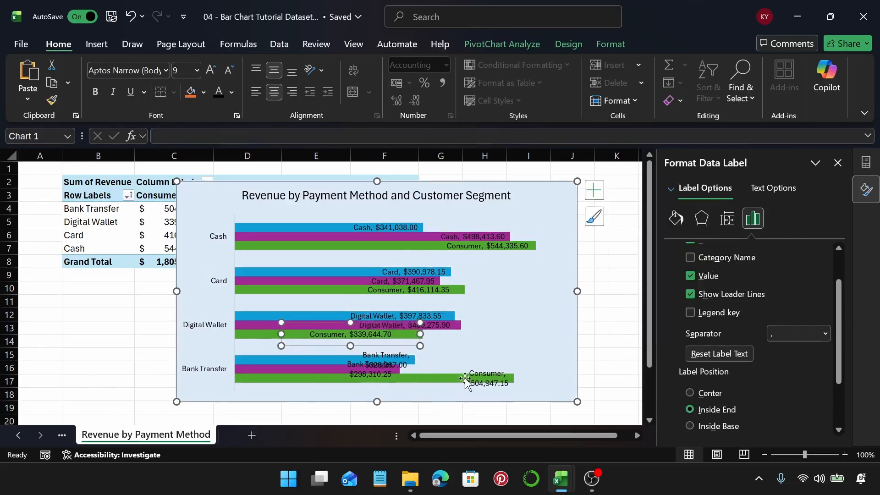
{"action": "left_click_drag", "start_coordinate": [281, 334], "coordinate": [326, 341]}
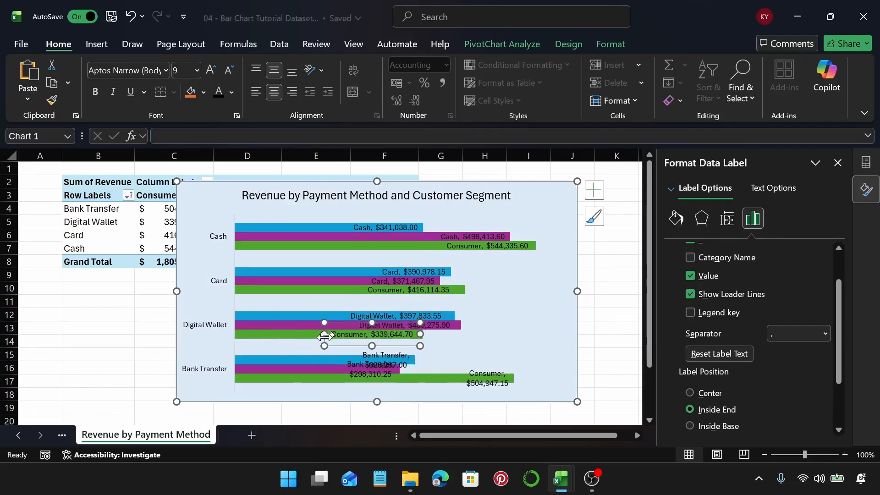
Step: Widen the Small Business and Corporate data labels on the Bank Transfer bars so each fits on one line
{"action": "left_click", "coordinate": [384, 362]}
{"action": "left_click", "coordinate": [384, 362]}
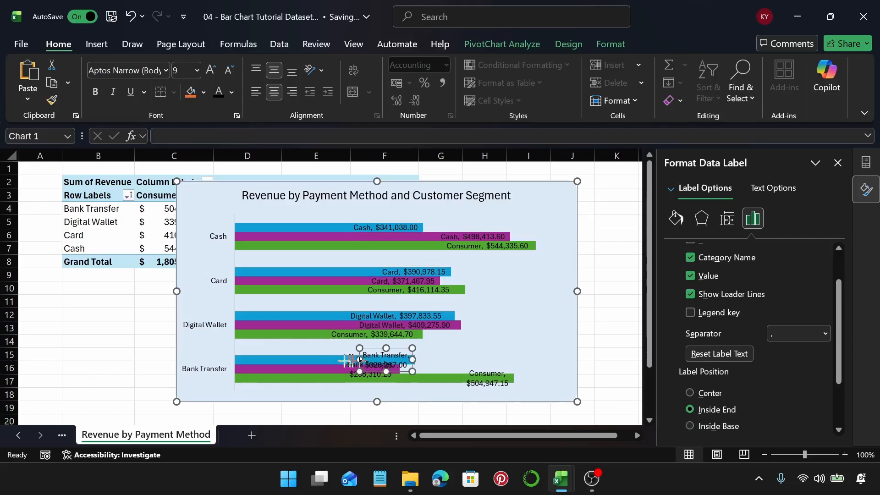
{"action": "left_click_drag", "start_coordinate": [360, 360], "coordinate": [312, 360]}
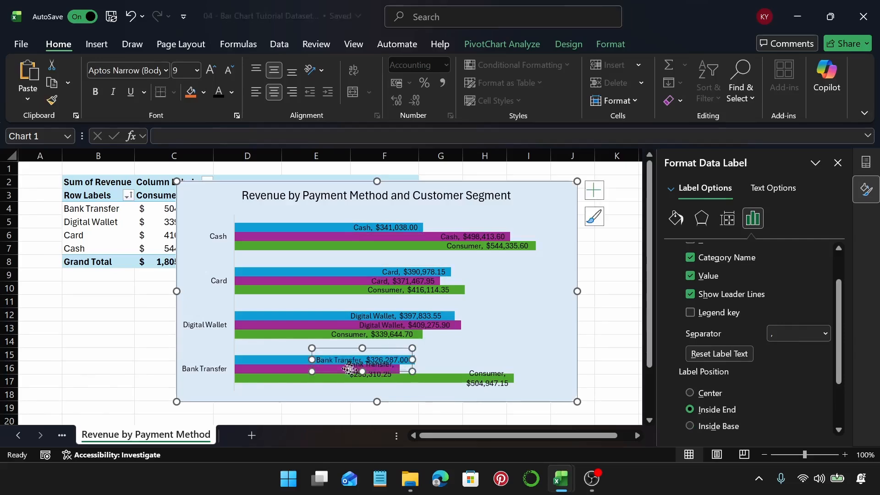
{"action": "left_click", "coordinate": [375, 375]}
{"action": "left_click", "coordinate": [373, 373]}
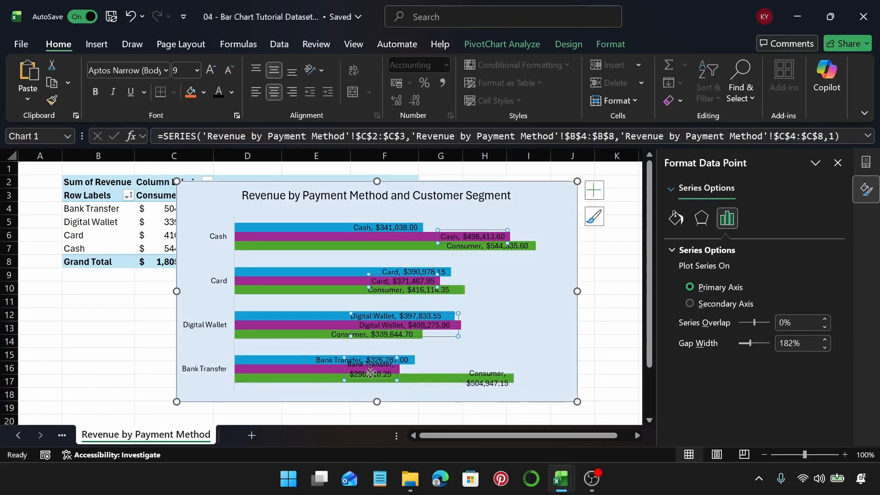
{"action": "left_click", "coordinate": [353, 371]}
{"action": "left_click", "coordinate": [356, 376]}
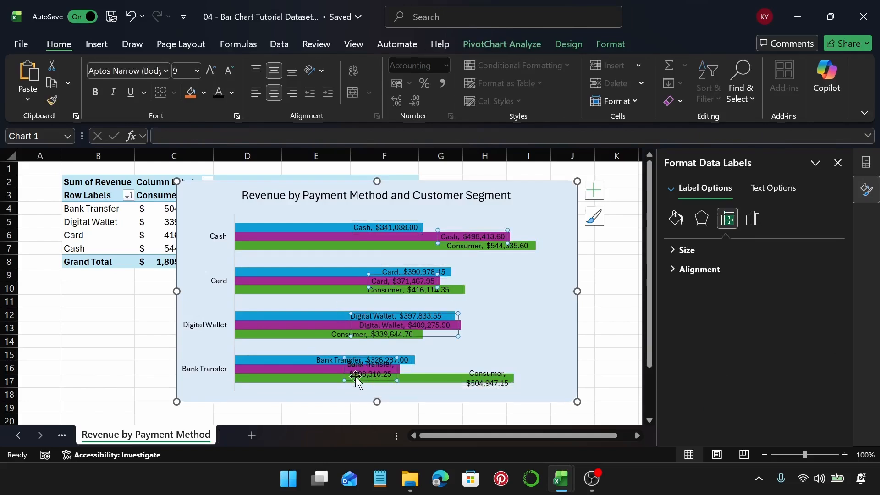
{"action": "left_click", "coordinate": [356, 375]}
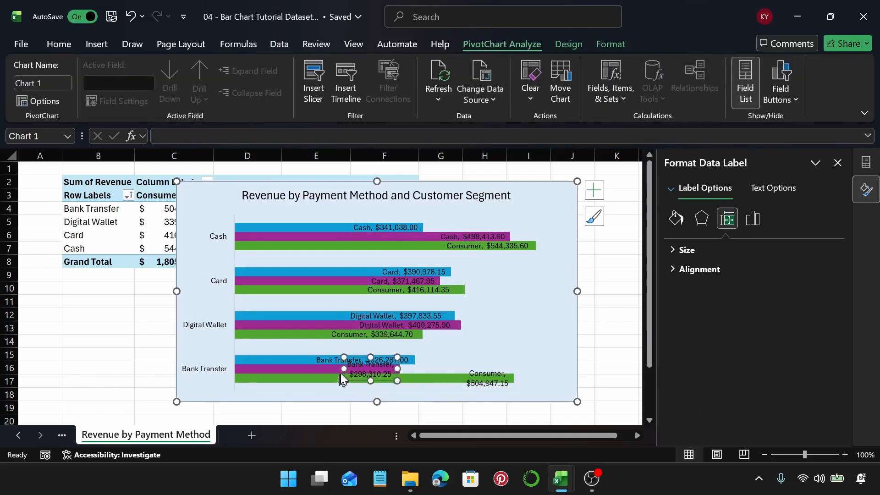
{"action": "left_click_drag", "start_coordinate": [342, 380], "coordinate": [298, 381]}
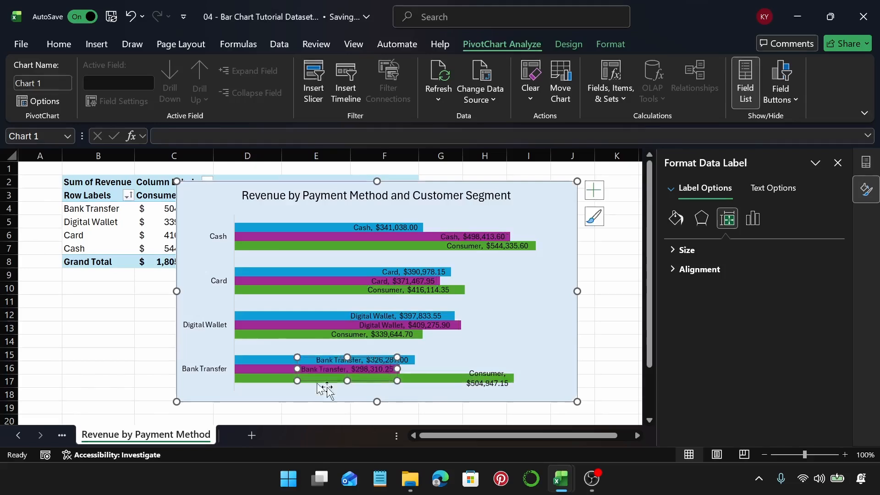
Step: Widen the Consumer data label on the Bank Transfer bar towards the axis so its text fits on one line
{"action": "left_click", "coordinate": [484, 384]}
{"action": "left_click", "coordinate": [484, 384]}
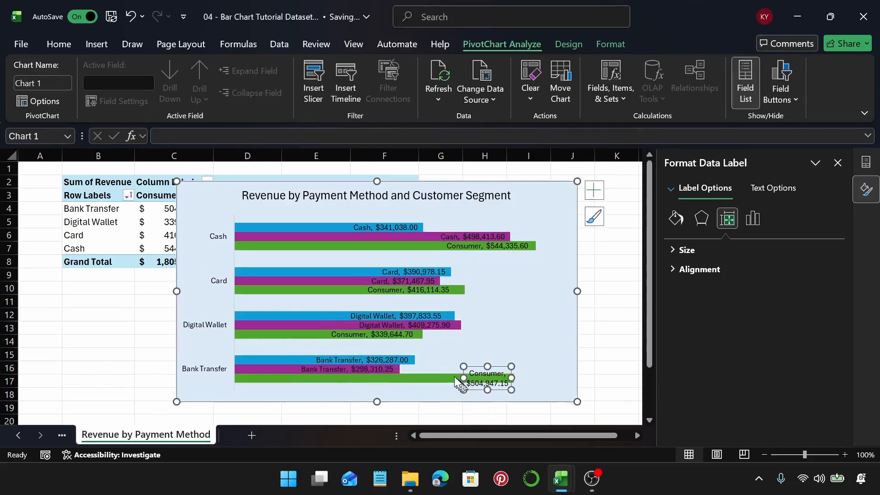
{"action": "left_click_drag", "start_coordinate": [454, 377], "coordinate": [400, 383]}
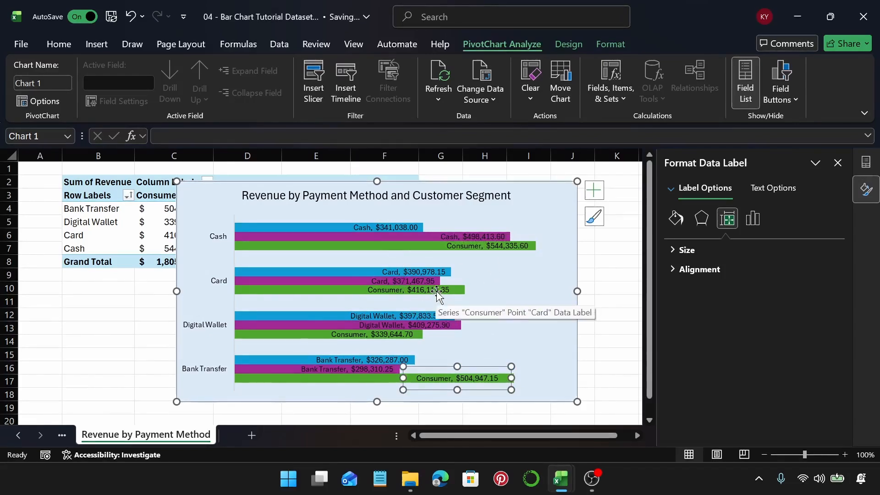
{"action": "left_click", "coordinate": [513, 346]}
Step: Right-align the text of the Consumer, Small Business and Corporate data labels
{"action": "left_click", "coordinate": [472, 377]}
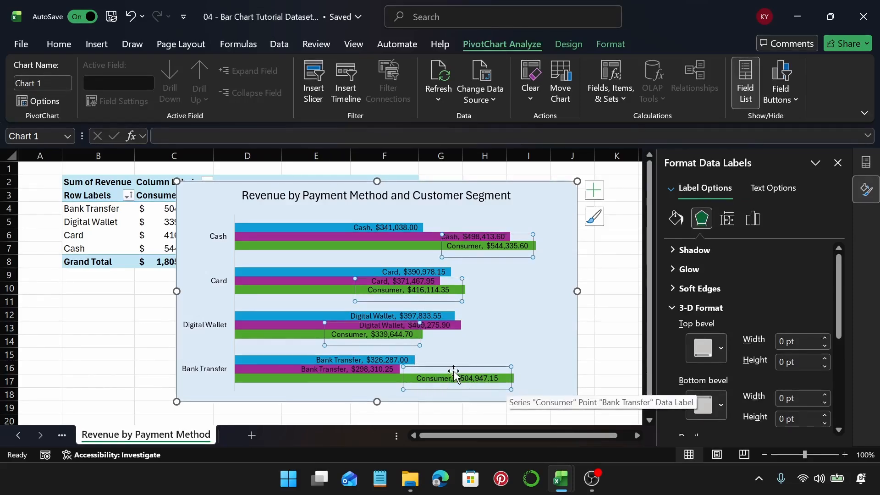
{"action": "left_click", "coordinate": [59, 44]}
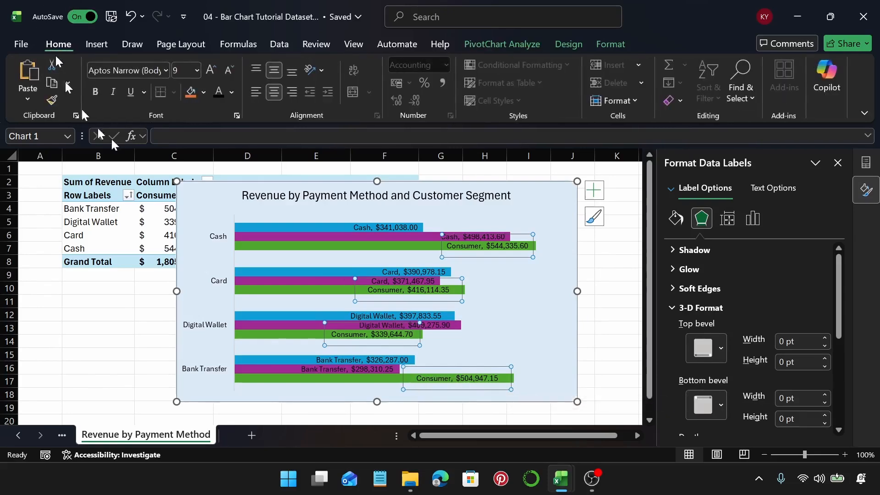
{"action": "left_click", "coordinate": [290, 92]}
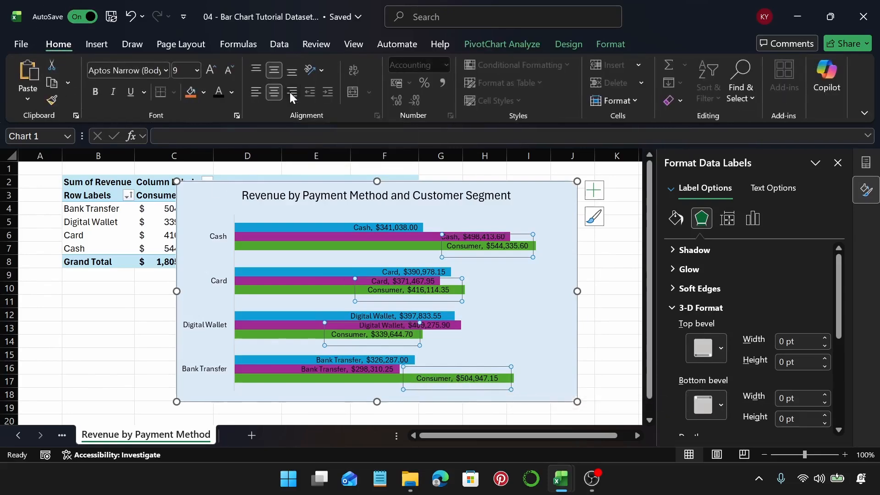
{"action": "left_click", "coordinate": [356, 369]}
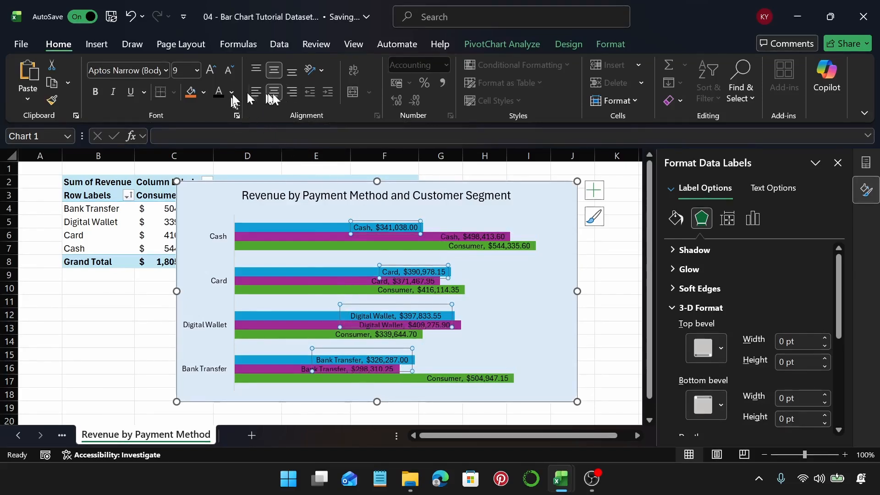
{"action": "left_click", "coordinate": [289, 94]}
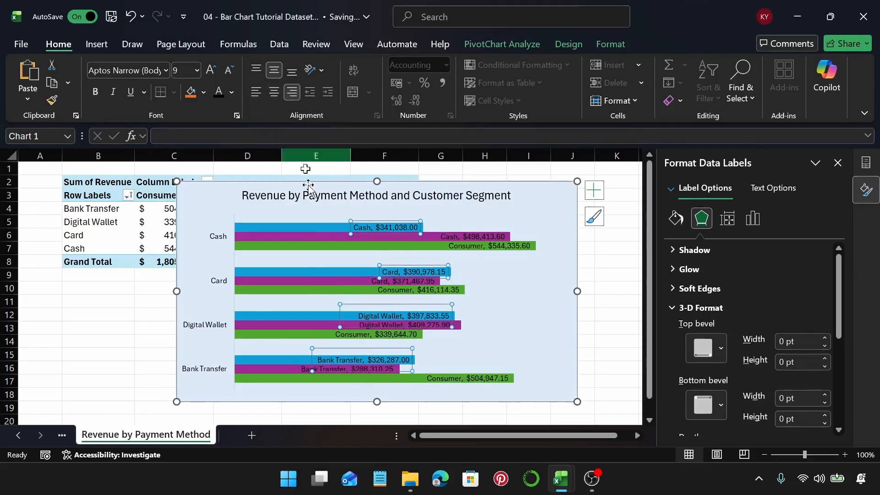
{"action": "left_click", "coordinate": [305, 370]}
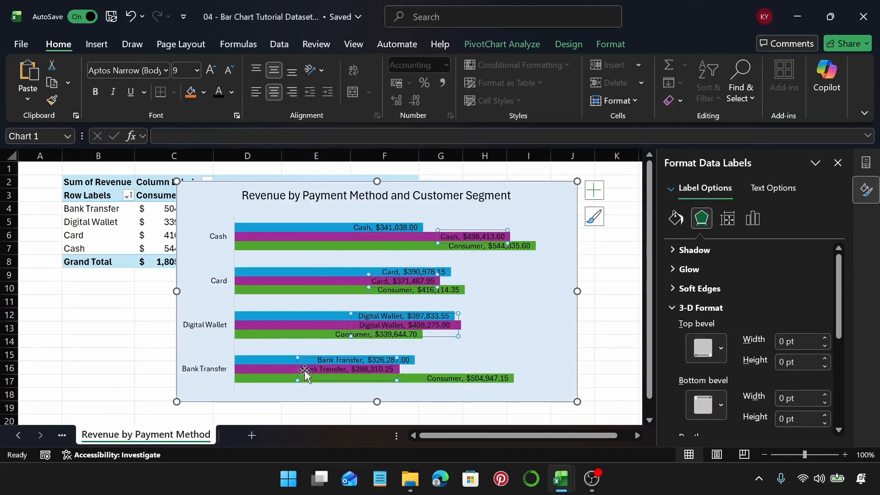
{"action": "left_click", "coordinate": [294, 94]}
{"action": "left_click", "coordinate": [540, 290]}
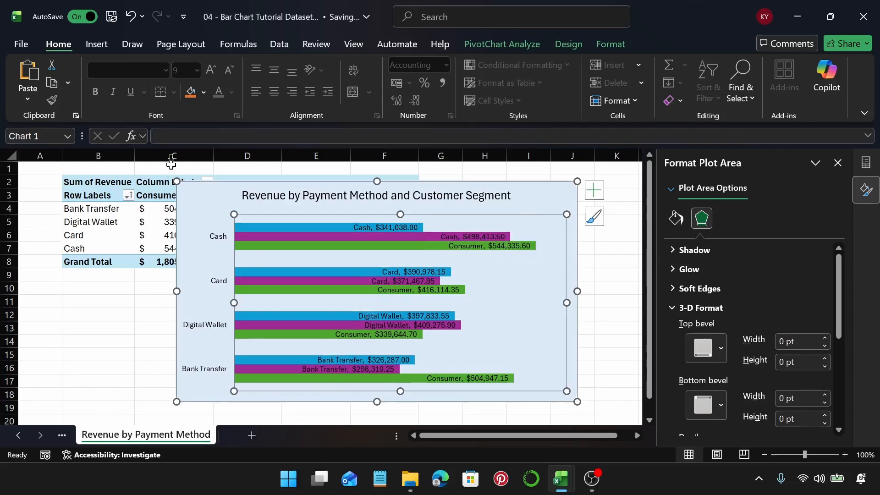
Step: Set the font colour of the Small Business, Corporate and Consumer data labels to white
{"action": "left_click", "coordinate": [388, 228]}
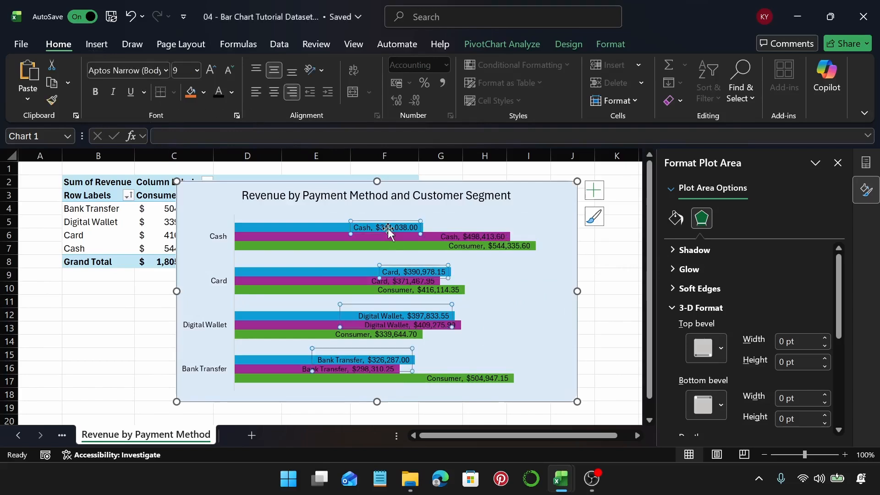
{"action": "left_click", "coordinate": [230, 94]}
{"action": "left_click", "coordinate": [240, 179]}
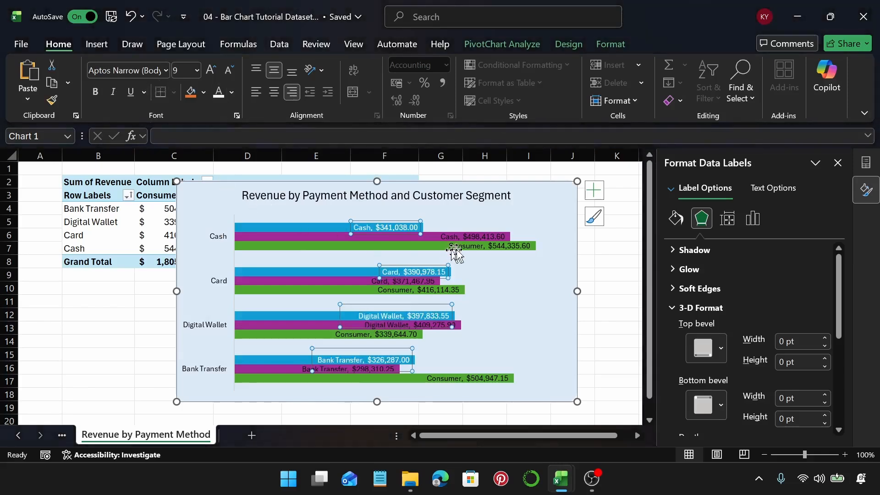
{"action": "left_click", "coordinate": [444, 237]}
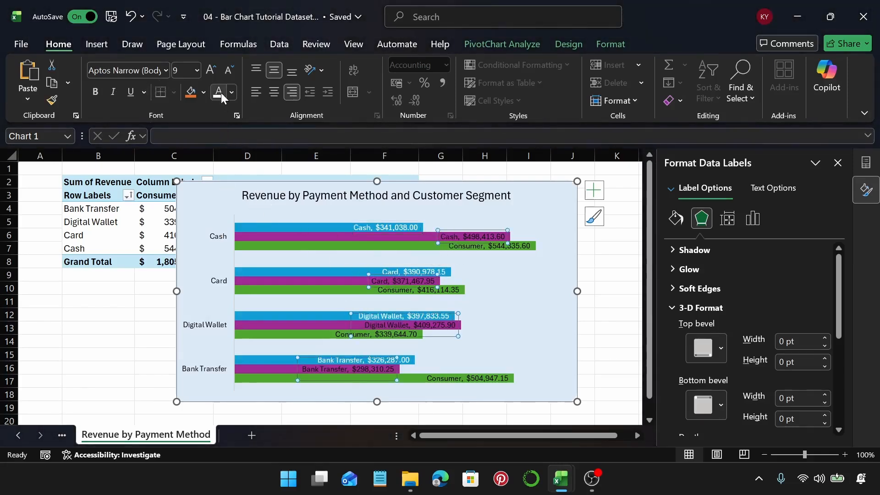
{"action": "left_click", "coordinate": [528, 248]}
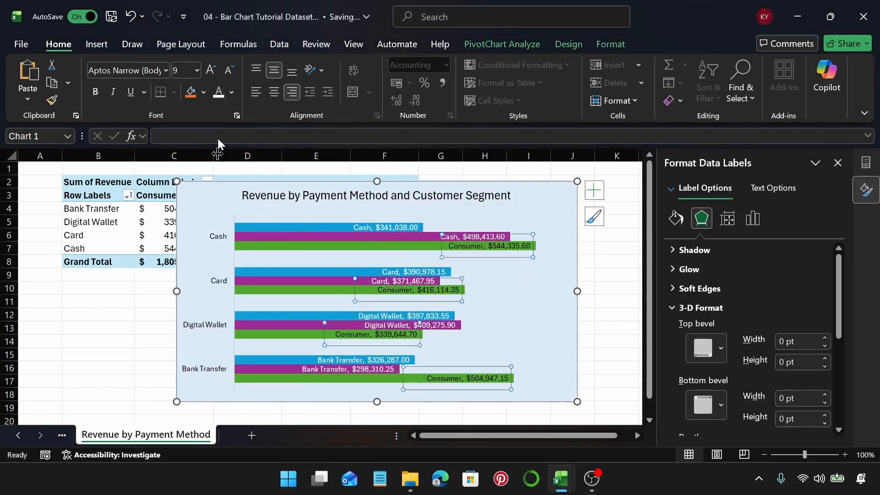
{"action": "left_click", "coordinate": [218, 92]}
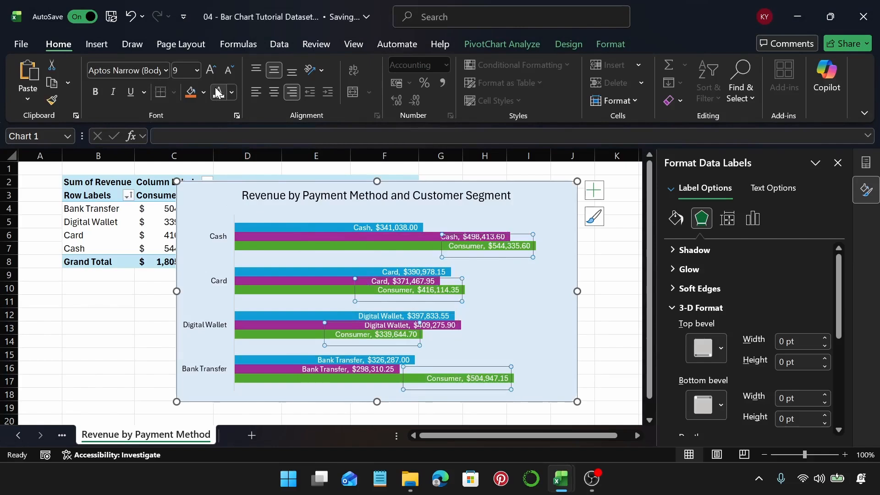
{"action": "left_click", "coordinate": [569, 202]}
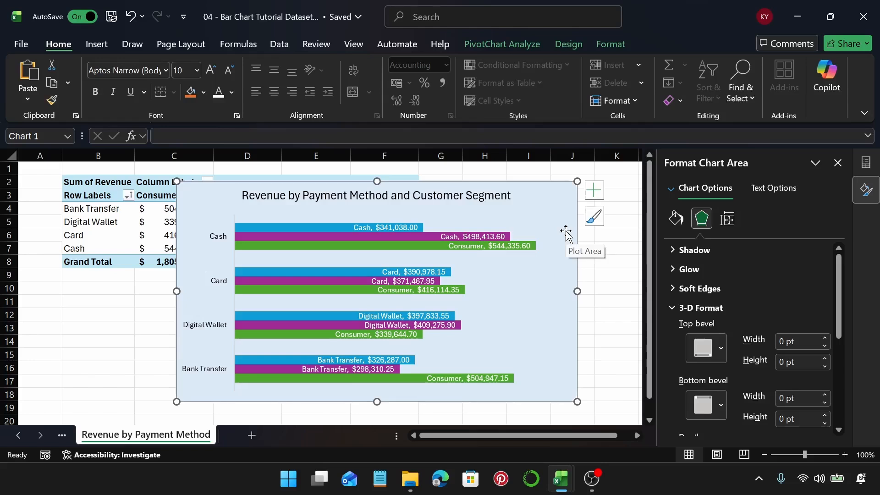
Step: Add a new worksheet and insert a PivotTable based on Table1 at cell B2
{"action": "left_click", "coordinate": [251, 436]}
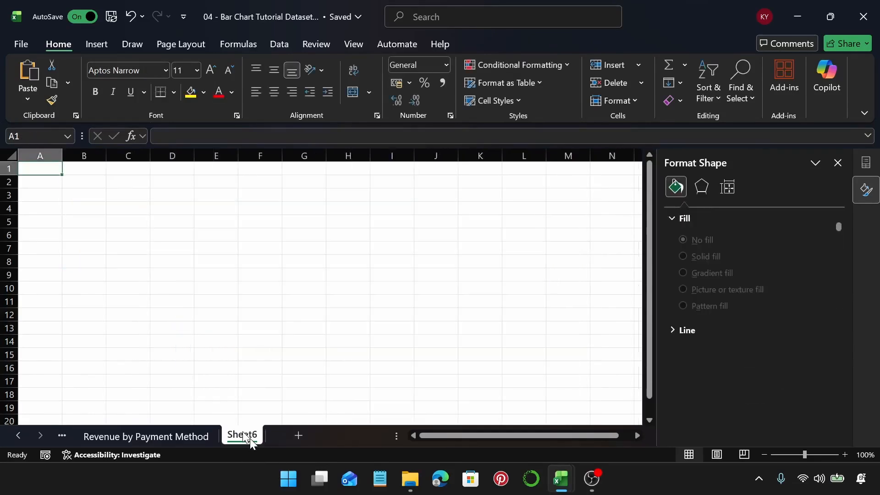
{"action": "left_click", "coordinate": [86, 180]}
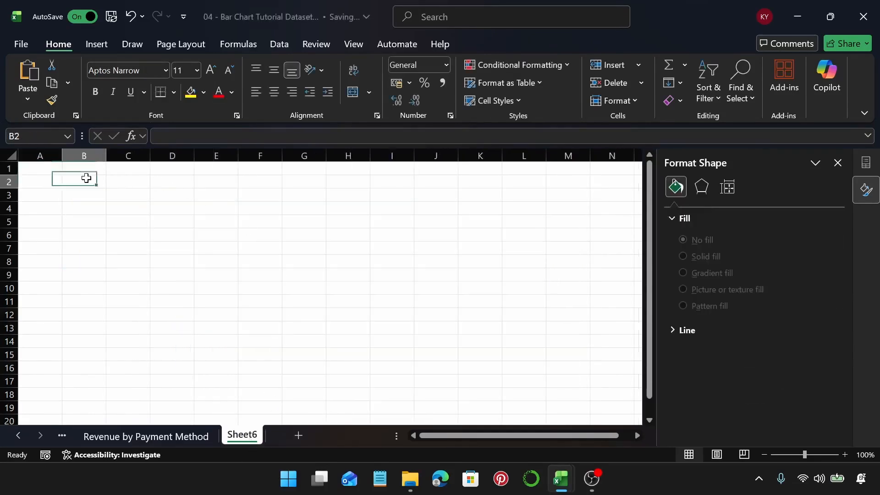
{"action": "left_click", "coordinate": [97, 48]}
{"action": "left_click", "coordinate": [38, 70]}
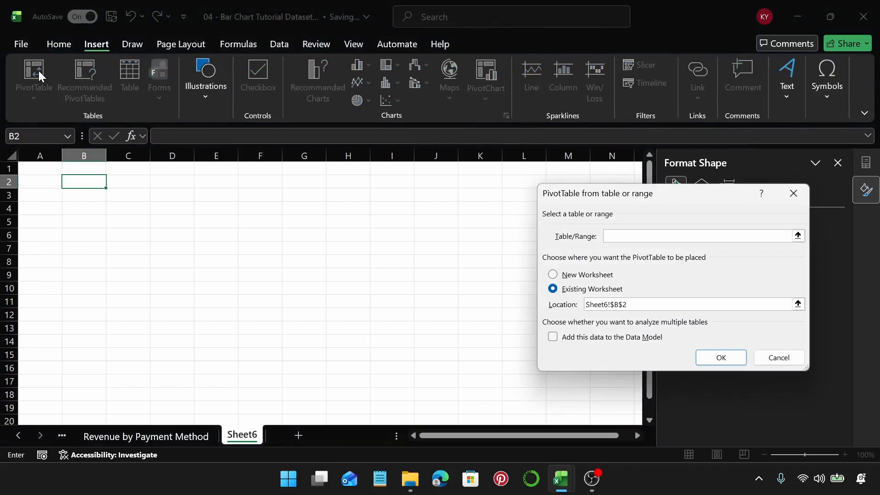
{"action": "type", "text": "Table1"}
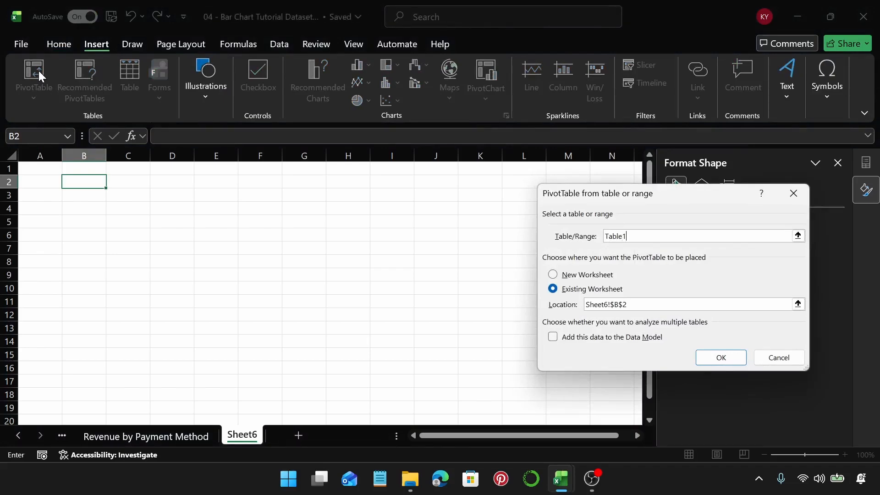
{"action": "key", "text": "Return"}
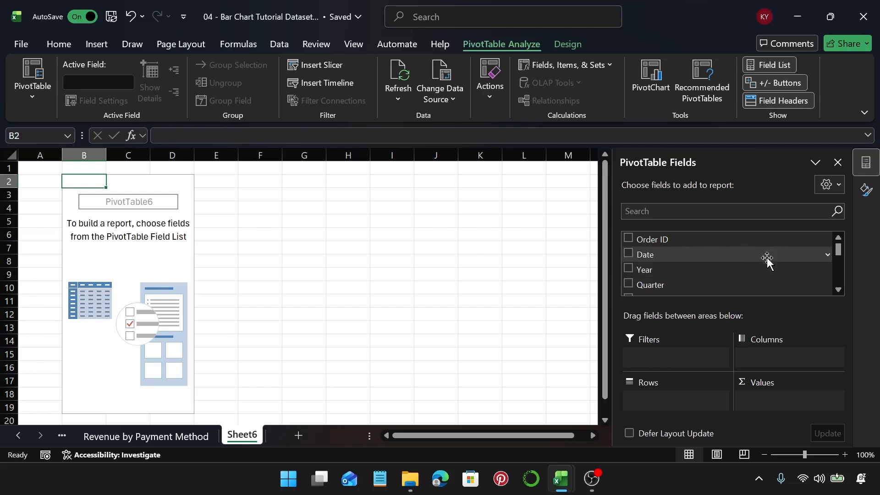
Step: Add the Sales Channel field to the PivotTable's rows
{"action": "scroll", "coordinate": [767, 258], "scroll_direction": "down", "scroll_amount": 3}
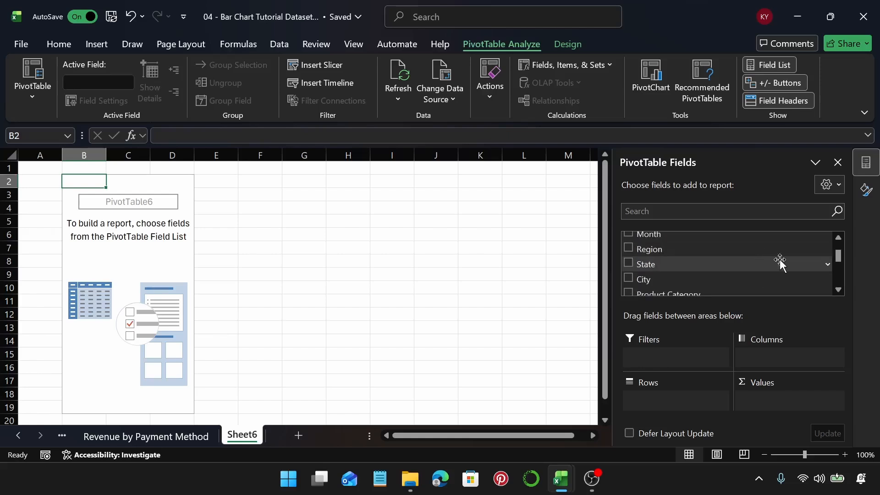
{"action": "scroll", "coordinate": [774, 265], "scroll_direction": "down", "scroll_amount": 3}
{"action": "scroll", "coordinate": [708, 265], "scroll_direction": "down", "scroll_amount": 3}
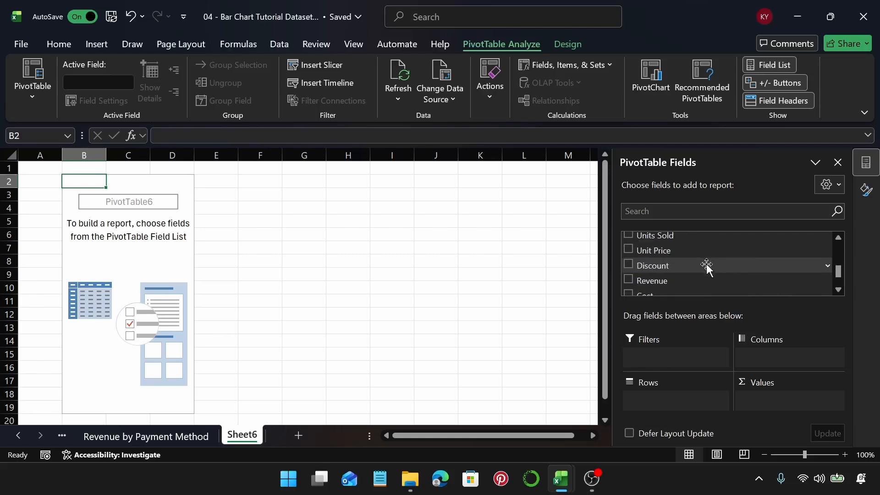
{"action": "scroll", "coordinate": [708, 266], "scroll_direction": "up", "scroll_amount": 1}
{"action": "scroll", "coordinate": [708, 266], "scroll_direction": "up", "scroll_amount": 3}
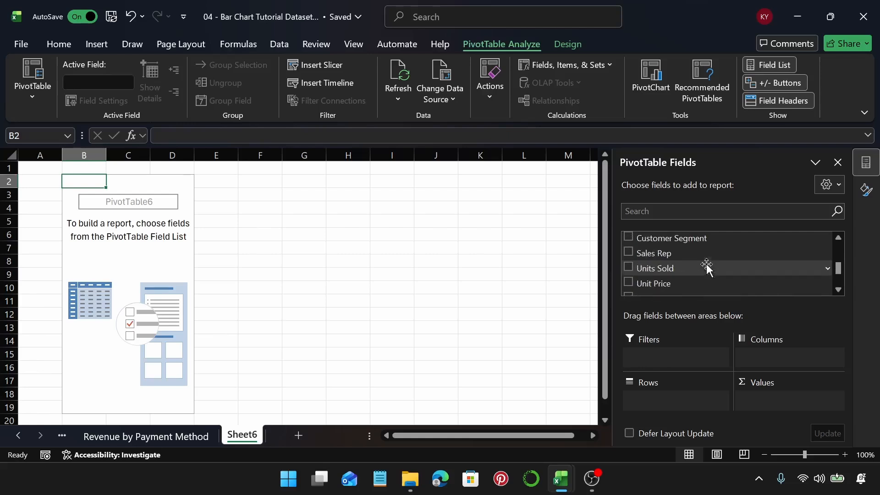
{"action": "scroll", "coordinate": [700, 274], "scroll_direction": "up", "scroll_amount": 1}
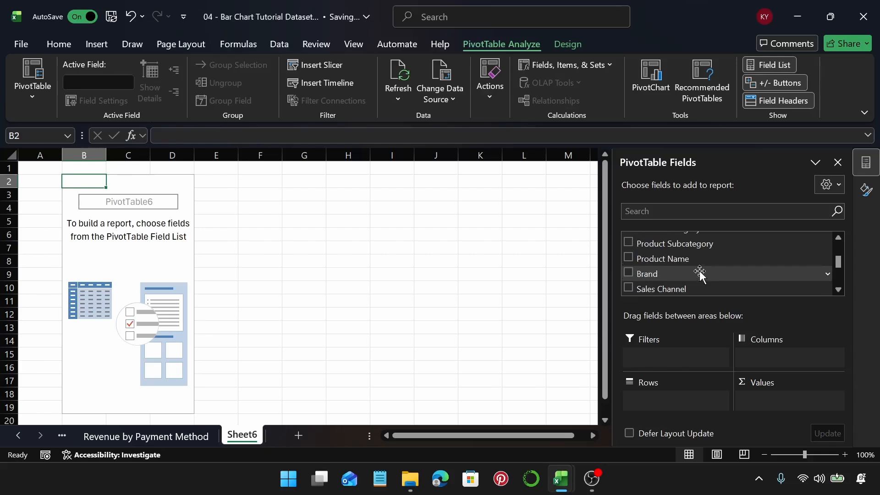
{"action": "scroll", "coordinate": [700, 272], "scroll_direction": "down", "scroll_amount": 1}
{"action": "left_click_drag", "start_coordinate": [689, 254], "coordinate": [694, 400]}
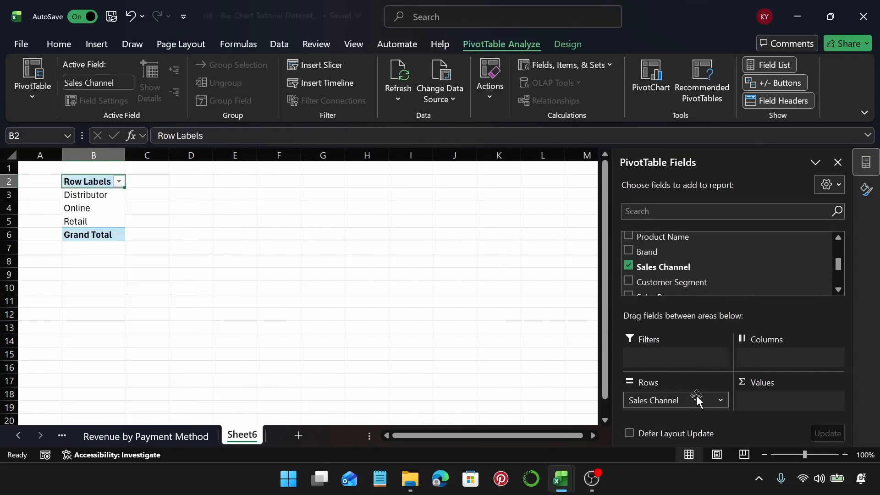
Step: Nest the Region field under Sales Channel in the rows and add Revenue to the PivotTable's values
{"action": "scroll", "coordinate": [745, 265], "scroll_direction": "down", "scroll_amount": 1}
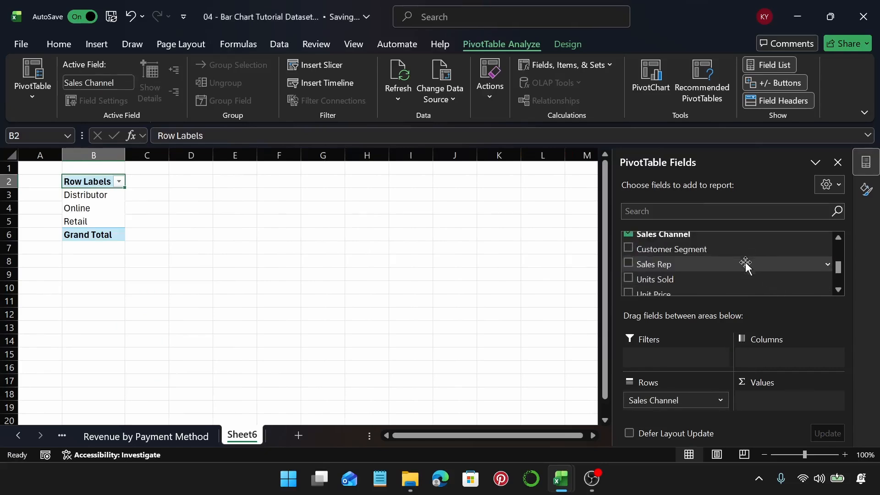
{"action": "scroll", "coordinate": [746, 265], "scroll_direction": "up", "scroll_amount": 2}
{"action": "scroll", "coordinate": [746, 265], "scroll_direction": "up", "scroll_amount": 3}
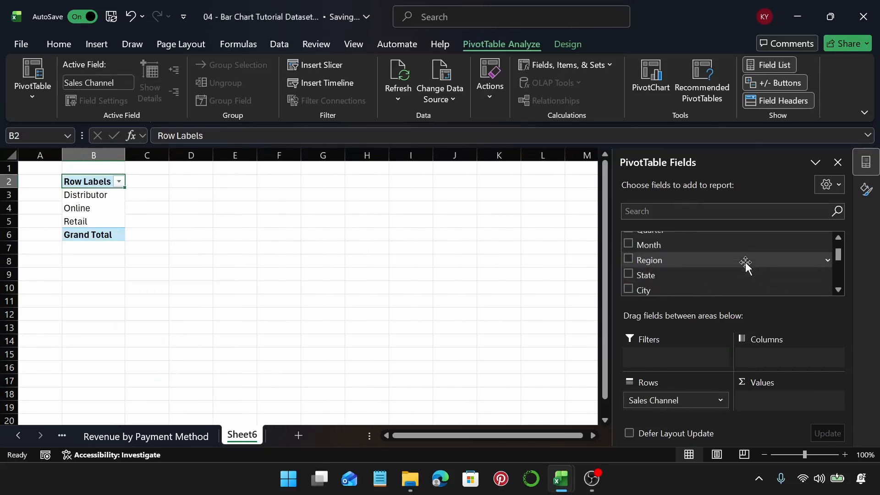
{"action": "left_click_drag", "start_coordinate": [744, 261], "coordinate": [709, 270]}
{"action": "left_click_drag", "start_coordinate": [682, 413], "coordinate": [680, 410]}
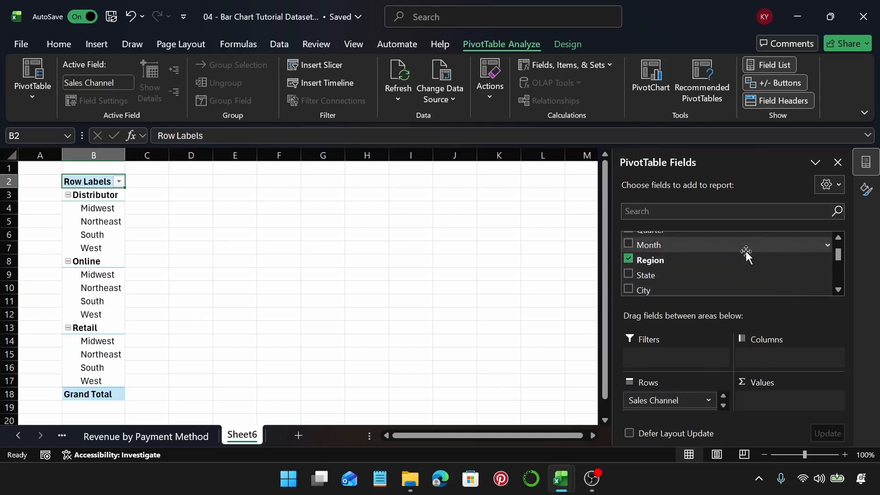
{"action": "scroll", "coordinate": [747, 254], "scroll_direction": "down", "scroll_amount": 5}
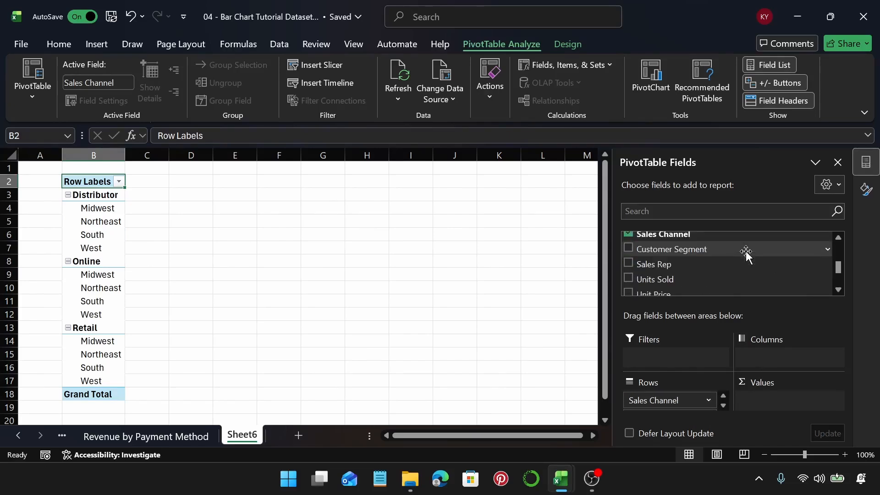
{"action": "left_click_drag", "start_coordinate": [745, 251], "coordinate": [793, 401]}
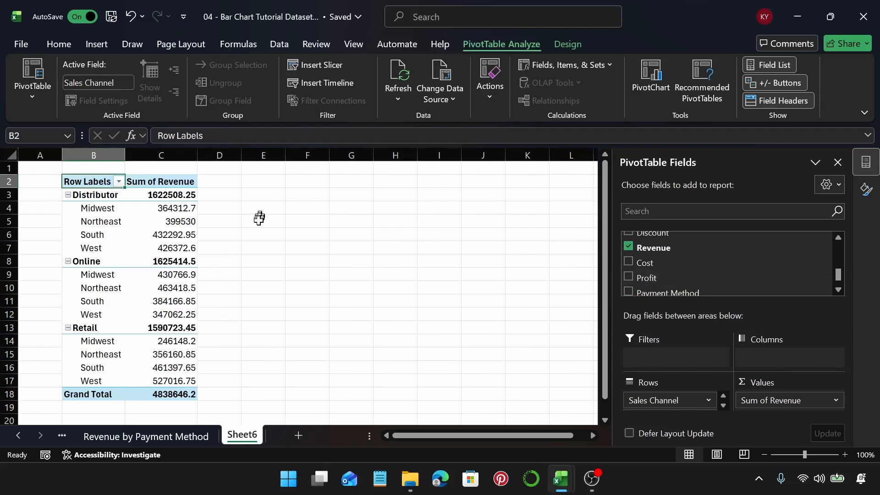
Step: Format the Sum of Revenue values in C3:C18 with the dollar accounting number format
{"action": "left_click", "coordinate": [145, 194]}
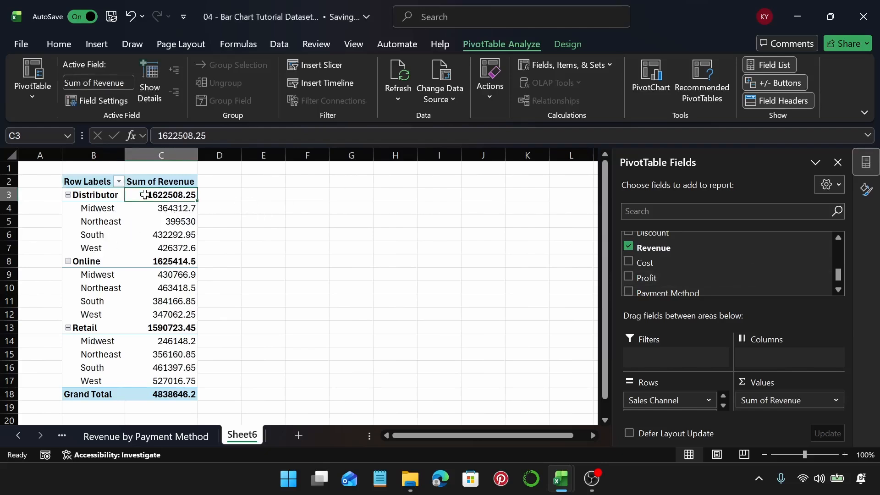
{"action": "key", "text": "ctrl+shift+Down"}
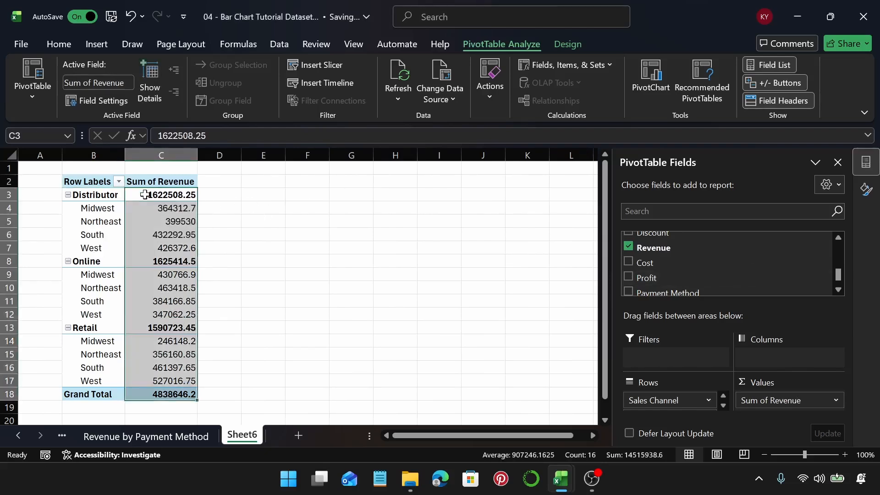
{"action": "left_click", "coordinate": [59, 44]}
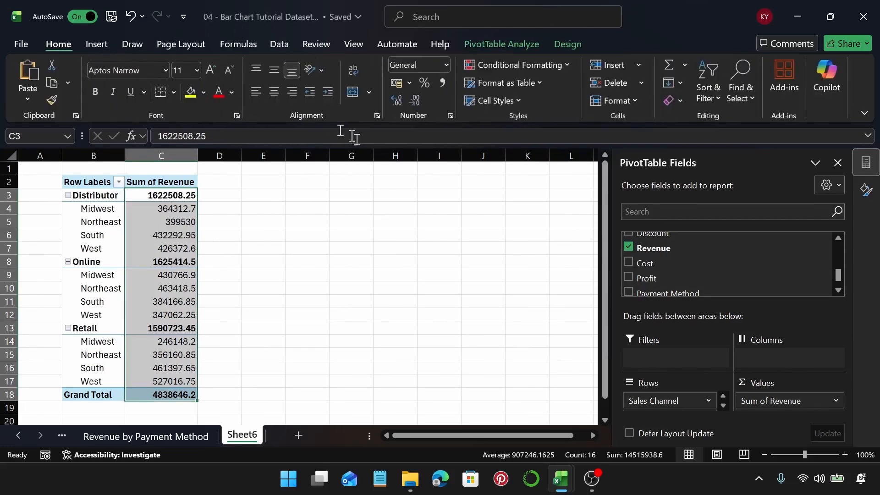
{"action": "left_click", "coordinate": [410, 82]}
{"action": "left_click", "coordinate": [424, 98]}
{"action": "left_click", "coordinate": [156, 238]}
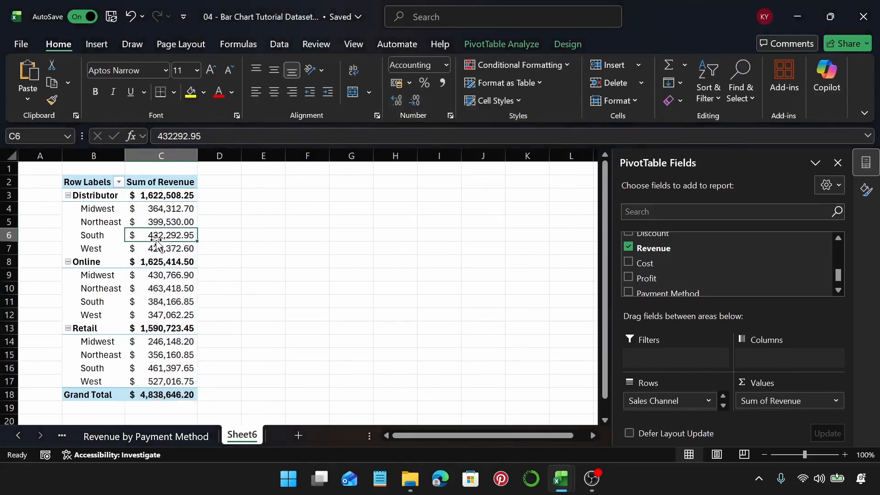
Step: Insert a Clustered Bar PivotChart from the sales channel PivotTable and widen it
{"action": "left_click", "coordinate": [97, 44]}
{"action": "left_click", "coordinate": [316, 94]}
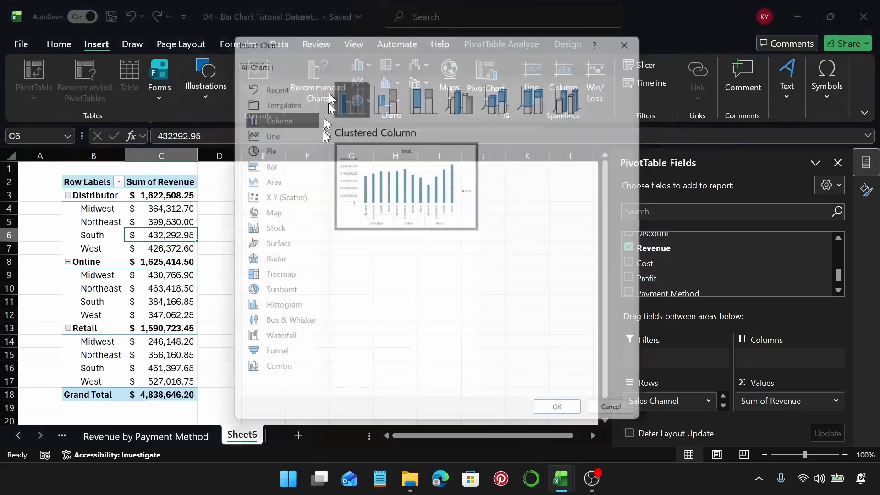
{"action": "left_click", "coordinate": [292, 166]}
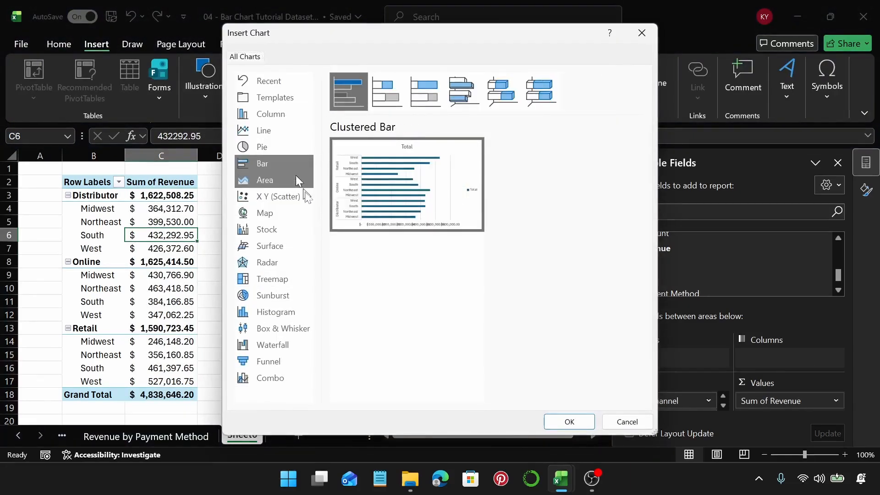
{"action": "left_click", "coordinate": [570, 422]}
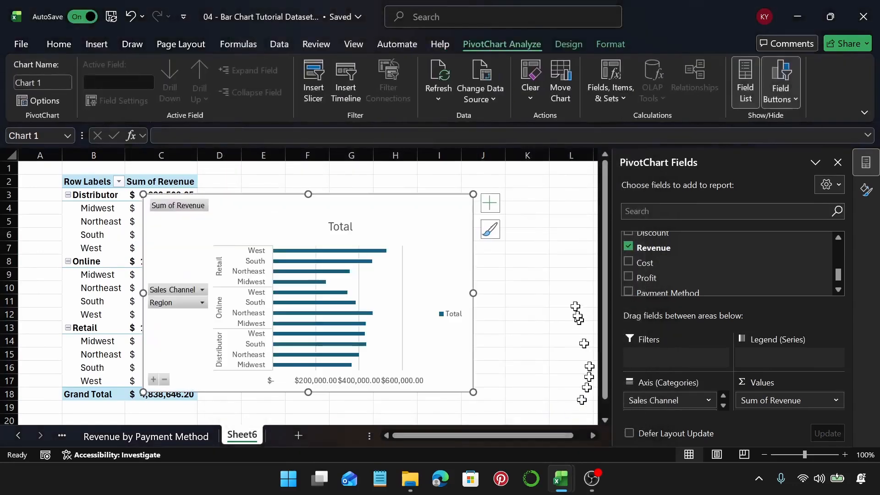
{"action": "left_click_drag", "start_coordinate": [474, 293], "coordinate": [524, 299]}
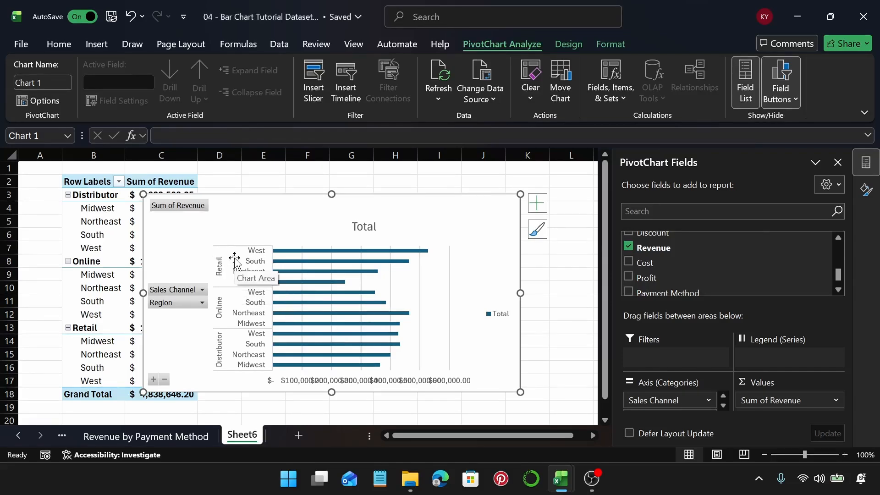
Step: Try Region as the PivotChart's legend series, and return it to the axis categories under Sales Channel
{"action": "left_click", "coordinate": [723, 406]}
{"action": "left_click_drag", "start_coordinate": [688, 405], "coordinate": [795, 362]}
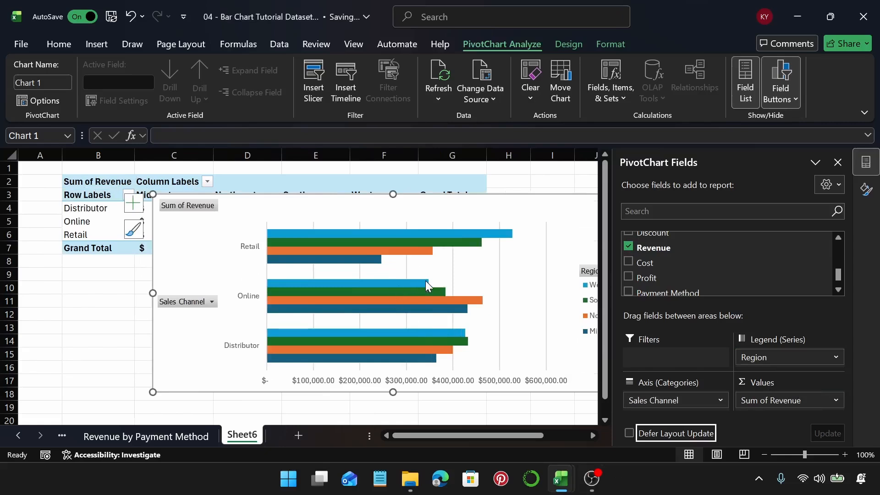
{"action": "mouse_move", "coordinate": [426, 284]}
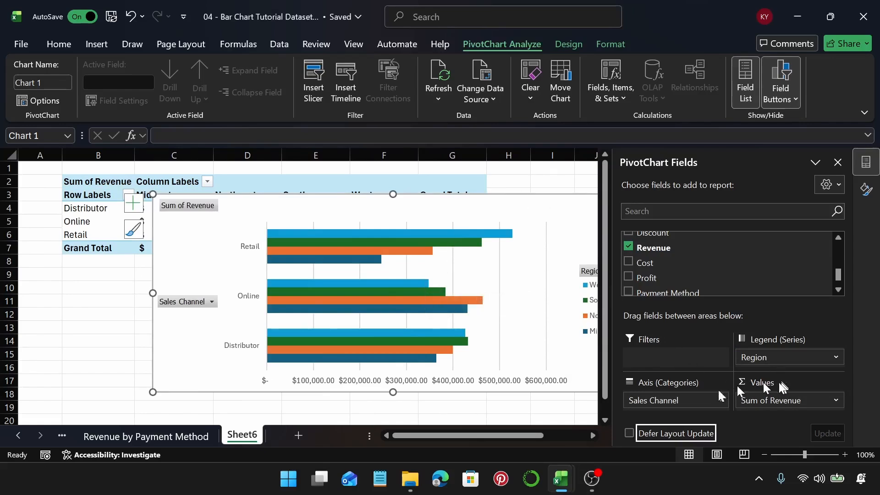
{"action": "left_click_drag", "start_coordinate": [780, 360], "coordinate": [698, 408]}
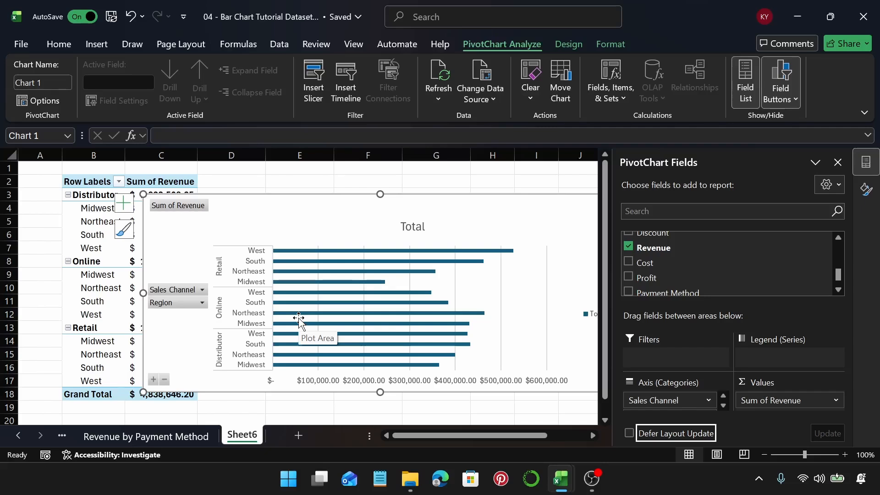
Step: Examine how the bars are grouped in the Revenue by Payment Method chart and return to Sheet6
{"action": "left_click", "coordinate": [146, 436]}
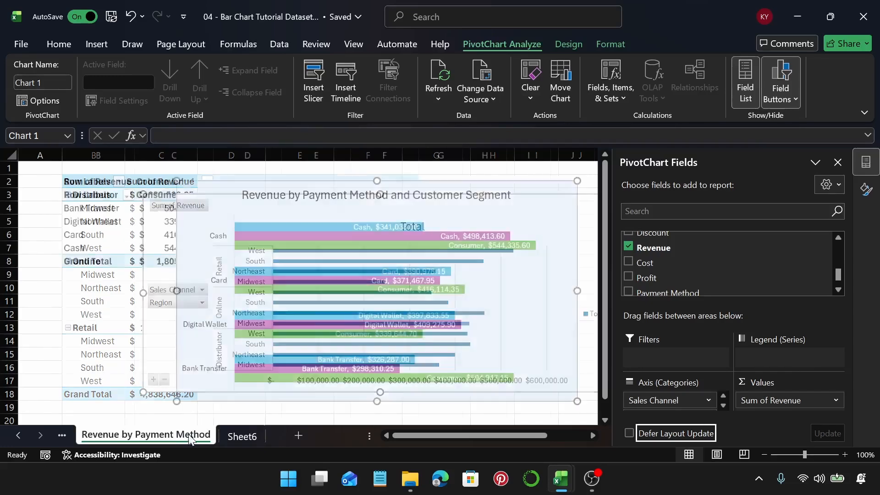
{"action": "mouse_move", "coordinate": [348, 271]}
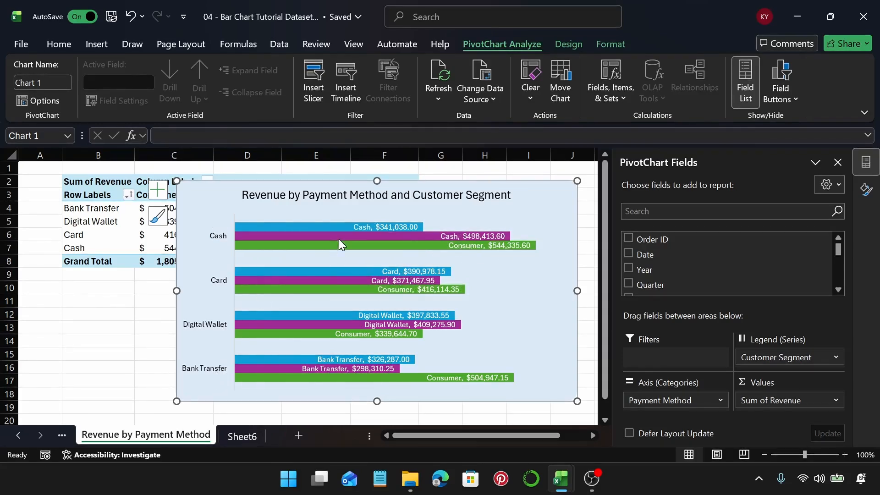
{"action": "mouse_move", "coordinate": [340, 239]}
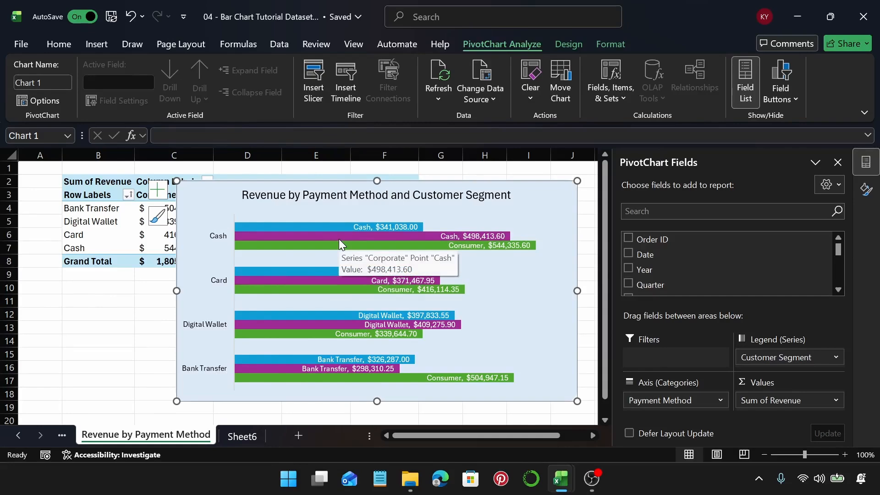
{"action": "left_click", "coordinate": [250, 436]}
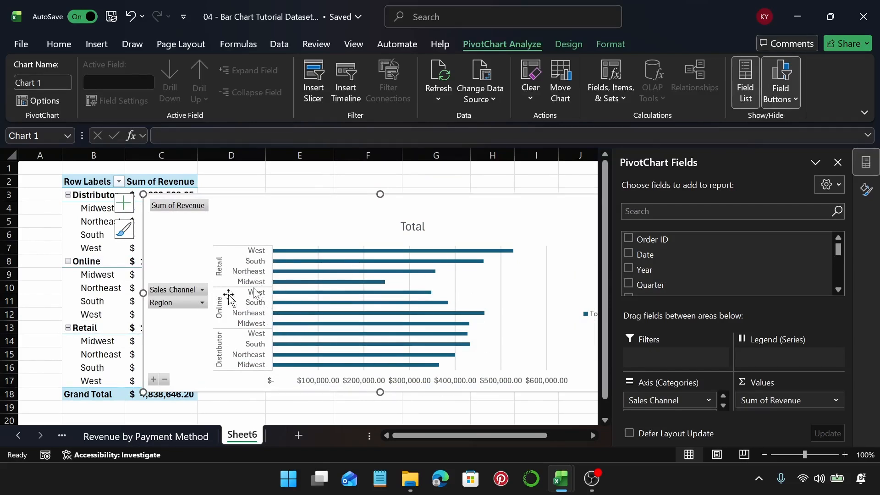
Step: Hide all field buttons on the sales channel PivotChart, reposition it over the PivotTable and delete its legend
{"action": "right_click", "coordinate": [190, 214]}
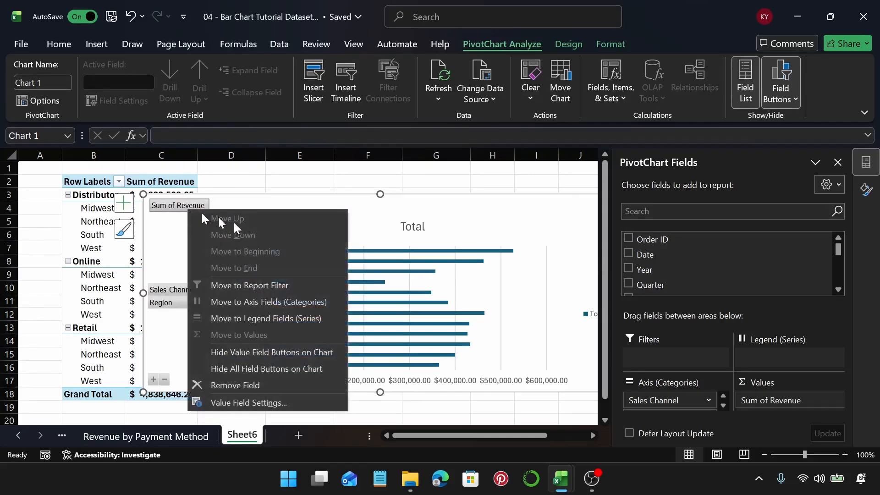
{"action": "left_click", "coordinate": [292, 367]}
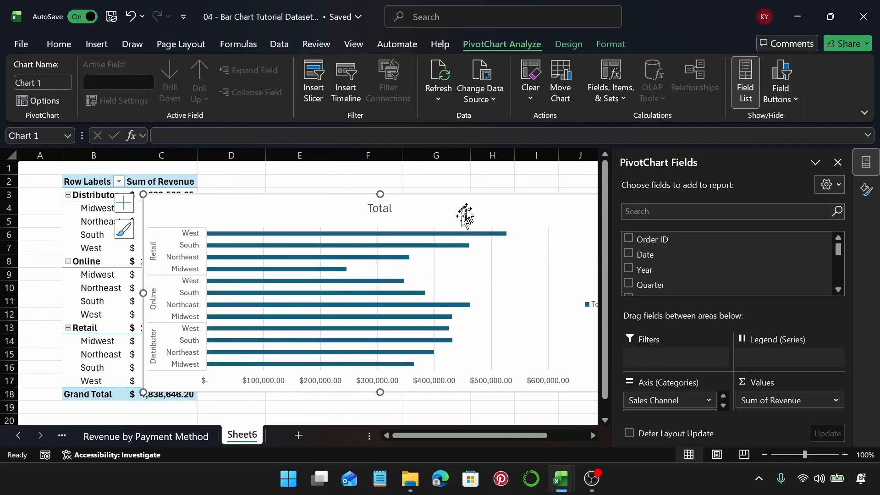
{"action": "left_click_drag", "start_coordinate": [461, 216], "coordinate": [412, 200]}
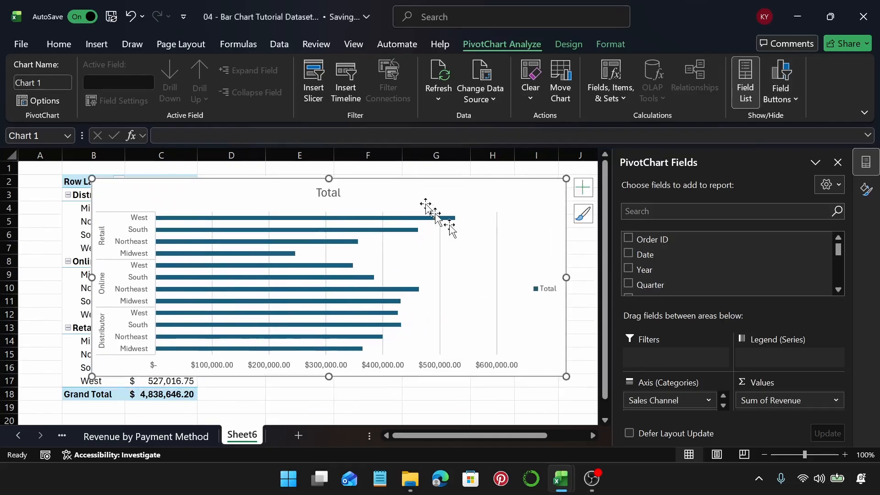
{"action": "left_click", "coordinate": [549, 296]}
{"action": "key", "text": "Delete"}
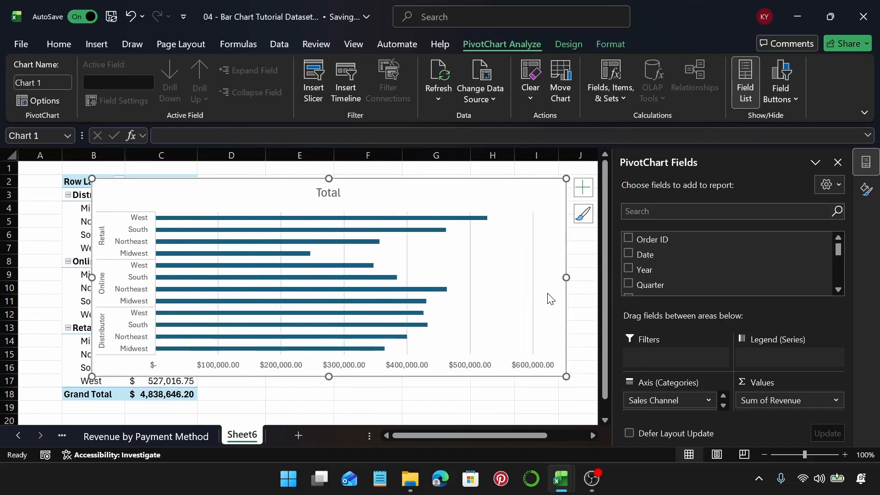
Step: Retitle the sales channel PivotChart "Revenue by Sales Channel and Region"
{"action": "left_click", "coordinate": [330, 192]}
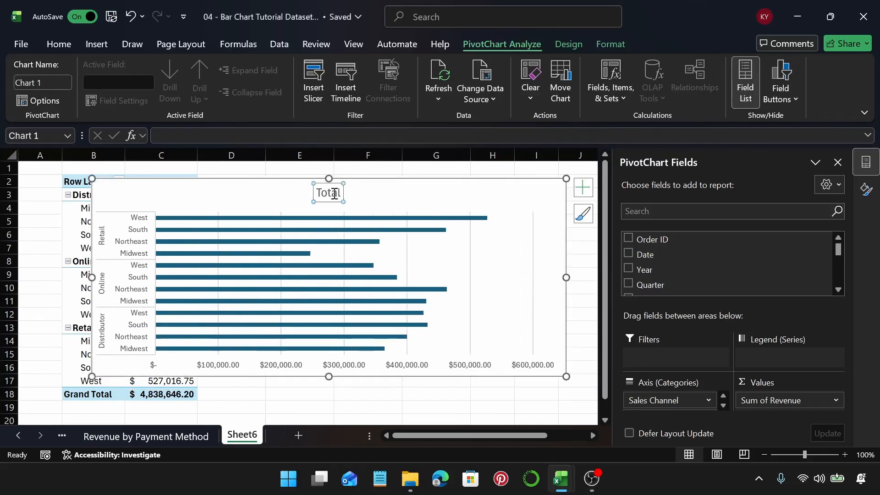
{"action": "double_click", "coordinate": [335, 195]}
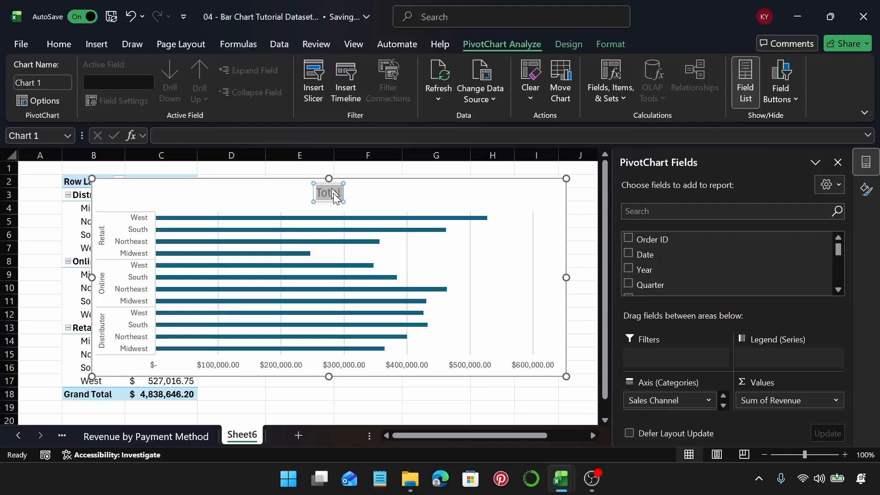
{"action": "type", "text": "Reve"}
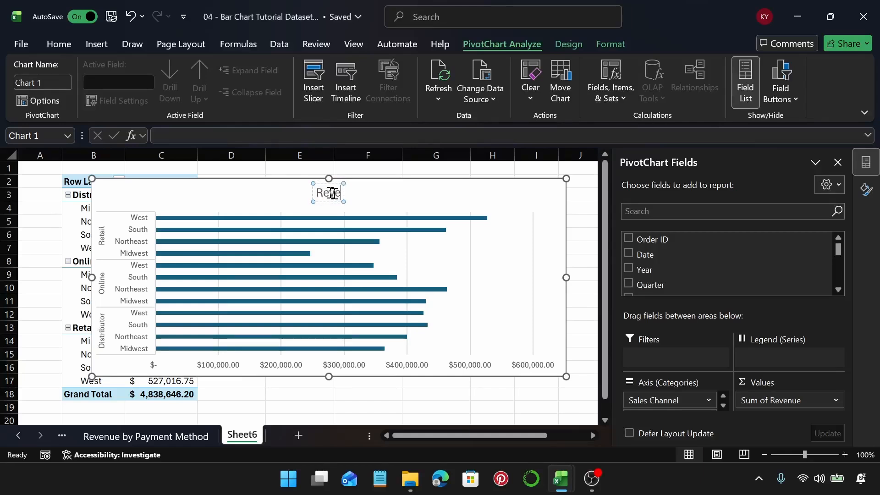
{"action": "type", "text": "nue by"}
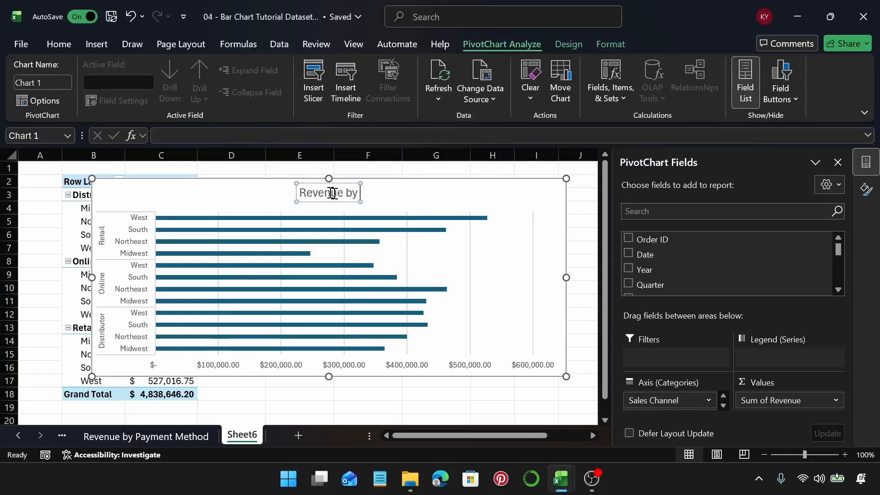
{"action": "type", "text": " Sales"}
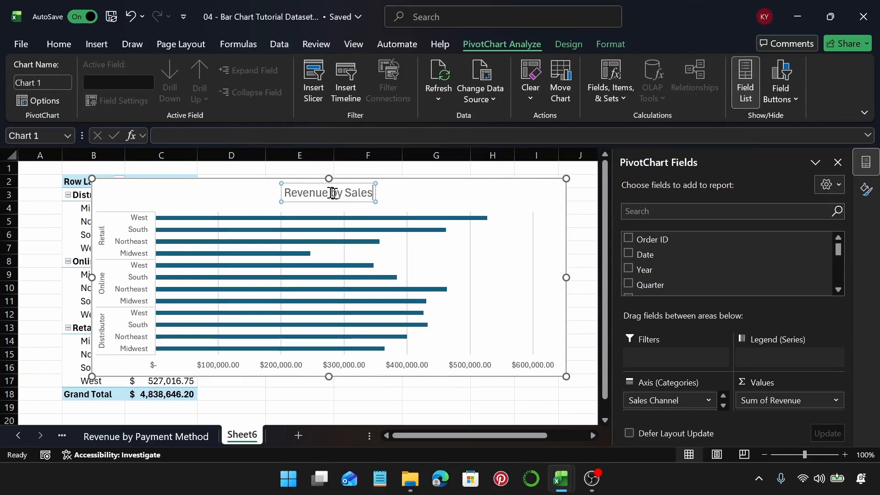
{"action": "type", "text": " Channel"}
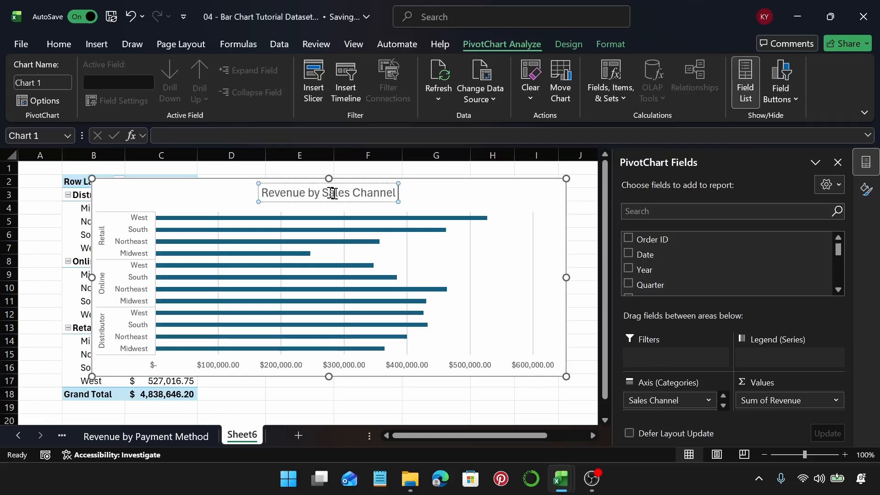
{"action": "type", "text": " and Re"}
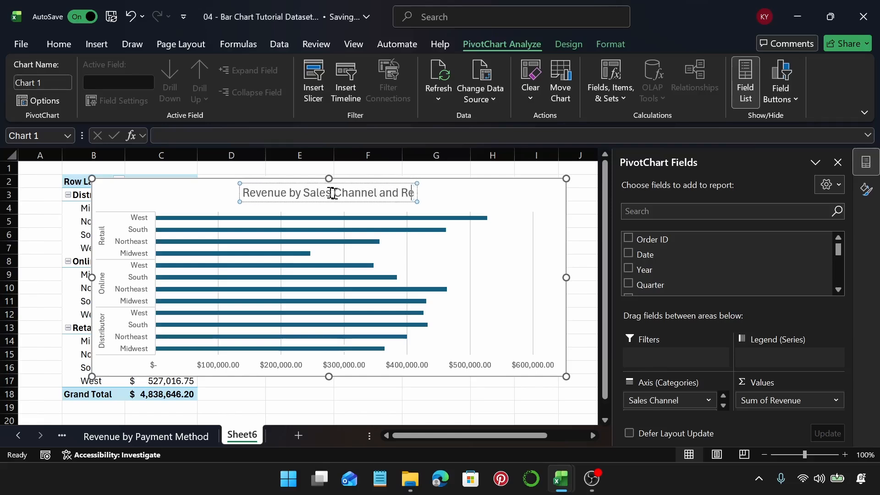
{"action": "type", "text": "gion"}
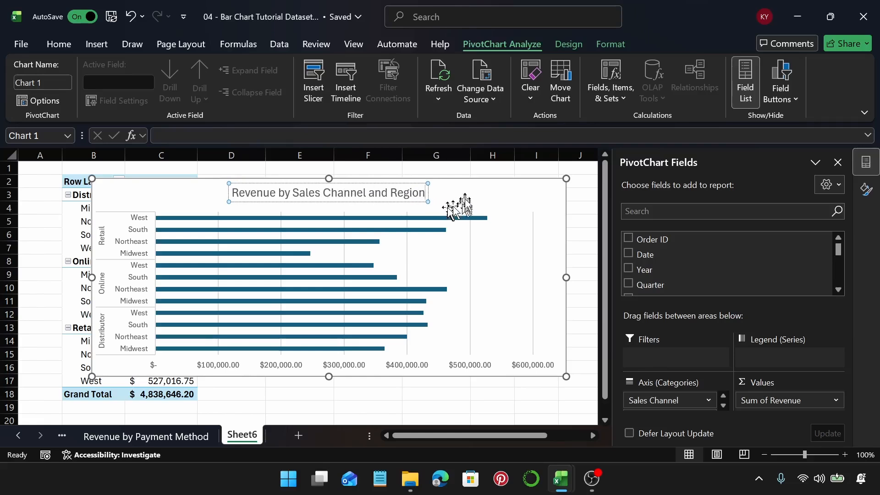
{"action": "left_click", "coordinate": [466, 198]}
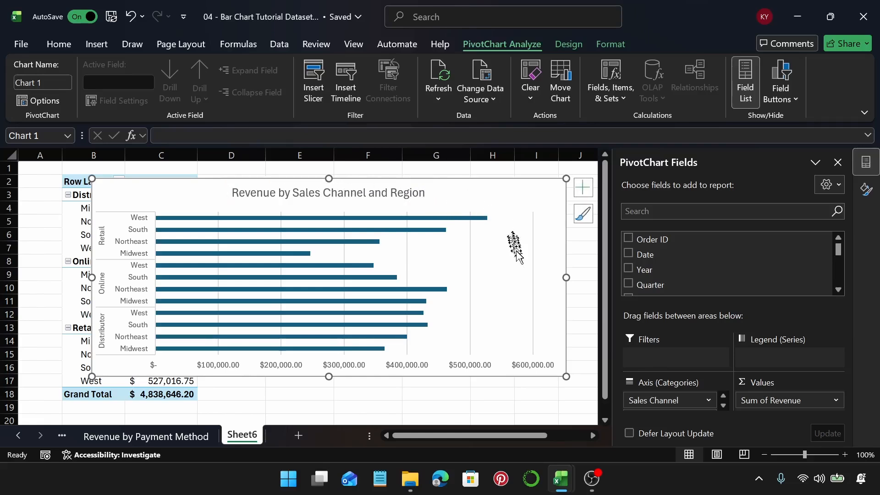
Step: Delete the vertical gridlines from the Revenue by Sales Channel and Region chart
{"action": "left_click", "coordinate": [533, 242]}
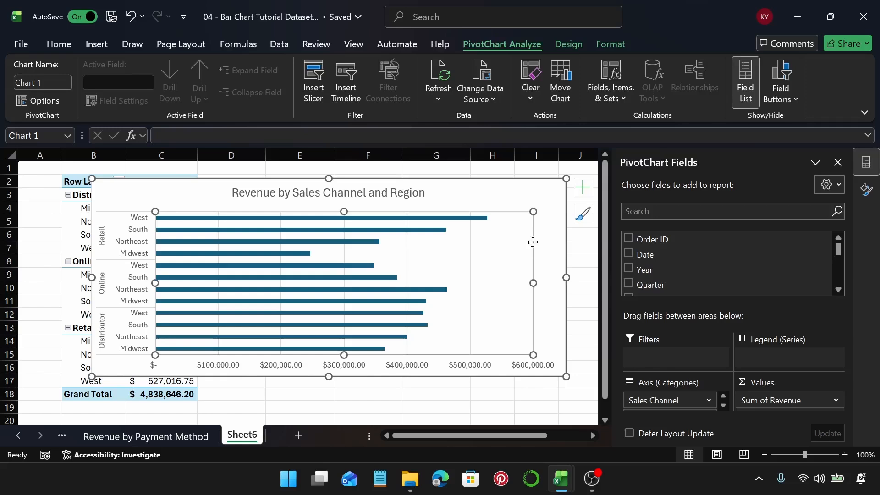
{"action": "left_click", "coordinate": [470, 269]}
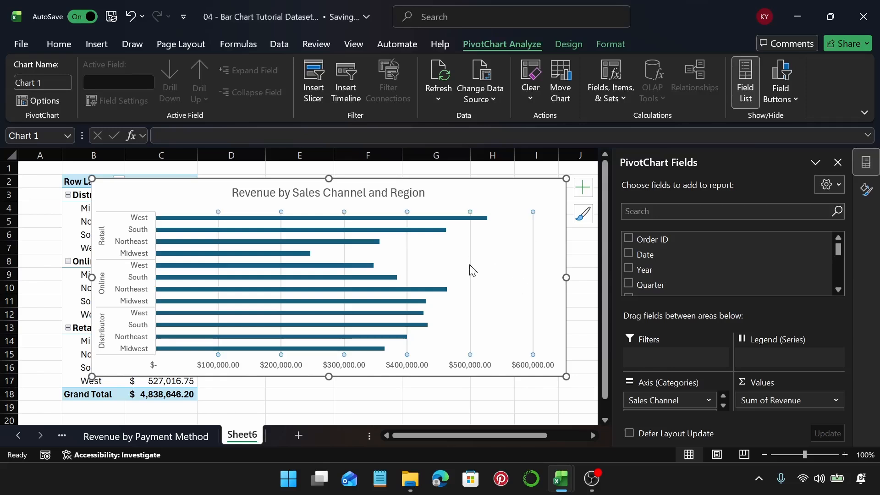
{"action": "key", "text": "Delete"}
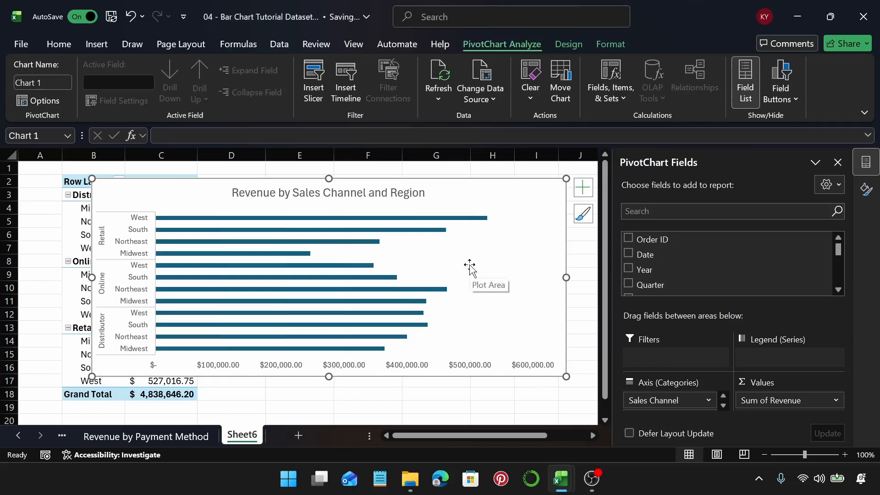
Step: Set the bars' gap width to 100% and fill the data series with the standard dark blue
{"action": "left_click", "coordinate": [472, 219]}
{"action": "right_click", "coordinate": [471, 221]}
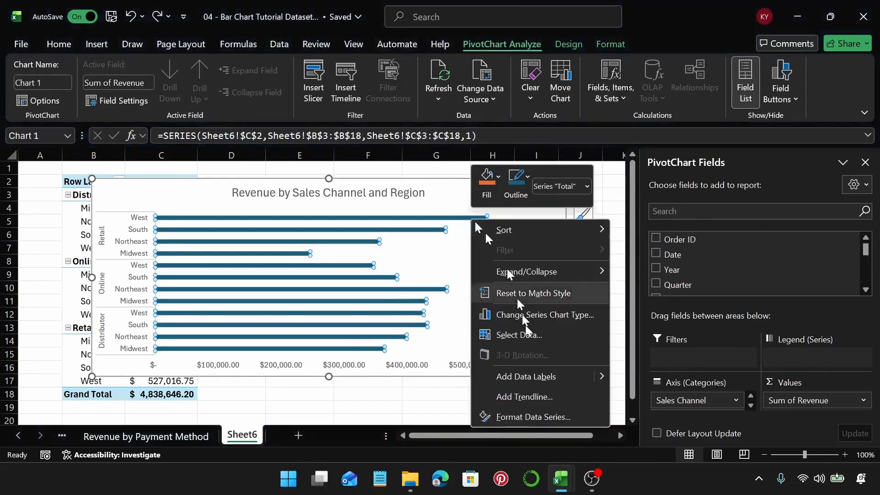
{"action": "left_click", "coordinate": [523, 415]}
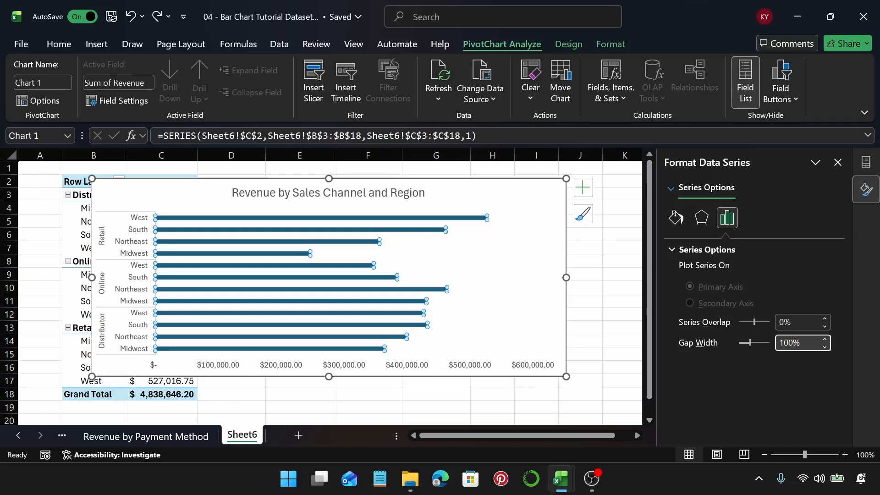
{"action": "key", "text": "Return"}
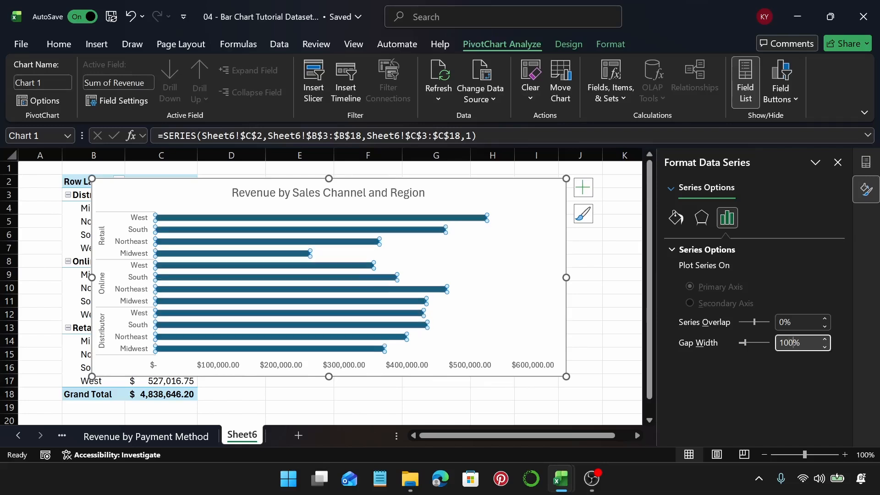
{"action": "left_click", "coordinate": [677, 224]}
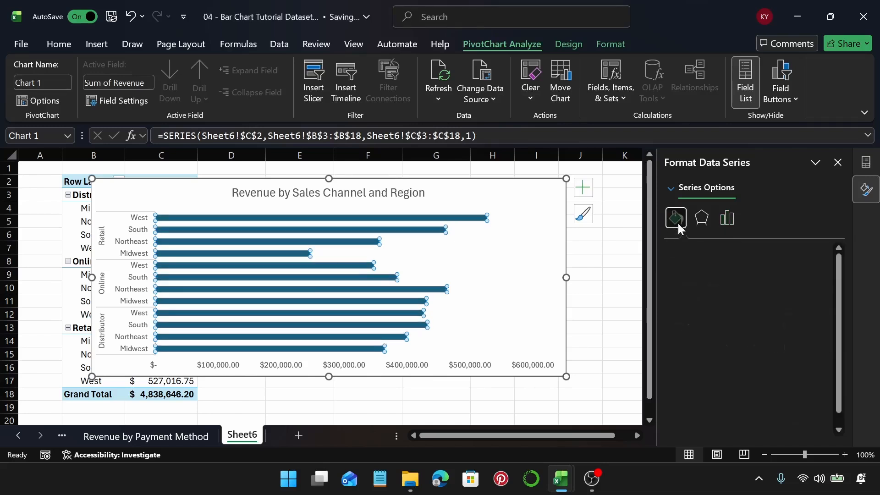
{"action": "left_click", "coordinate": [817, 422]}
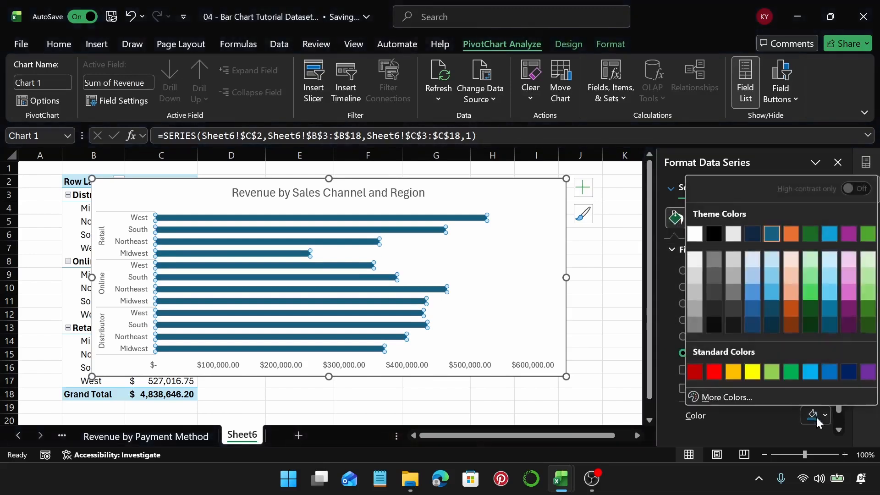
{"action": "left_click", "coordinate": [849, 372]}
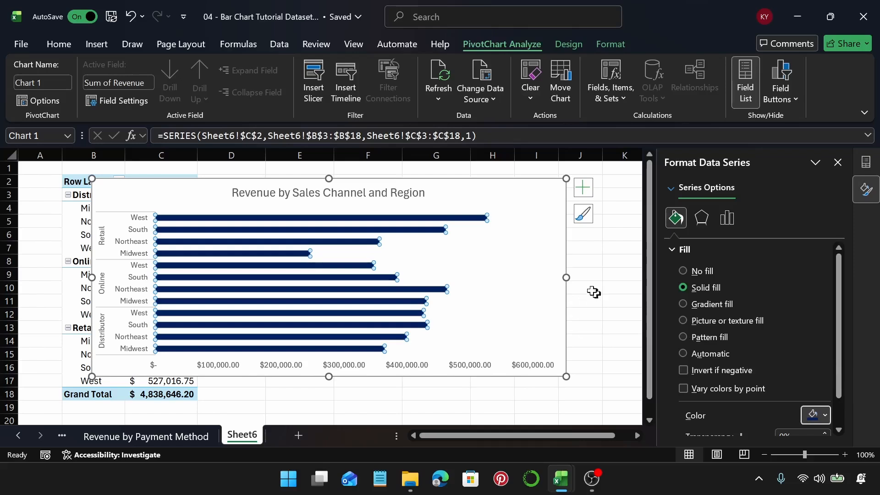
Step: Widen the chart slightly and delete its horizontal dollar value axis
{"action": "left_click_drag", "start_coordinate": [571, 280], "coordinate": [583, 281]}
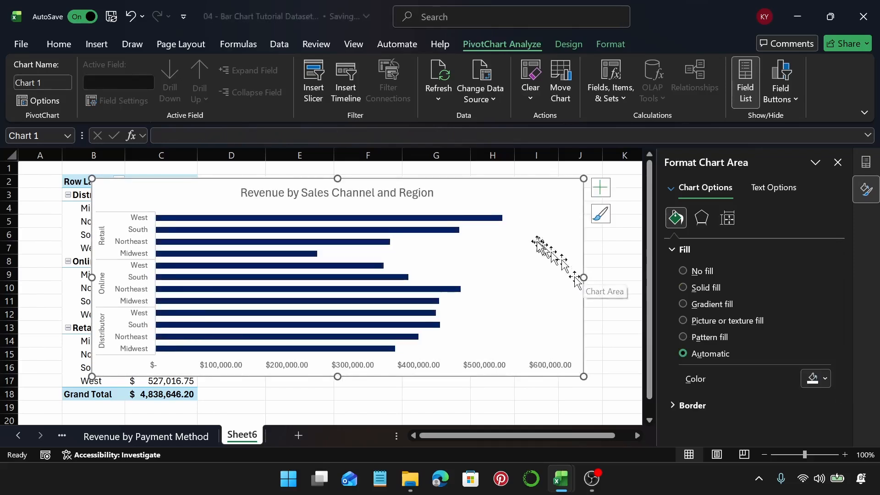
{"action": "left_click", "coordinate": [495, 365]}
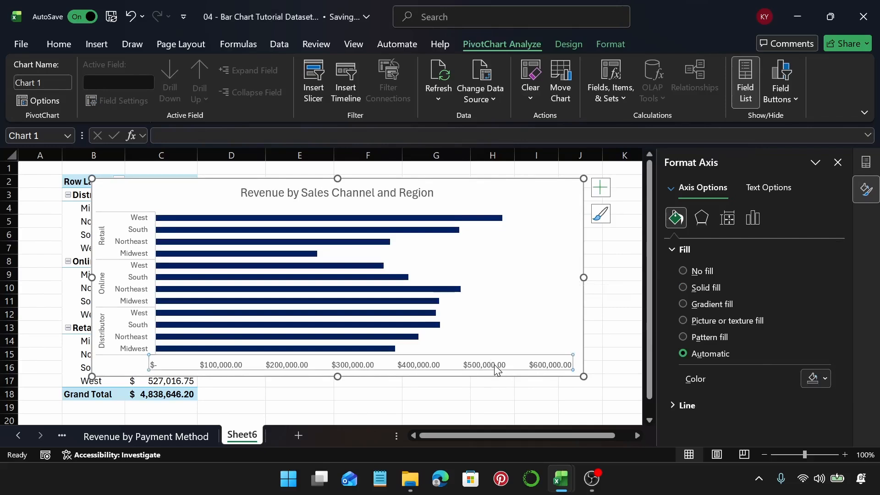
{"action": "key", "text": "Delete"}
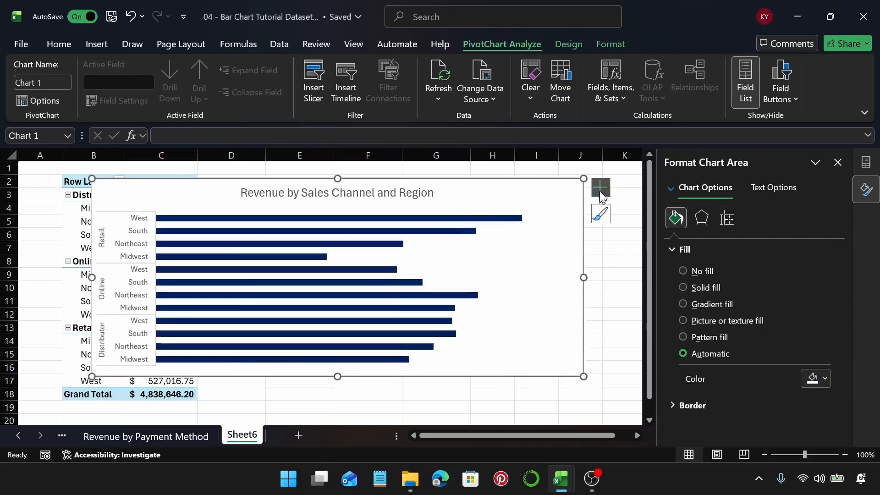
Step: Add a data table without legend keys to the Revenue by Sales Channel and Region chart
{"action": "left_click", "coordinate": [601, 188]}
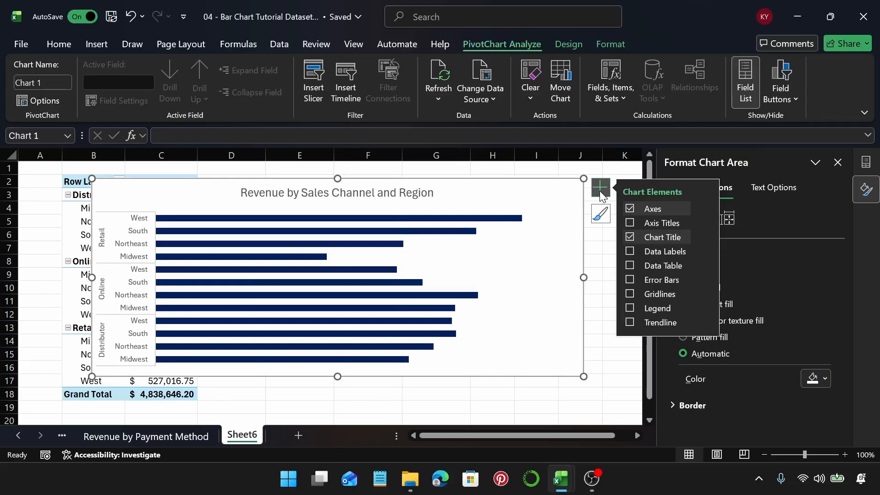
{"action": "left_click", "coordinate": [632, 265]}
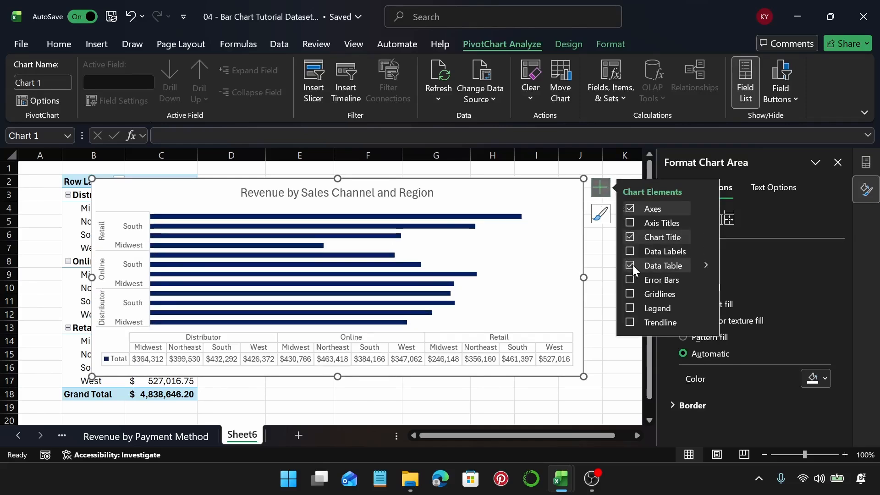
{"action": "left_click", "coordinate": [708, 264]}
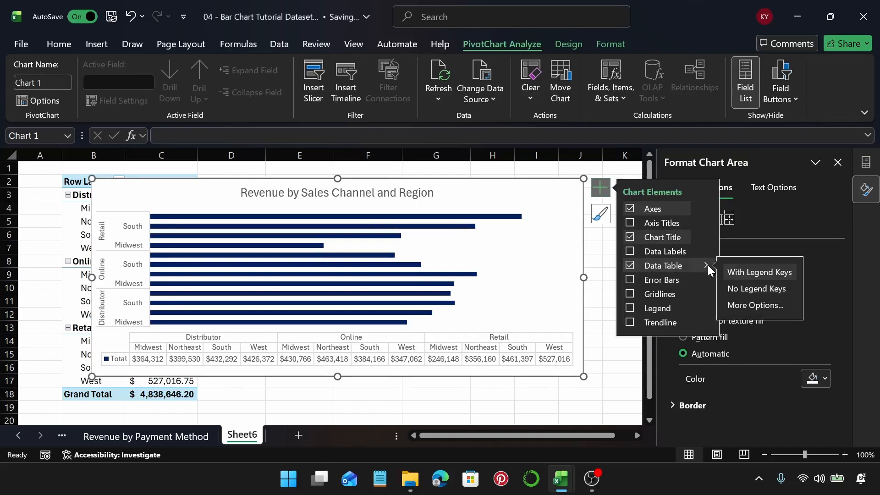
{"action": "left_click", "coordinate": [749, 294]}
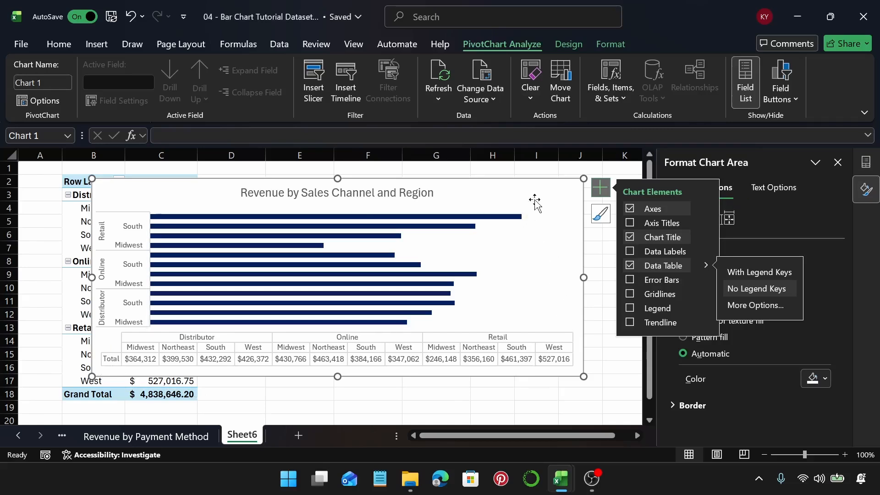
Step: Set the font color of all the chart's text to black
{"action": "left_click", "coordinate": [543, 195]}
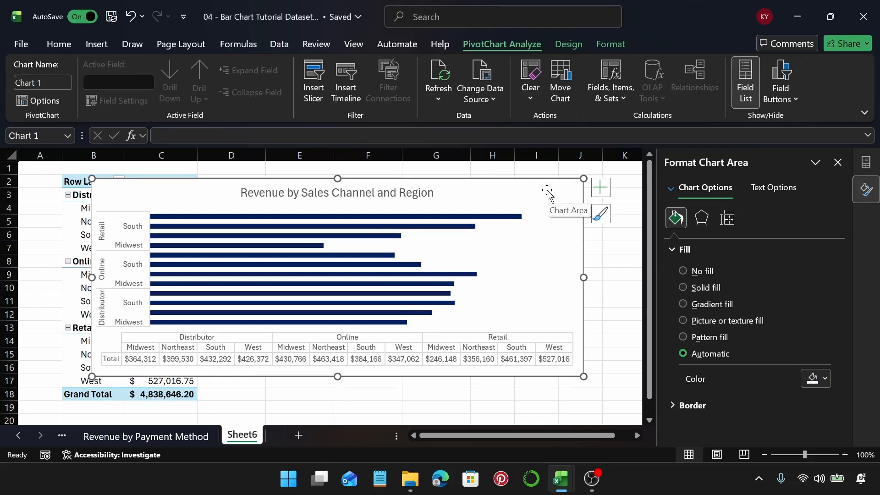
{"action": "left_click", "coordinate": [67, 46]}
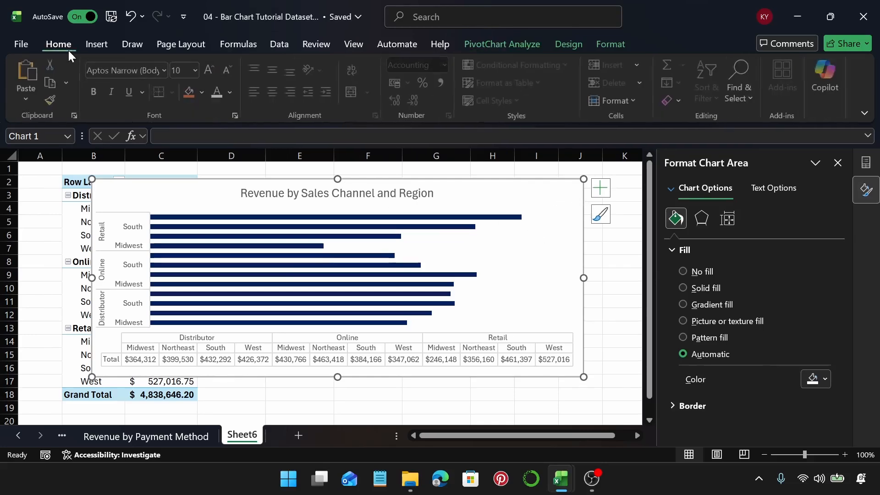
{"action": "left_click", "coordinate": [232, 91]}
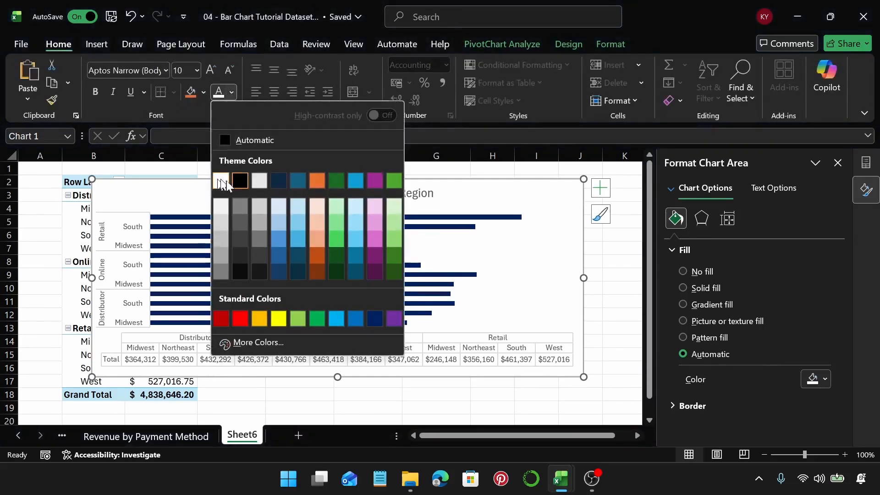
{"action": "left_click", "coordinate": [240, 180]}
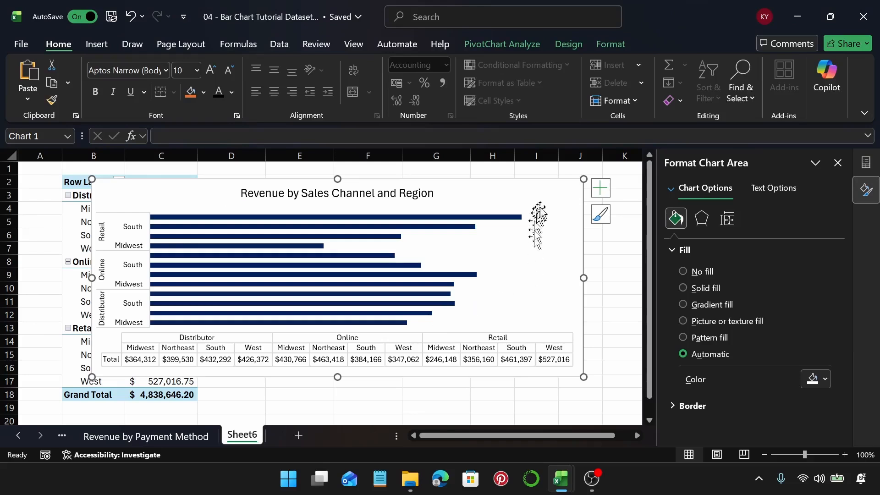
Step: Give the chart's data table a solid black border, and change the border color to a dark gray shade
{"action": "left_click", "coordinate": [536, 353]}
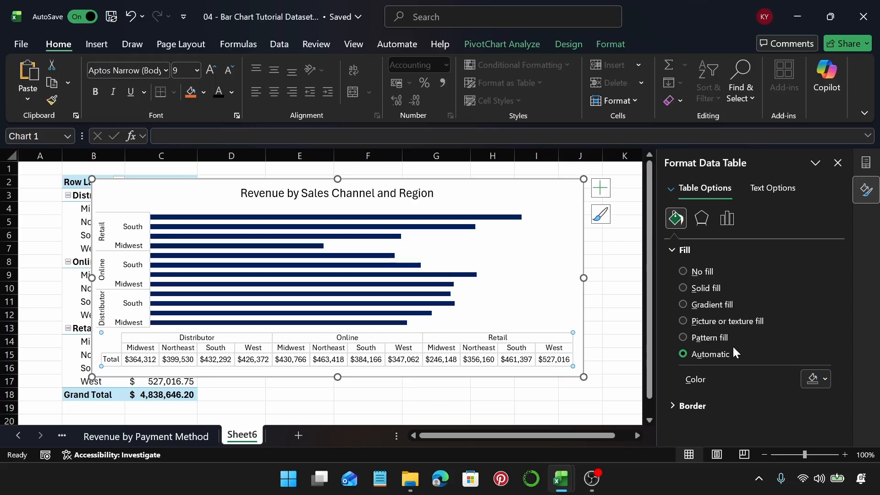
{"action": "left_click", "coordinate": [706, 250]}
{"action": "left_click", "coordinate": [706, 269]}
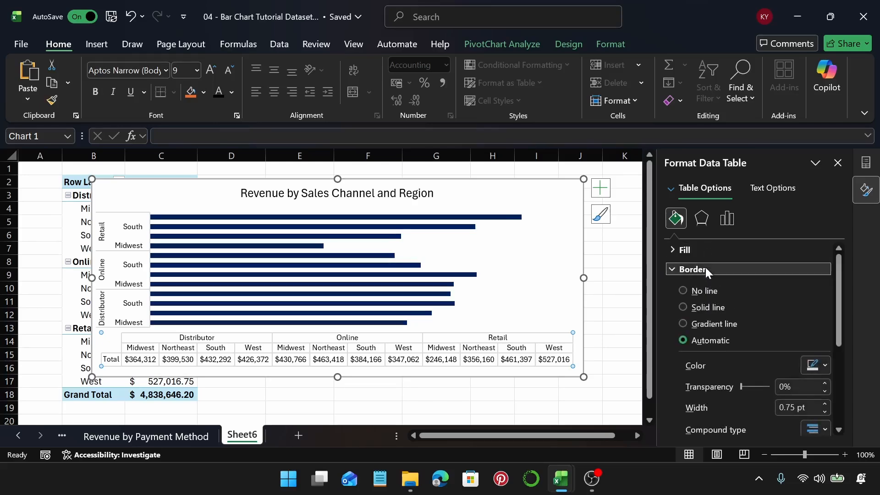
{"action": "left_click", "coordinate": [819, 367]}
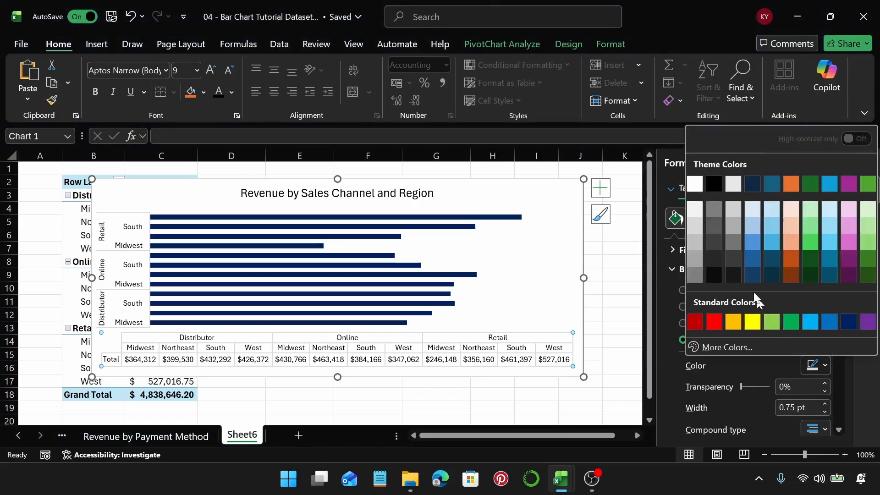
{"action": "left_click", "coordinate": [716, 188]}
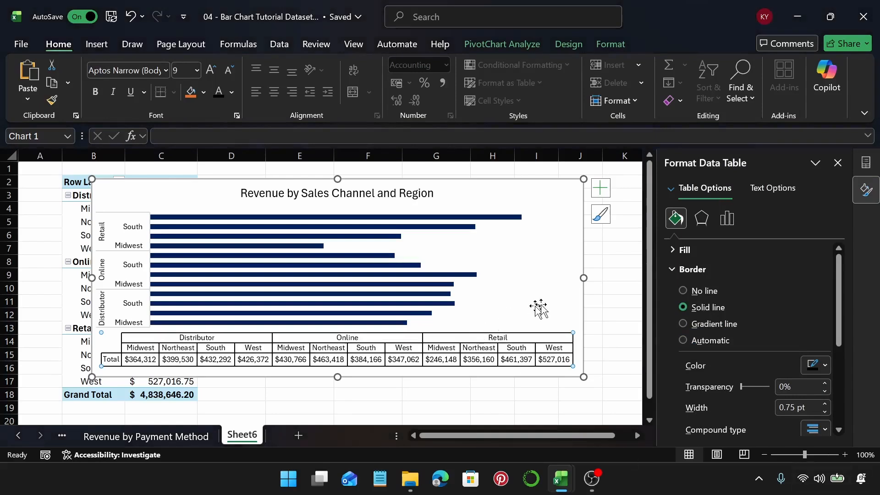
{"action": "left_click", "coordinate": [808, 366]}
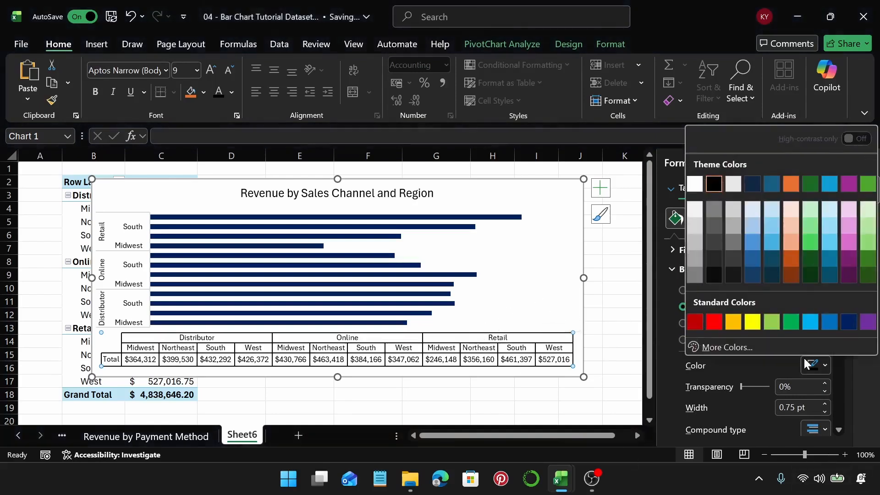
{"action": "left_click", "coordinate": [722, 244]}
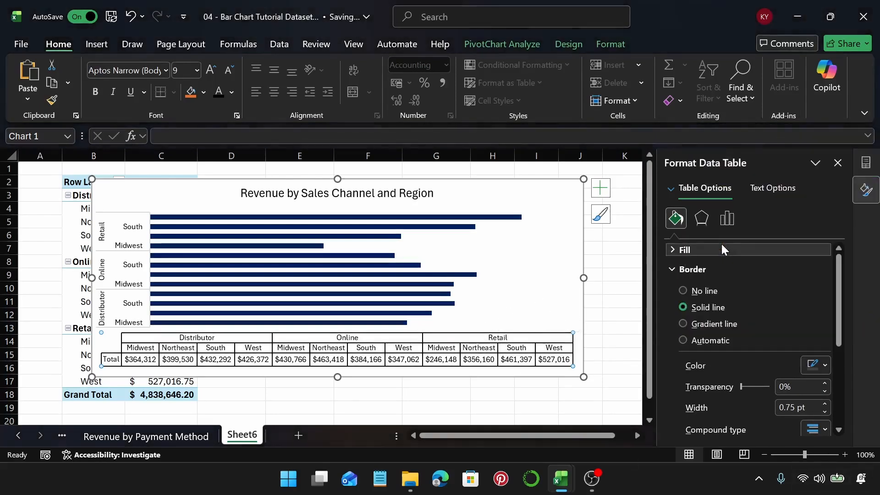
Step: Change the border color of the chart's data table to a lighter gray shade from the black theme colors
{"action": "left_click", "coordinate": [823, 365]}
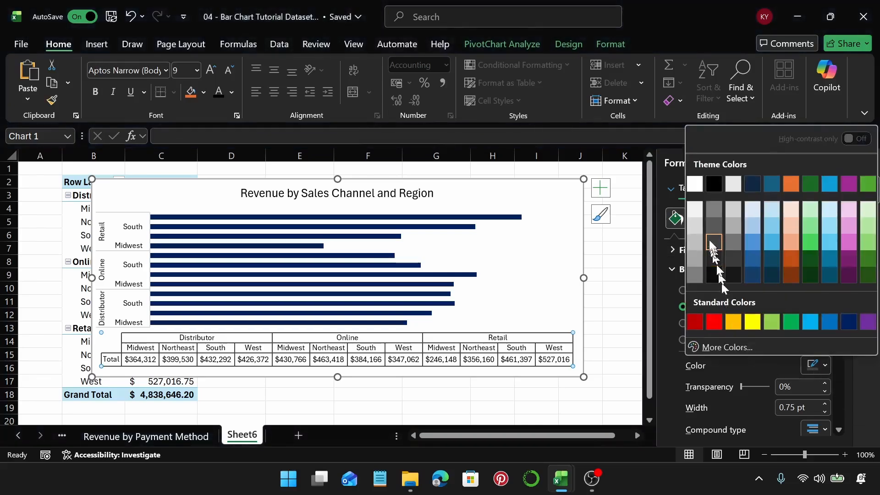
{"action": "left_click", "coordinate": [714, 214]}
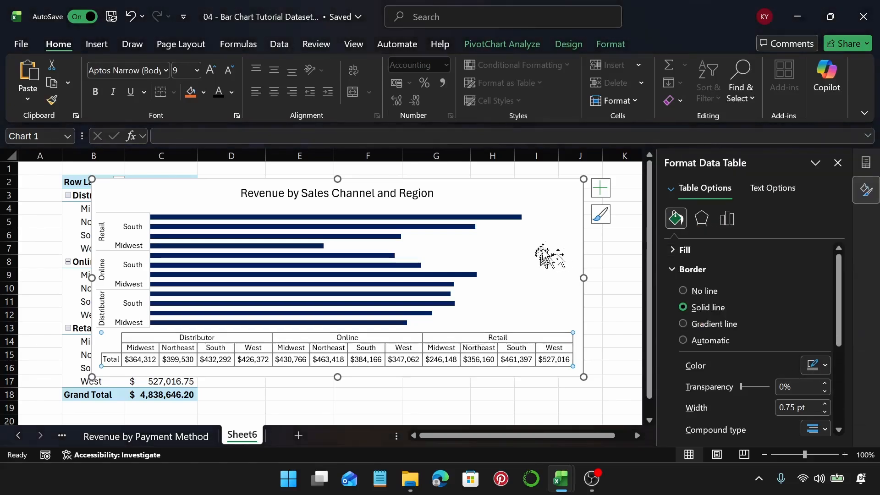
{"action": "left_click", "coordinate": [551, 245]}
{"action": "left_click", "coordinate": [565, 209]}
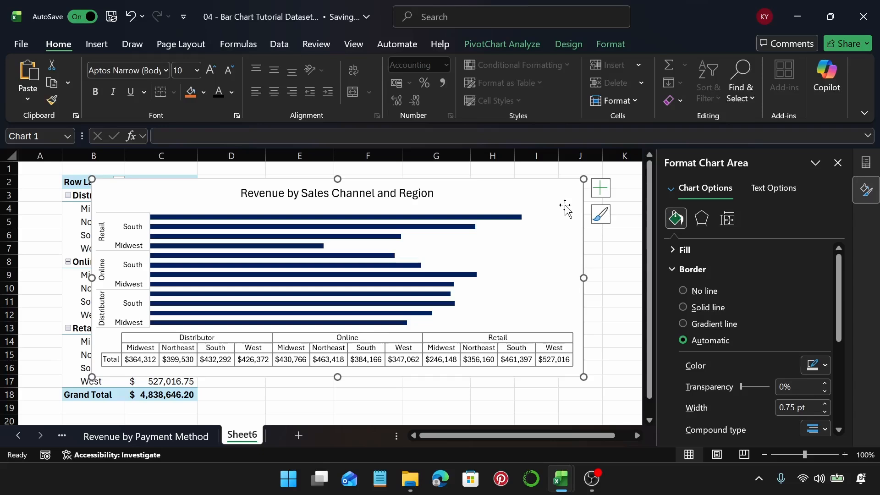
{"action": "left_click", "coordinate": [423, 360]}
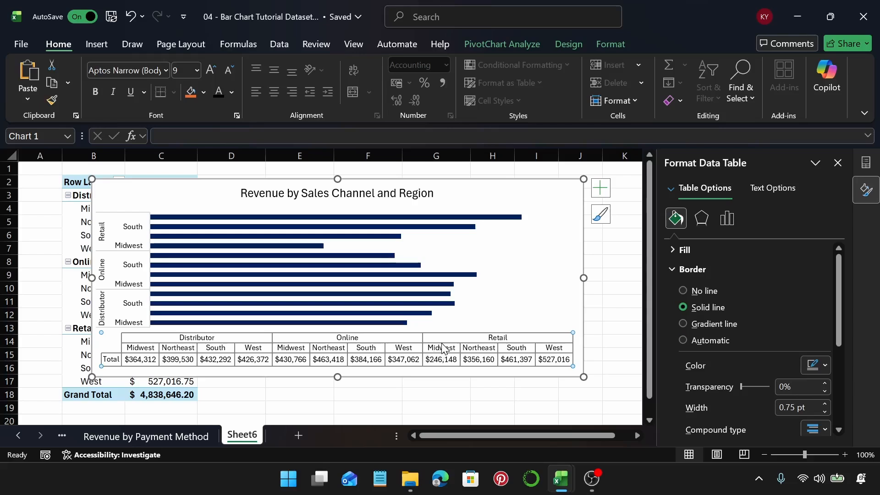
{"action": "left_click", "coordinate": [303, 237]}
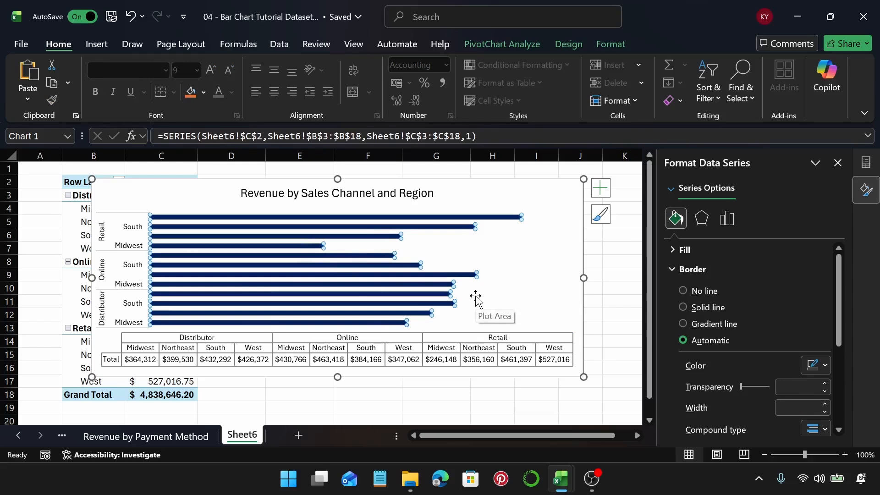
{"action": "left_click", "coordinate": [115, 238]}
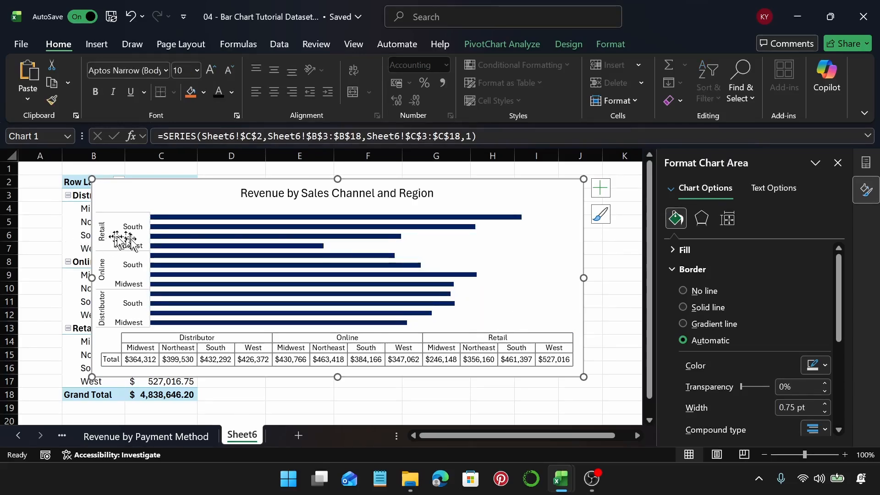
{"action": "left_click", "coordinate": [131, 248]}
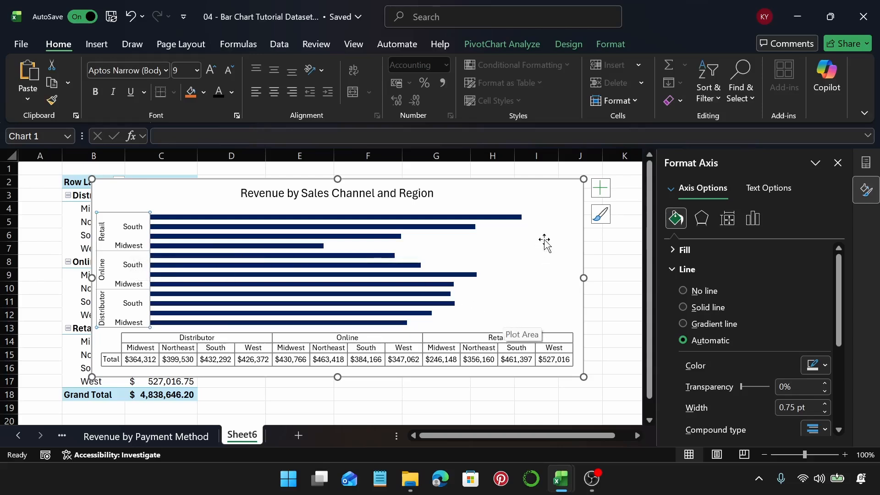
{"action": "left_click", "coordinate": [558, 228]}
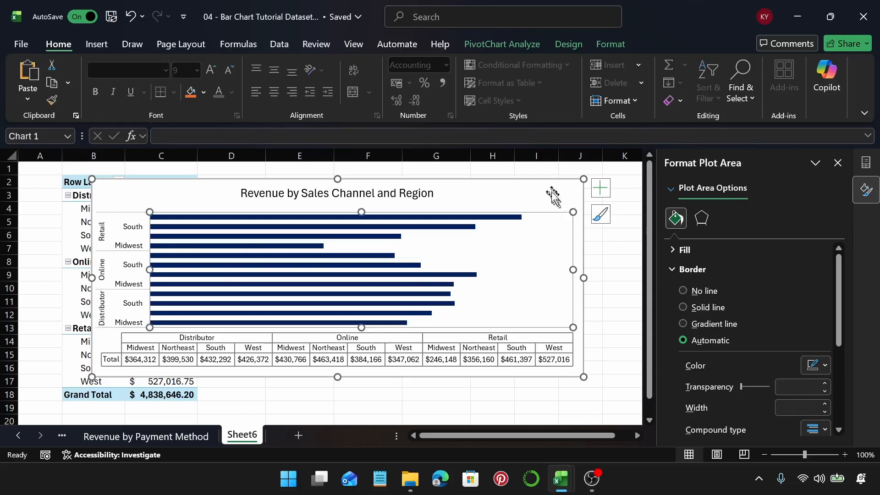
{"action": "left_click", "coordinate": [552, 193]}
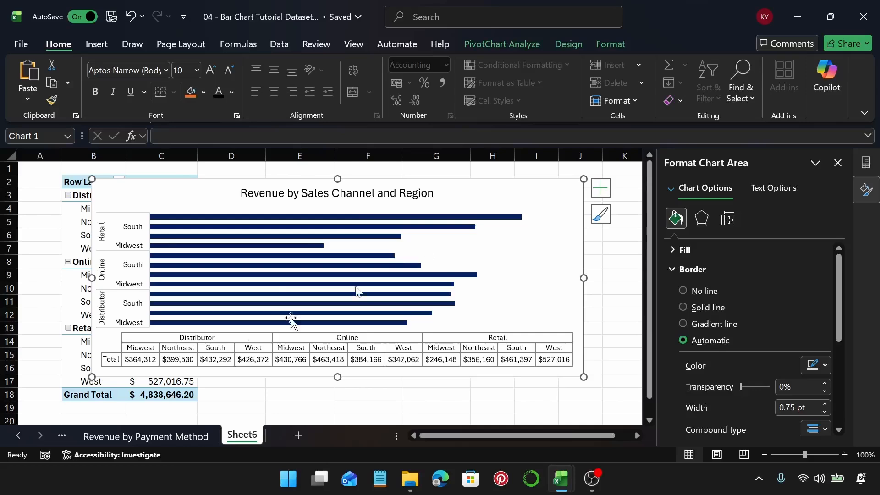
Step: Rename the Sheet6 worksheet as Revenue by Sales Channel, copying that wording from the chart title
{"action": "left_click", "coordinate": [324, 193]}
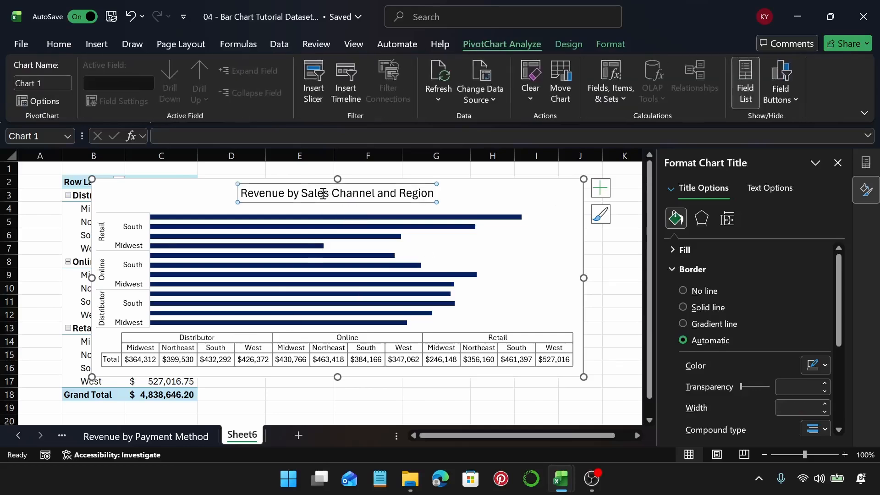
{"action": "left_click_drag", "start_coordinate": [376, 196], "coordinate": [240, 193]}
{"action": "key", "text": "ctrl+c"}
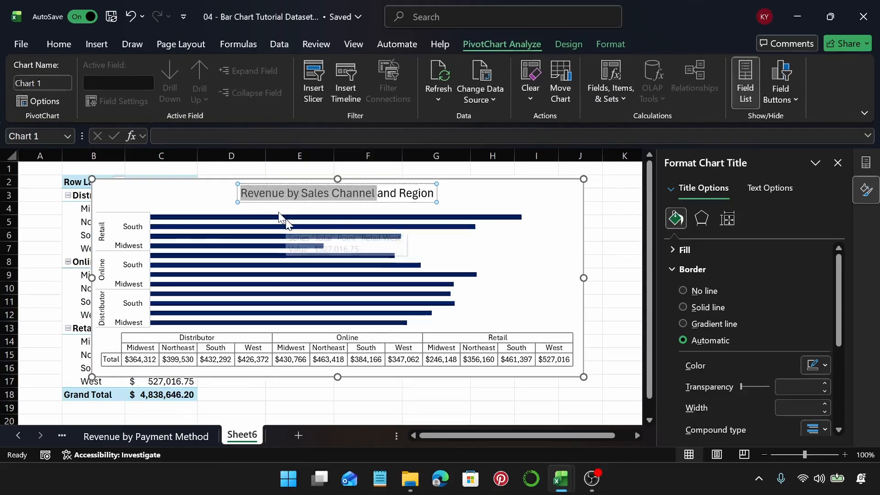
{"action": "double_click", "coordinate": [242, 434]}
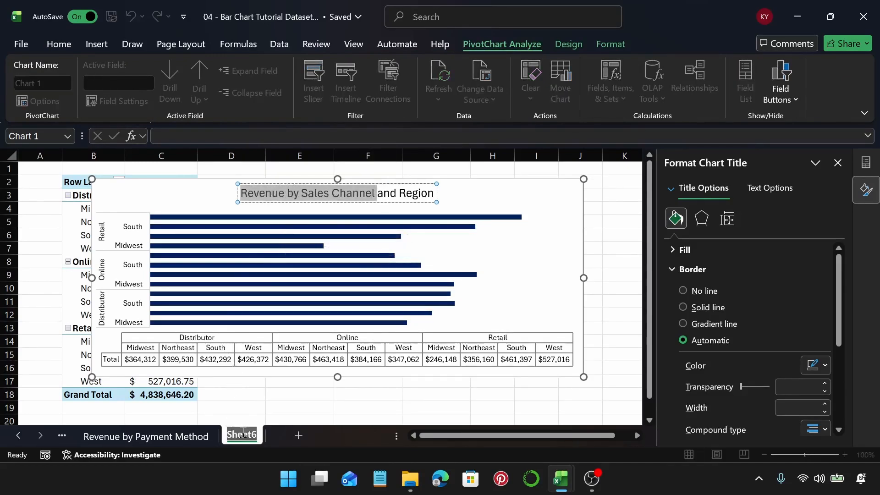
{"action": "key", "text": "ctrl+v"}
{"action": "key", "text": "Return"}
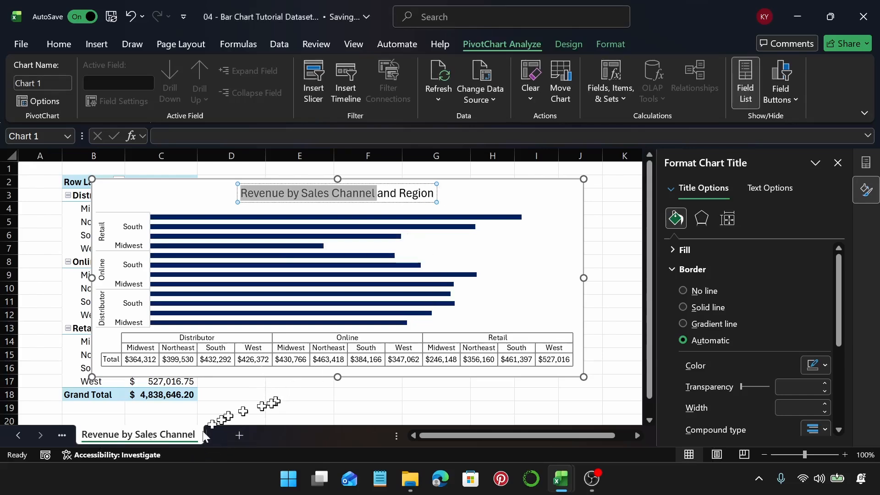
{"action": "left_click", "coordinate": [443, 206]}
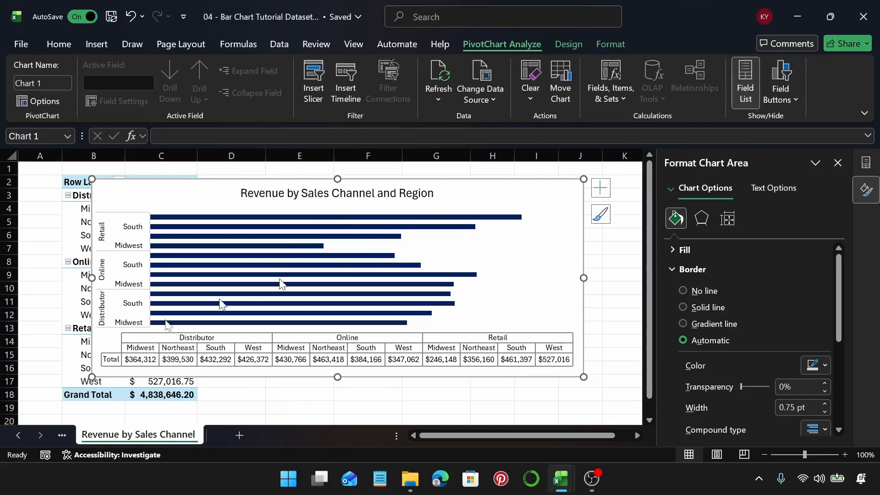
Step: Add a new worksheet and insert a PivotTable from Table1 at cell B2
{"action": "left_click", "coordinate": [238, 435]}
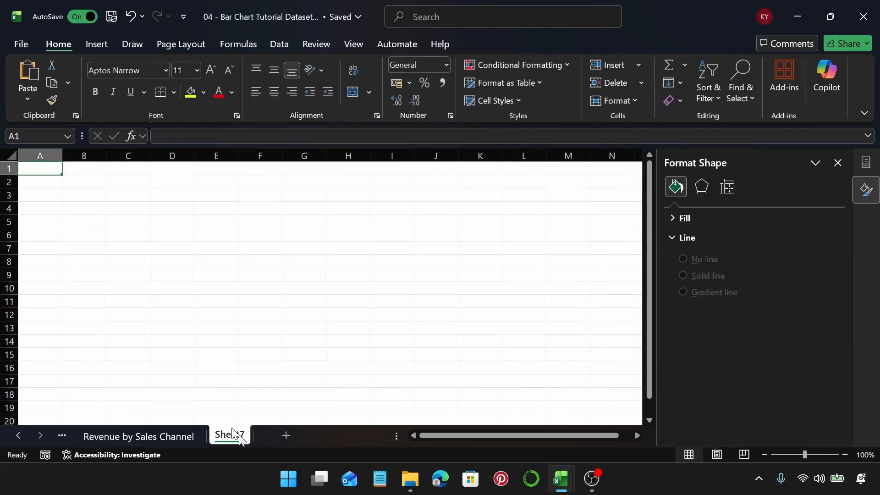
{"action": "left_click", "coordinate": [89, 183]}
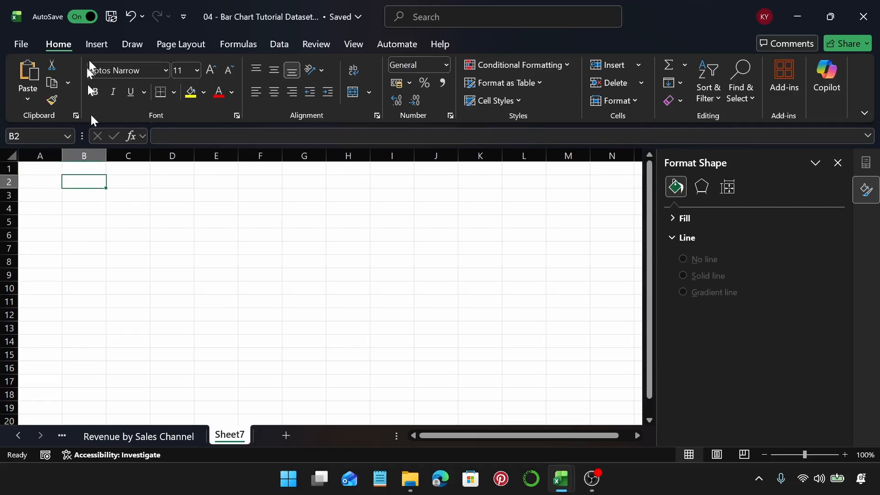
{"action": "left_click", "coordinate": [96, 44]}
{"action": "left_click", "coordinate": [37, 69]}
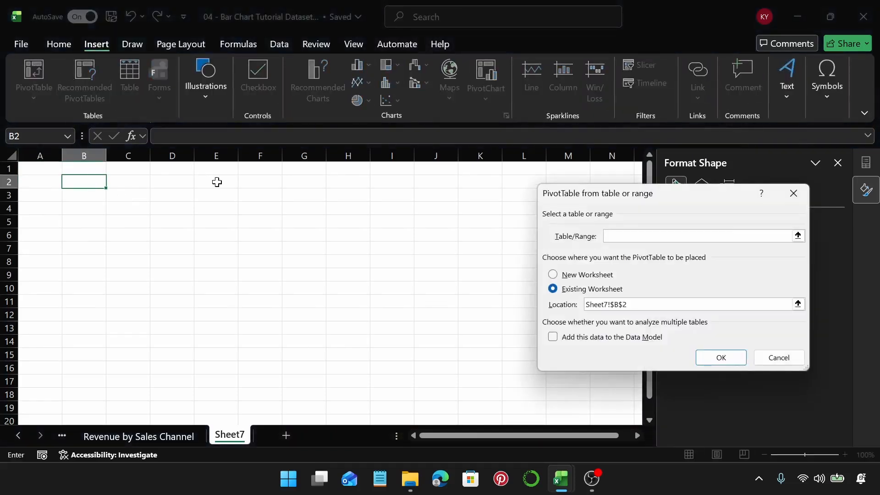
{"action": "type", "text": "Table"}
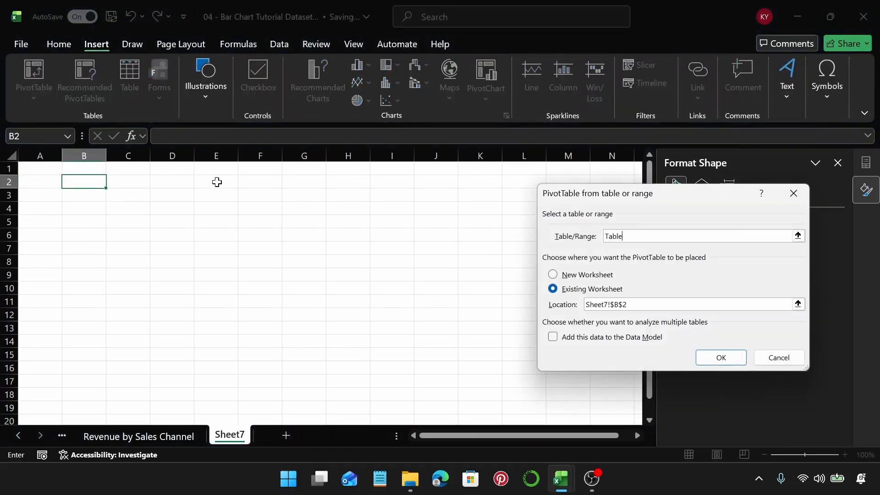
{"action": "type", "text": "1"}
{"action": "key", "text": "Return"}
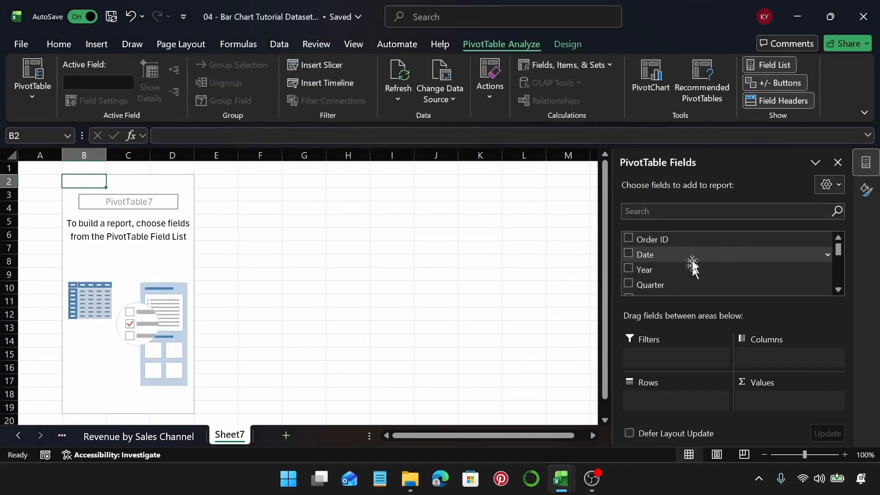
Step: Lay out the PivotTable with Customer Segment as rows, Payment Method as columns and the sum of Profit as values
{"action": "scroll", "coordinate": [701, 259], "scroll_direction": "down", "scroll_amount": 4}
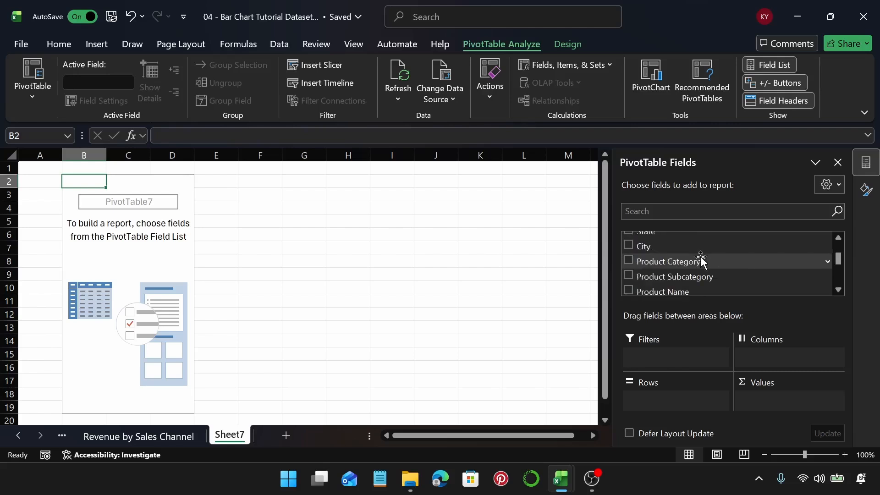
{"action": "scroll", "coordinate": [715, 269], "scroll_direction": "up", "scroll_amount": 1}
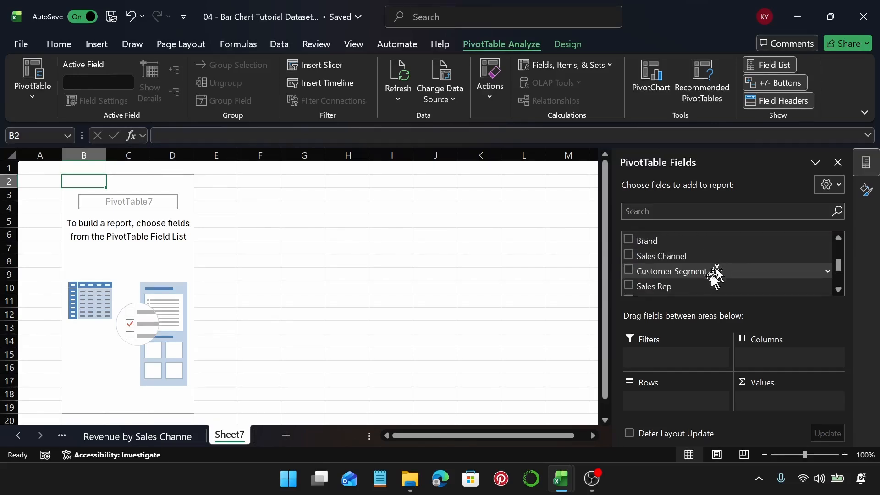
{"action": "left_click_drag", "start_coordinate": [713, 271], "coordinate": [679, 406]}
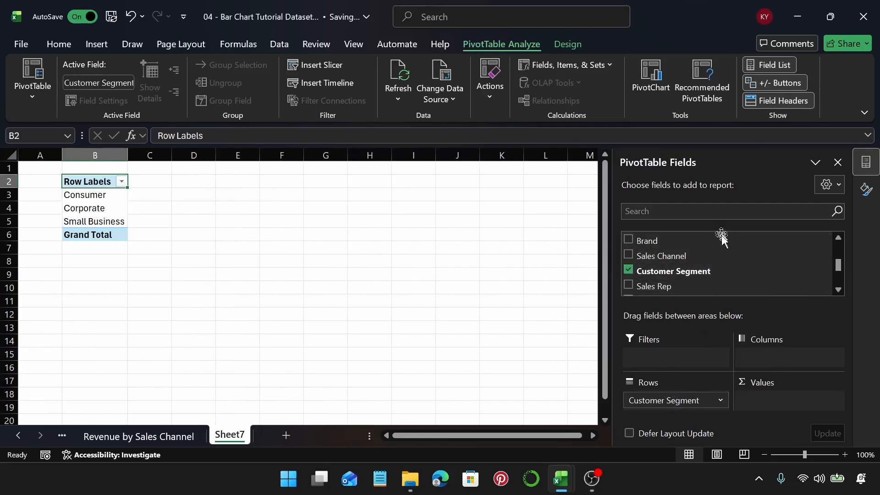
{"action": "scroll", "coordinate": [728, 254], "scroll_direction": "down", "scroll_amount": 4}
{"action": "scroll", "coordinate": [729, 254], "scroll_direction": "down", "scroll_amount": 3}
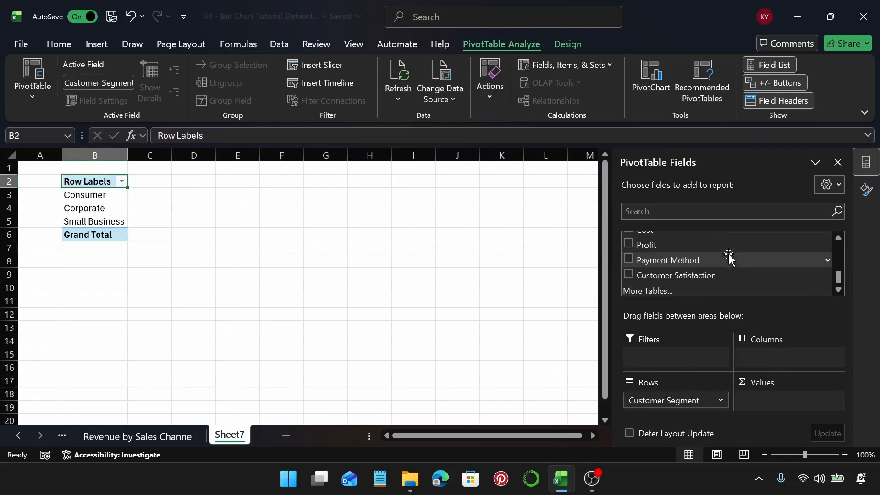
{"action": "left_click_drag", "start_coordinate": [728, 254], "coordinate": [784, 358]}
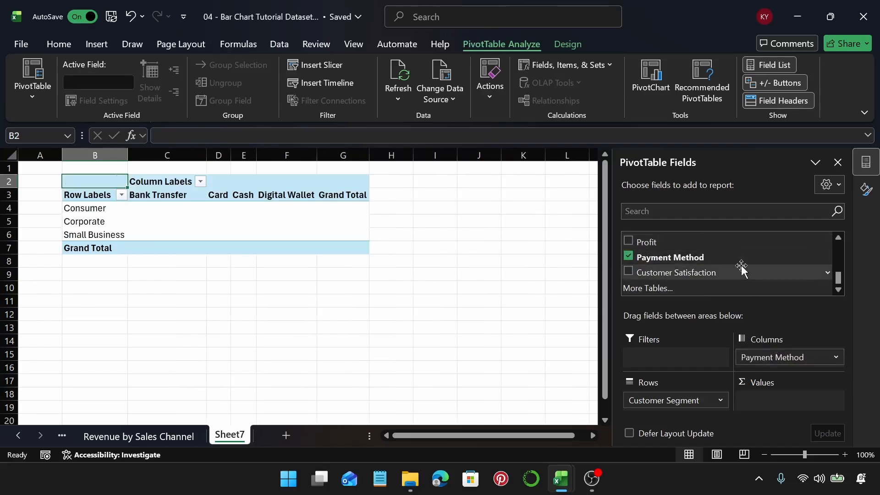
{"action": "scroll", "coordinate": [741, 269], "scroll_direction": "up", "scroll_amount": 2}
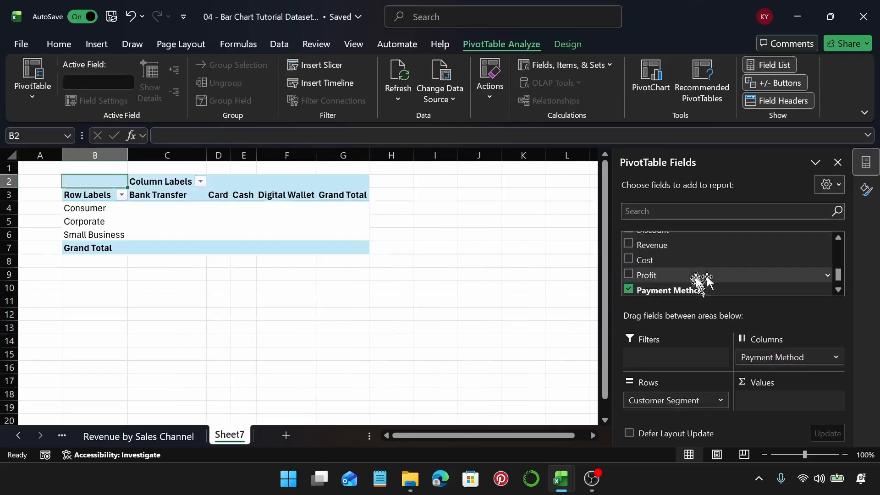
{"action": "left_click_drag", "start_coordinate": [697, 278], "coordinate": [756, 394]}
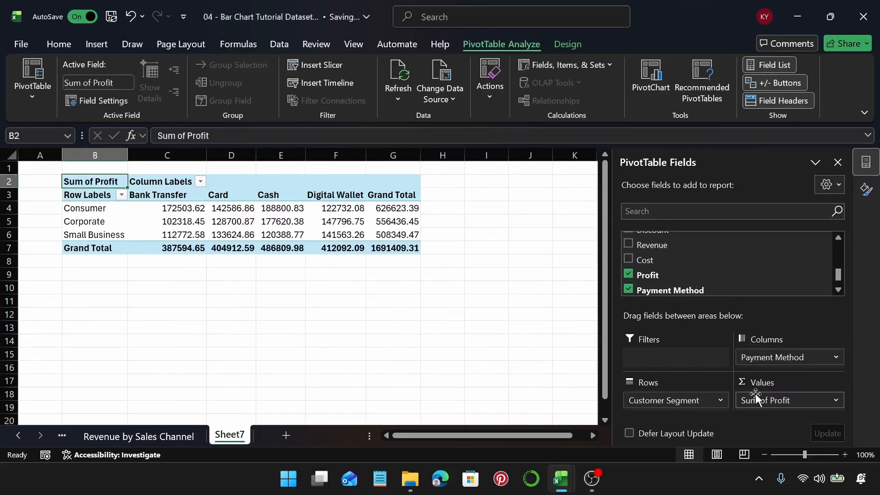
Step: Format all the PivotTable's profit values, including the grand totals, in the US dollar accounting format
{"action": "left_click", "coordinate": [235, 210]}
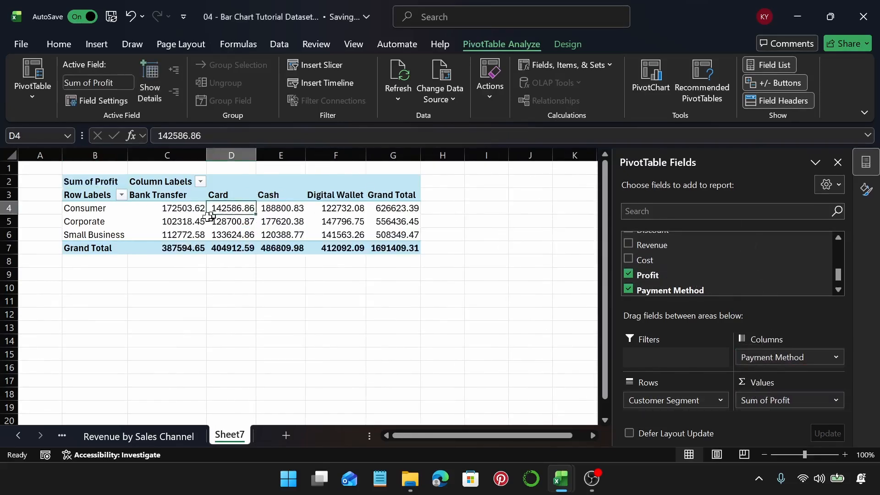
{"action": "left_click", "coordinate": [197, 224]}
{"action": "left_click", "coordinate": [191, 210]}
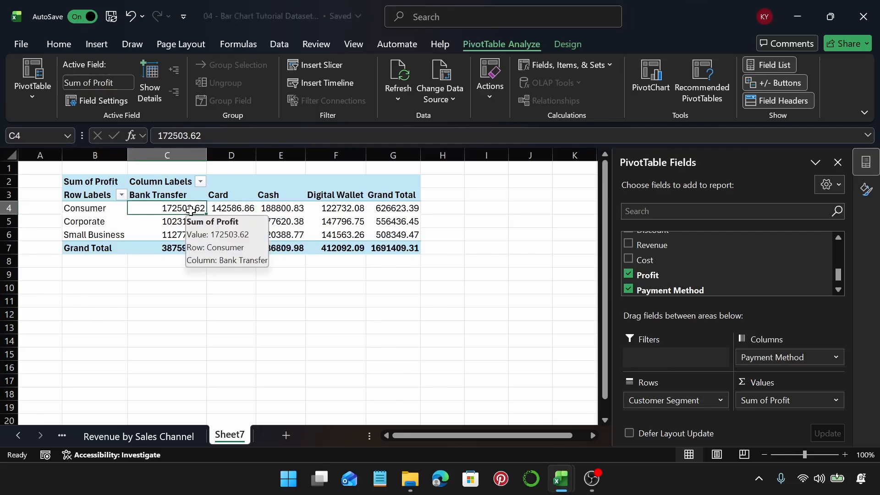
{"action": "key", "text": "ctrl+shift+Right"}
{"action": "key", "text": "ctrl+shift+Down"}
{"action": "left_click", "coordinate": [61, 44]}
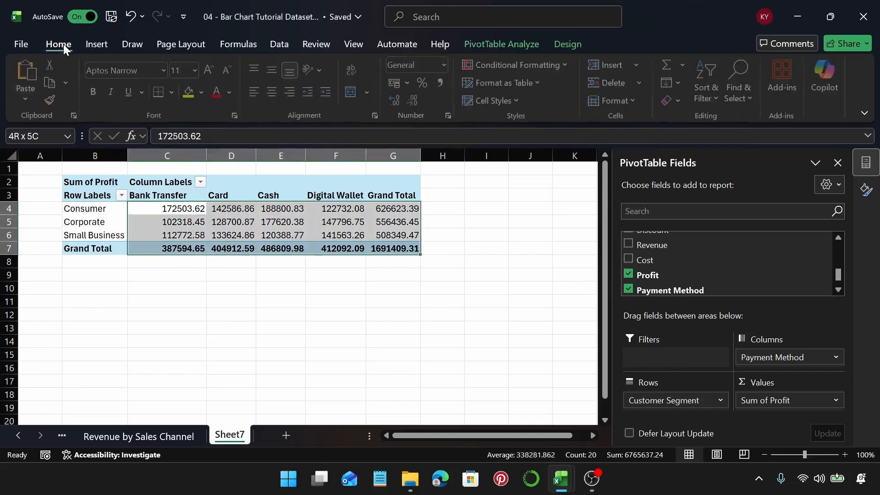
{"action": "left_click", "coordinate": [409, 84]}
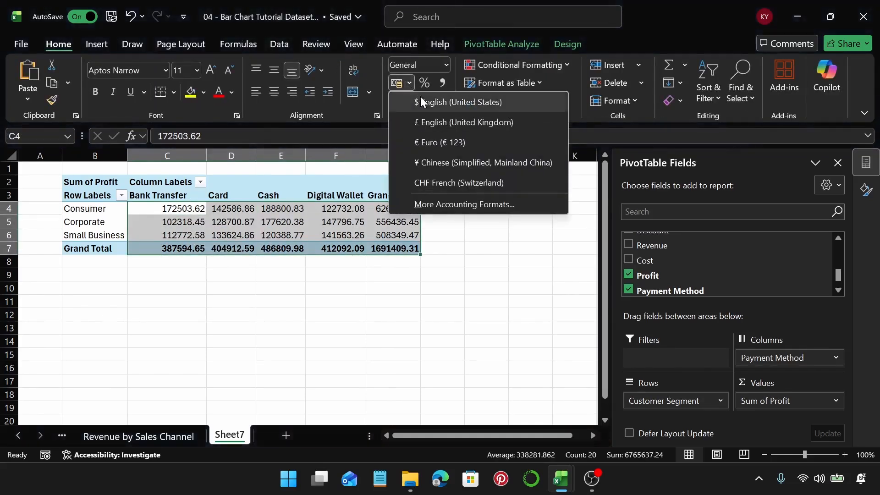
{"action": "left_click", "coordinate": [420, 97]}
{"action": "left_click", "coordinate": [306, 225]}
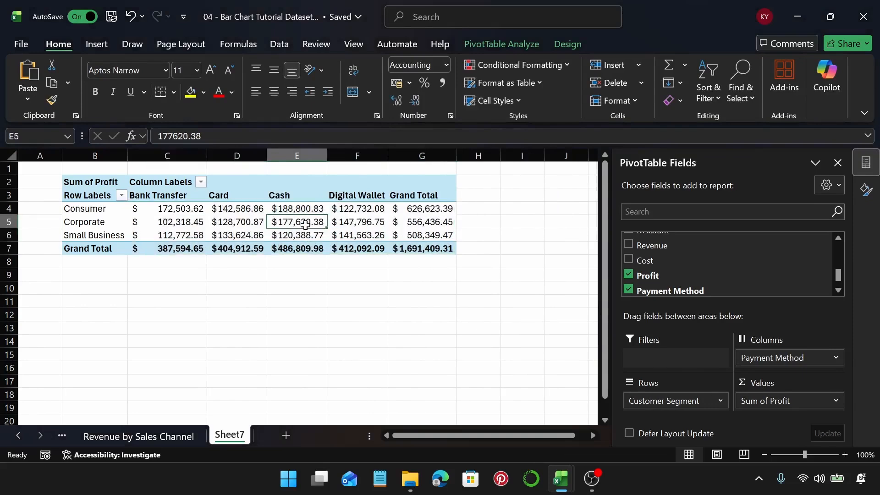
Step: Insert a Stacked Bar PivotChart based on the customer segment and payment method PivotTable
{"action": "left_click", "coordinate": [104, 43]}
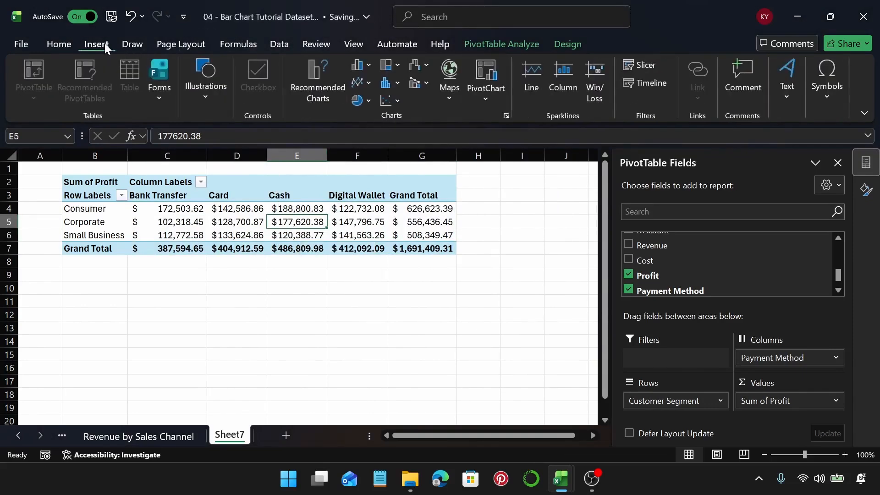
{"action": "left_click", "coordinate": [332, 94]}
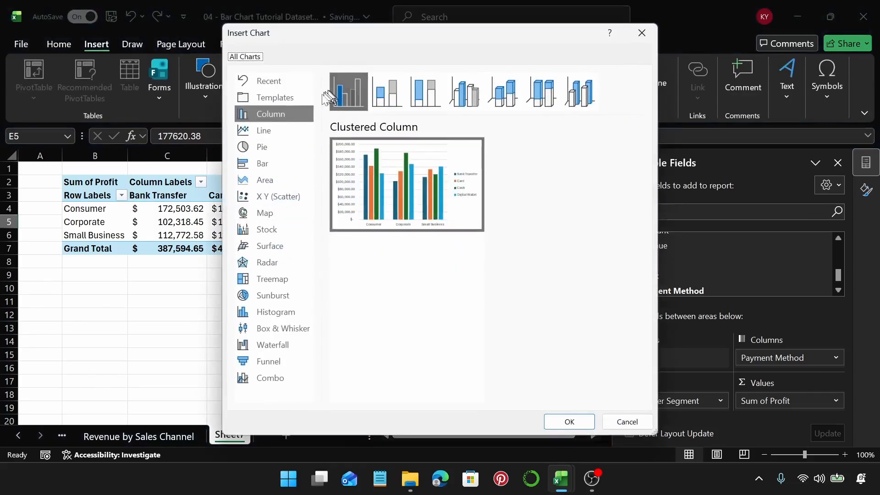
{"action": "left_click", "coordinate": [289, 160]}
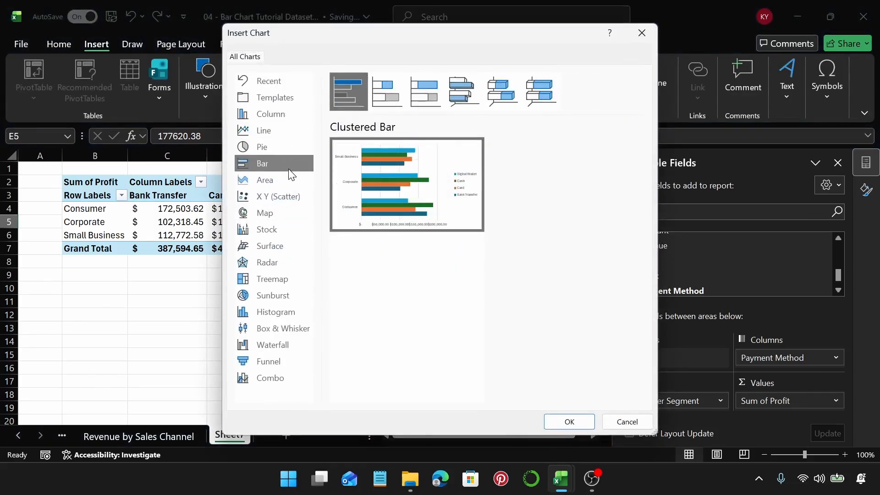
{"action": "left_click", "coordinate": [395, 93]}
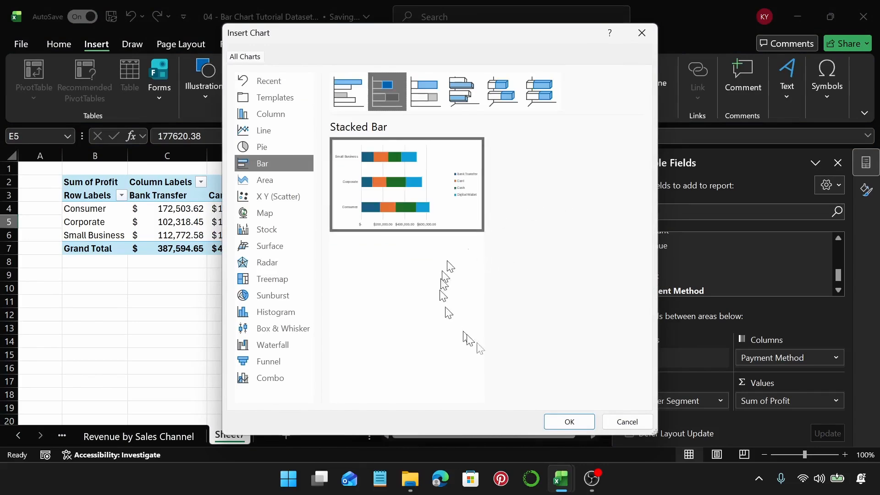
{"action": "left_click", "coordinate": [584, 421]}
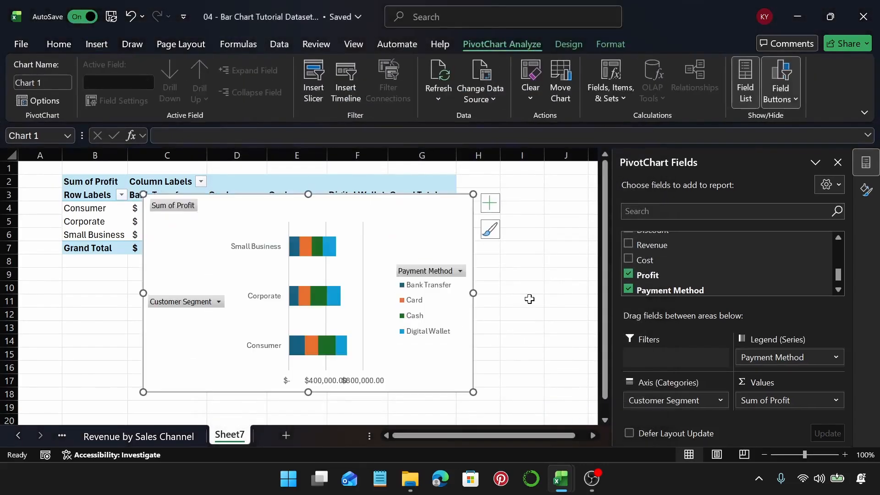
Step: Hide all field buttons on the stacked bar PivotChart
{"action": "left_click", "coordinate": [529, 299]}
{"action": "left_click", "coordinate": [418, 224]}
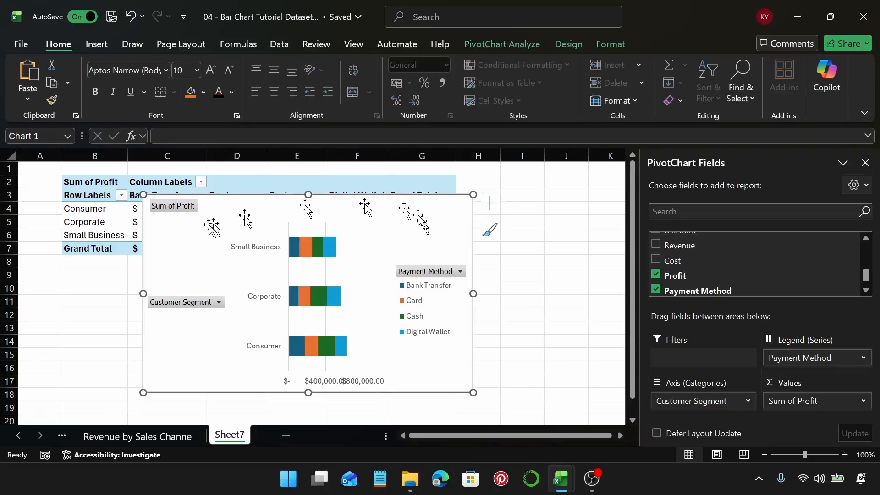
{"action": "right_click", "coordinate": [182, 208]}
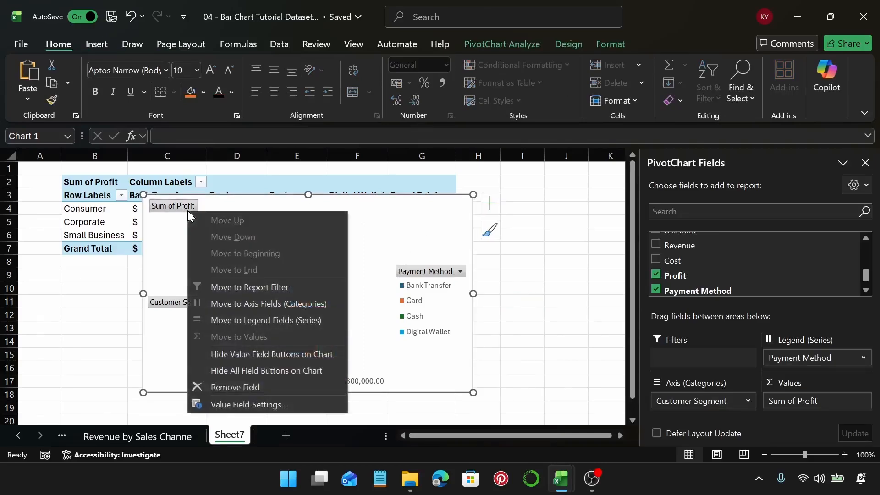
{"action": "left_click", "coordinate": [256, 374]}
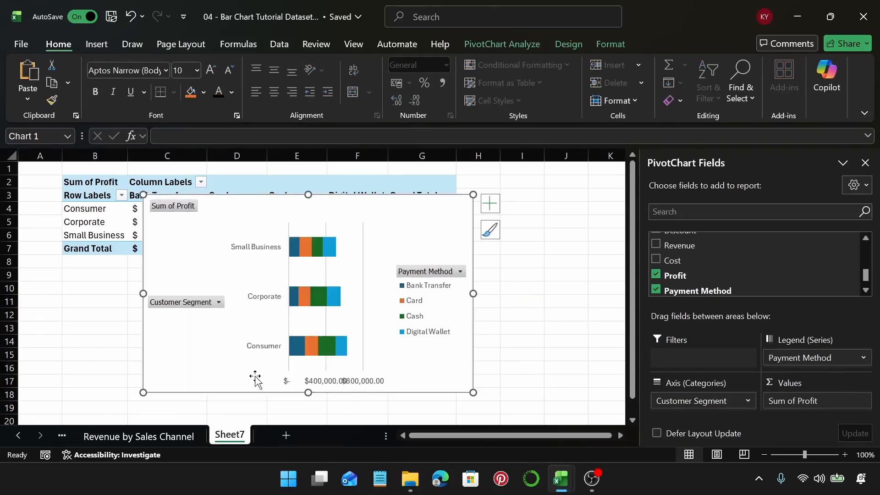
Step: Add a chart title reading "Profit by Customer Segment and Payment Method"
{"action": "left_click", "coordinate": [490, 203]}
{"action": "left_click", "coordinate": [518, 254]}
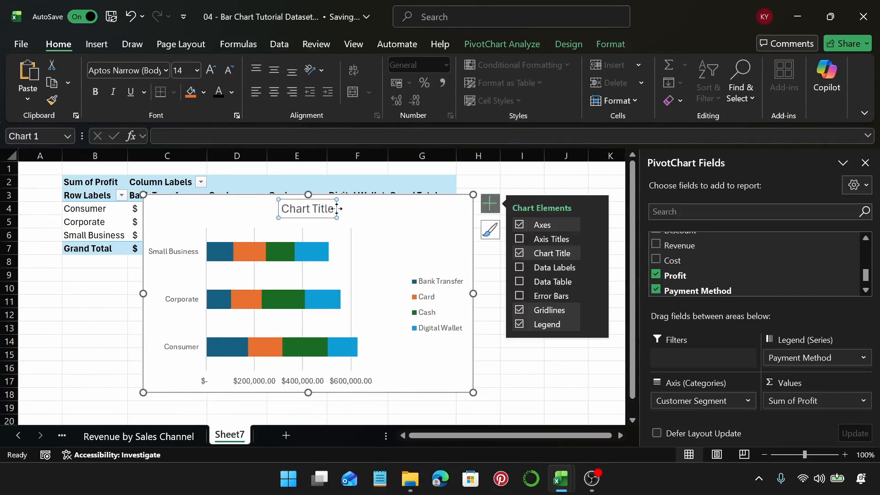
{"action": "left_click", "coordinate": [491, 204]}
{"action": "left_click", "coordinate": [327, 209]}
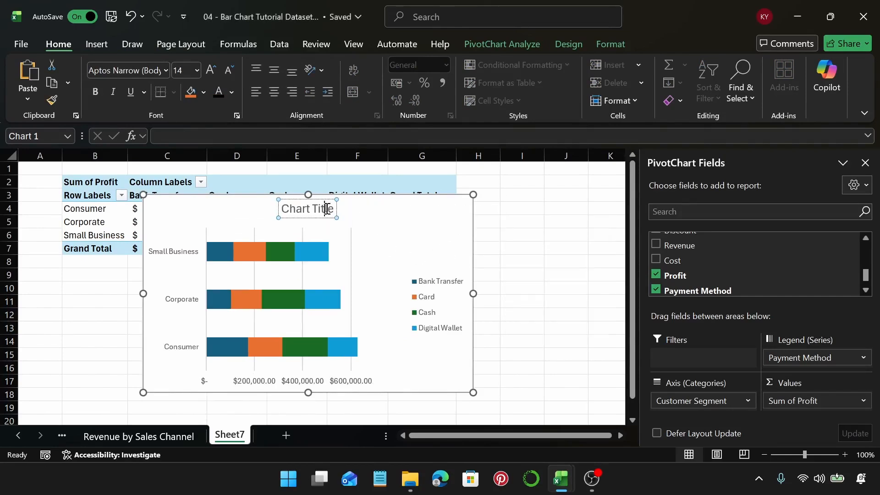
{"action": "triple_click", "coordinate": [327, 210]}
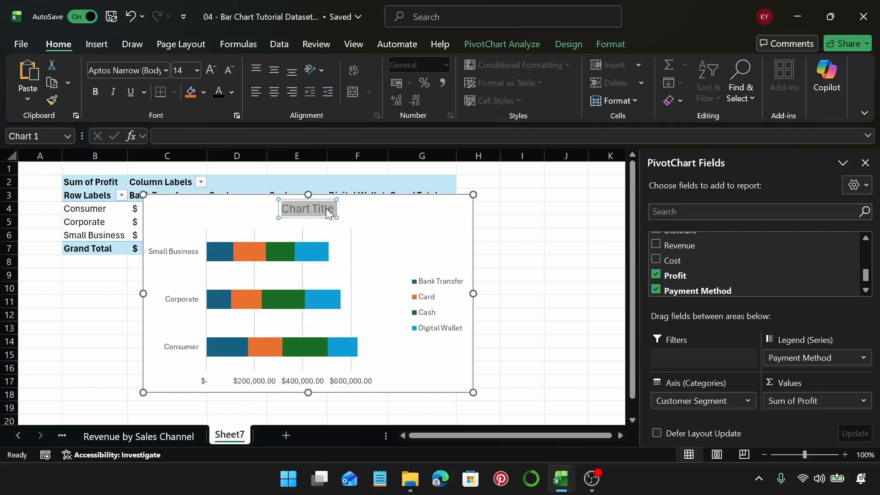
{"action": "type", "text": "Profit"}
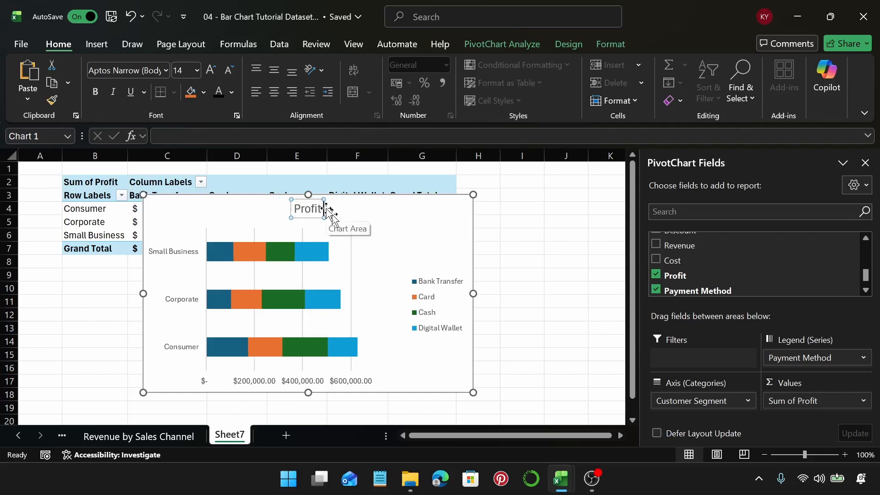
{"action": "type", "text": " by"}
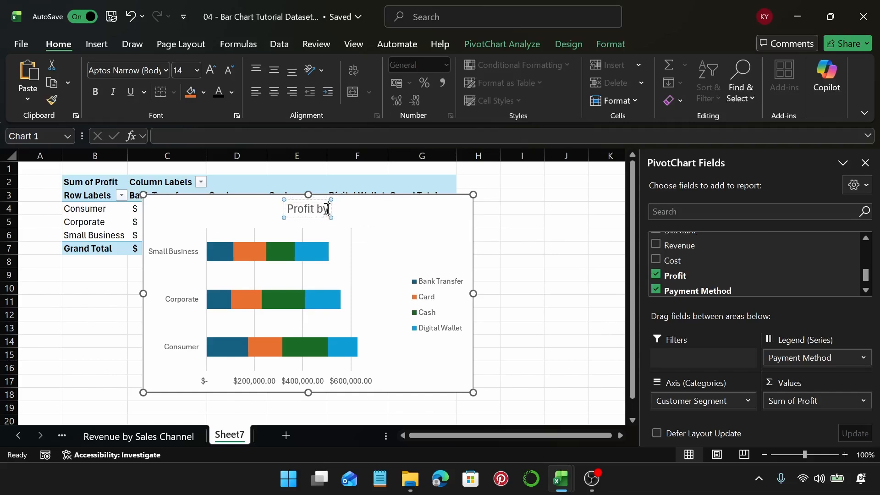
{"action": "type", "text": " Cust"}
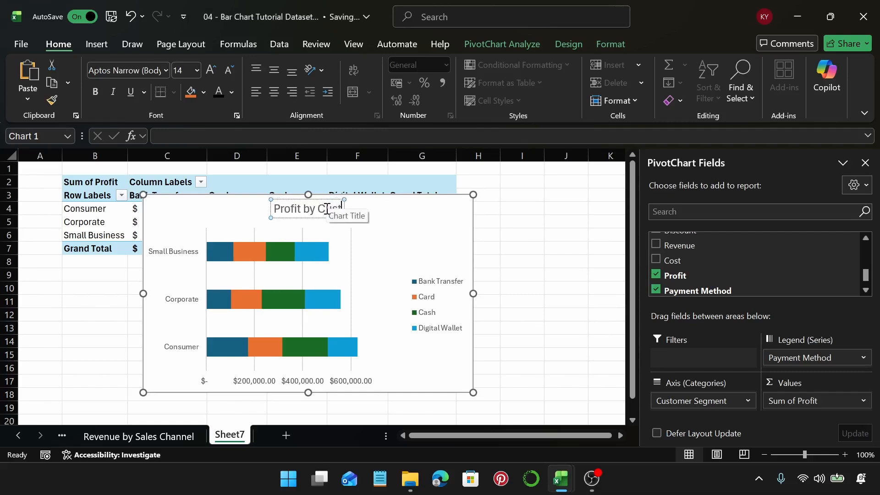
{"action": "type", "text": "tomer"}
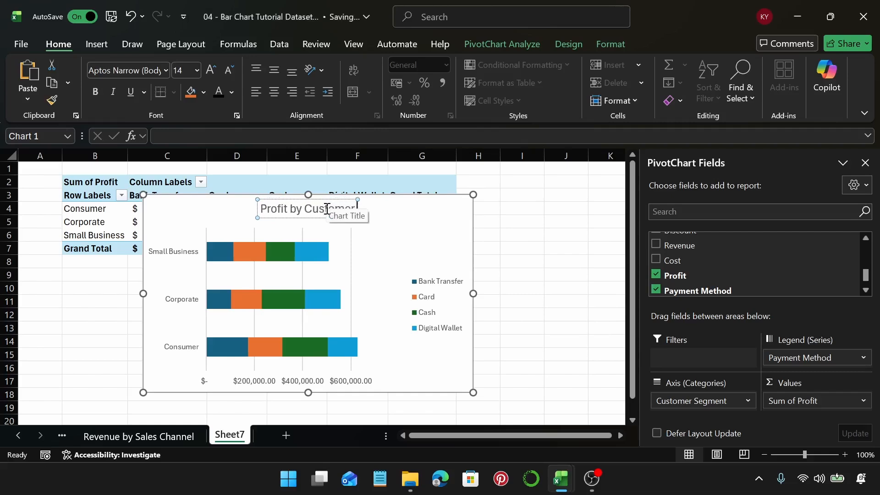
{"action": "type", "text": " Segme"}
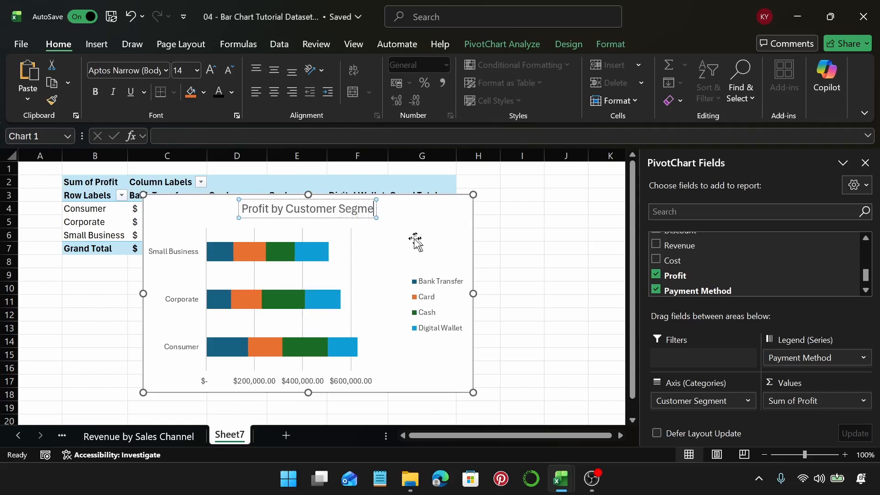
{"action": "type", "text": "nt and"}
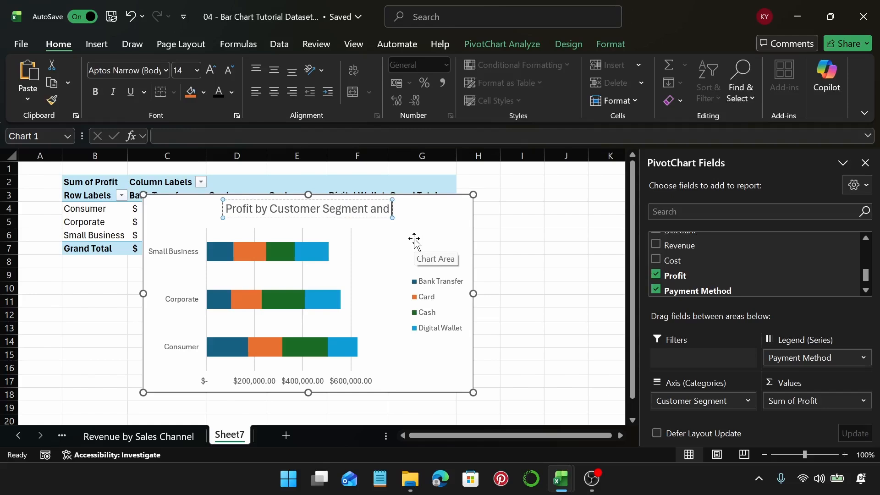
{"action": "type", "text": " Payem"}
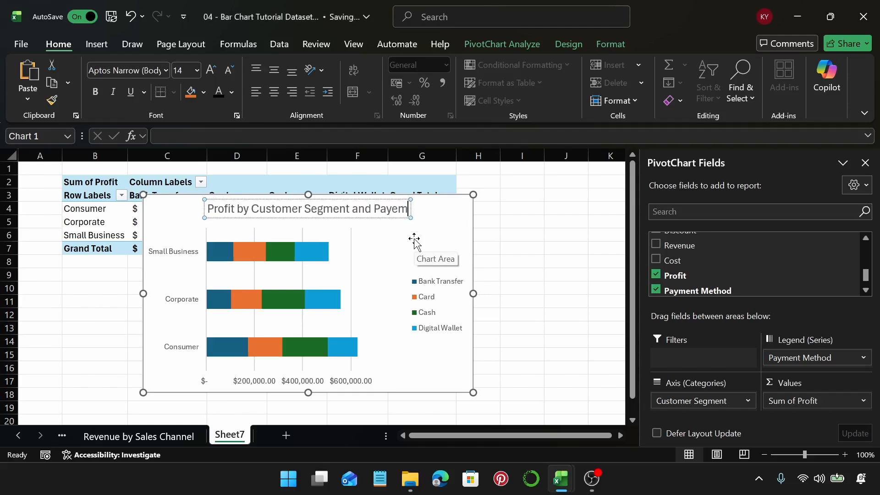
{"action": "key", "text": "BackSpace"}
{"action": "key", "text": "BackSpace"}
{"action": "type", "text": "ment"}
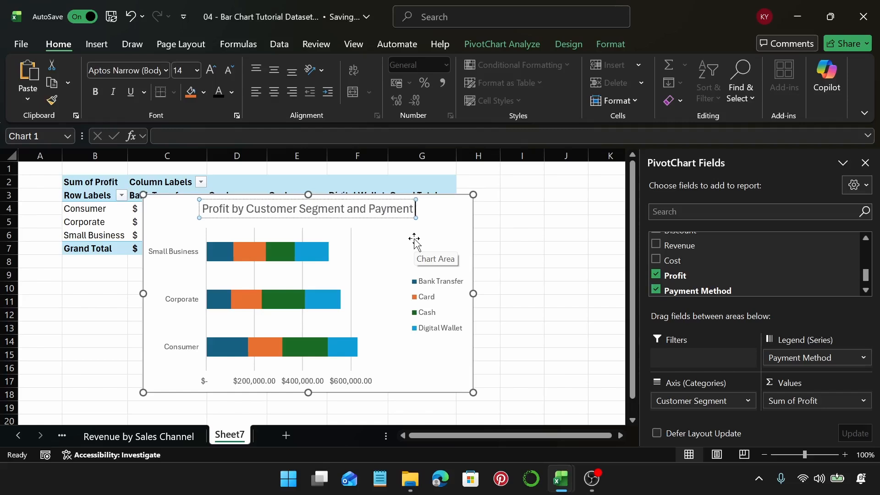
{"action": "type", "text": " Method"}
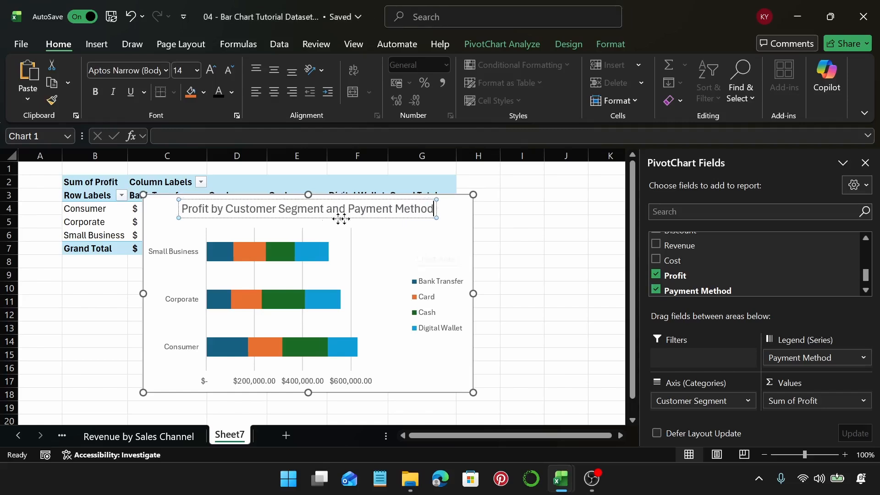
Step: Rename the Sheet7 worksheet as Profit by Customer Segment, copying that wording from the chart title
{"action": "left_click_drag", "start_coordinate": [325, 210], "coordinate": [181, 210]}
{"action": "key", "text": "ctrl+c"}
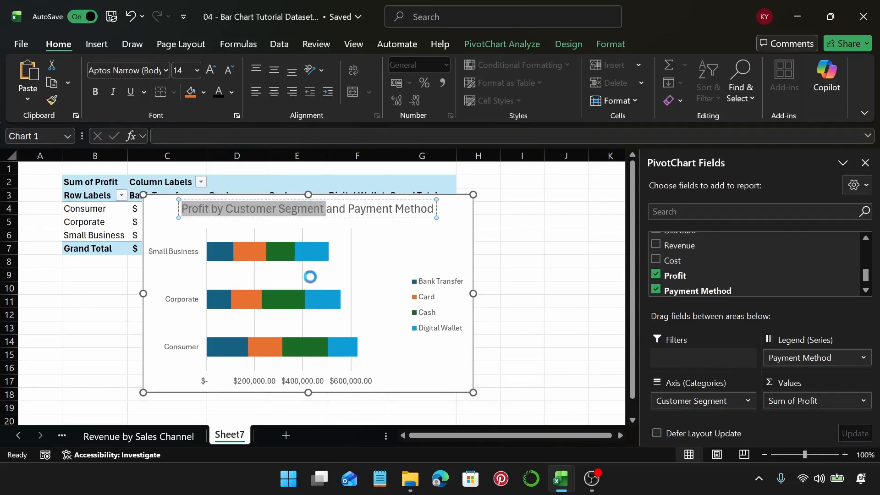
{"action": "double_click", "coordinate": [235, 436]}
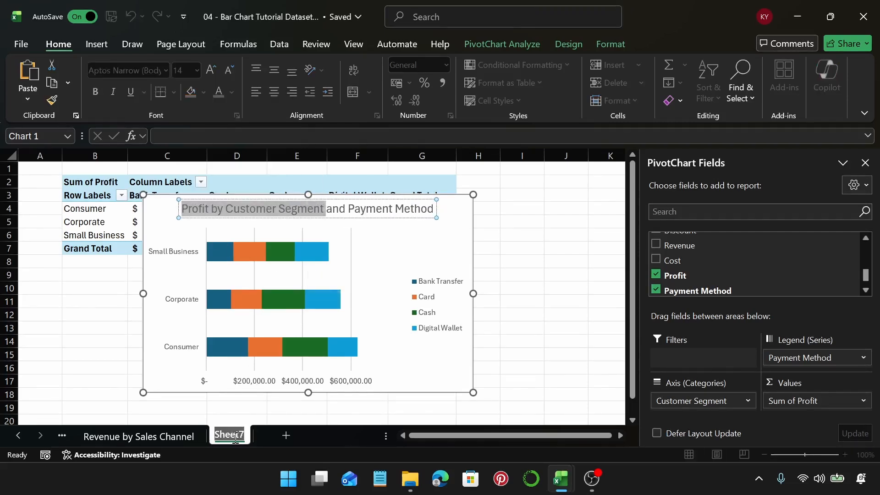
{"action": "key", "text": "ctrl+v"}
{"action": "key", "text": "Return"}
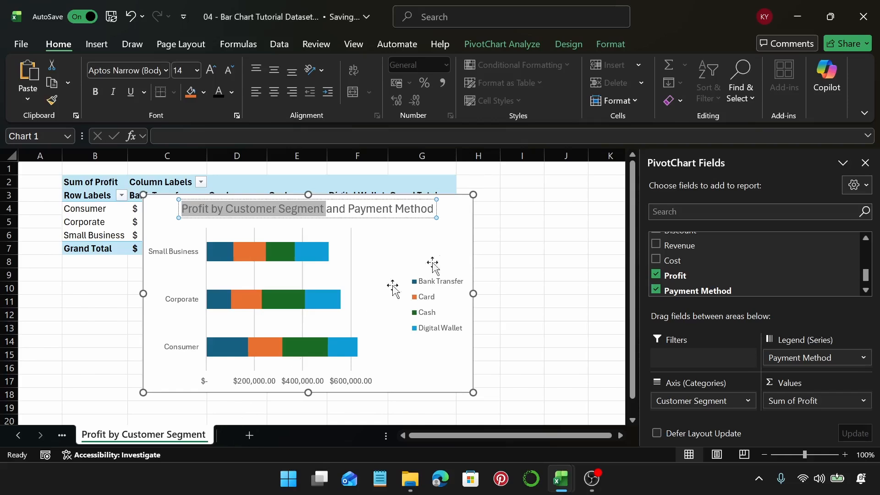
Step: Widen the PivotChart on both sides so that it spans from column B to column J
{"action": "left_click", "coordinate": [453, 218]}
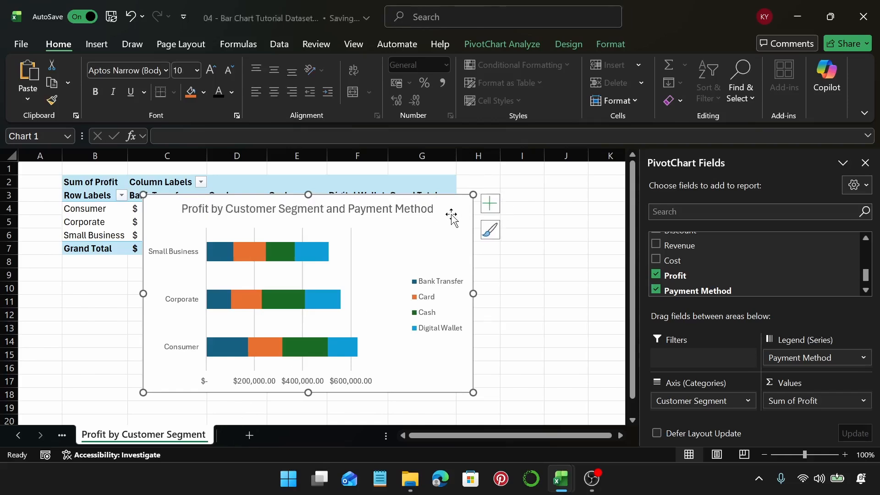
{"action": "left_click_drag", "start_coordinate": [474, 294], "coordinate": [568, 294]}
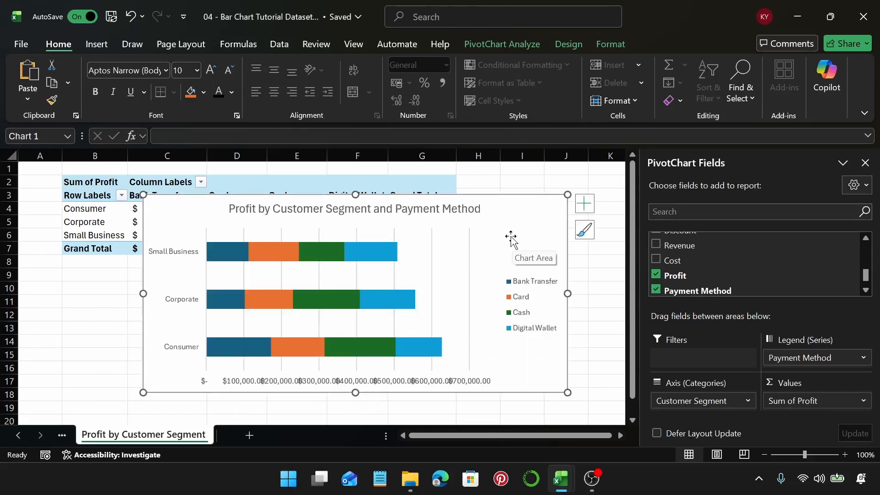
{"action": "left_click_drag", "start_coordinate": [143, 293], "coordinate": [120, 296]}
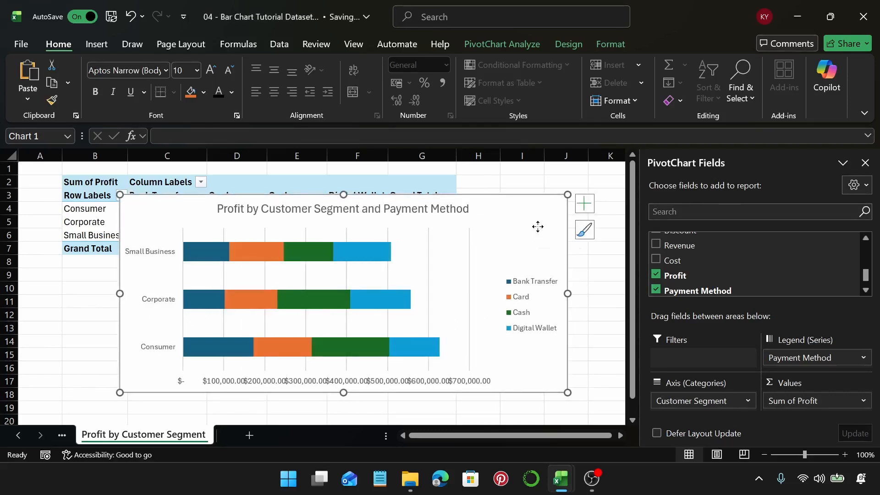
{"action": "left_click_drag", "start_coordinate": [536, 224], "coordinate": [538, 226]}
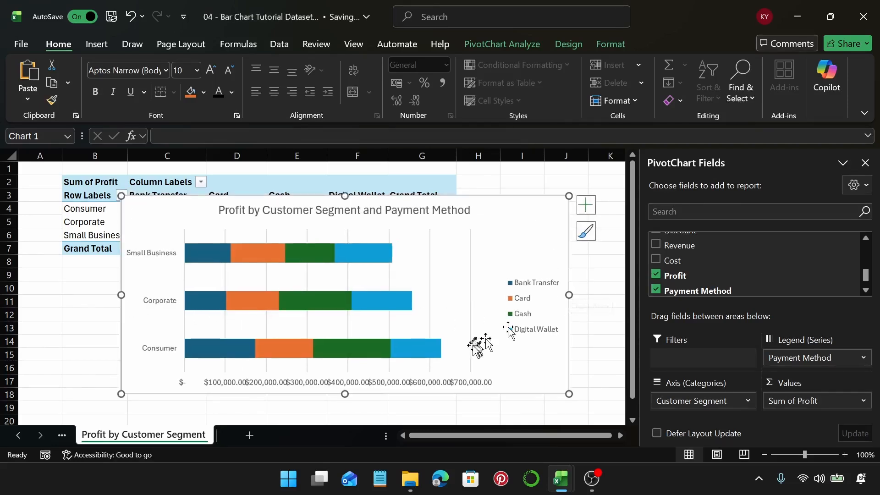
Step: Shift the chart down to uncover the PivotTable and remove the decimal places from its profit values in C4:G7
{"action": "left_click", "coordinate": [458, 383]}
{"action": "left_click", "coordinate": [98, 210]}
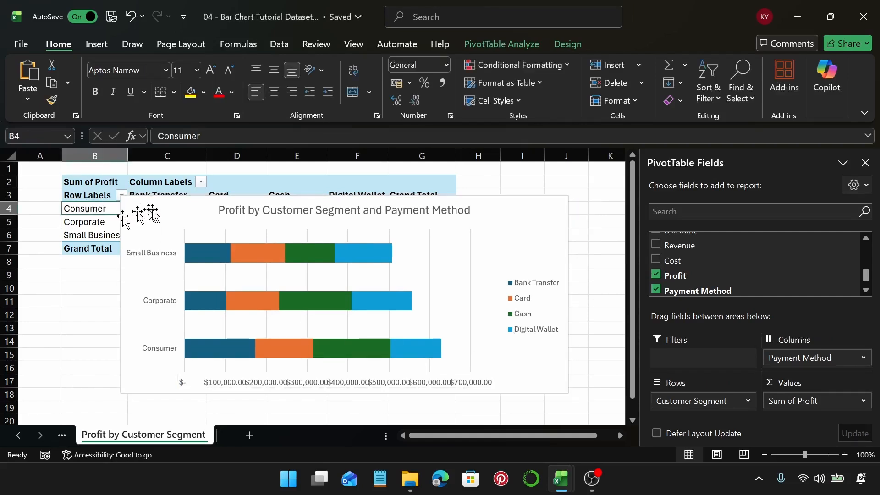
{"action": "left_click_drag", "start_coordinate": [205, 218], "coordinate": [201, 257]}
{"action": "left_click", "coordinate": [181, 208]}
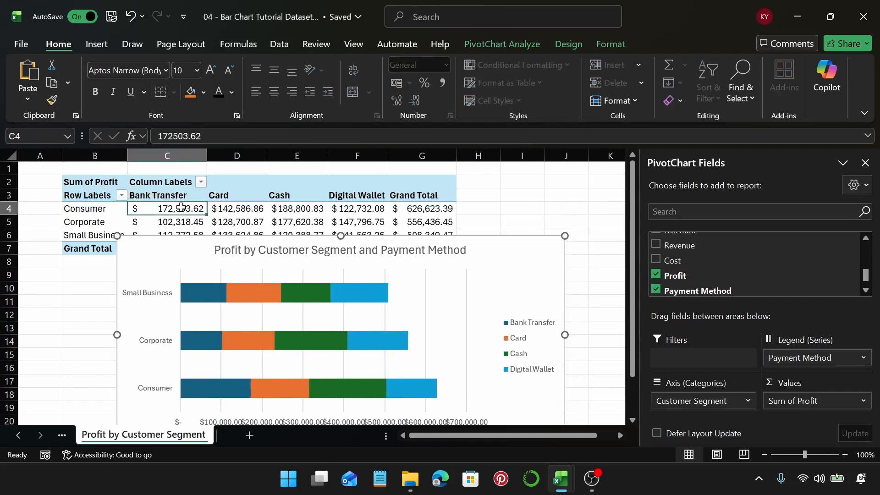
{"action": "key", "text": "ctrl+shift+Right"}
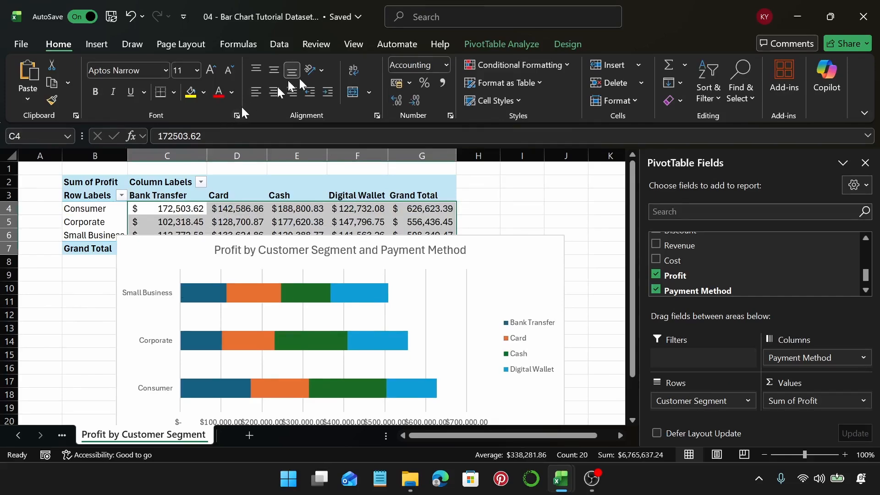
{"action": "left_click", "coordinate": [415, 100]}
{"action": "left_click", "coordinate": [415, 100]}
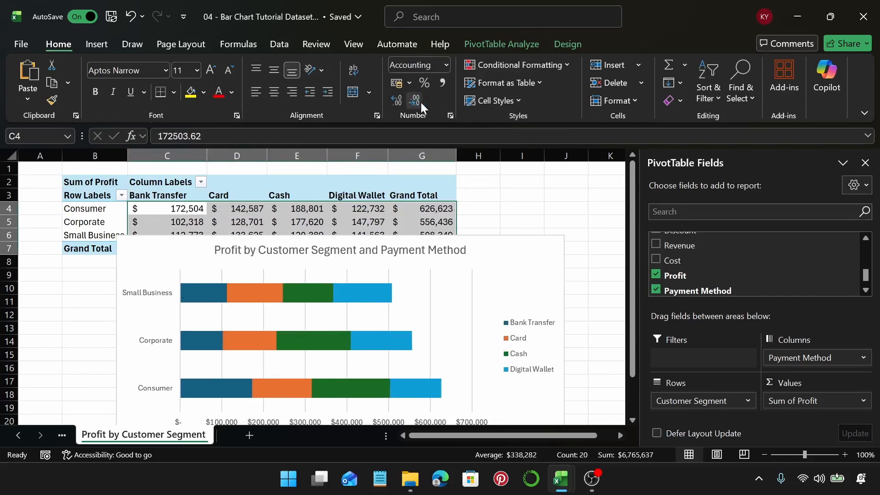
Step: Reposition the PivotChart so that its upper edge sits just below the PivotTable's Corporate row
{"action": "left_click", "coordinate": [529, 273]}
{"action": "double_click", "coordinate": [521, 252]}
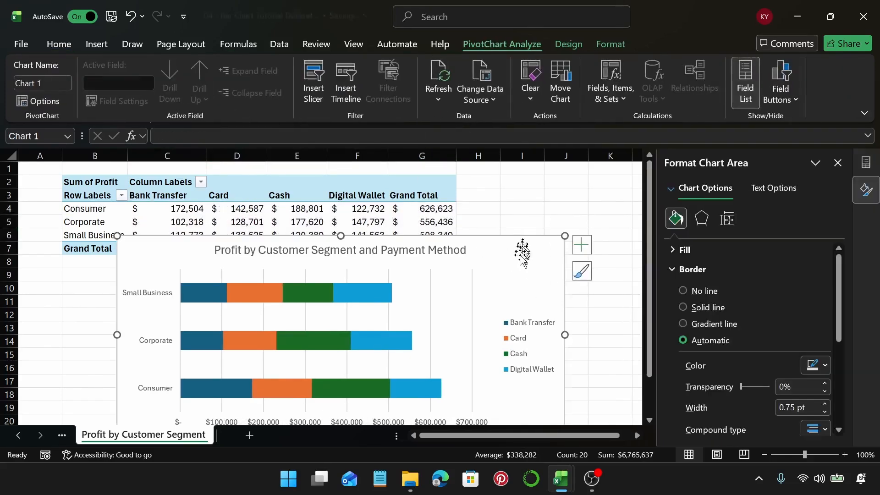
{"action": "mouse_move", "coordinate": [521, 252]}
{"action": "left_mouse_down"}
{"action": "mouse_move", "coordinate": [532, 197]}
{"action": "mouse_move", "coordinate": [535, 207]}
{"action": "left_mouse_up"}
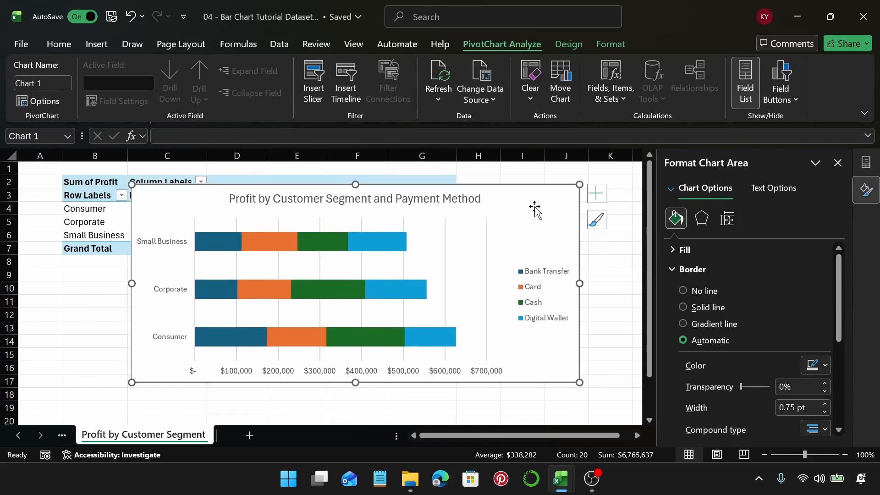
{"action": "left_click_drag", "start_coordinate": [535, 209], "coordinate": [531, 256]}
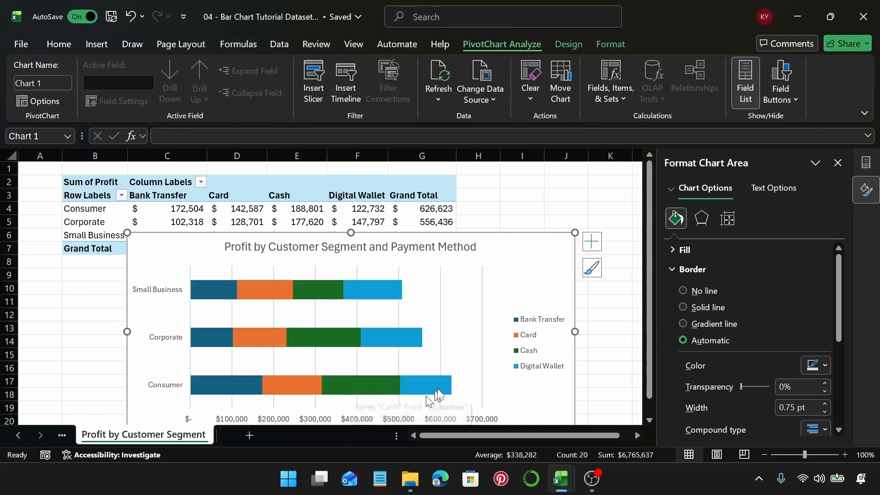
{"action": "mouse_move", "coordinate": [438, 388]}
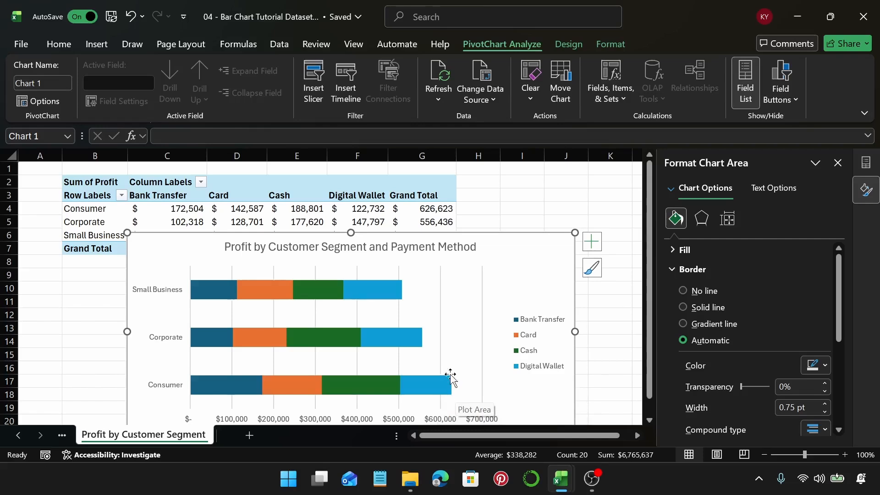
Step: Move the profit PivotChart up so that its upper edge sits just below the PivotTable's Column Labels row
{"action": "mouse_move", "coordinate": [235, 394]}
{"action": "mouse_move", "coordinate": [304, 381]}
{"action": "mouse_move", "coordinate": [386, 393]}
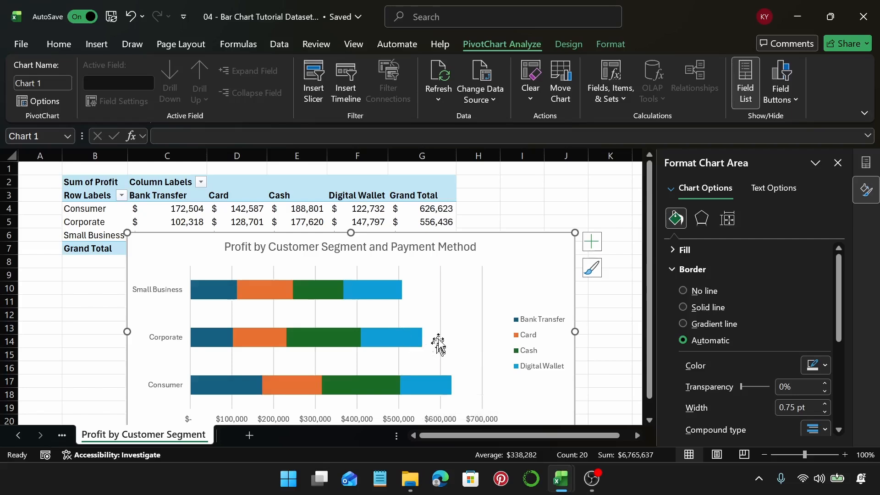
{"action": "mouse_move", "coordinate": [423, 343]}
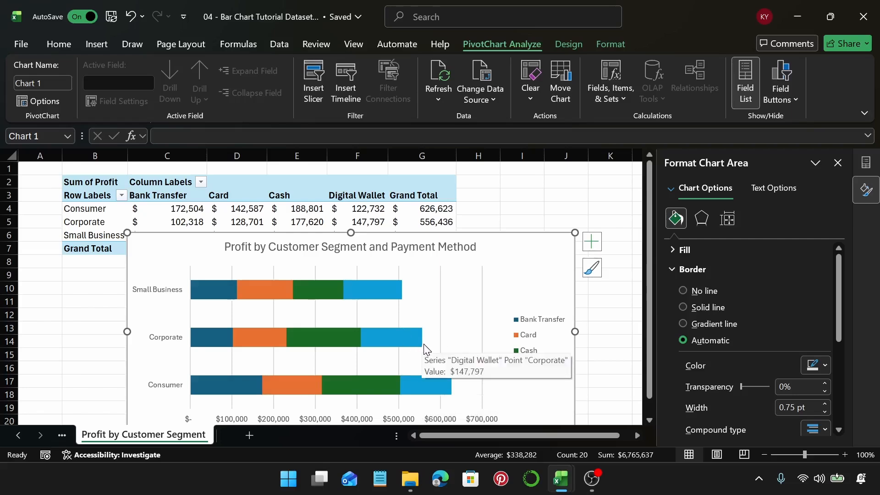
{"action": "left_click_drag", "start_coordinate": [524, 243], "coordinate": [524, 258]}
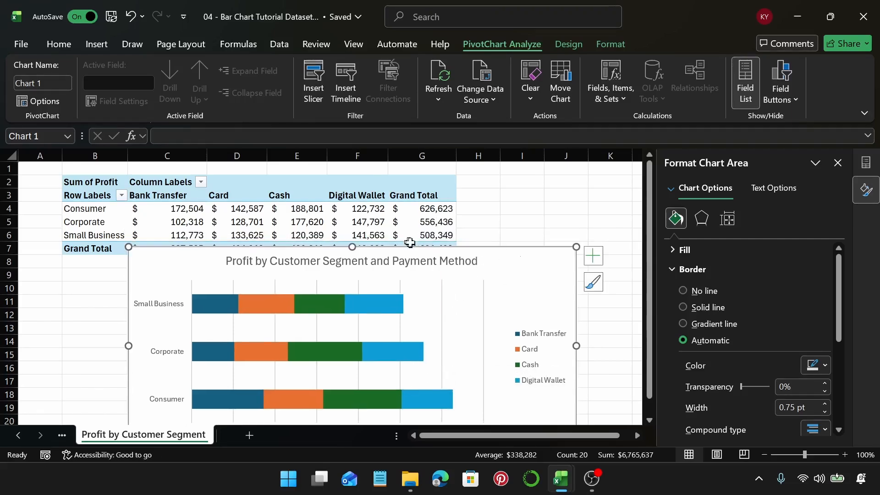
{"action": "mouse_move", "coordinate": [402, 306]}
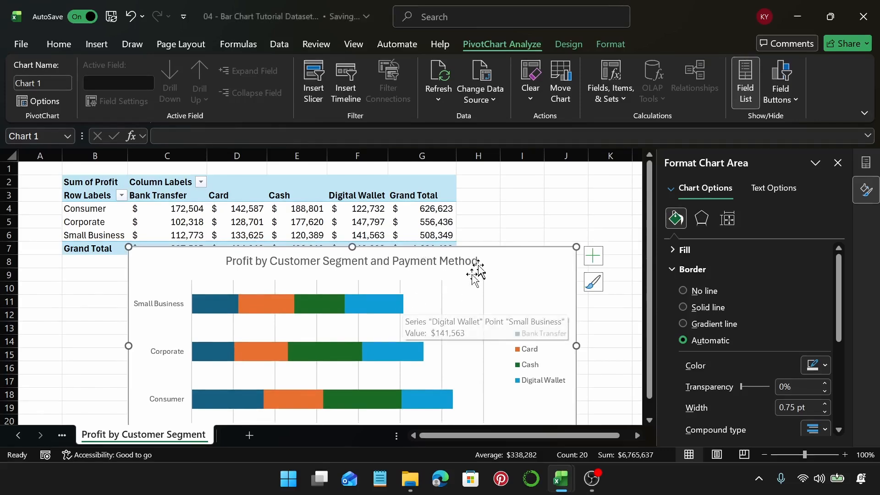
{"action": "left_click_drag", "start_coordinate": [527, 271], "coordinate": [530, 222]}
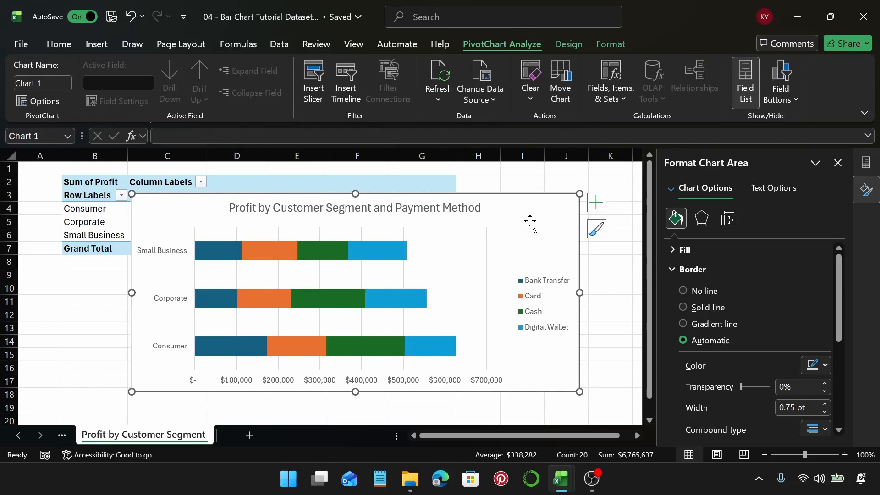
Step: Show the PivotChart's field list and look through the full set of available chart styles
{"action": "left_click", "coordinate": [866, 162]}
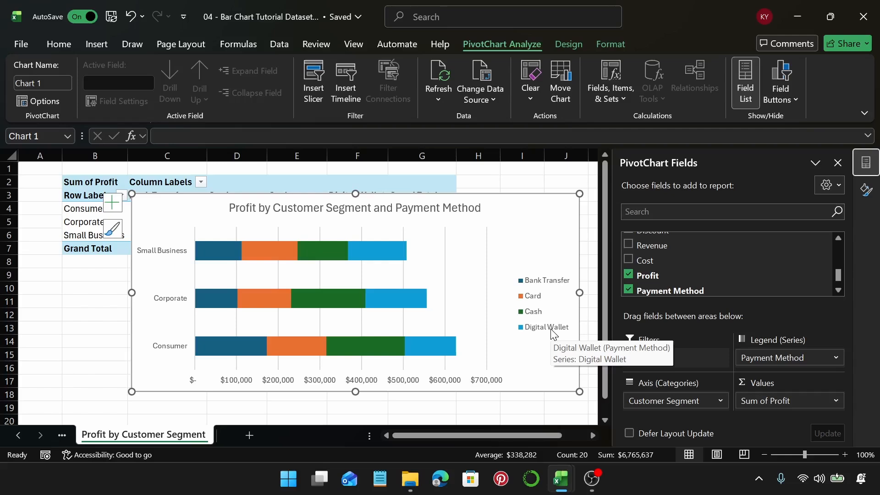
{"action": "left_click", "coordinate": [555, 42]}
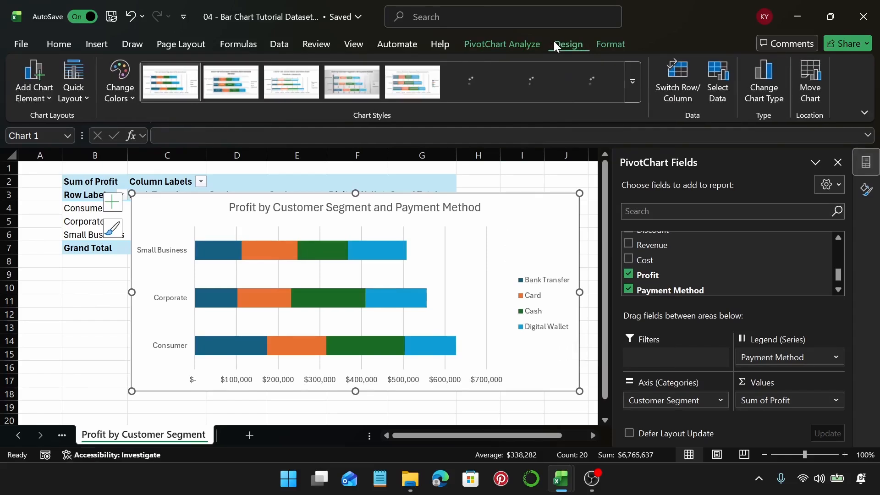
{"action": "left_click", "coordinate": [634, 78]}
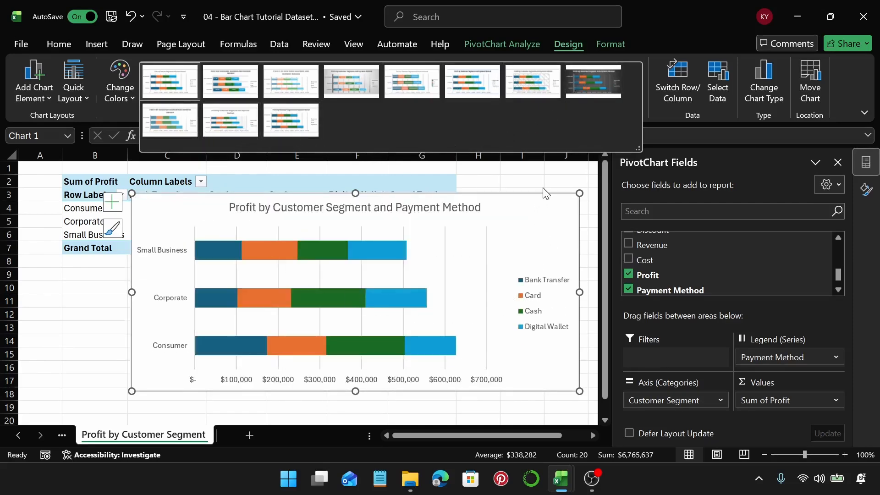
{"action": "left_click", "coordinate": [532, 222]}
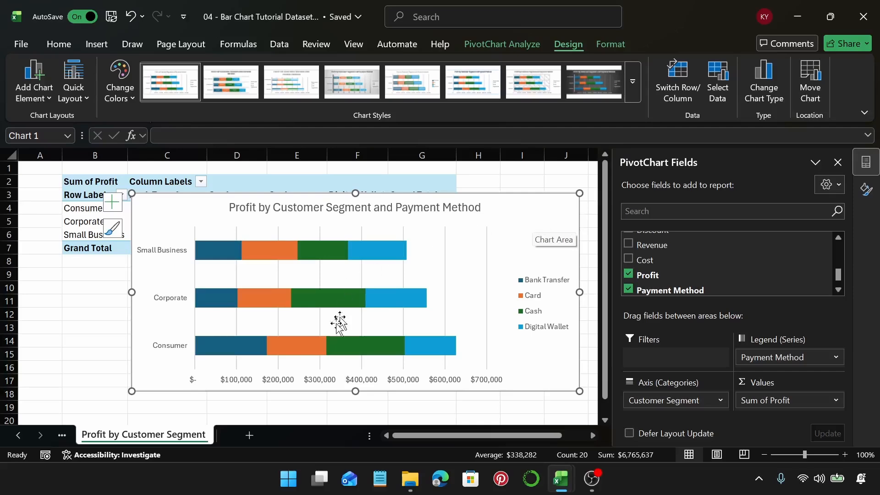
Step: Add a new worksheet and insert a PivotTable based on Table1 at cell B2
{"action": "left_click", "coordinate": [250, 435]}
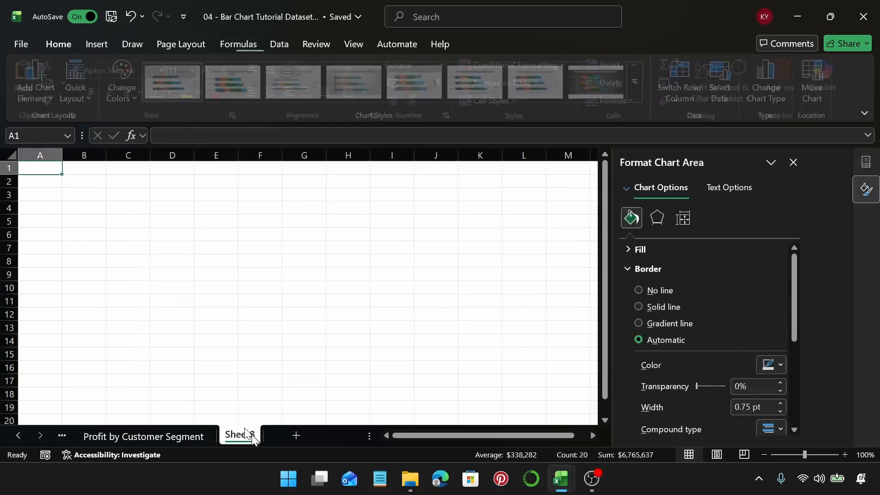
{"action": "left_click", "coordinate": [94, 181]}
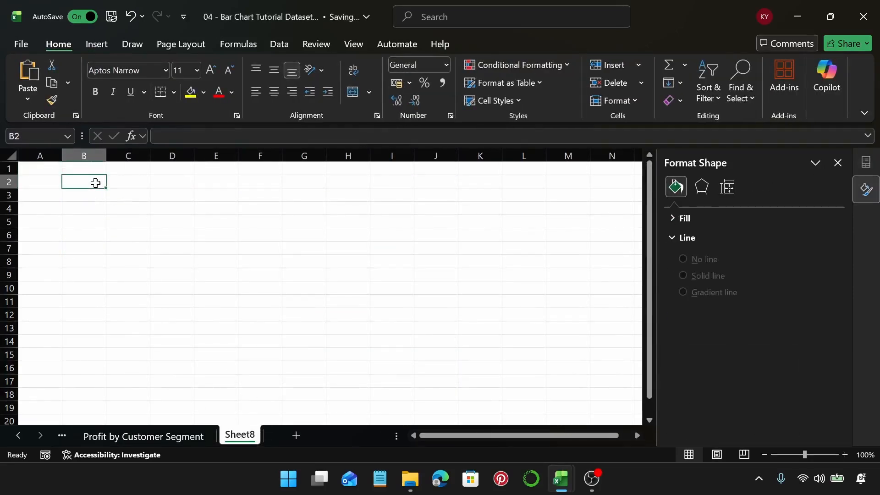
{"action": "left_click", "coordinate": [91, 45]}
{"action": "left_click", "coordinate": [34, 73]}
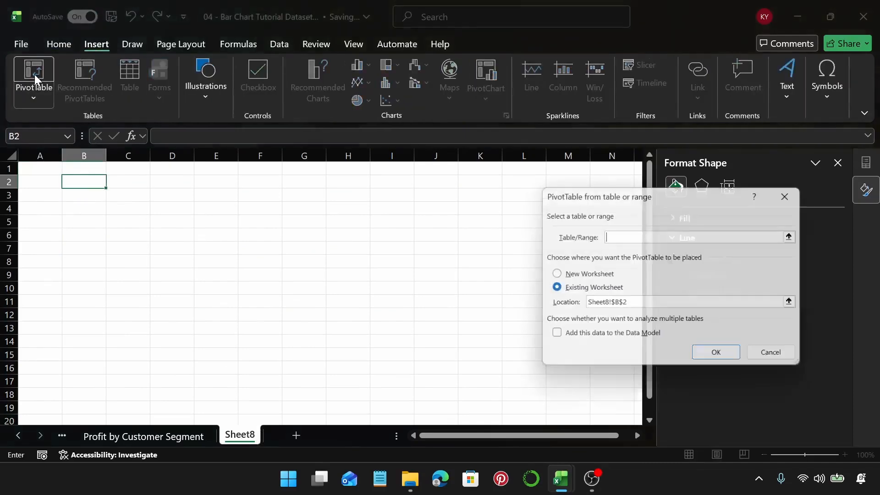
{"action": "type", "text": "Table1"}
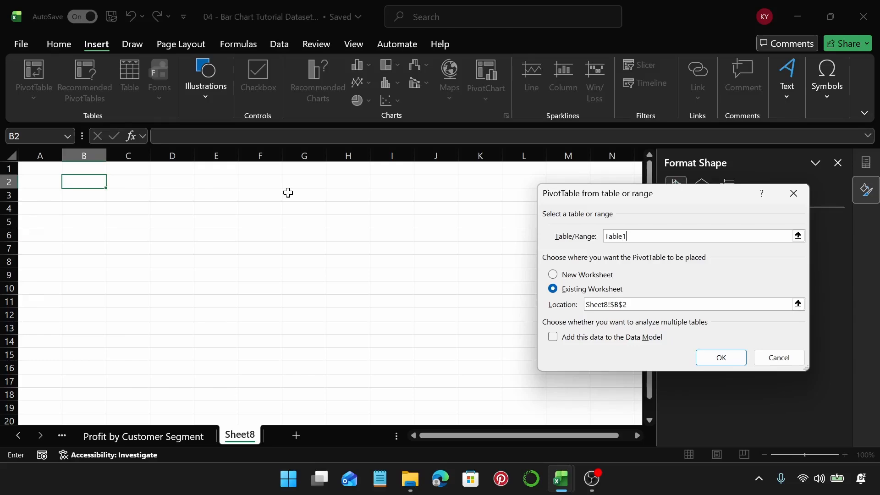
{"action": "key", "text": "Return"}
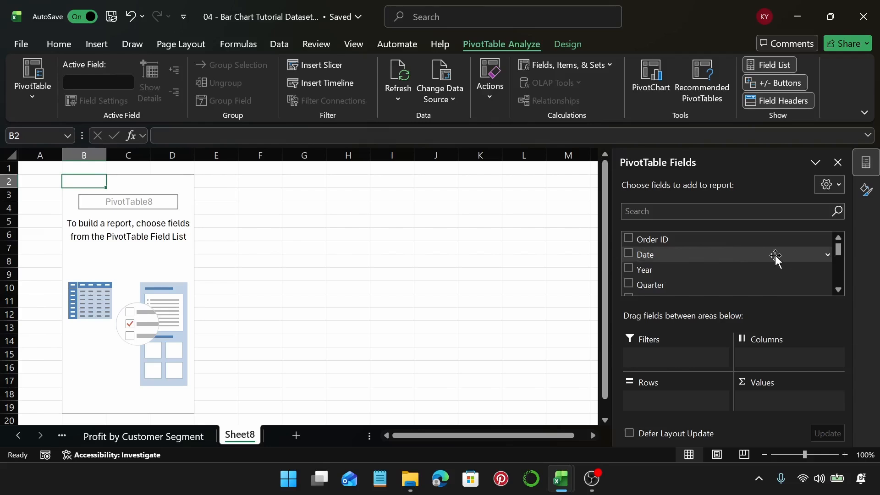
Step: Lay out the PivotTable with Month as rows, Brand as columns and Revenue as the summed values
{"action": "scroll", "coordinate": [775, 256], "scroll_direction": "down", "scroll_amount": 4}
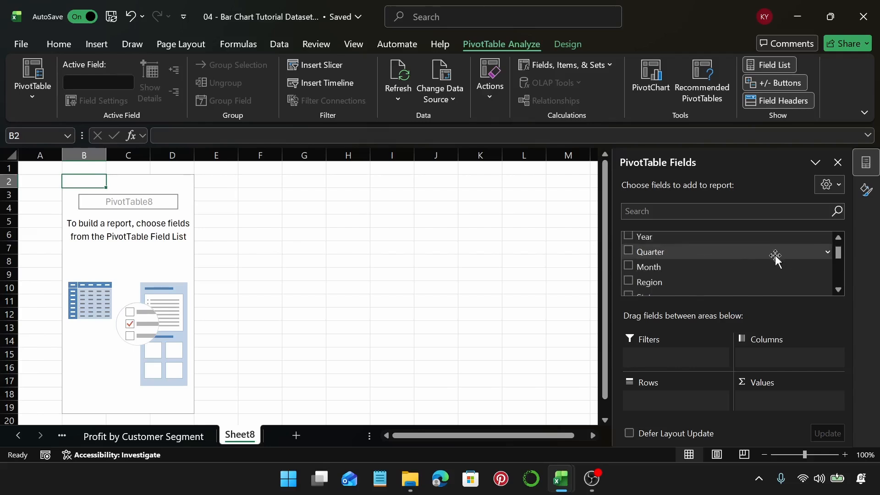
{"action": "scroll", "coordinate": [776, 257], "scroll_direction": "up", "scroll_amount": 2}
{"action": "left_click_drag", "start_coordinate": [694, 275], "coordinate": [715, 408]}
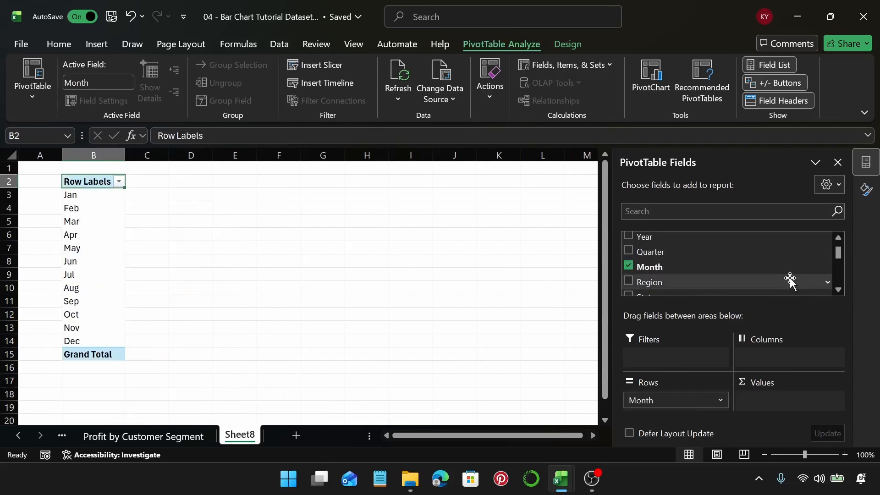
{"action": "scroll", "coordinate": [773, 266], "scroll_direction": "down", "scroll_amount": 2}
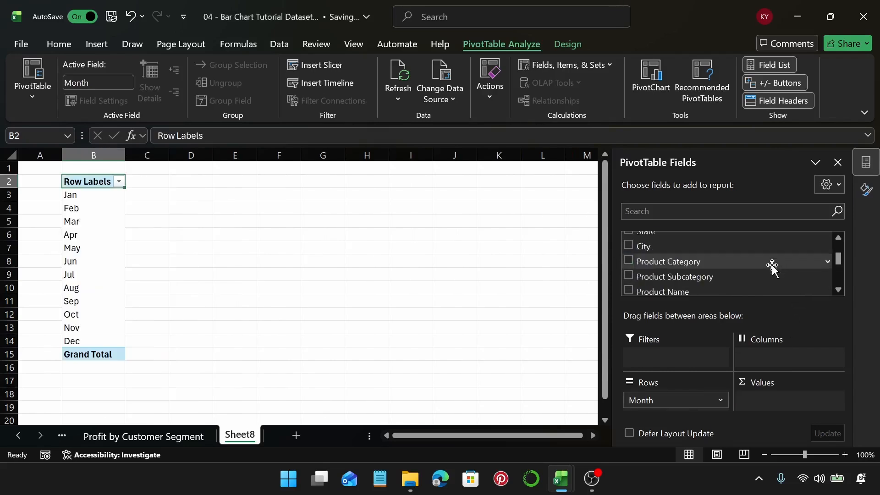
{"action": "scroll", "coordinate": [772, 266], "scroll_direction": "up", "scroll_amount": 3}
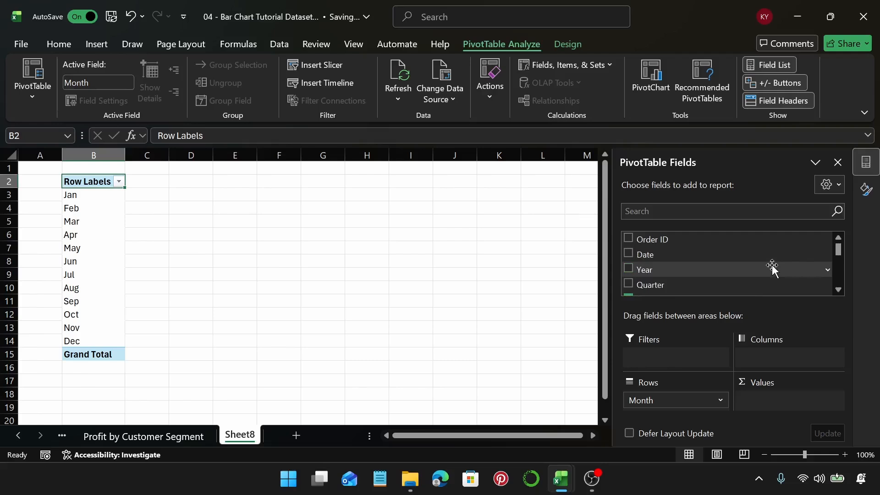
{"action": "scroll", "coordinate": [773, 268], "scroll_direction": "down", "scroll_amount": 5}
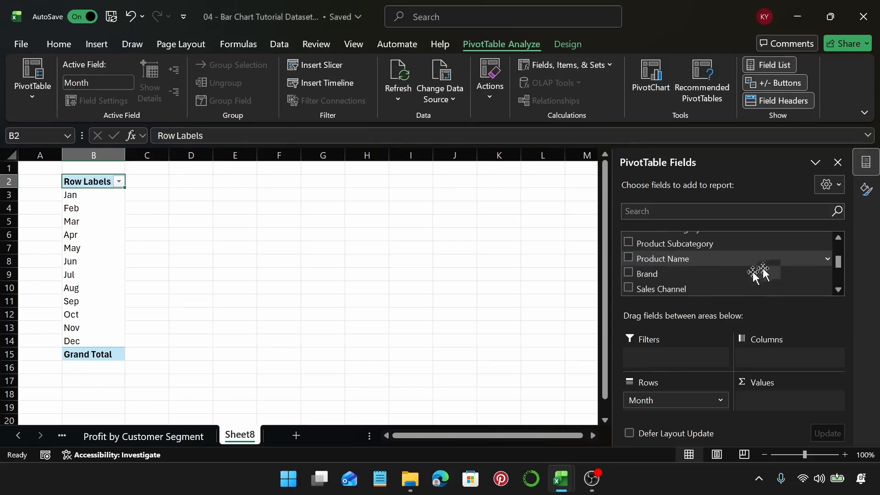
{"action": "left_click_drag", "start_coordinate": [692, 273], "coordinate": [787, 356]}
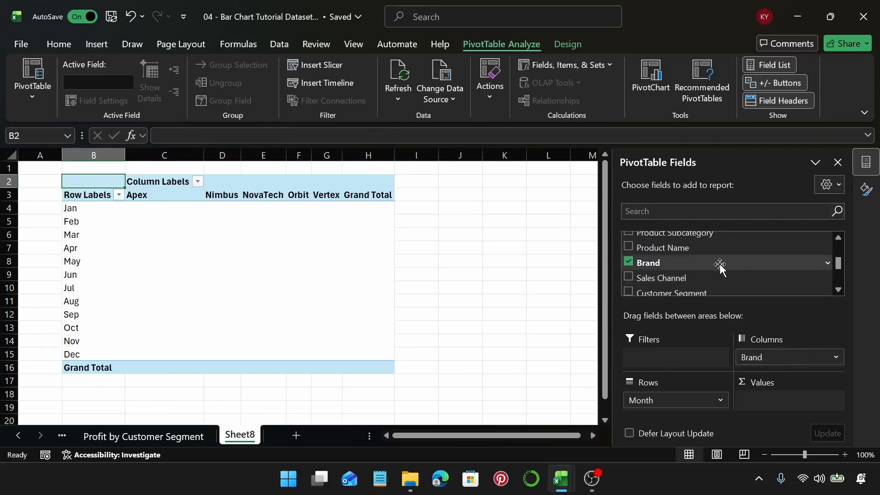
{"action": "scroll", "coordinate": [721, 264], "scroll_direction": "down", "scroll_amount": 4}
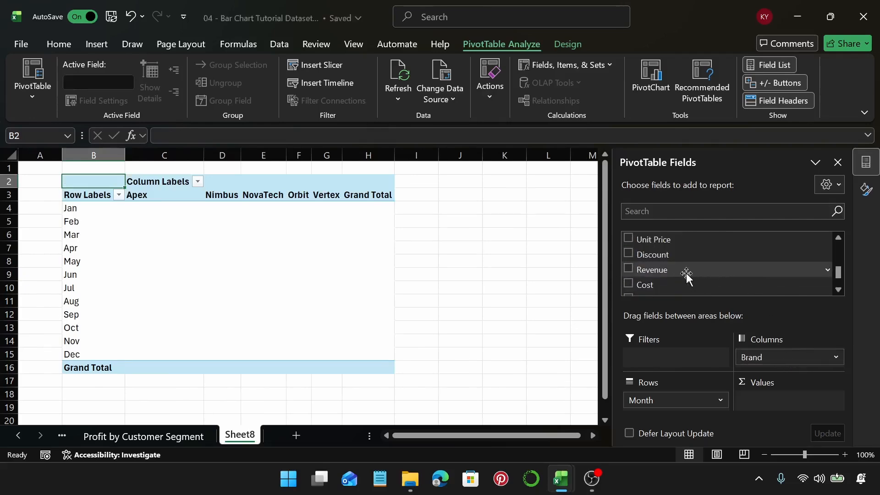
{"action": "left_click_drag", "start_coordinate": [718, 269], "coordinate": [795, 410]}
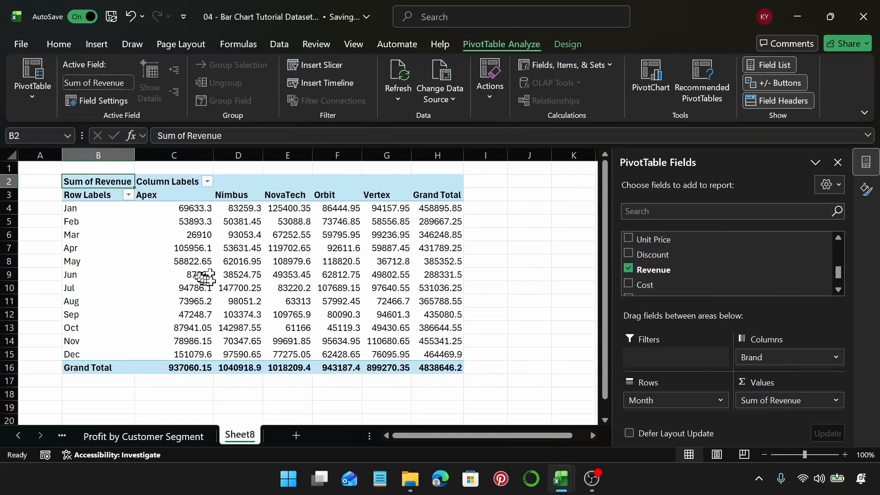
Step: Insert a 100% stacked bar PivotChart from the monthly revenue PivotTable and place it over columns C to I
{"action": "left_click", "coordinate": [242, 247]}
{"action": "mouse_move", "coordinate": [243, 246]}
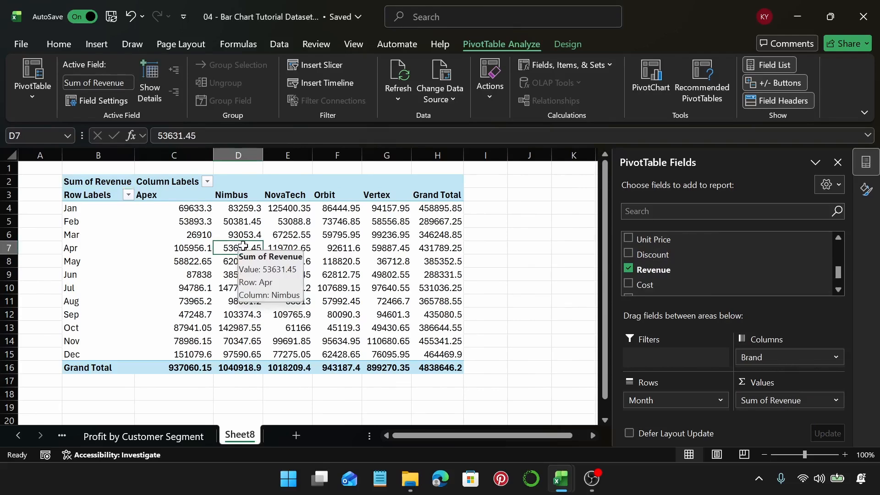
{"action": "left_click", "coordinate": [106, 45]}
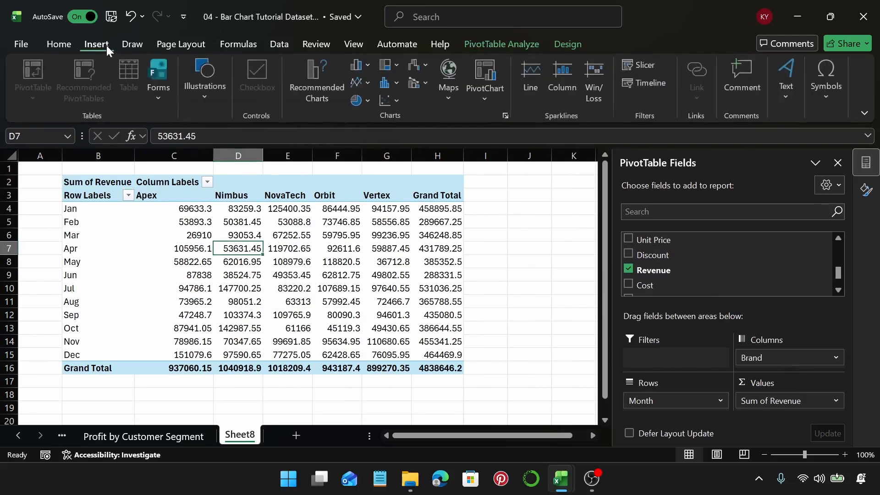
{"action": "left_click", "coordinate": [316, 94]}
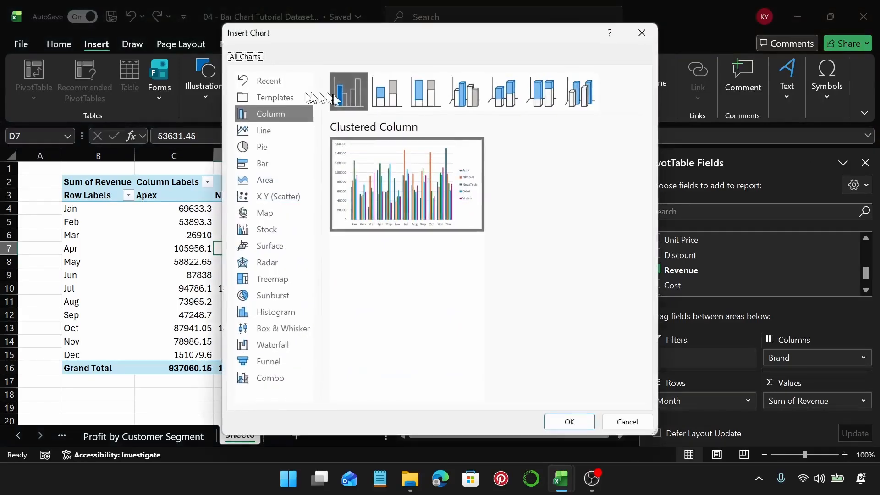
{"action": "left_click", "coordinate": [274, 166]}
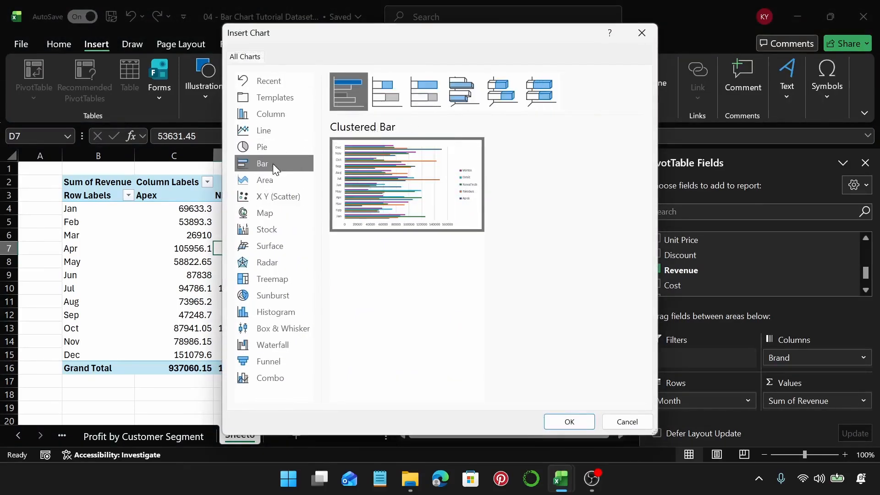
{"action": "left_click", "coordinate": [423, 98]}
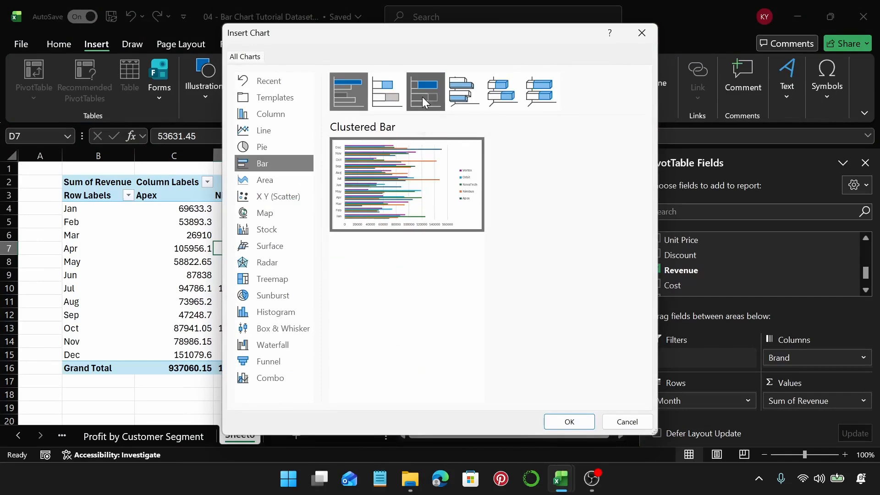
{"action": "left_click", "coordinate": [570, 422]}
{"action": "left_click_drag", "start_coordinate": [444, 234], "coordinate": [452, 240]}
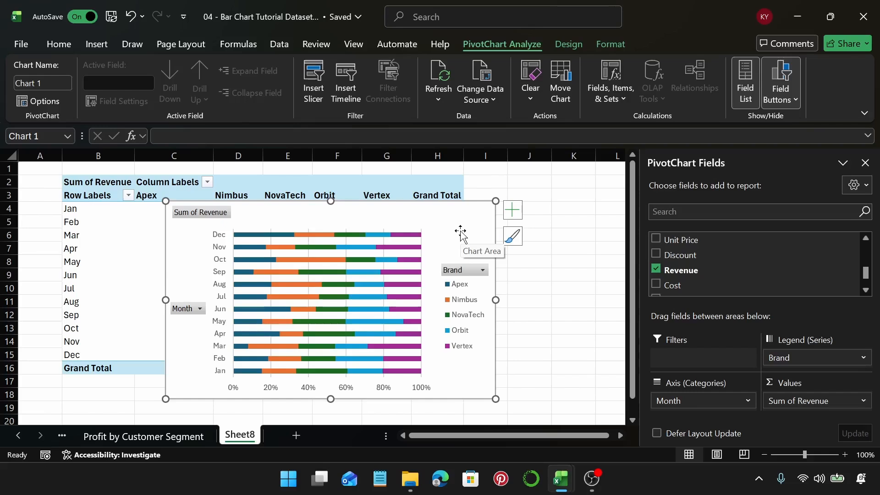
Step: Hide all field buttons on the new PivotChart and open its list of chart elements
{"action": "right_click", "coordinate": [214, 216]}
{"action": "left_click", "coordinate": [294, 376]}
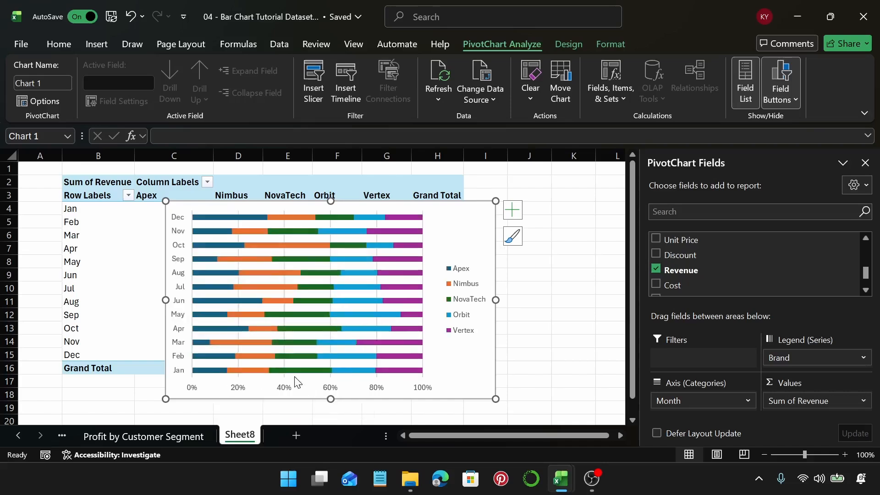
{"action": "left_click", "coordinate": [513, 211]}
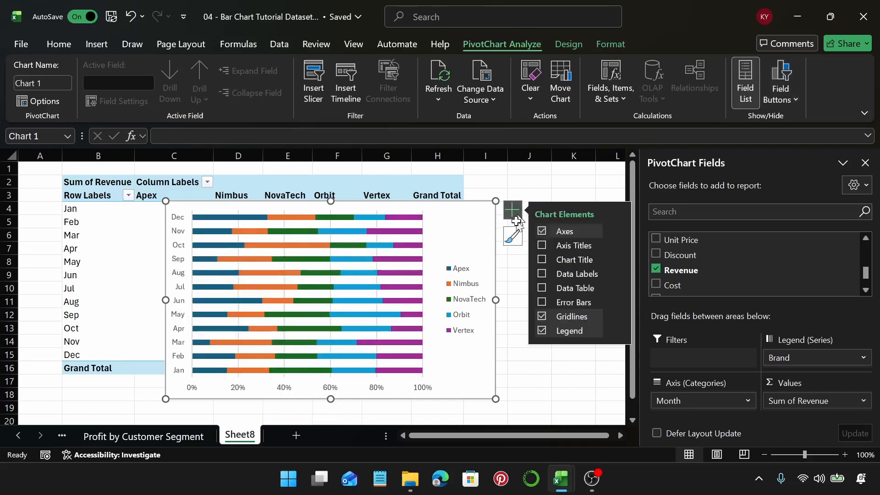
Step: Add a chart title to the pivot chart and set its text to "Monthly Revenue by Brand"
{"action": "left_click", "coordinate": [541, 260]}
{"action": "left_click", "coordinate": [324, 215]}
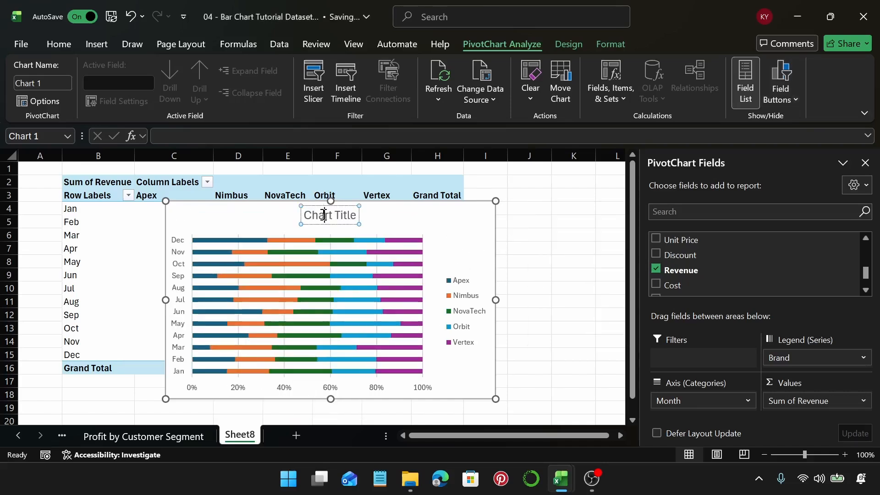
{"action": "triple_click", "coordinate": [323, 215]}
{"action": "type", "text": "Mont"}
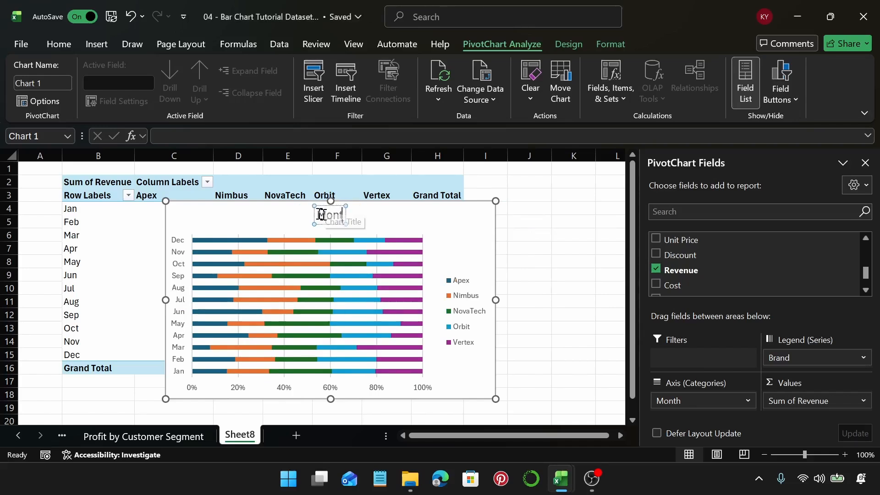
{"action": "type", "text": "hly Revenu"}
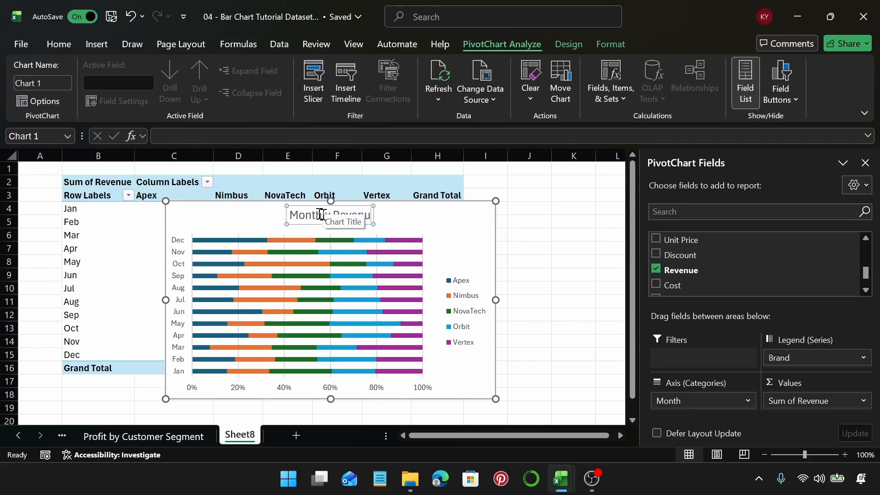
{"action": "type", "text": "e"}
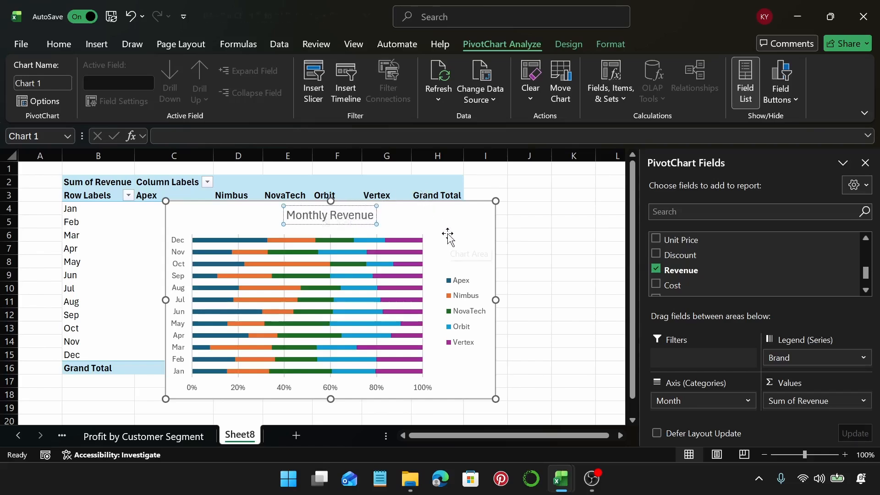
{"action": "type", "text": " by B"}
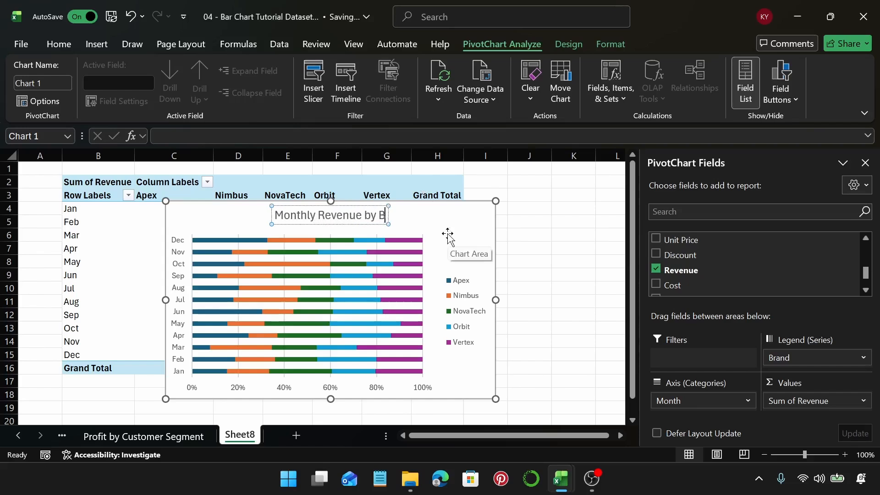
{"action": "type", "text": "rand"}
{"action": "key", "text": "ctrl+a"}
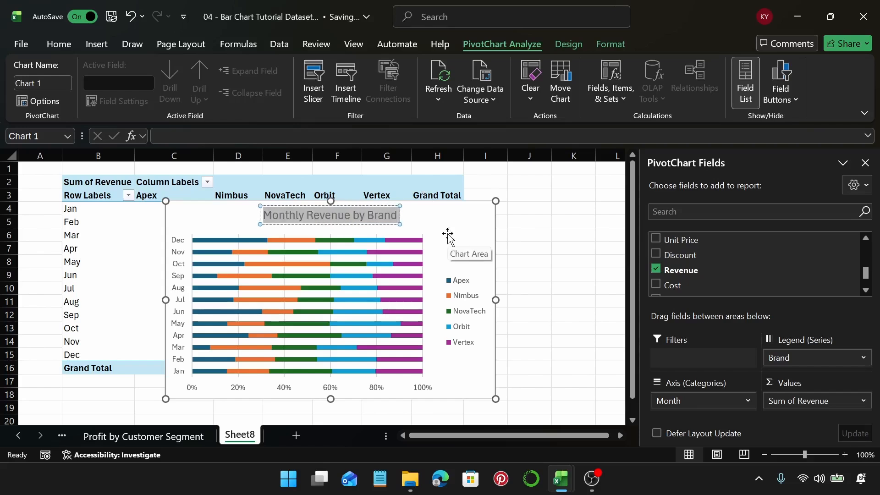
{"action": "type", "text": "Profit by Customer Segment"}
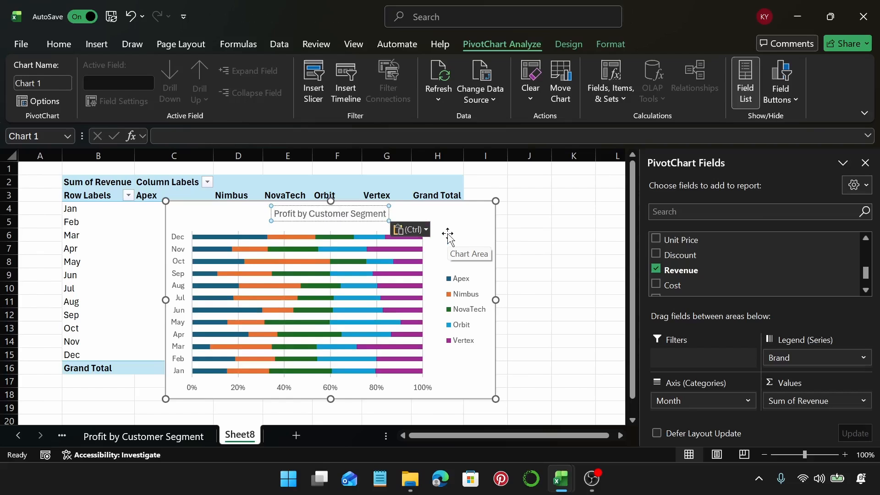
{"action": "key", "text": "ctrl+z"}
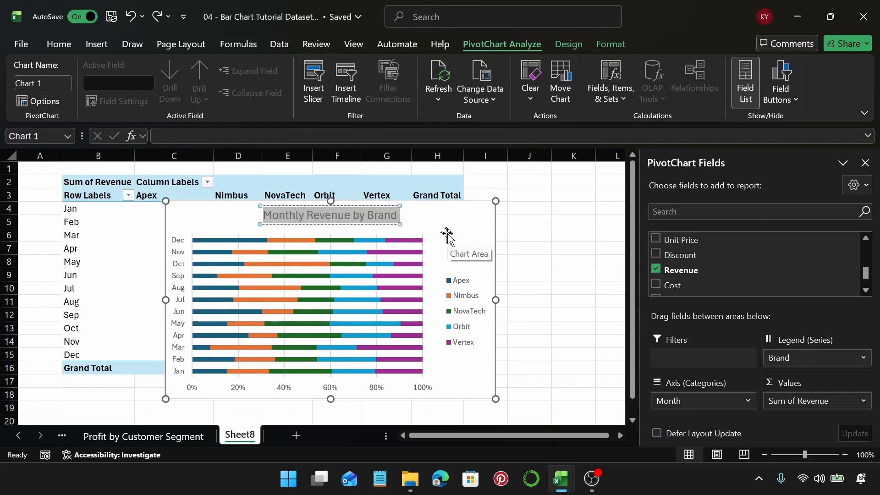
Step: Rename Sheet8 as "Monthly Revenue by Brand" and shift the chart slightly up and to the right
{"action": "double_click", "coordinate": [240, 434]}
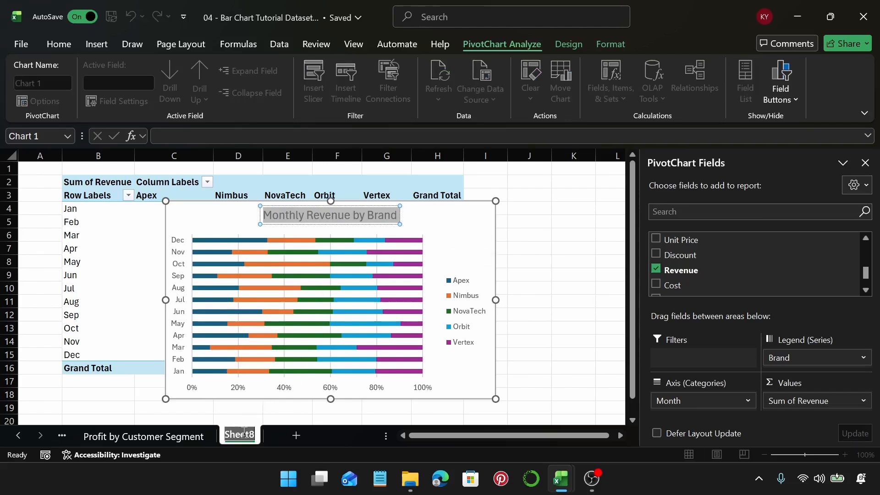
{"action": "type", "text": "Monthly Revenue by Brand"}
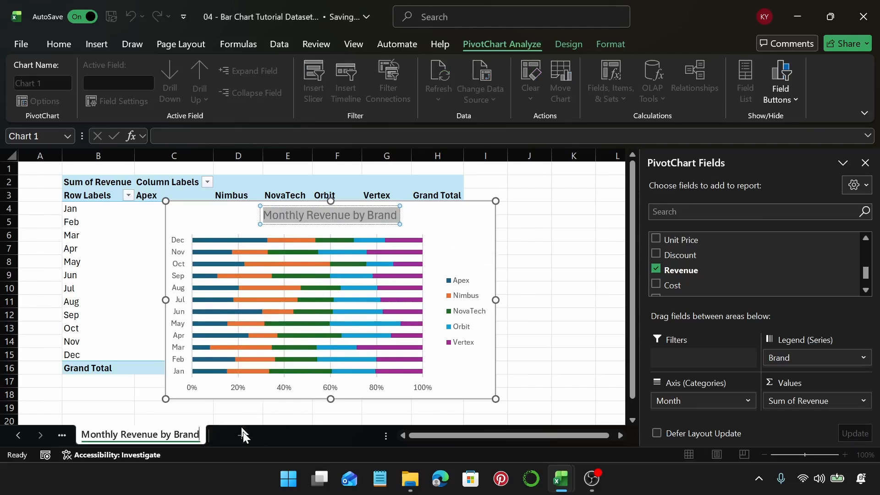
{"action": "key", "text": "Return"}
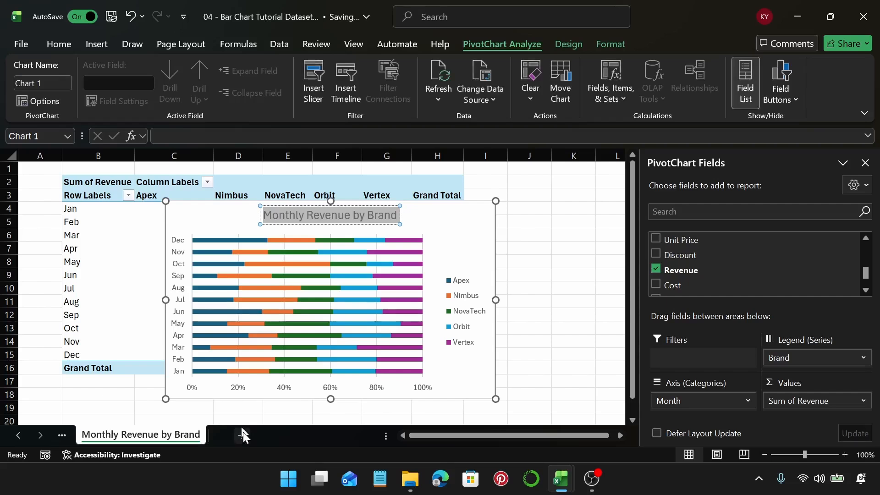
{"action": "left_click", "coordinate": [458, 223]}
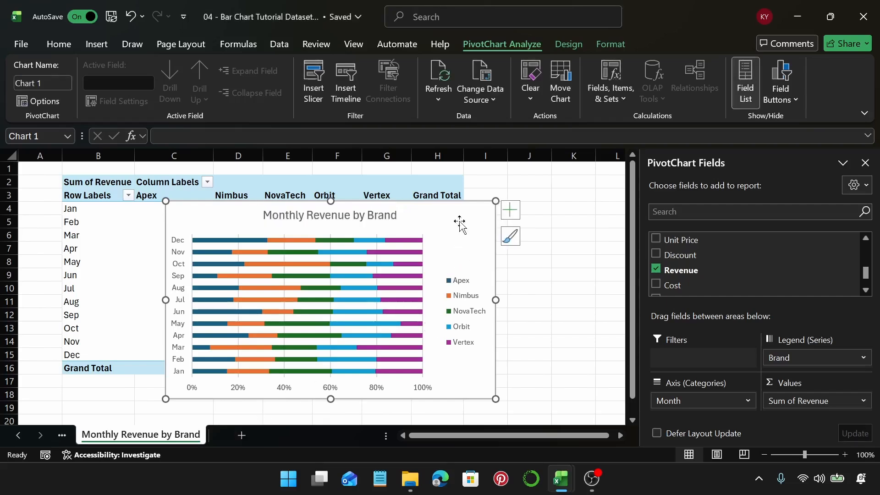
{"action": "left_click_drag", "start_coordinate": [458, 232], "coordinate": [485, 221]}
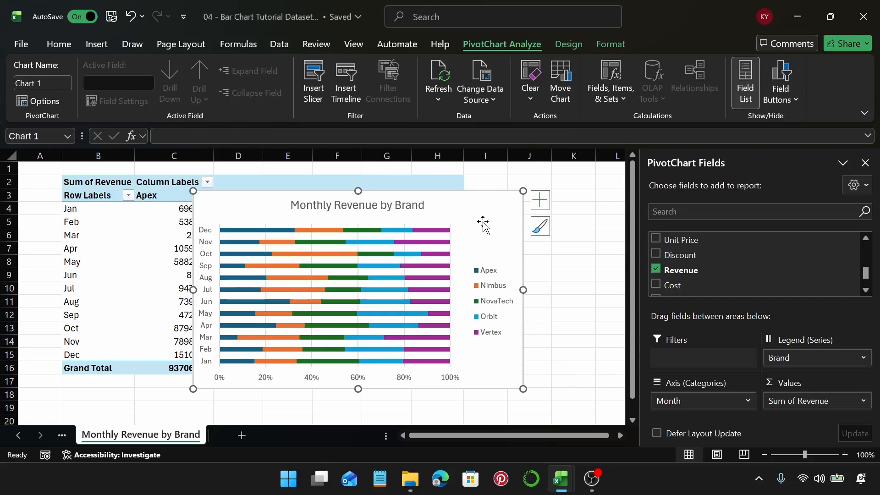
Step: Add a new worksheet and insert a PivotTable at cell B2 based on Table1
{"action": "left_click", "coordinate": [242, 435]}
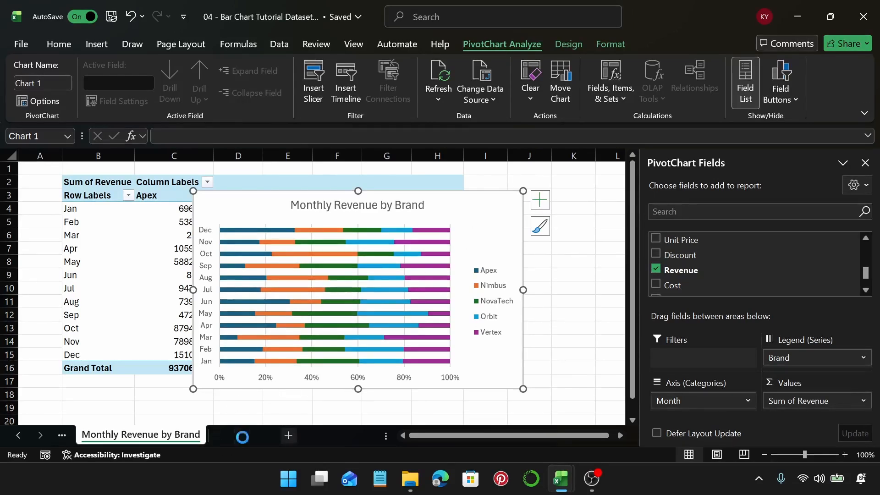
{"action": "left_click", "coordinate": [86, 183]}
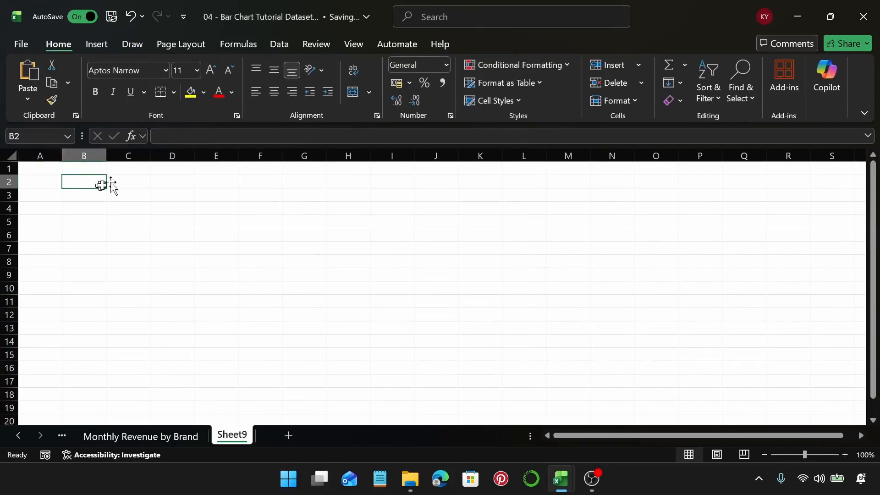
{"action": "left_click", "coordinate": [89, 47]}
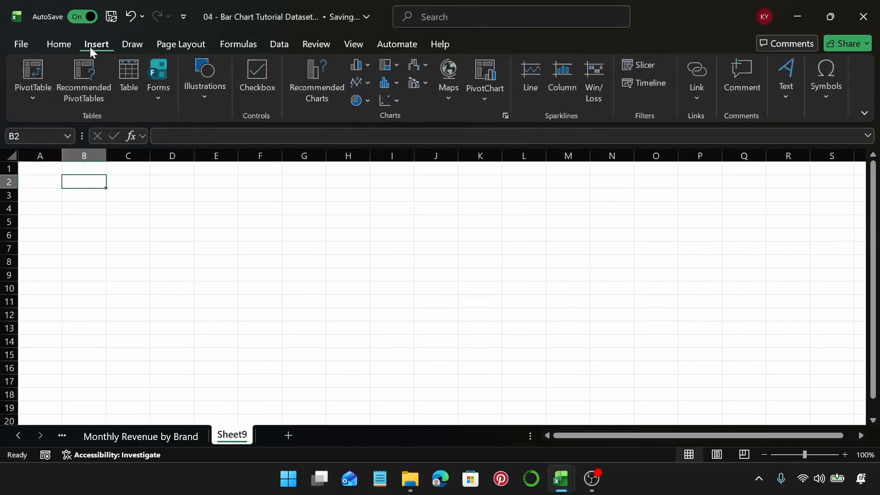
{"action": "left_click", "coordinate": [36, 69]}
{"action": "type", "text": "T"}
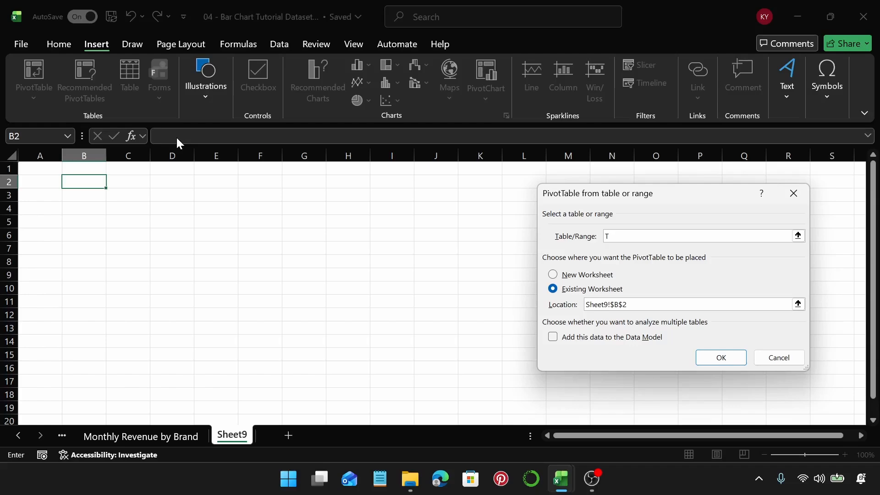
{"action": "type", "text": "able1"}
{"action": "key", "text": "Return"}
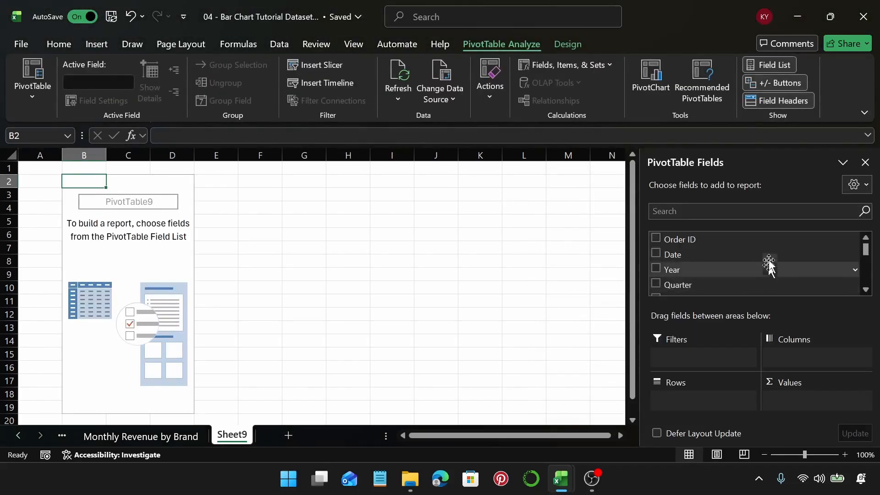
Step: Build the PivotTable with City as rows, Customer Satisfaction as columns, and the count of Customer Satisfaction as values
{"action": "scroll", "coordinate": [761, 270], "scroll_direction": "down", "scroll_amount": 5}
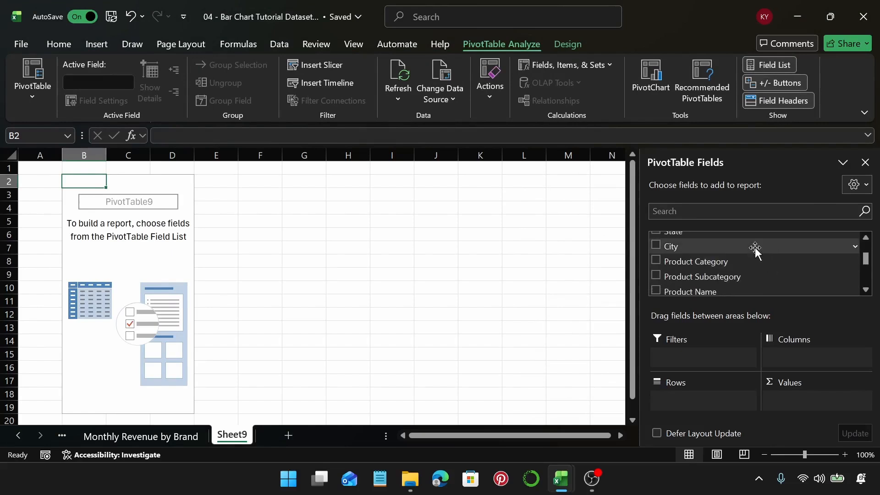
{"action": "left_click_drag", "start_coordinate": [755, 247], "coordinate": [711, 394]}
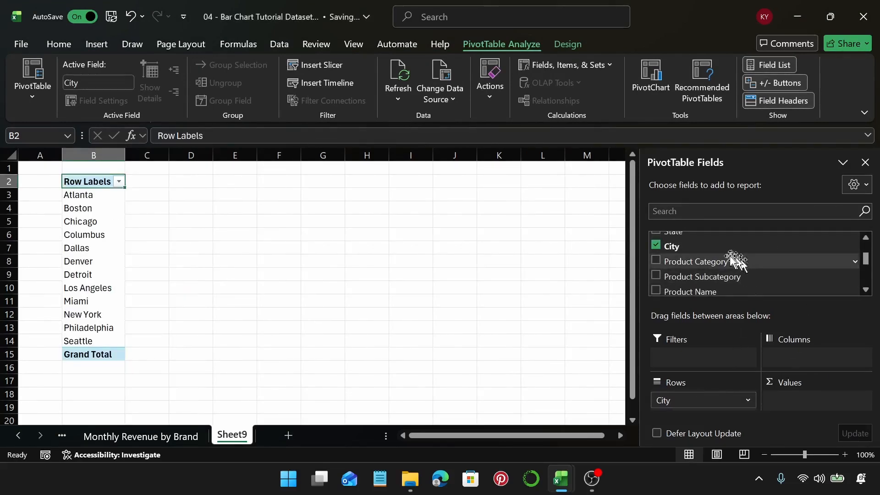
{"action": "scroll", "coordinate": [743, 265], "scroll_direction": "down", "scroll_amount": 1}
{"action": "scroll", "coordinate": [743, 265], "scroll_direction": "down", "scroll_amount": 2}
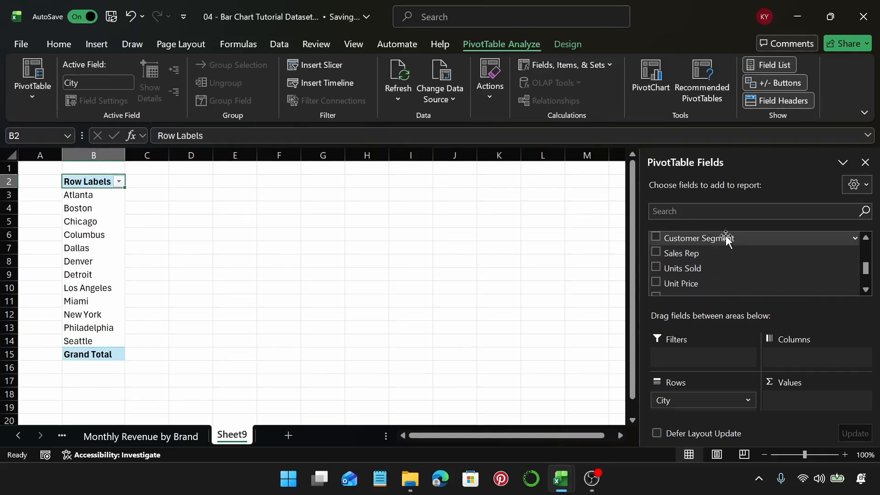
{"action": "scroll", "coordinate": [754, 268], "scroll_direction": "down", "scroll_amount": 3}
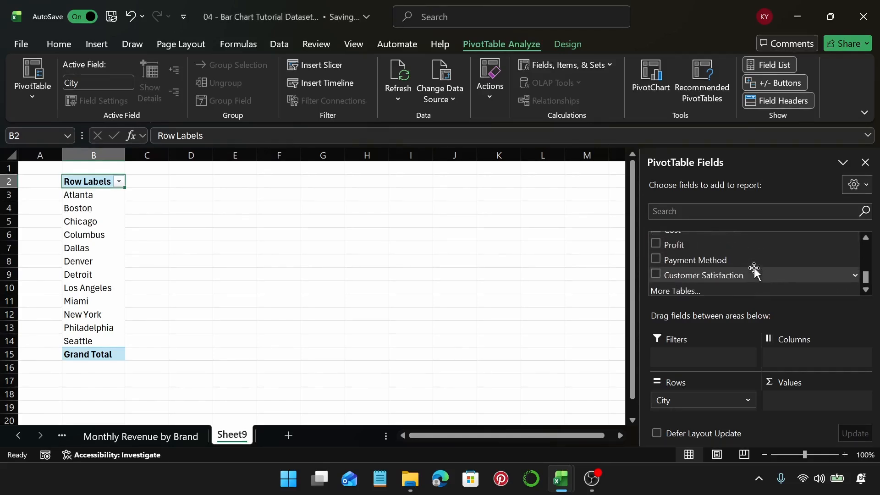
{"action": "left_click_drag", "start_coordinate": [754, 267], "coordinate": [802, 353]}
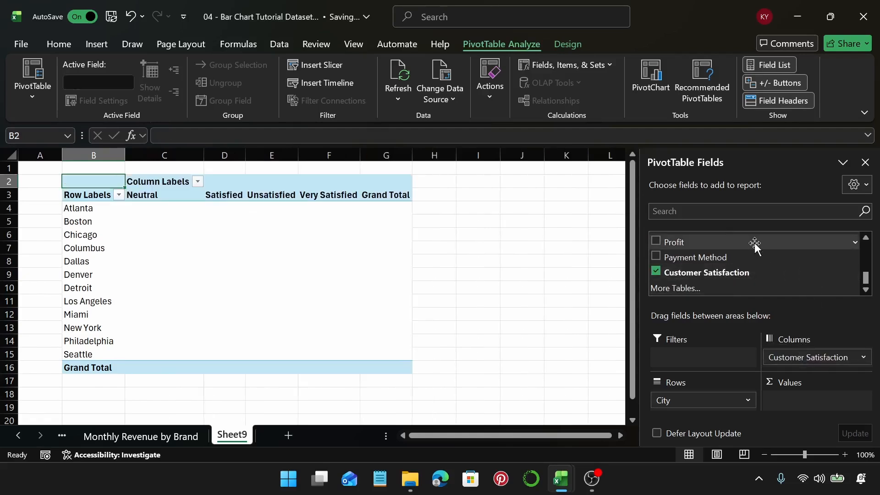
{"action": "left_click_drag", "start_coordinate": [716, 275], "coordinate": [822, 397]}
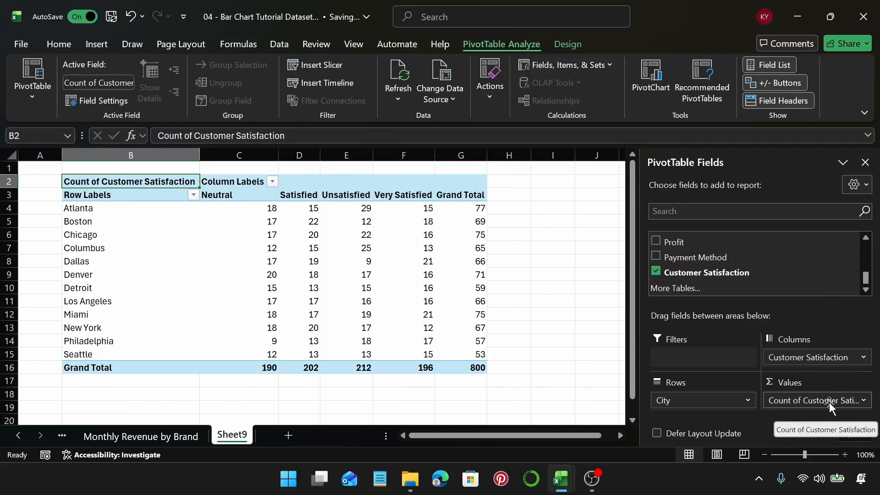
Step: Examine the Customer Satisfaction column on the "04 - Bar Chart Tutorial Dataset" sheet and return to the PivotTable on Sheet9
{"action": "left_click", "coordinate": [18, 436]}
{"action": "left_click", "coordinate": [17, 436]}
{"action": "left_click", "coordinate": [17, 436]}
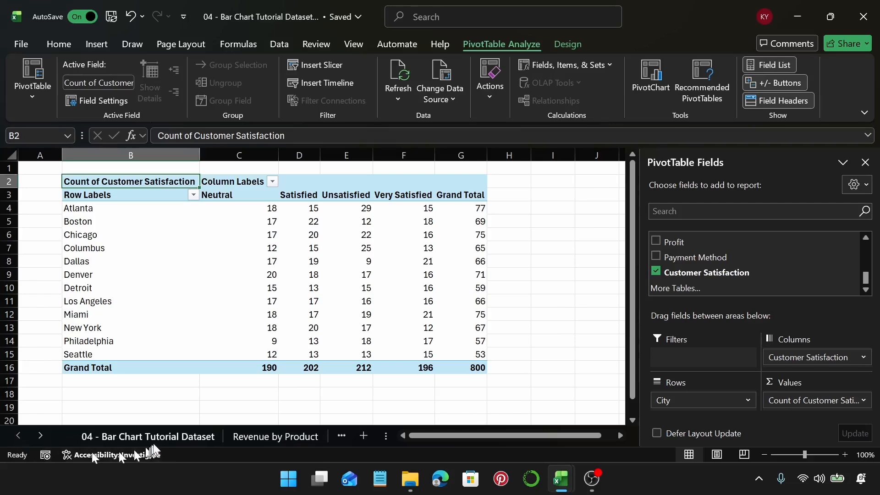
{"action": "left_click", "coordinate": [156, 436]}
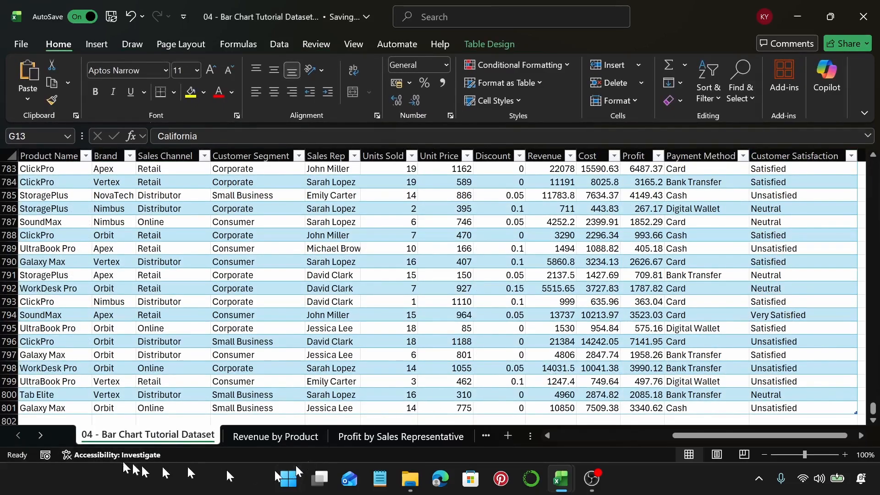
{"action": "left_click", "coordinate": [44, 434]}
{"action": "left_click", "coordinate": [45, 434]}
{"action": "left_click", "coordinate": [44, 435]}
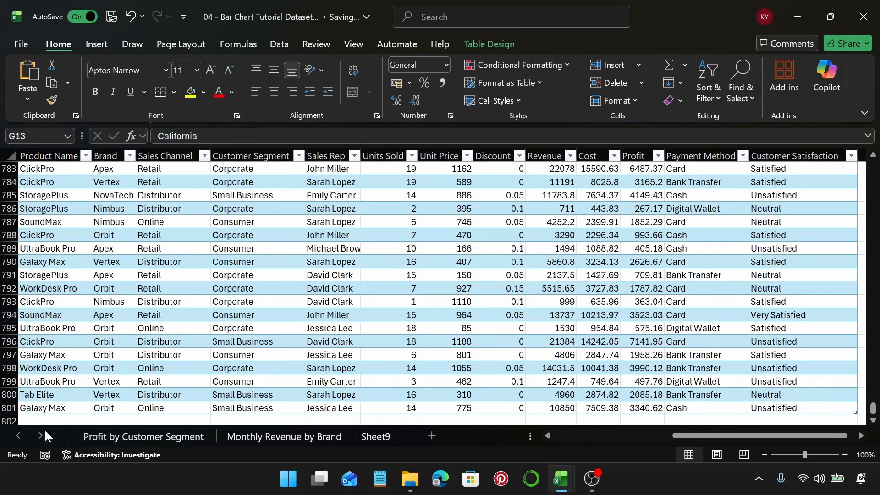
{"action": "left_click", "coordinate": [379, 438]}
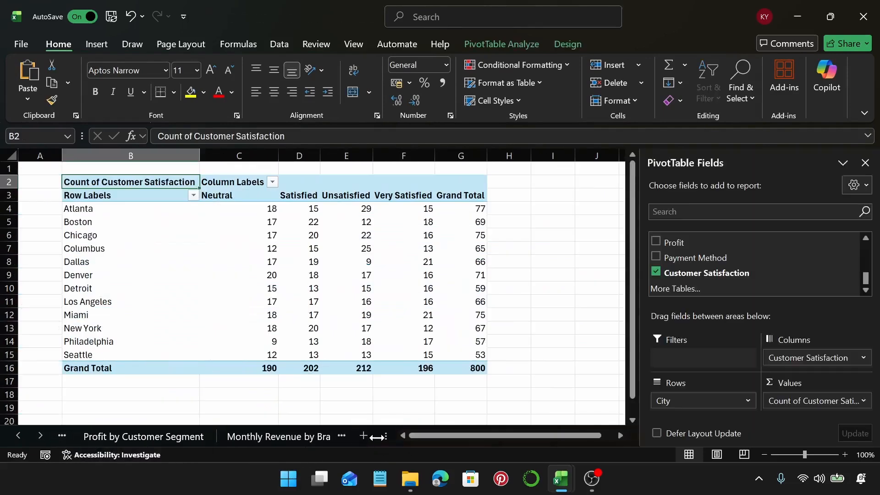
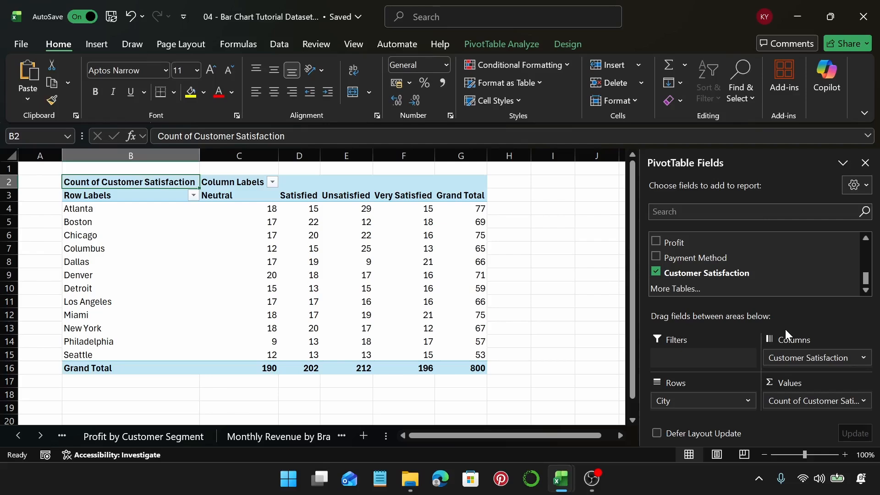
Step: Insert a 100% Stacked Bar chart from the city and customer satisfaction PivotTable
{"action": "left_click", "coordinate": [323, 249]}
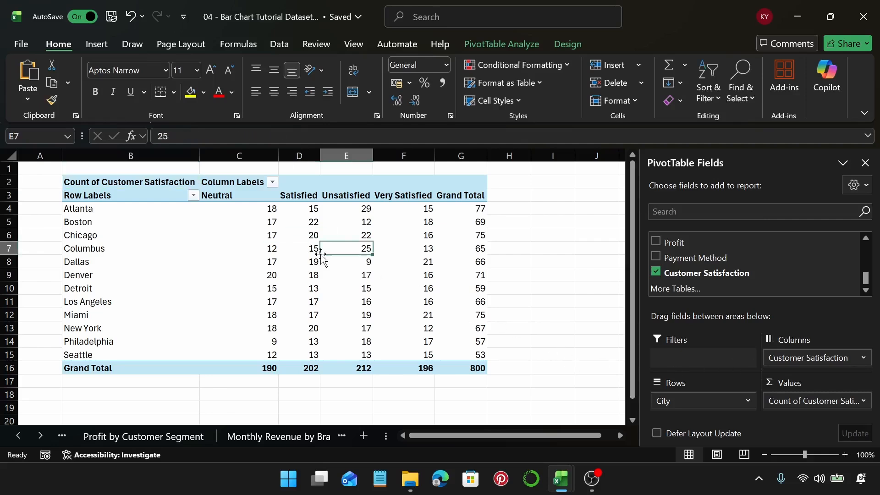
{"action": "left_click", "coordinate": [108, 47]}
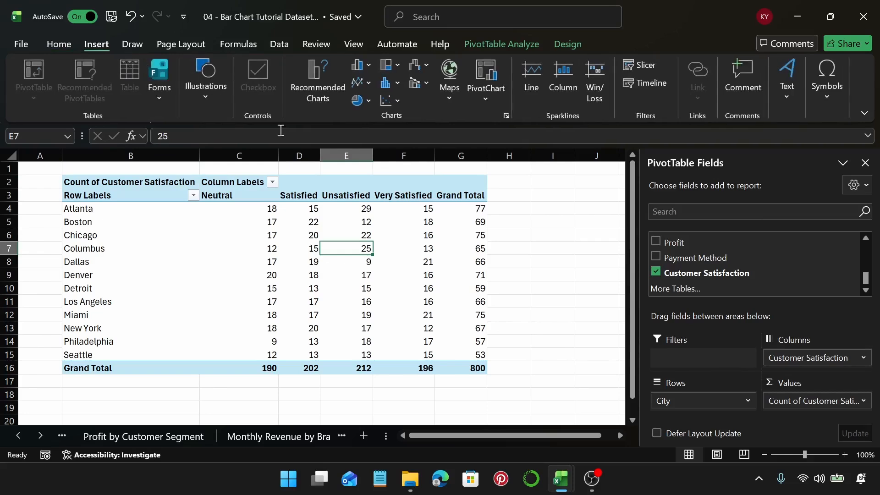
{"action": "left_click", "coordinate": [325, 98]}
{"action": "left_click", "coordinate": [299, 168]}
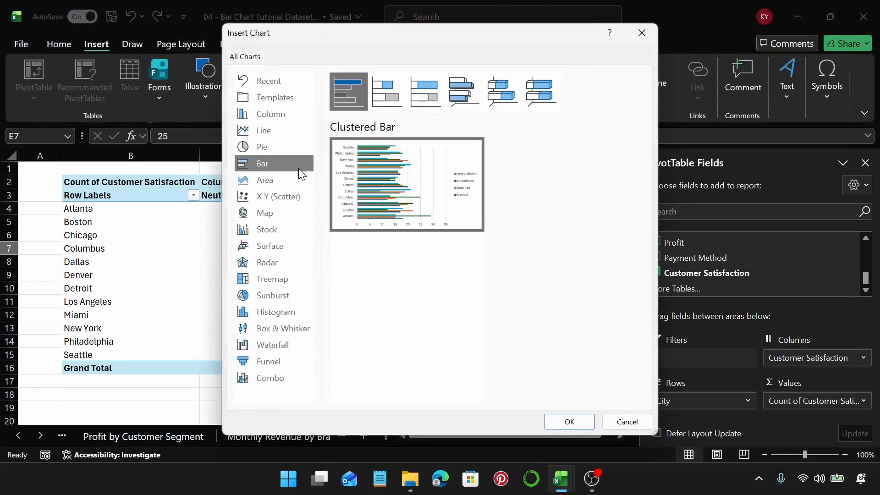
{"action": "left_click", "coordinate": [422, 94]}
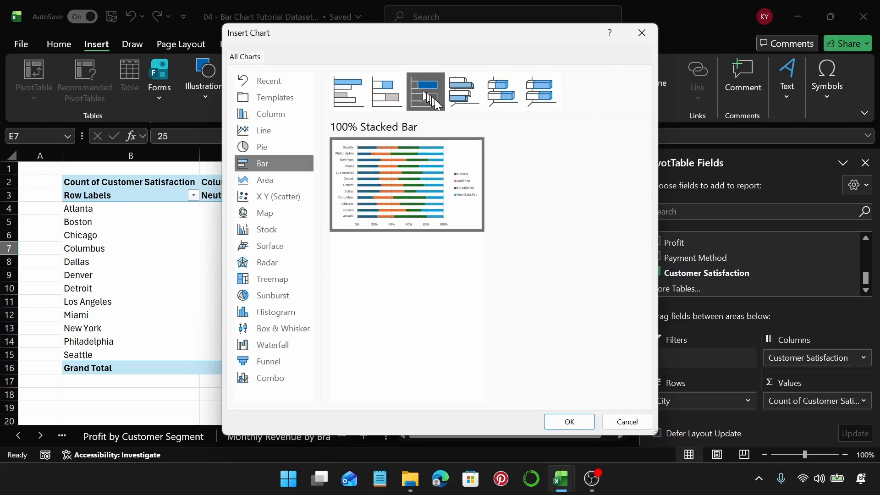
{"action": "left_click", "coordinate": [564, 420]}
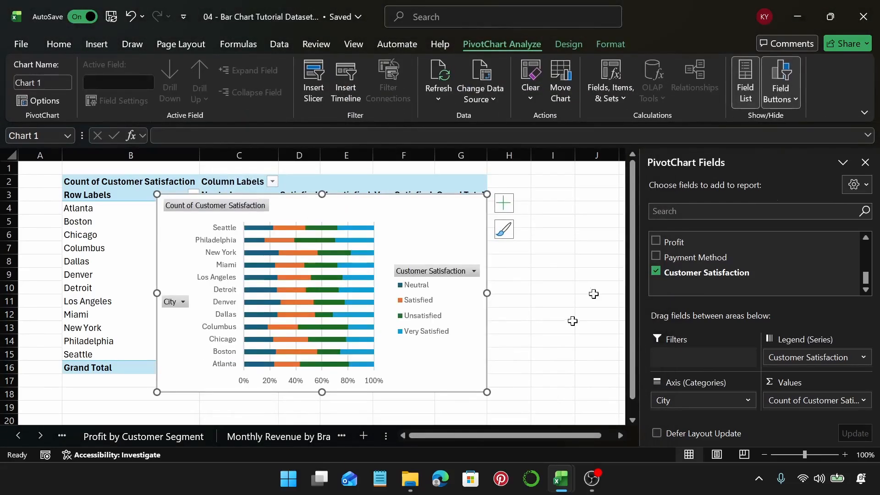
Step: Hide all field buttons on the customer satisfaction chart and add a chart title
{"action": "right_click", "coordinate": [234, 205]}
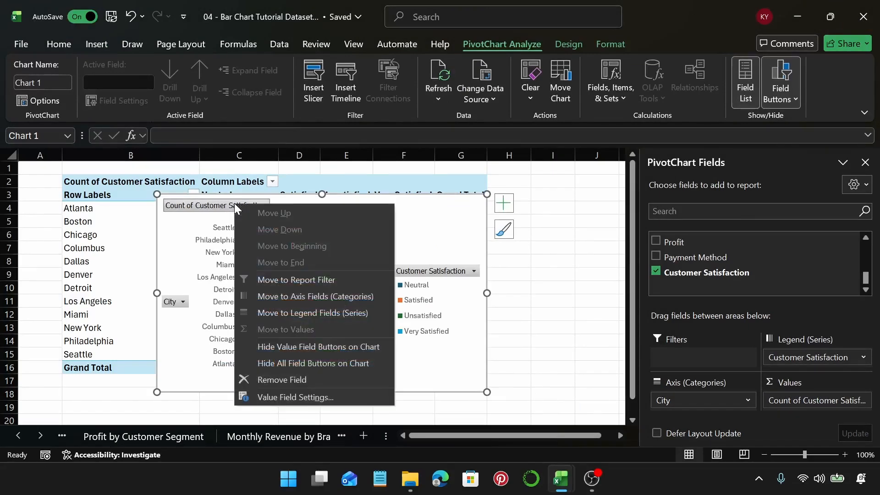
{"action": "left_click", "coordinate": [312, 360]}
{"action": "left_click", "coordinate": [502, 203]}
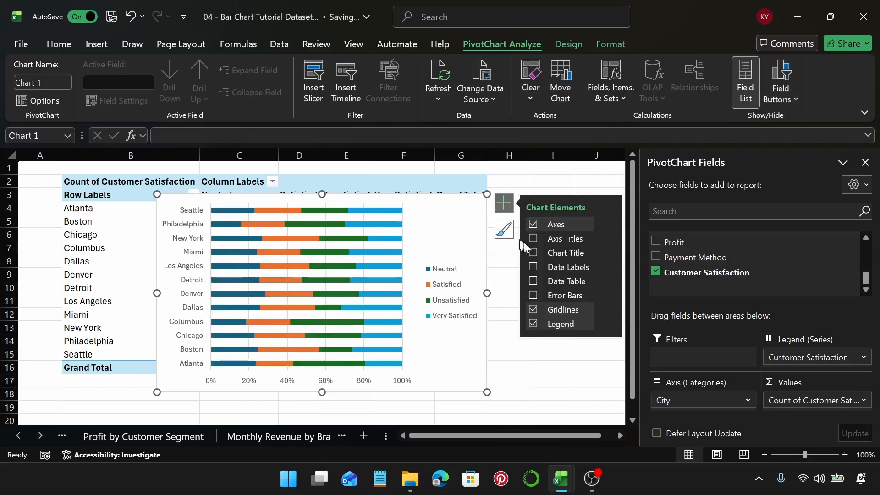
{"action": "left_click", "coordinate": [534, 253]}
{"action": "left_click", "coordinate": [509, 204]}
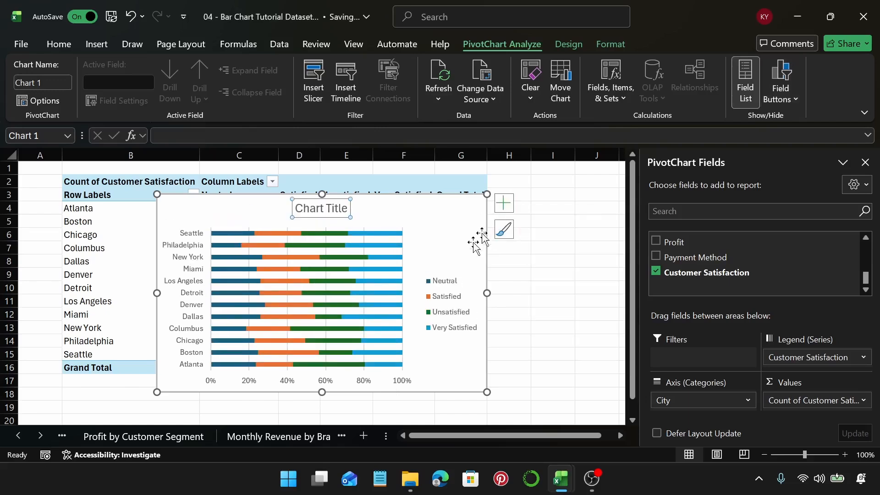
Step: Replace the placeholder chart title with "Customer Satisfaction by City"
{"action": "left_click", "coordinate": [316, 209]}
{"action": "triple_click", "coordinate": [313, 206]}
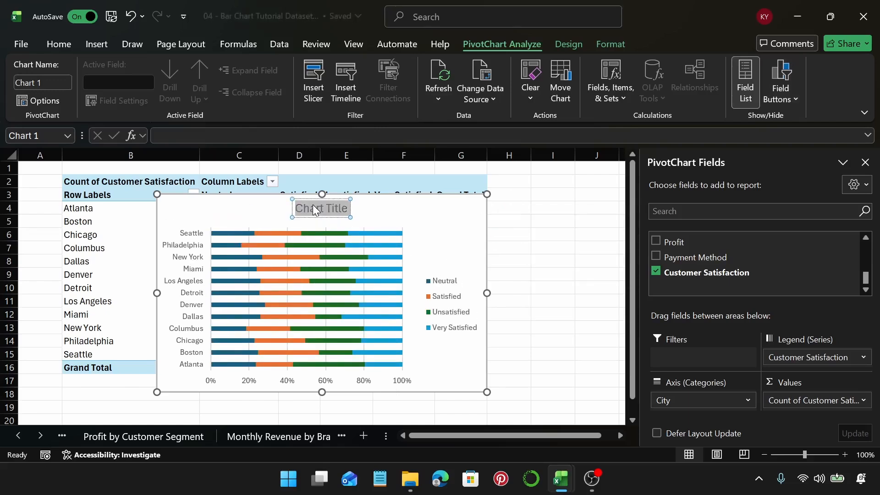
{"action": "key", "text": "BackSpace"}
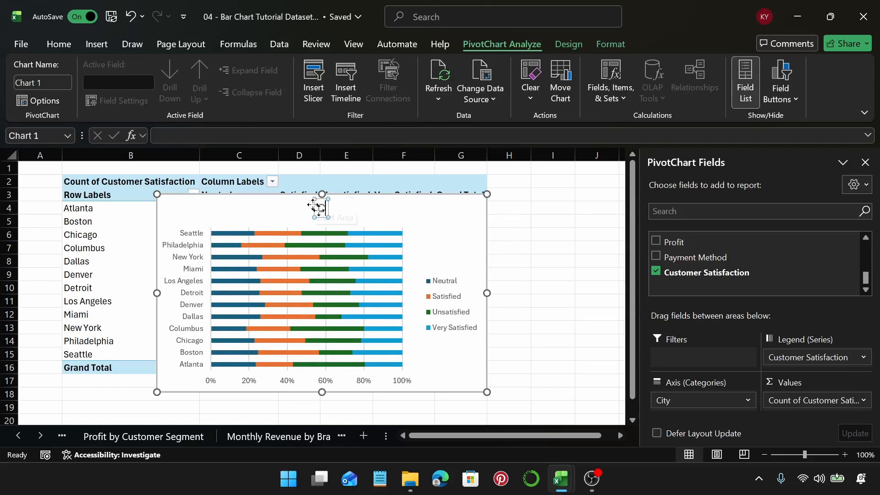
{"action": "type", "text": "Customer"}
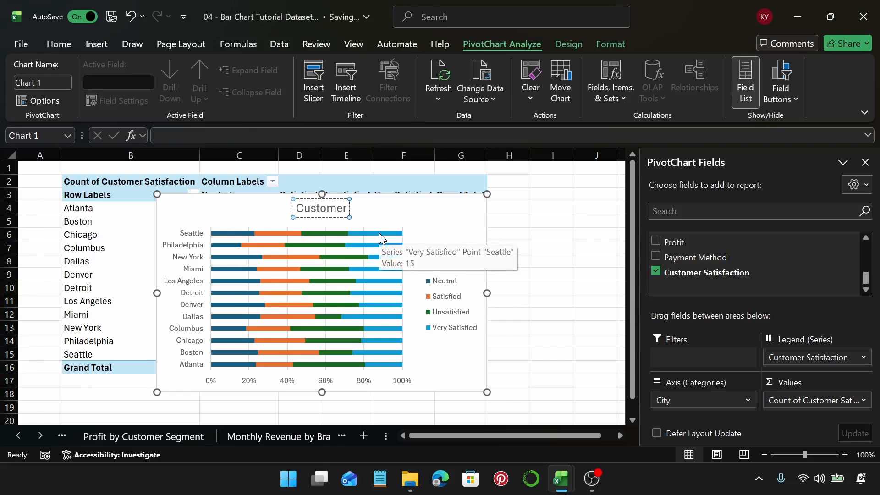
{"action": "type", "text": " S"}
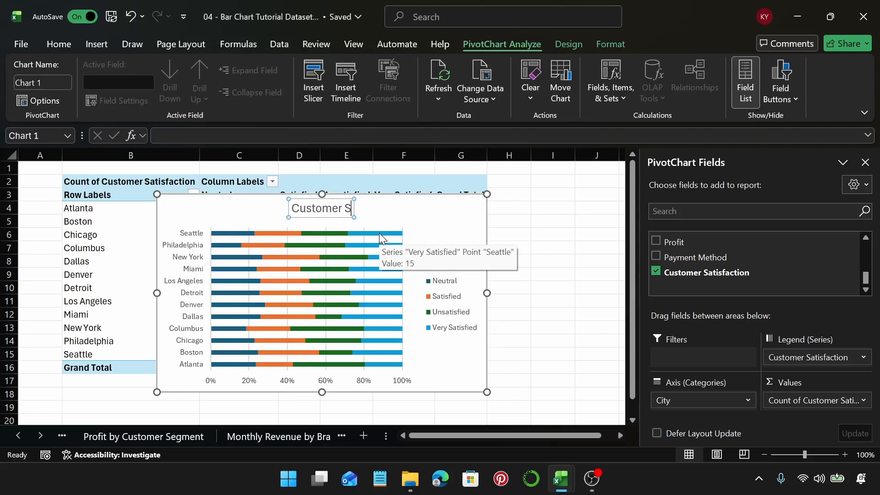
{"action": "type", "text": "atisfa"}
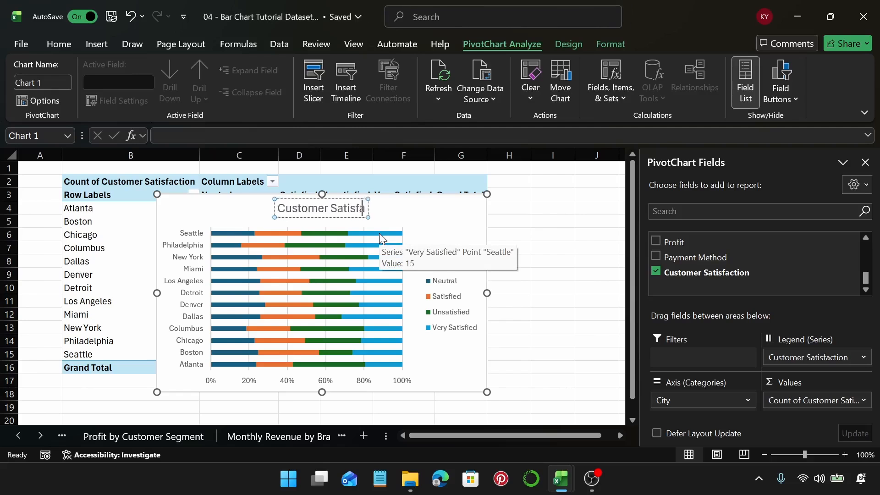
{"action": "type", "text": "ction"}
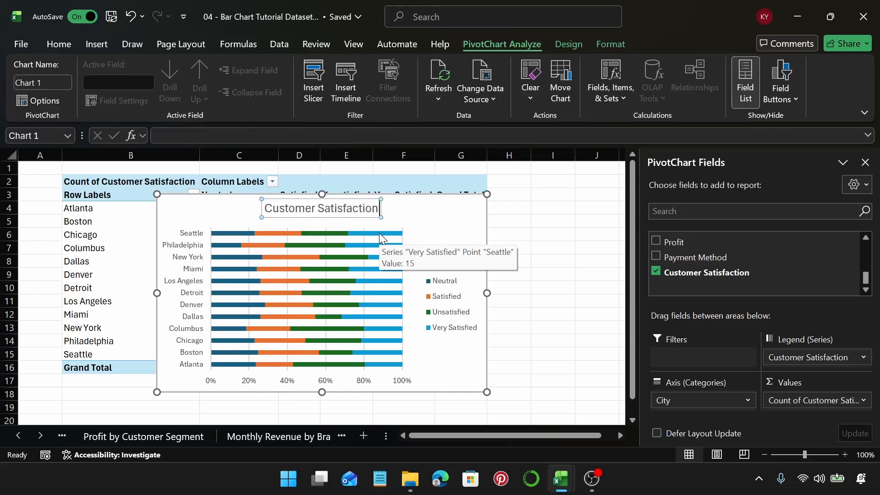
{"action": "type", "text": " by City"}
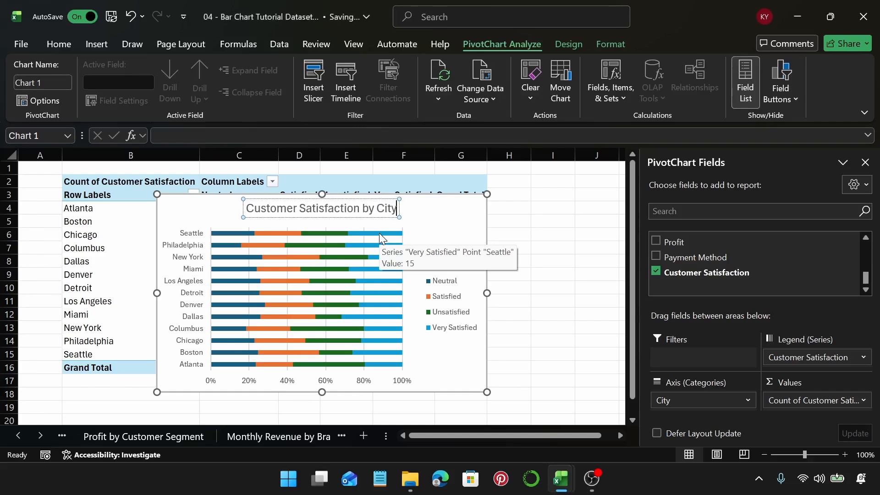
Step: Copy the chart title text and use it to rename Sheet9 as "Customer Satisfaction by City"
{"action": "key", "text": "ctrl+a"}
{"action": "key", "text": "ctrl+c"}
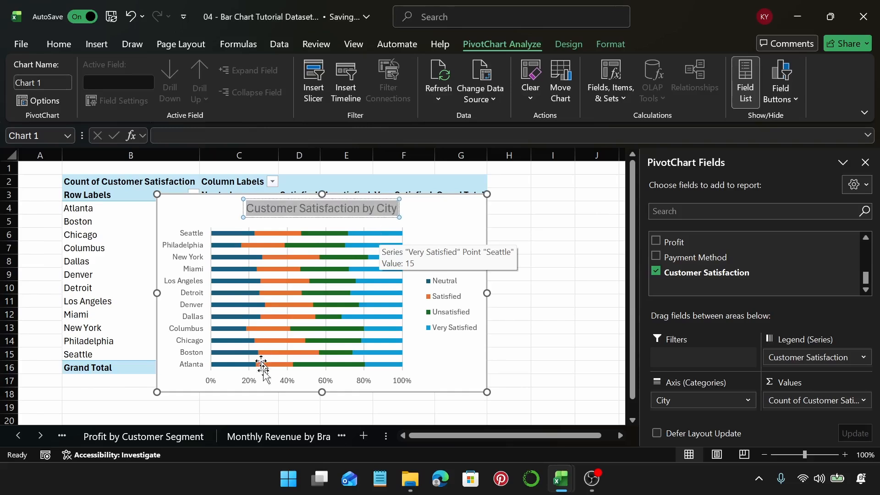
{"action": "left_click", "coordinate": [41, 436]}
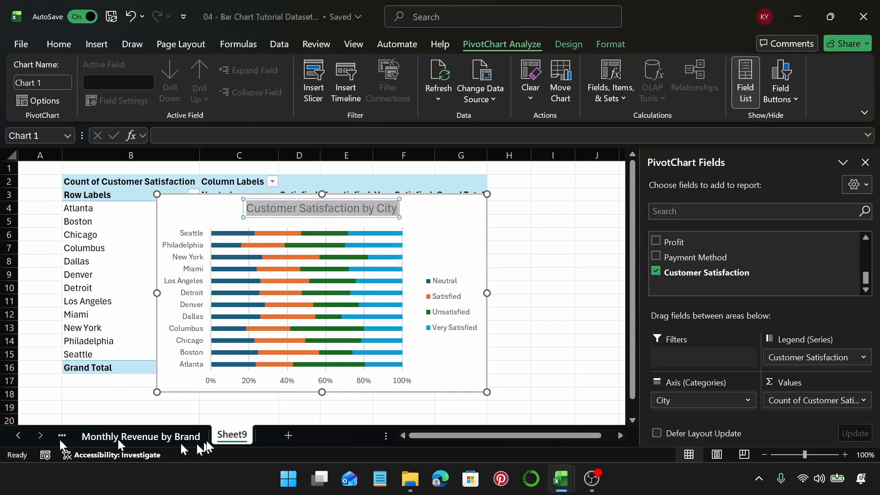
{"action": "double_click", "coordinate": [229, 428]}
{"action": "key", "text": "ctrl+v"}
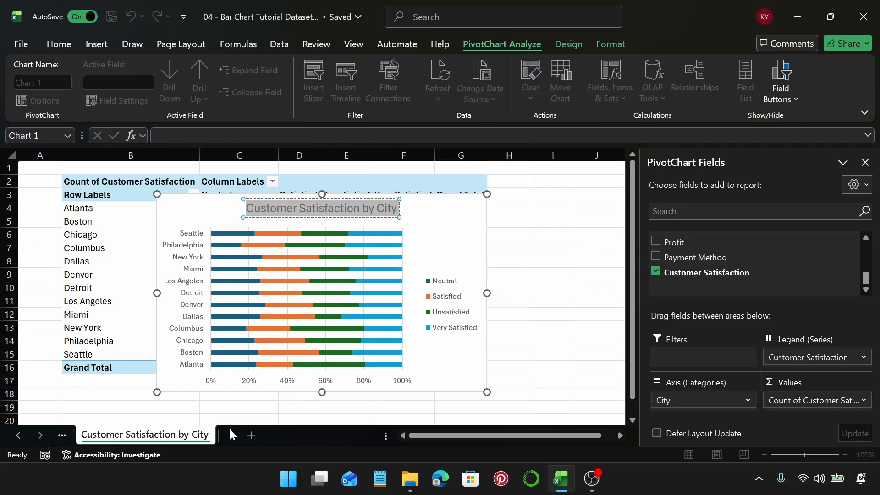
{"action": "key", "text": "Return"}
{"action": "left_click", "coordinate": [426, 217]}
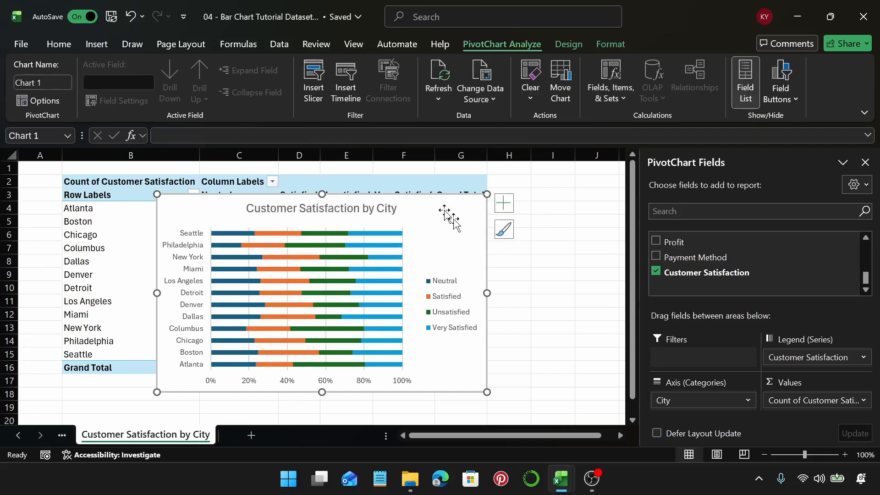
Step: Delete the legend and the vertical gridlines from the customer satisfaction chart
{"action": "left_click", "coordinate": [437, 281]}
{"action": "key", "text": "Delete"}
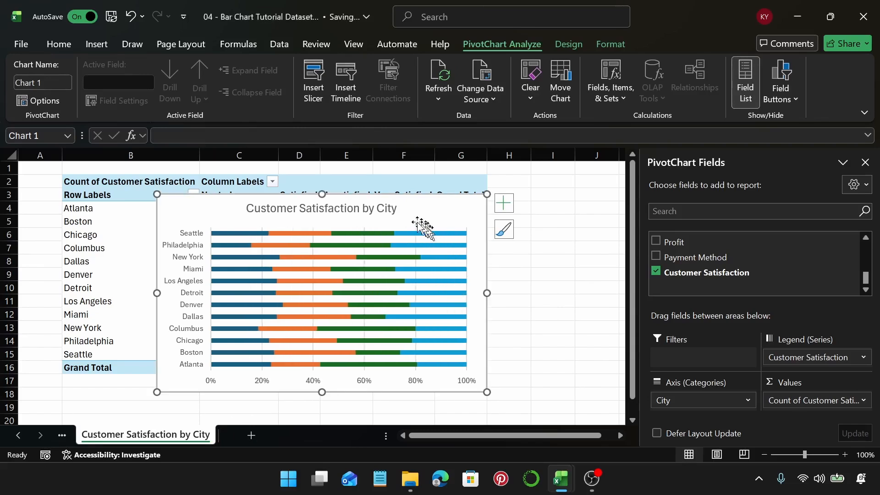
{"action": "left_click", "coordinate": [416, 243]}
{"action": "key", "text": "Delete"}
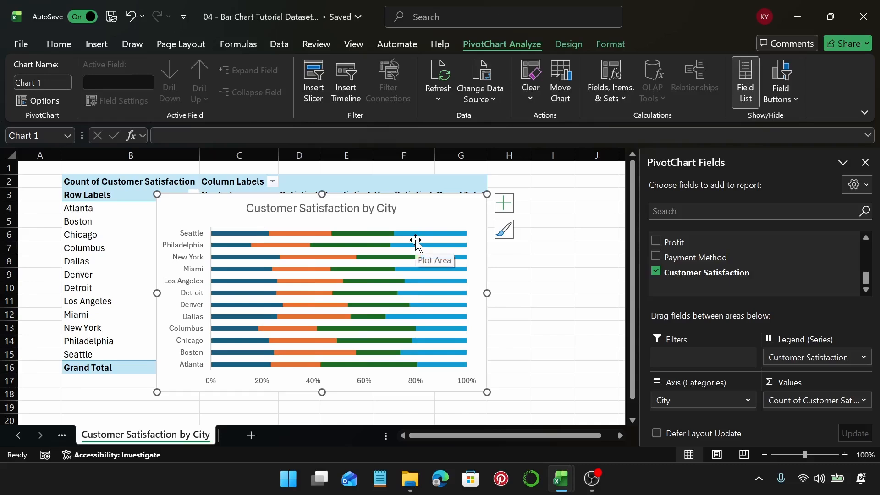
Step: Set the gap width of the chart's bars to 100% in the data series formatting
{"action": "left_click", "coordinate": [418, 236]}
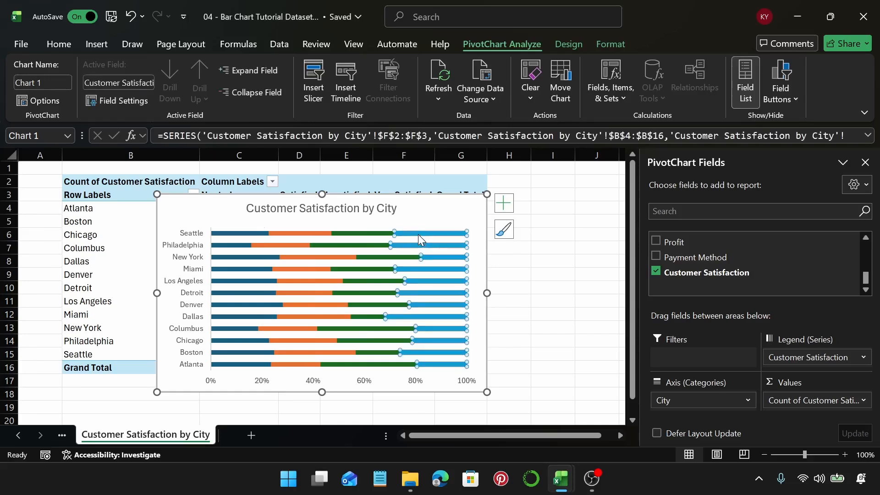
{"action": "right_click", "coordinate": [418, 235]}
{"action": "left_click", "coordinate": [458, 431]}
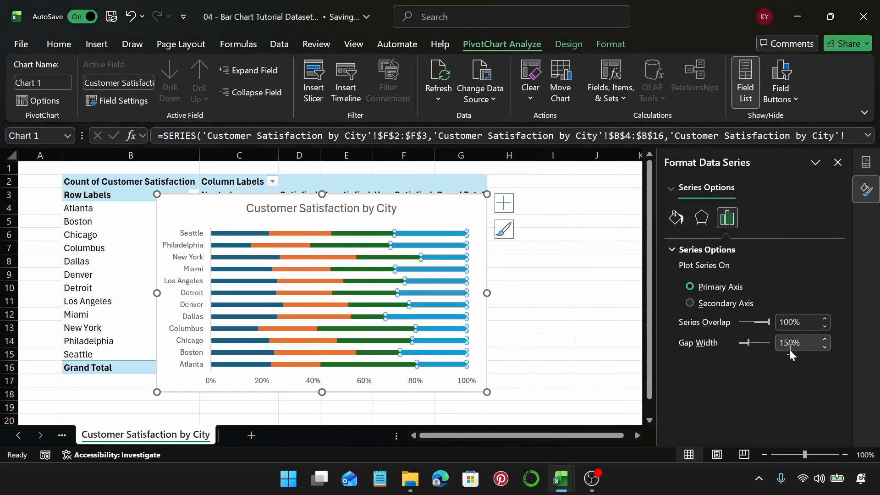
{"action": "left_click_drag", "start_coordinate": [791, 347], "coordinate": [764, 351]}
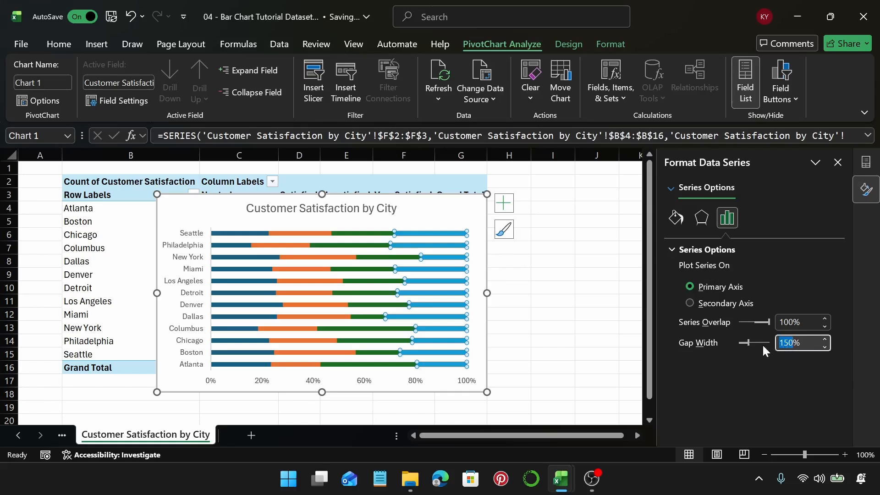
{"action": "type", "text": "100"}
{"action": "key", "text": "Return"}
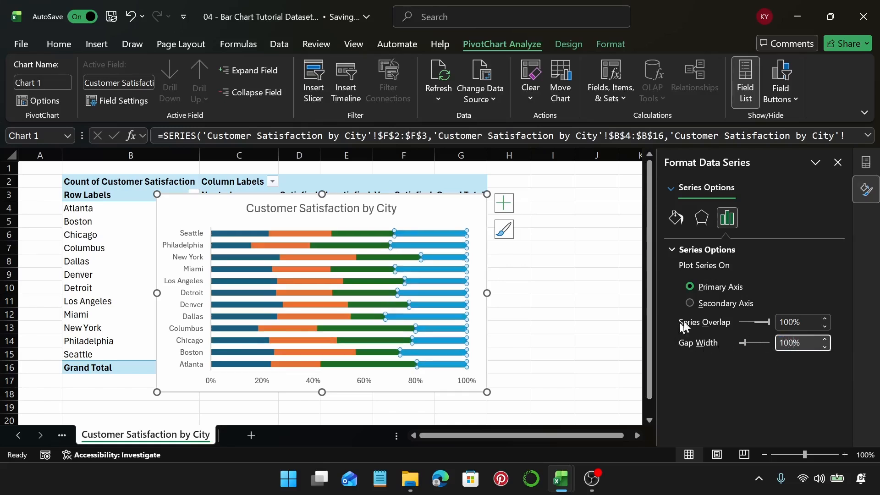
{"action": "left_click", "coordinate": [444, 221]}
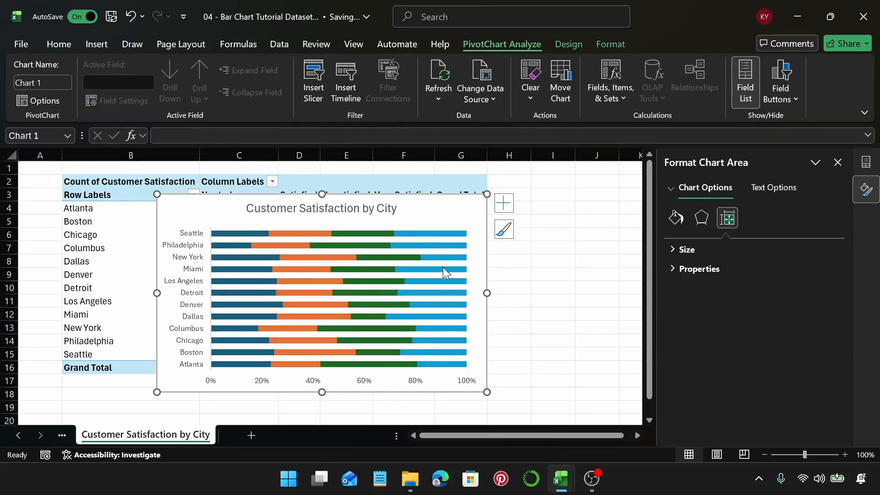
Step: Add data labels to all series in the chart and open their label options
{"action": "left_click", "coordinate": [504, 205]}
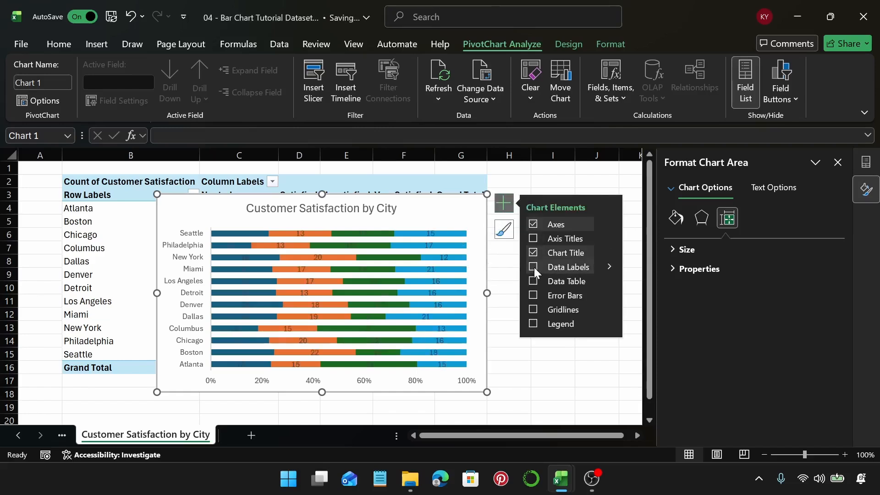
{"action": "left_click", "coordinate": [609, 266]}
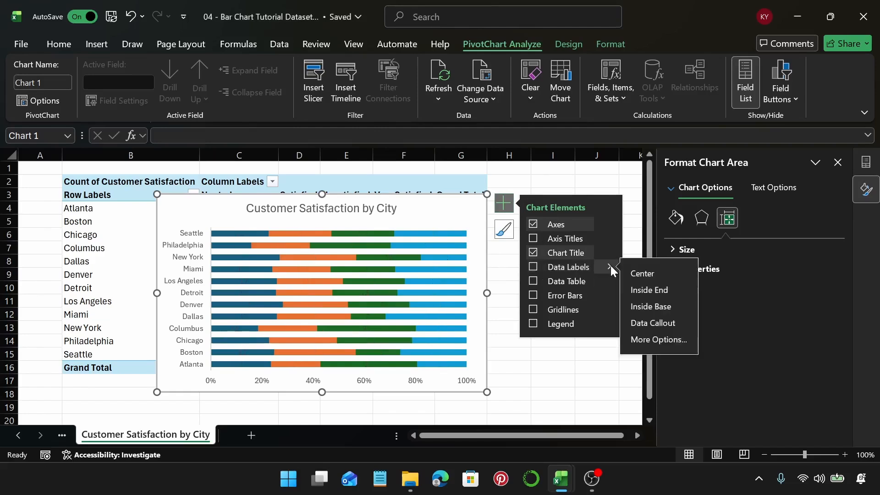
{"action": "left_click", "coordinate": [664, 339]}
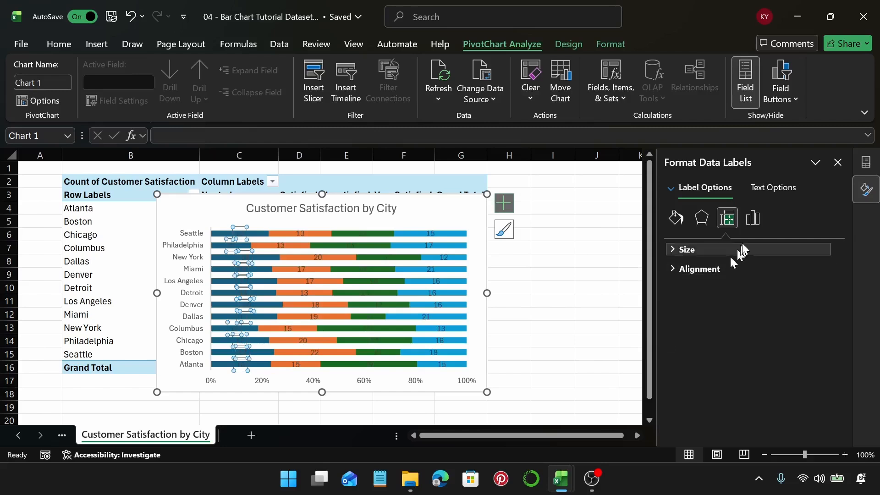
{"action": "left_click", "coordinate": [750, 219]}
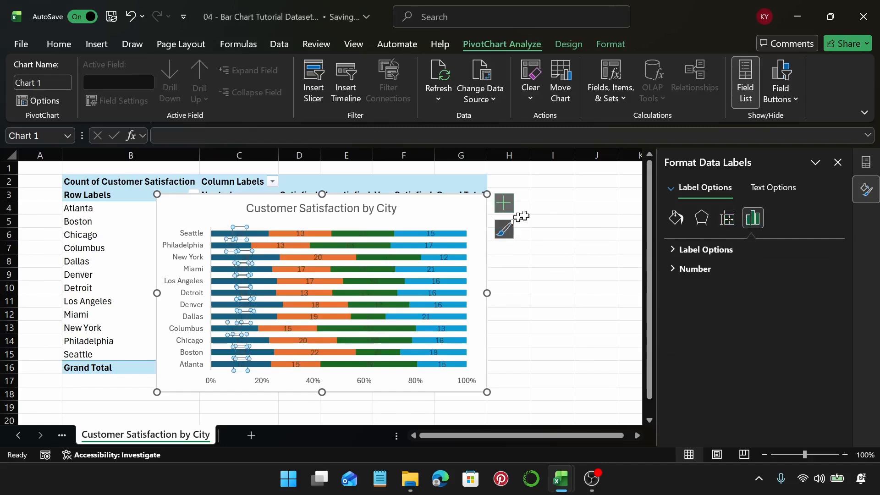
{"action": "left_click", "coordinate": [698, 249]}
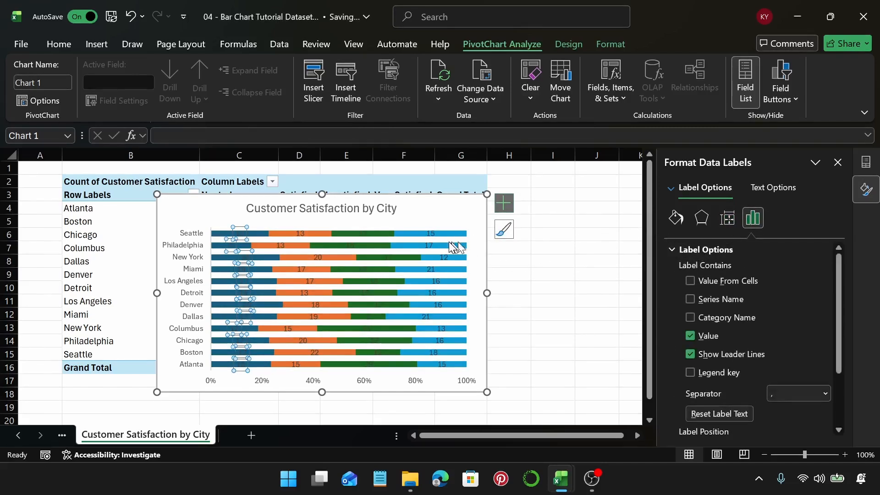
{"action": "left_click", "coordinate": [462, 217]}
Step: Make the Very Satisfied data labels show the series name instead of the value
{"action": "left_click", "coordinate": [434, 272]}
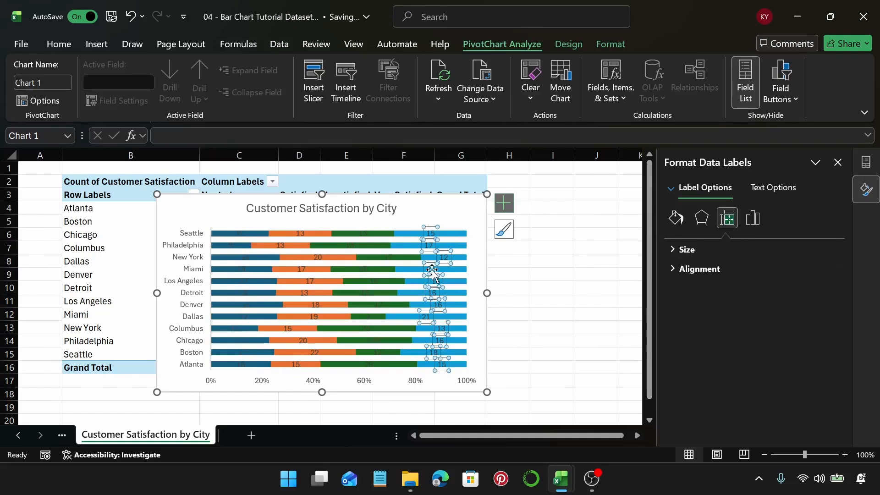
{"action": "left_click", "coordinate": [754, 219]}
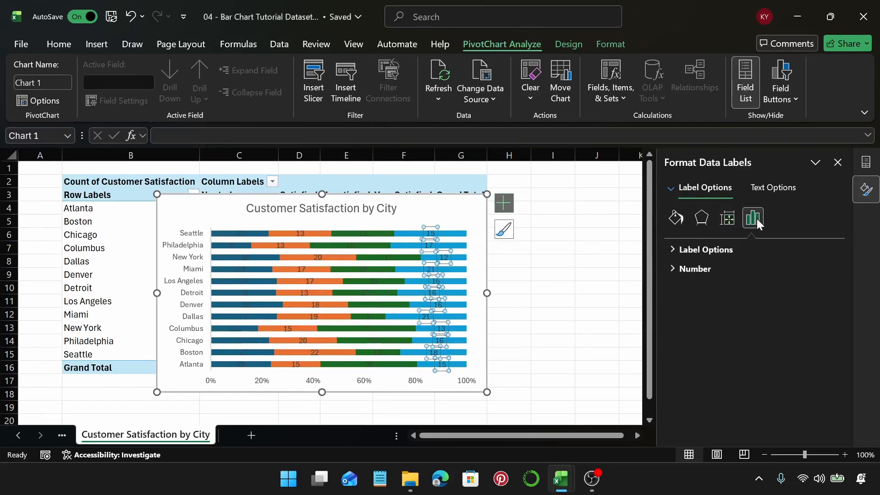
{"action": "left_click", "coordinate": [739, 251]}
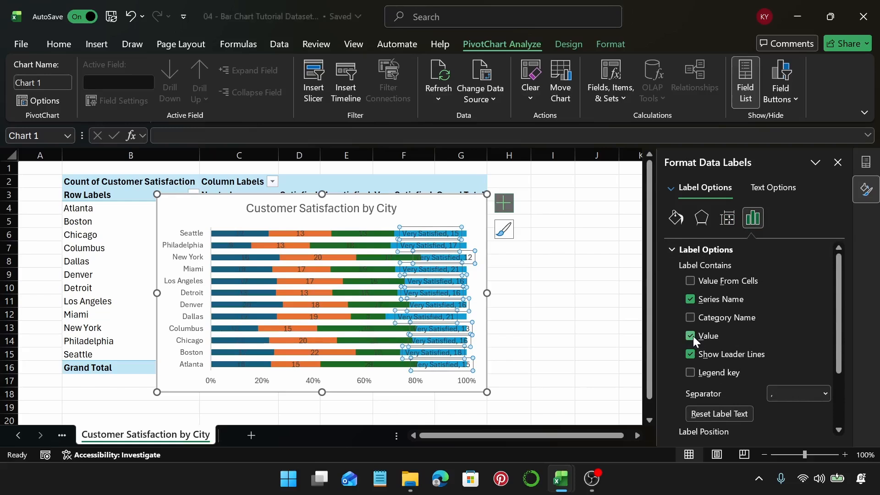
{"action": "left_click", "coordinate": [693, 337]}
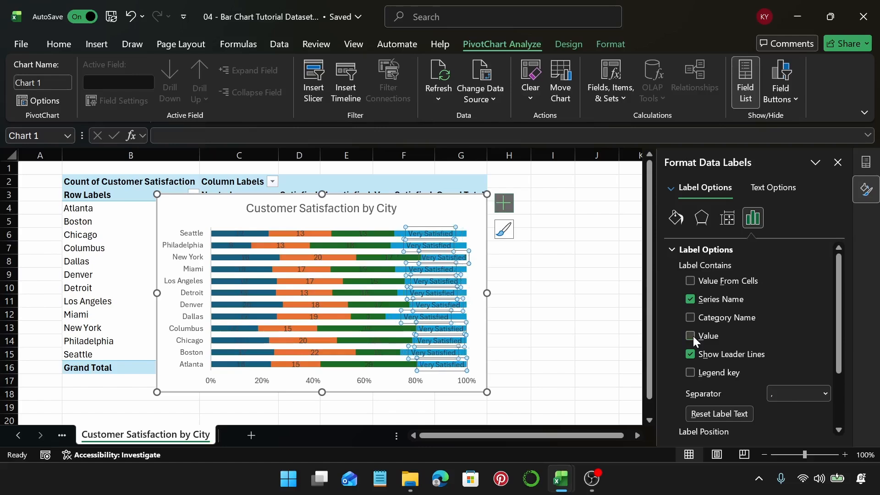
Step: Make the Unsatisfied data labels show the series name instead of the value
{"action": "left_click", "coordinate": [362, 234]}
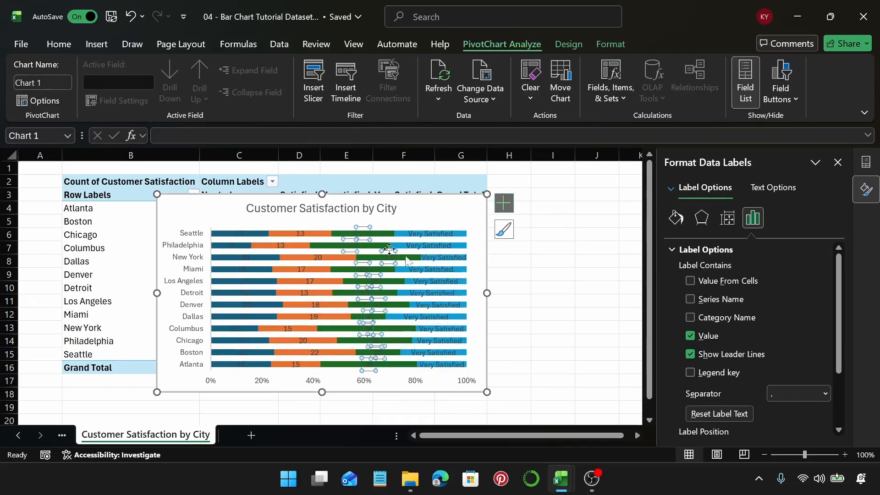
{"action": "left_click", "coordinate": [692, 317]}
{"action": "left_click", "coordinate": [691, 300]}
{"action": "left_click", "coordinate": [691, 336]}
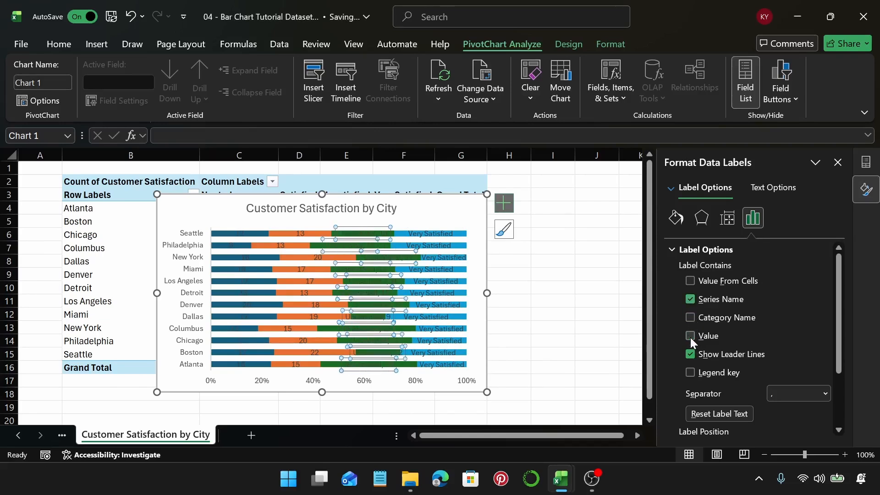
{"action": "left_click", "coordinate": [691, 336]}
Step: Make the Satisfied data labels show the series name instead of the value
{"action": "left_click", "coordinate": [301, 233]}
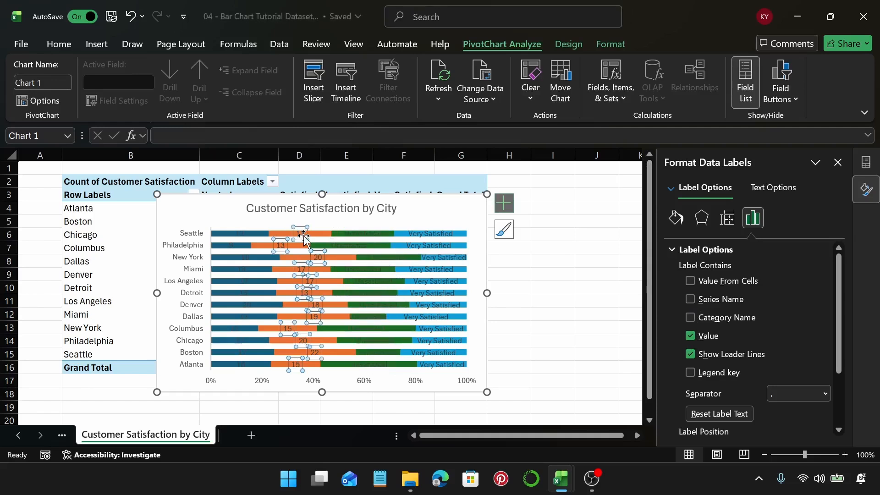
{"action": "left_click", "coordinate": [690, 299]}
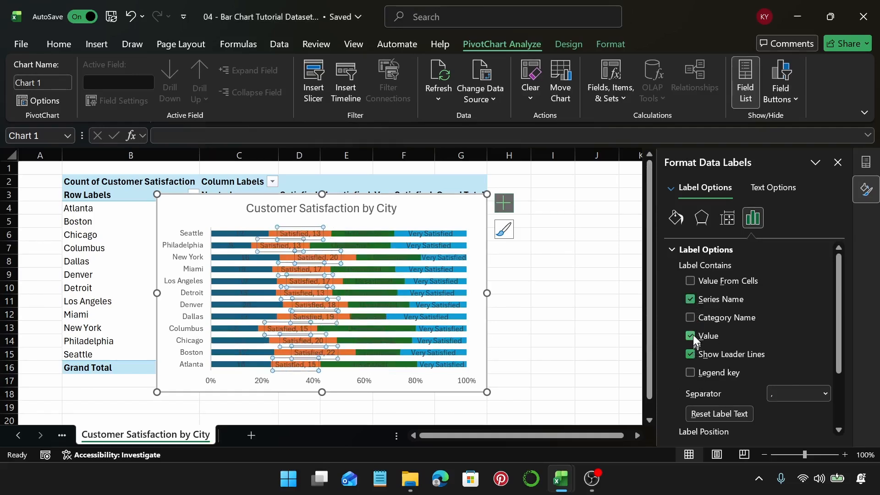
{"action": "left_click", "coordinate": [692, 337]}
Step: Make the Neutral data labels show the series name instead of the value
{"action": "left_click", "coordinate": [232, 245]}
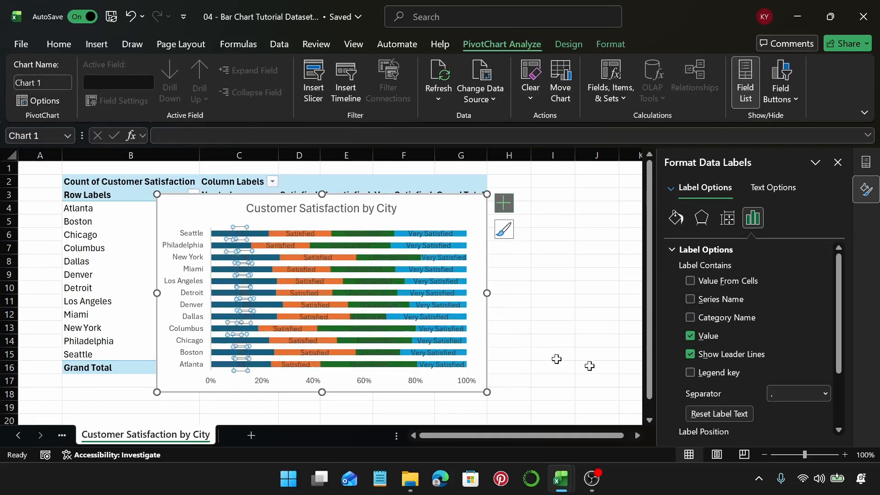
{"action": "left_click", "coordinate": [691, 300]}
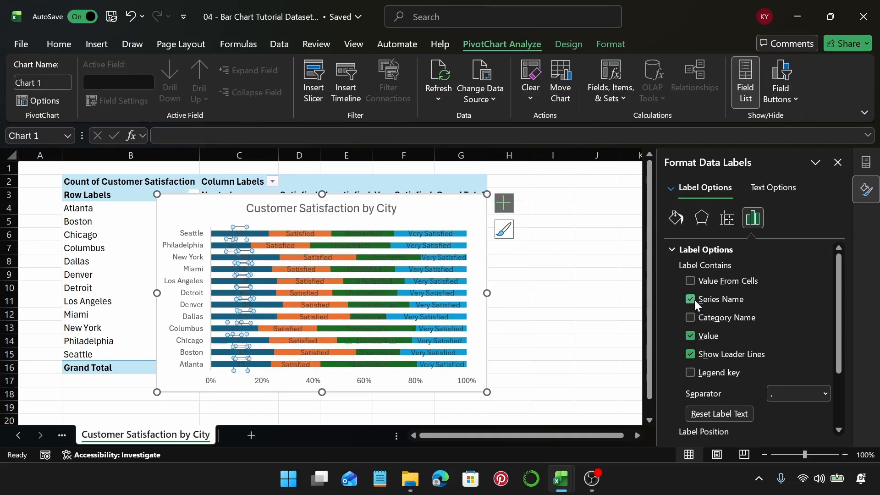
{"action": "left_click", "coordinate": [690, 336]}
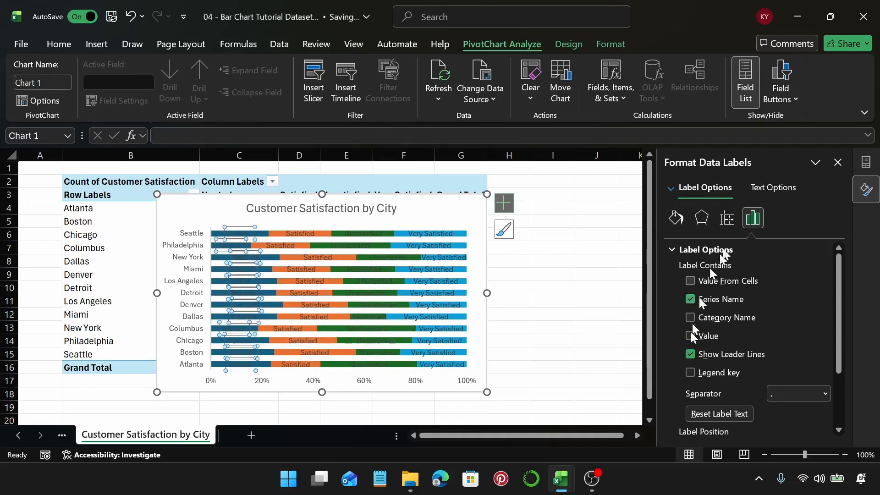
Step: Change the font colour of the Neutral, Satisfied, Unsatisfied and Very Satisfied data labels to white
{"action": "left_click", "coordinate": [68, 45]}
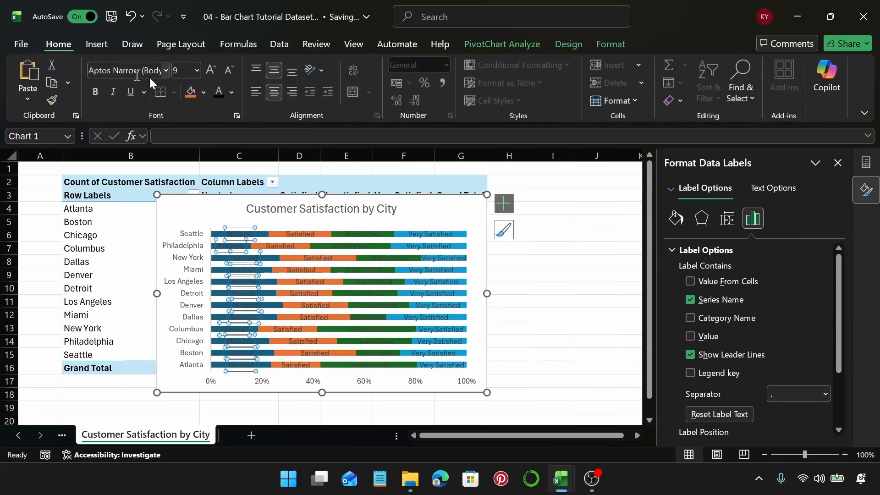
{"action": "left_click", "coordinate": [232, 92]}
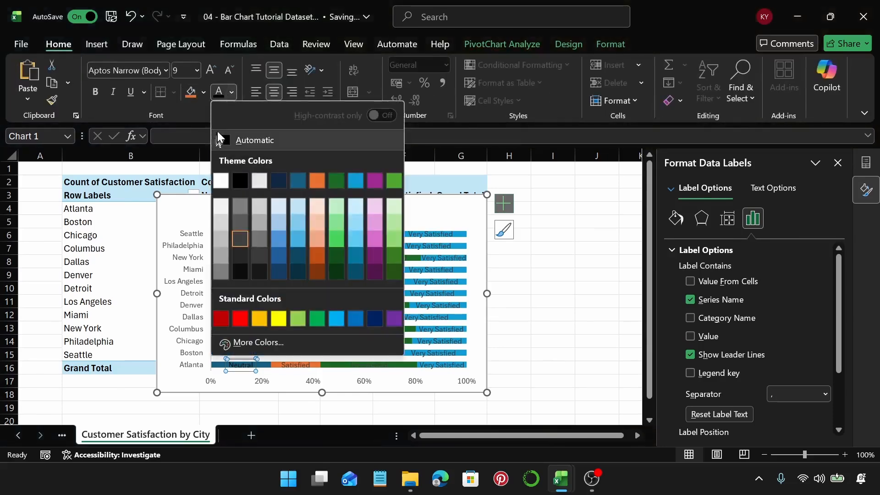
{"action": "left_click", "coordinate": [223, 183]}
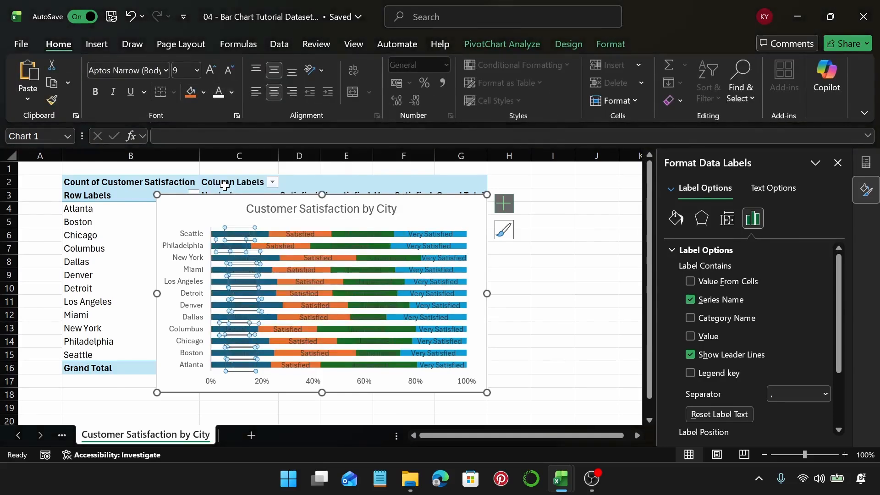
{"action": "left_click", "coordinate": [296, 234]}
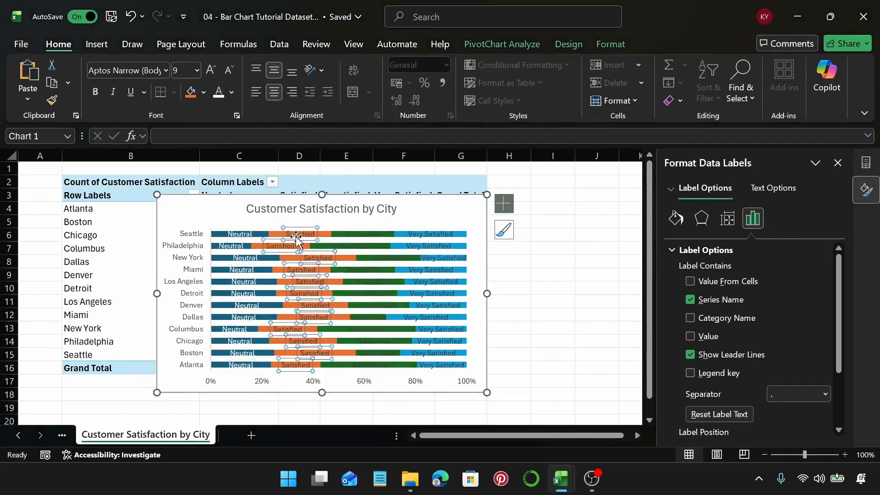
{"action": "left_click", "coordinate": [218, 92]}
{"action": "left_click", "coordinate": [362, 234]}
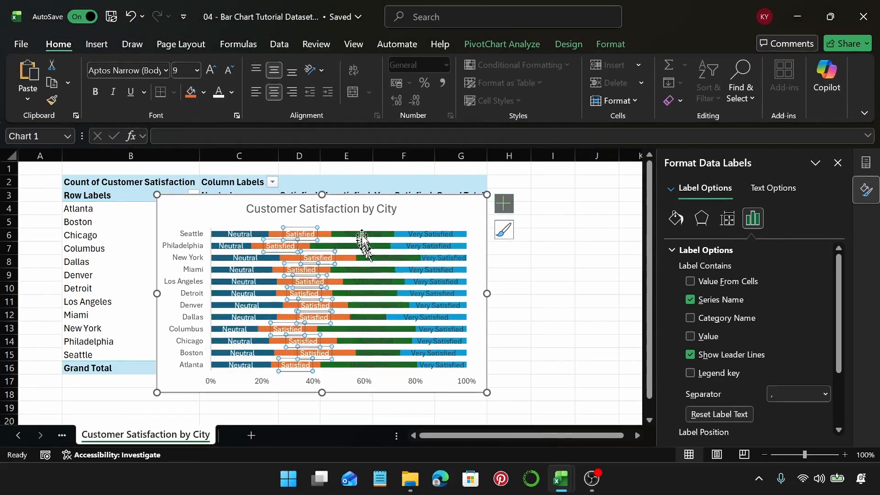
{"action": "left_click", "coordinate": [219, 92]}
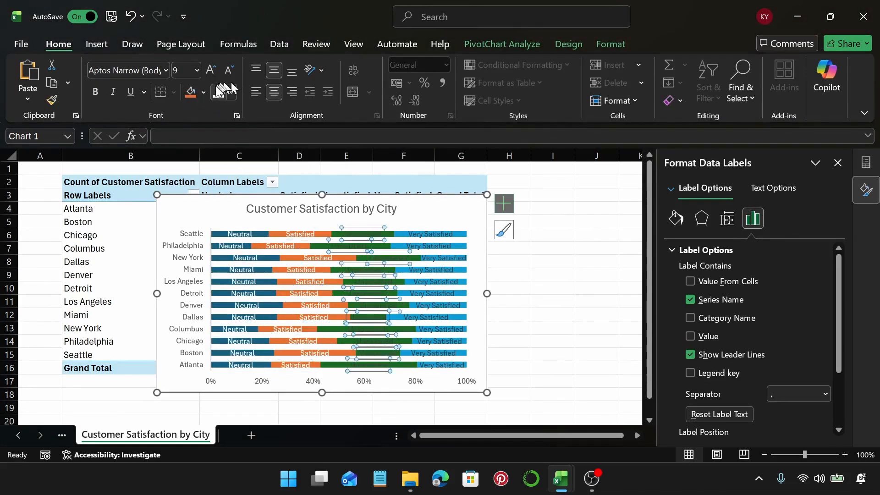
{"action": "left_click", "coordinate": [410, 235]}
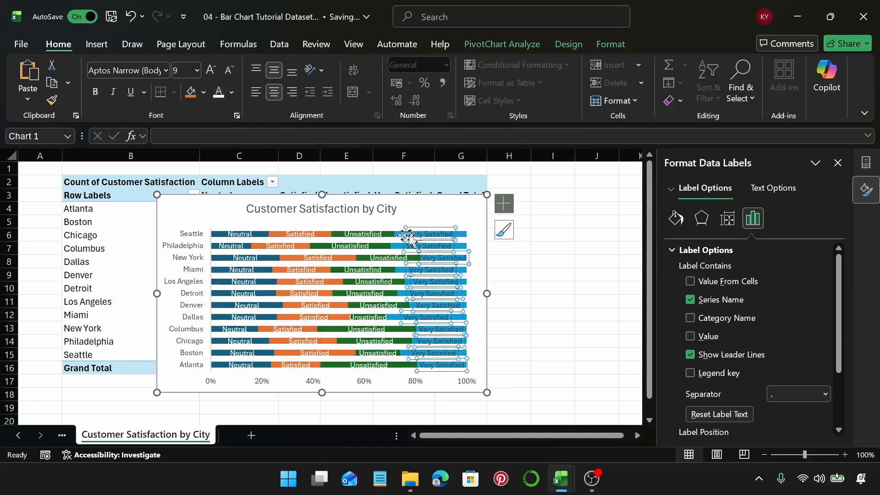
{"action": "left_click", "coordinate": [219, 93]}
{"action": "left_click", "coordinate": [442, 204]}
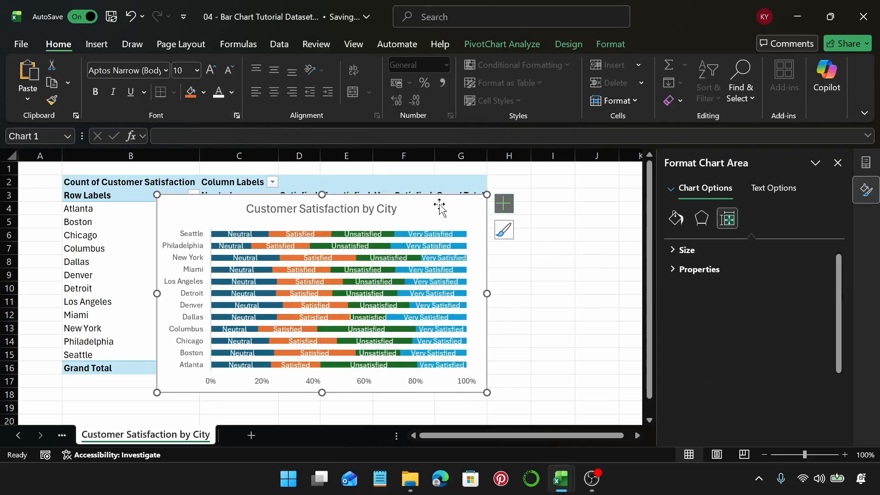
Step: Set the gap width of the chart's bars to 80%
{"action": "left_click", "coordinate": [397, 237]}
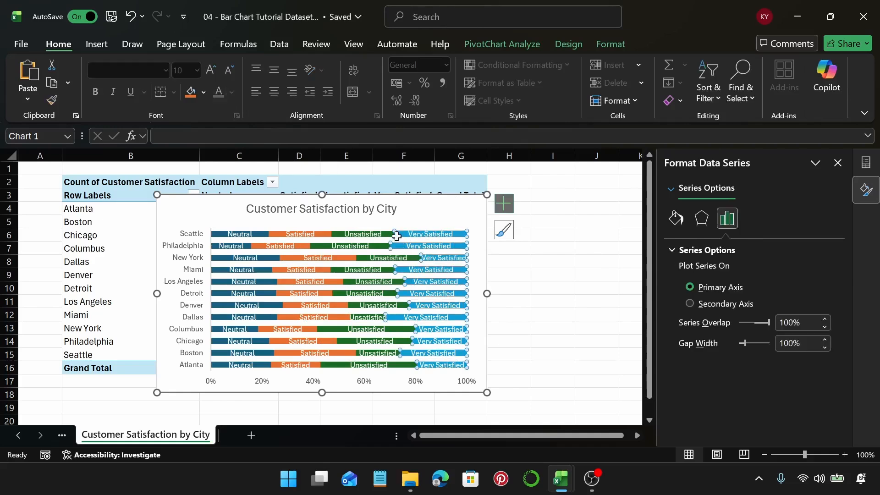
{"action": "left_click_drag", "start_coordinate": [794, 345], "coordinate": [762, 340]}
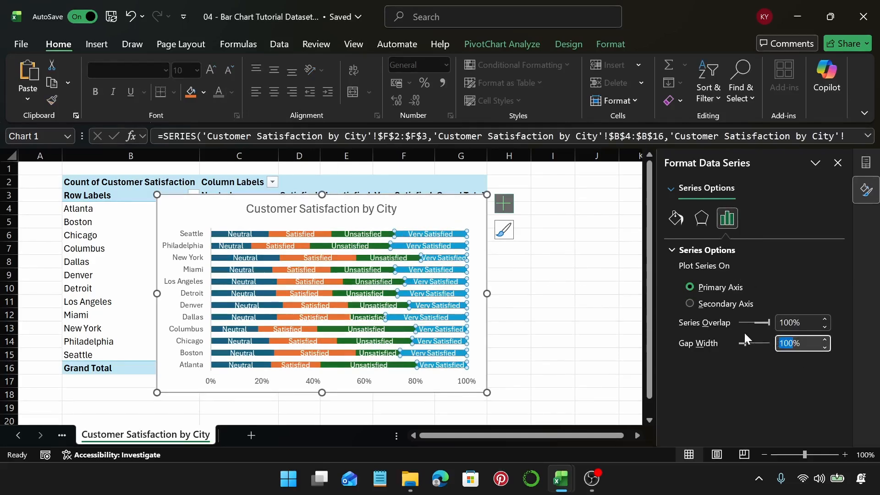
{"action": "type", "text": "80"}
{"action": "key", "text": "Return"}
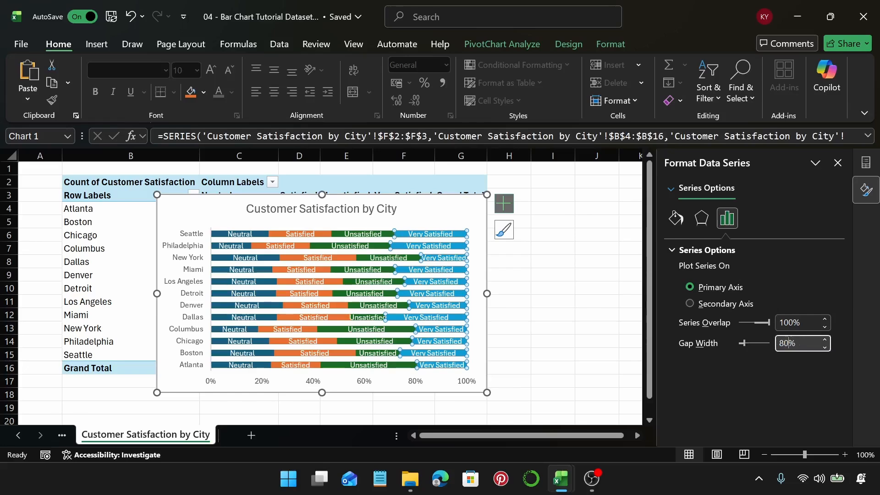
{"action": "left_click", "coordinate": [435, 224]}
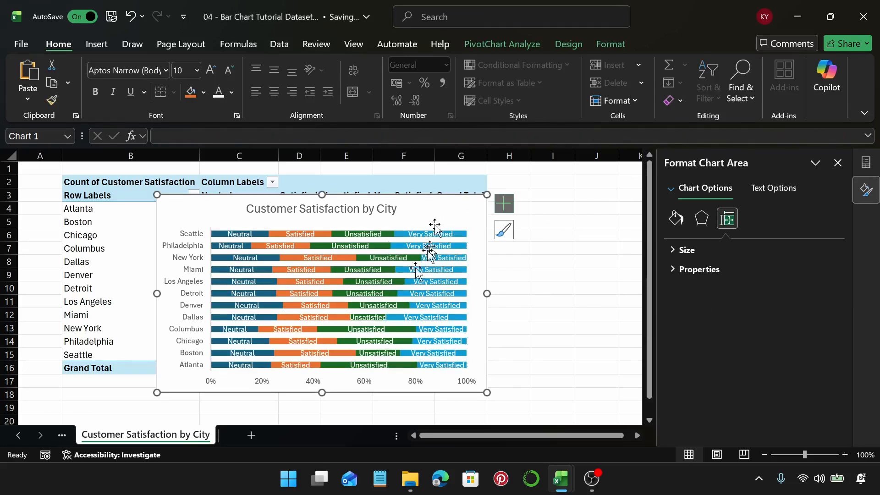
Step: Enlarge the Customer Satisfaction by City chart to span about rows 1 to 20 and widen it into column I
{"action": "left_click_drag", "start_coordinate": [324, 394], "coordinate": [324, 410]}
{"action": "left_click_drag", "start_coordinate": [488, 303], "coordinate": [561, 302]}
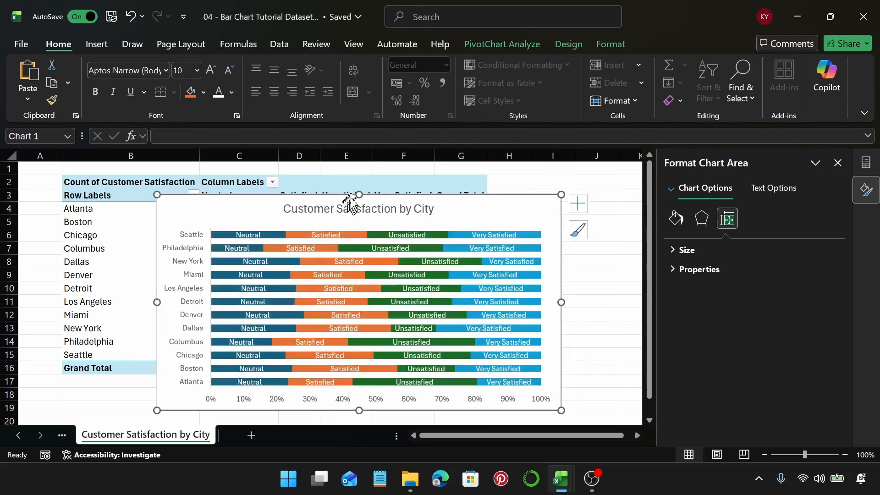
{"action": "left_click_drag", "start_coordinate": [359, 194], "coordinate": [362, 177]}
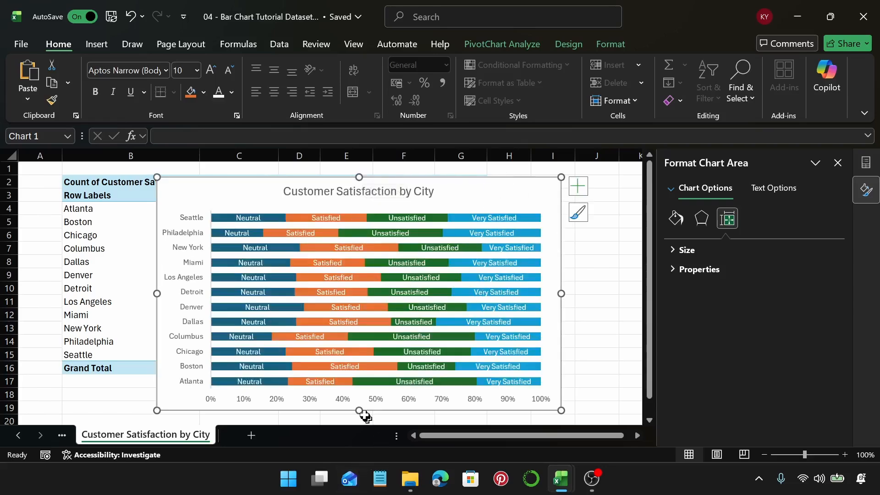
{"action": "left_click_drag", "start_coordinate": [361, 411], "coordinate": [367, 381]}
{"action": "scroll", "coordinate": [611, 318], "scroll_direction": "up", "scroll_amount": 1}
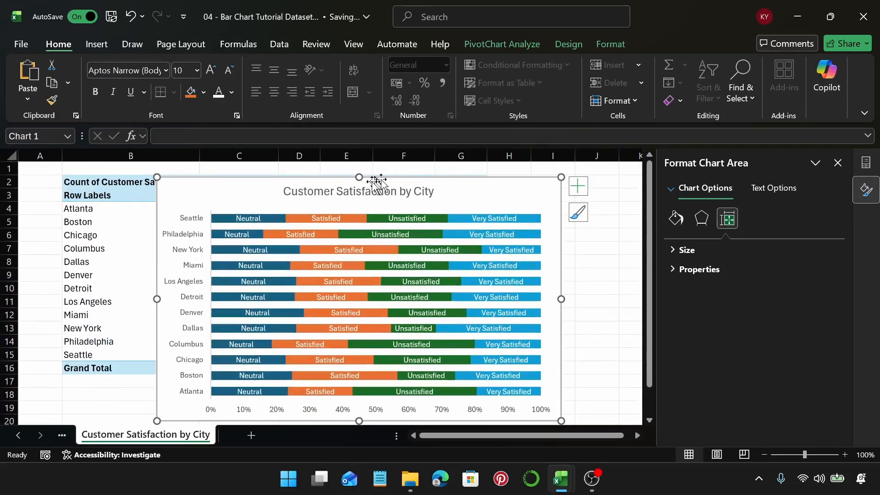
{"action": "left_click_drag", "start_coordinate": [359, 177], "coordinate": [359, 170]}
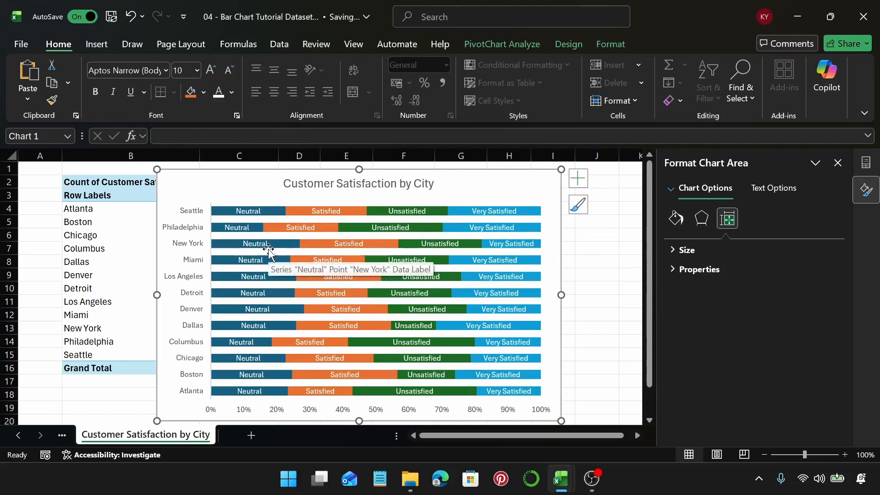
{"action": "mouse_move", "coordinate": [276, 212]}
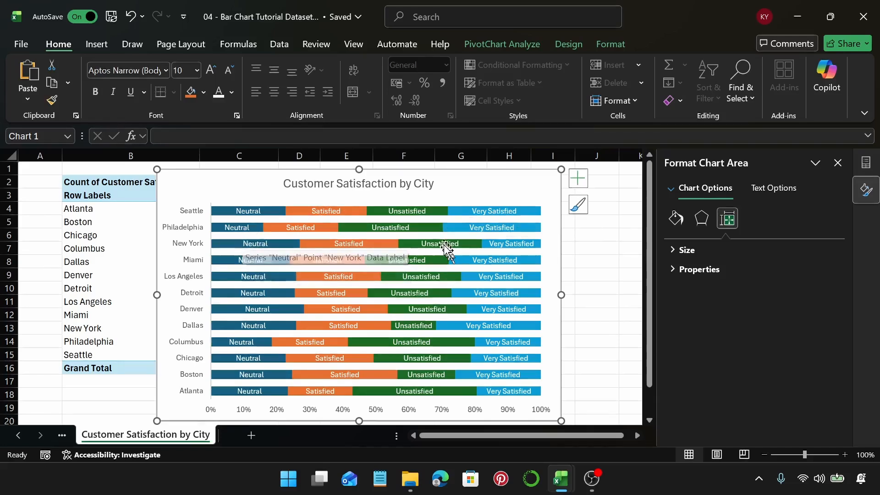
{"action": "mouse_move", "coordinate": [415, 229]}
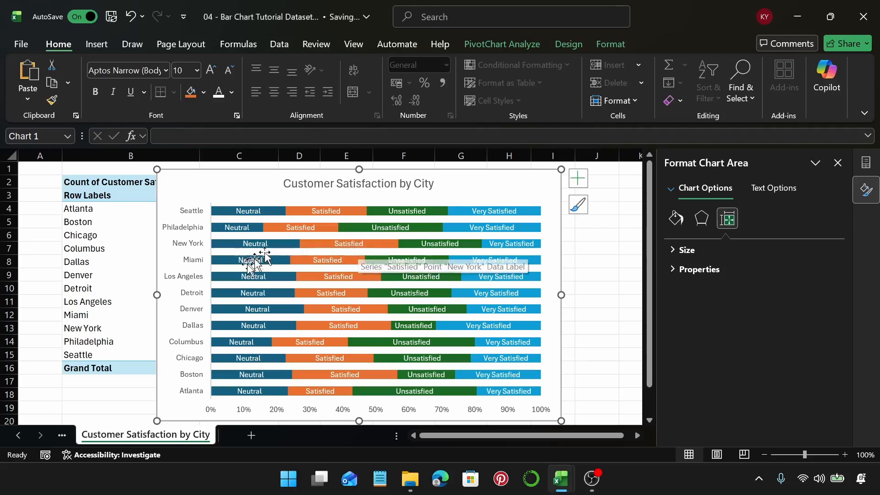
{"action": "mouse_move", "coordinate": [469, 338]}
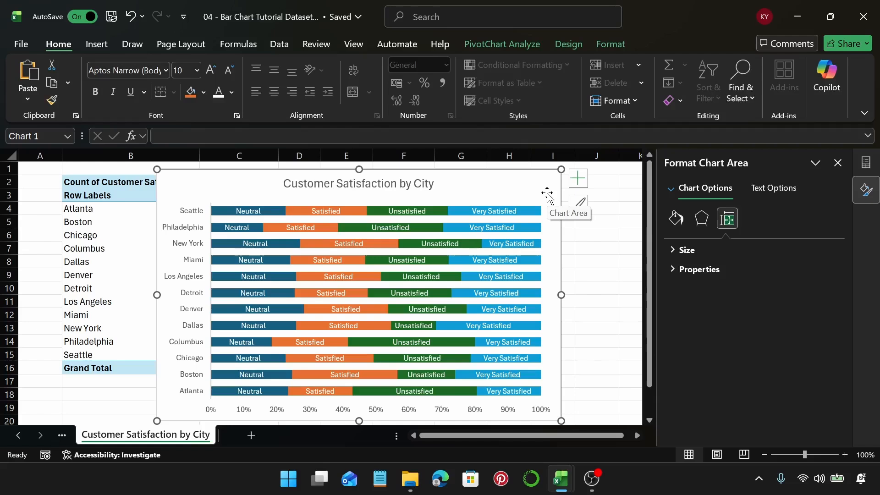
Step: Add a new worksheet and insert a PivotTable based on Table1 at cell B2
{"action": "left_click", "coordinate": [248, 434]}
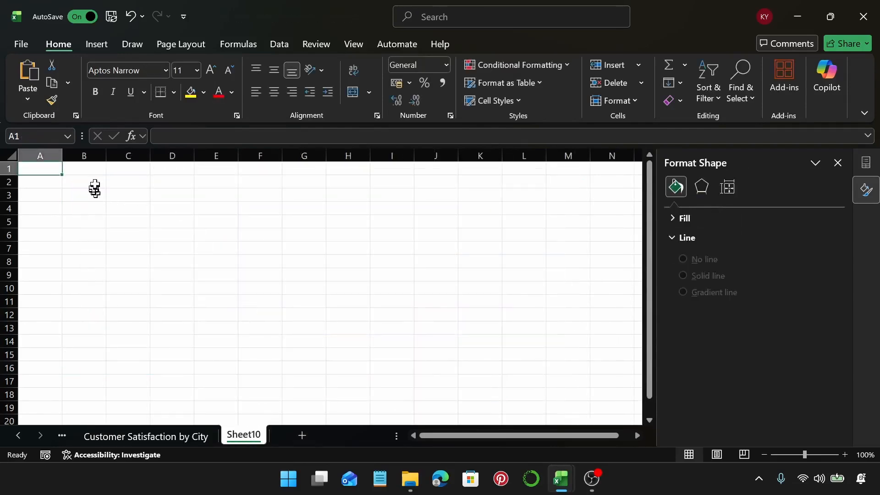
{"action": "left_click", "coordinate": [94, 182]}
{"action": "left_click", "coordinate": [92, 46]}
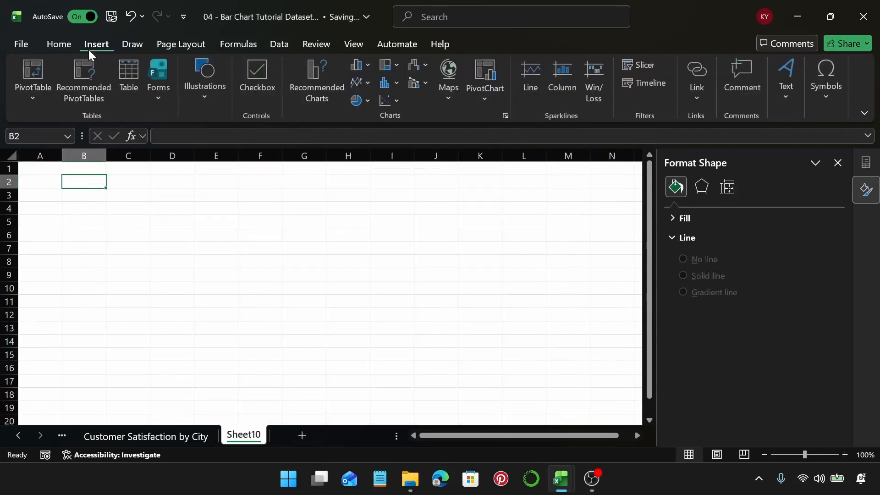
{"action": "left_click", "coordinate": [30, 69]}
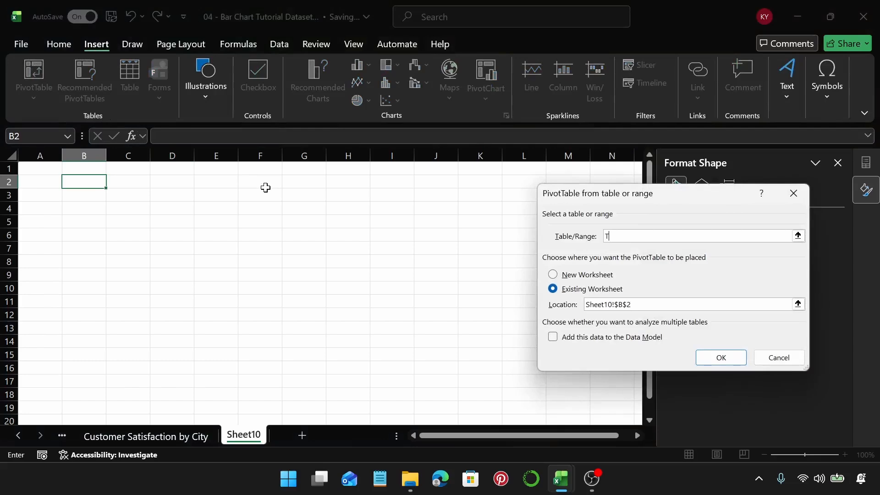
{"action": "type", "text": "Table1"}
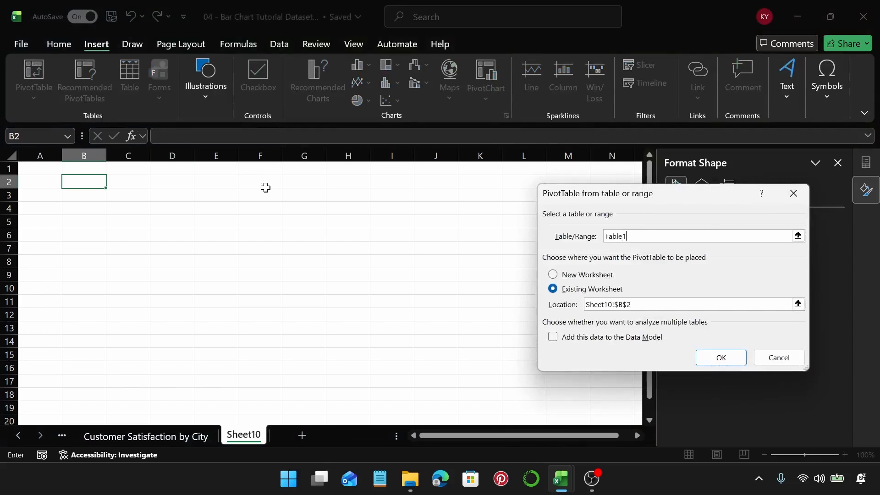
{"action": "key", "text": "Return"}
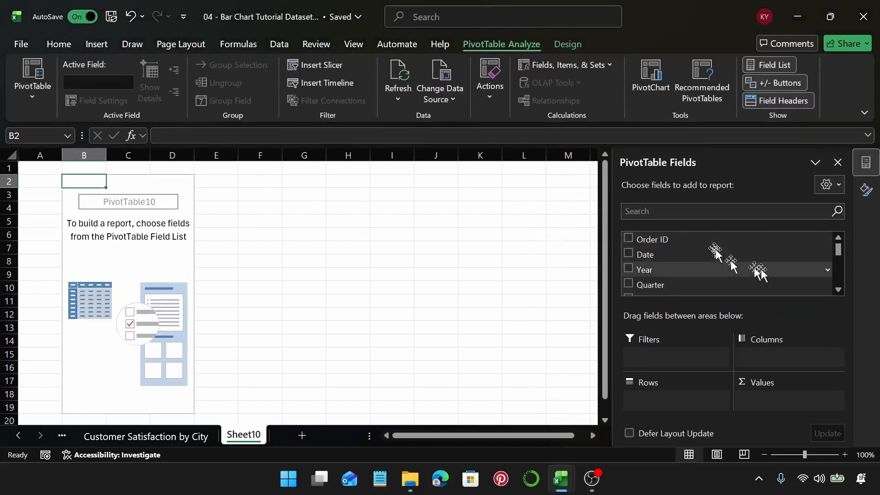
Step: Build the PivotTable with Region as rows, Product Category as columns and the sum of Profit as values
{"action": "scroll", "coordinate": [741, 252], "scroll_direction": "down", "scroll_amount": 3}
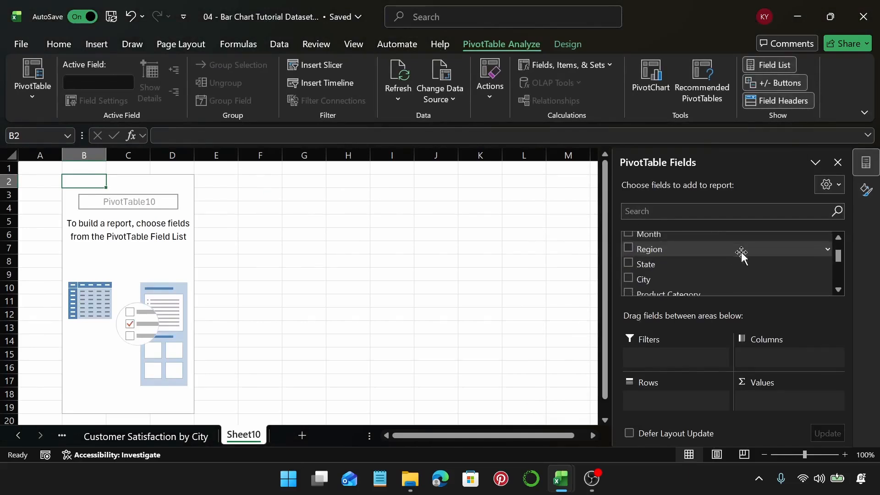
{"action": "scroll", "coordinate": [741, 252], "scroll_direction": "up", "scroll_amount": 1}
{"action": "left_click_drag", "start_coordinate": [741, 252], "coordinate": [675, 404]}
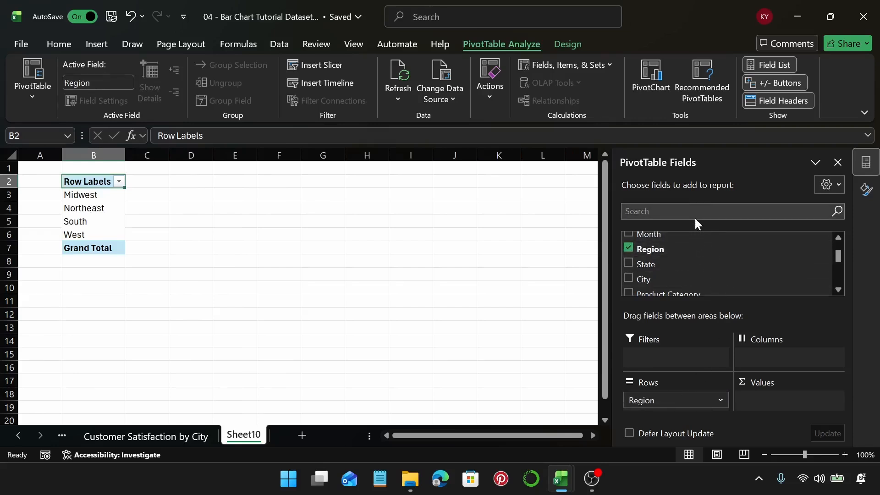
{"action": "scroll", "coordinate": [664, 280], "scroll_direction": "down", "scroll_amount": 1}
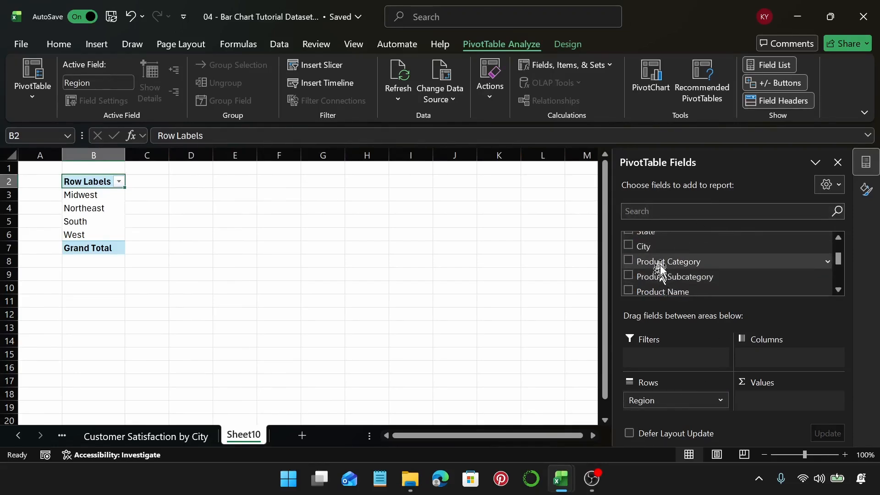
{"action": "left_click_drag", "start_coordinate": [663, 252], "coordinate": [785, 359]}
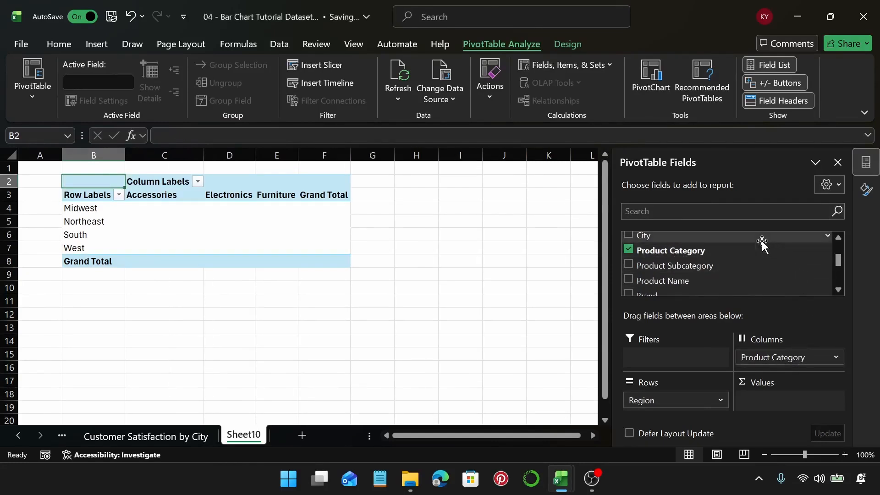
{"action": "scroll", "coordinate": [763, 245], "scroll_direction": "down", "scroll_amount": 2}
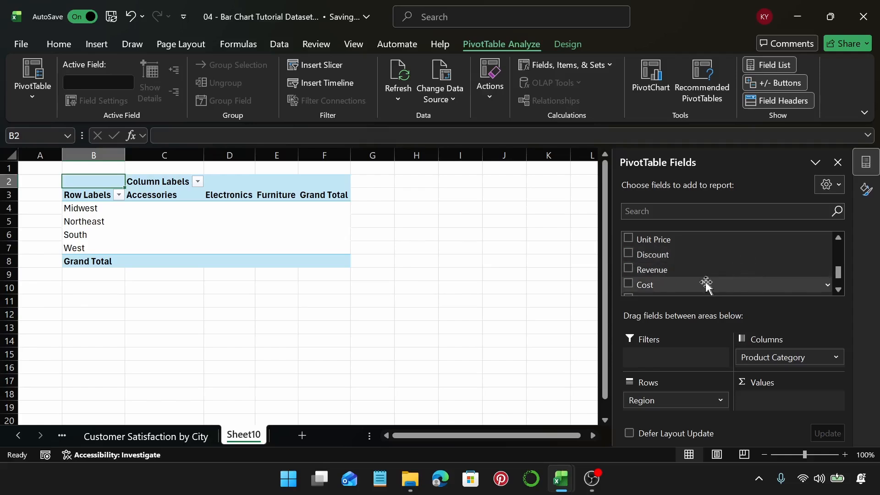
{"action": "scroll", "coordinate": [687, 276], "scroll_direction": "down", "scroll_amount": 3}
{"action": "left_click_drag", "start_coordinate": [701, 258], "coordinate": [785, 391]}
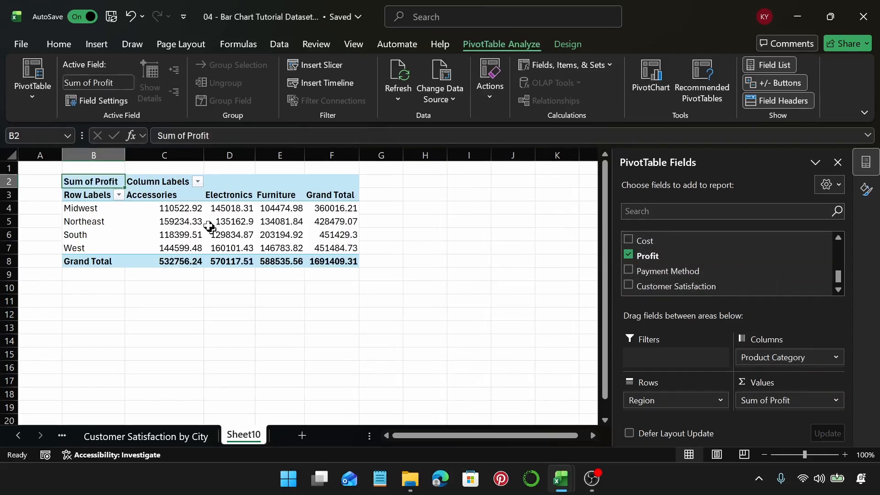
Step: Format the profit values in C4:F8 of the PivotTable as Accounting in US dollars
{"action": "left_click", "coordinate": [196, 212]}
{"action": "key", "text": "ctrl+shift+Right"}
{"action": "key", "text": "ctrl+shift+Down"}
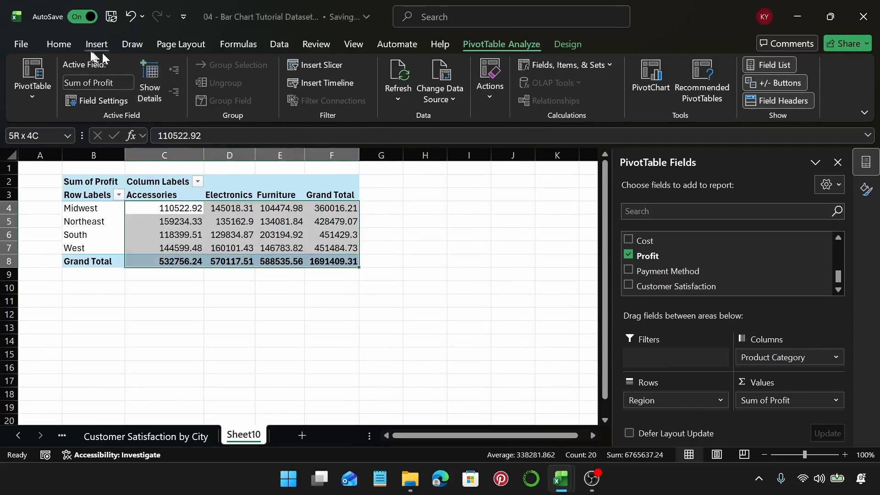
{"action": "left_click", "coordinate": [59, 44]}
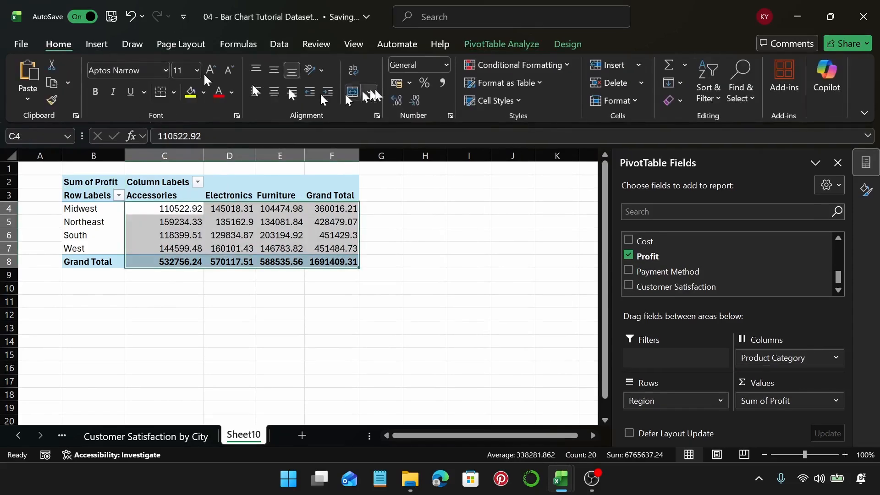
{"action": "left_click", "coordinate": [409, 83]}
{"action": "left_click", "coordinate": [429, 92]}
{"action": "left_click", "coordinate": [220, 250]}
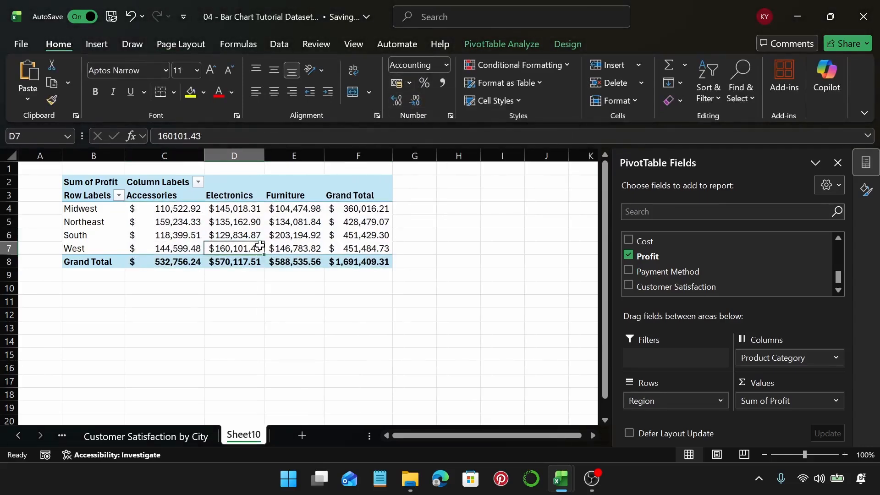
Step: Insert a 3-D Clustered Bar chart based on the profit PivotTable
{"action": "left_click", "coordinate": [92, 43]}
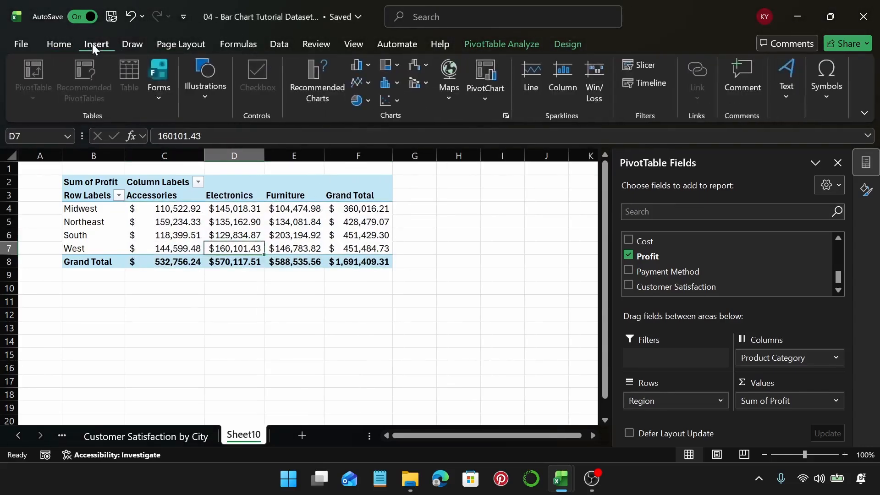
{"action": "left_click", "coordinate": [298, 68]}
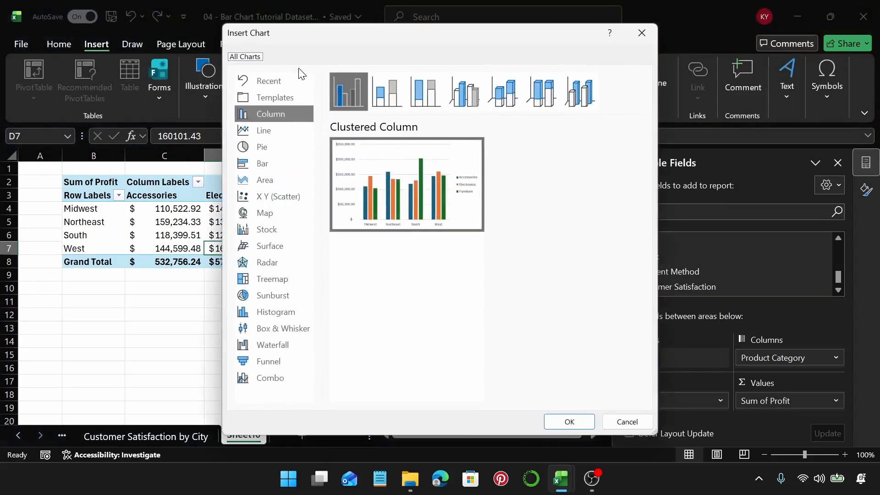
{"action": "left_click", "coordinate": [298, 163]}
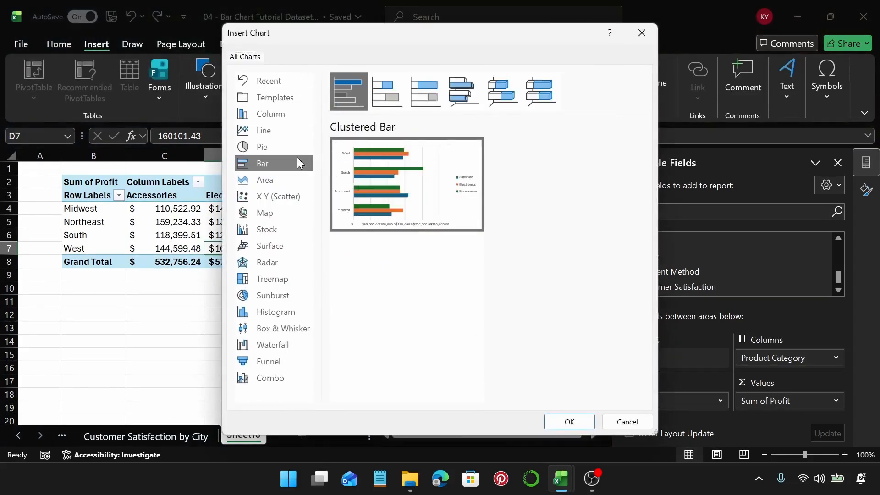
{"action": "left_click", "coordinate": [465, 95]}
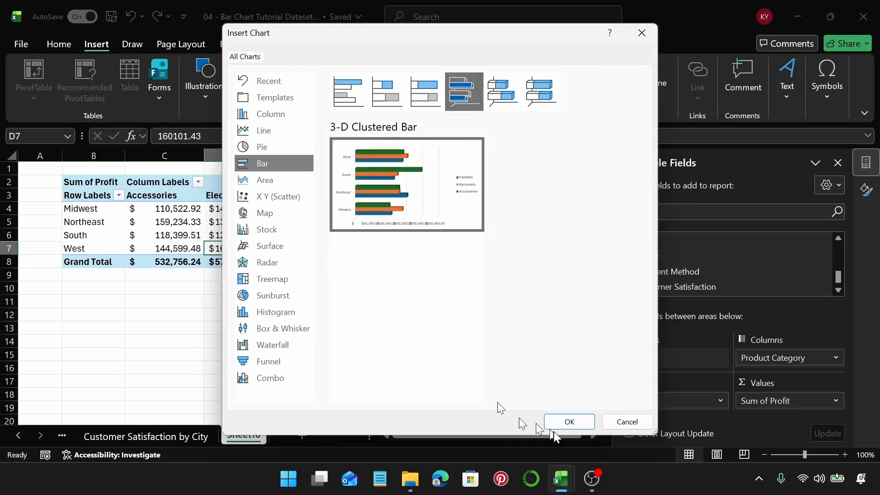
{"action": "left_click", "coordinate": [570, 422]}
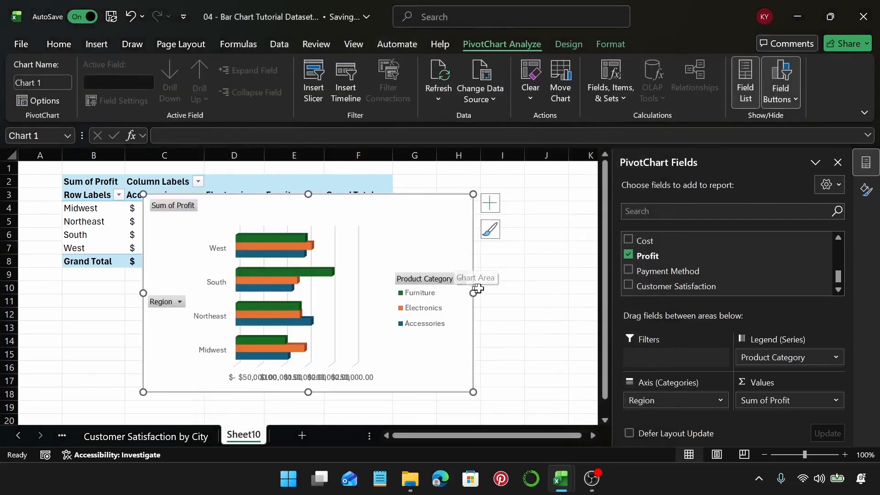
Step: Widen the chart into column J and remove Product Category from its legend series
{"action": "left_click_drag", "start_coordinate": [474, 293], "coordinate": [534, 294]}
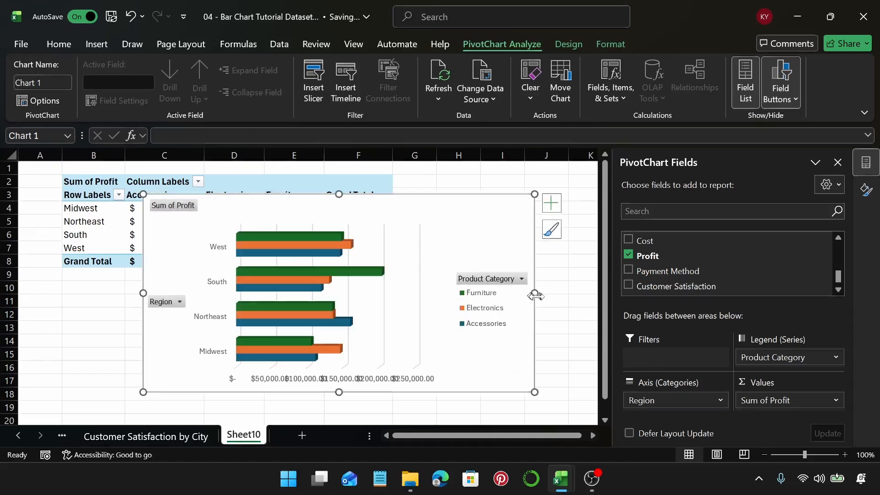
{"action": "left_click_drag", "start_coordinate": [769, 356], "coordinate": [566, 223]}
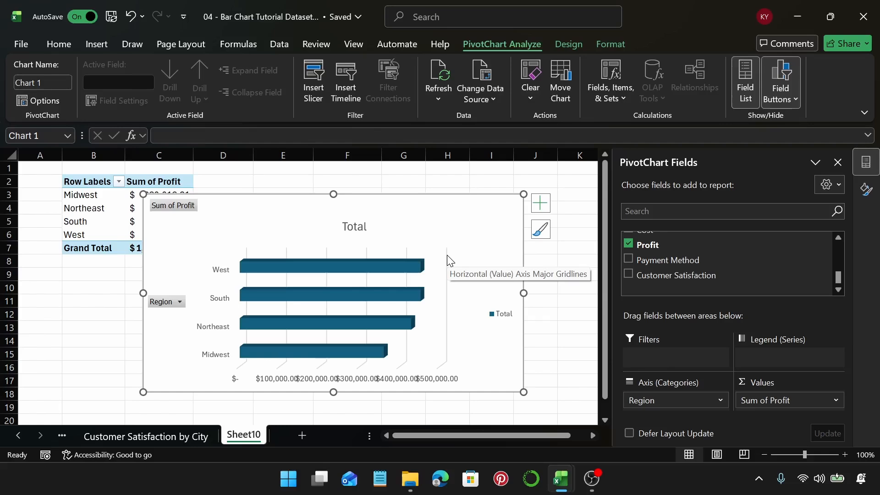
Step: Delete the Total legend from the chart and hide all of its field buttons
{"action": "left_click", "coordinate": [501, 316]}
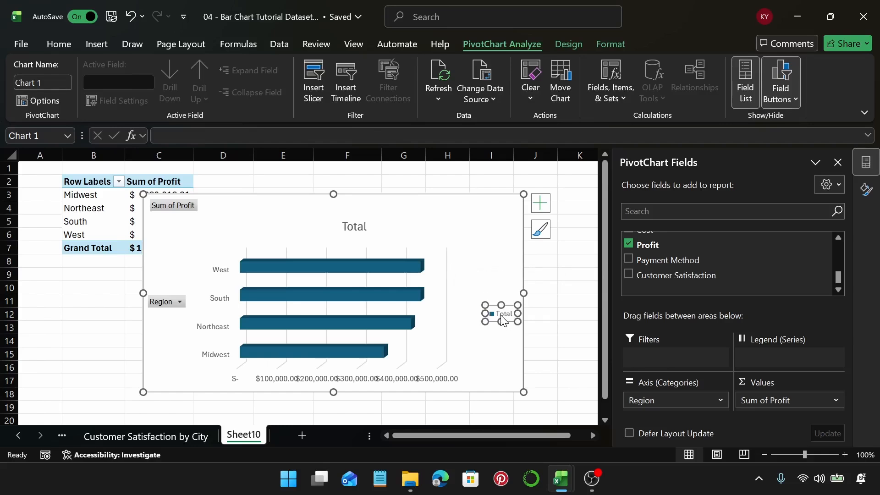
{"action": "key", "text": "Delete"}
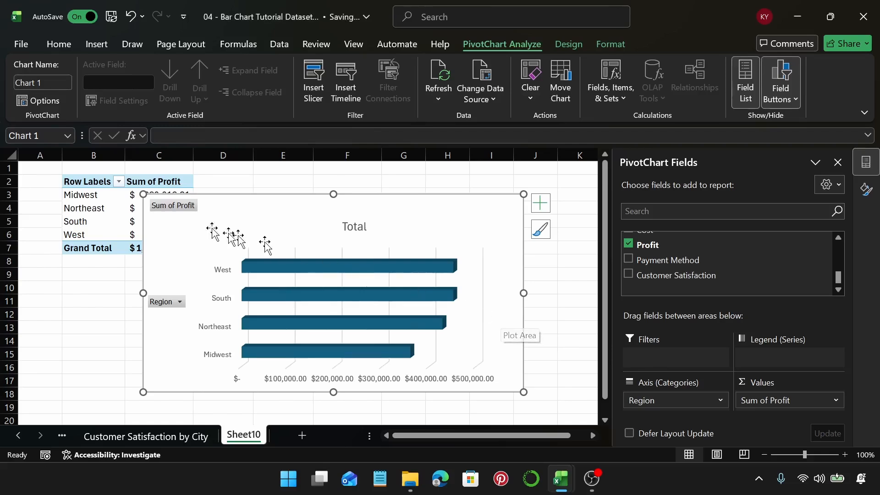
{"action": "right_click", "coordinate": [189, 209]}
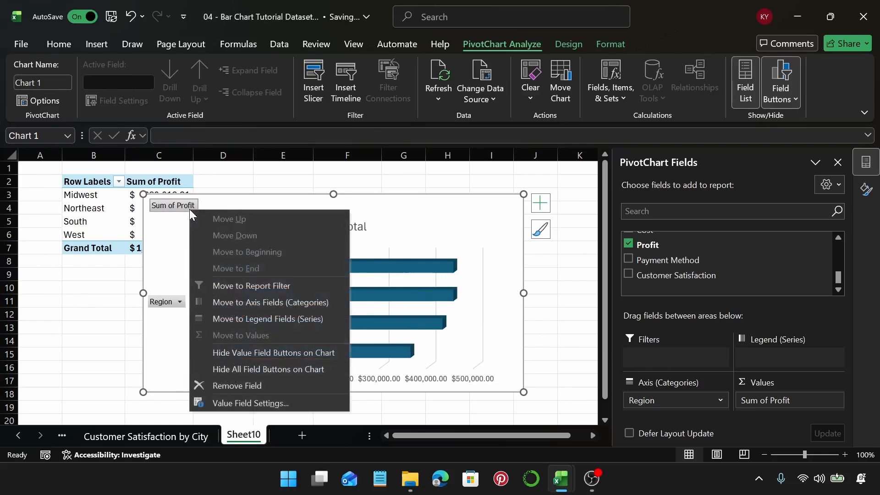
{"action": "left_click", "coordinate": [257, 369]}
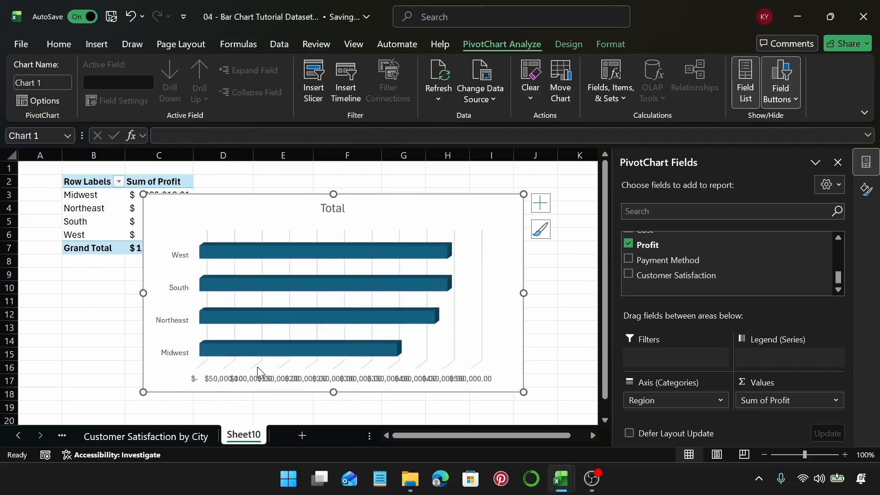
Step: Title the chart "Profit by Region", then nudge it up toward row 2 and widen it into column J
{"action": "left_click", "coordinate": [338, 207]}
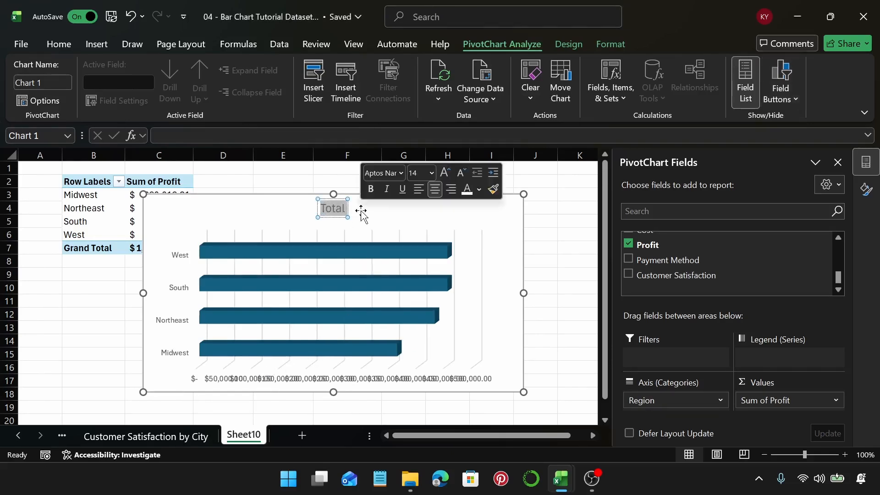
{"action": "type", "text": "Profit"}
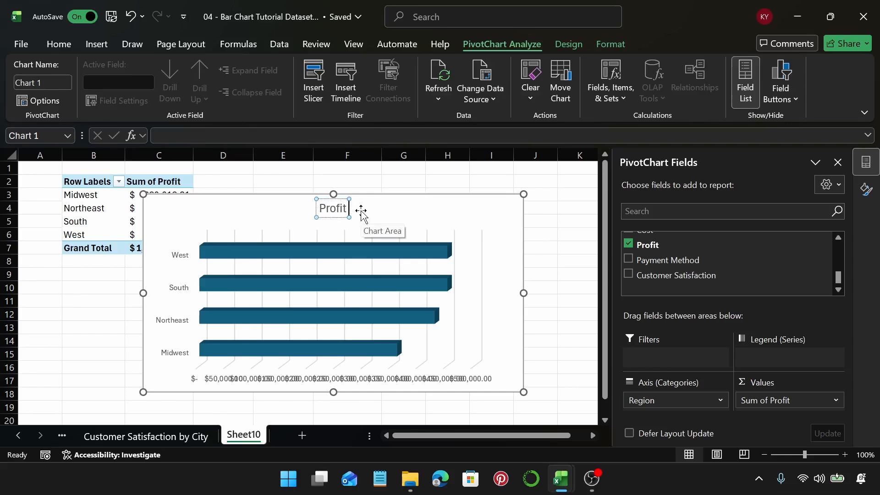
{"action": "type", "text": " by Region"}
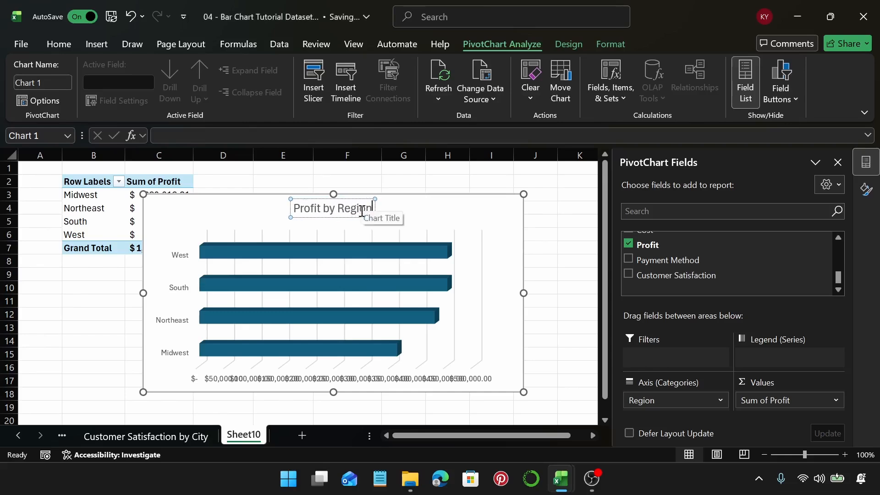
{"action": "left_click", "coordinate": [417, 213]}
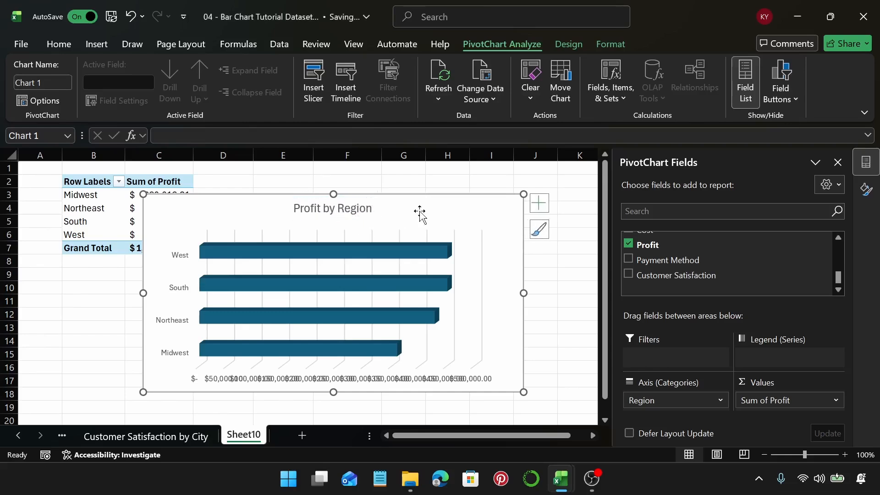
{"action": "left_click_drag", "start_coordinate": [470, 215], "coordinate": [462, 209]}
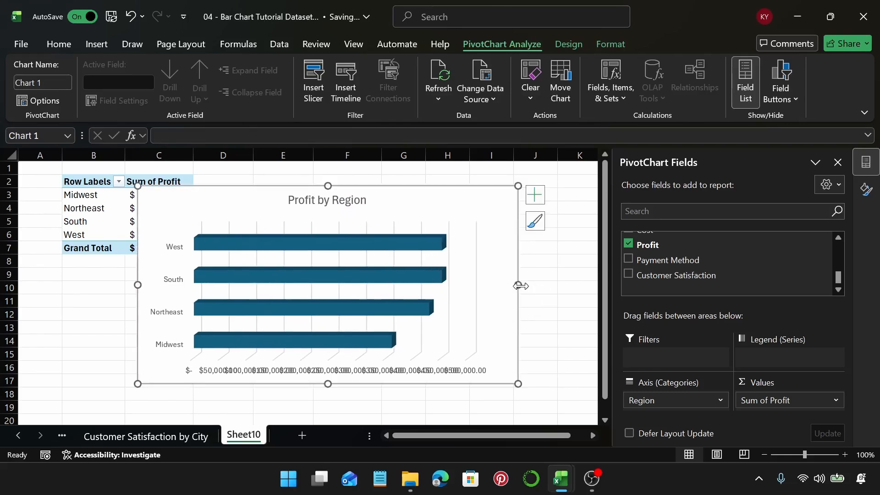
{"action": "left_click_drag", "start_coordinate": [518, 285], "coordinate": [536, 285]}
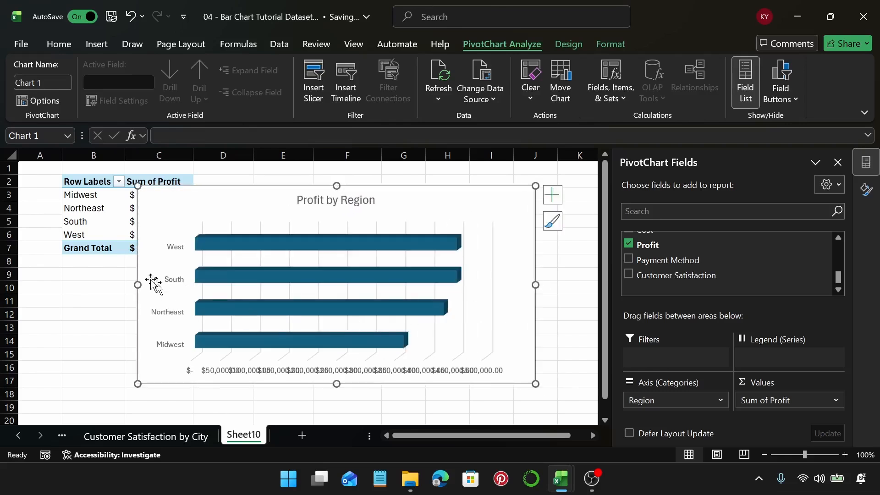
Step: Set the number format of the chart's horizontal value axis to 0 decimal places
{"action": "left_click", "coordinate": [245, 367]}
{"action": "left_click", "coordinate": [866, 188]}
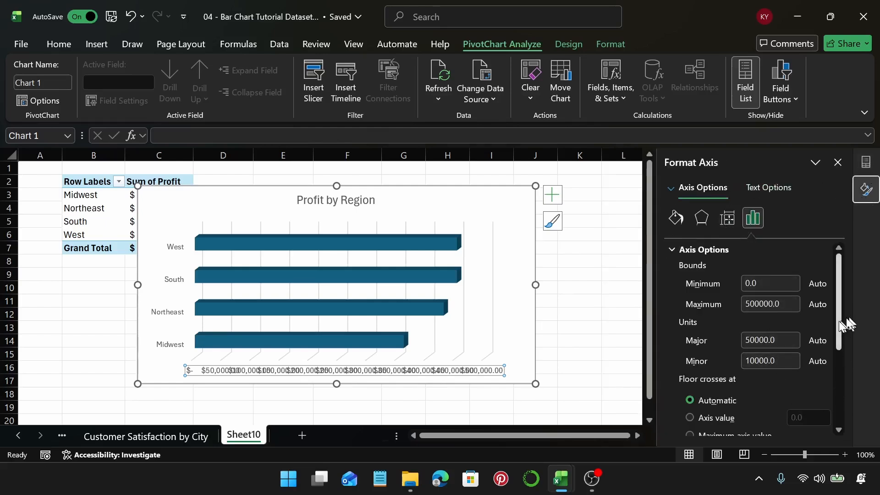
{"action": "left_click", "coordinate": [709, 254]}
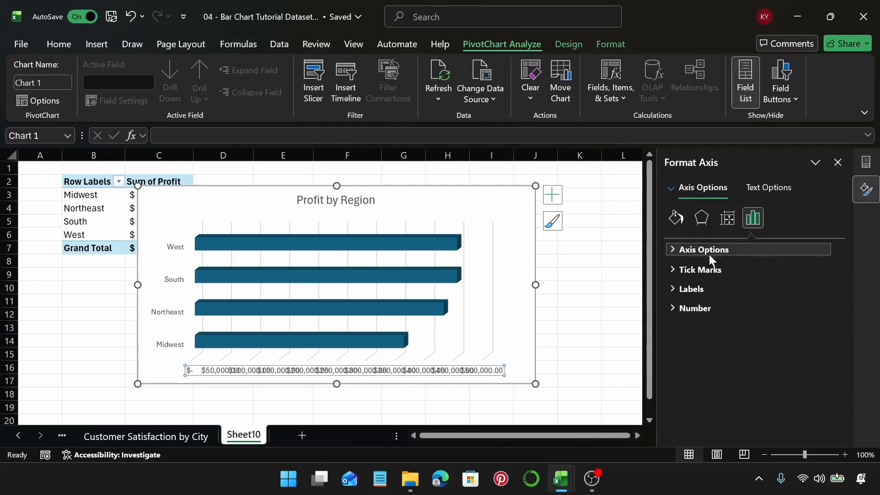
{"action": "left_click", "coordinate": [707, 306]}
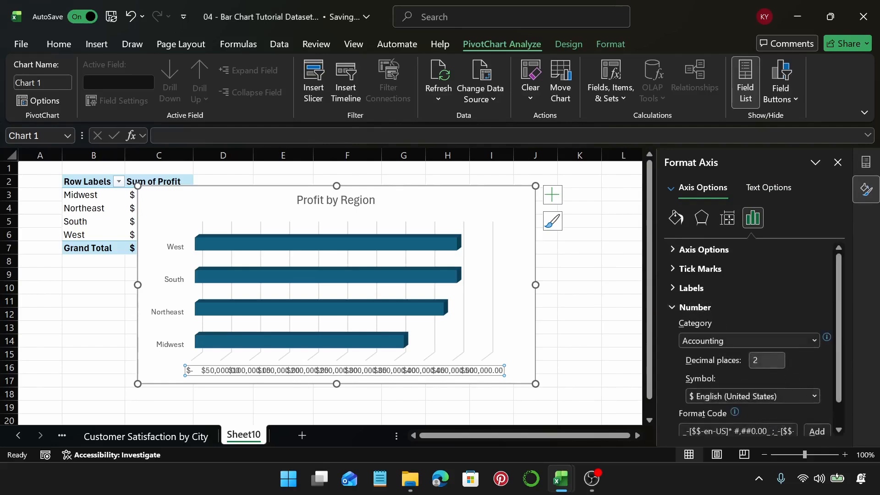
{"action": "type", "text": "0"}
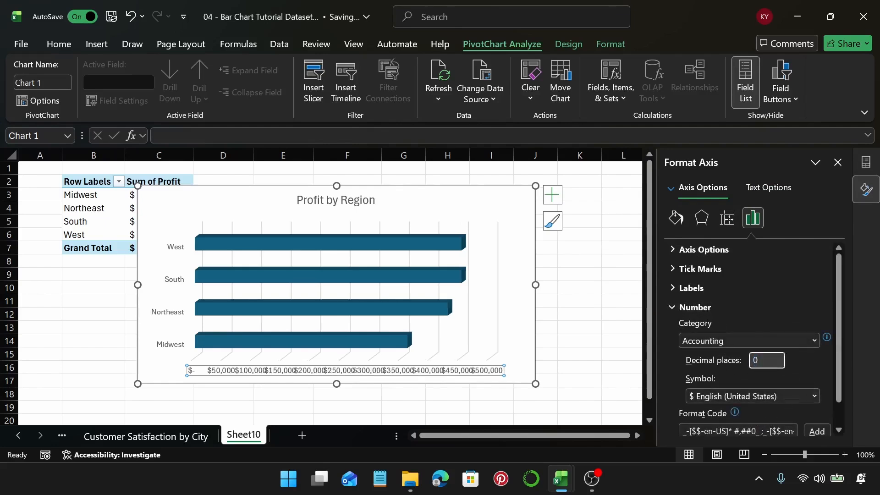
Step: Enlarge the Profit by Region chart to span columns B to K and extend its lower edge into row 18
{"action": "left_click_drag", "start_coordinate": [535, 285], "coordinate": [573, 292]}
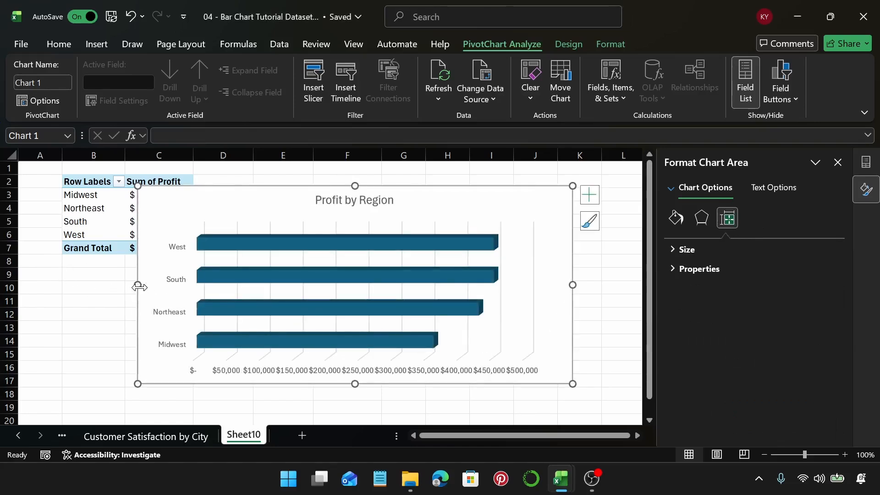
{"action": "left_click_drag", "start_coordinate": [138, 285], "coordinate": [104, 287]}
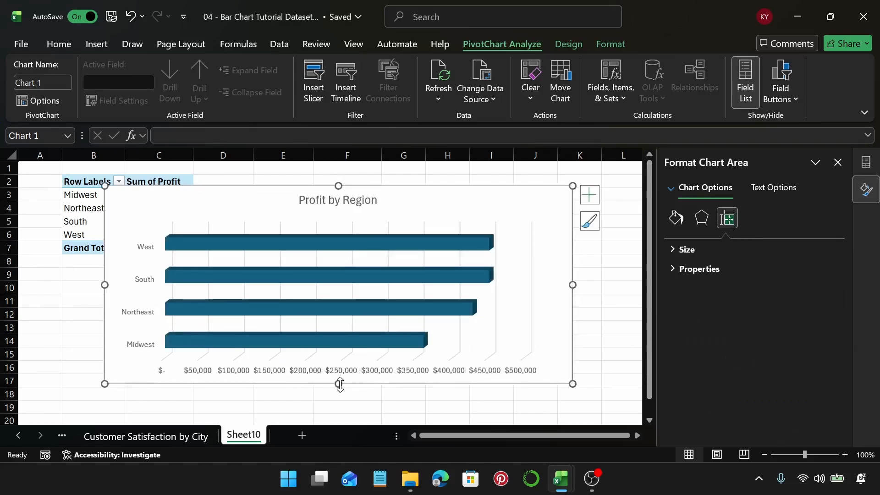
{"action": "left_click_drag", "start_coordinate": [338, 383], "coordinate": [342, 395]}
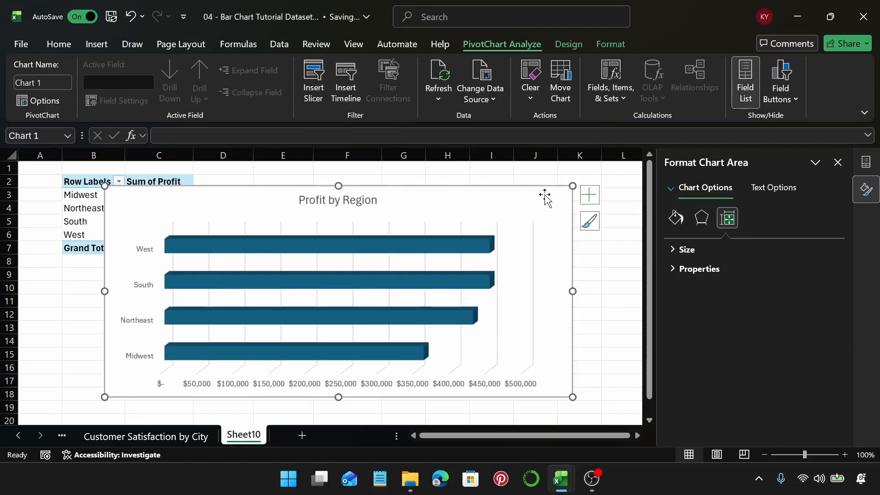
{"action": "left_click", "coordinate": [569, 45]}
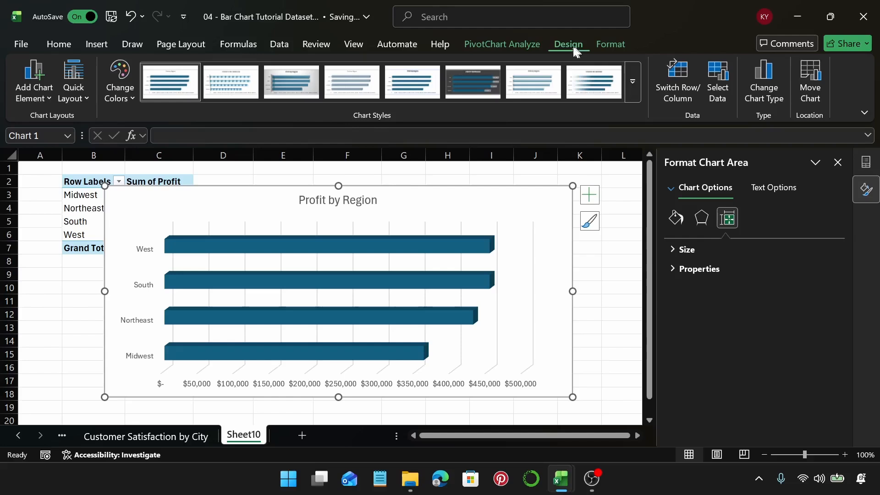
{"action": "left_click", "coordinate": [633, 82]}
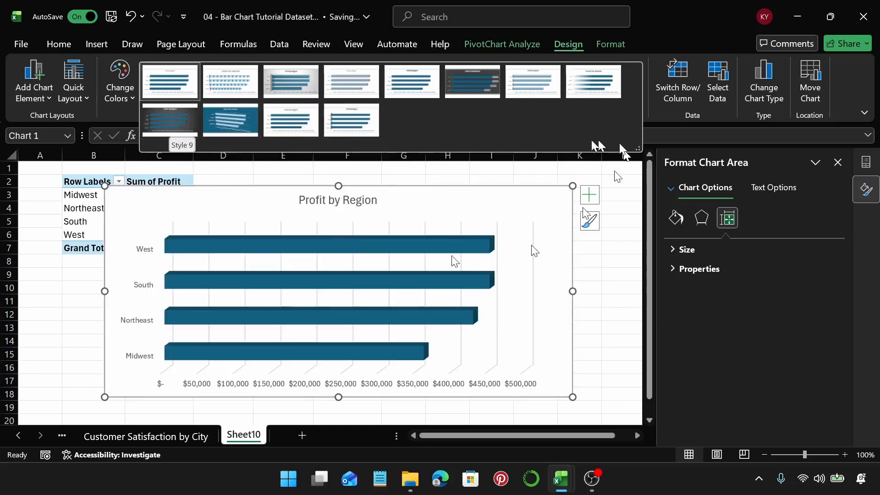
{"action": "left_click", "coordinate": [609, 247]}
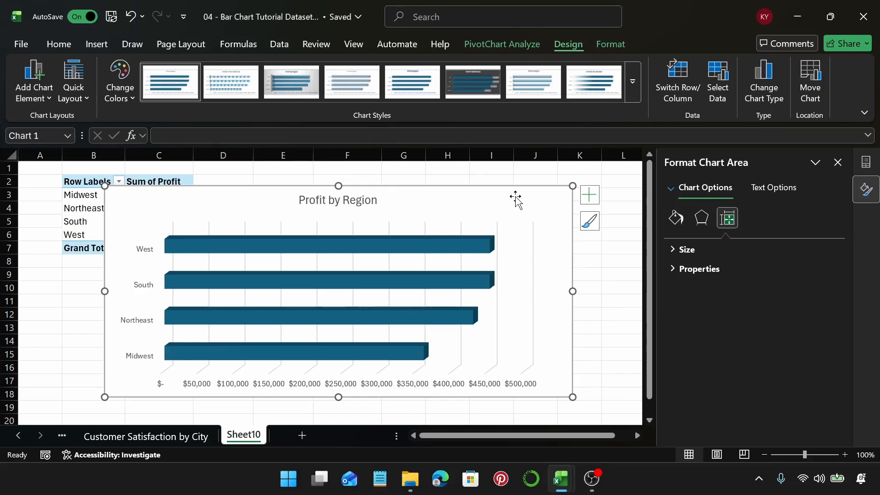
Step: Rename the Sheet10 worksheet as "Profit by Region"
{"action": "double_click", "coordinate": [258, 435]}
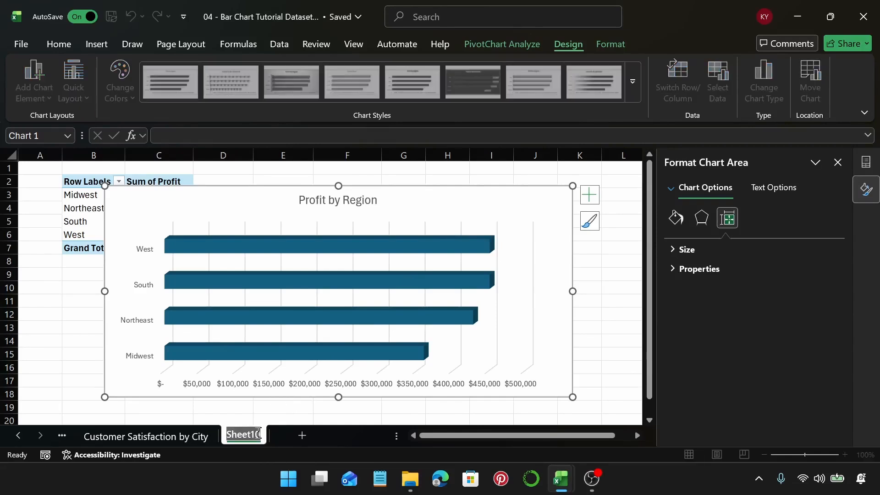
{"action": "type", "text": "Profit"}
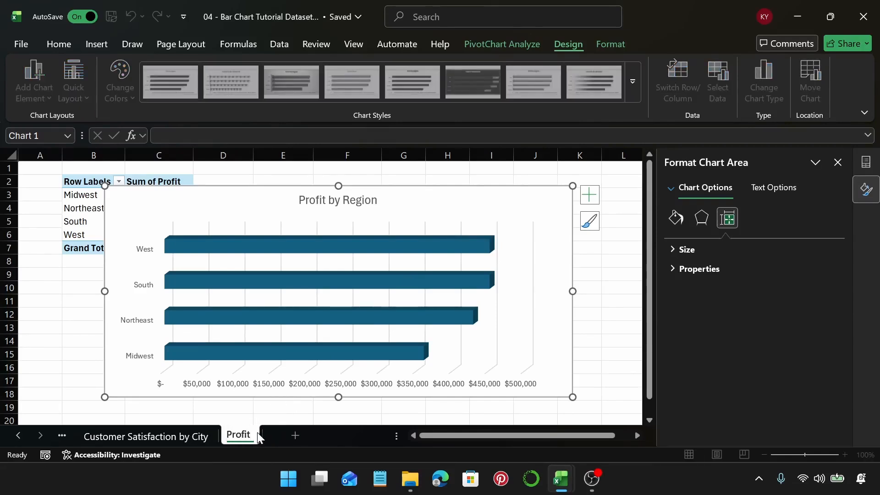
{"action": "type", "text": " by"}
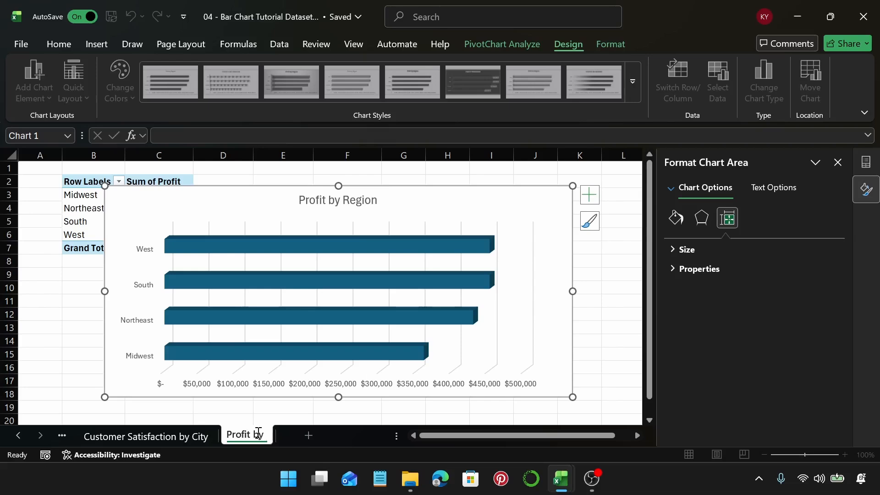
{"action": "type", "text": " Region"}
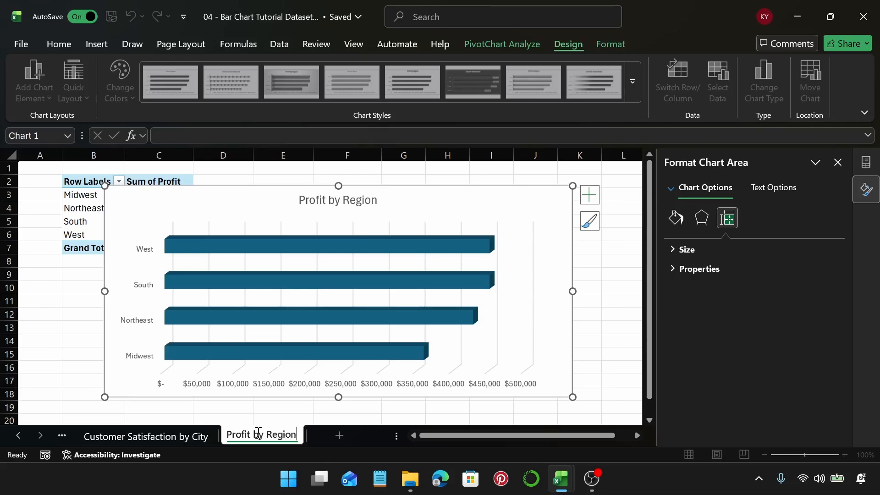
{"action": "key", "text": "Return"}
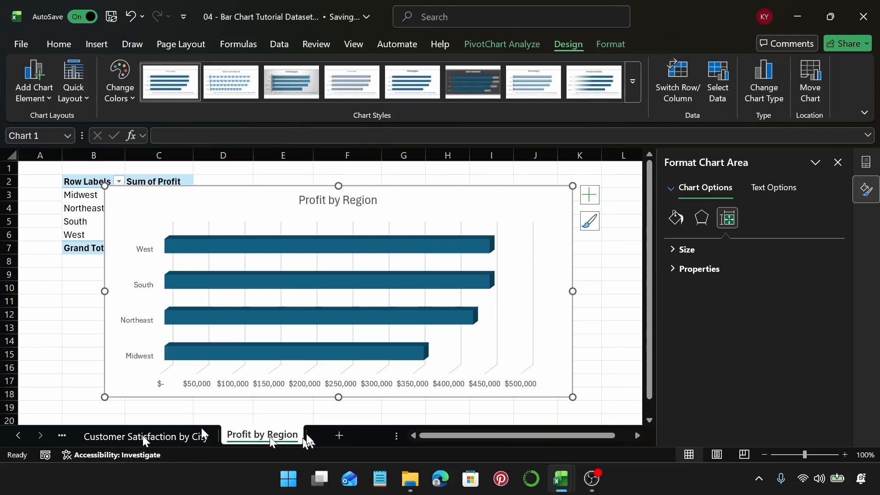
Step: Add a new worksheet and insert a PivotTable based on Table1 at cell B2
{"action": "left_click", "coordinate": [339, 435]}
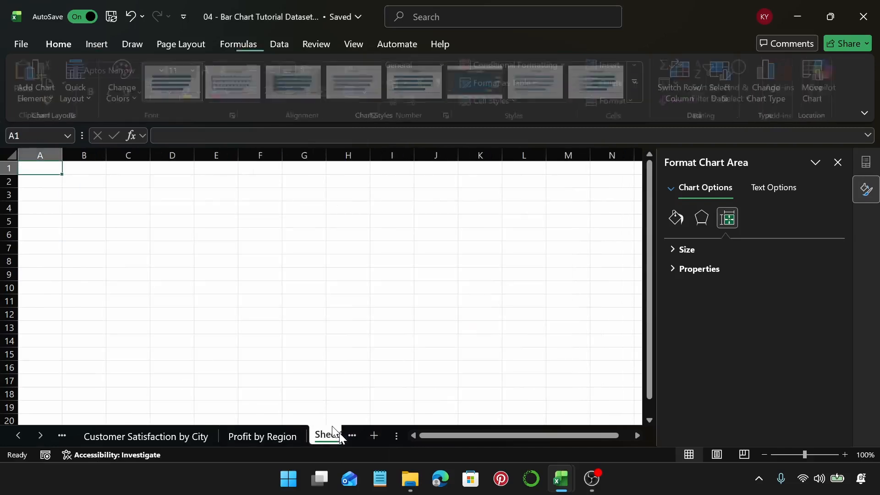
{"action": "left_click", "coordinate": [76, 181]}
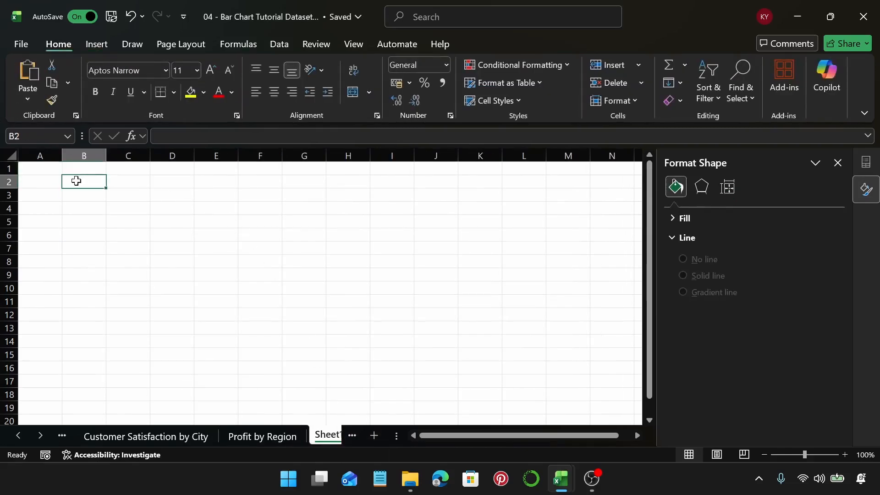
{"action": "left_click", "coordinate": [110, 46]}
{"action": "left_click", "coordinate": [51, 74]}
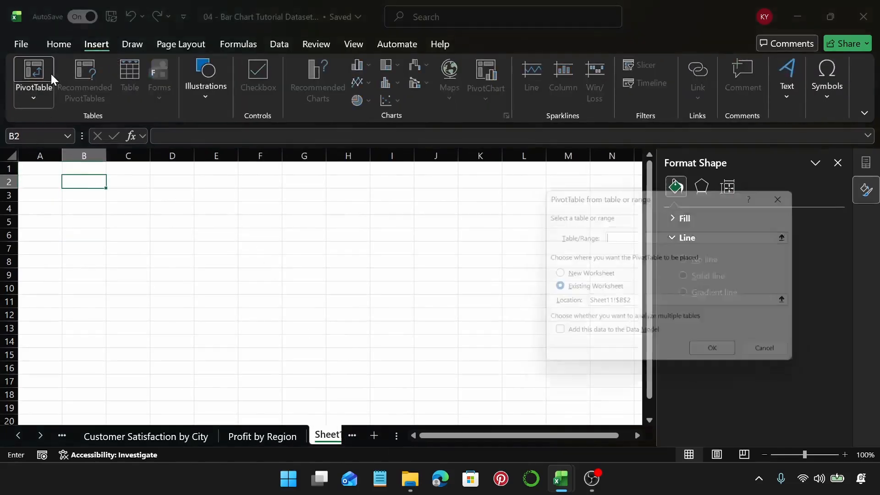
{"action": "type", "text": "Table1"}
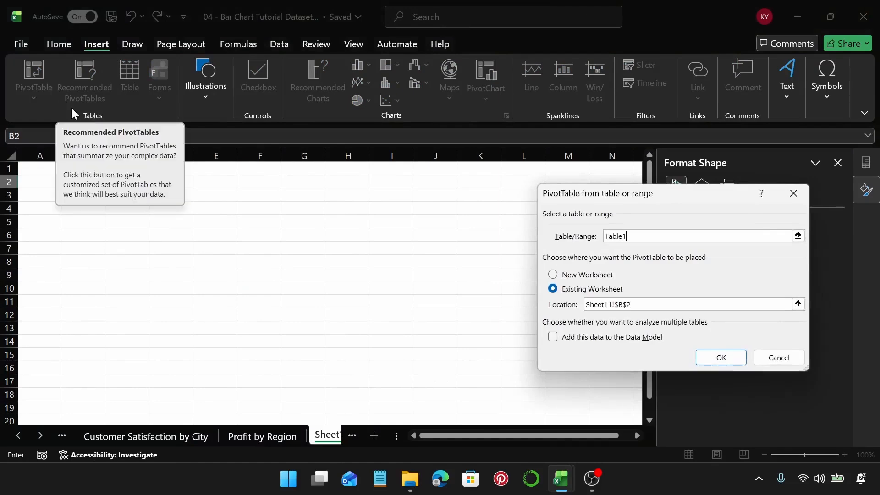
{"action": "key", "text": "Return"}
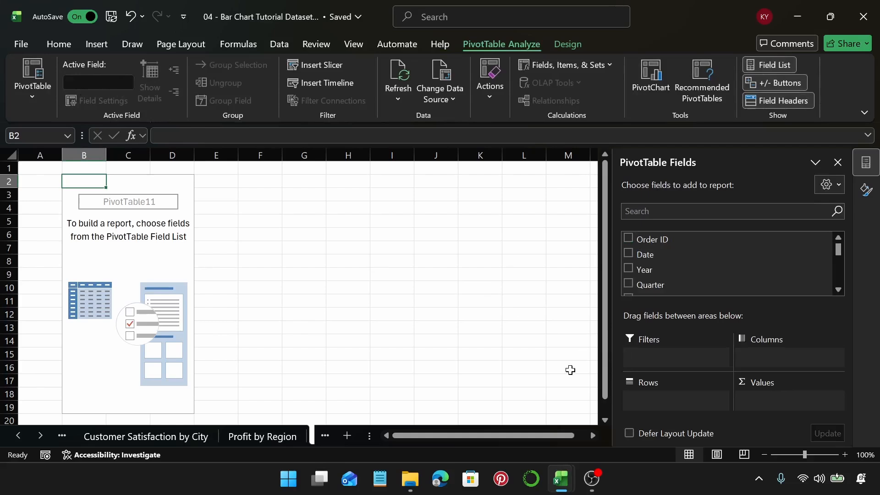
Step: Add the City field to the PivotTable's rows and Units Sold to its values
{"action": "scroll", "coordinate": [725, 265], "scroll_direction": "down", "scroll_amount": 1}
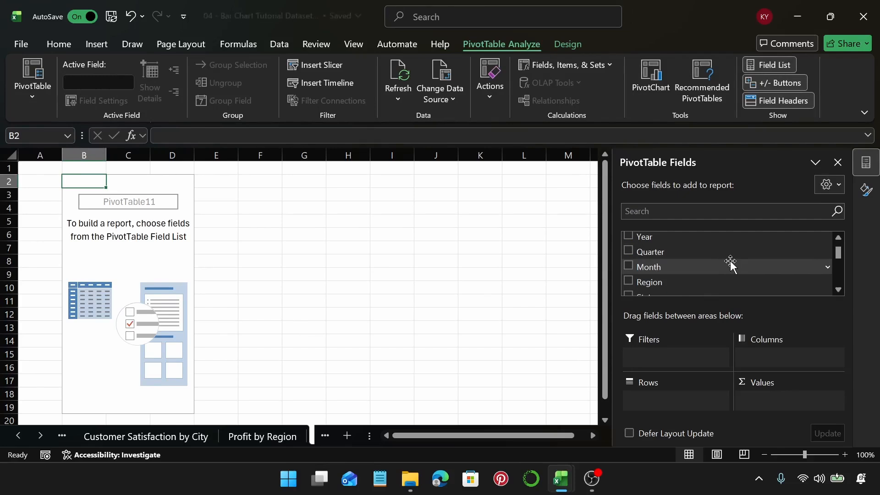
{"action": "scroll", "coordinate": [731, 265], "scroll_direction": "down", "scroll_amount": 1}
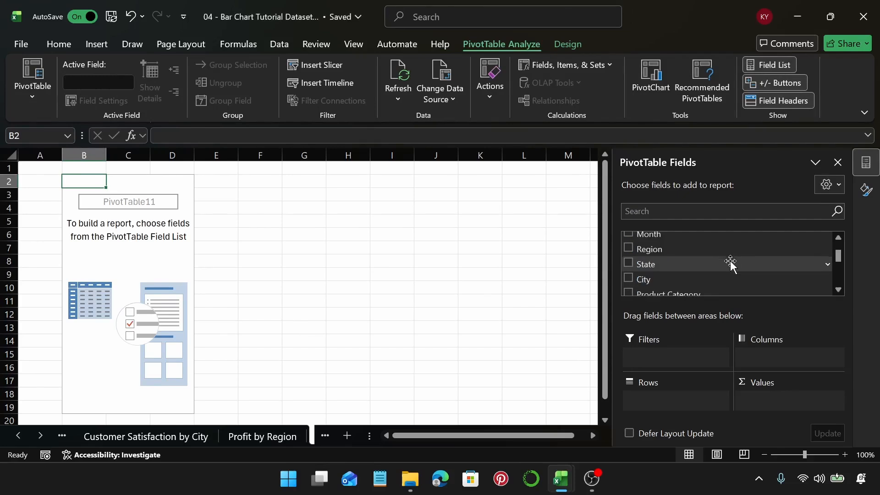
{"action": "scroll", "coordinate": [731, 260], "scroll_direction": "down", "scroll_amount": 2}
{"action": "scroll", "coordinate": [730, 260], "scroll_direction": "up", "scroll_amount": 1}
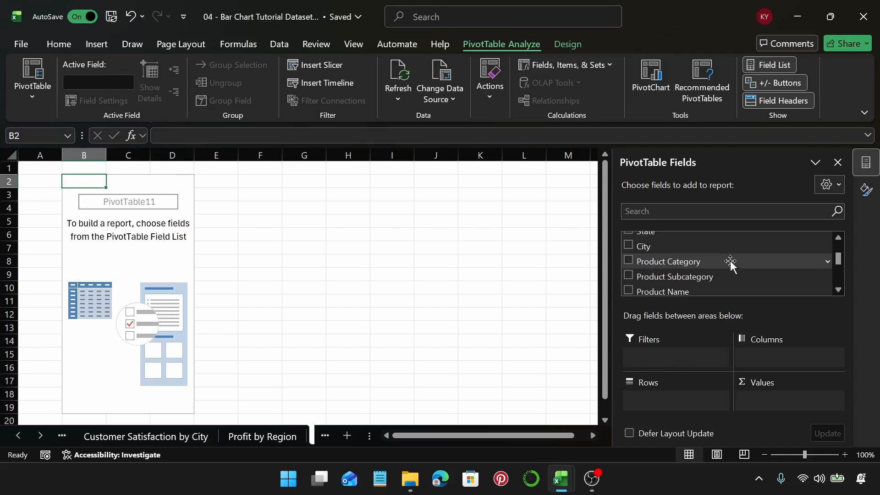
{"action": "scroll", "coordinate": [730, 260], "scroll_direction": "up", "scroll_amount": 1}
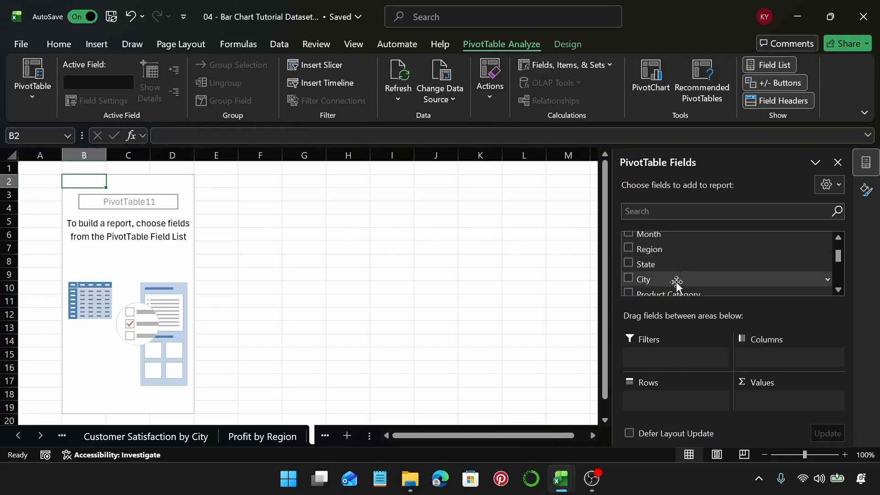
{"action": "left_click_drag", "start_coordinate": [680, 281], "coordinate": [681, 396]}
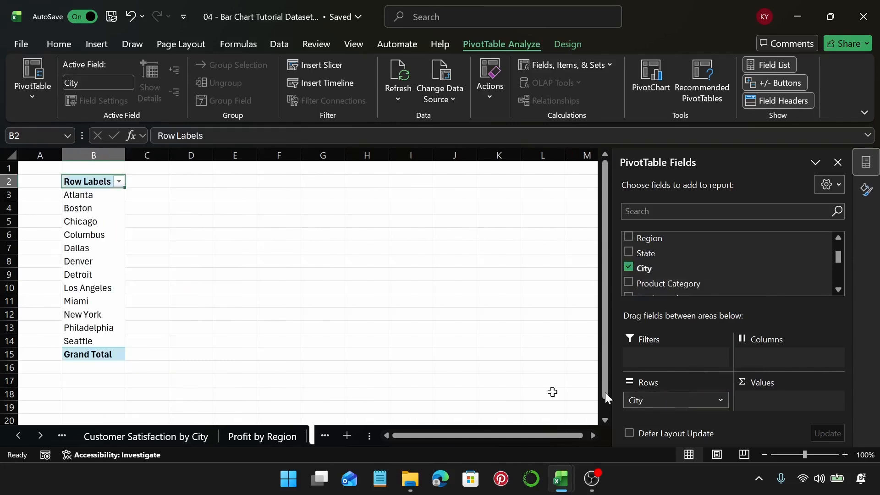
{"action": "scroll", "coordinate": [753, 261], "scroll_direction": "down", "scroll_amount": 3}
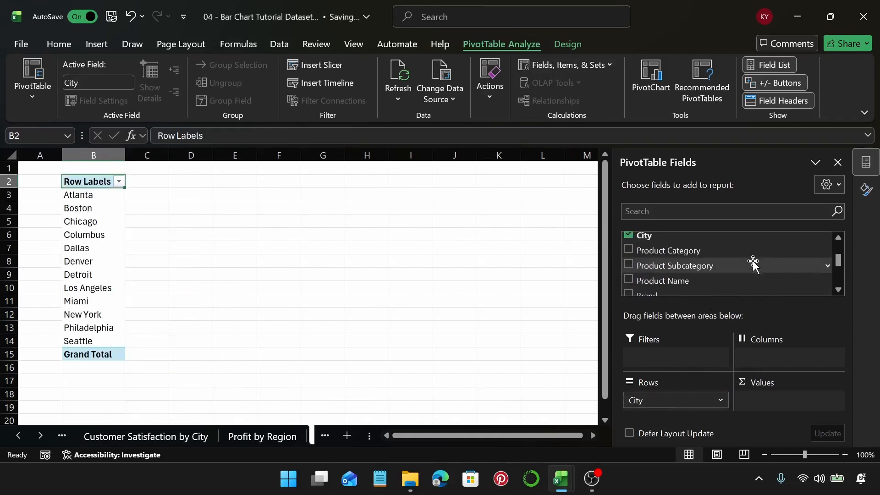
{"action": "scroll", "coordinate": [753, 261], "scroll_direction": "down", "scroll_amount": 2}
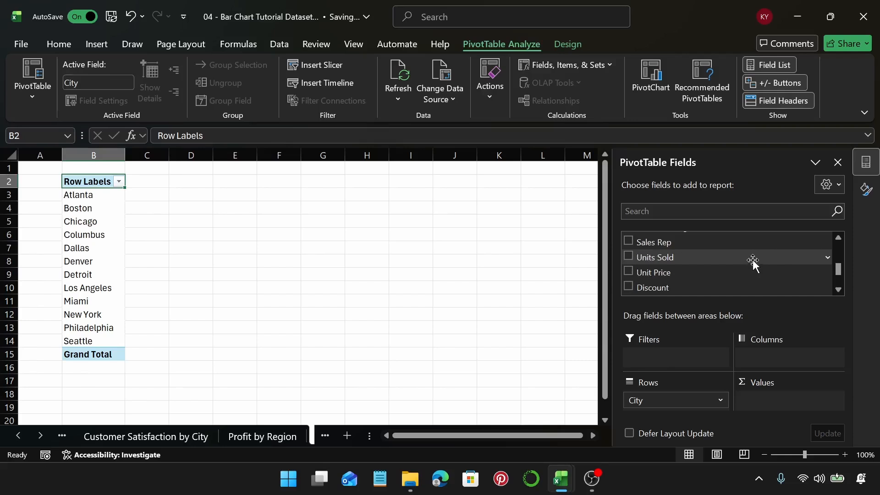
{"action": "left_click_drag", "start_coordinate": [656, 259], "coordinate": [780, 393]}
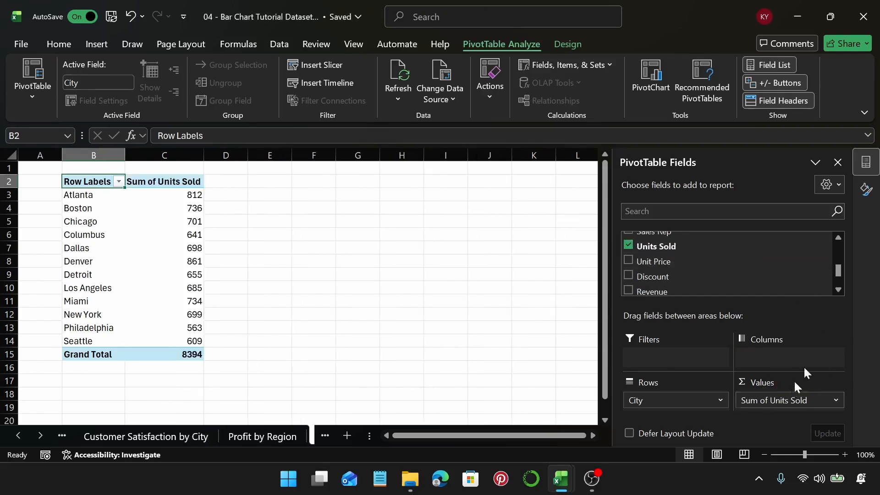
Step: Sort the PivotTable's Units Sold values from smallest to largest
{"action": "left_click", "coordinate": [177, 196]}
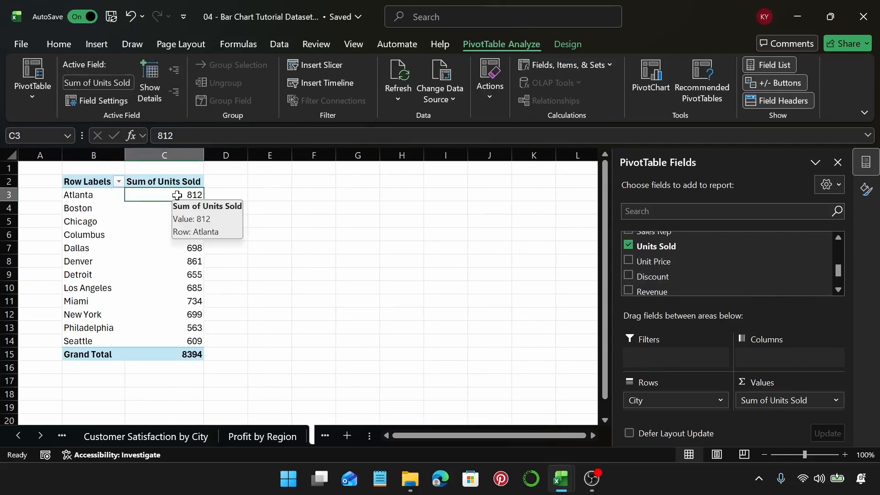
{"action": "right_click", "coordinate": [177, 195]}
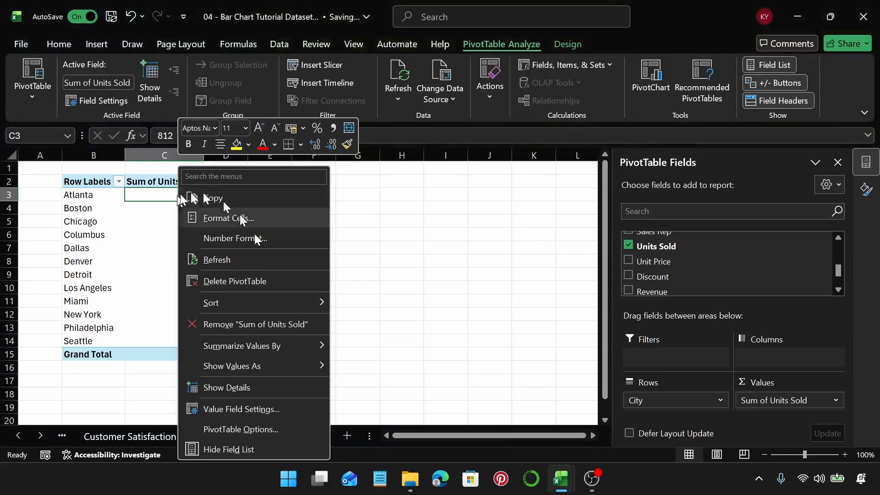
{"action": "mouse_move", "coordinate": [271, 303]}
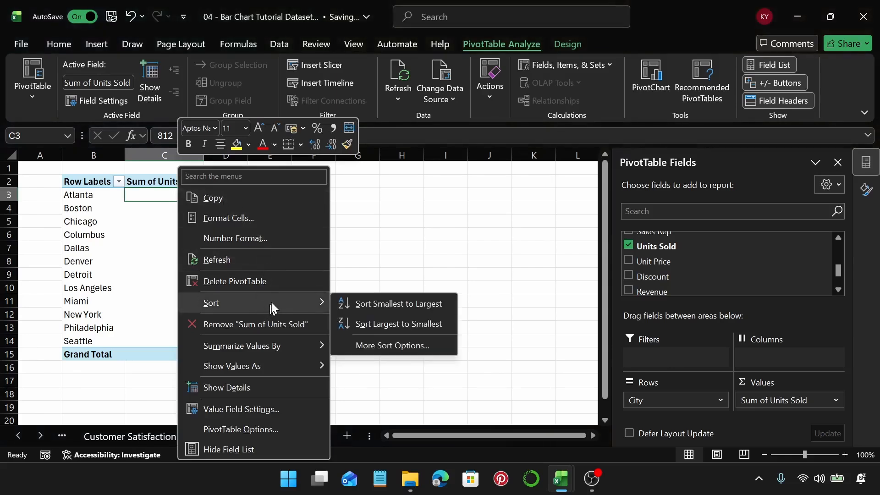
{"action": "left_click", "coordinate": [375, 309]}
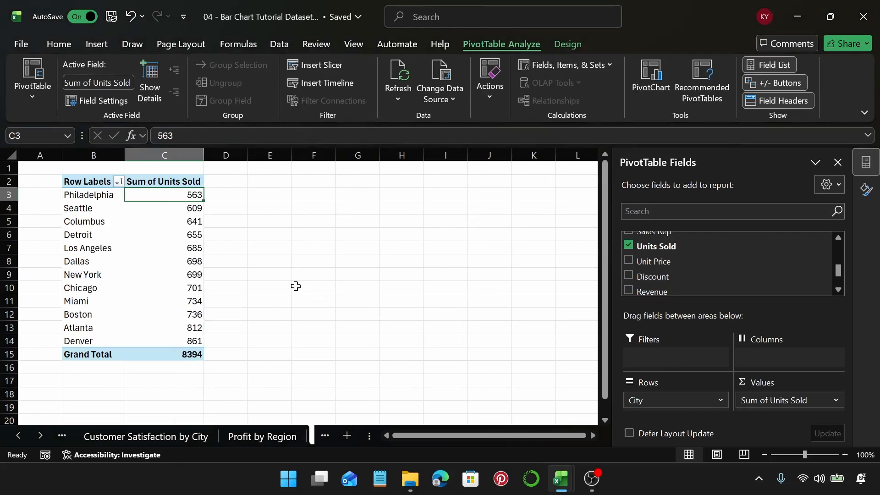
Step: Insert a 3-D Clustered Bar chart from the Units Sold PivotTable
{"action": "left_click", "coordinate": [97, 45]}
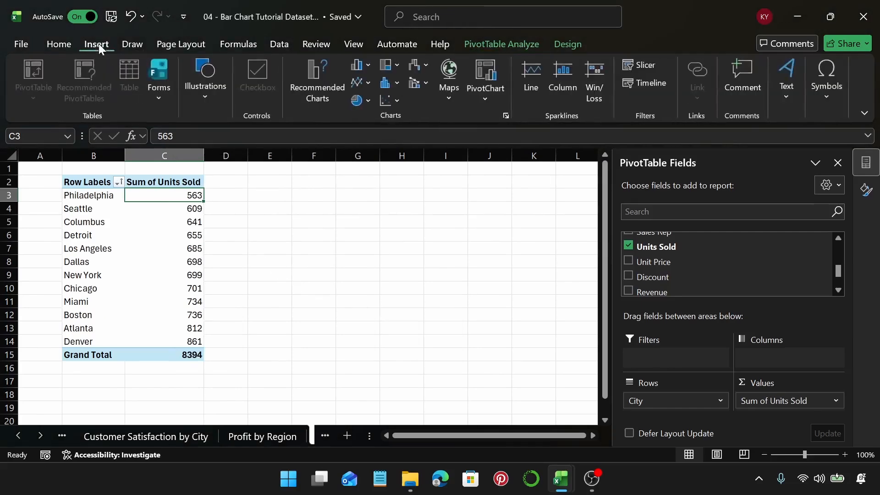
{"action": "left_click", "coordinate": [309, 89]}
{"action": "left_click", "coordinate": [299, 164]}
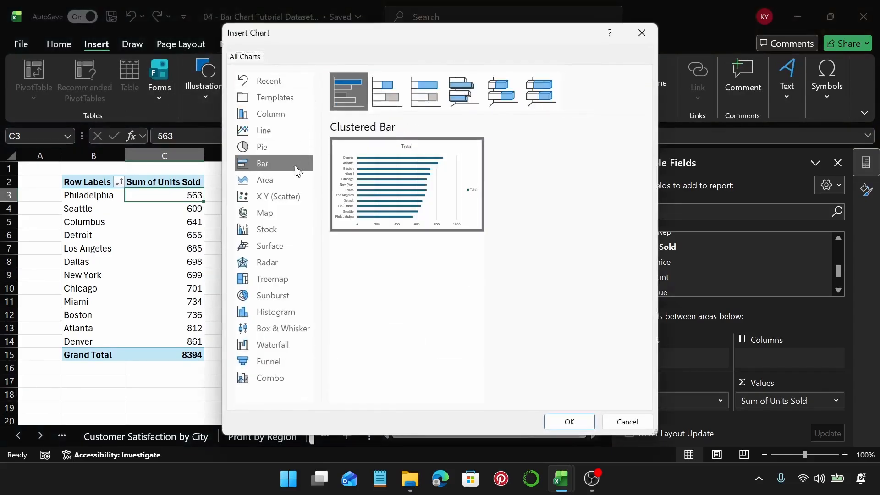
{"action": "left_click", "coordinate": [470, 96]}
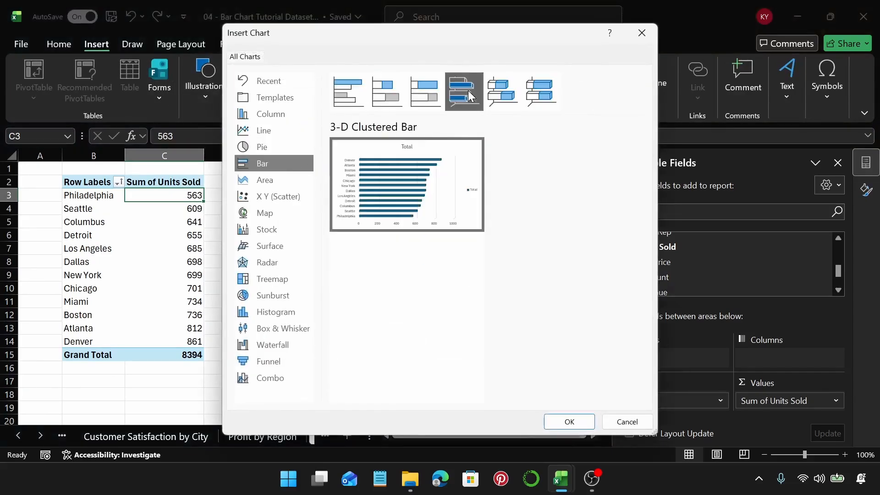
{"action": "left_click", "coordinate": [569, 421]}
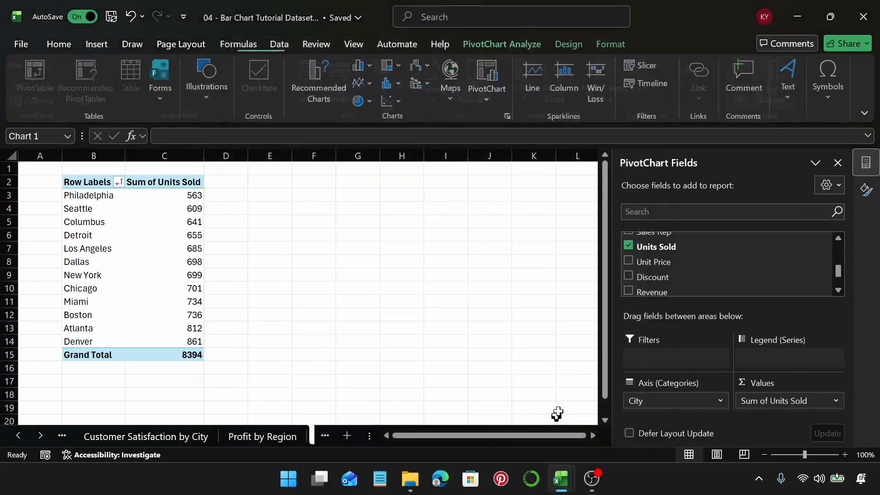
Step: Place the chart beside the PivotTable, widened to span columns D to K, and hide all its field buttons
{"action": "left_click_drag", "start_coordinate": [440, 226], "coordinate": [508, 203]}
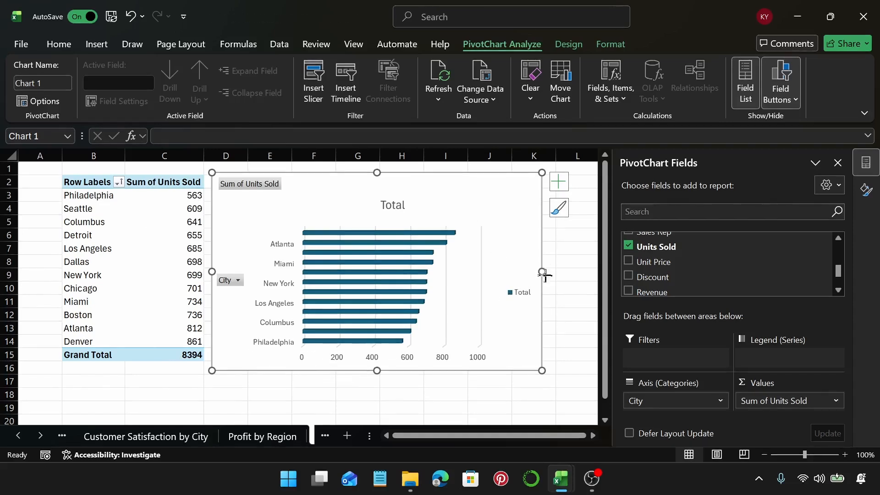
{"action": "left_click_drag", "start_coordinate": [543, 272], "coordinate": [563, 275]}
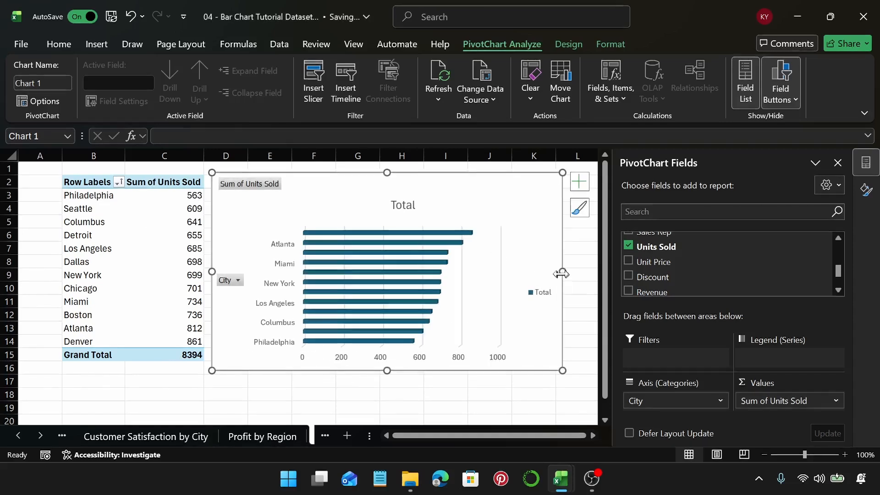
{"action": "right_click", "coordinate": [243, 184]}
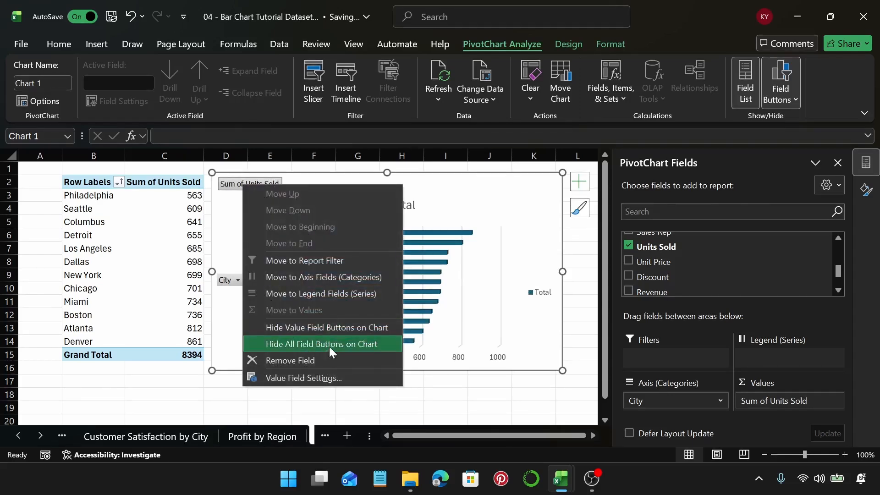
{"action": "left_click", "coordinate": [329, 345]}
Step: Change the chart title to "Units Sold by State"
{"action": "left_click", "coordinate": [387, 187]}
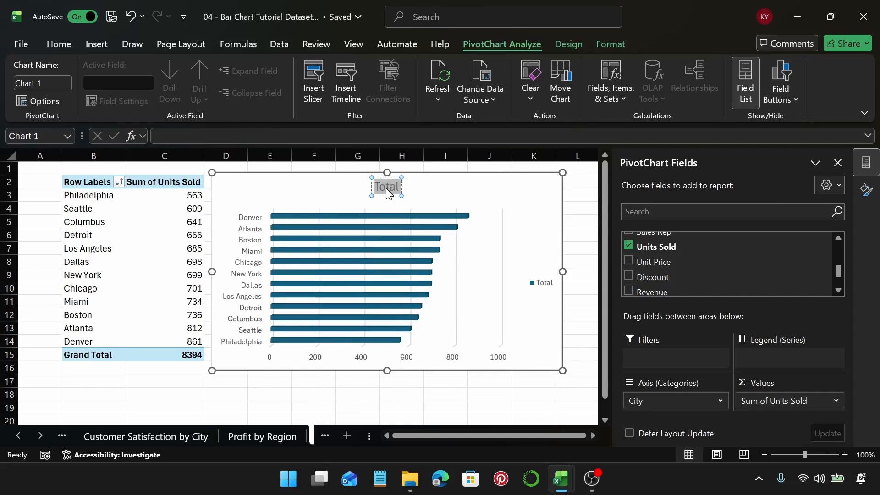
{"action": "type", "text": "Units So"}
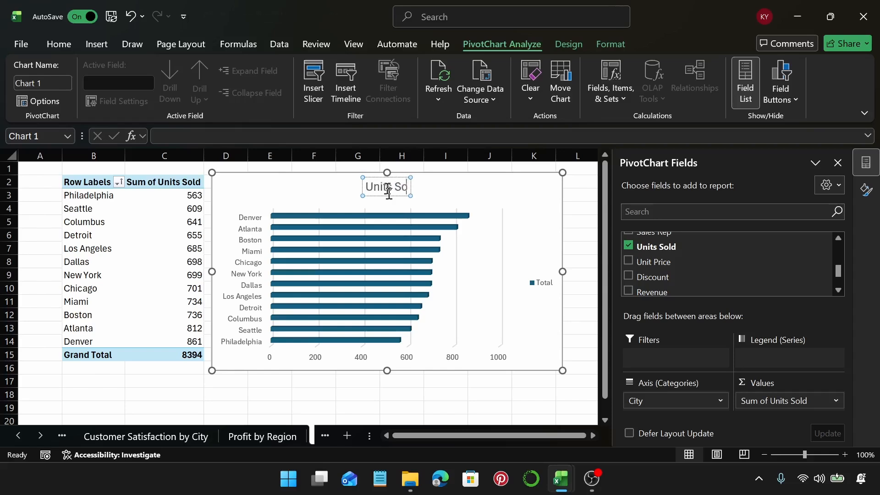
{"action": "type", "text": "ld by"}
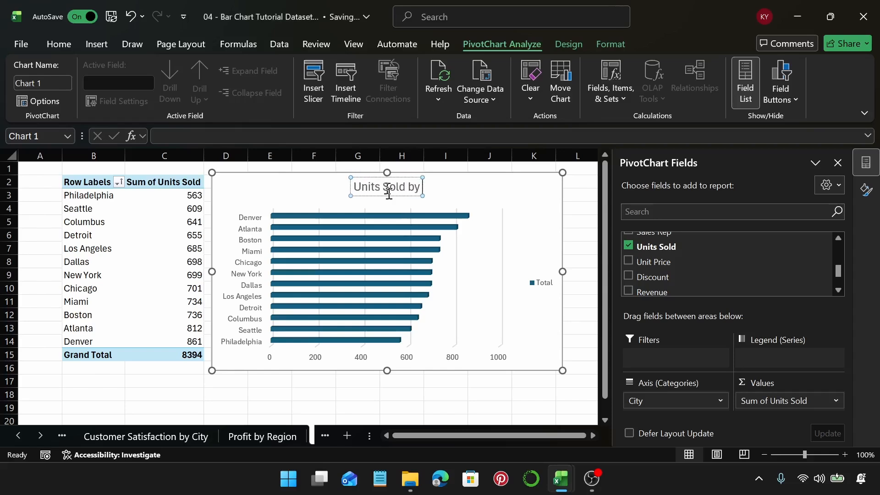
{"action": "type", "text": " Sale"}
{"action": "key", "text": "BackSpace"}
{"action": "key", "text": "BackSpace"}
{"action": "key", "text": "BackSpace"}
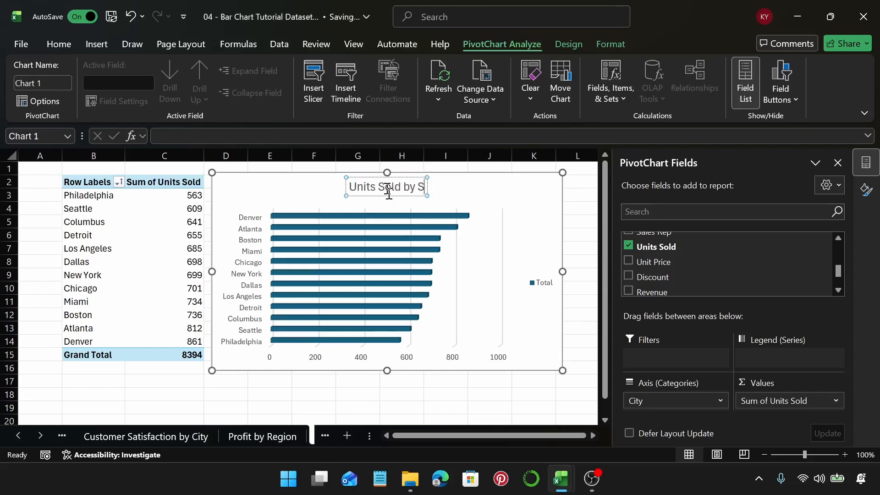
{"action": "type", "text": "tate"}
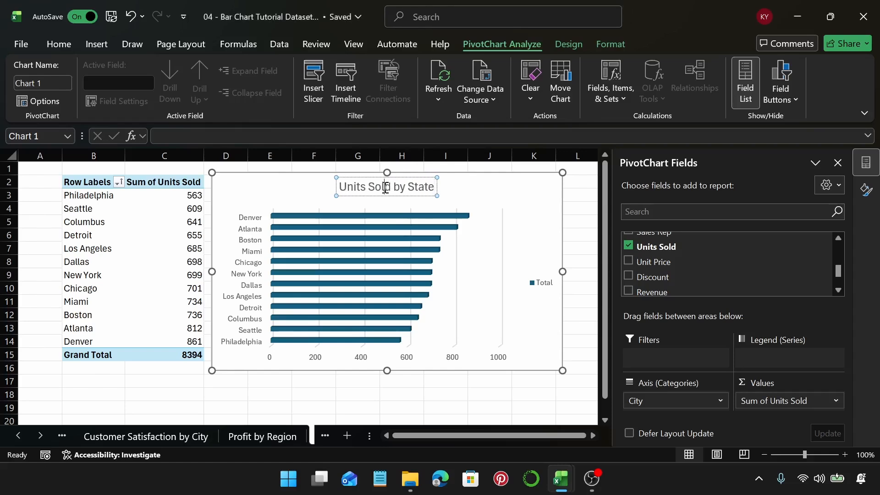
Step: Copy the chart title and use it to rename the Sheet11 worksheet as "Units Sold by State"
{"action": "key", "text": "ctrl+a"}
{"action": "key", "text": "ctrl+c"}
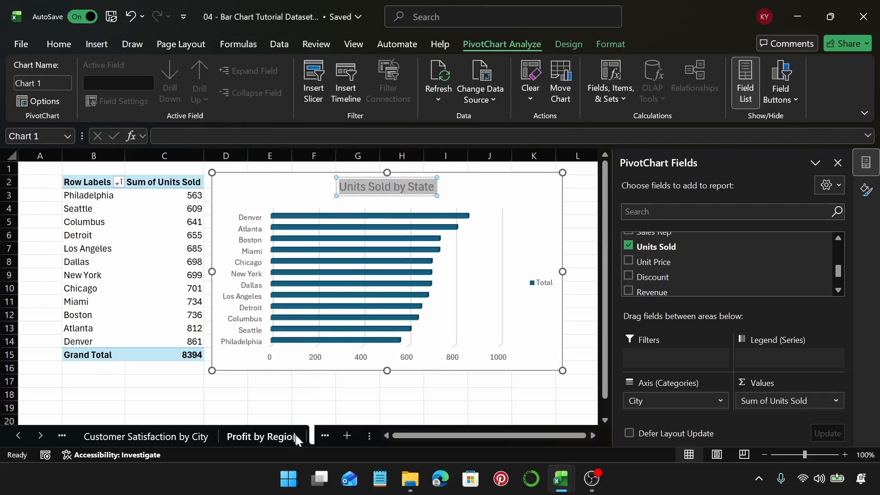
{"action": "left_click", "coordinate": [312, 436]}
{"action": "double_click", "coordinate": [193, 436]}
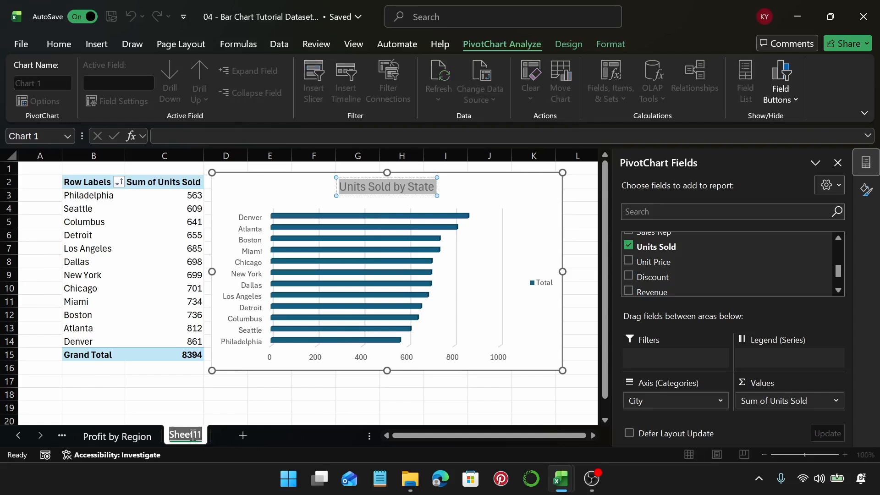
{"action": "key", "text": "ctrl+v"}
{"action": "key", "text": "Return"}
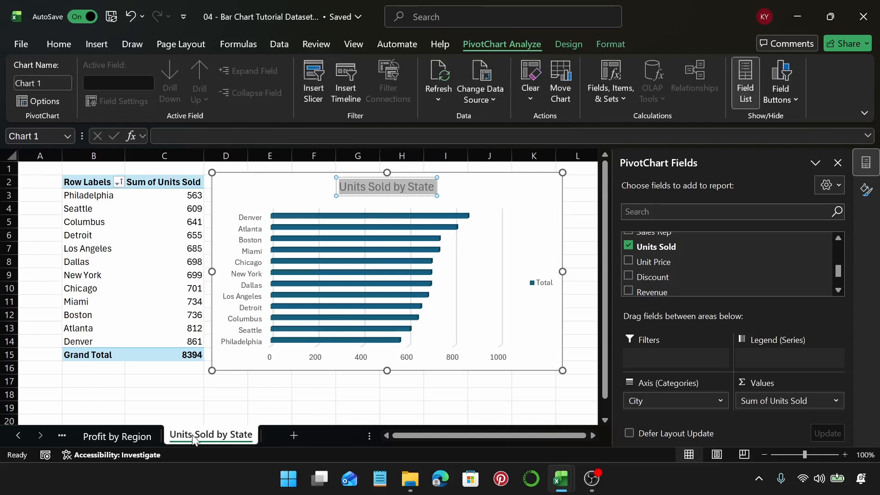
Step: Delete the chart's legend and enlarge the chart to span columns C to K and rows 2 to 18
{"action": "left_click", "coordinate": [539, 289]}
{"action": "key", "text": "Delete"}
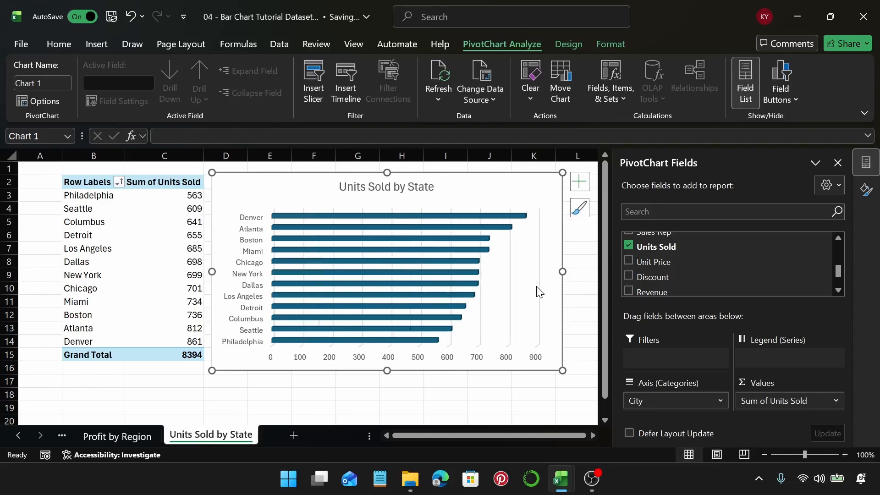
{"action": "left_click_drag", "start_coordinate": [211, 272], "coordinate": [169, 272]}
{"action": "left_click_drag", "start_coordinate": [367, 372], "coordinate": [367, 397]}
{"action": "left_click_drag", "start_coordinate": [527, 189], "coordinate": [490, 193]}
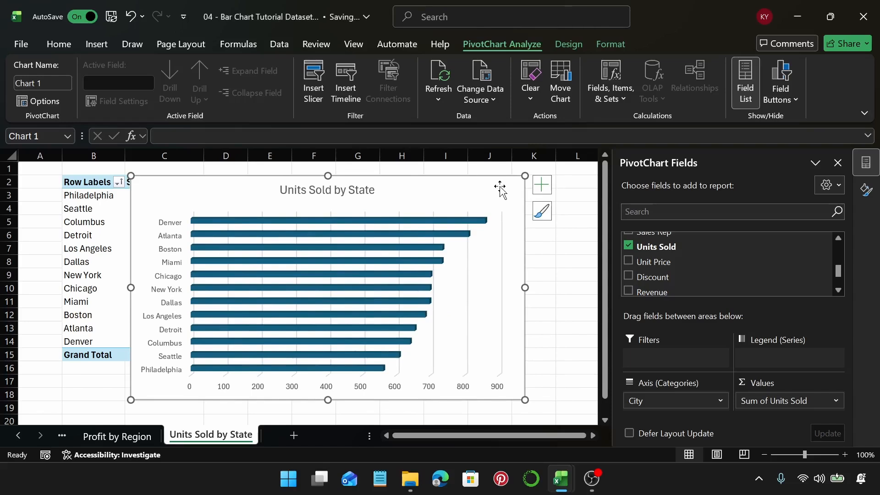
Step: Apply an inset-style top bevel, 6 pt wide and 6 pt high, to the Units Sold by State chart area
{"action": "left_click", "coordinate": [866, 190]}
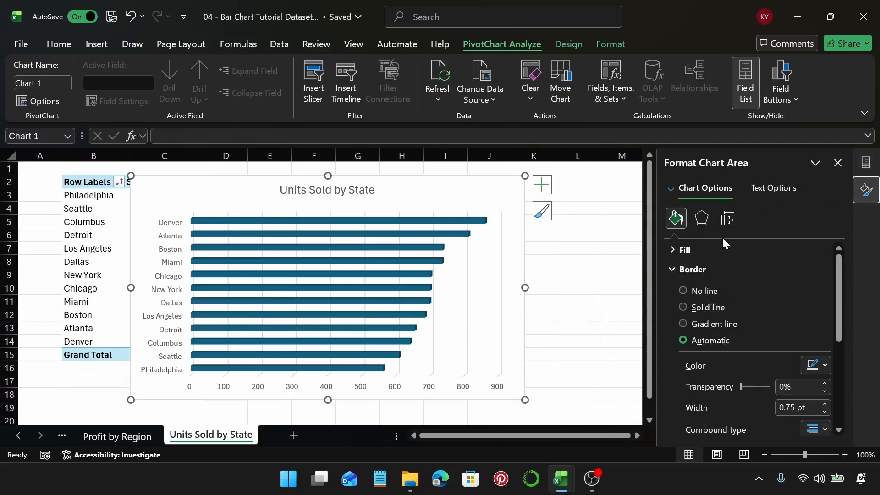
{"action": "left_click", "coordinate": [711, 223]}
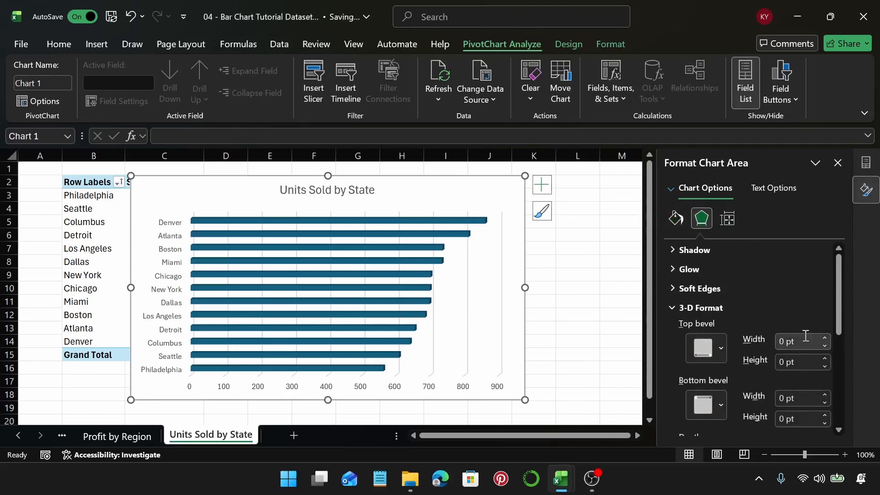
{"action": "left_click", "coordinate": [723, 350]}
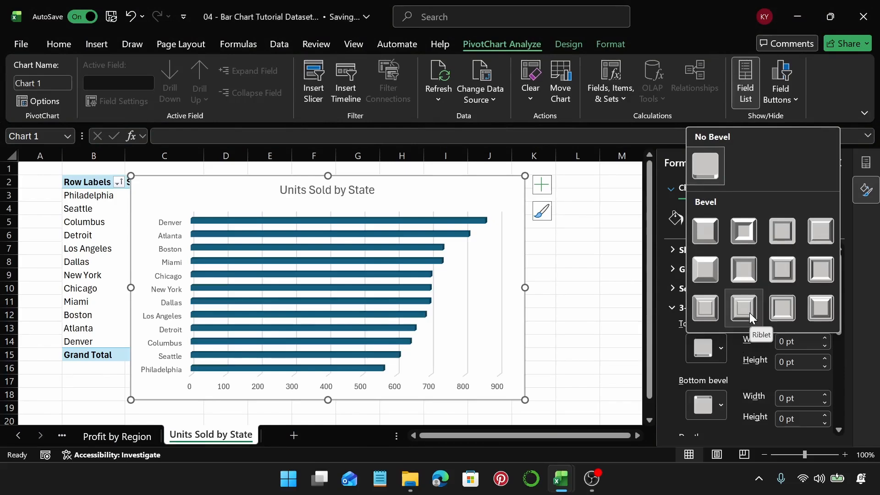
{"action": "left_click", "coordinate": [752, 236]}
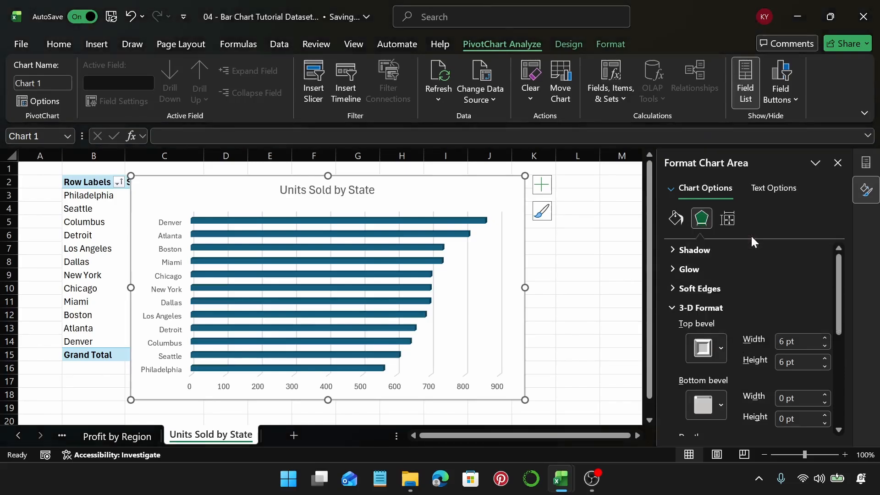
{"action": "left_click", "coordinate": [590, 263]}
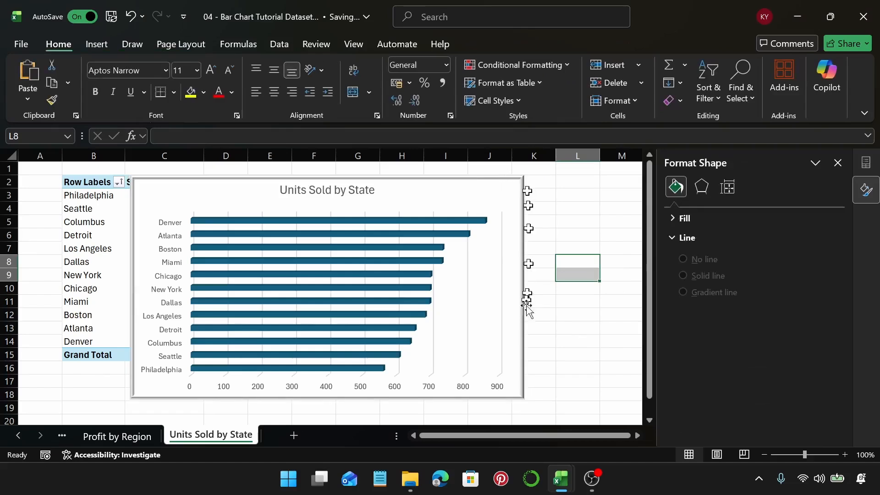
Step: Try the pyramid, cylinder and cone column shapes on the chart's data series and restore the Box shape
{"action": "left_click", "coordinate": [456, 222]}
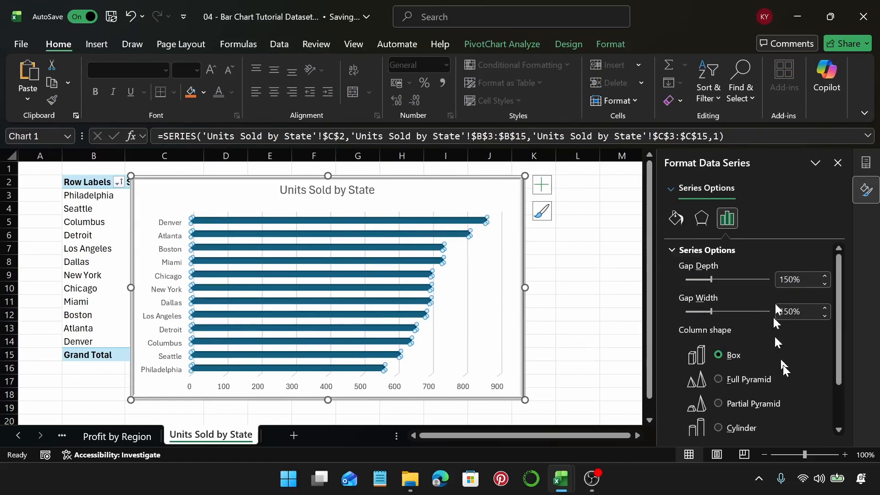
{"action": "left_click_drag", "start_coordinate": [837, 352], "coordinate": [846, 387]}
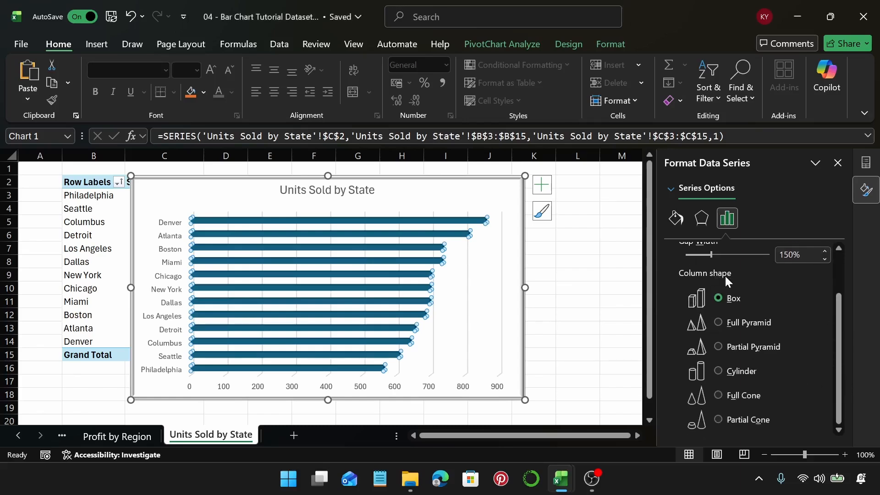
{"action": "left_click", "coordinate": [719, 323]}
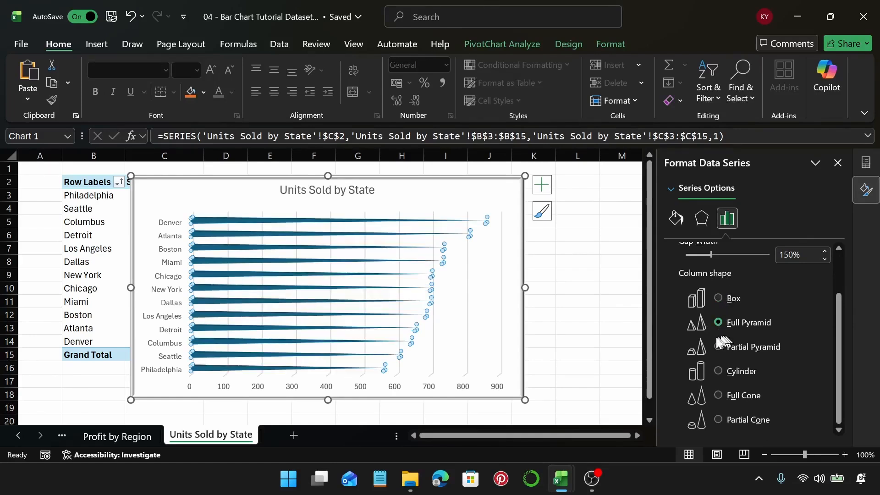
{"action": "left_click", "coordinate": [718, 347]}
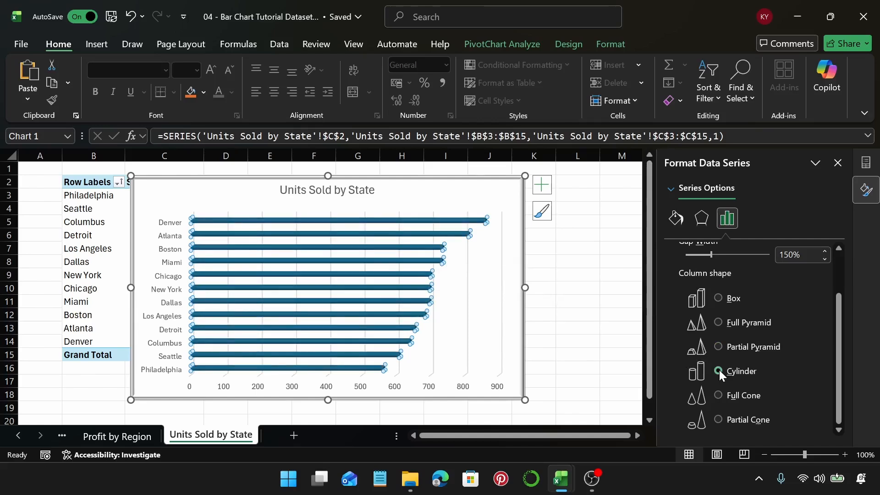
{"action": "left_click", "coordinate": [719, 396]}
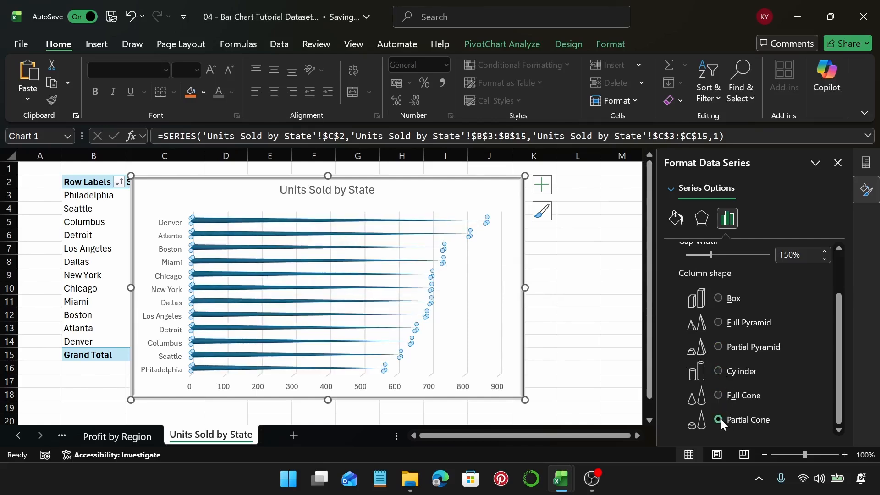
{"action": "scroll", "coordinate": [719, 417], "scroll_direction": "up", "scroll_amount": 3}
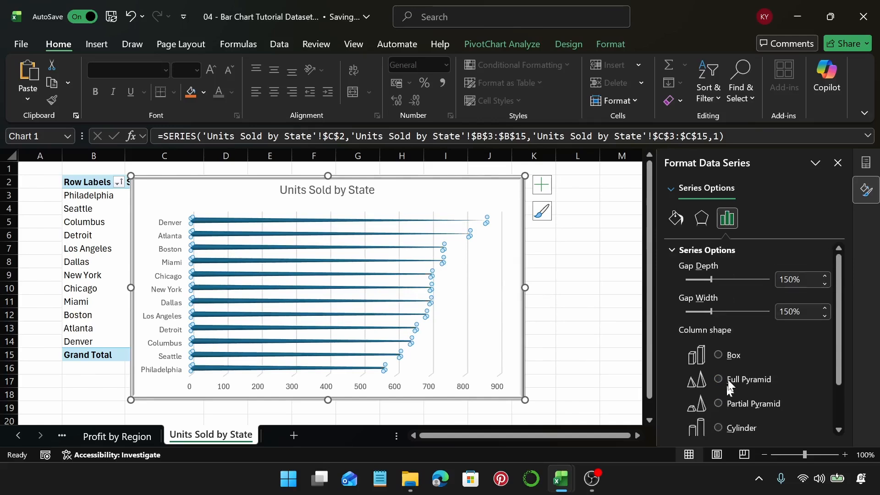
{"action": "left_click", "coordinate": [722, 354]}
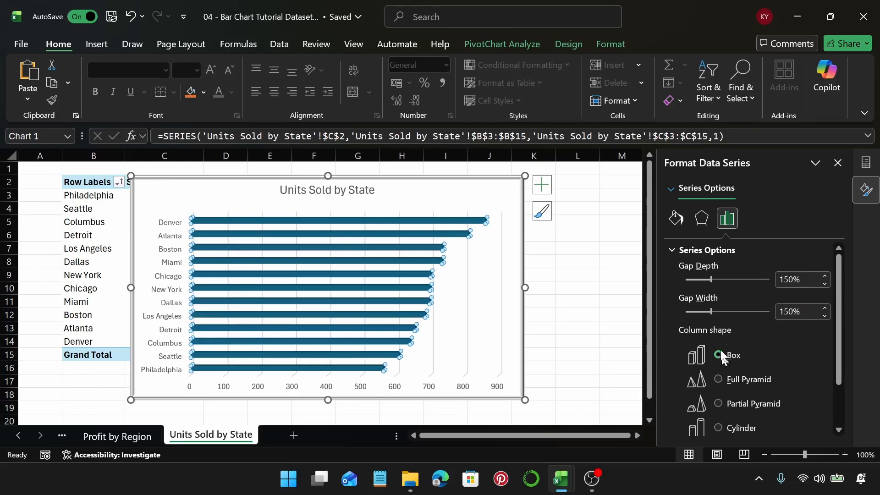
Step: Apply the outer bottom-left shadow preset to the data series, with 60% transparency, 4 pt blur, 135° angle and 3 pt distance
{"action": "left_click", "coordinate": [485, 207]}
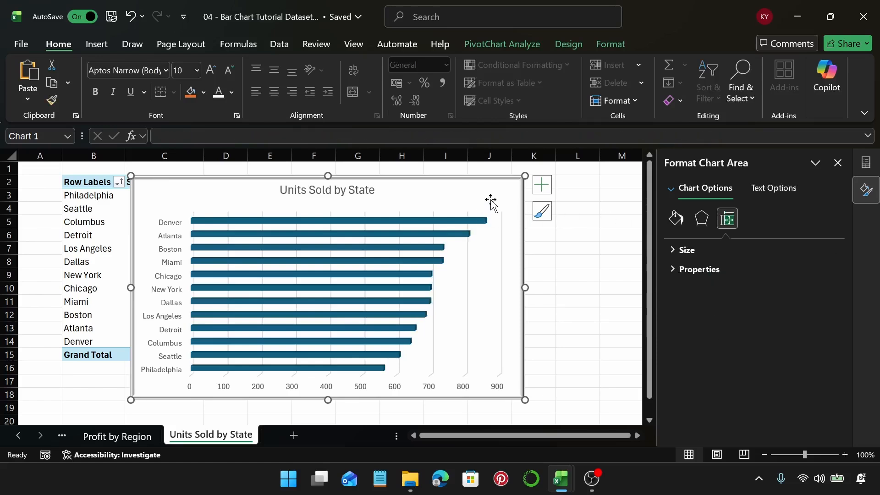
{"action": "left_click", "coordinate": [483, 223]}
{"action": "left_click", "coordinate": [705, 222]}
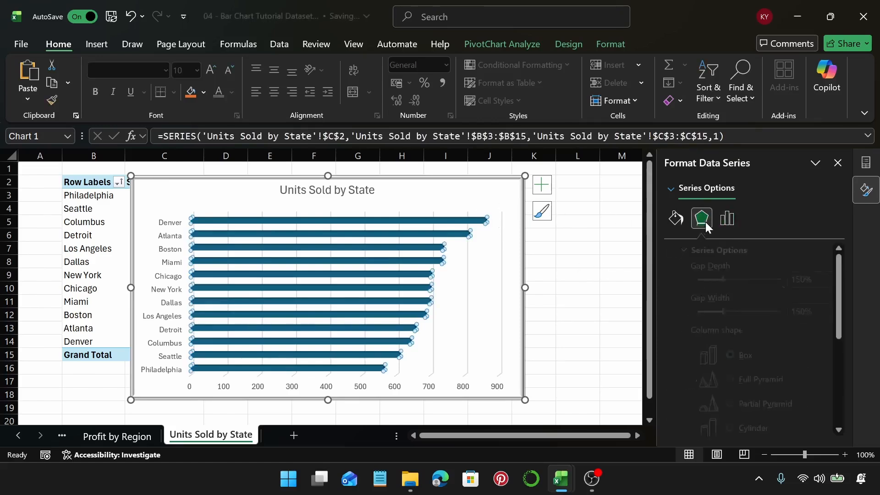
{"action": "left_click", "coordinate": [694, 250]}
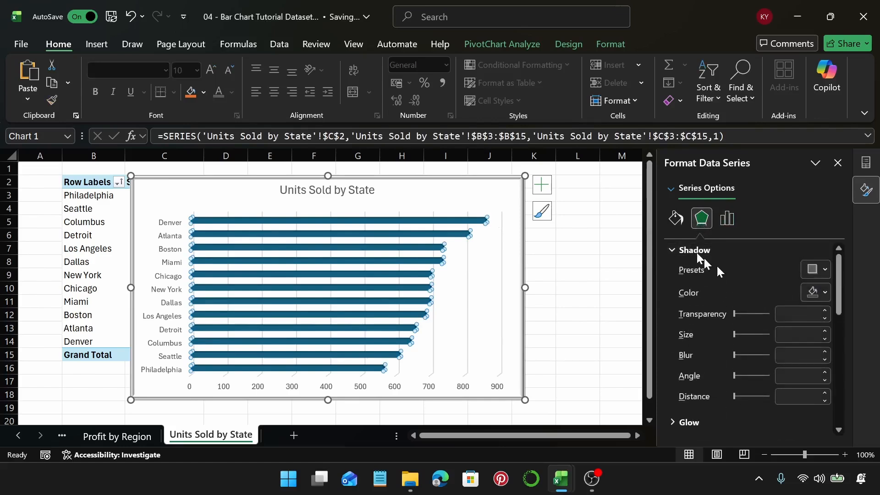
{"action": "left_click", "coordinate": [814, 271]}
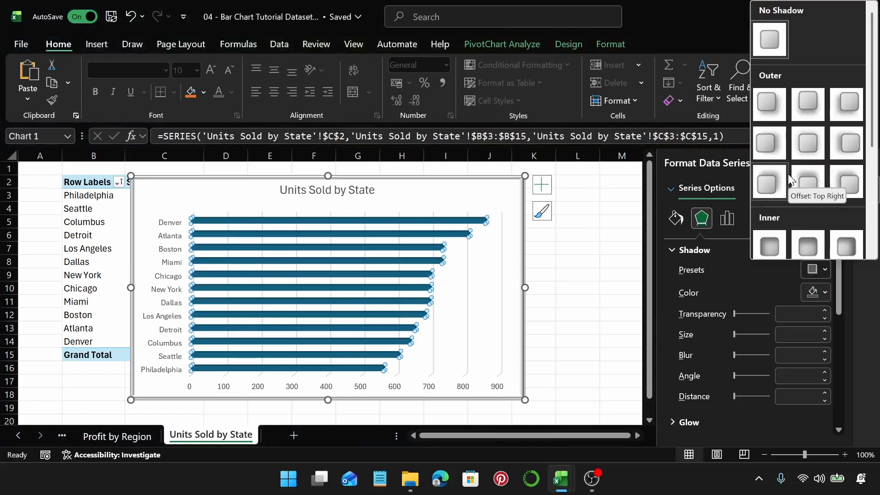
{"action": "left_click", "coordinate": [843, 104]}
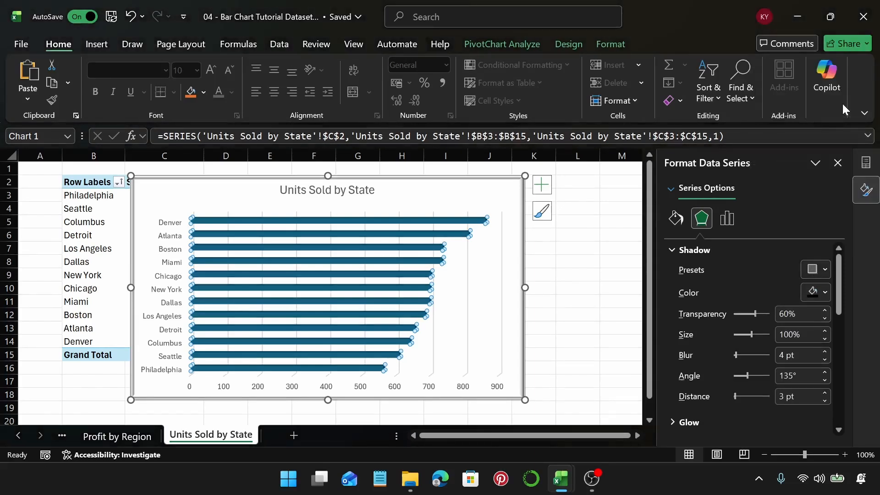
{"action": "left_click", "coordinate": [231, 191]}
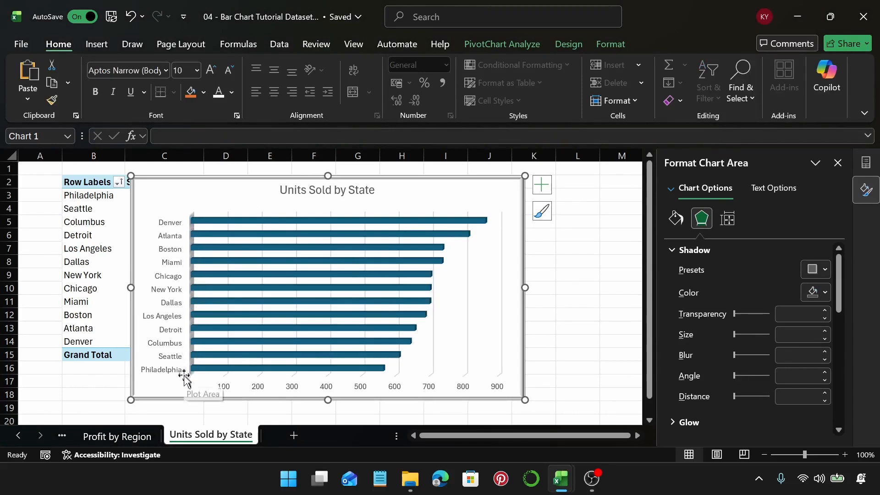
Step: Try gap widths such as 120% and 500% on the data series and restore the gap width to 150%
{"action": "left_click", "coordinate": [449, 236]}
{"action": "left_click", "coordinate": [728, 218]}
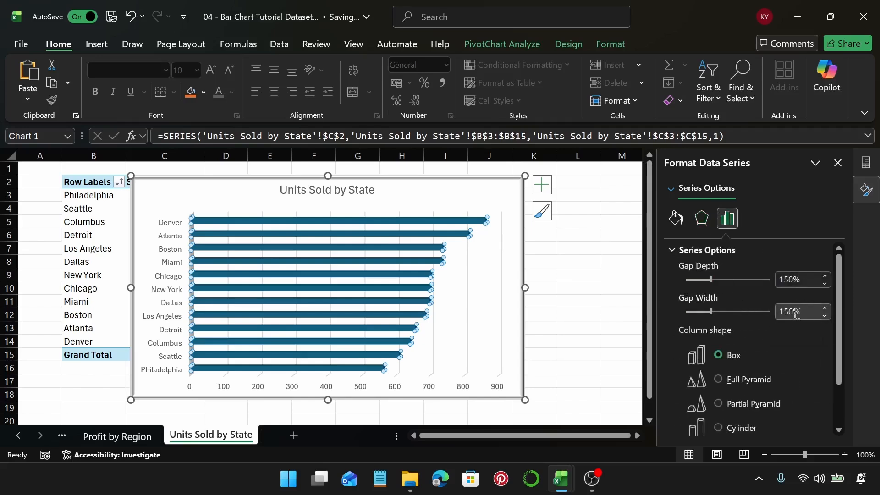
{"action": "left_click_drag", "start_coordinate": [796, 315], "coordinate": [763, 323]}
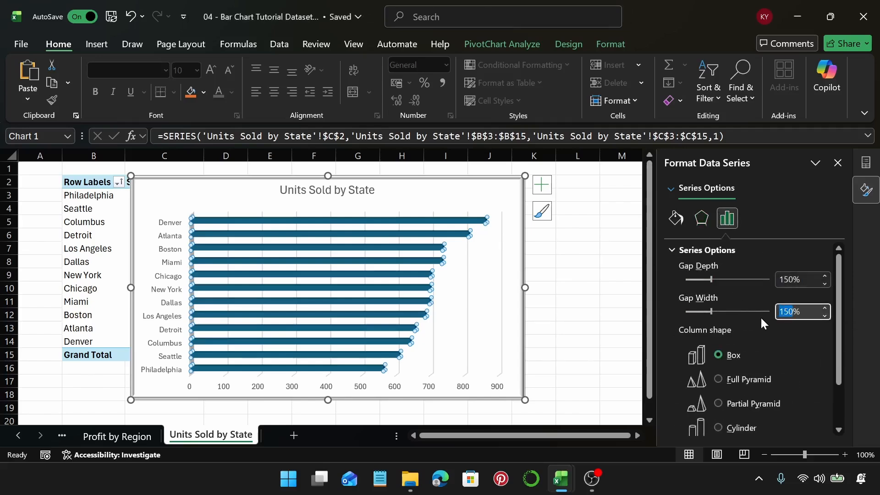
{"action": "type", "text": "100"}
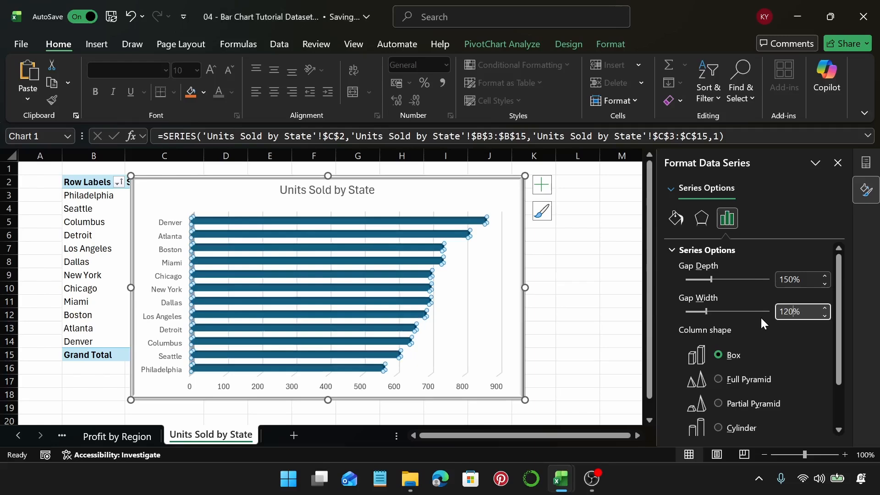
{"action": "key", "text": "BackSpace"}
{"action": "key", "text": "BackSpace"}
{"action": "type", "text": "150"}
{"action": "key", "text": "Return"}
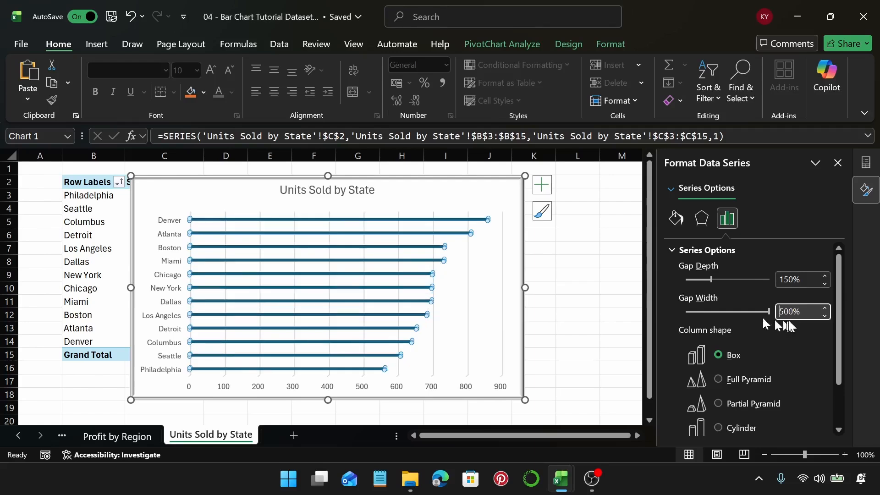
{"action": "left_click_drag", "start_coordinate": [793, 312], "coordinate": [779, 317]}
{"action": "type", "text": "150"}
{"action": "key", "text": "Return"}
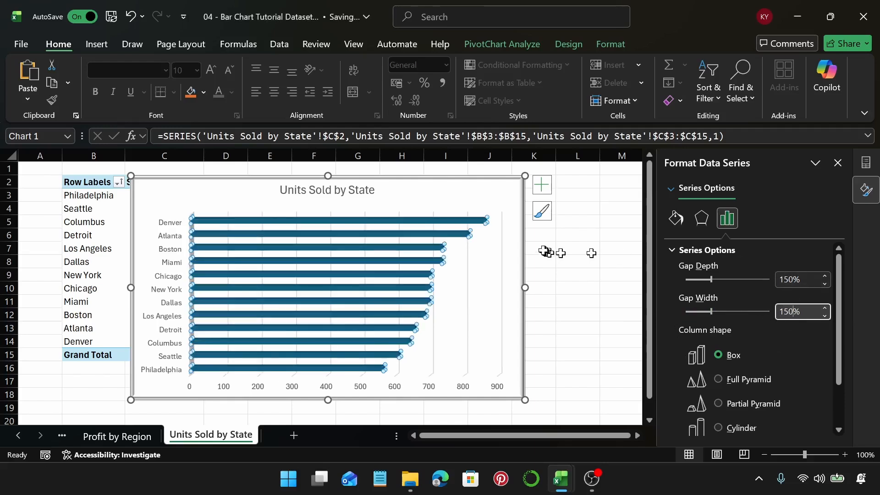
Step: Give the chart's bars a solid fill in a light magenta theme color
{"action": "left_click", "coordinate": [675, 221]}
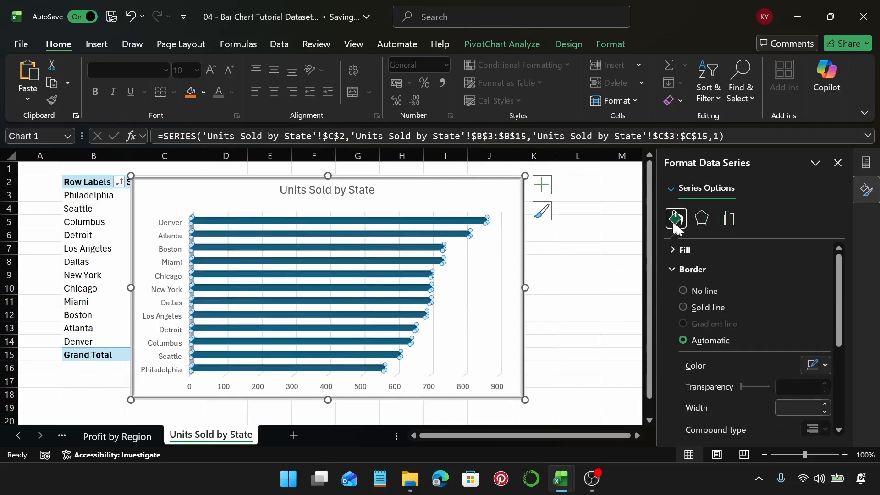
{"action": "left_click", "coordinate": [746, 251]}
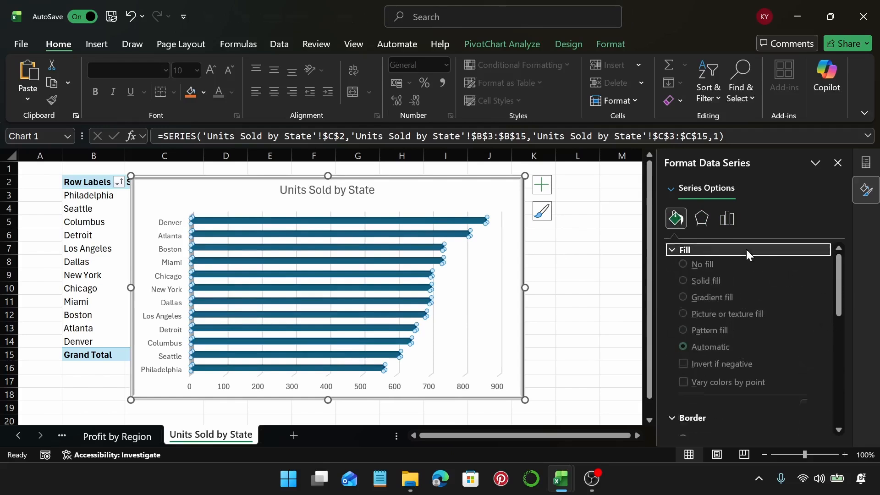
{"action": "left_click", "coordinate": [816, 416]}
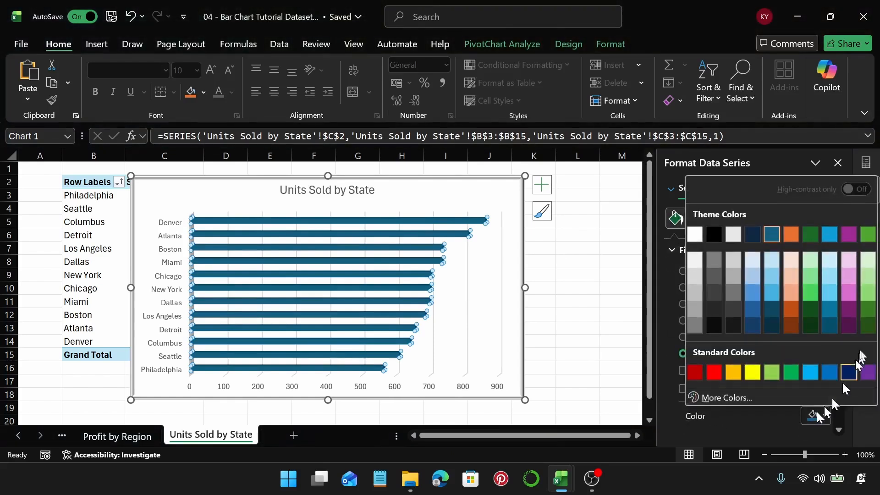
{"action": "left_click", "coordinate": [850, 293]}
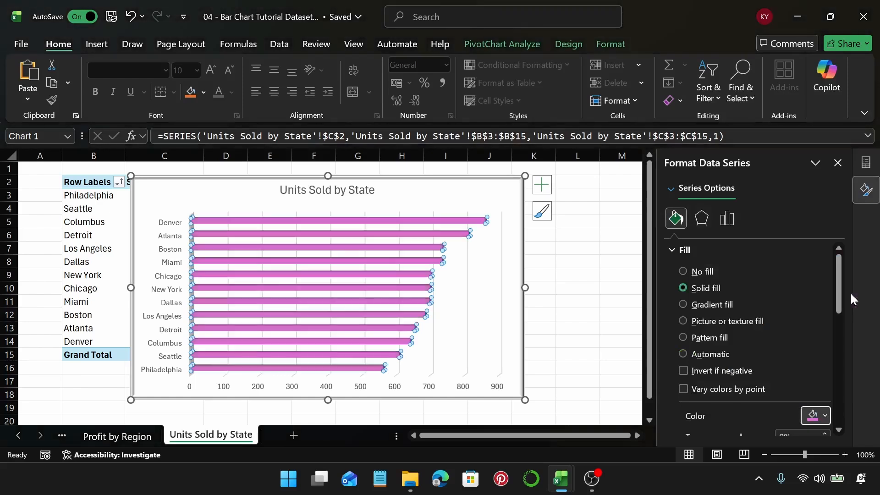
{"action": "left_click", "coordinate": [516, 198]}
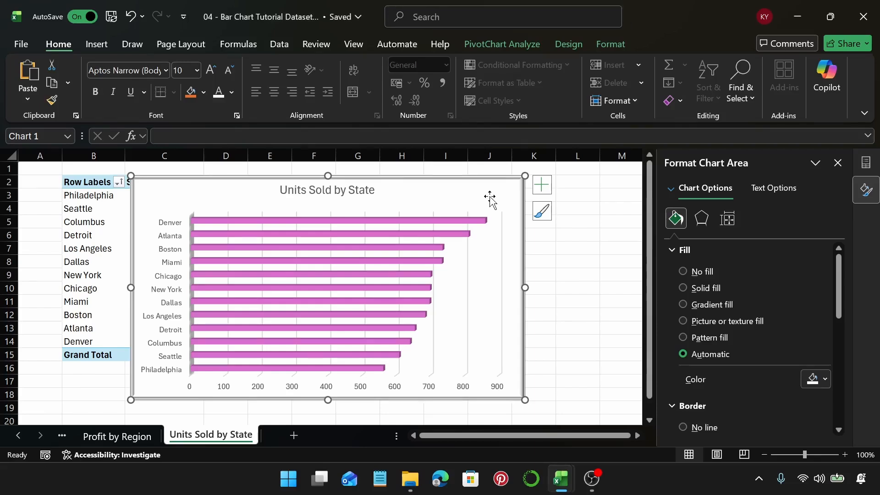
Step: Add a new worksheet and insert a PivotTable based on Table1 at cell B2
{"action": "left_click", "coordinate": [295, 436]}
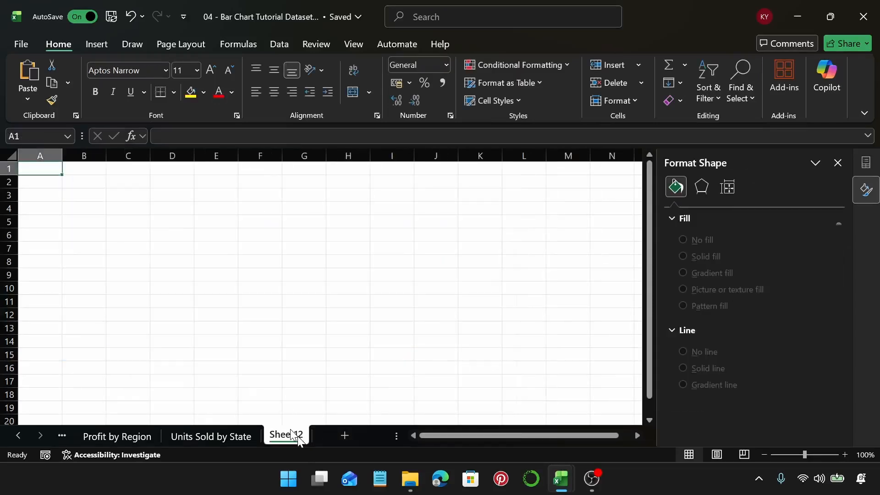
{"action": "left_click", "coordinate": [86, 182]}
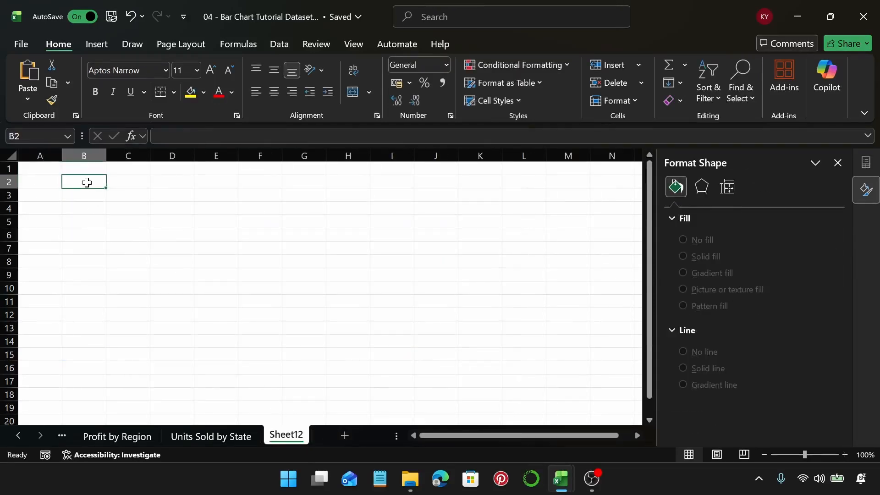
{"action": "left_click", "coordinate": [106, 45]}
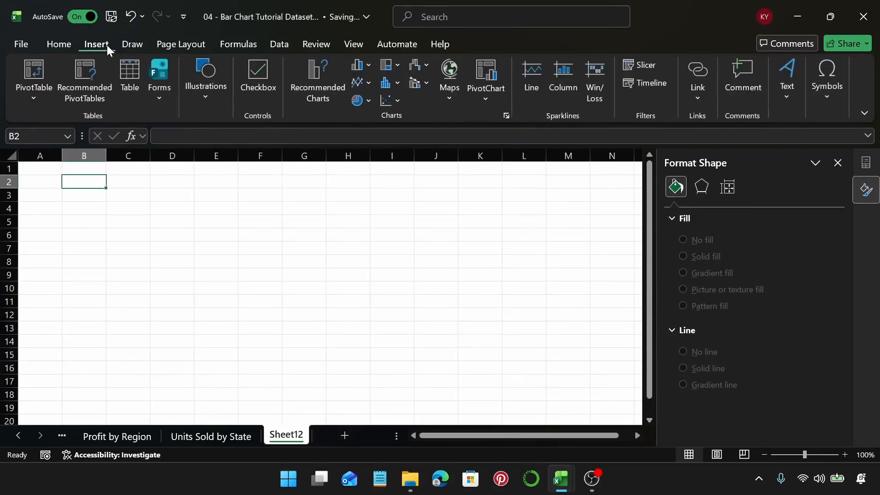
{"action": "left_click", "coordinate": [36, 70]}
{"action": "type", "text": "T"}
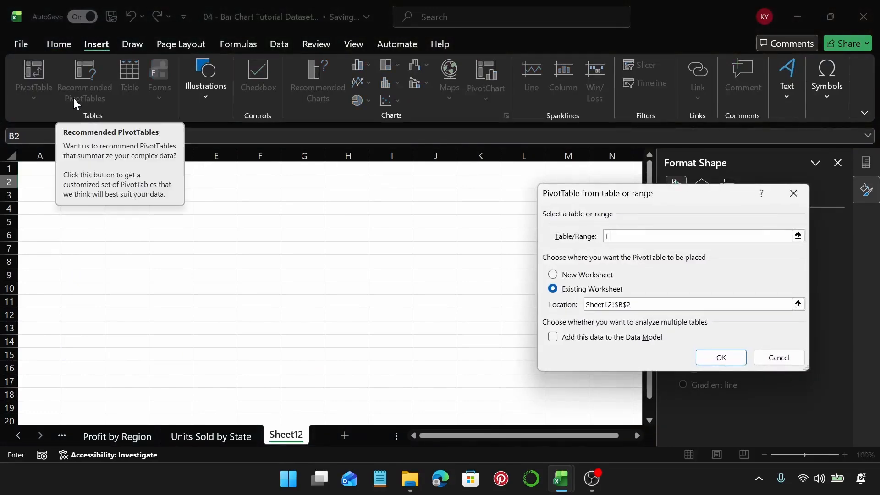
{"action": "type", "text": "able1"}
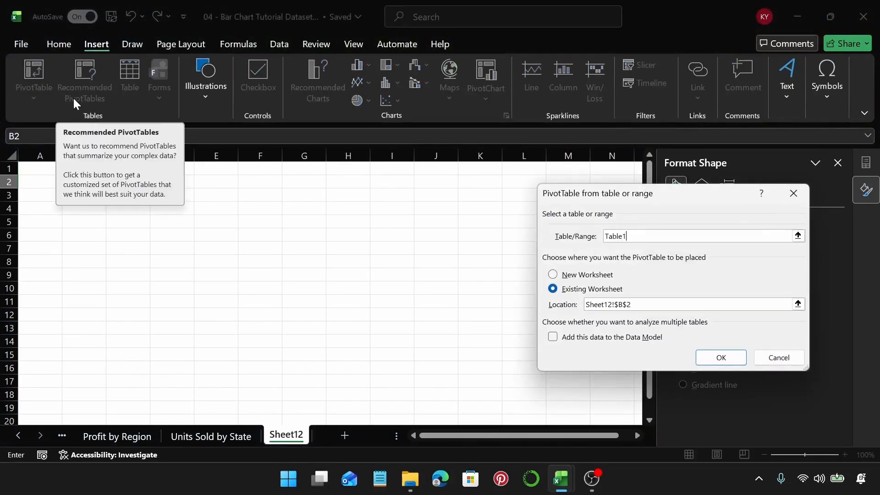
{"action": "key", "text": "Return"}
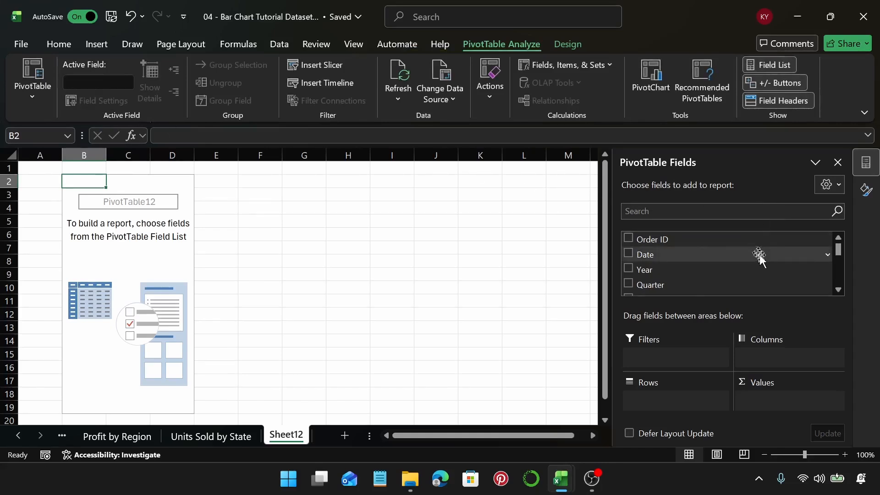
Step: Add the Region field to the new PivotTable's rows
{"action": "scroll", "coordinate": [758, 251], "scroll_direction": "down", "scroll_amount": 3}
{"action": "scroll", "coordinate": [734, 257], "scroll_direction": "up", "scroll_amount": 1}
{"action": "left_click_drag", "start_coordinate": [670, 249], "coordinate": [671, 406]}
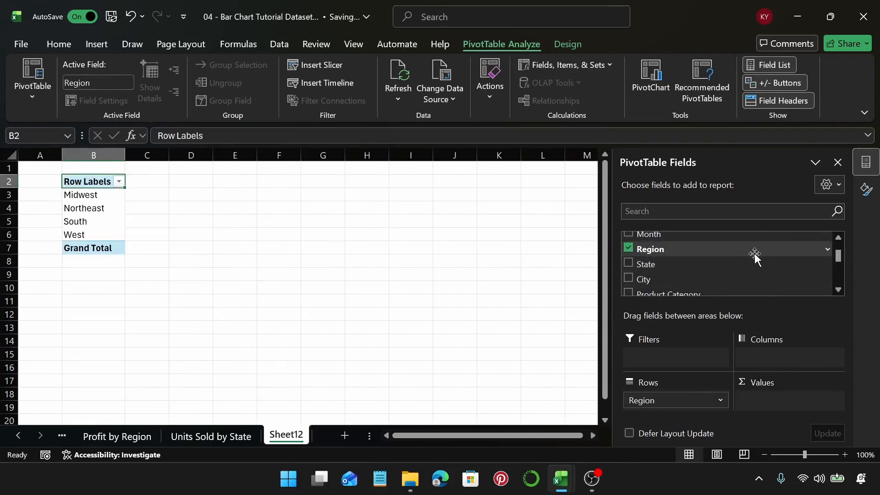
Step: Add the Product Category field to the PivotTable's columns and the Profit field to its values
{"action": "scroll", "coordinate": [755, 253], "scroll_direction": "down", "scroll_amount": 2}
{"action": "scroll", "coordinate": [752, 256], "scroll_direction": "up", "scroll_amount": 1}
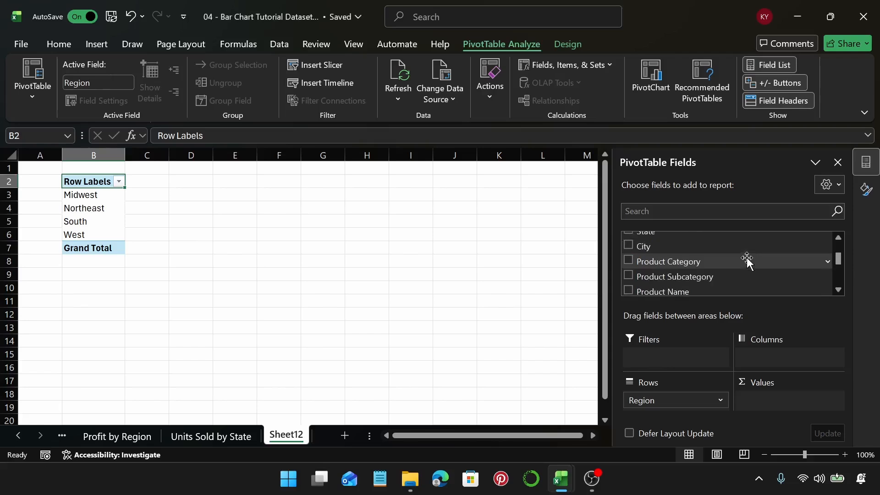
{"action": "left_click_drag", "start_coordinate": [679, 267], "coordinate": [769, 356]}
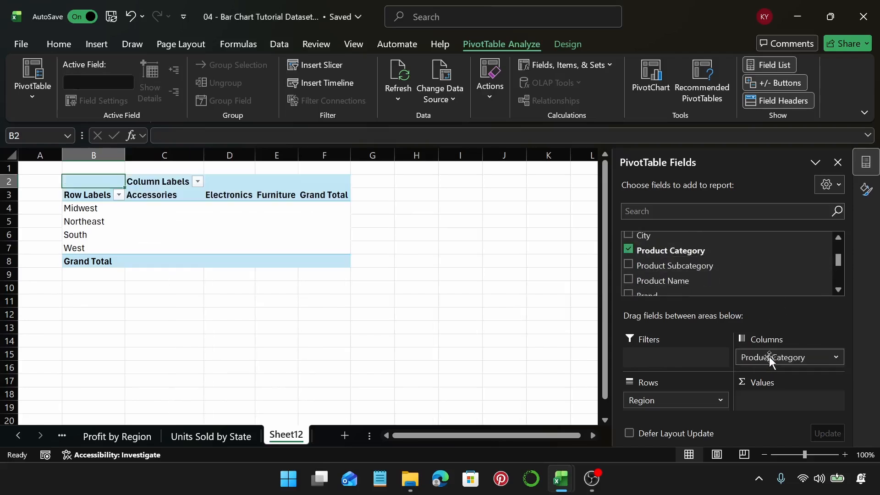
{"action": "scroll", "coordinate": [729, 252], "scroll_direction": "down", "scroll_amount": 5}
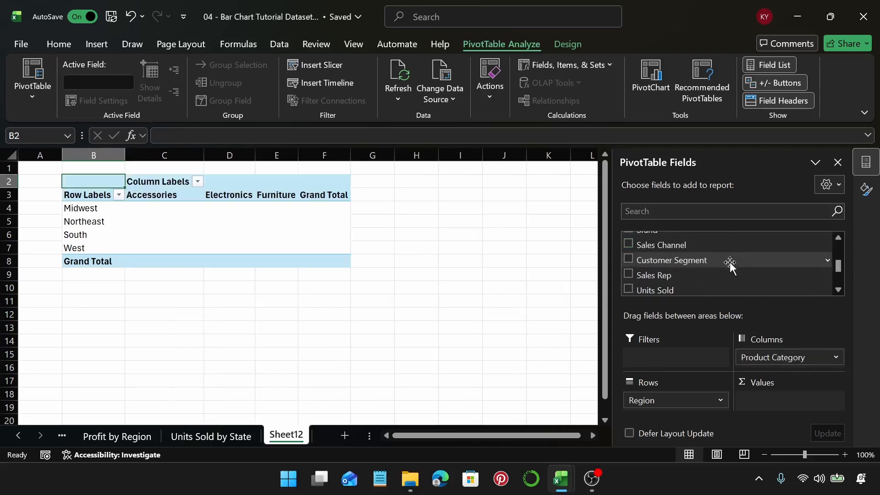
{"action": "scroll", "coordinate": [729, 264], "scroll_direction": "down", "scroll_amount": 3}
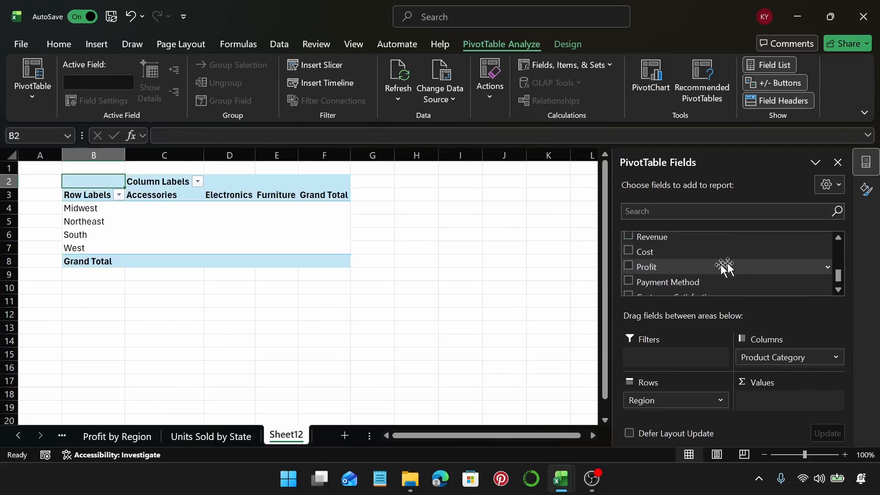
{"action": "left_click_drag", "start_coordinate": [689, 268], "coordinate": [808, 398]}
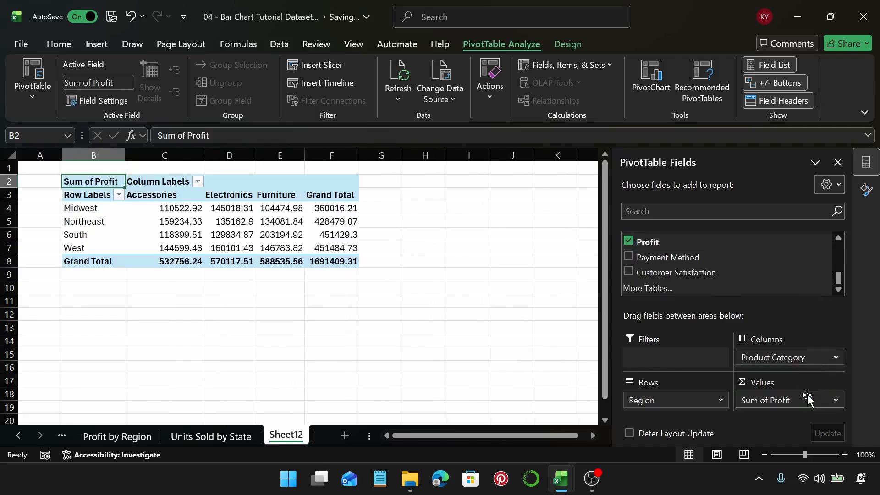
Step: Format all profit values in the PivotTable, including grand totals, with the $ English (United States) accounting format
{"action": "left_click", "coordinate": [170, 210]}
{"action": "key", "text": "ctrl+Right"}
{"action": "key", "text": "ctrl+shift+Down"}
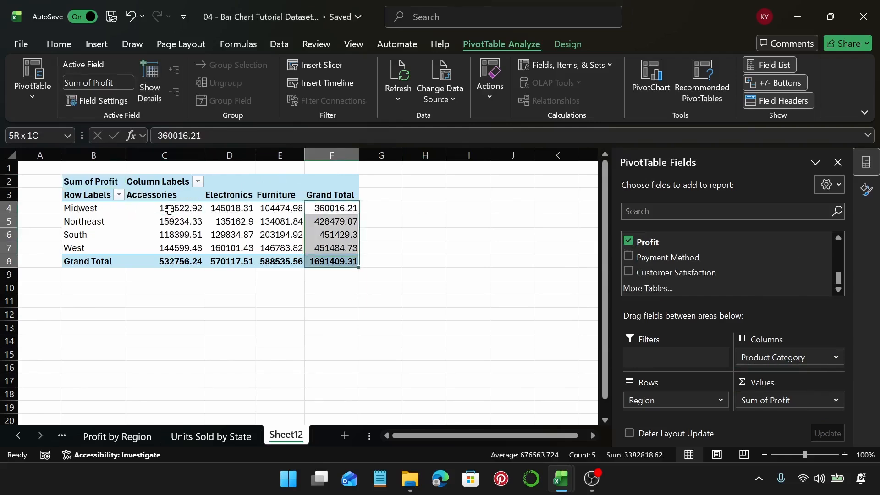
{"action": "key", "text": "Left"}
{"action": "key", "text": "Left"}
{"action": "key", "text": "Left"}
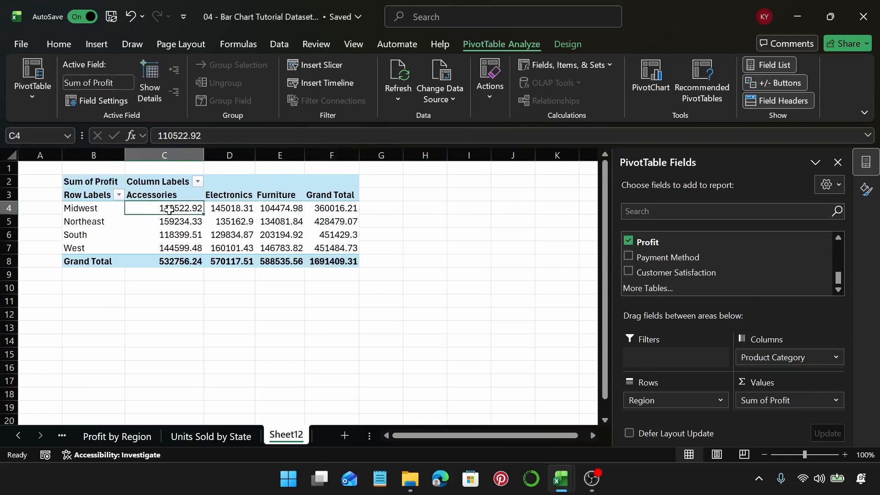
{"action": "key", "text": "ctrl+shift+Right"}
{"action": "key", "text": "ctrl+shift+Down"}
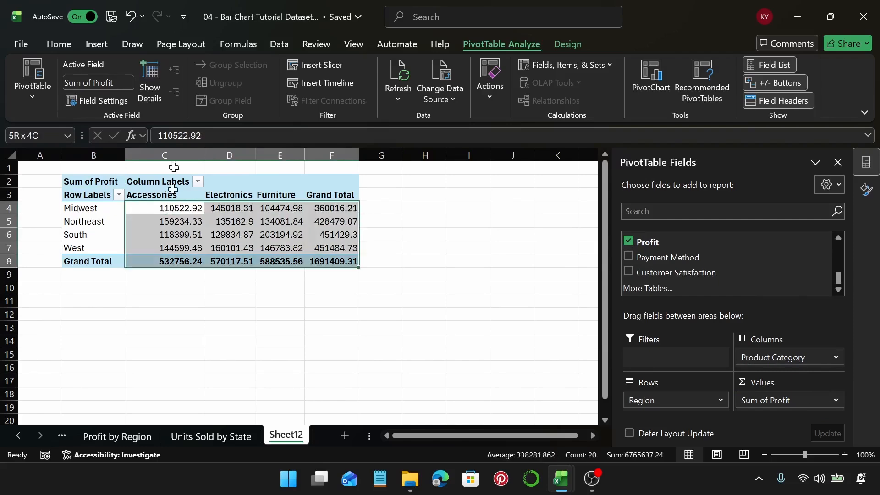
{"action": "left_click", "coordinate": [58, 44]}
{"action": "left_click", "coordinate": [409, 83]}
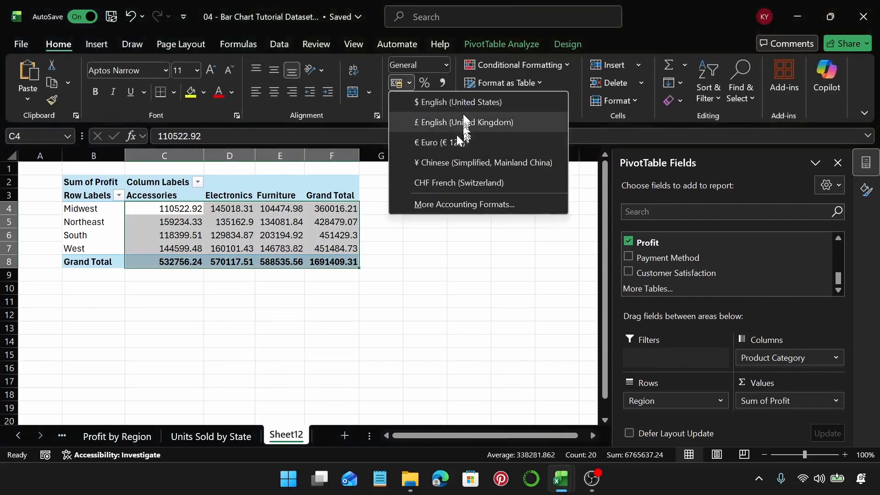
{"action": "left_click", "coordinate": [464, 103]}
{"action": "left_click", "coordinate": [296, 235]}
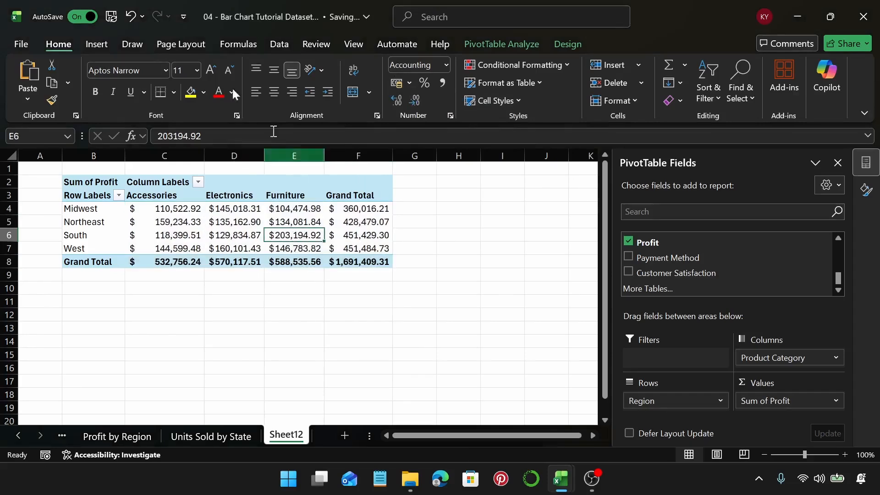
Step: Insert a 3-D Clustered Bar pivot chart from the profit PivotTable
{"action": "left_click", "coordinate": [97, 43]}
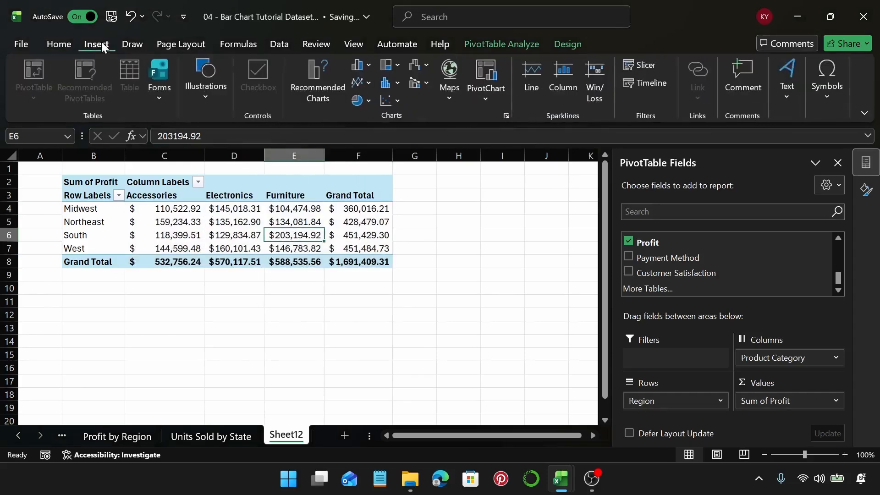
{"action": "left_click", "coordinate": [291, 72]}
{"action": "left_click", "coordinate": [287, 167]}
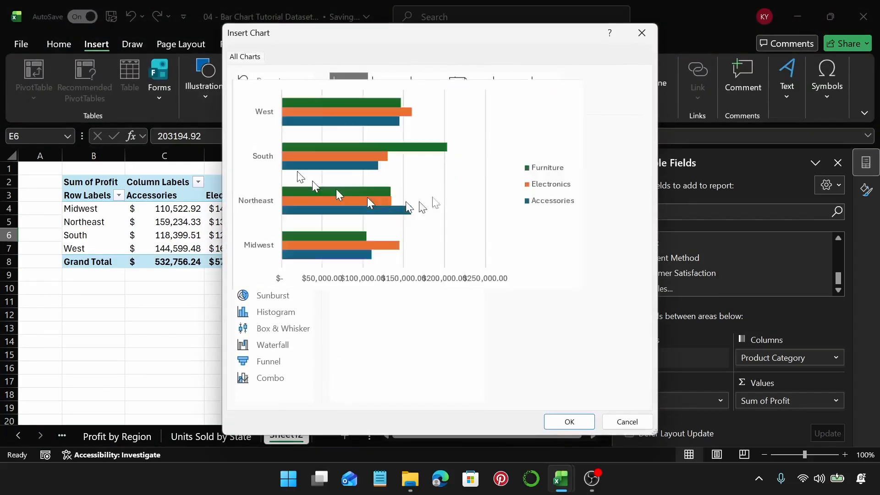
{"action": "left_click", "coordinate": [475, 105]}
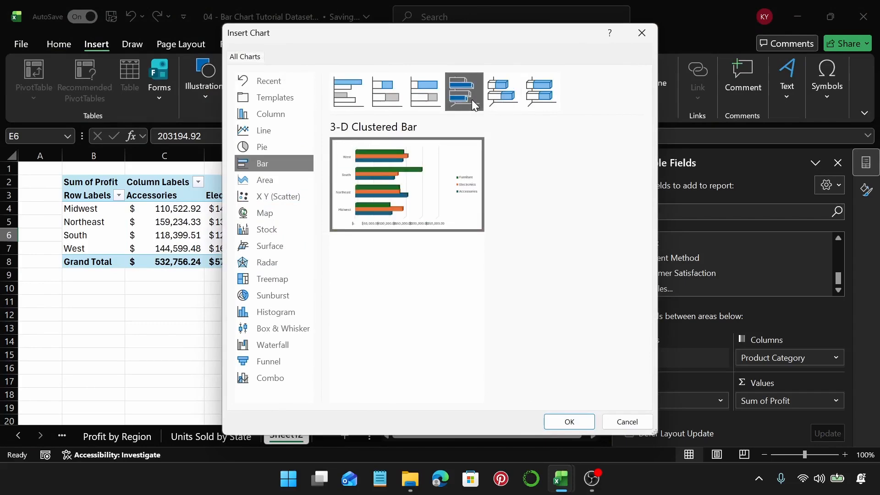
{"action": "left_click", "coordinate": [571, 420]}
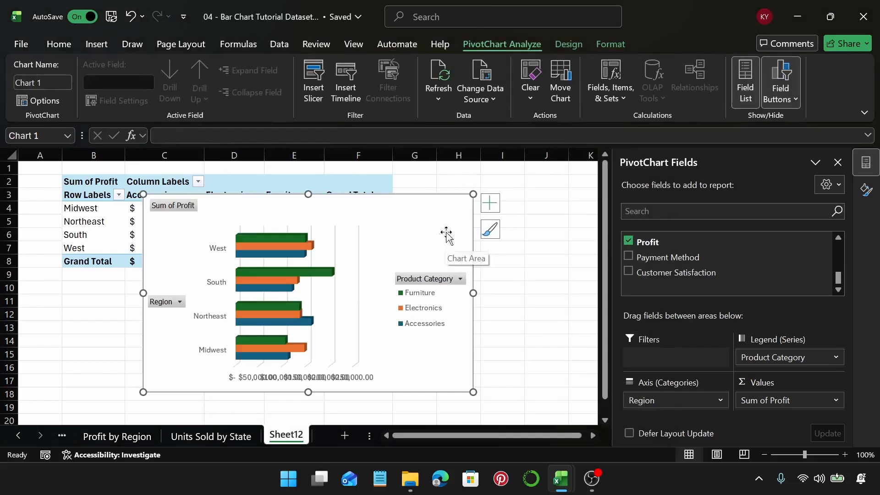
Step: Move the new chart slightly across the sheet and hide all its field buttons
{"action": "left_click_drag", "start_coordinate": [448, 231], "coordinate": [474, 226]}
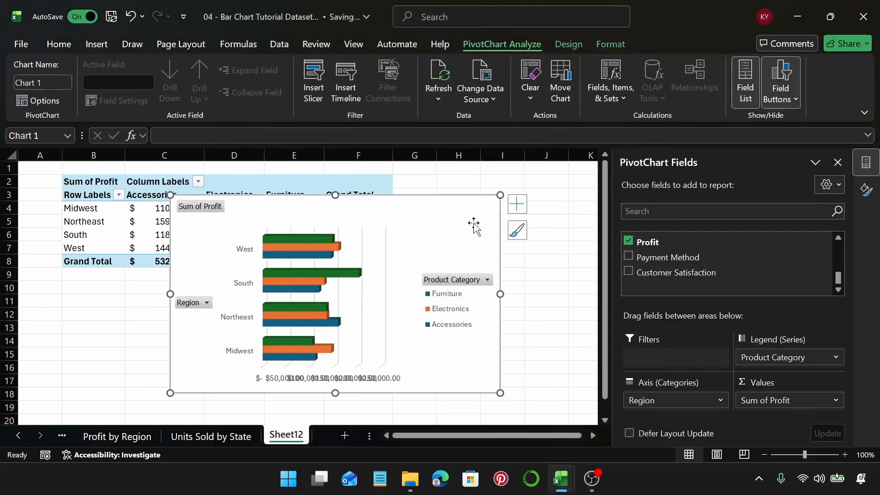
{"action": "right_click", "coordinate": [217, 207]}
{"action": "left_click", "coordinate": [279, 368]}
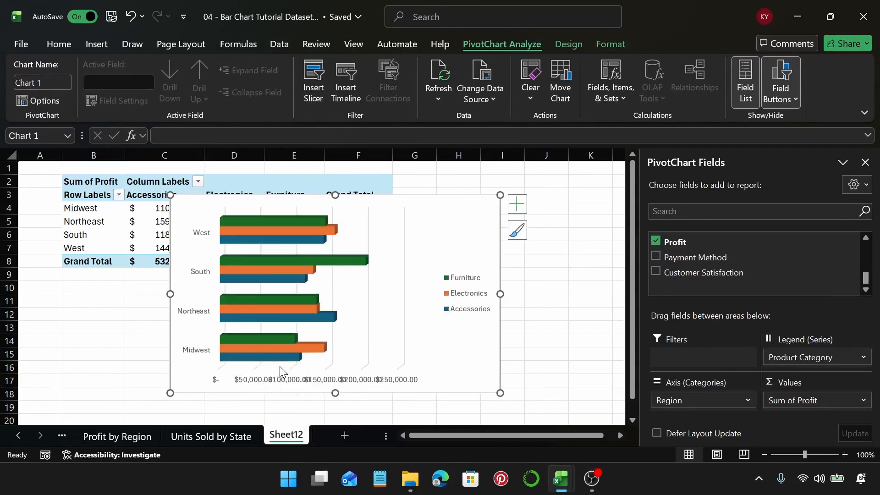
Step: Add a chart title reading "Profit by Region"
{"action": "left_click", "coordinate": [518, 204]}
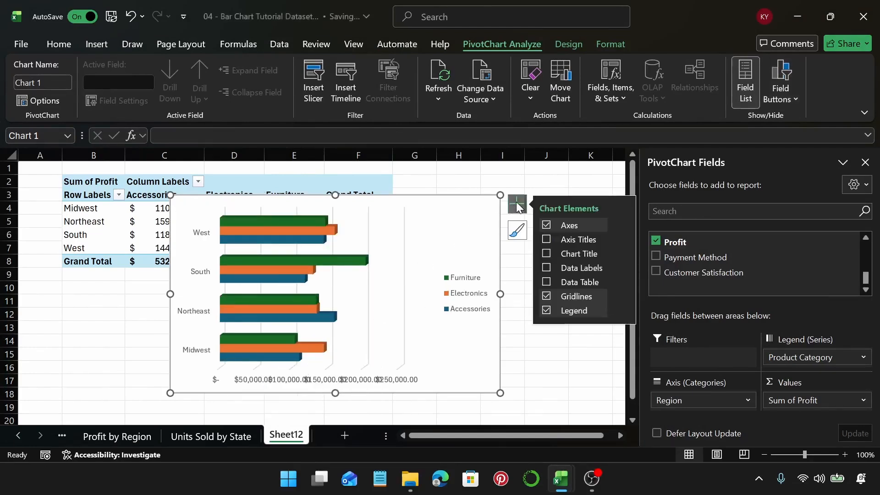
{"action": "left_click", "coordinate": [546, 254]}
{"action": "left_click", "coordinate": [321, 209]}
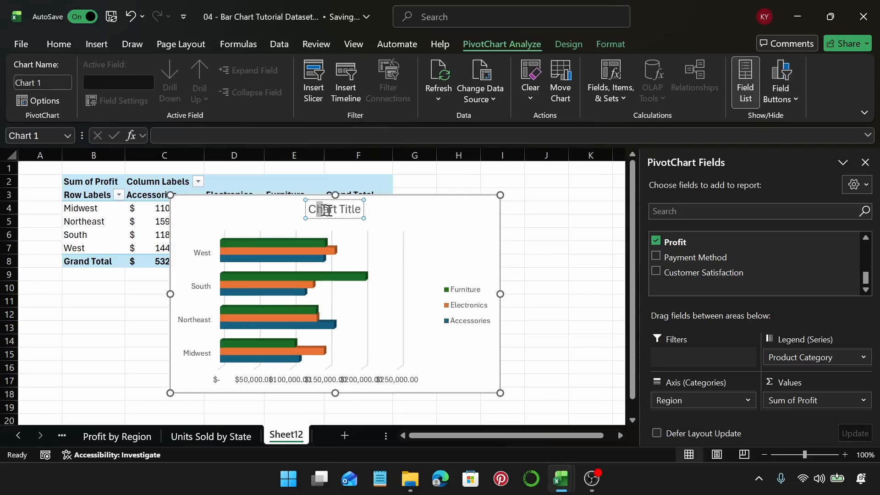
{"action": "left_click_drag", "start_coordinate": [309, 210], "coordinate": [359, 217]}
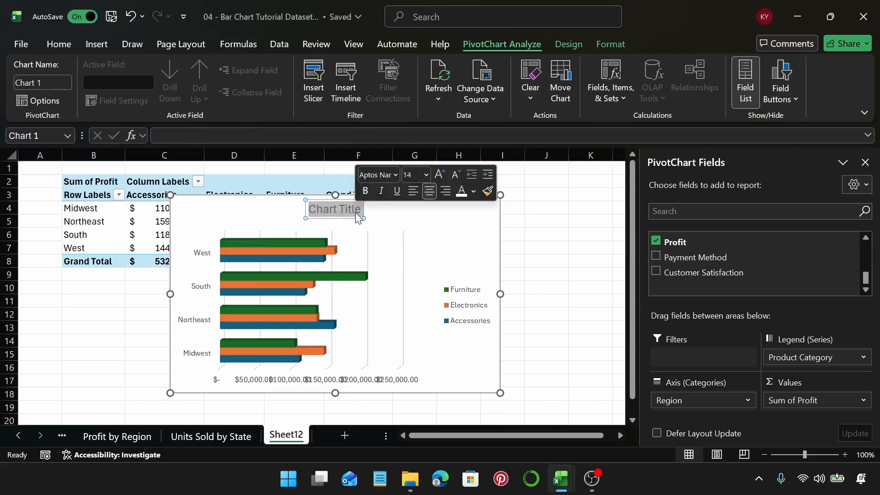
{"action": "type", "text": "P"}
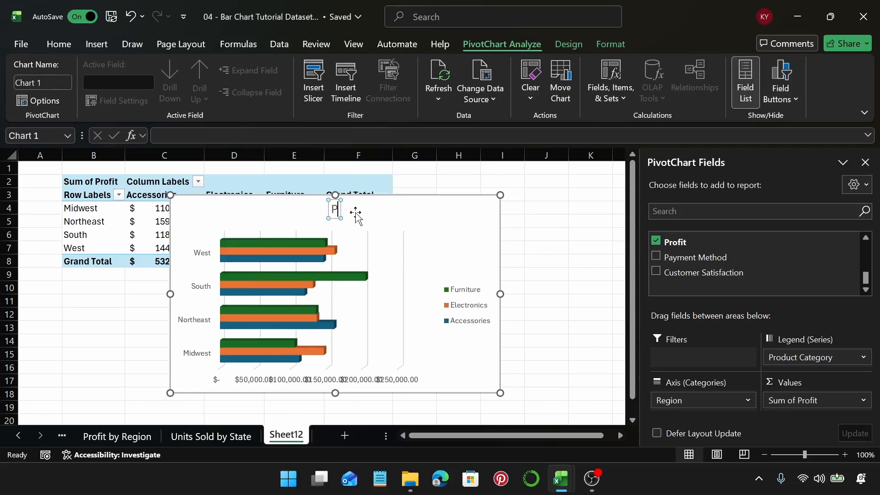
{"action": "type", "text": "rofit"}
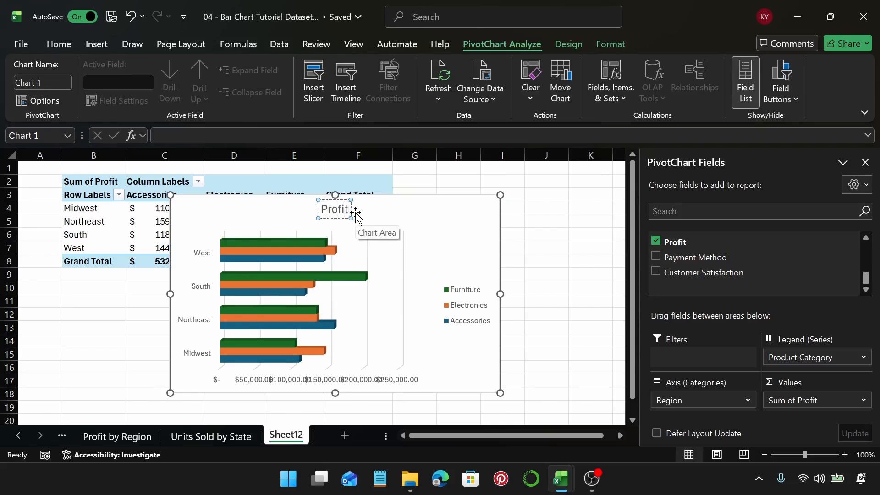
{"action": "type", "text": " by"}
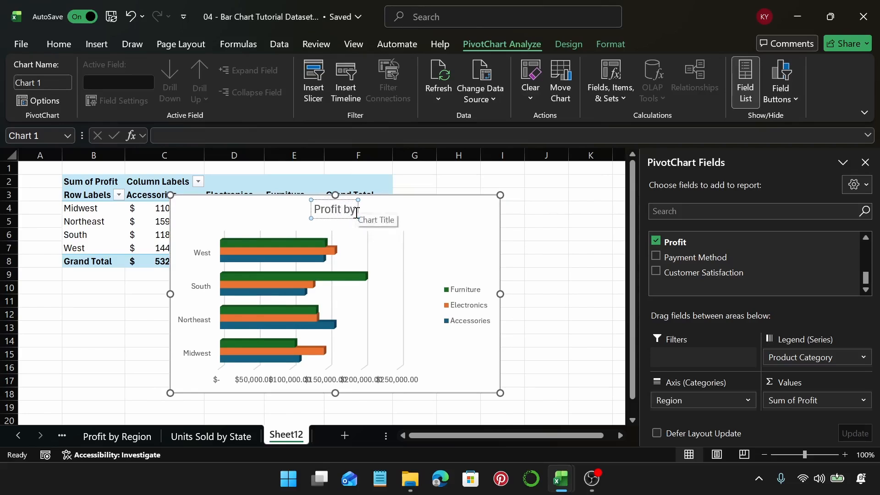
{"action": "type", "text": " Region"}
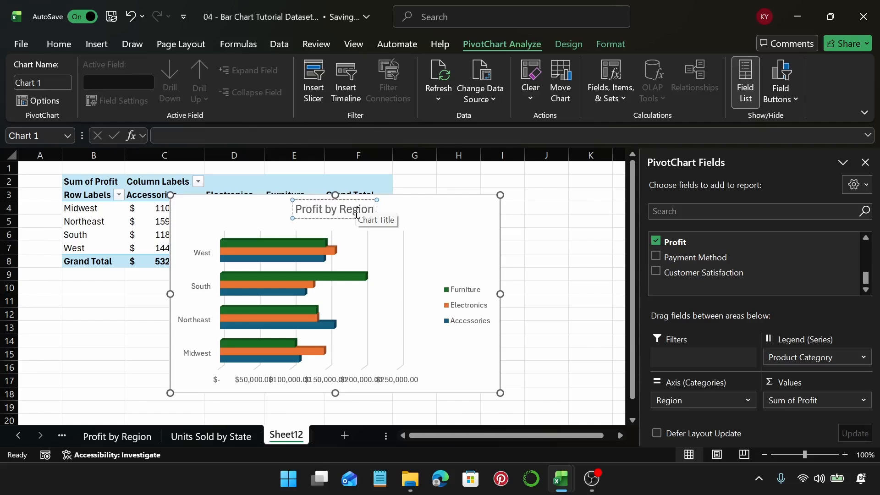
Step: Rename the current sheet to match the chart title with a number added, as "Profit by Region (2)"
{"action": "key", "text": "ctrl+a"}
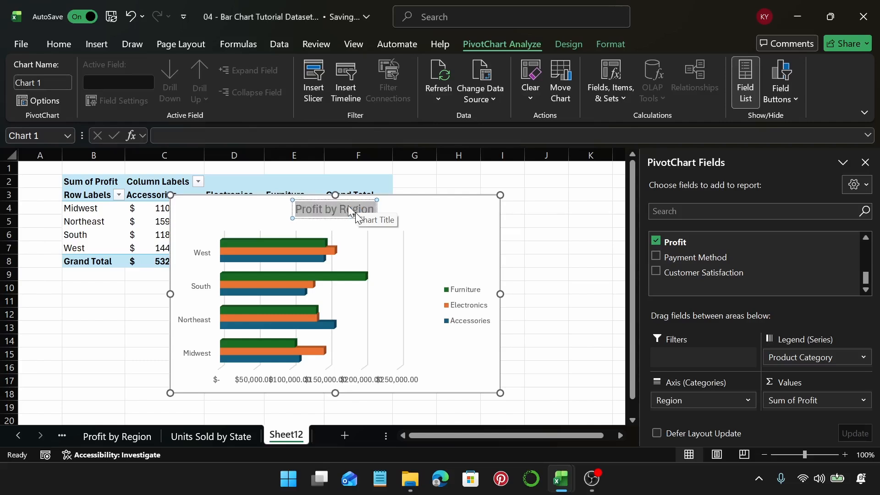
{"action": "double_click", "coordinate": [286, 437]}
{"action": "type", "text": "Profit by Region"}
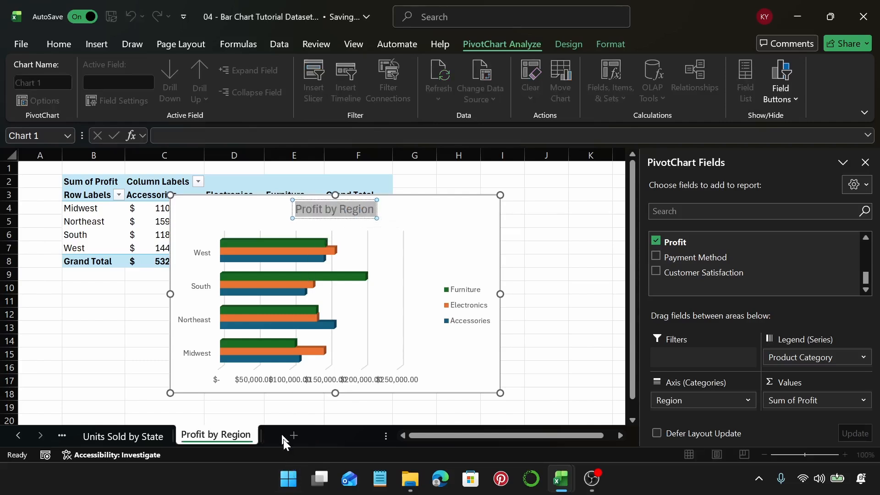
{"action": "key", "text": "Return"}
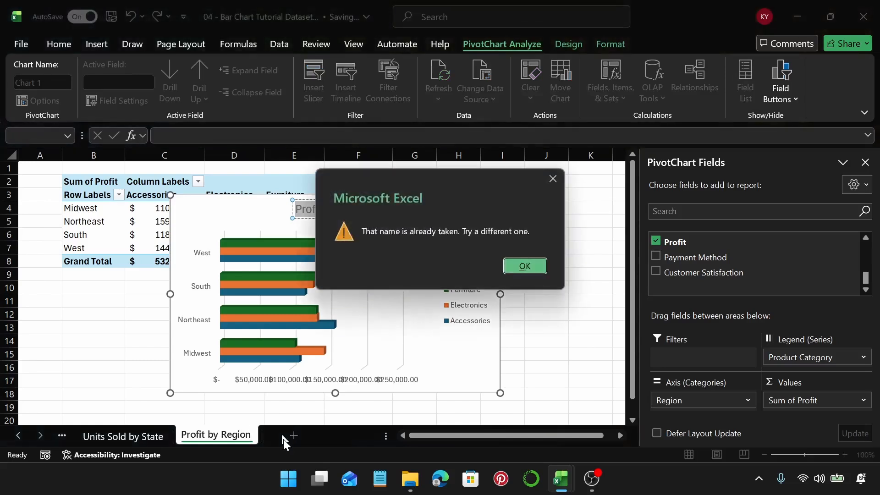
{"action": "left_click", "coordinate": [523, 264]}
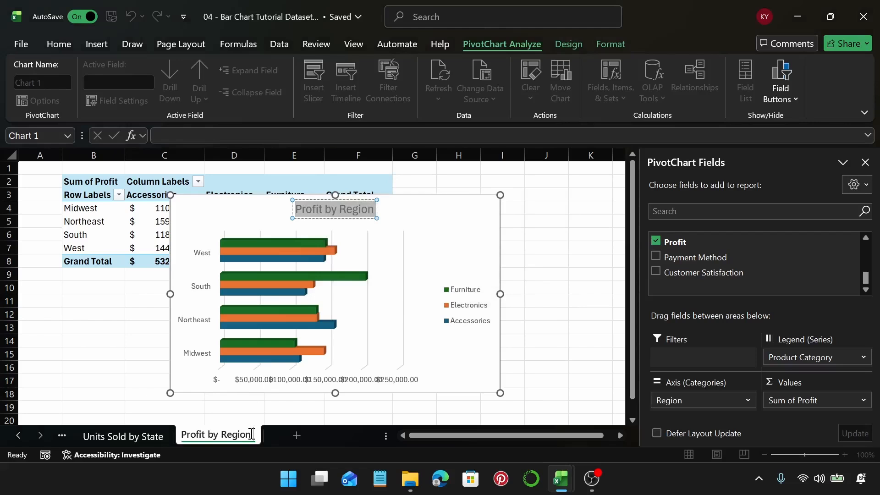
{"action": "type", "text": "(2)"}
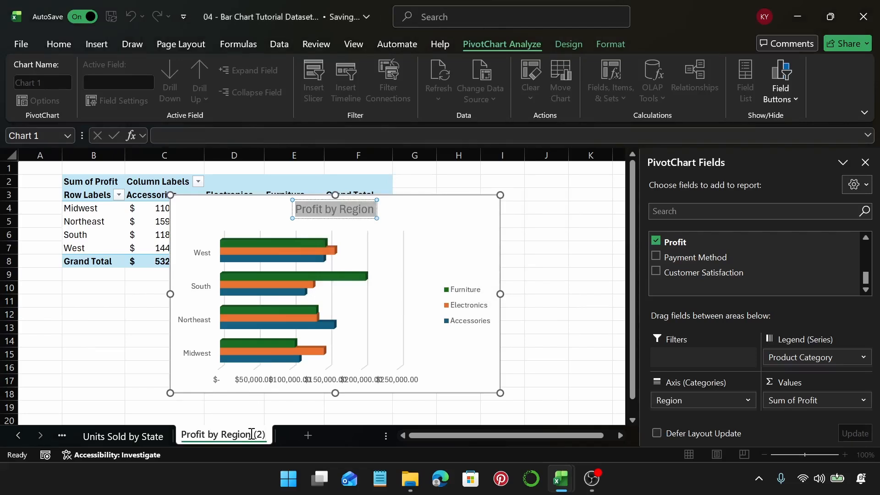
{"action": "key", "text": "Return"}
Step: Widen the chart on both sides to give the value axis labels more room
{"action": "left_click", "coordinate": [431, 210]}
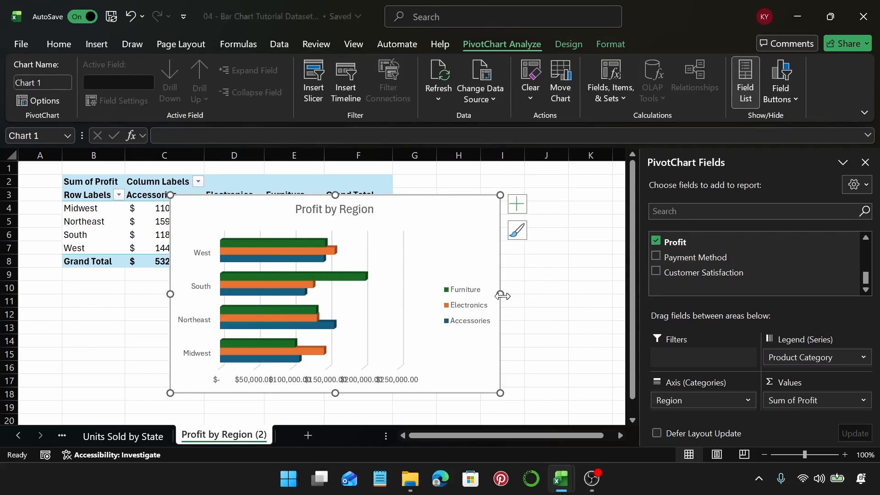
{"action": "left_click_drag", "start_coordinate": [500, 294], "coordinate": [554, 298]}
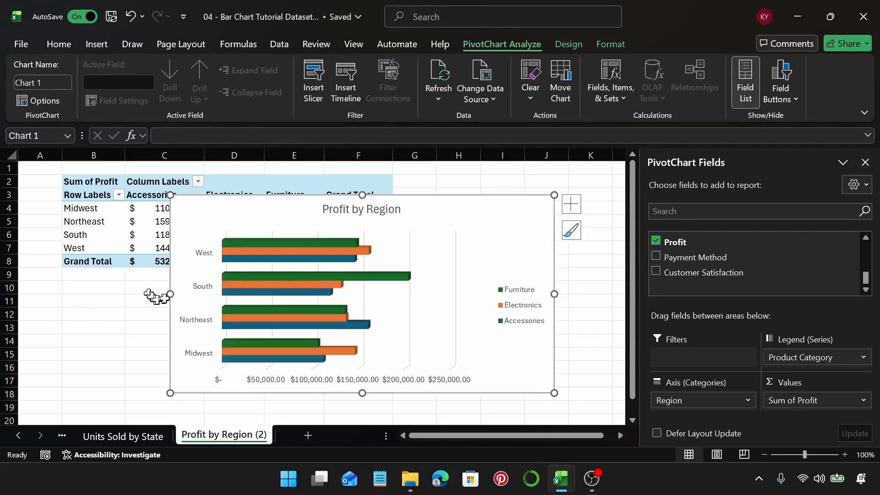
{"action": "left_click_drag", "start_coordinate": [170, 294], "coordinate": [81, 297]}
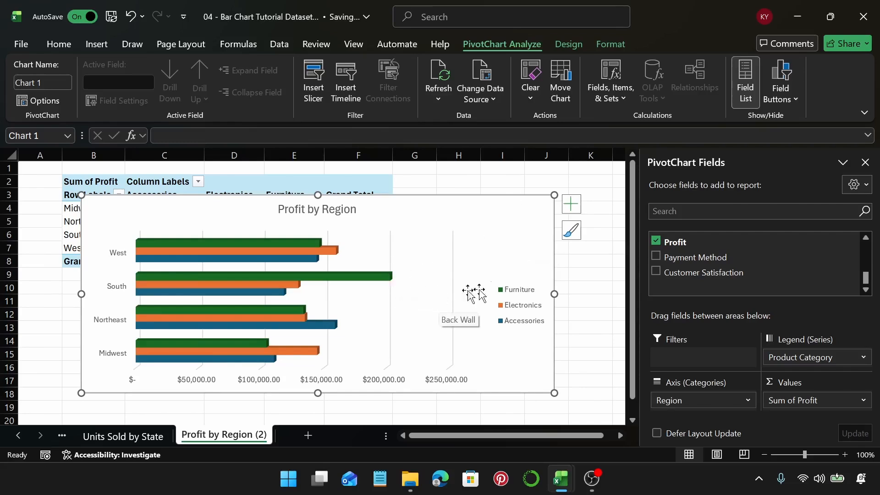
Step: Set the maximum bound of the chart's profit value axis to 230000
{"action": "left_click", "coordinate": [400, 381]}
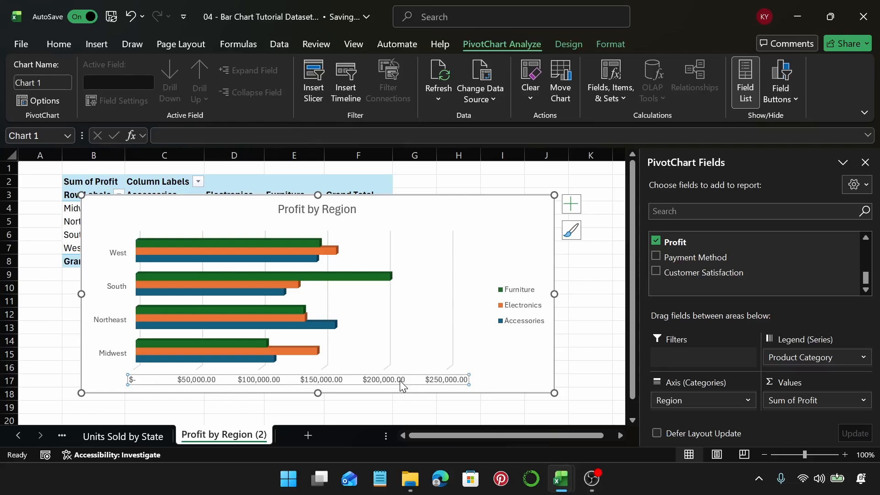
{"action": "right_click", "coordinate": [400, 385]}
{"action": "left_click", "coordinate": [459, 371]}
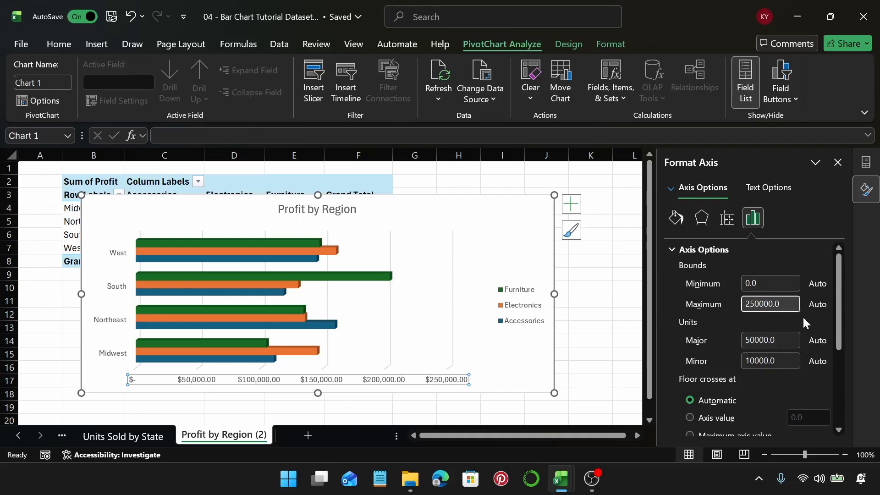
{"action": "key", "text": "BackSpace"}
{"action": "key", "text": "Return"}
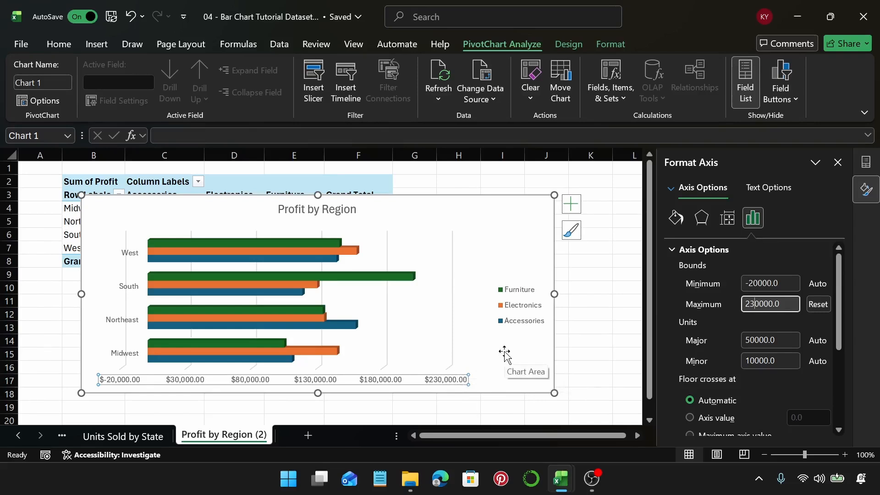
{"action": "left_click", "coordinate": [521, 226]}
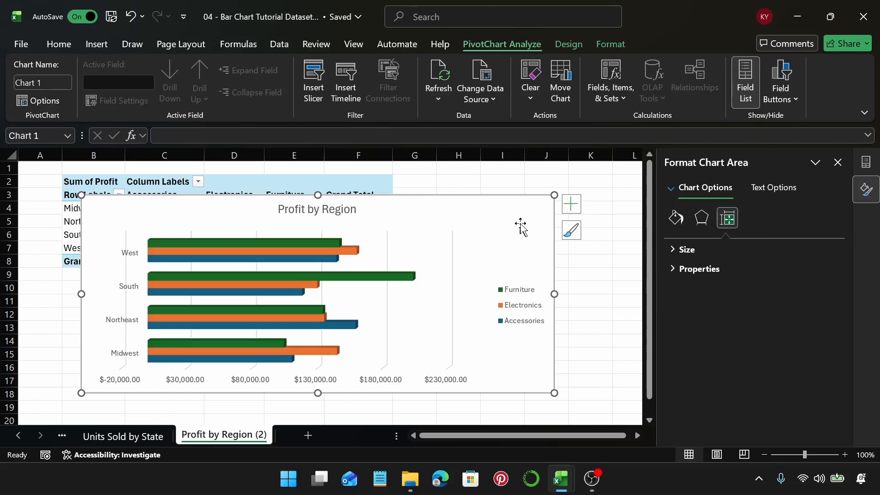
Step: Undo the recent bound changes on the chart's profit value axis
{"action": "left_click", "coordinate": [119, 318]}
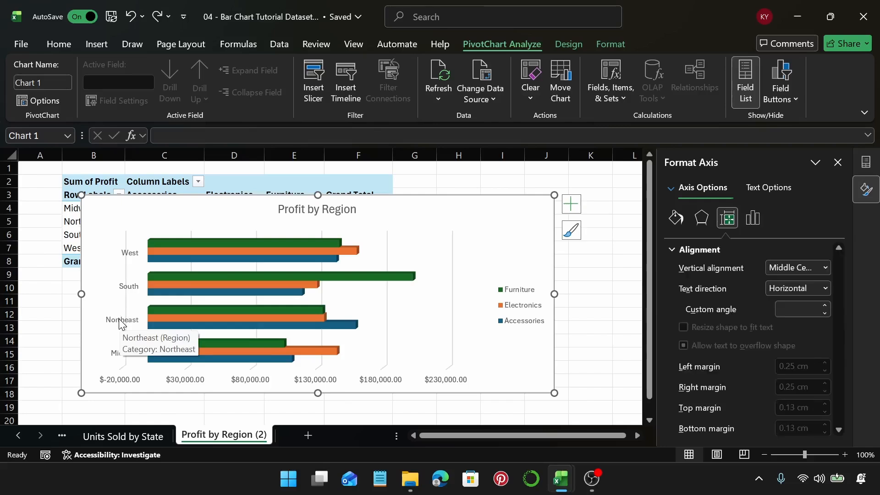
{"action": "left_click", "coordinate": [513, 227]}
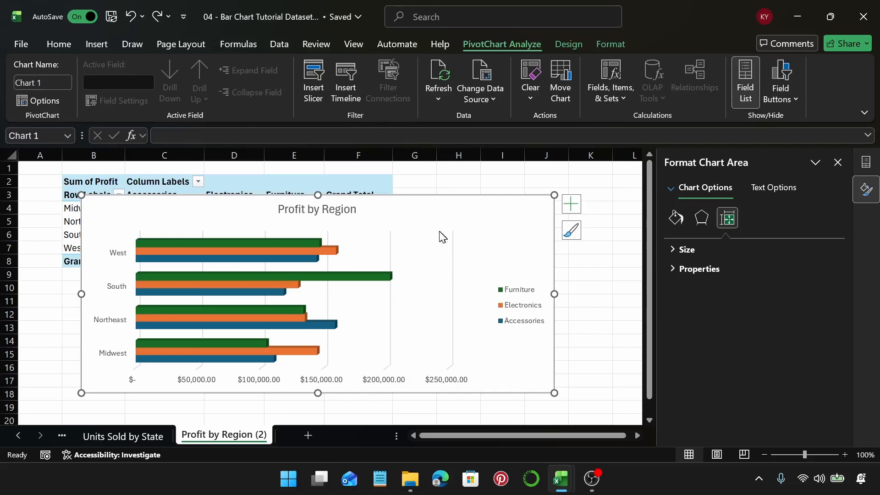
Step: Preview the available chart styles, and recolor the bars with the light-to-dark orange monochromatic palette
{"action": "left_click", "coordinate": [563, 48]}
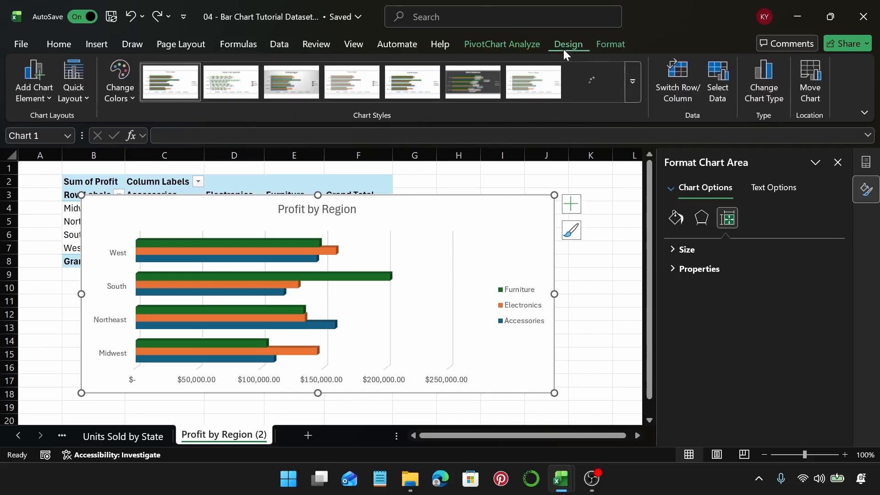
{"action": "left_click", "coordinate": [638, 91]}
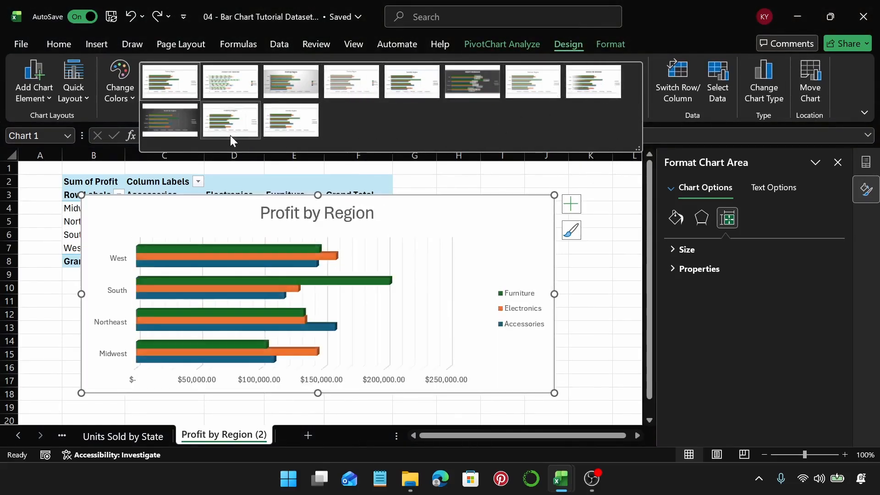
{"action": "left_click", "coordinate": [124, 96]}
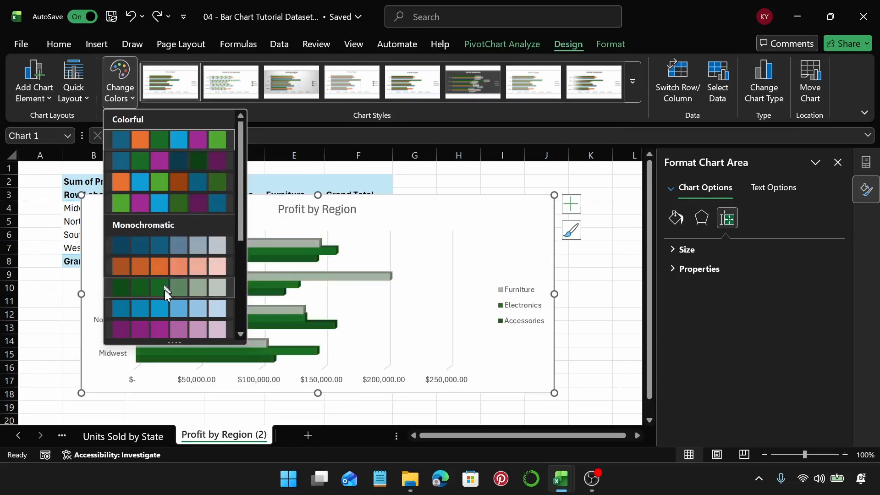
{"action": "scroll", "coordinate": [170, 288], "scroll_direction": "down", "scroll_amount": 3}
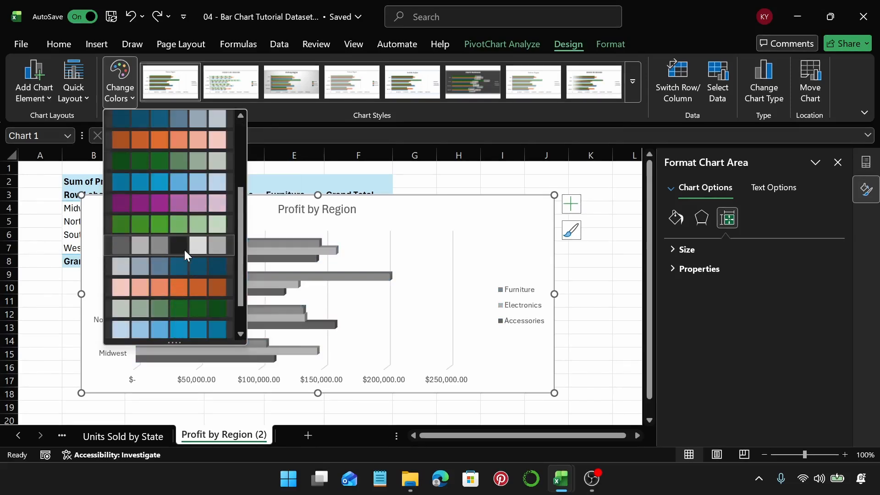
{"action": "scroll", "coordinate": [188, 215], "scroll_direction": "up", "scroll_amount": 2}
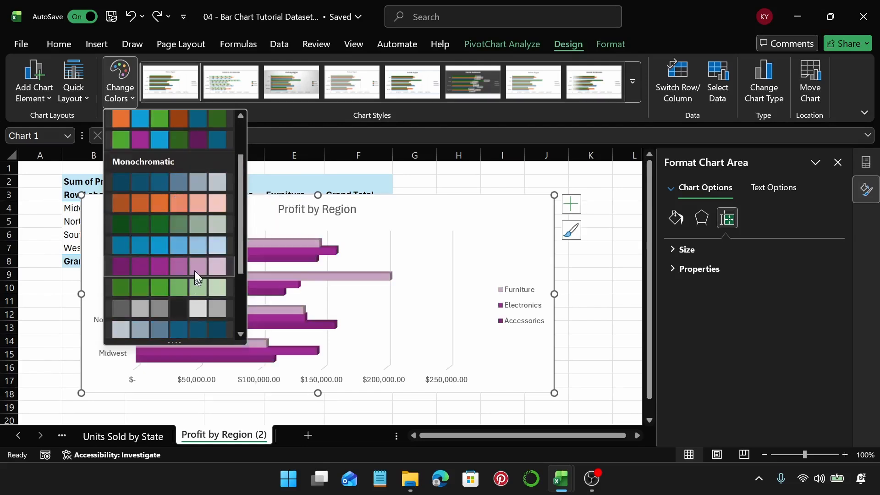
{"action": "scroll", "coordinate": [195, 303], "scroll_direction": "down", "scroll_amount": 3}
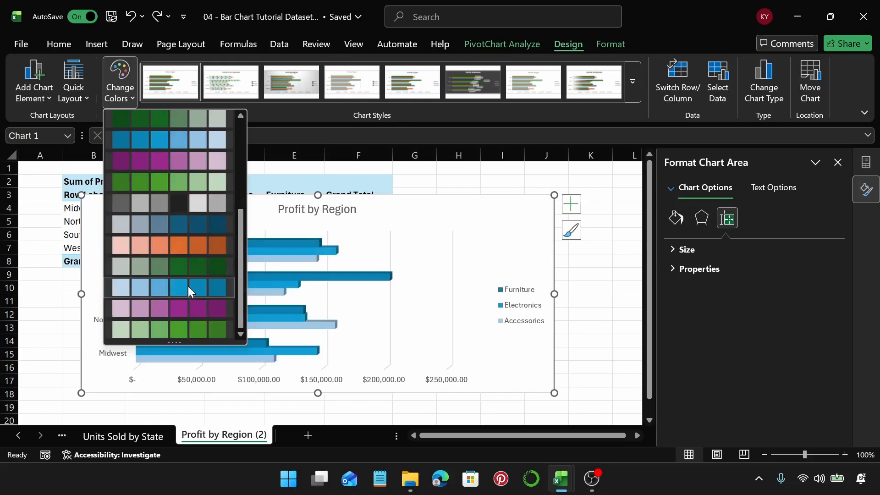
{"action": "left_click", "coordinate": [192, 246]}
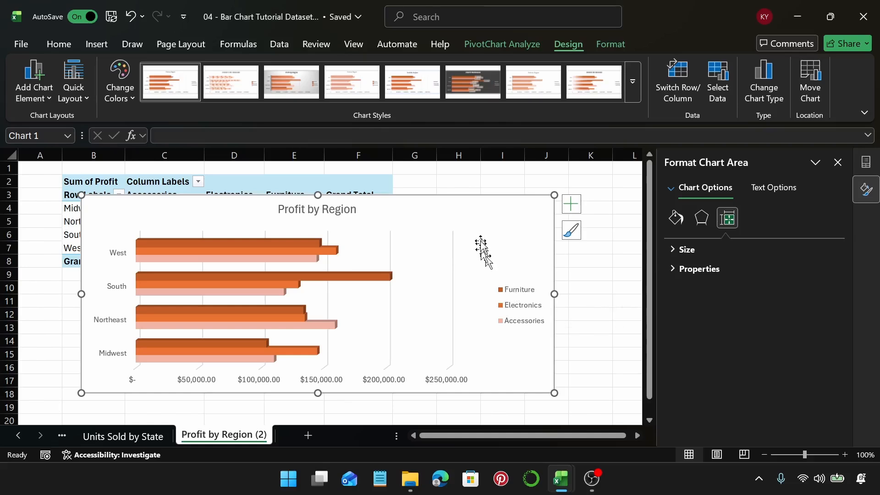
Step: Add a new sheet and insert a PivotTable from Table1 at cell B2
{"action": "left_click", "coordinate": [310, 440]}
{"action": "left_click", "coordinate": [74, 184]}
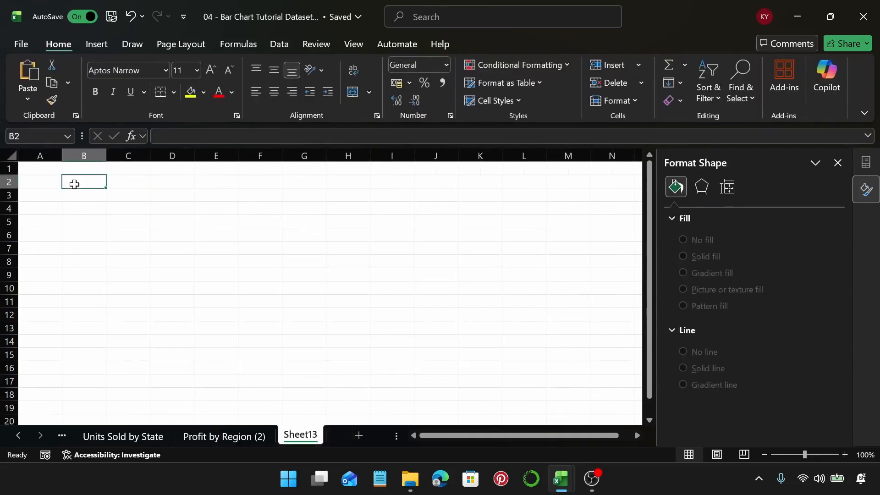
{"action": "left_click", "coordinate": [97, 52]}
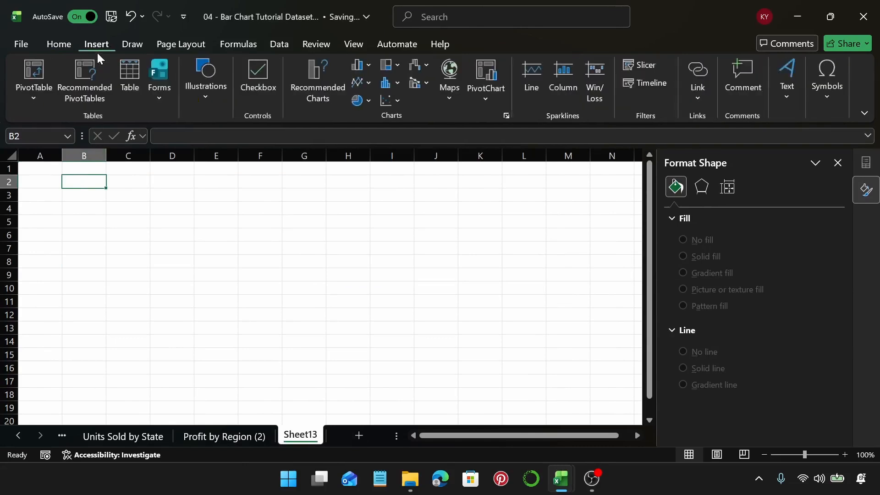
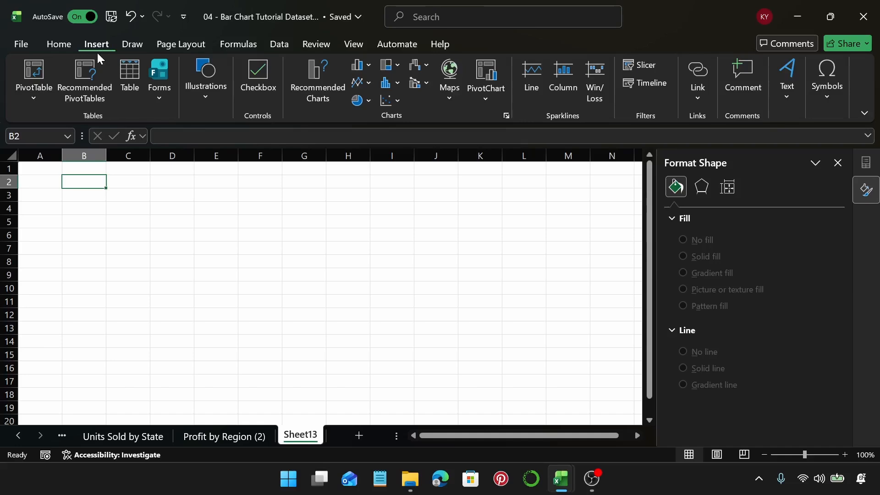
{"action": "left_click", "coordinate": [49, 65]}
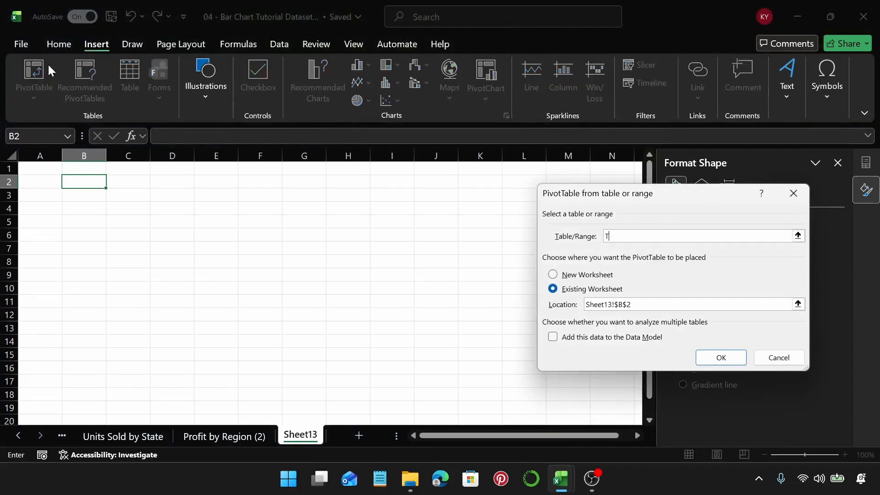
{"action": "type", "text": "Table1"}
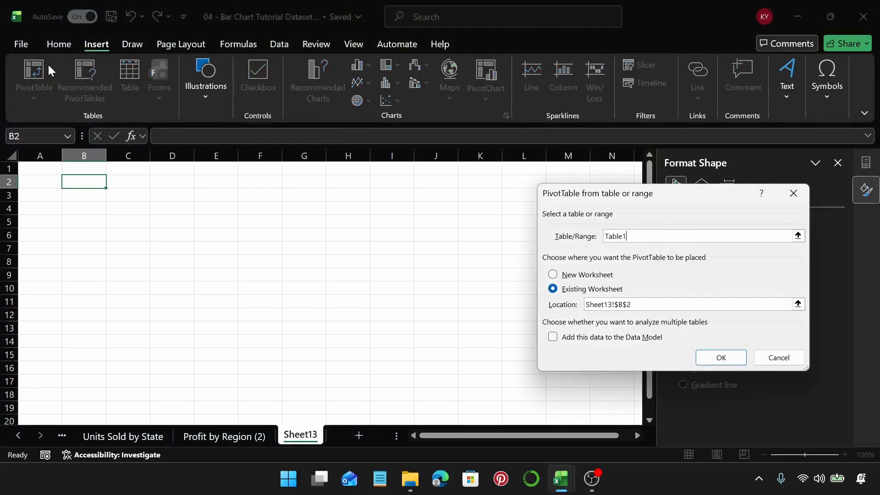
{"action": "key", "text": "Return"}
Step: Build the PivotTable with Region and Product Category as nested rows and the sum of Revenue as values
{"action": "scroll", "coordinate": [764, 261], "scroll_direction": "down", "scroll_amount": 3}
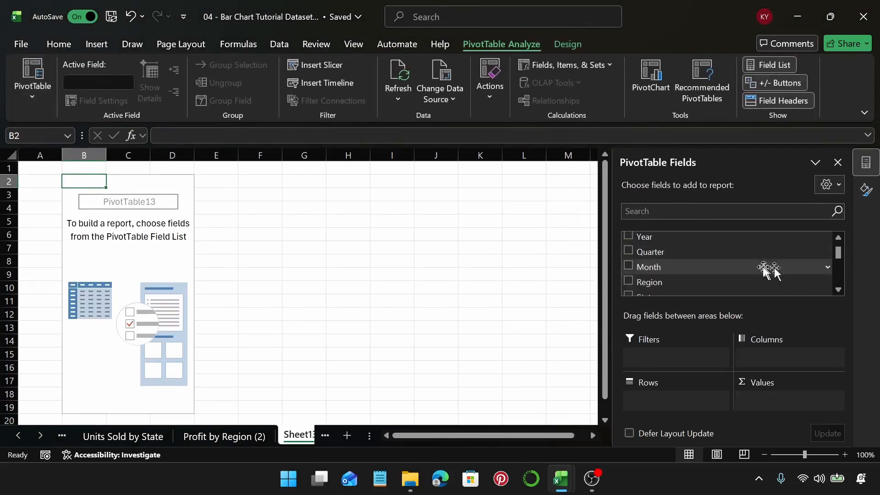
{"action": "left_click_drag", "start_coordinate": [728, 259], "coordinate": [684, 403]}
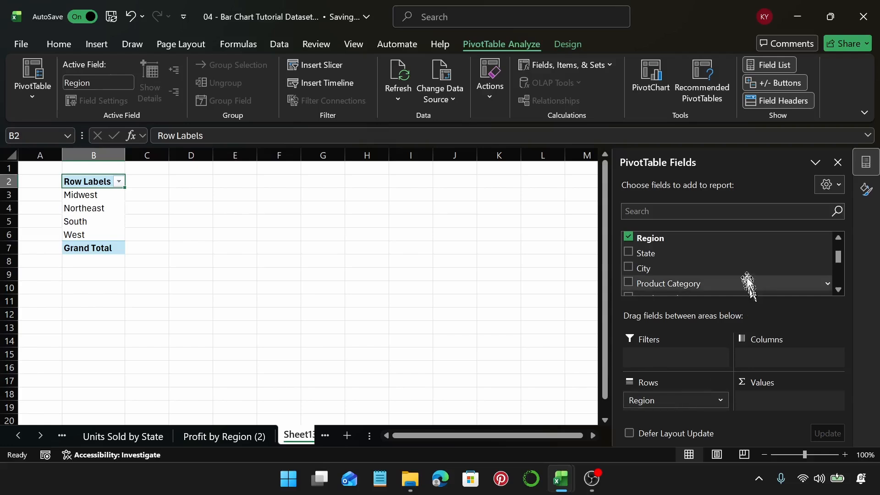
{"action": "scroll", "coordinate": [748, 257], "scroll_direction": "down", "scroll_amount": 3}
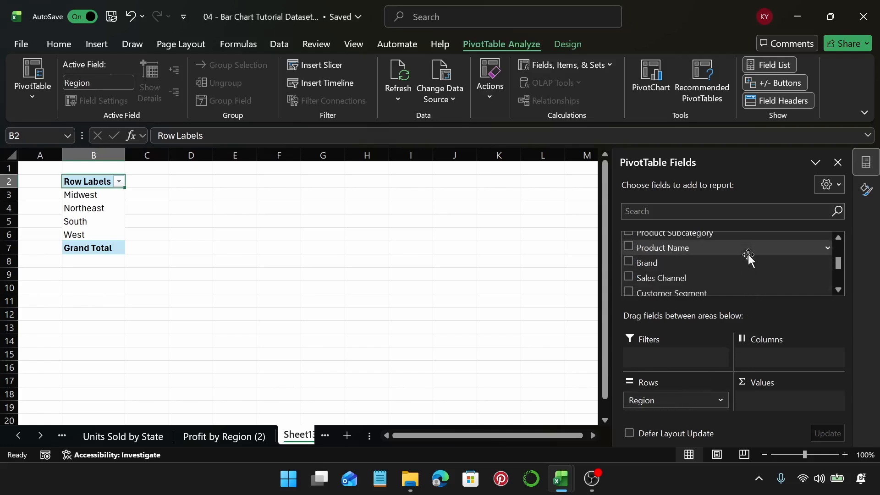
{"action": "scroll", "coordinate": [749, 257], "scroll_direction": "up", "scroll_amount": 2}
{"action": "left_click_drag", "start_coordinate": [744, 254], "coordinate": [686, 403]}
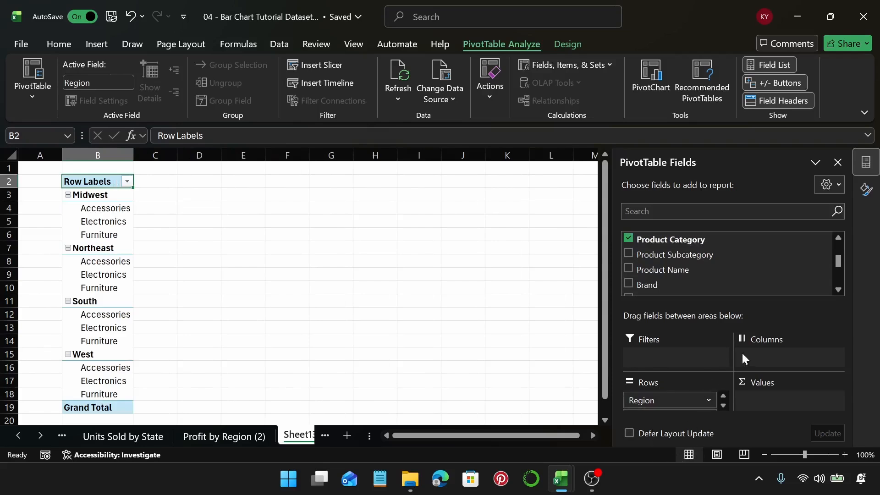
{"action": "scroll", "coordinate": [775, 271], "scroll_direction": "down", "scroll_amount": 6}
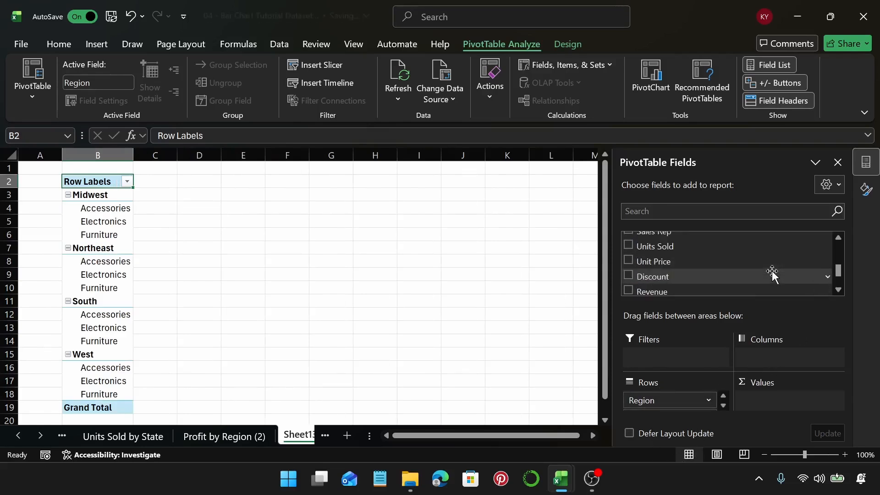
{"action": "scroll", "coordinate": [711, 275], "scroll_direction": "up", "scroll_amount": 2}
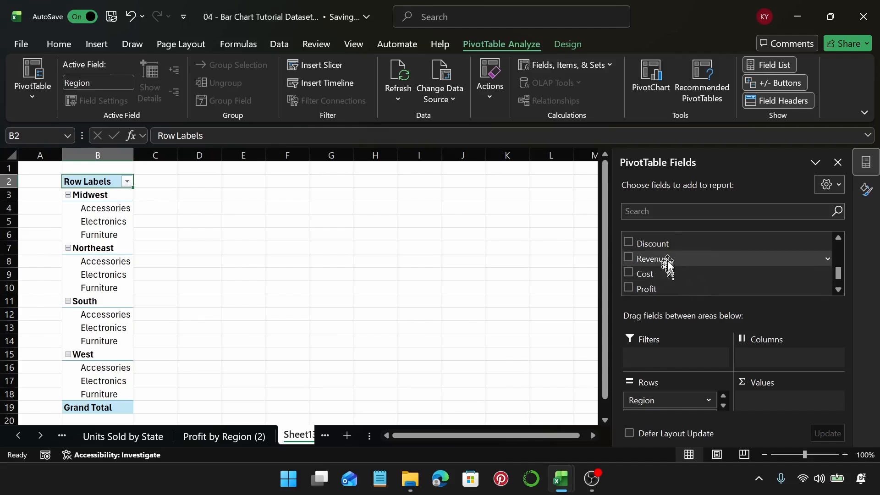
{"action": "left_click_drag", "start_coordinate": [684, 257], "coordinate": [799, 400]}
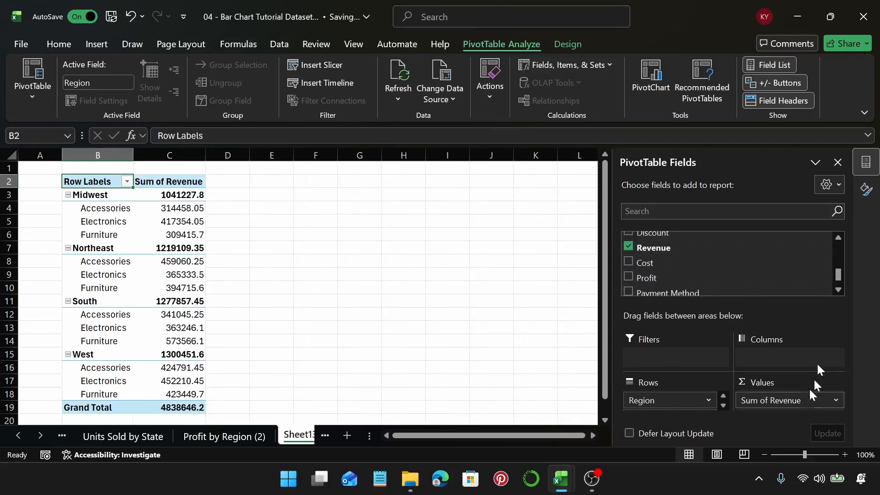
Step: Format all the Sum of Revenue values, including the grand total, in the US dollar accounting format
{"action": "left_click", "coordinate": [170, 196]}
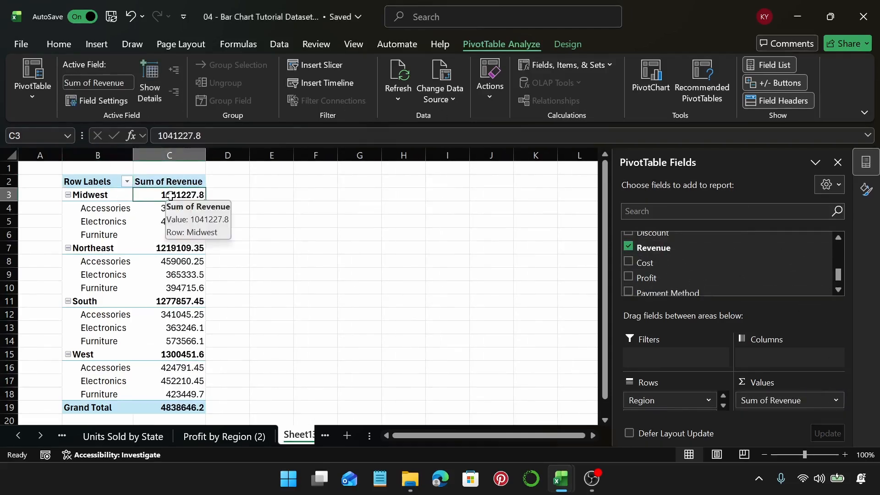
{"action": "key", "text": "ctrl+shift+Down"}
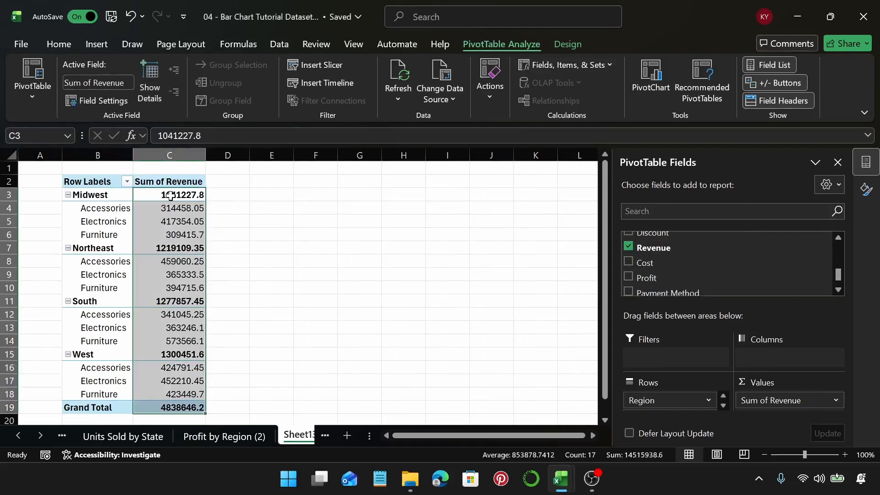
{"action": "left_click", "coordinate": [74, 43]}
{"action": "left_click", "coordinate": [408, 84]}
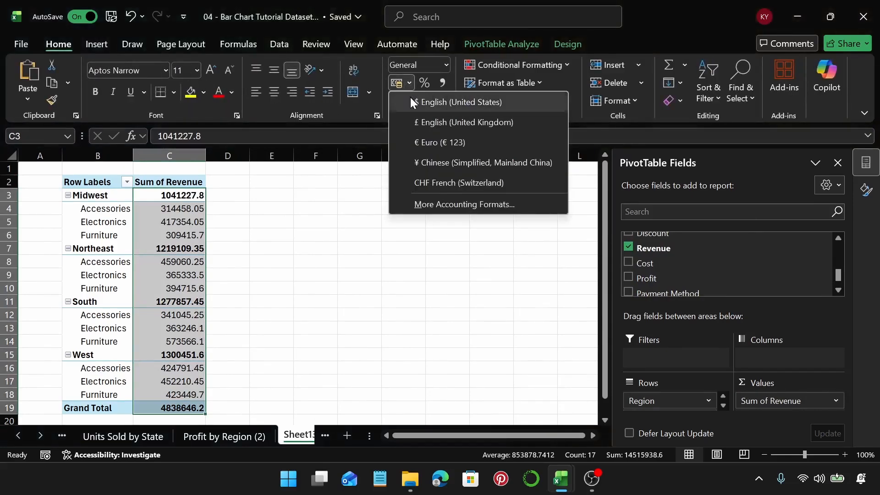
{"action": "left_click", "coordinate": [411, 102]}
{"action": "left_click", "coordinate": [176, 249]}
{"action": "left_click", "coordinate": [175, 235]}
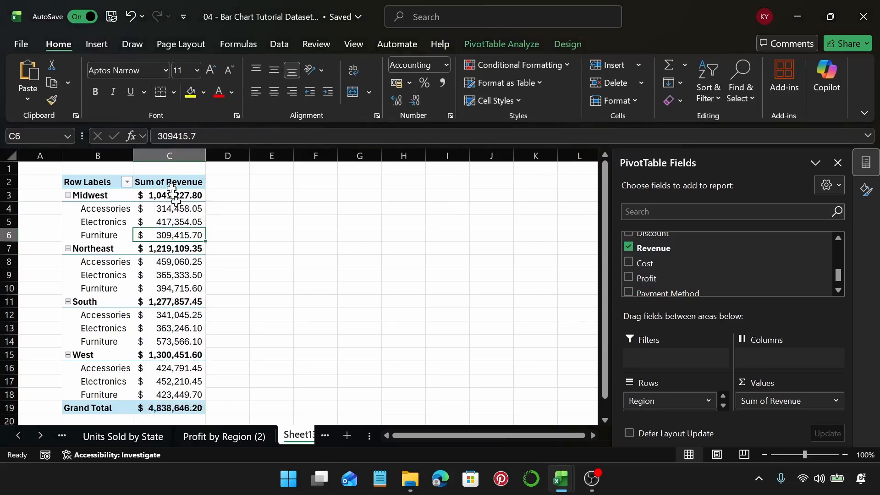
Step: Insert a 3-D clustered bar chart from the revenue PivotTable and enlarge it in width and height
{"action": "left_click", "coordinate": [97, 44]}
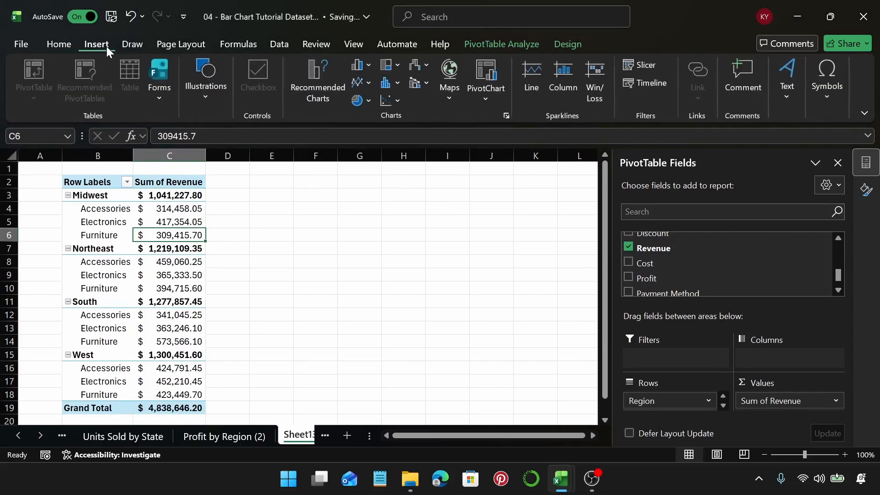
{"action": "left_click", "coordinate": [323, 87]}
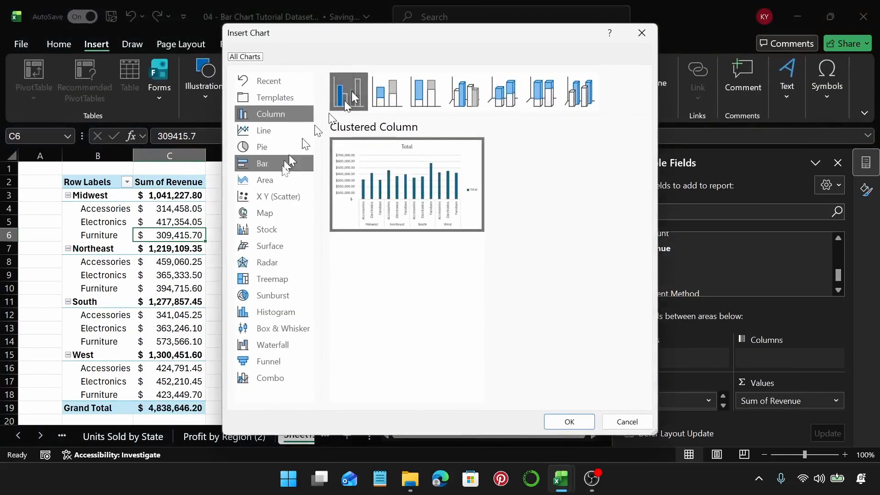
{"action": "left_click", "coordinate": [276, 163]}
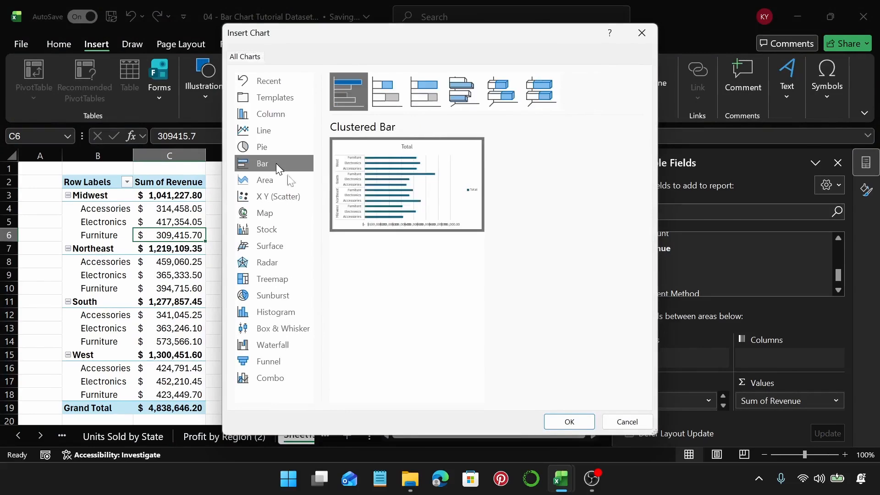
{"action": "left_click", "coordinate": [466, 94]}
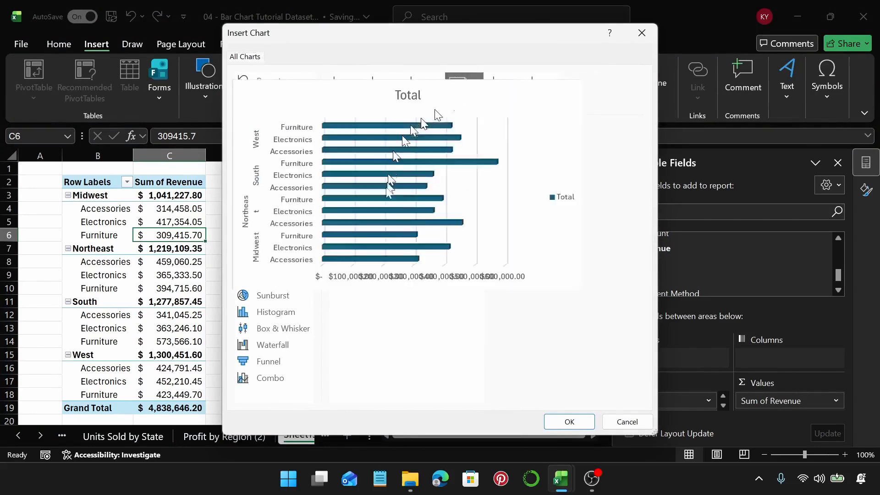
{"action": "left_click", "coordinate": [569, 422]}
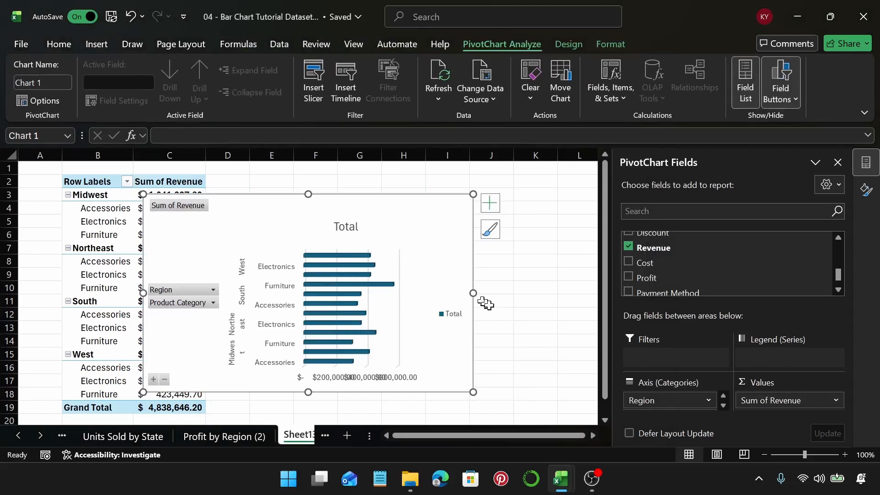
{"action": "left_click_drag", "start_coordinate": [474, 293], "coordinate": [539, 293]}
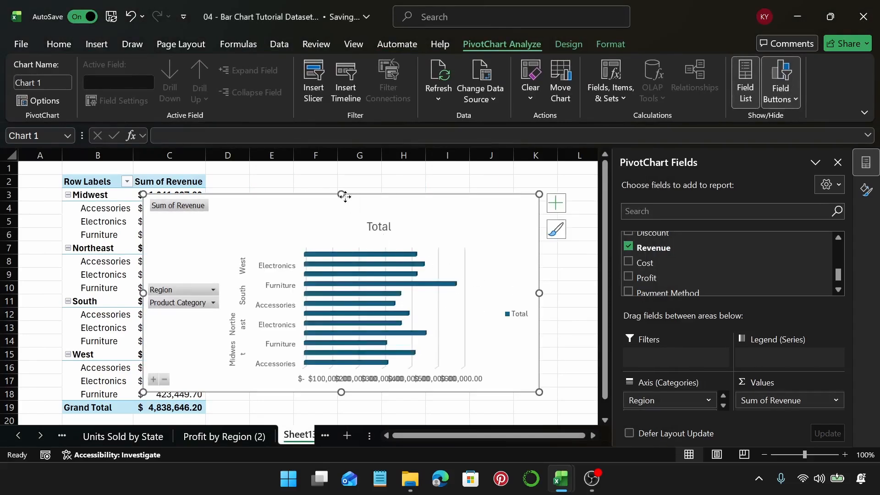
{"action": "left_click_drag", "start_coordinate": [342, 194], "coordinate": [346, 177]}
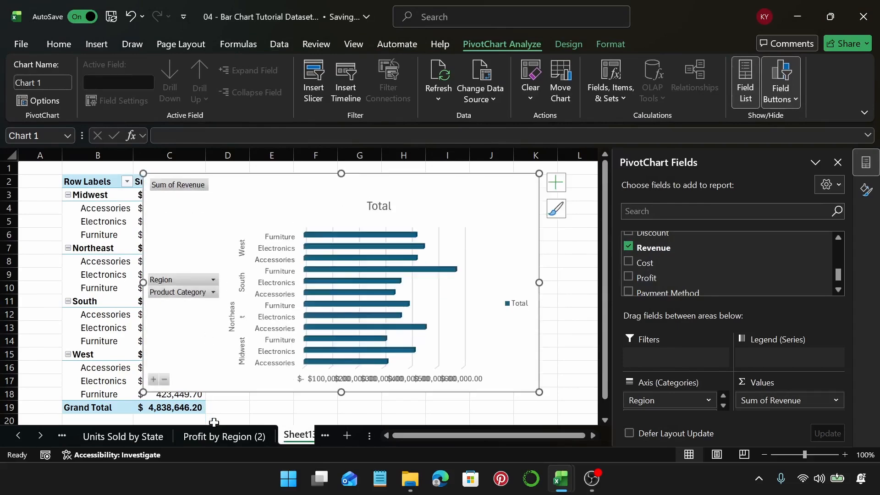
Step: Hide all field buttons on the revenue chart and delete its legend
{"action": "left_click", "coordinate": [224, 435]}
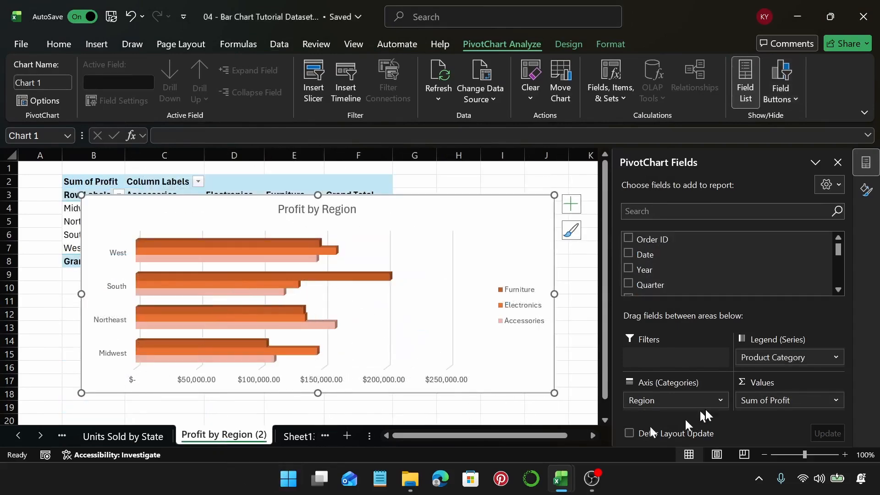
{"action": "left_click", "coordinate": [293, 437]}
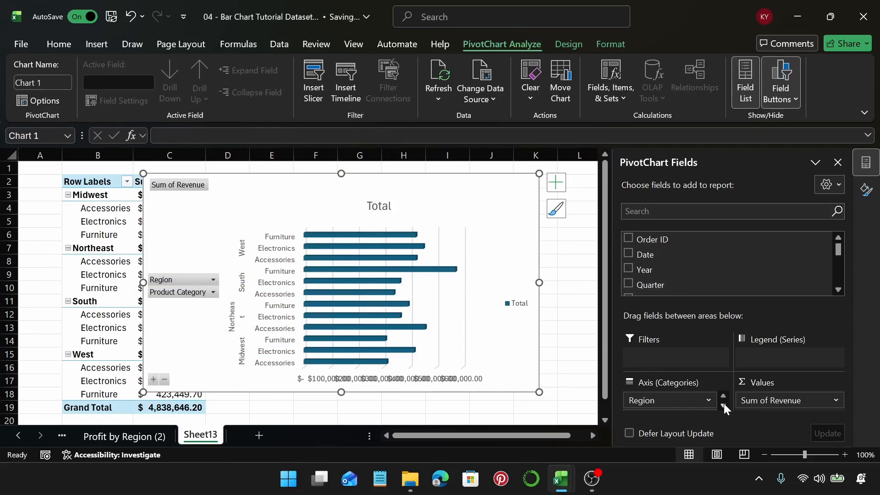
{"action": "right_click", "coordinate": [187, 187]}
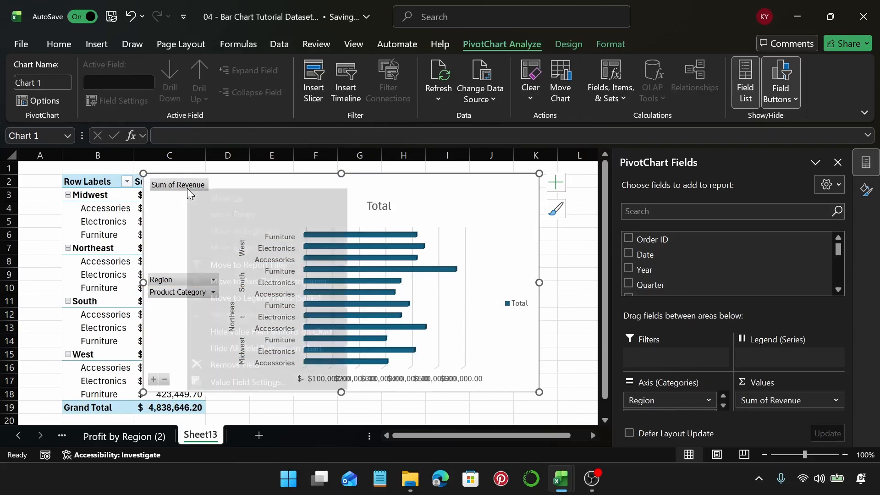
{"action": "left_click", "coordinate": [268, 352]}
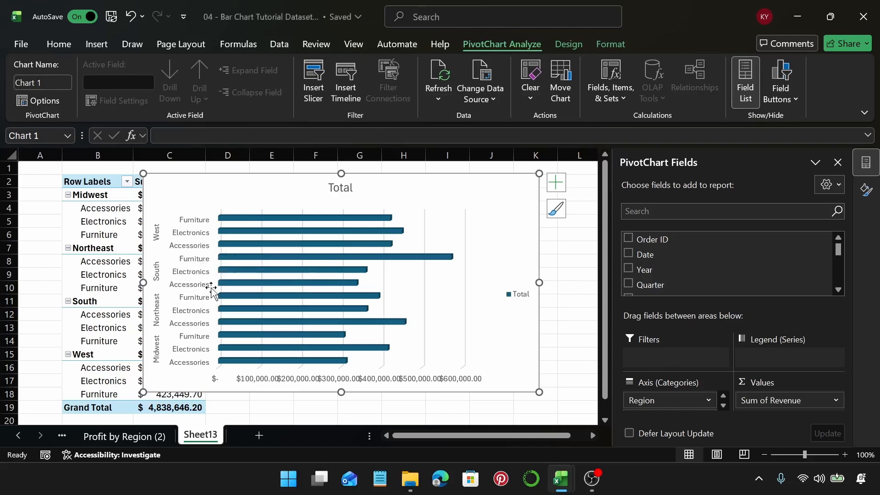
{"action": "left_click", "coordinate": [522, 301]}
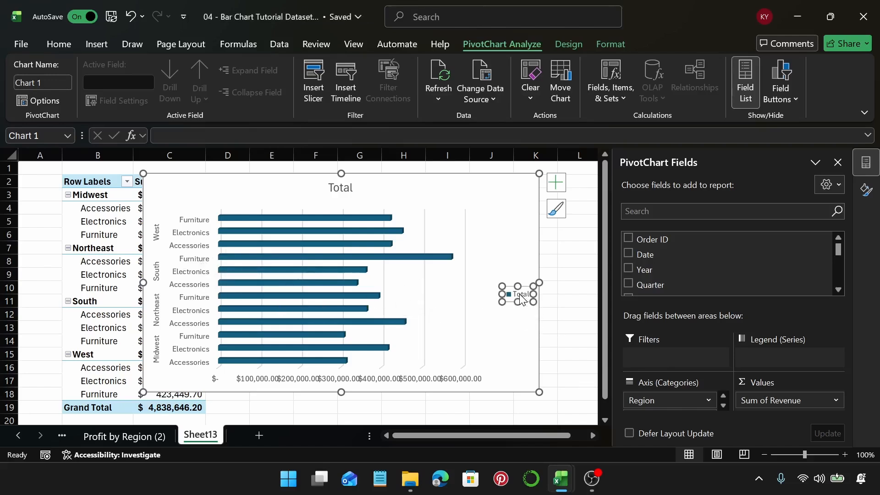
{"action": "key", "text": "Delete"}
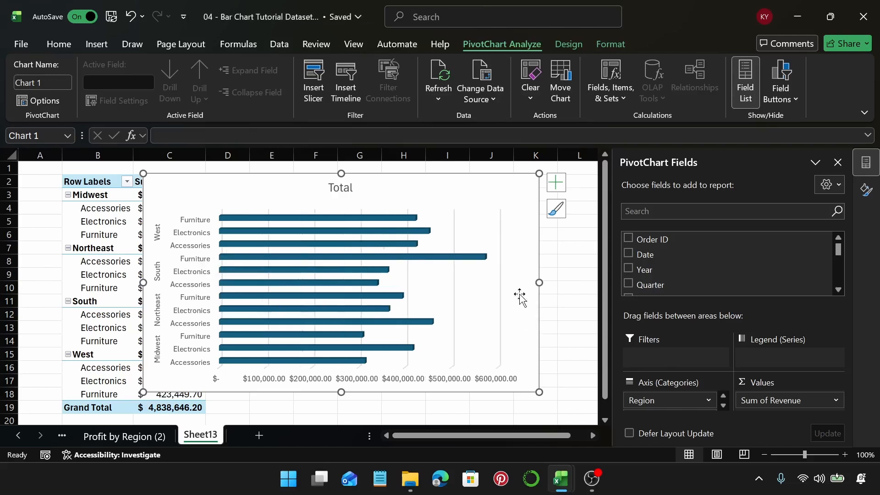
Step: Change the revenue chart's title to "Revenue by Region and Category"
{"action": "left_click", "coordinate": [341, 187]}
{"action": "left_click", "coordinate": [341, 188]}
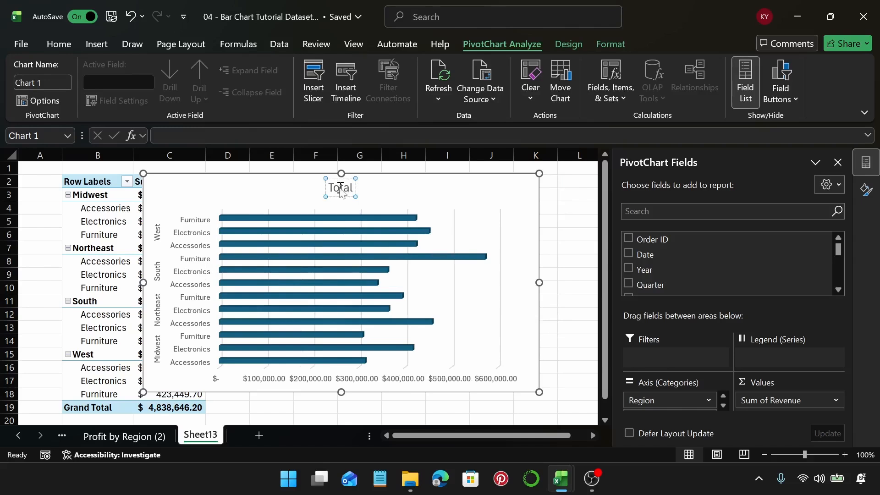
{"action": "double_click", "coordinate": [340, 190]}
{"action": "type", "text": "Reve"}
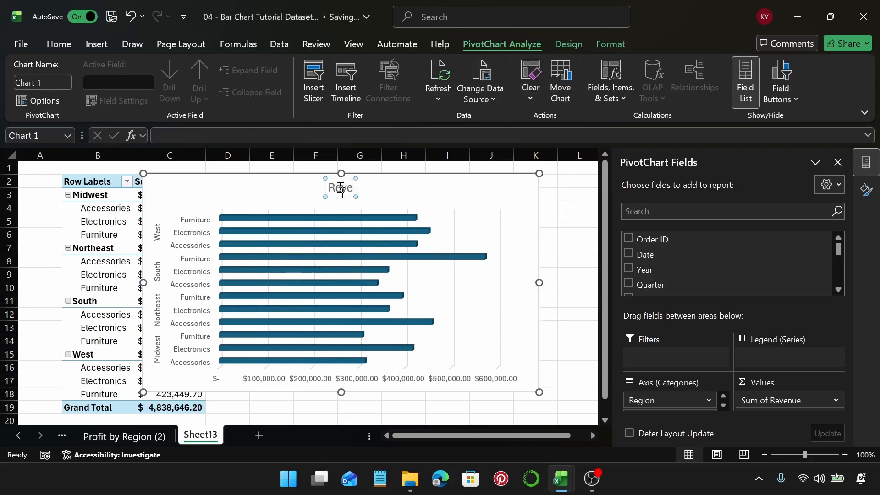
{"action": "type", "text": "nue"}
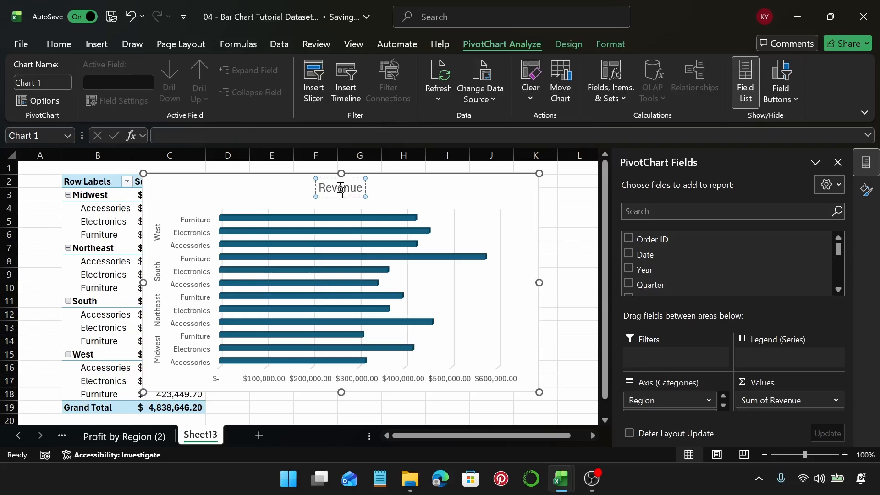
{"action": "key", "text": "BackSpace"}
{"action": "key", "text": "BackSpace"}
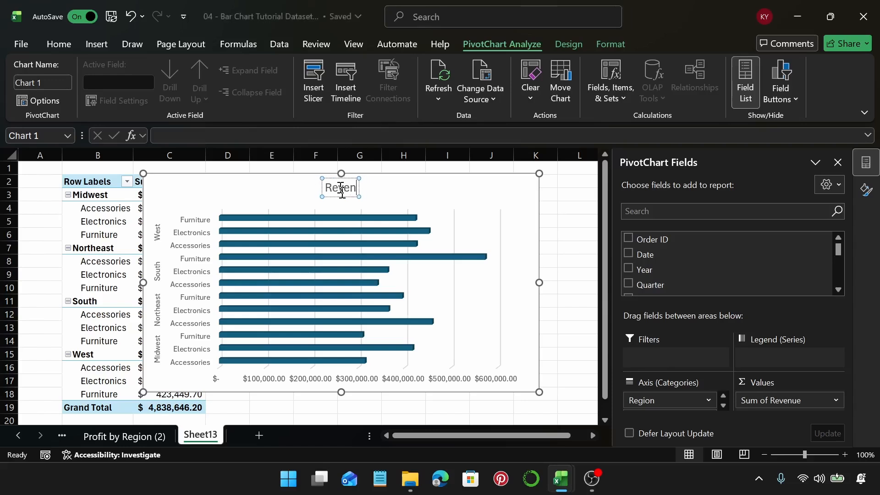
{"action": "type", "text": "ue b"}
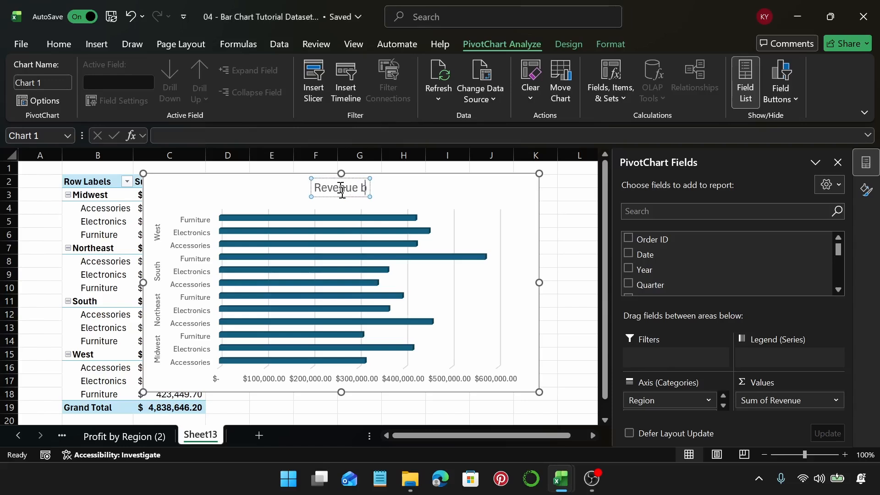
{"action": "type", "text": "y R"}
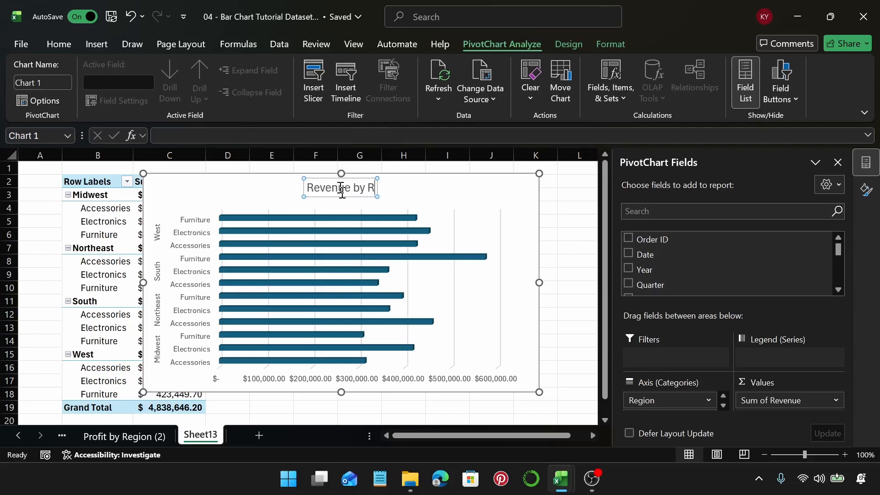
{"action": "type", "text": "egion"}
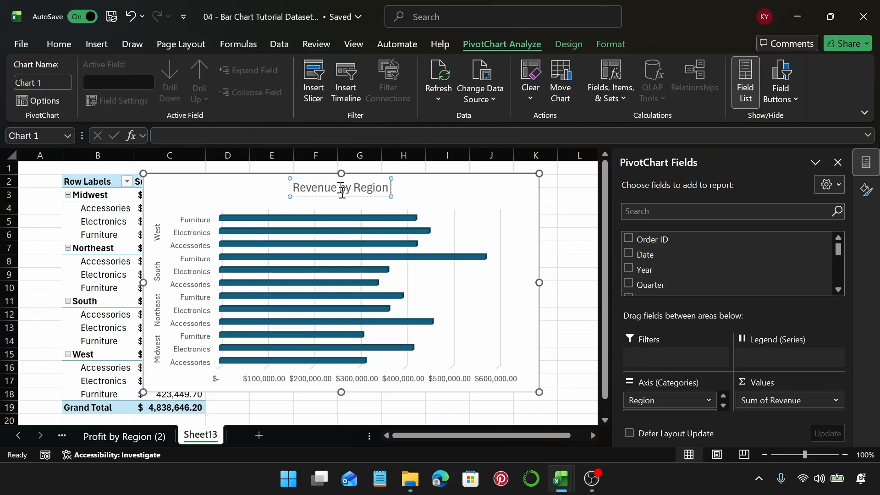
{"action": "type", "text": " and C"}
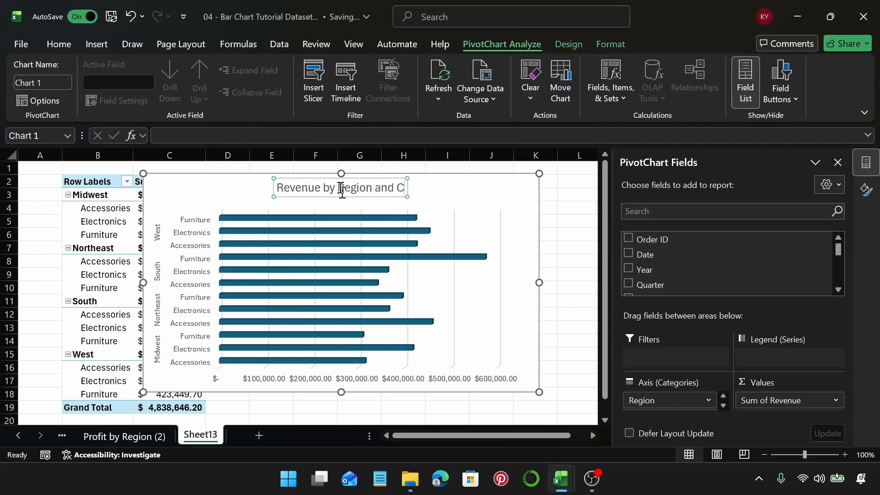
{"action": "type", "text": "ategory"}
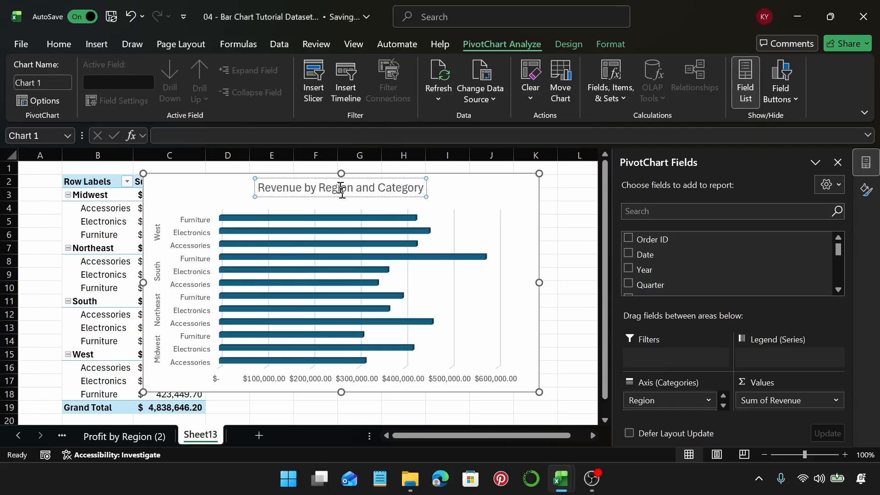
Step: Copy the chart title and use it to rename the sheet as "Revenue by Region and Category"
{"action": "triple_click", "coordinate": [339, 188]}
{"action": "key", "text": "ctrl+c"}
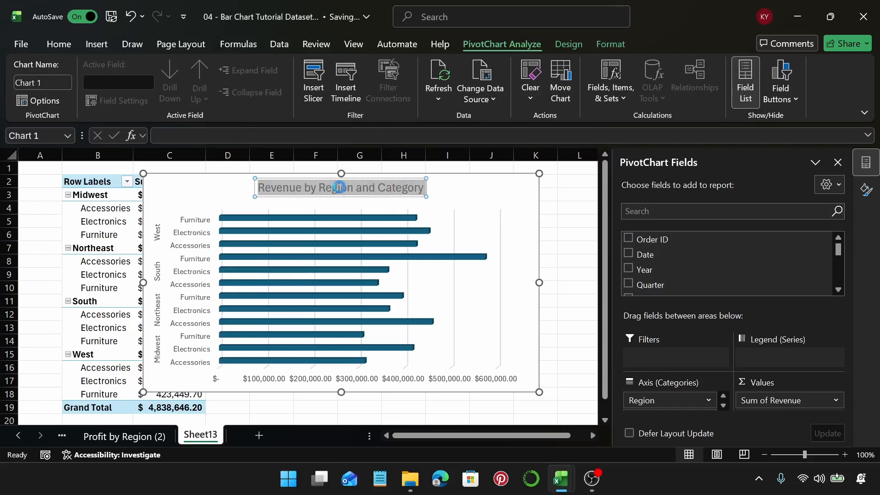
{"action": "double_click", "coordinate": [210, 442]}
{"action": "key", "text": "ctrl+v"}
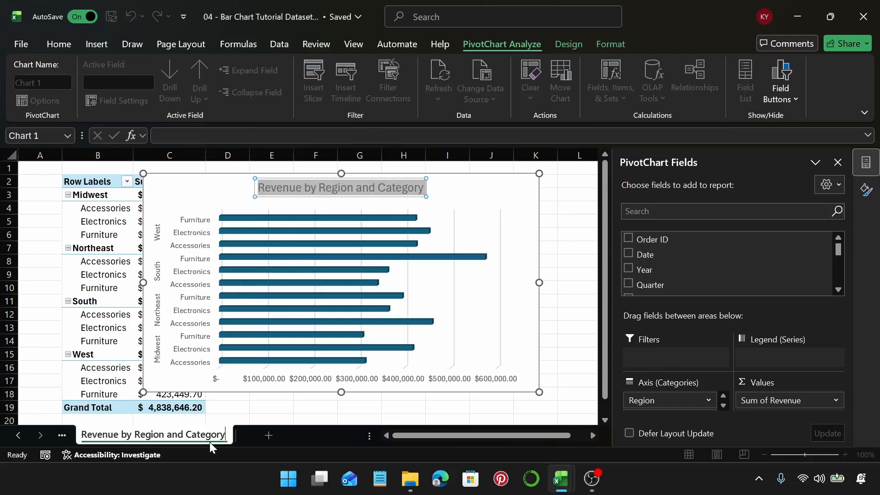
{"action": "key", "text": "Return"}
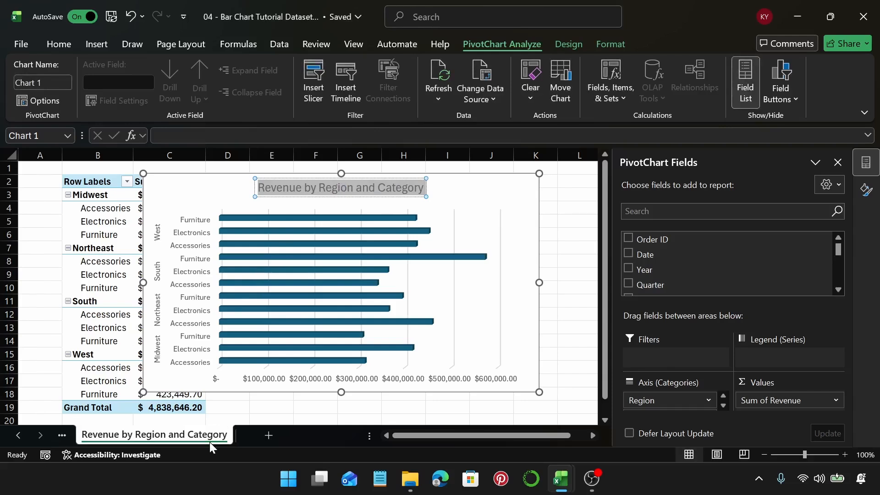
{"action": "left_click", "coordinate": [493, 193]}
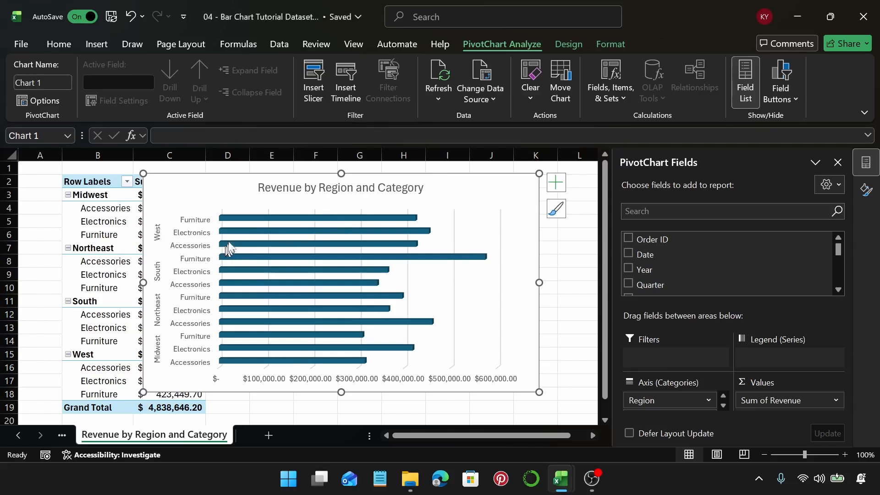
Step: Fill the West region's Furniture, Electronics and Accessories bars individually with the standard dark blue colour
{"action": "left_click", "coordinate": [252, 219]}
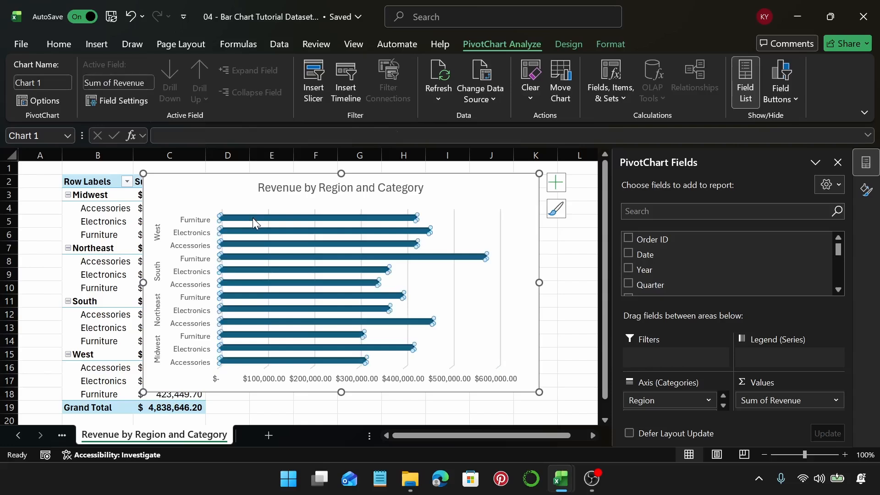
{"action": "left_click", "coordinate": [252, 219]}
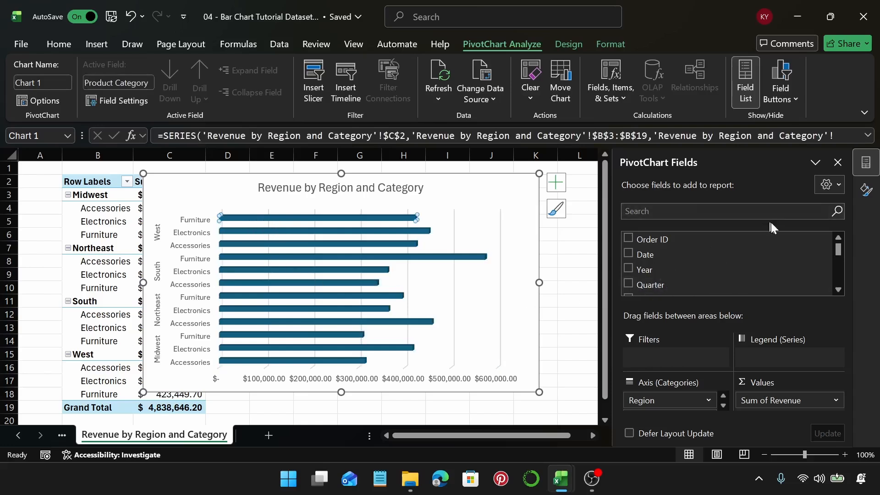
{"action": "left_click", "coordinate": [866, 191]}
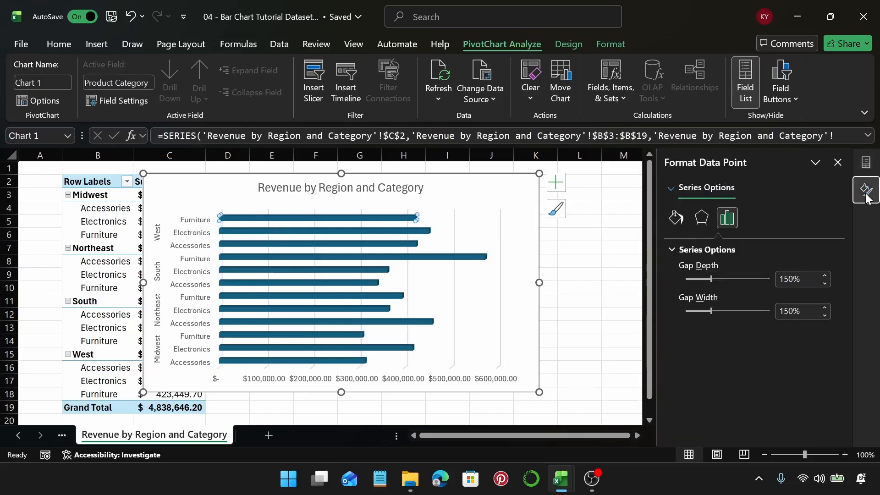
{"action": "left_click", "coordinate": [677, 219]}
{"action": "left_click", "coordinate": [815, 411]}
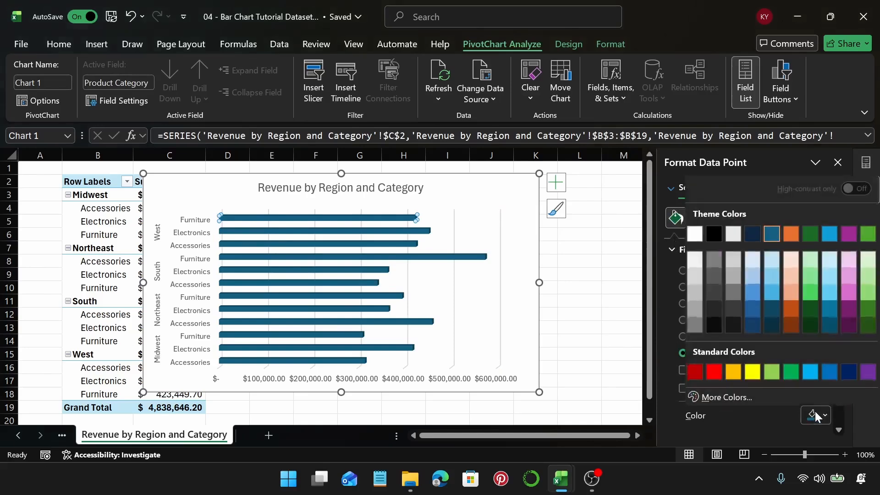
{"action": "left_click", "coordinate": [849, 372]}
{"action": "left_click", "coordinate": [365, 231]}
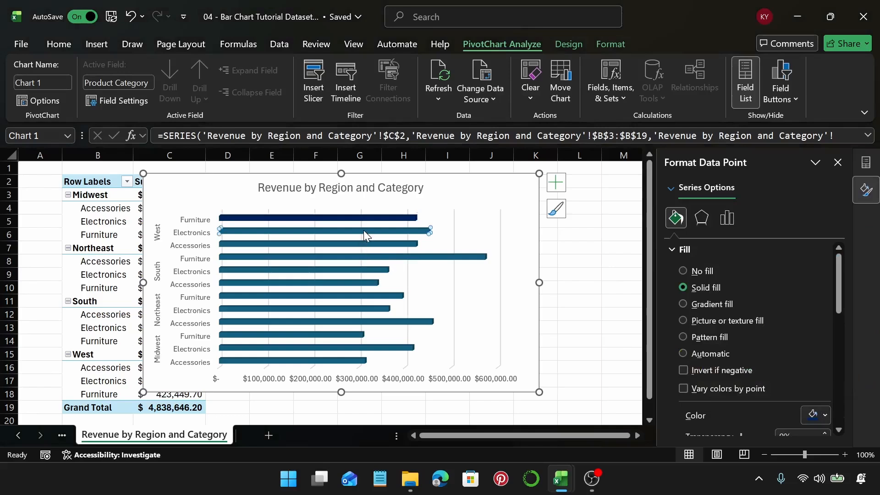
{"action": "left_click", "coordinate": [818, 415]}
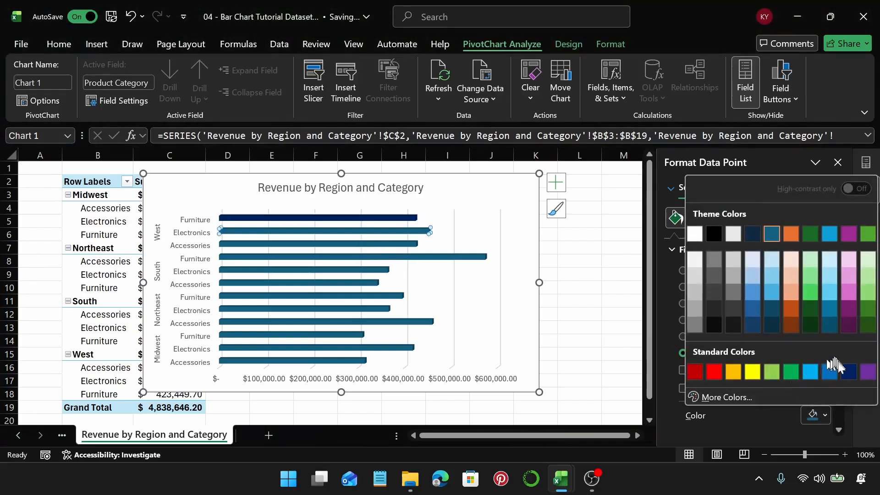
{"action": "left_click", "coordinate": [849, 372]}
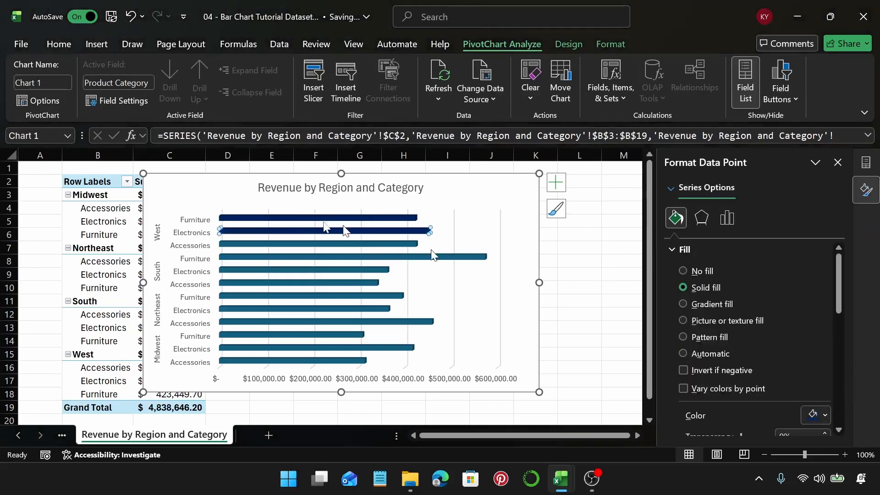
{"action": "left_click", "coordinate": [310, 244]}
{"action": "left_click", "coordinate": [813, 415]}
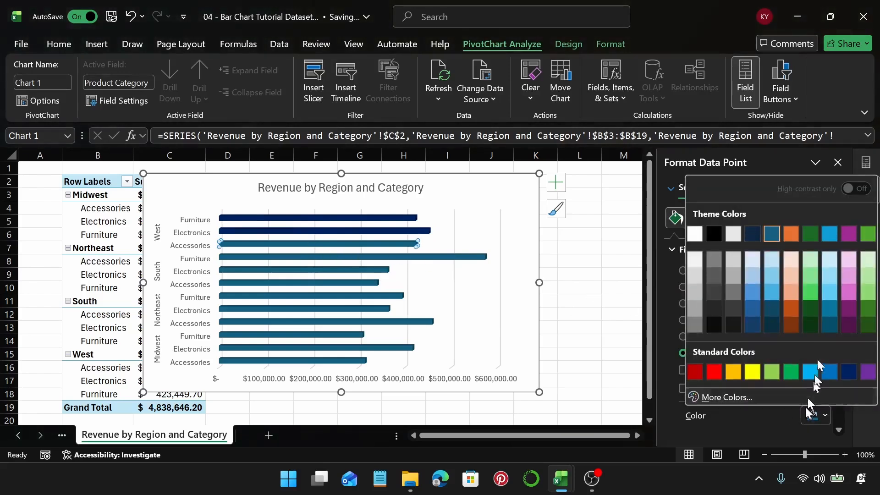
{"action": "left_click", "coordinate": [849, 373]}
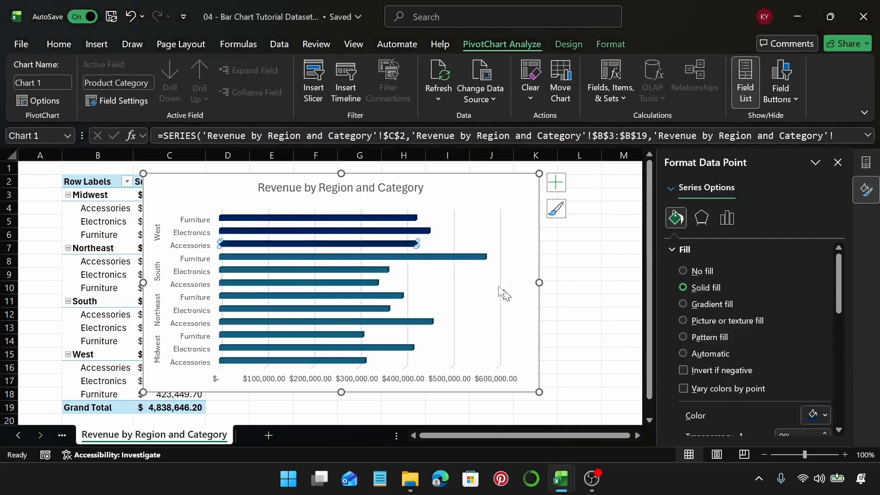
Step: Fill the South region's Furniture, Electronics and Accessories bars individually with the standard dark red colour
{"action": "left_click", "coordinate": [480, 258]}
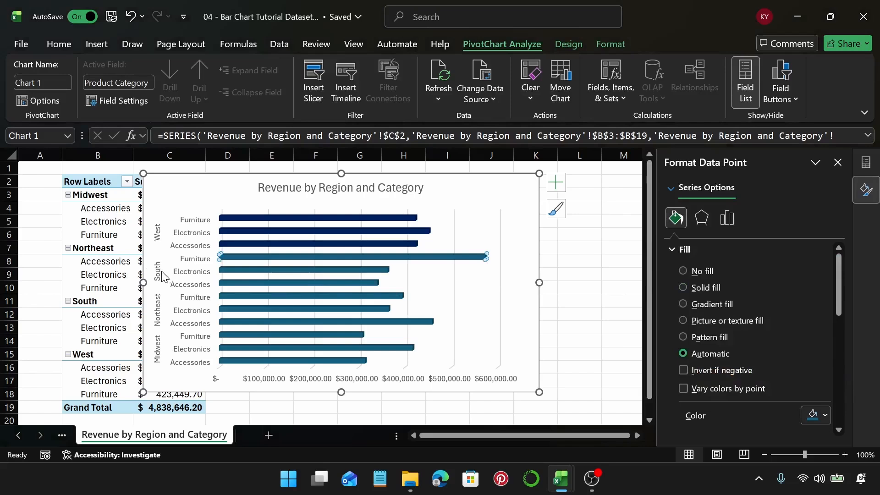
{"action": "left_click", "coordinate": [812, 415]}
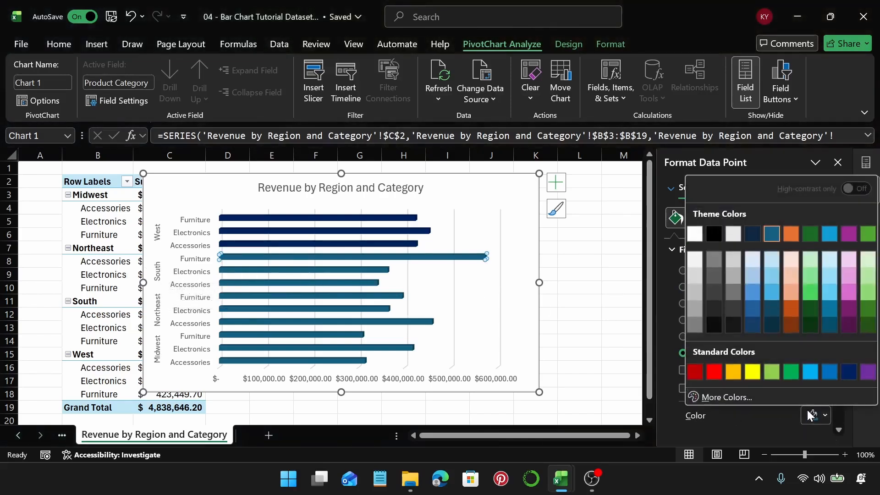
{"action": "left_click", "coordinate": [695, 371]}
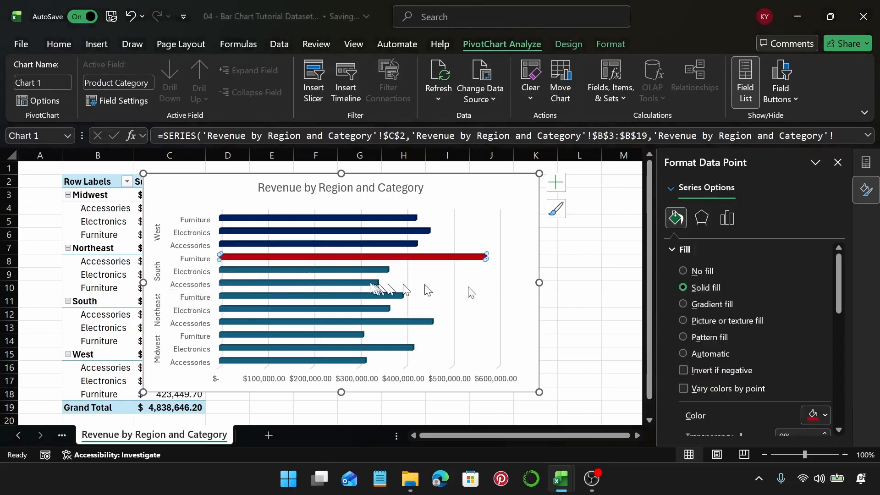
{"action": "left_click", "coordinate": [362, 276]}
{"action": "left_click", "coordinate": [398, 295]}
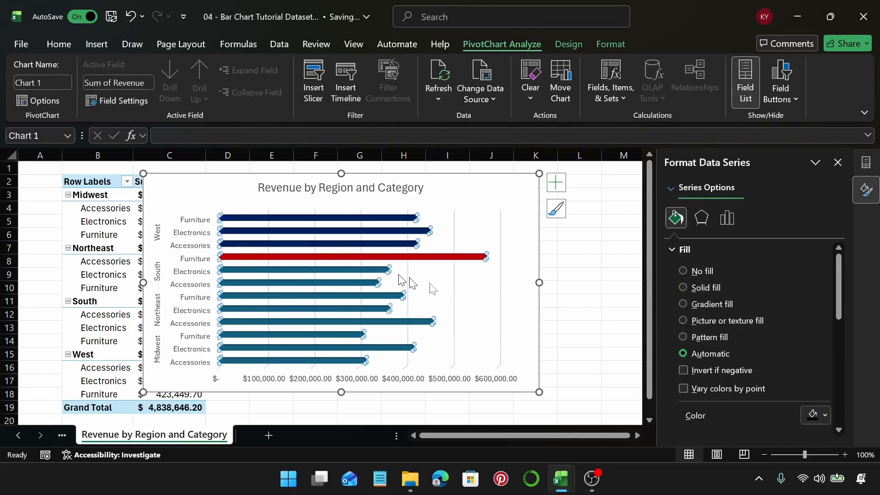
{"action": "left_click", "coordinate": [369, 271]}
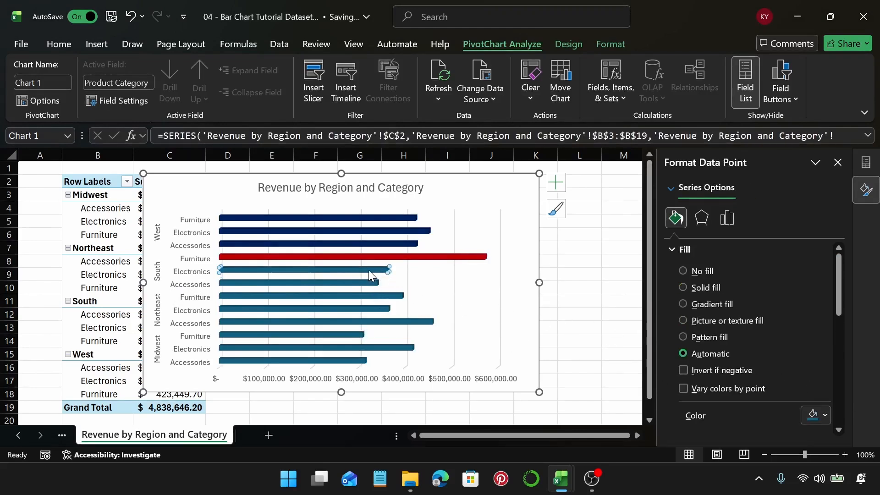
{"action": "left_click", "coordinate": [814, 414]}
{"action": "left_click", "coordinate": [695, 372]}
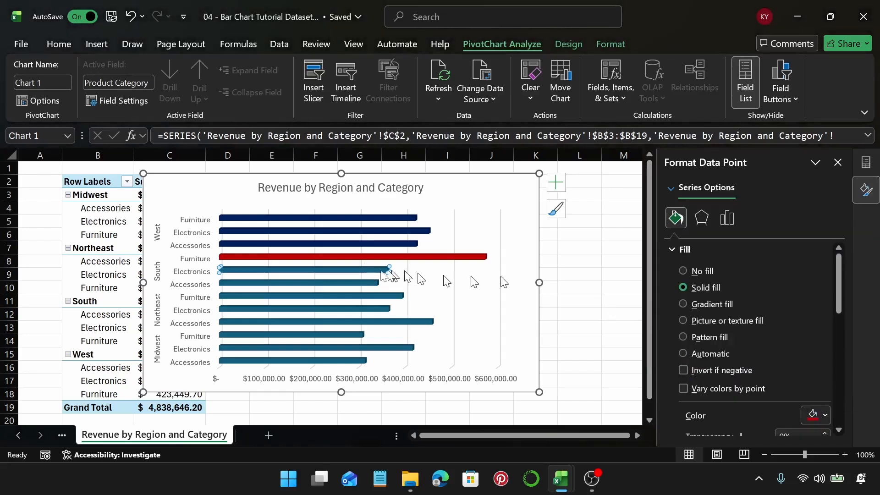
{"action": "left_click", "coordinate": [362, 283]}
{"action": "left_click", "coordinate": [813, 415]}
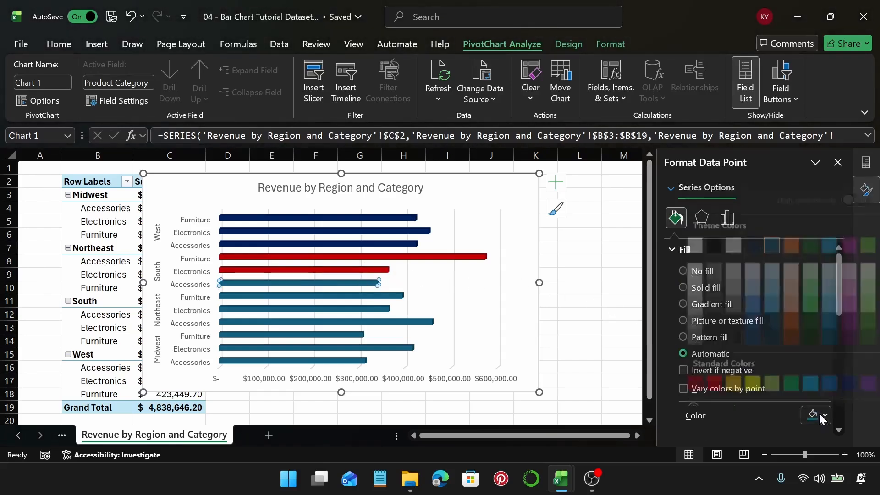
{"action": "left_click", "coordinate": [694, 370]}
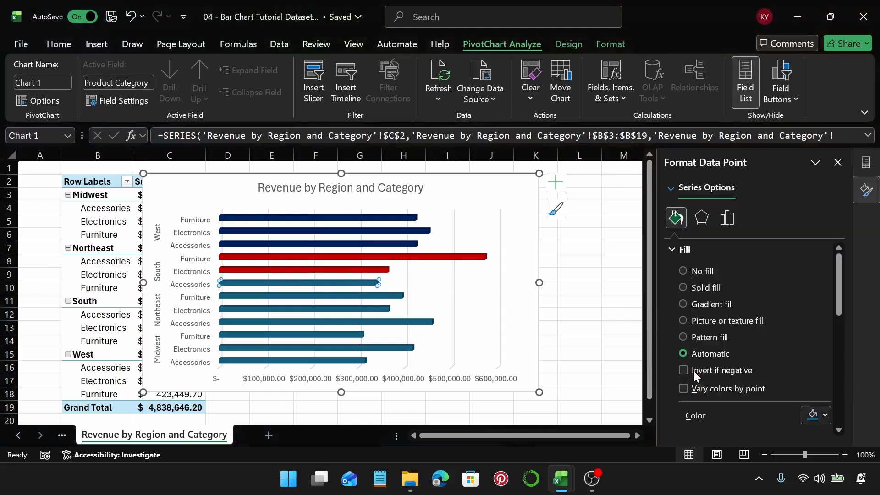
Step: Fill the Northeast region's Furniture, Electronics and Accessories bars individually with the base purple theme colour
{"action": "left_click", "coordinate": [402, 296]}
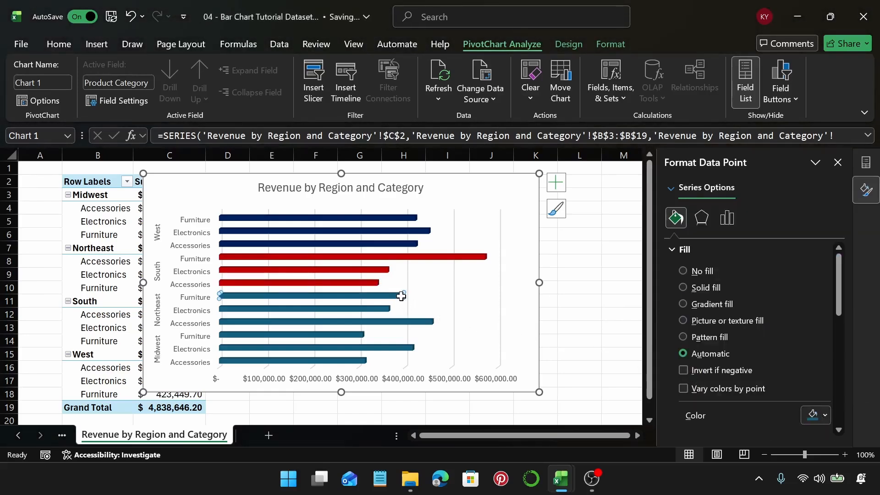
{"action": "left_click", "coordinate": [825, 415]}
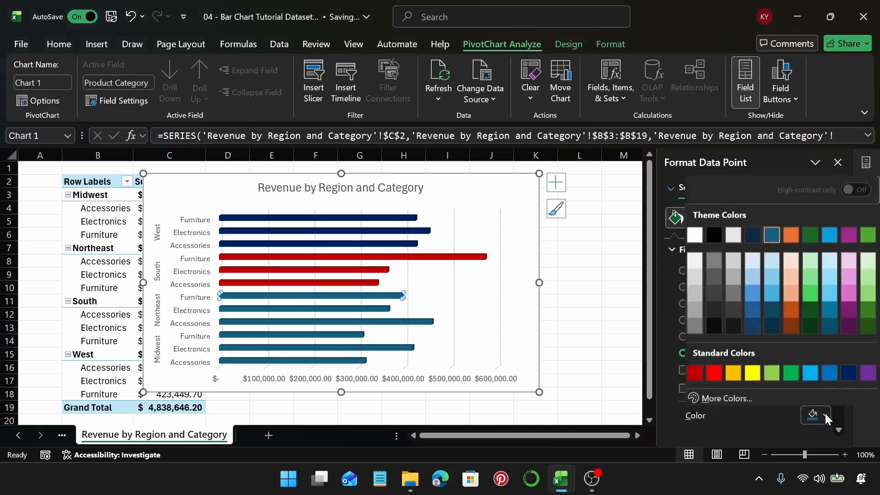
{"action": "left_click", "coordinate": [852, 238]}
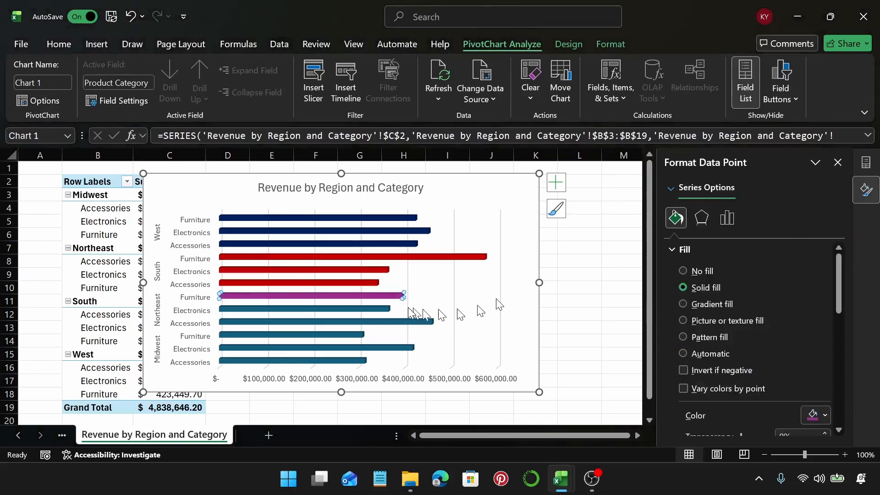
{"action": "left_click", "coordinate": [385, 308]}
{"action": "left_click", "coordinate": [818, 416]}
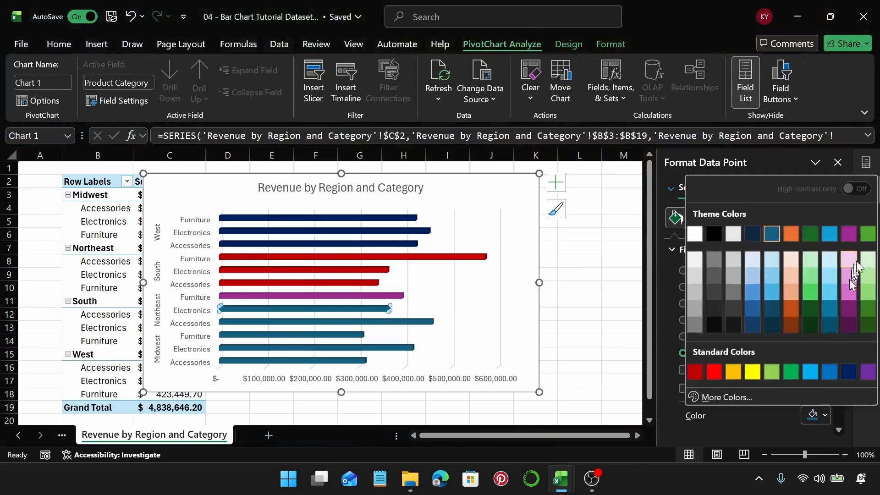
{"action": "left_click", "coordinate": [848, 240]}
{"action": "left_click", "coordinate": [419, 321]}
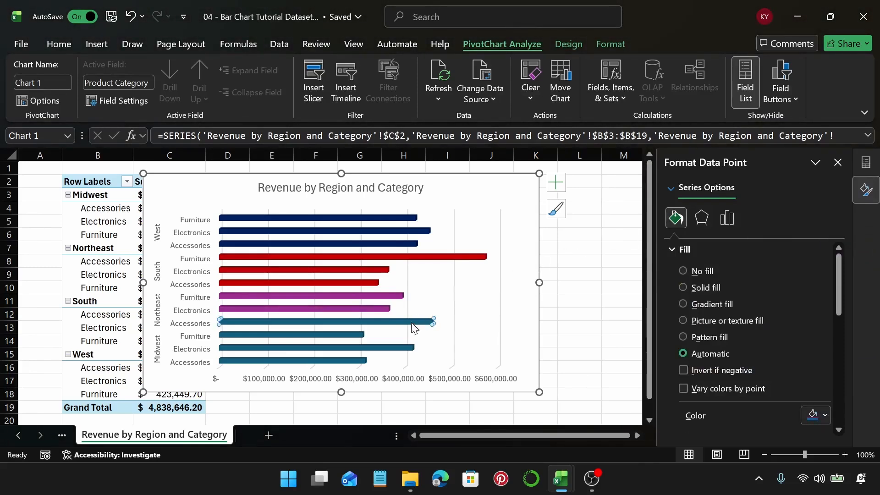
{"action": "left_click", "coordinate": [819, 415]}
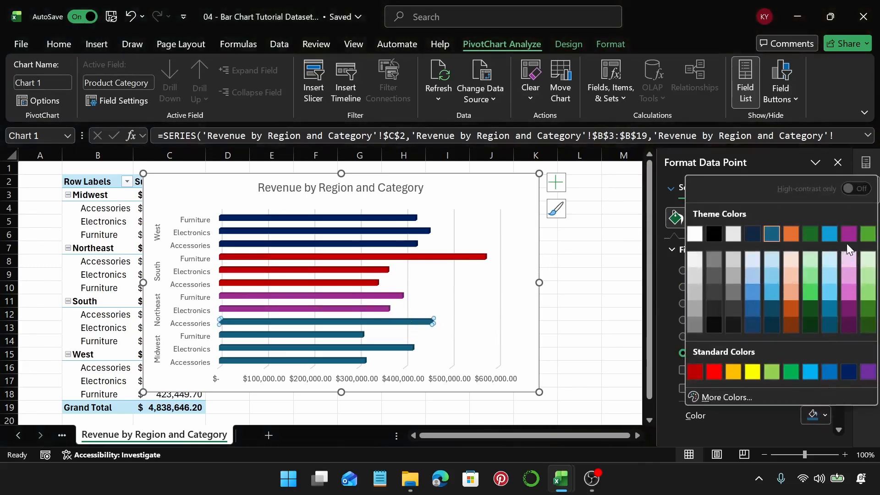
{"action": "left_click", "coordinate": [848, 235]}
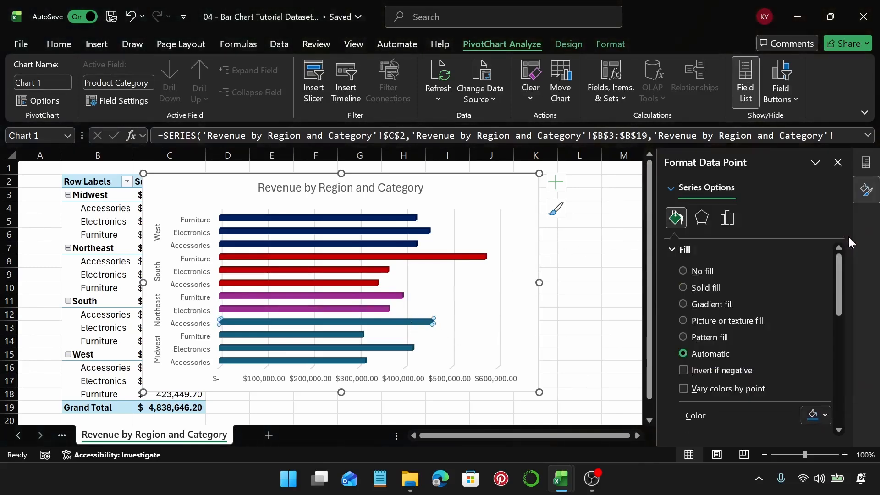
Step: Fill the Midwest region's Furniture, Electronics and Accessories bars individually with the standard golden-orange colour
{"action": "left_click", "coordinate": [333, 336]}
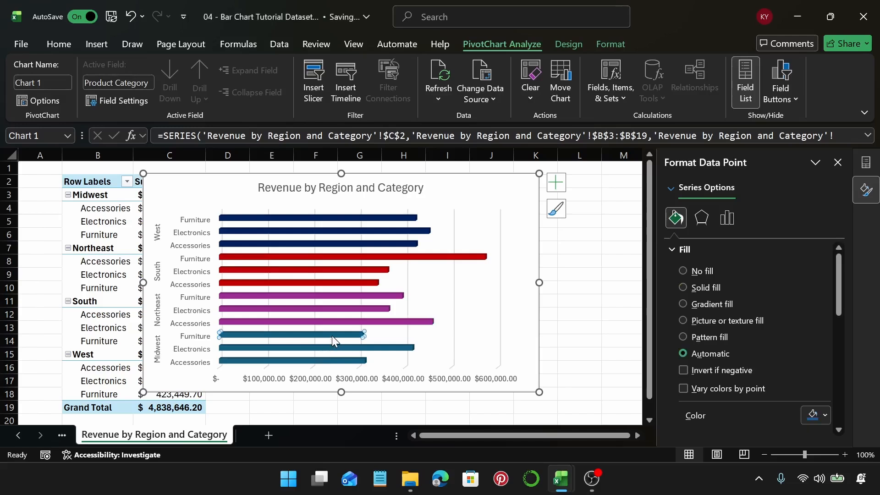
{"action": "left_click", "coordinate": [814, 415]}
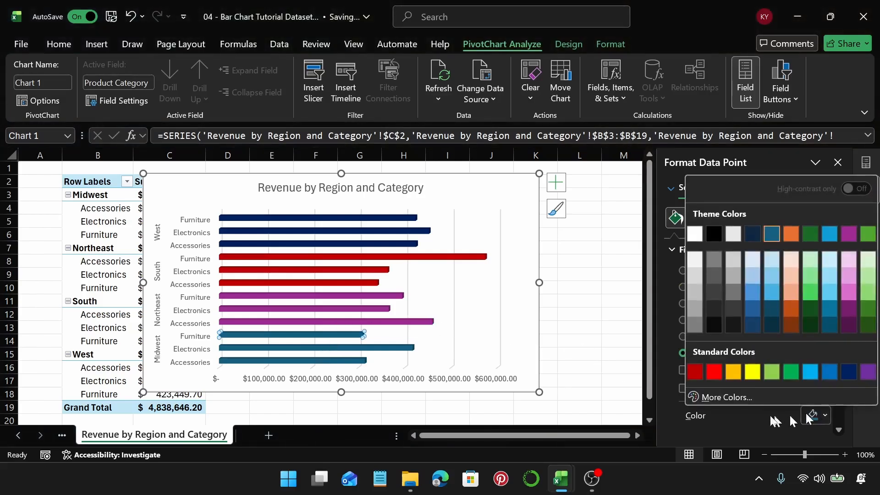
{"action": "left_click", "coordinate": [731, 373]}
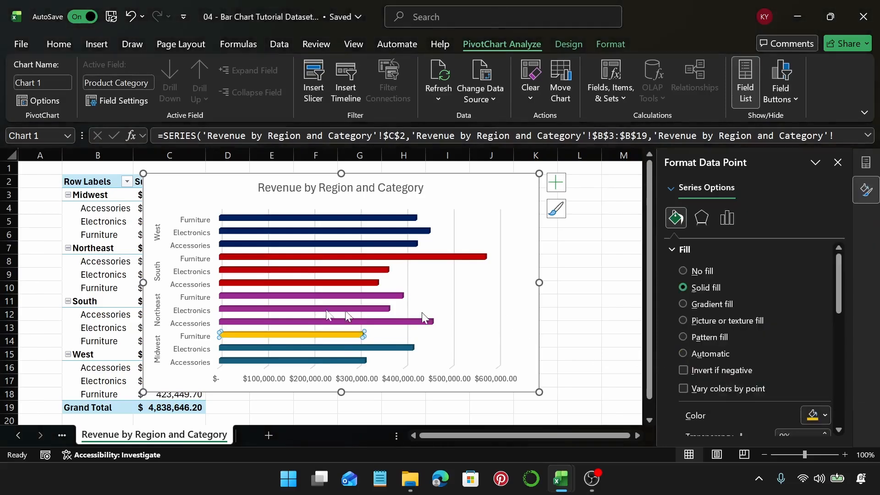
{"action": "left_click", "coordinate": [295, 348]}
{"action": "left_click", "coordinate": [825, 417]}
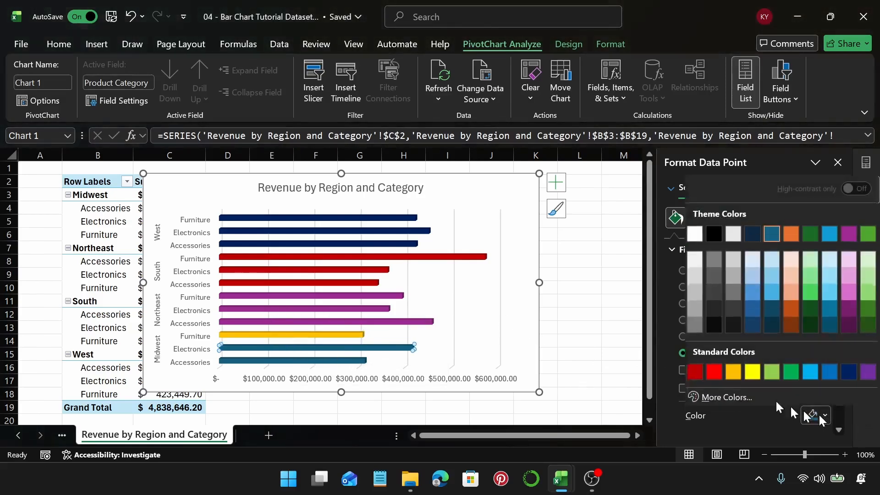
{"action": "left_click", "coordinate": [732, 372]}
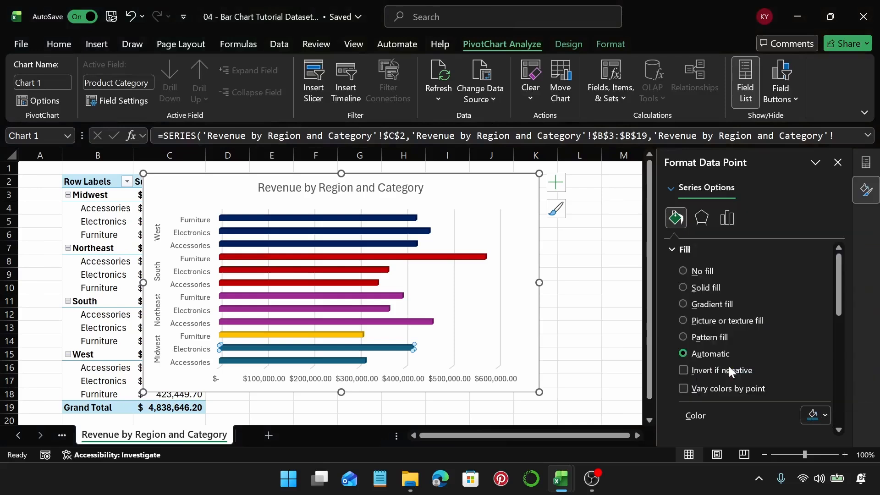
{"action": "left_click", "coordinate": [345, 362]}
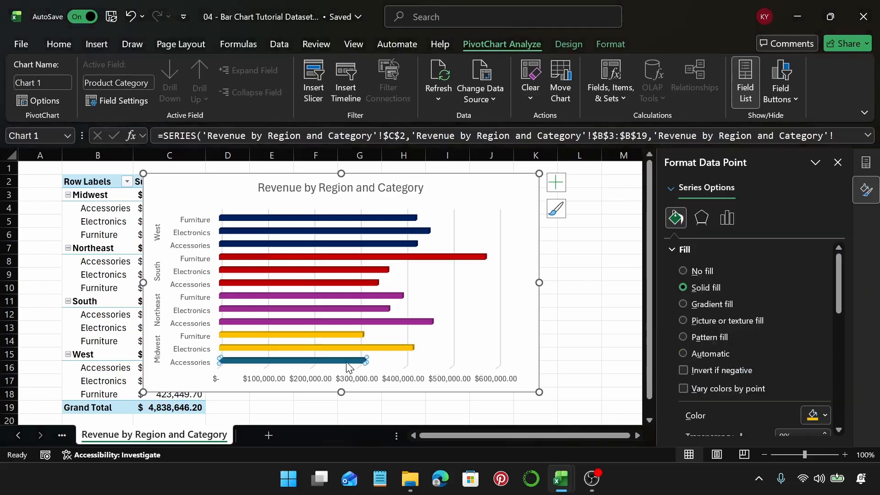
{"action": "left_click", "coordinate": [824, 418]}
{"action": "left_click", "coordinate": [733, 375]}
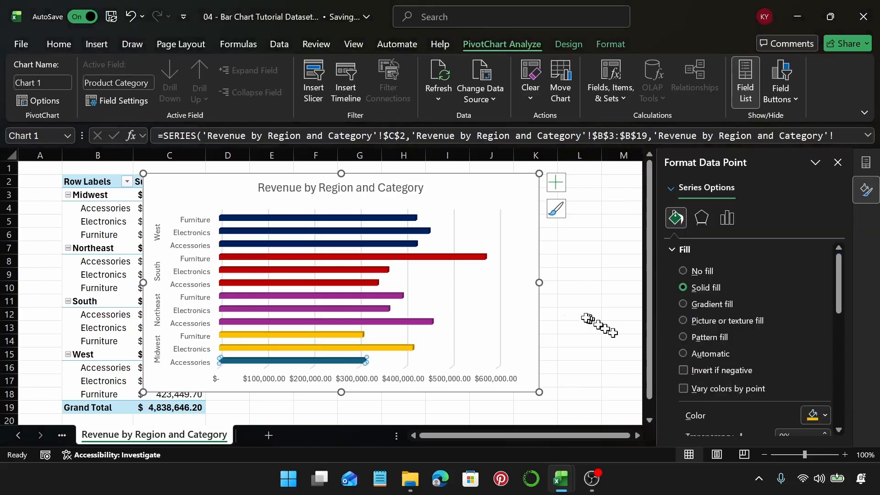
{"action": "left_click", "coordinate": [507, 303]}
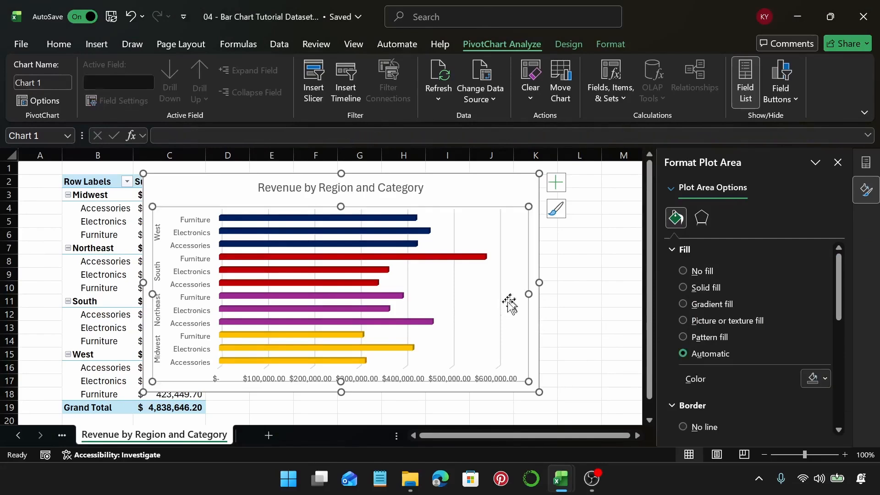
Step: Enlarge the revenue chart slightly, extending its height to about row 19 and its width to the edge of column K
{"action": "left_click", "coordinate": [407, 393]}
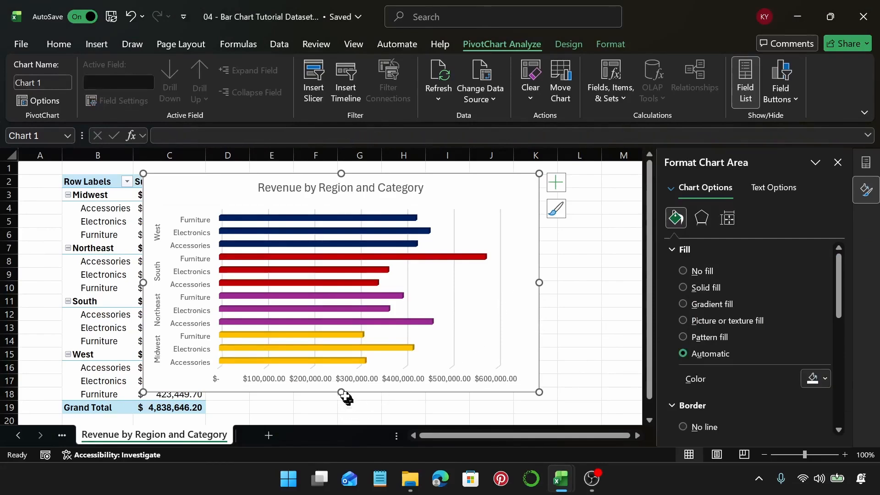
{"action": "left_click_drag", "start_coordinate": [341, 393], "coordinate": [344, 413]}
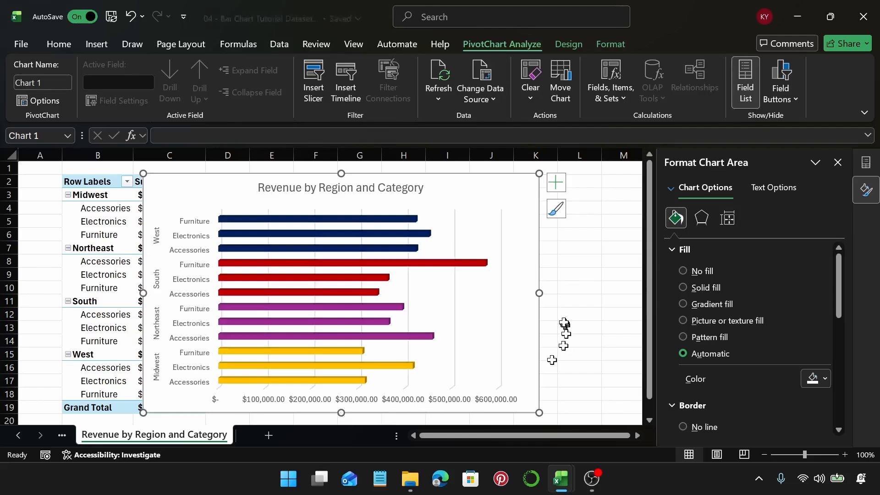
{"action": "left_click_drag", "start_coordinate": [539, 293], "coordinate": [556, 293]}
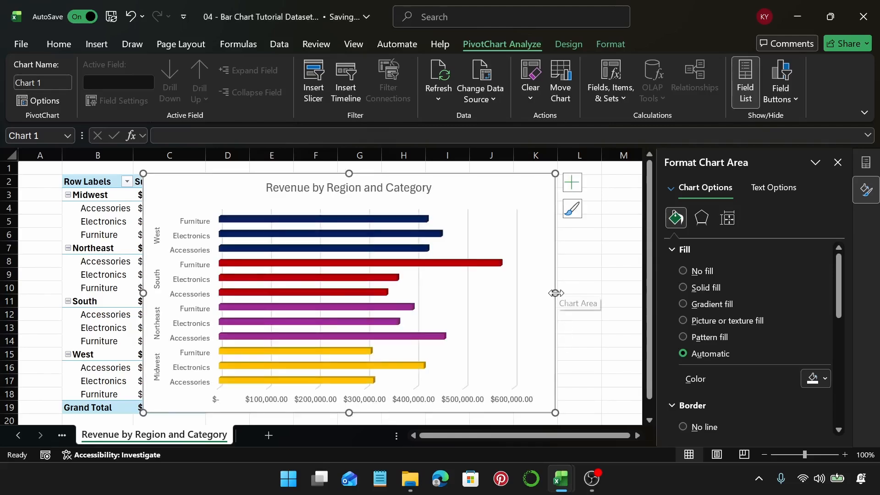
{"action": "left_click", "coordinate": [572, 182]}
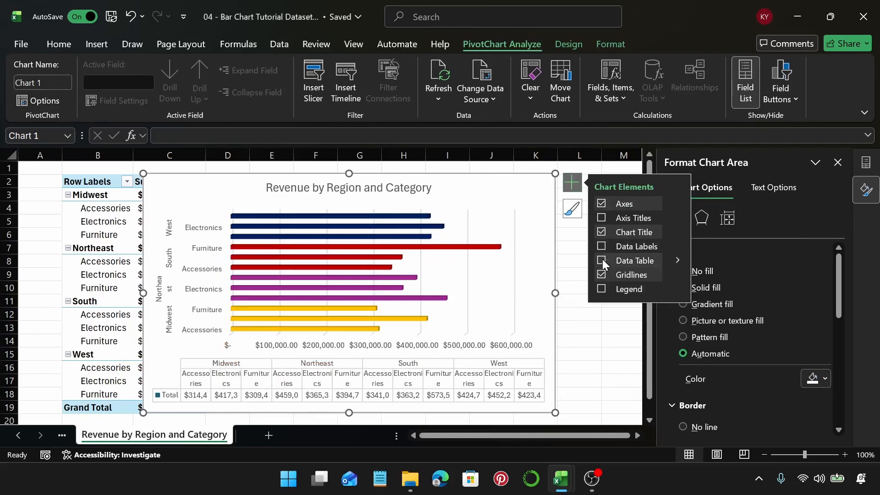
{"action": "left_click", "coordinate": [567, 172]}
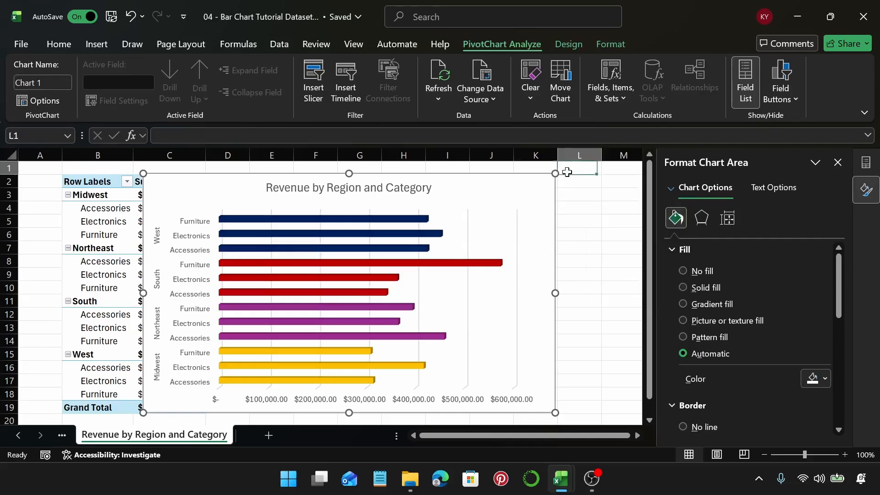
{"action": "left_click", "coordinate": [543, 189]}
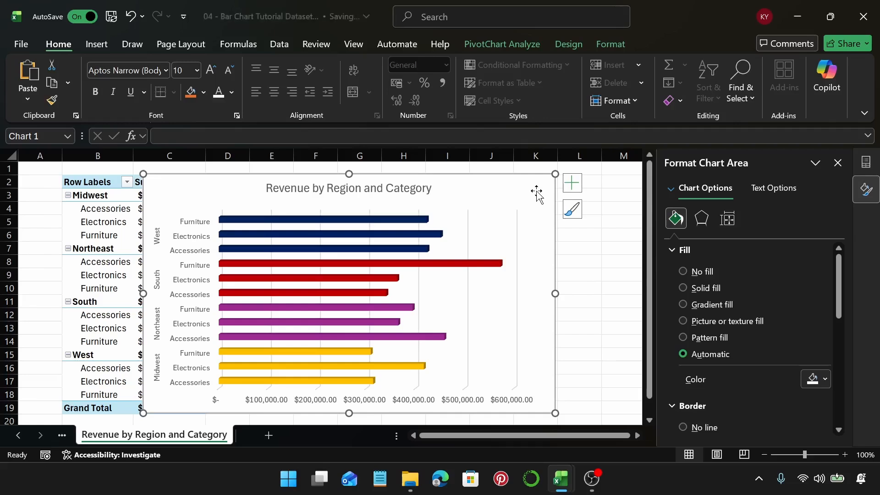
Step: Add a new worksheet and insert a PivotTable based on Table1 at its cell B2
{"action": "left_click", "coordinate": [270, 434]}
{"action": "left_click", "coordinate": [82, 181]}
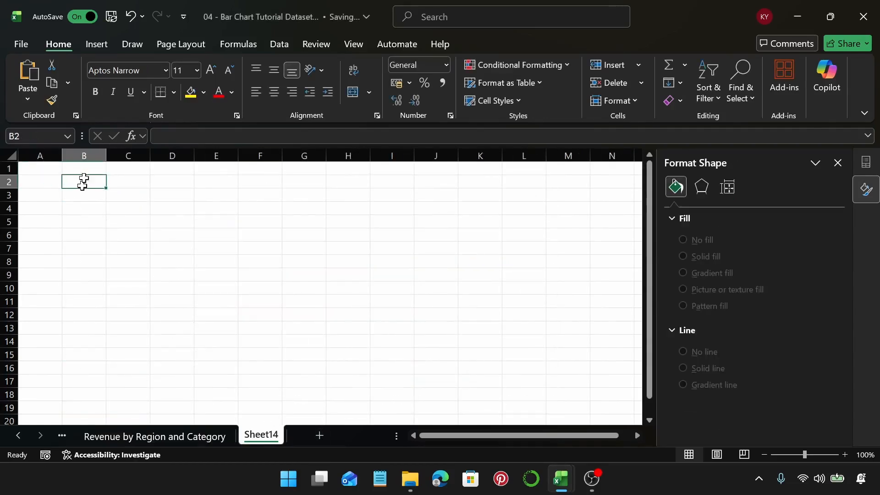
{"action": "left_click", "coordinate": [104, 50]}
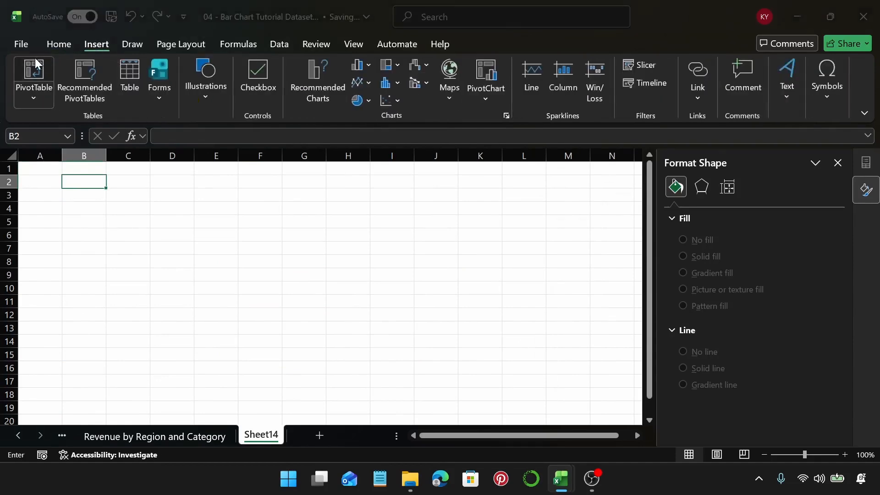
{"action": "left_click", "coordinate": [33, 73]}
{"action": "type", "text": "Table"}
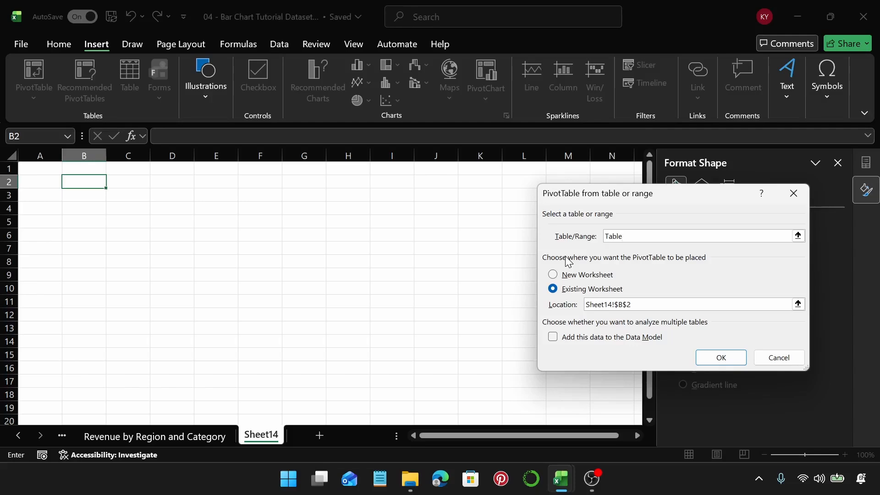
{"action": "type", "text": "1"}
{"action": "key", "text": "Return"}
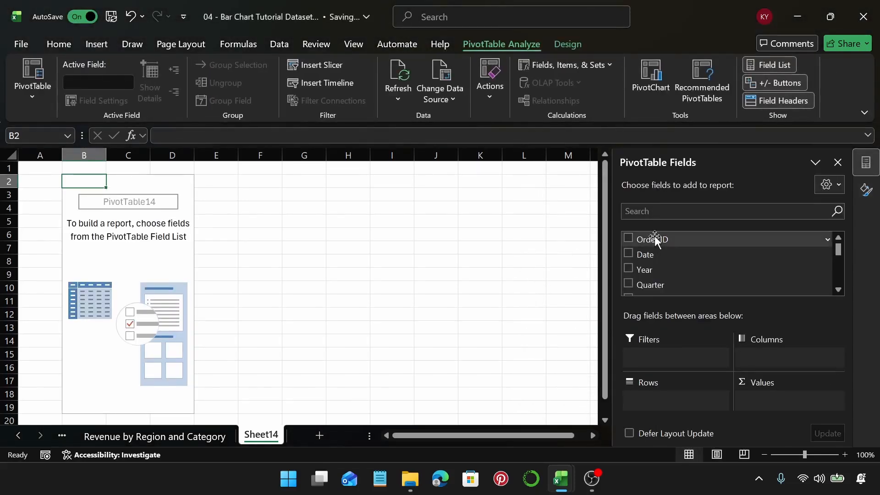
Step: Add the Sales Rep field to the rows of the new PivotTable
{"action": "scroll", "coordinate": [752, 257], "scroll_direction": "down", "scroll_amount": 3}
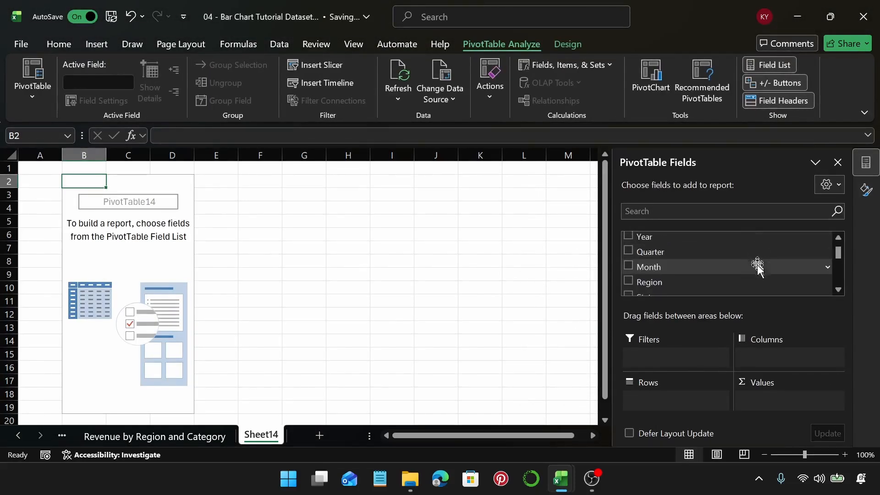
{"action": "scroll", "coordinate": [757, 266], "scroll_direction": "down", "scroll_amount": 3}
{"action": "scroll", "coordinate": [757, 266], "scroll_direction": "up", "scroll_amount": 1}
{"action": "scroll", "coordinate": [757, 266], "scroll_direction": "down", "scroll_amount": 2}
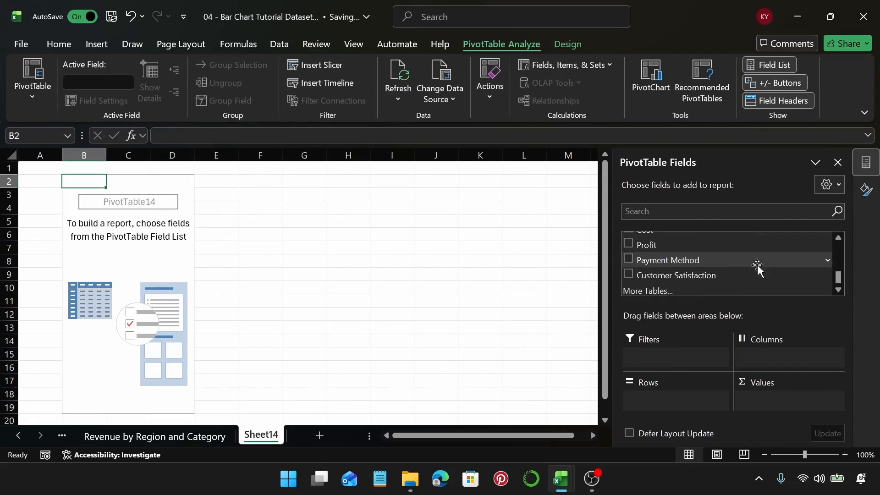
{"action": "scroll", "coordinate": [758, 266], "scroll_direction": "up", "scroll_amount": 1}
{"action": "scroll", "coordinate": [757, 266], "scroll_direction": "up", "scroll_amount": 3}
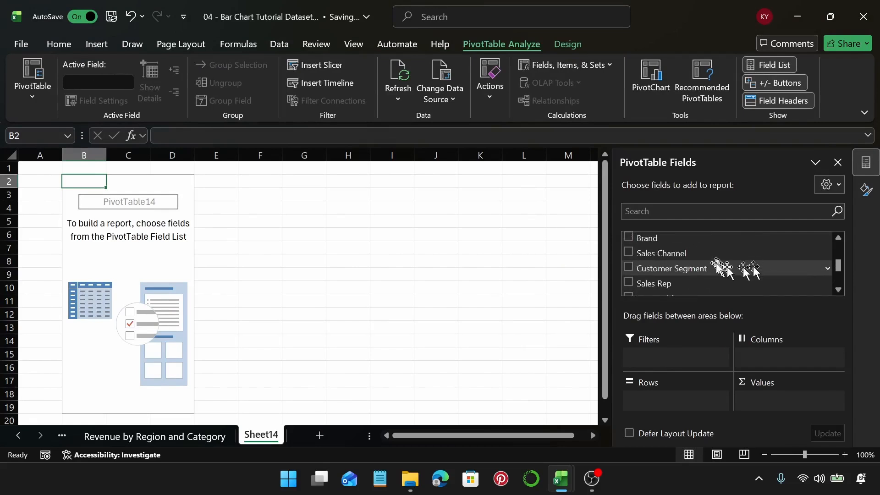
{"action": "left_click_drag", "start_coordinate": [696, 282], "coordinate": [692, 402]}
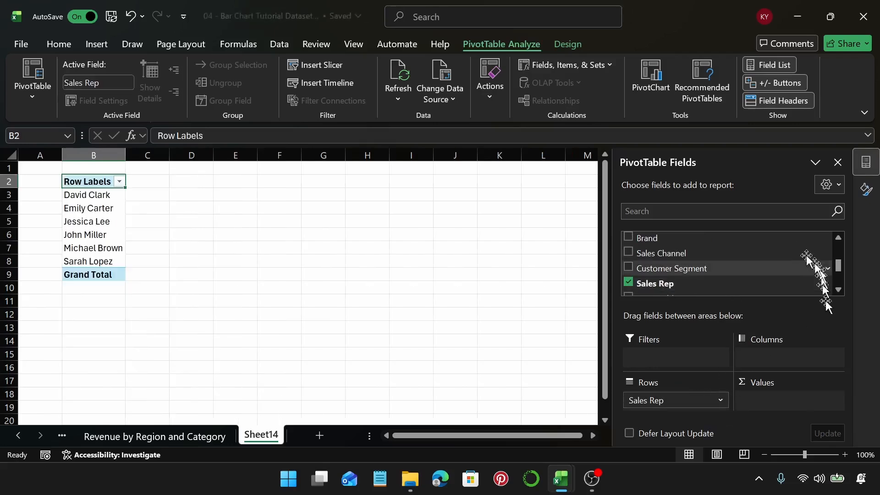
Step: Add Region to the PivotTable's columns and Profit to its values as a sum
{"action": "scroll", "coordinate": [769, 270], "scroll_direction": "down", "scroll_amount": 3}
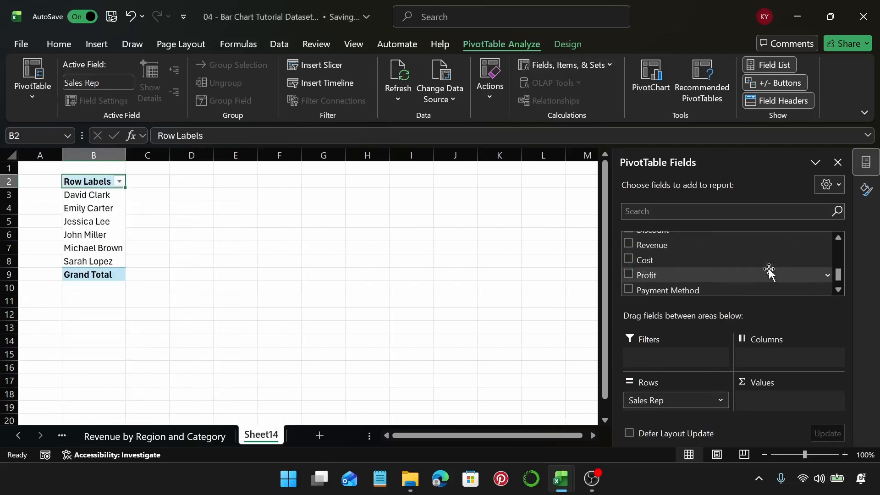
{"action": "scroll", "coordinate": [769, 268], "scroll_direction": "down", "scroll_amount": 1}
{"action": "scroll", "coordinate": [769, 268], "scroll_direction": "up", "scroll_amount": 5}
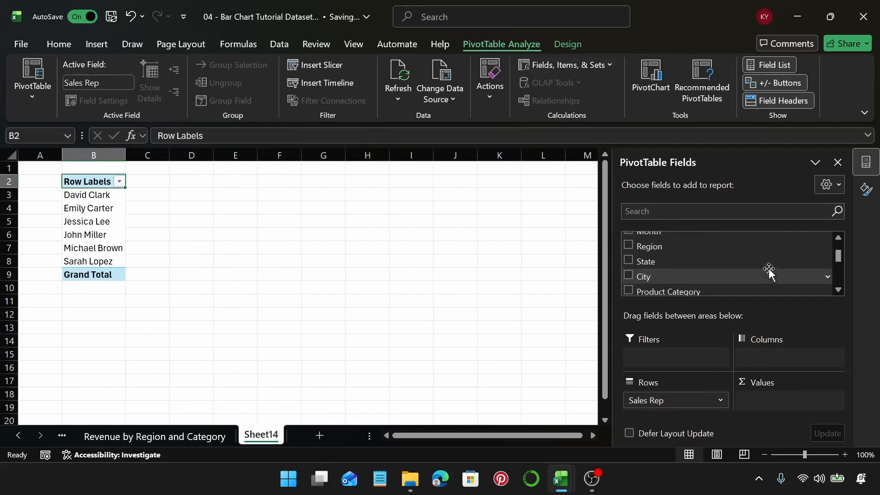
{"action": "left_click_drag", "start_coordinate": [709, 248], "coordinate": [788, 347]}
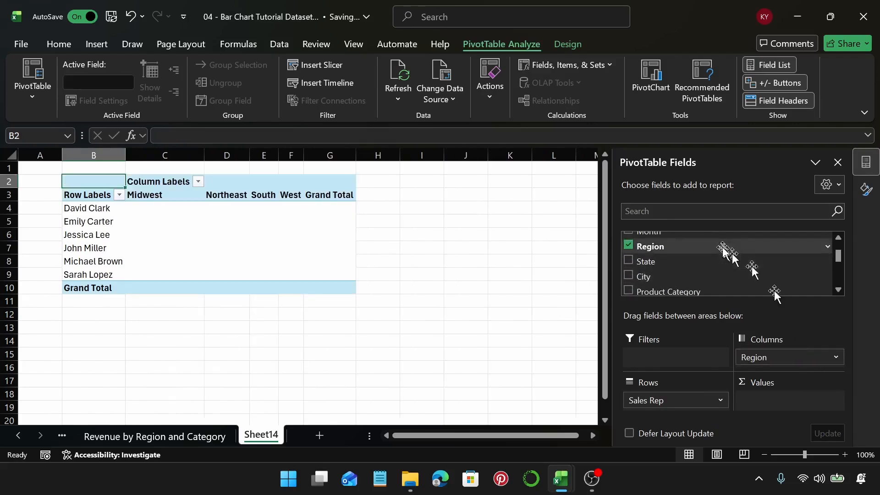
{"action": "scroll", "coordinate": [723, 250], "scroll_direction": "down", "scroll_amount": 3}
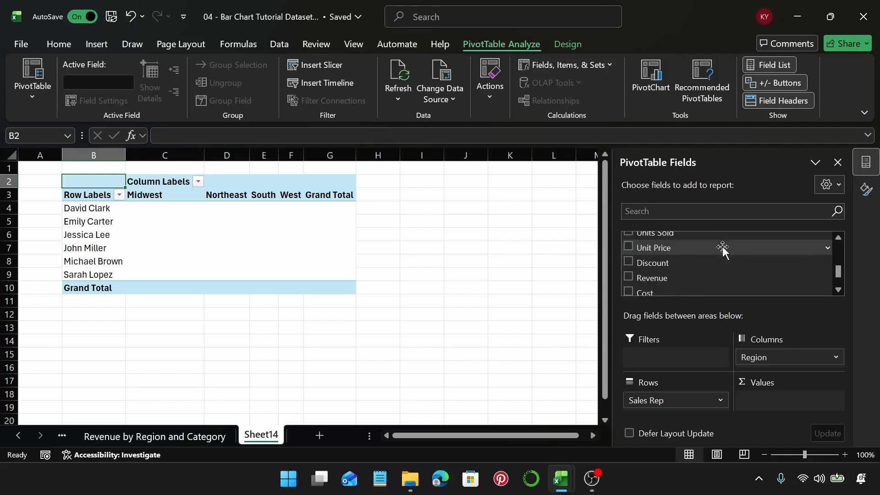
{"action": "left_click_drag", "start_coordinate": [692, 280], "coordinate": [786, 399]}
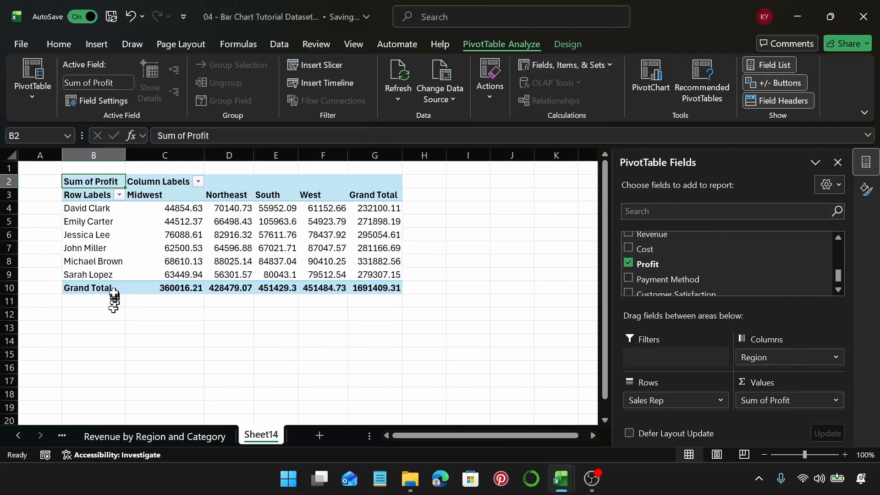
Step: Format the profit values in C4:G10, including grand totals, with the English (United States) dollar accounting format
{"action": "left_click", "coordinate": [186, 208]}
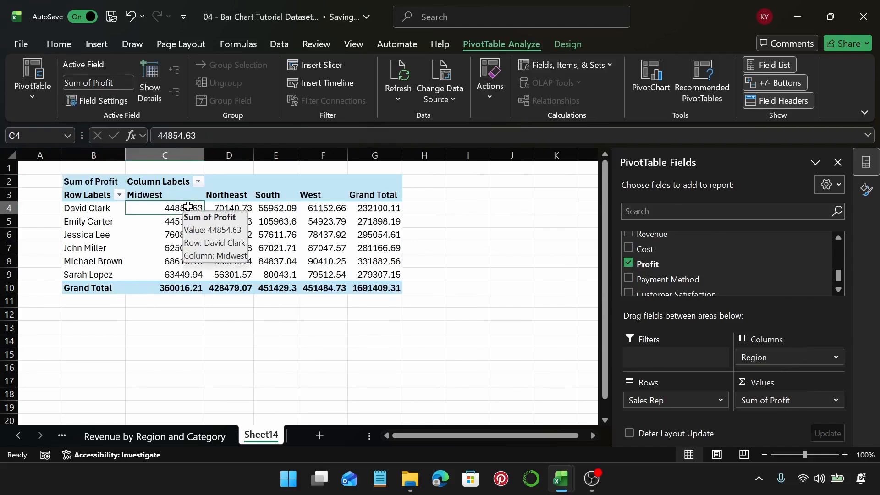
{"action": "key", "text": "ctrl+shift+End"}
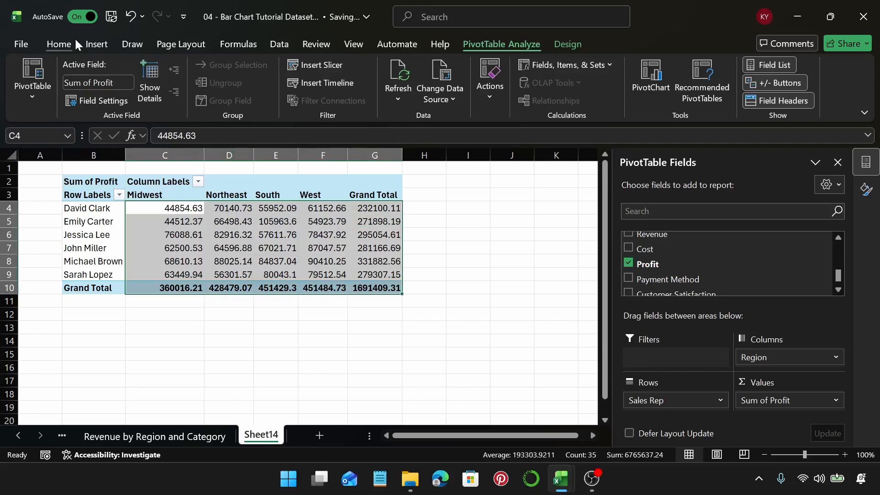
{"action": "left_click", "coordinate": [62, 44]}
{"action": "left_click", "coordinate": [409, 83]}
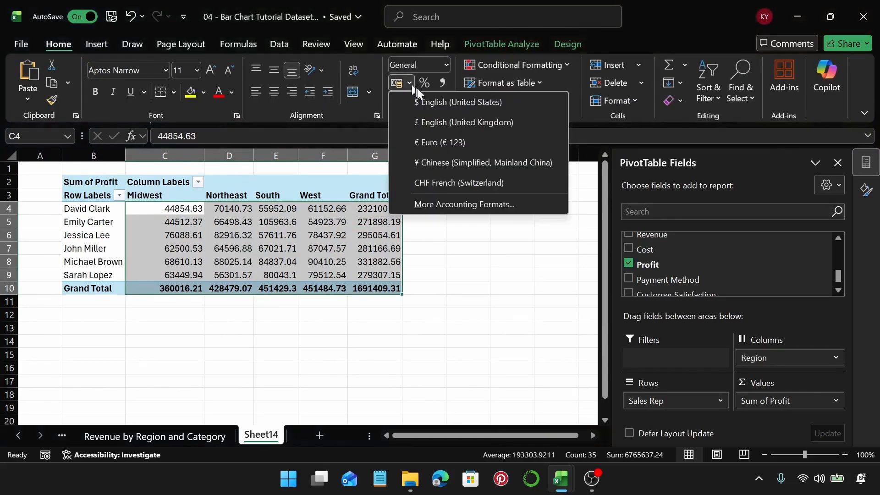
{"action": "left_click", "coordinate": [441, 102]}
Step: Insert a 3-D Stacked Bar pivot chart from the sales rep profit PivotTable
{"action": "left_click", "coordinate": [306, 236]}
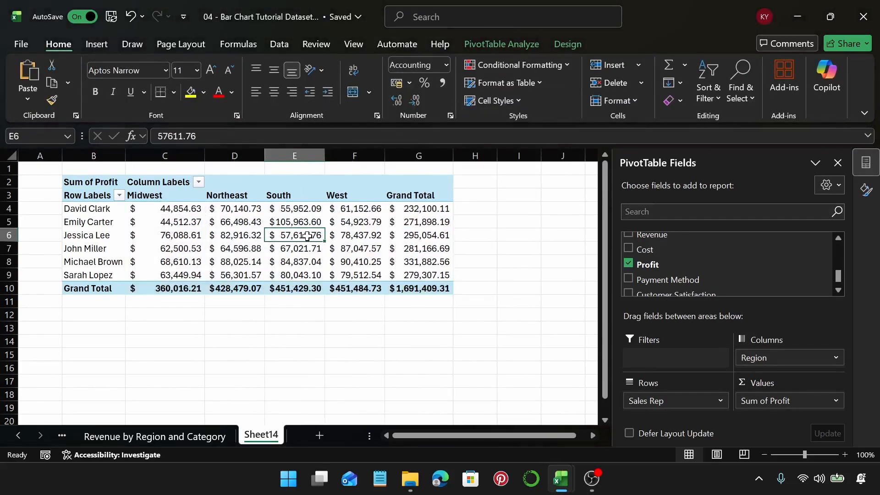
{"action": "left_click", "coordinate": [102, 45]}
{"action": "left_click", "coordinate": [317, 83]}
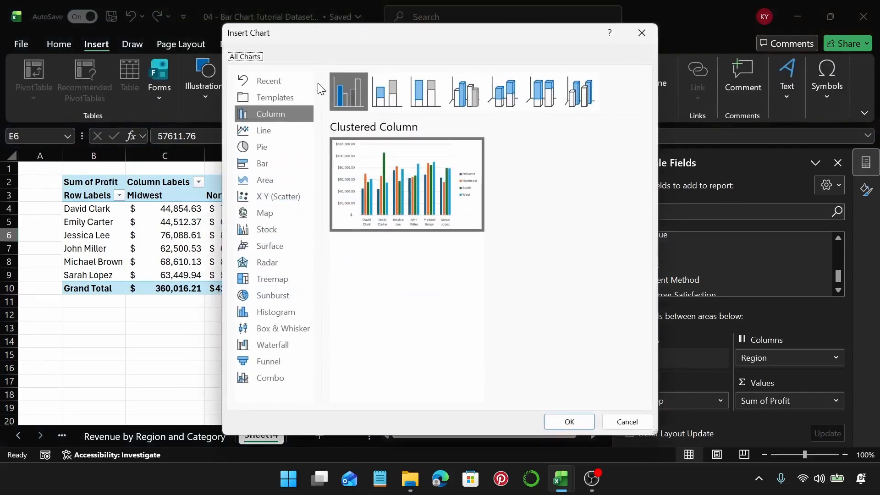
{"action": "left_click", "coordinate": [278, 164]}
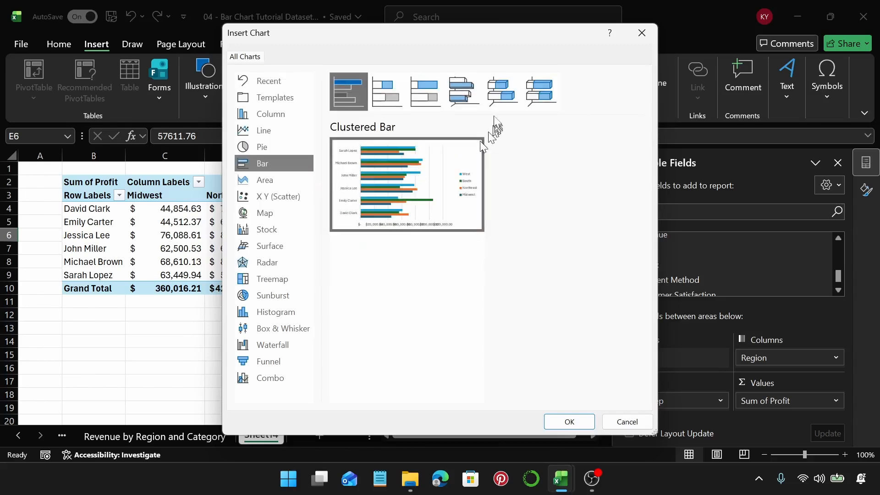
{"action": "left_click", "coordinate": [500, 98]}
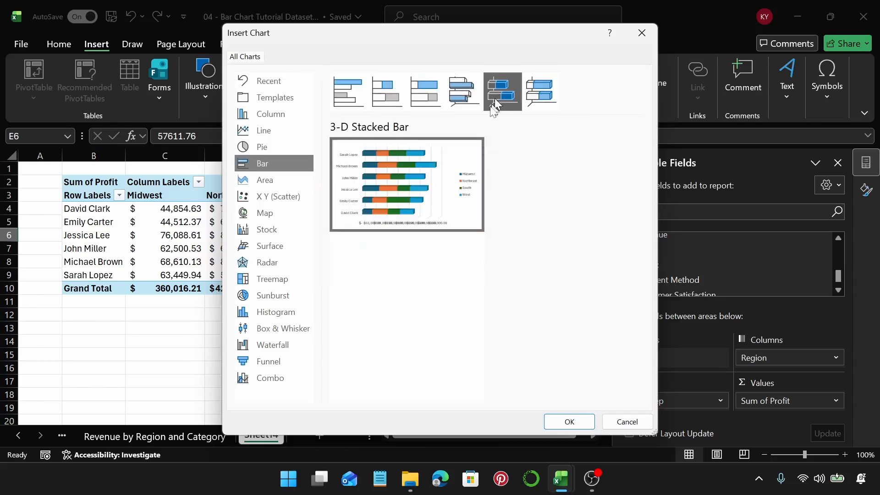
{"action": "left_click", "coordinate": [567, 420]}
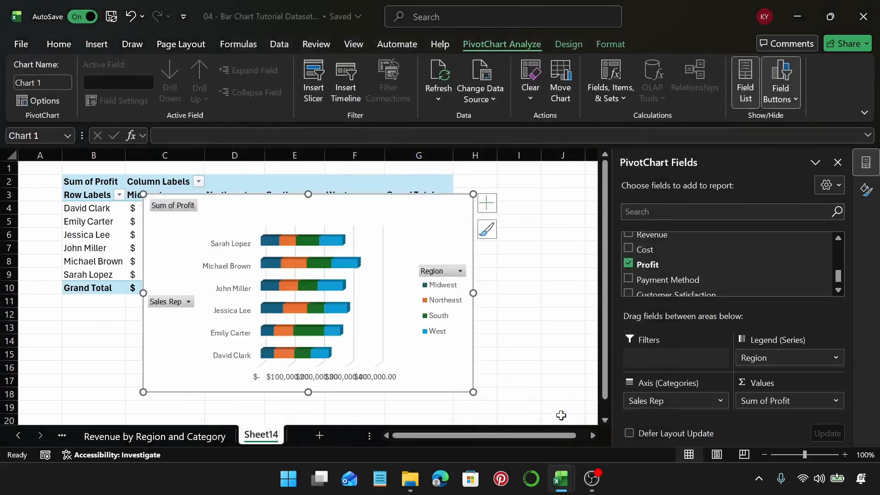
Step: Move the chart down off the Grand Total column's first values and sort the sales reps by grand total from largest to smallest
{"action": "left_click_drag", "start_coordinate": [433, 208], "coordinate": [446, 249]}
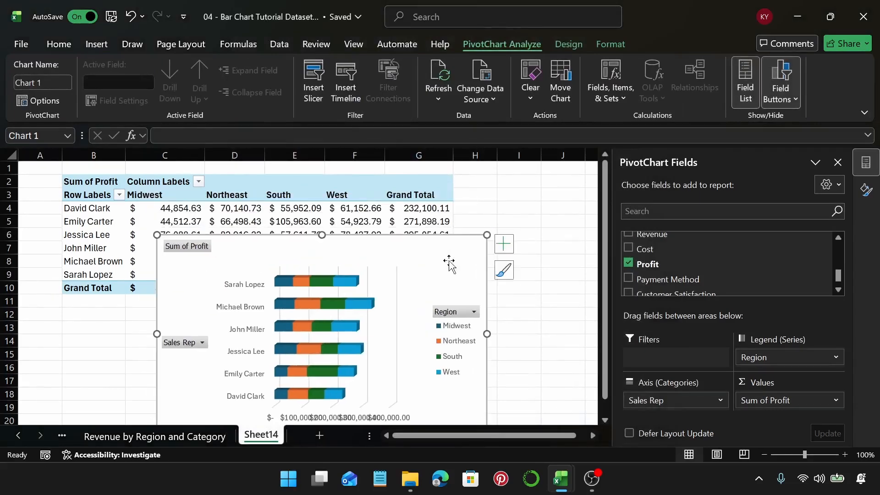
{"action": "left_click", "coordinate": [414, 206]}
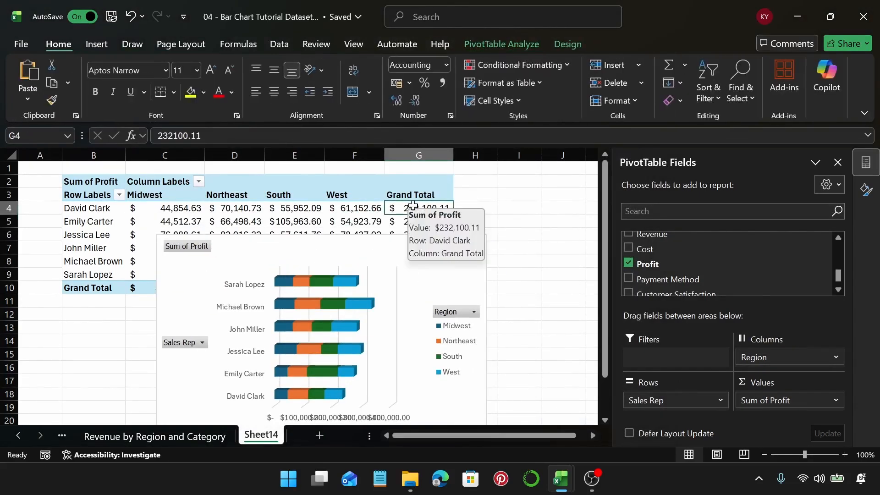
{"action": "right_click", "coordinate": [413, 206]}
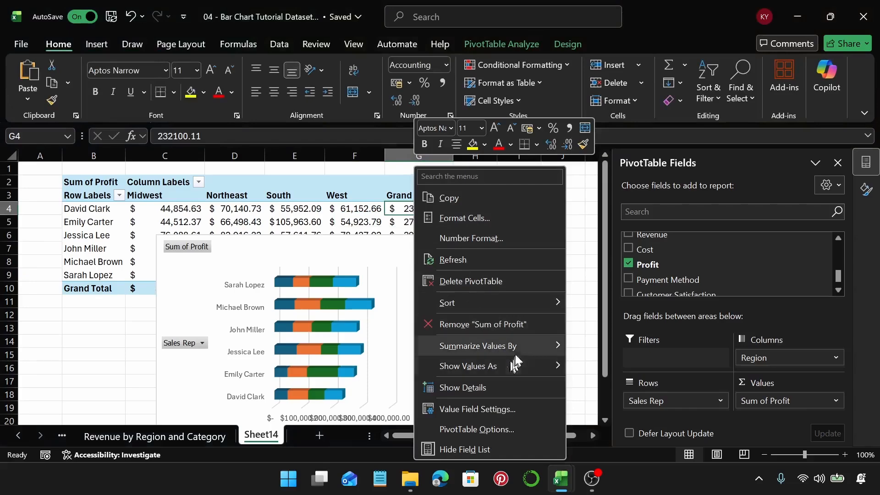
{"action": "mouse_move", "coordinate": [534, 301]}
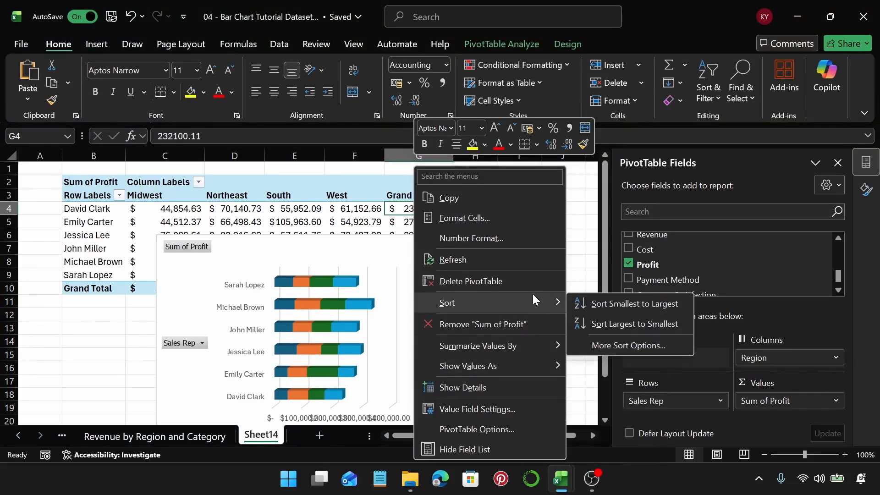
{"action": "left_click", "coordinate": [621, 323]}
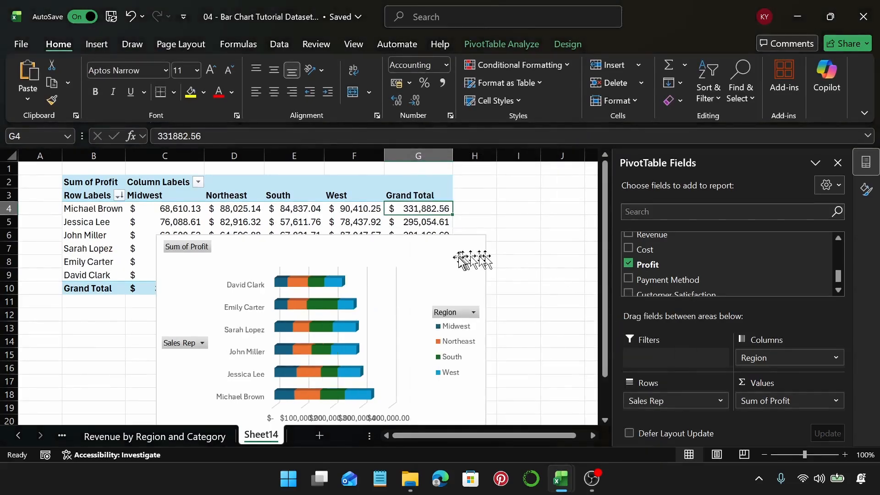
Step: Move the profit chart up so it starts at about row 1 over column C, and hide all its field buttons
{"action": "left_click_drag", "start_coordinate": [461, 259], "coordinate": [472, 195]}
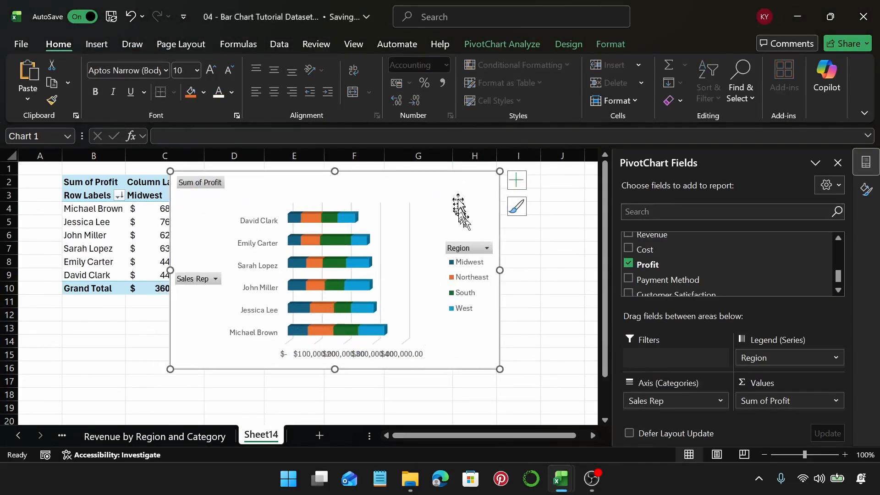
{"action": "left_click_drag", "start_coordinate": [459, 200], "coordinate": [459, 202]}
{"action": "mouse_move", "coordinate": [360, 306]}
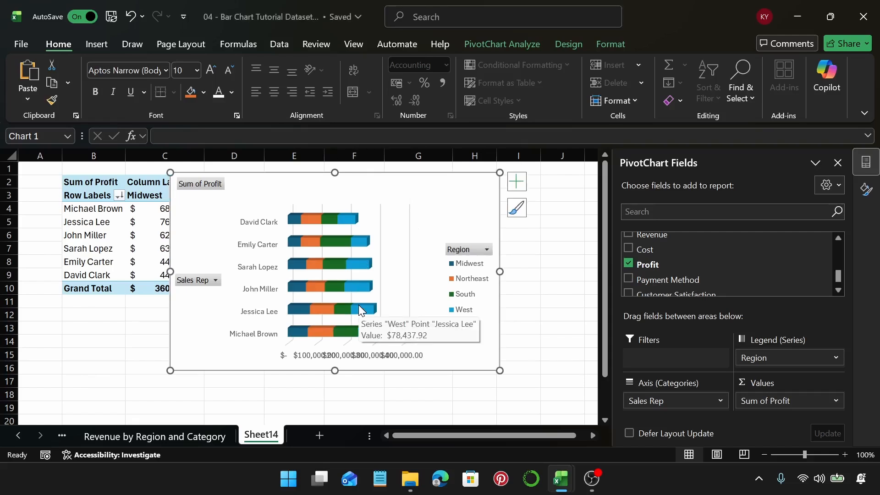
{"action": "right_click", "coordinate": [200, 190]}
{"action": "left_click", "coordinate": [275, 344]}
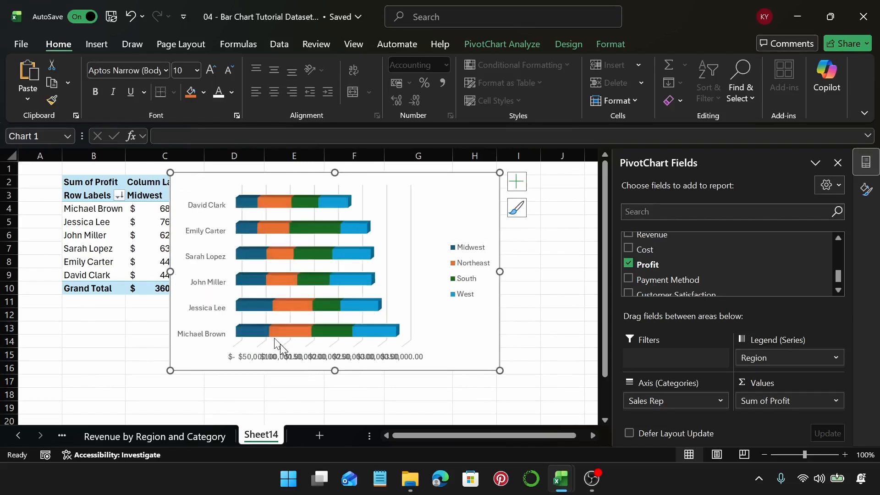
Step: Add a chart title above the profit chart's bars and select it
{"action": "left_click", "coordinate": [518, 181]}
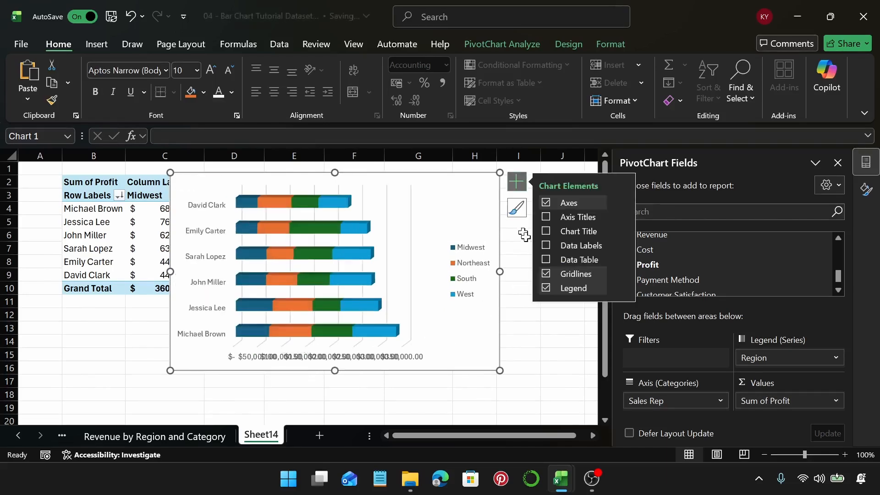
{"action": "left_click", "coordinate": [546, 231]}
{"action": "left_click", "coordinate": [332, 187]}
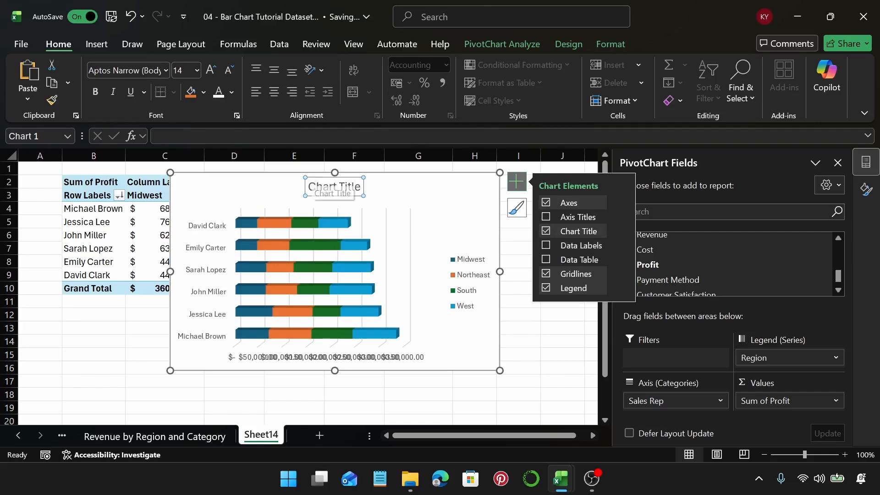
Step: Replace the chart title text with "Profit by Sales Rep and Region"
{"action": "left_click_drag", "start_coordinate": [309, 187], "coordinate": [372, 200]}
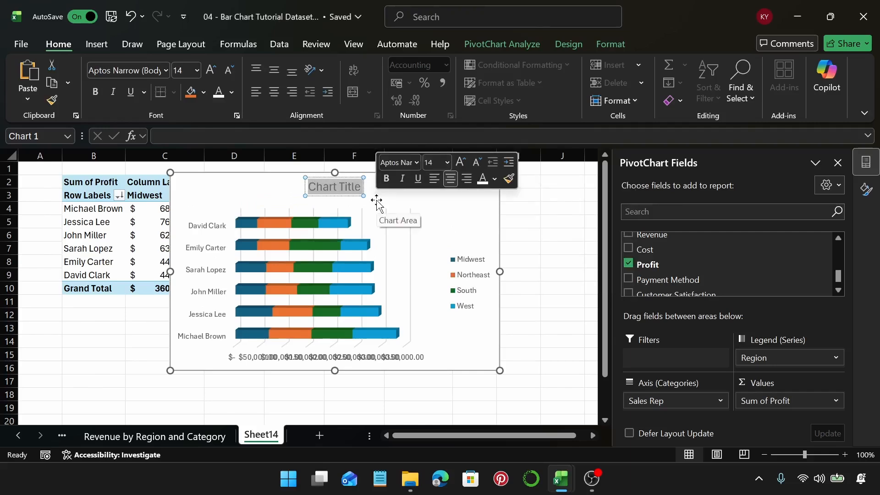
{"action": "type", "text": "Profit"}
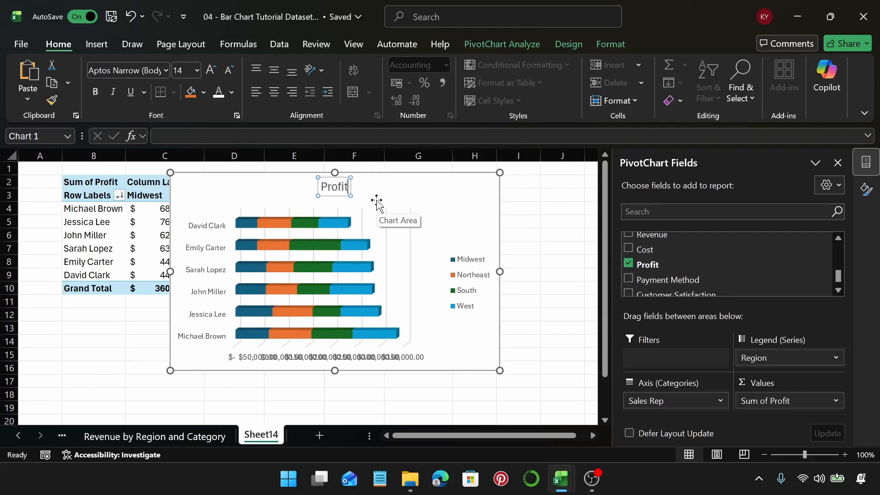
{"action": "type", "text": " by Sale"}
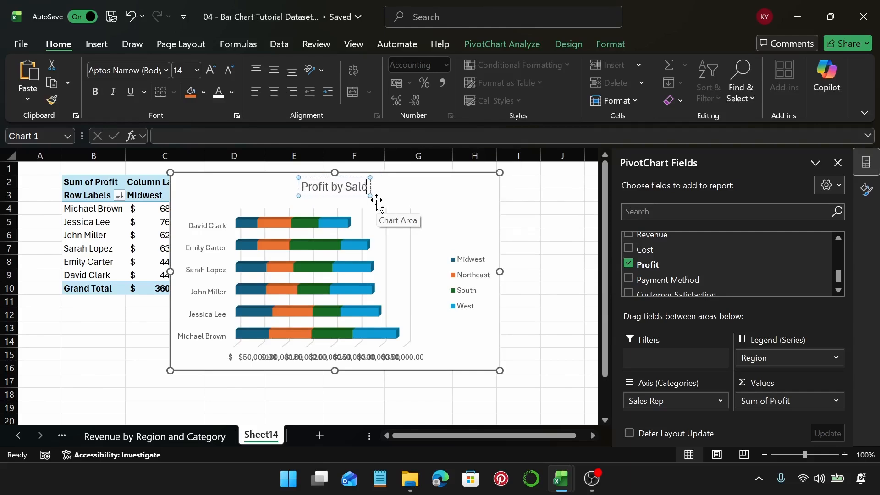
{"action": "type", "text": "s Rep"}
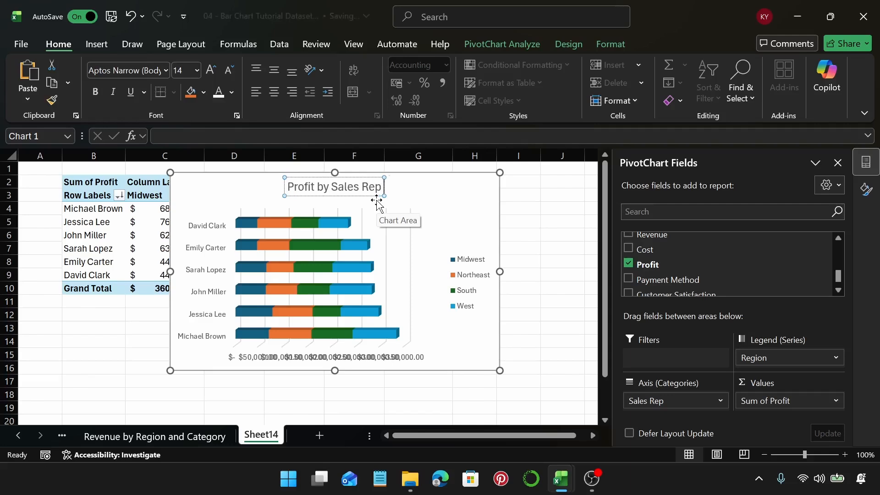
{"action": "type", "text": " and"}
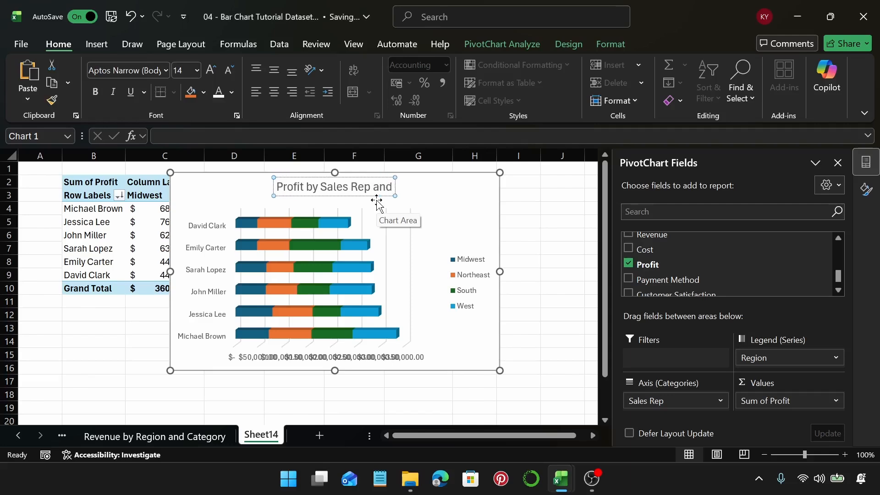
{"action": "type", "text": " Region"}
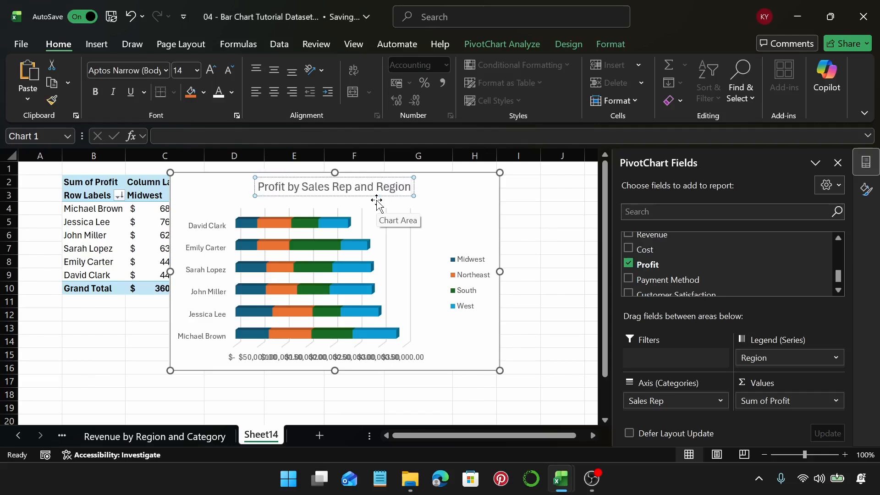
Step: Copy the chart title text and use it to rename the current worksheet "Profit by Sales Rep and Region"
{"action": "key", "text": "ctrl+a"}
{"action": "key", "text": "ctrl+c"}
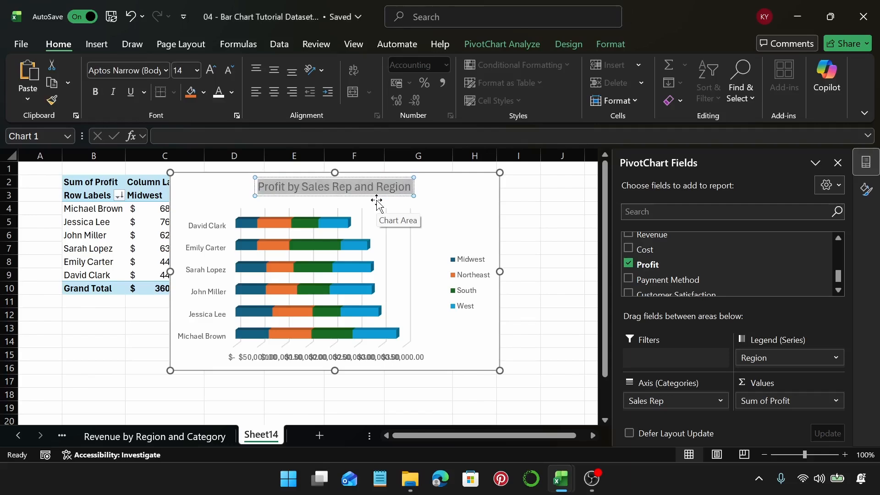
{"action": "double_click", "coordinate": [267, 437]}
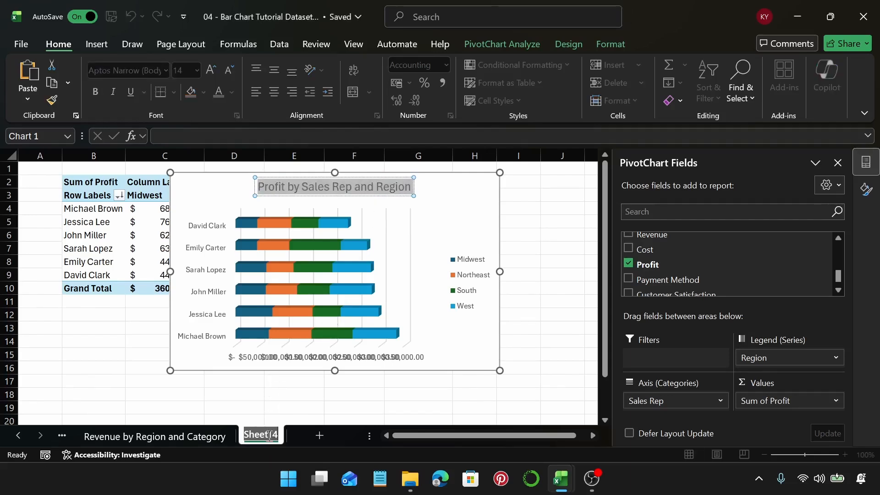
{"action": "key", "text": "ctrl+v"}
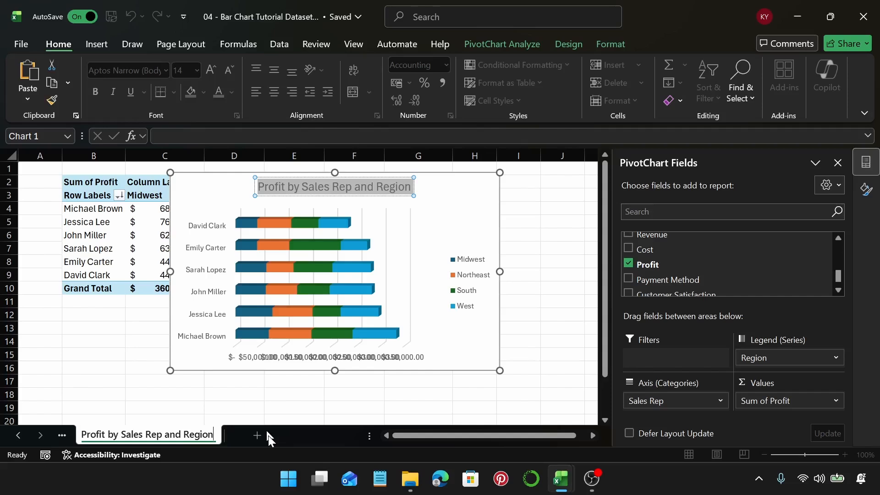
{"action": "key", "text": "Return"}
Step: Widen the chart on both sides so it spans from column B to column J
{"action": "left_click", "coordinate": [441, 200]}
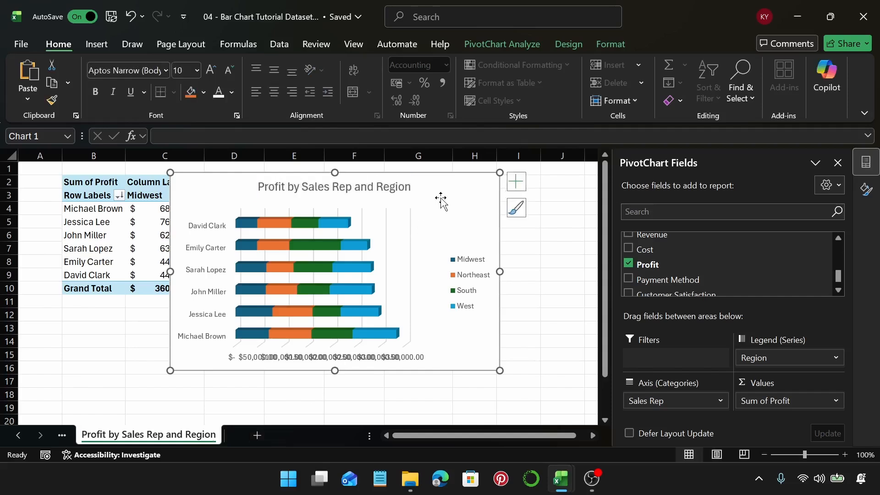
{"action": "left_click_drag", "start_coordinate": [500, 271], "coordinate": [560, 280]}
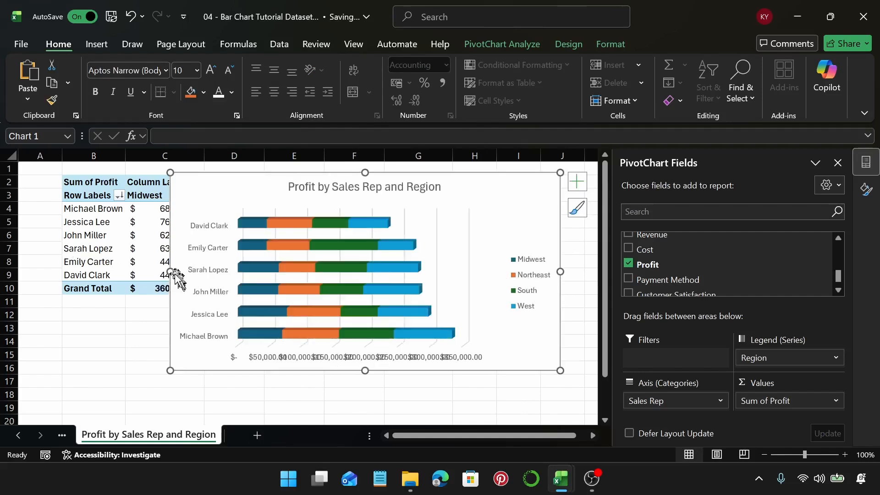
{"action": "left_click_drag", "start_coordinate": [172, 273], "coordinate": [101, 272]}
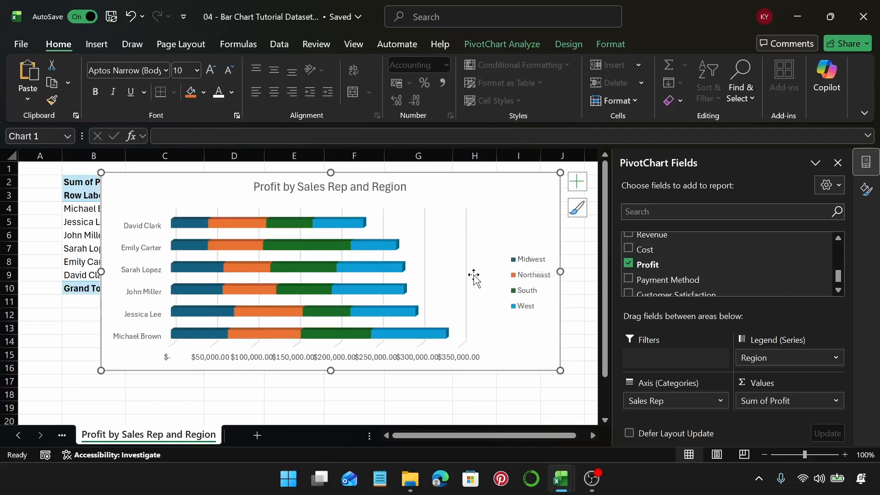
Step: Apply the custom number format code $#,##0,"K" to the chart's horizontal value axis
{"action": "left_click", "coordinate": [444, 358]}
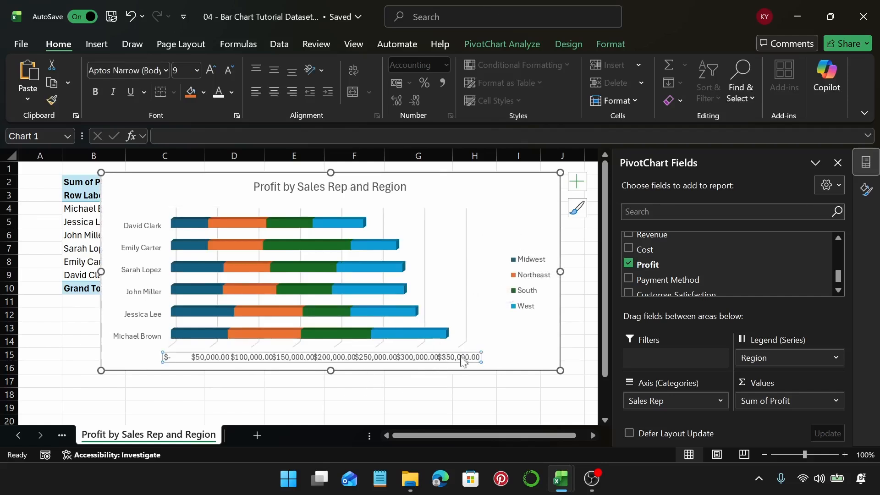
{"action": "left_click", "coordinate": [867, 189]}
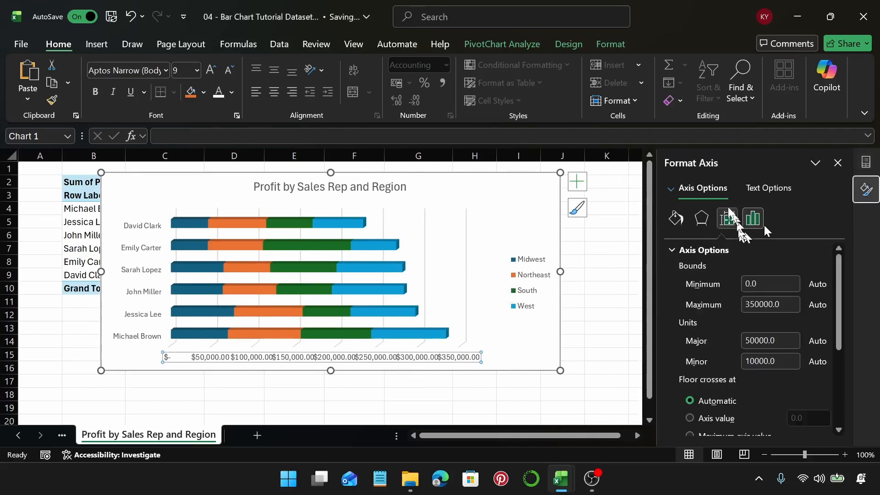
{"action": "left_click", "coordinate": [719, 249]}
{"action": "left_click", "coordinate": [713, 305]}
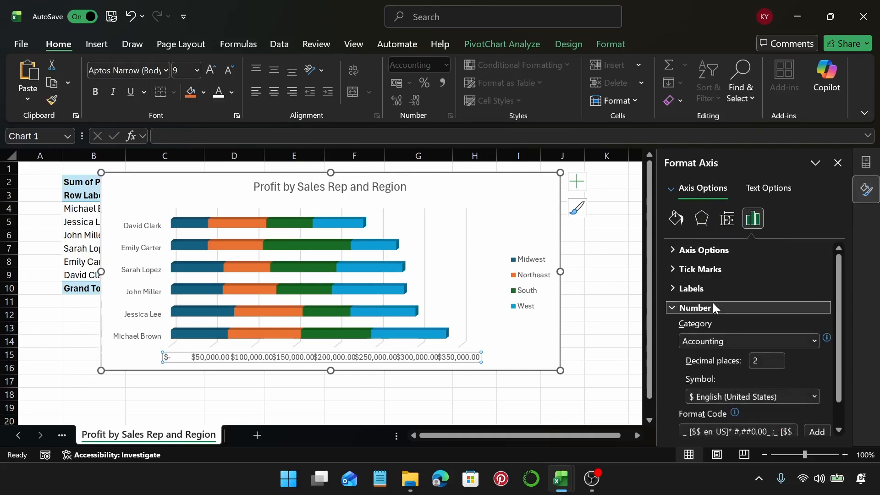
{"action": "scroll", "coordinate": [840, 369], "scroll_direction": "down", "scroll_amount": 2}
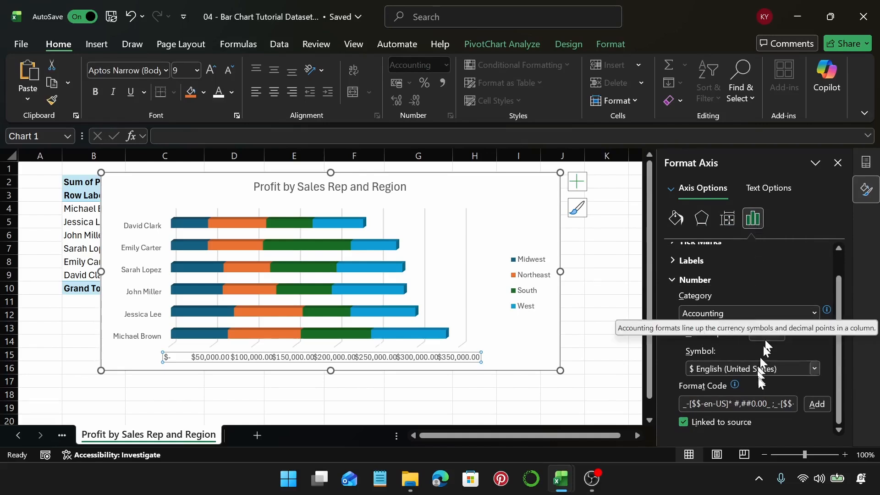
{"action": "left_click", "coordinate": [785, 405]}
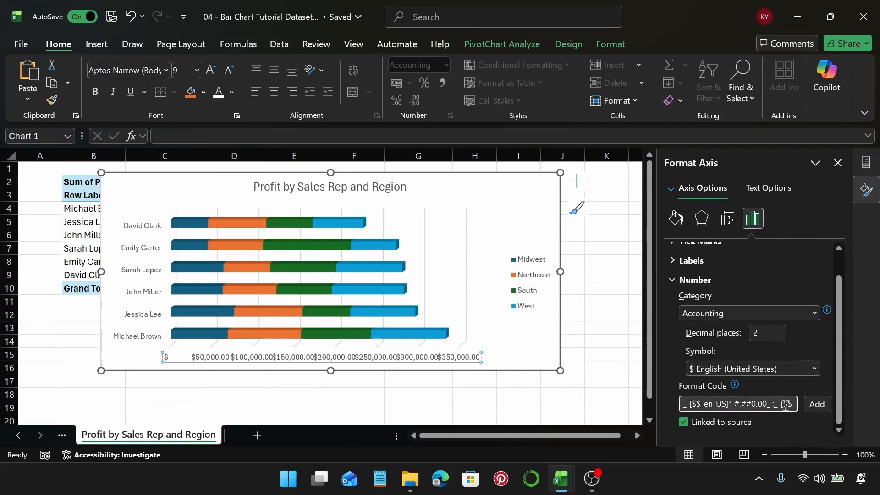
{"action": "key", "text": "ctrl+a"}
{"action": "key", "text": "BackSpace"}
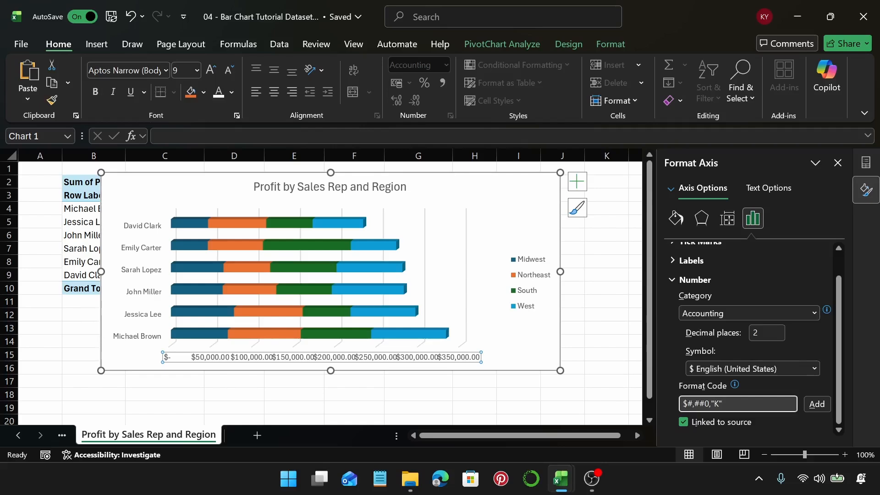
{"action": "left_click", "coordinate": [818, 405]}
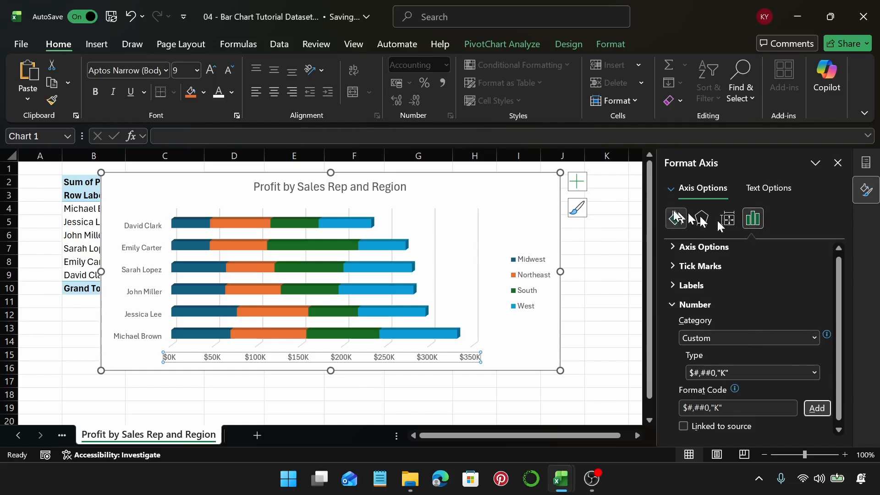
Step: Change the chart's colors to Colorful Palette 3
{"action": "left_click", "coordinate": [503, 205]}
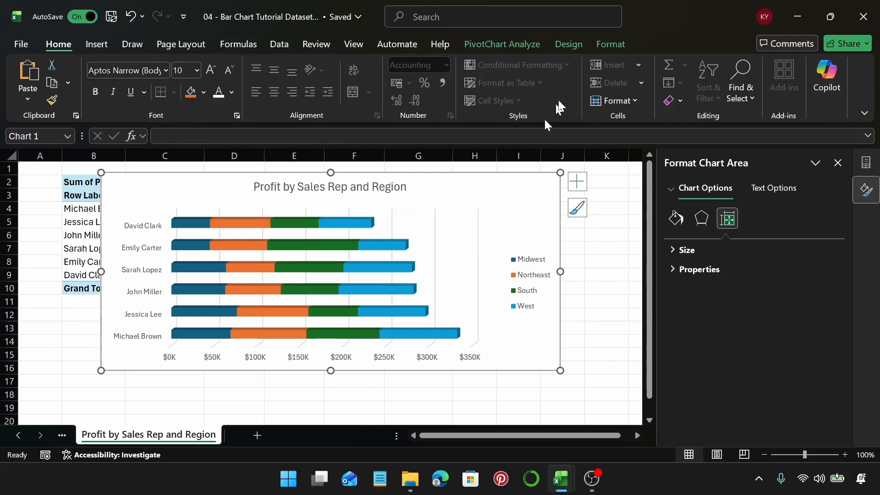
{"action": "left_click", "coordinate": [579, 43]}
{"action": "left_click", "coordinate": [110, 95]}
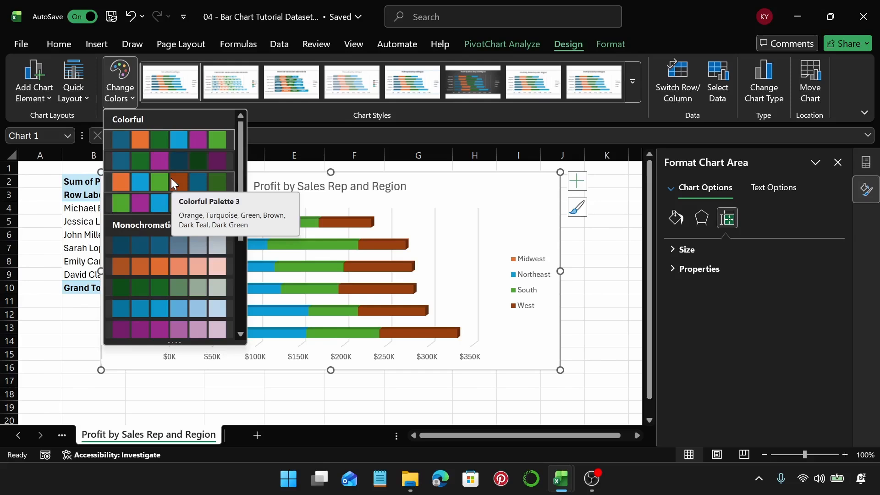
{"action": "left_click", "coordinate": [172, 179]}
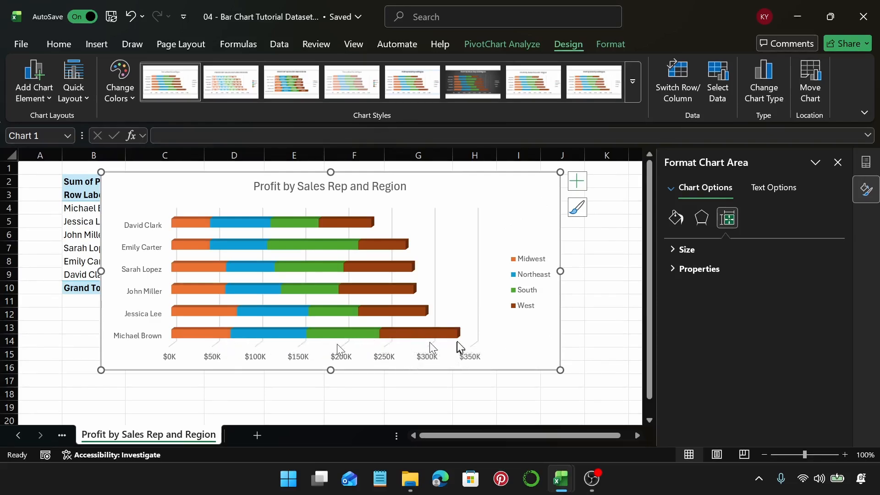
{"action": "mouse_move", "coordinate": [462, 339]}
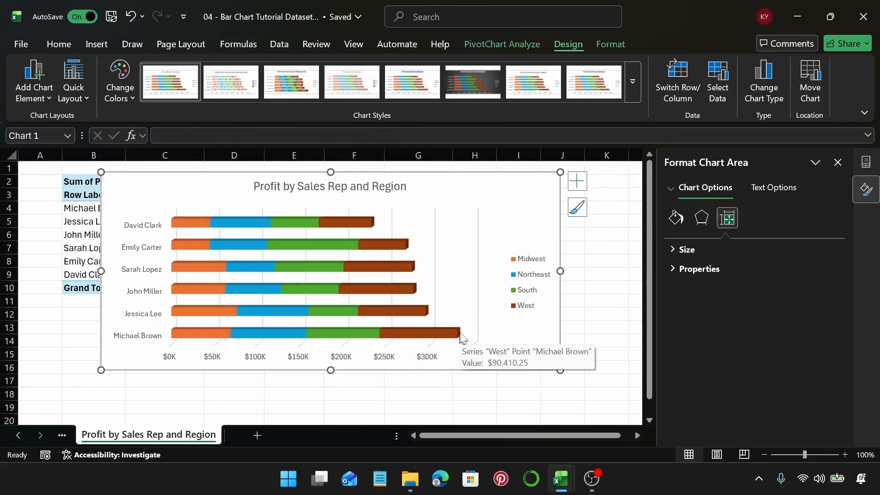
{"action": "mouse_move", "coordinate": [213, 341]}
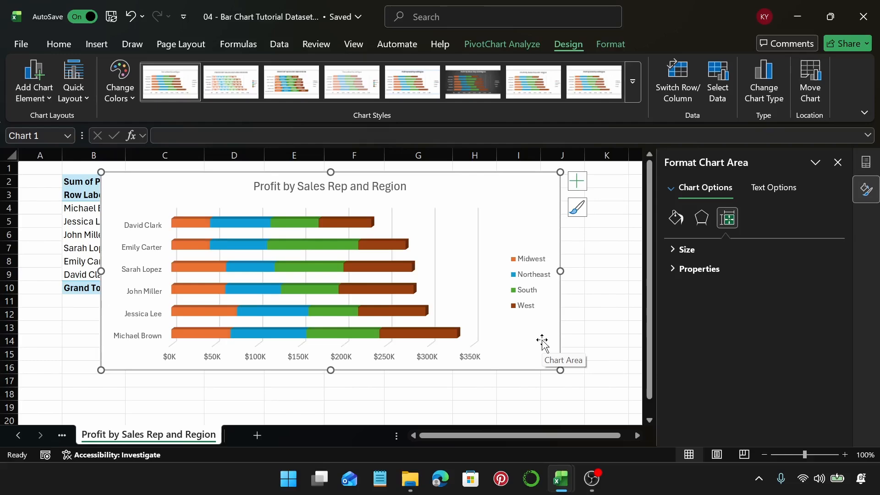
Step: Add a new worksheet and create a PivotTable from Table1 at cell B2 of that sheet
{"action": "left_click", "coordinate": [259, 435]}
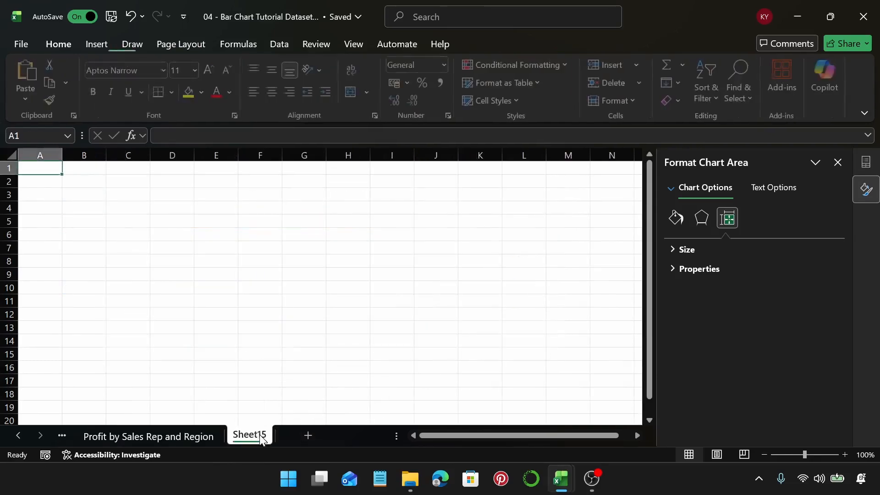
{"action": "left_click", "coordinate": [92, 180]}
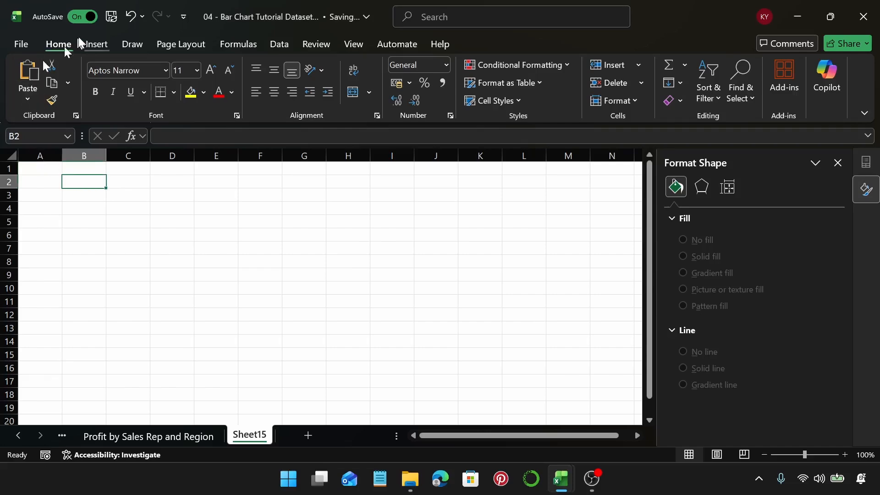
{"action": "left_click", "coordinate": [94, 43]}
{"action": "left_click", "coordinate": [28, 76]}
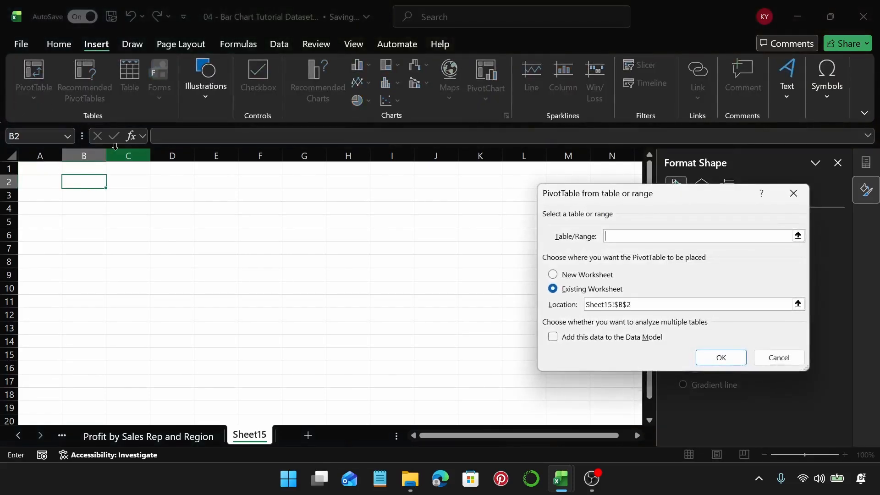
{"action": "type", "text": "Table1"}
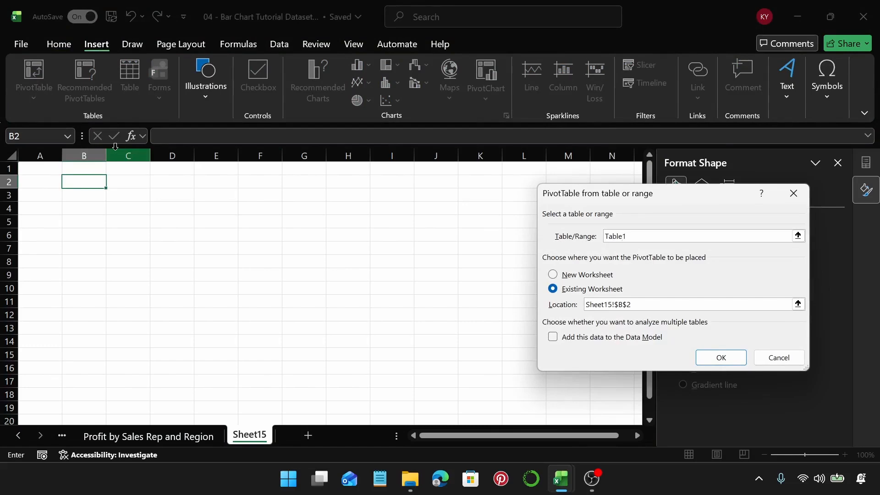
{"action": "key", "text": "Return"}
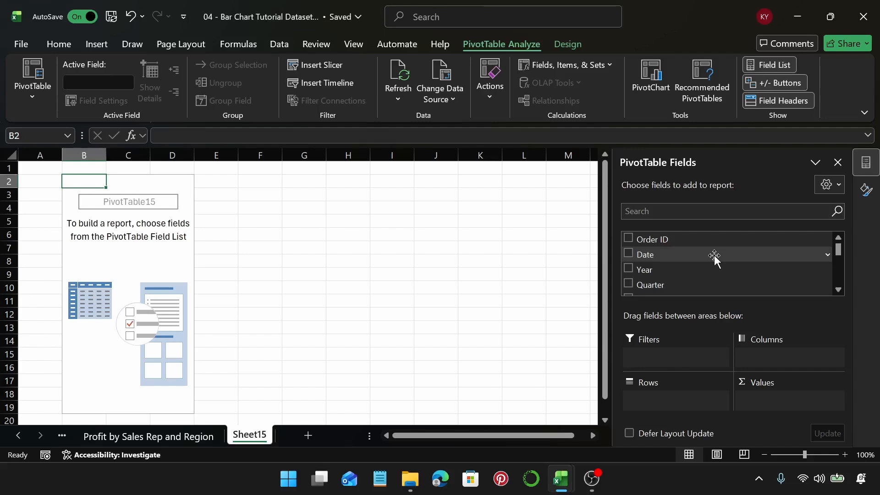
Step: Add the Brand field to the PivotTable's rows, with Quarter nested beneath it
{"action": "scroll", "coordinate": [716, 256], "scroll_direction": "down", "scroll_amount": 2}
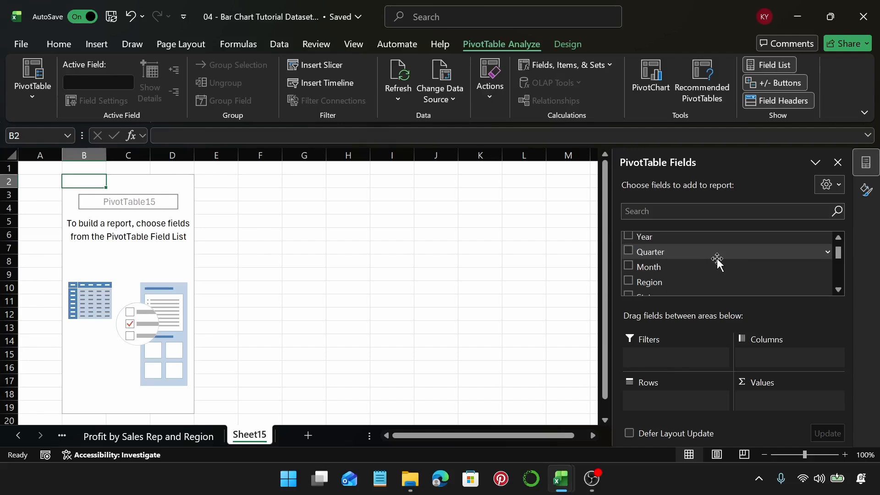
{"action": "scroll", "coordinate": [718, 260], "scroll_direction": "down", "scroll_amount": 1}
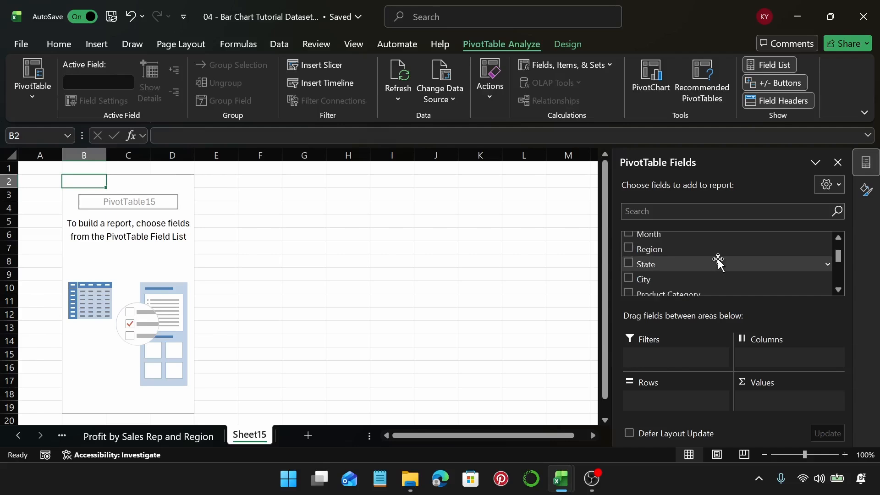
{"action": "scroll", "coordinate": [718, 260], "scroll_direction": "down", "scroll_amount": 2}
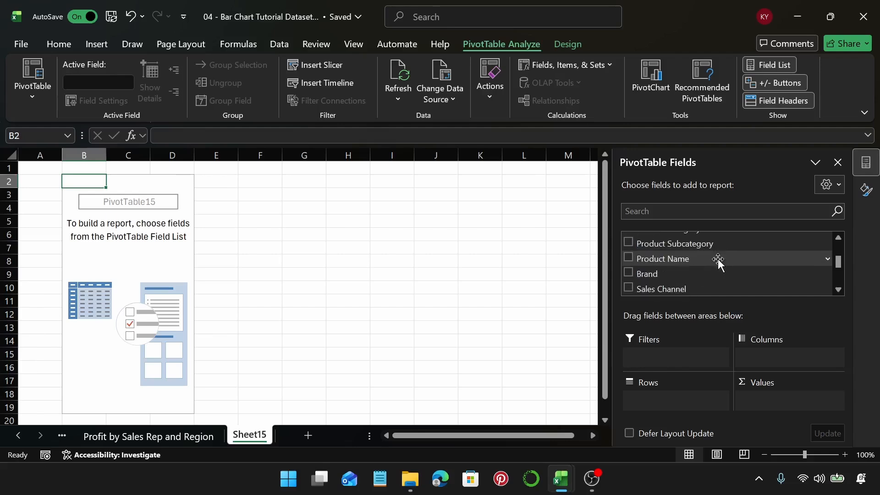
{"action": "left_click_drag", "start_coordinate": [679, 274], "coordinate": [665, 389]}
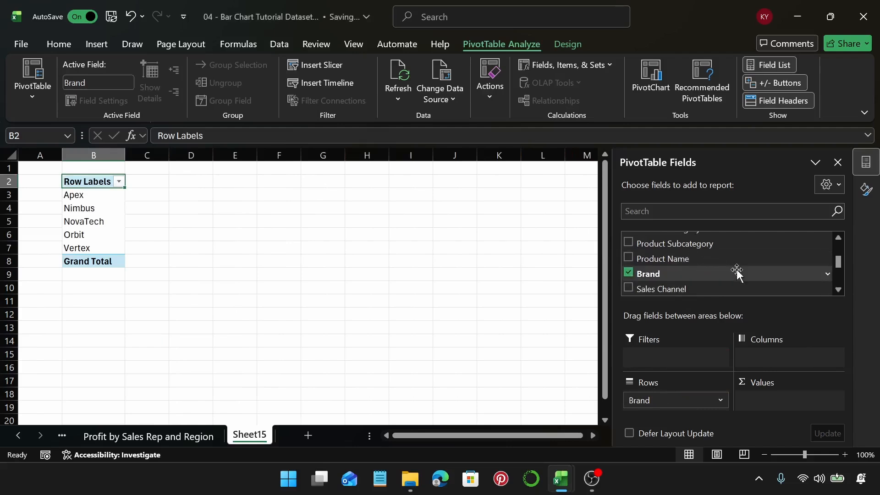
{"action": "scroll", "coordinate": [724, 271], "scroll_direction": "up", "scroll_amount": 4}
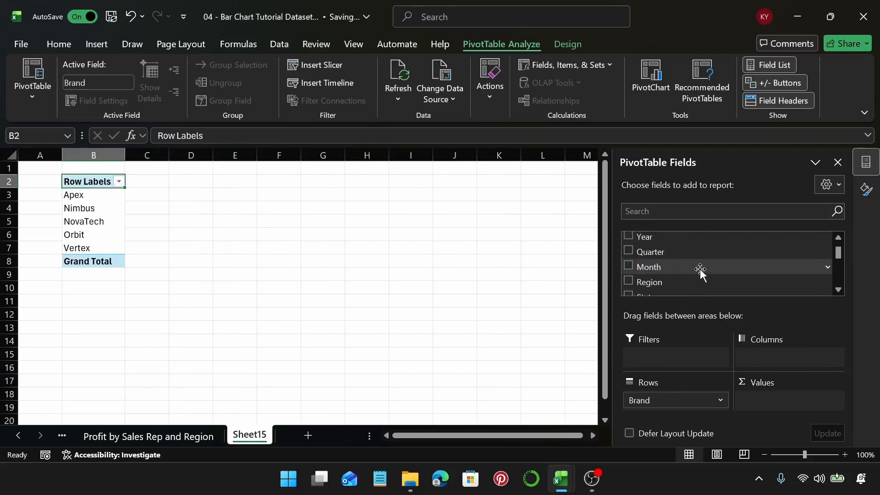
{"action": "left_click_drag", "start_coordinate": [701, 252], "coordinate": [691, 407]}
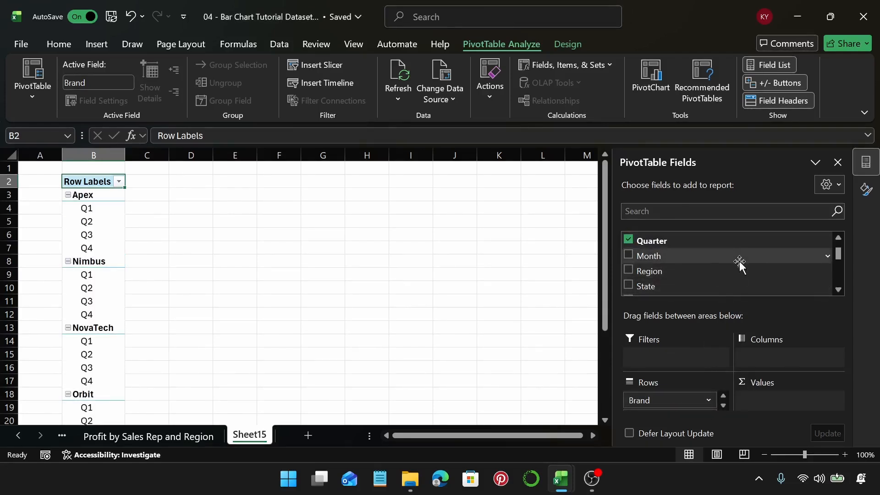
Step: Add the Profit field to the PivotTable's values as a sum
{"action": "scroll", "coordinate": [739, 260], "scroll_direction": "down", "scroll_amount": 5}
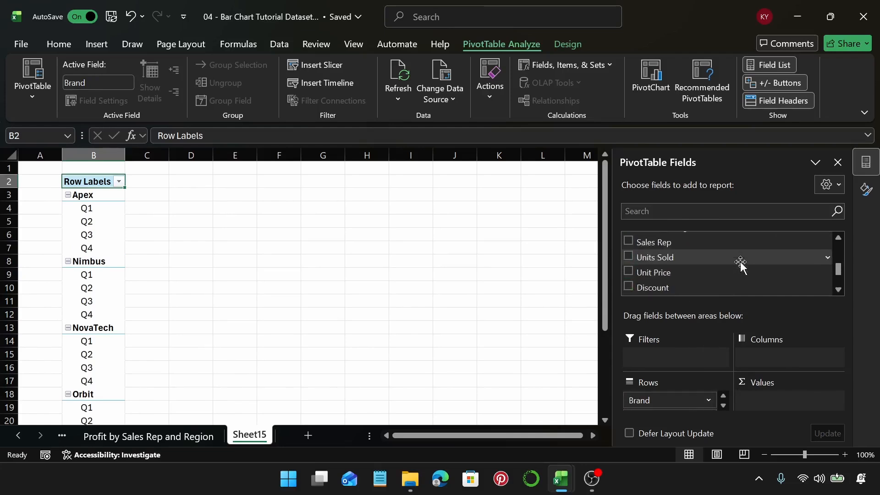
{"action": "scroll", "coordinate": [739, 262], "scroll_direction": "down", "scroll_amount": 3}
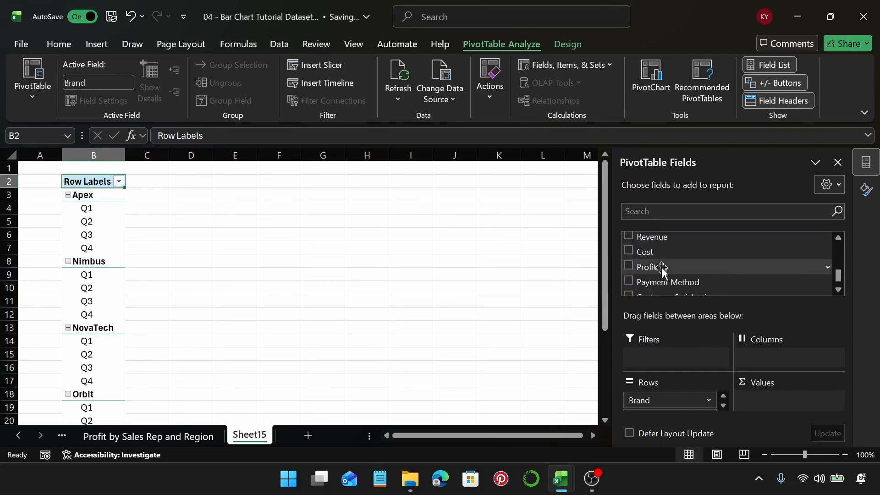
{"action": "left_click_drag", "start_coordinate": [662, 270], "coordinate": [801, 408]}
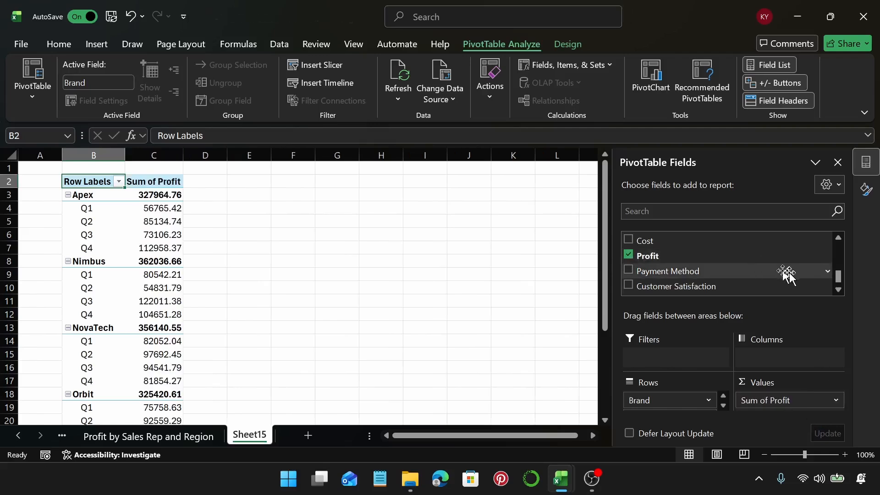
Step: Find the Region field in the field list and add it to the PivotTable's columns
{"action": "scroll", "coordinate": [789, 272], "scroll_direction": "up", "scroll_amount": 3}
{"action": "scroll", "coordinate": [789, 273], "scroll_direction": "up", "scroll_amount": 6}
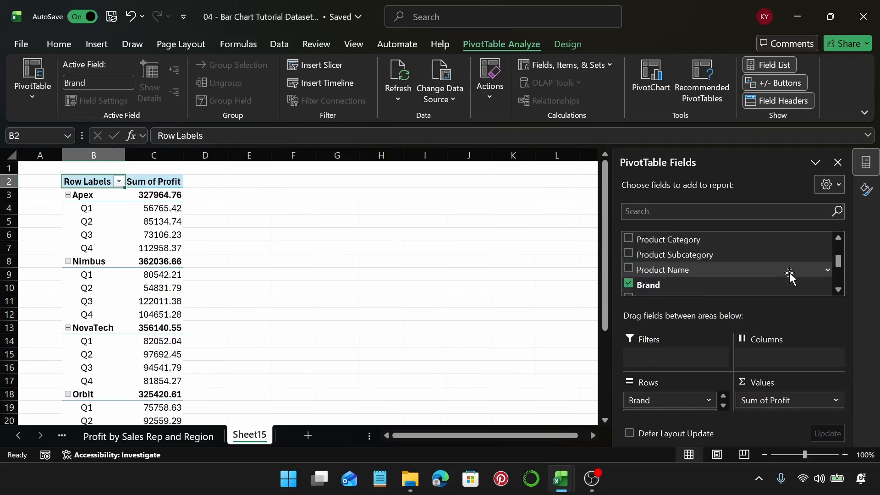
{"action": "scroll", "coordinate": [790, 273], "scroll_direction": "up", "scroll_amount": 1}
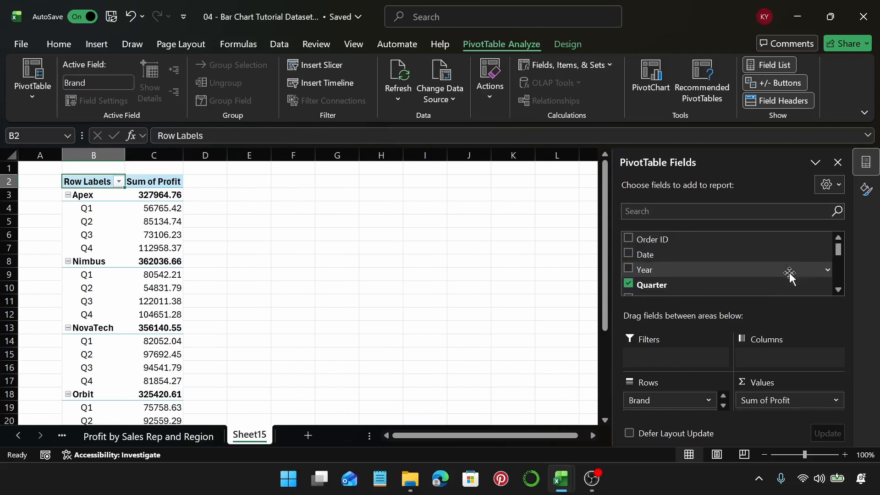
{"action": "scroll", "coordinate": [789, 272], "scroll_direction": "down", "scroll_amount": 4}
{"action": "scroll", "coordinate": [789, 274], "scroll_direction": "down", "scroll_amount": 3}
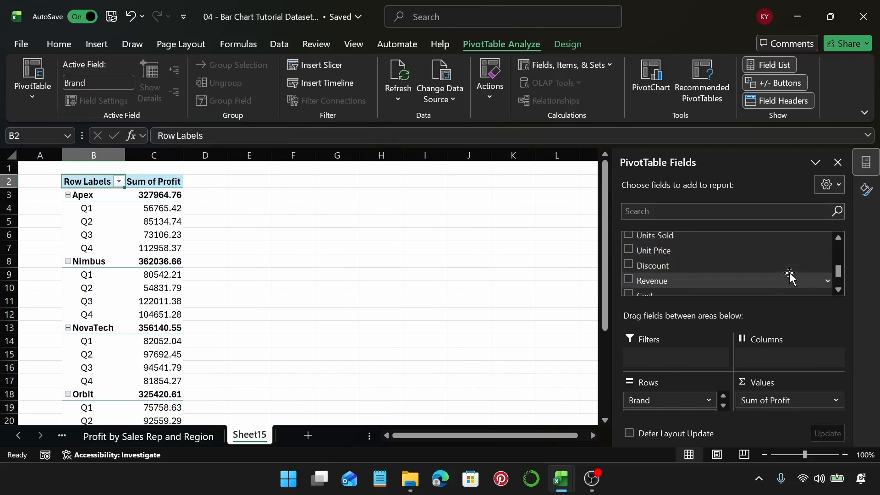
{"action": "scroll", "coordinate": [790, 274], "scroll_direction": "up", "scroll_amount": 1}
{"action": "scroll", "coordinate": [790, 274], "scroll_direction": "up", "scroll_amount": 3}
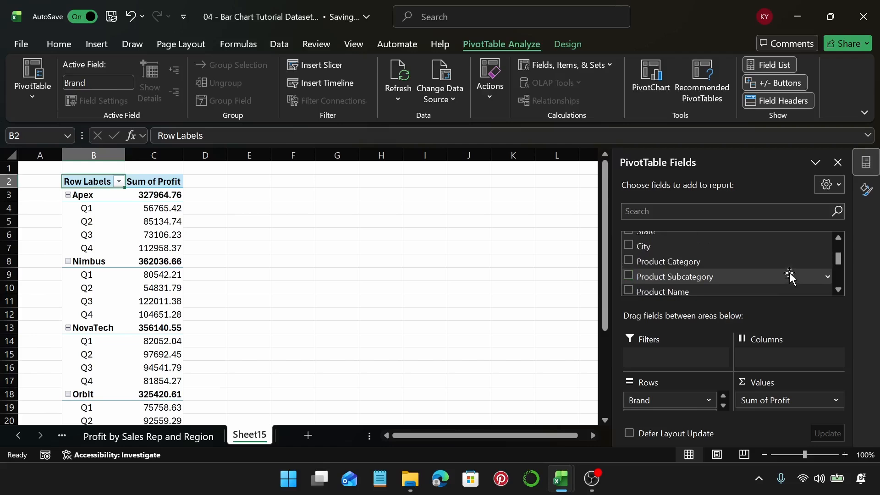
{"action": "left_click_drag", "start_coordinate": [651, 249], "coordinate": [789, 357]}
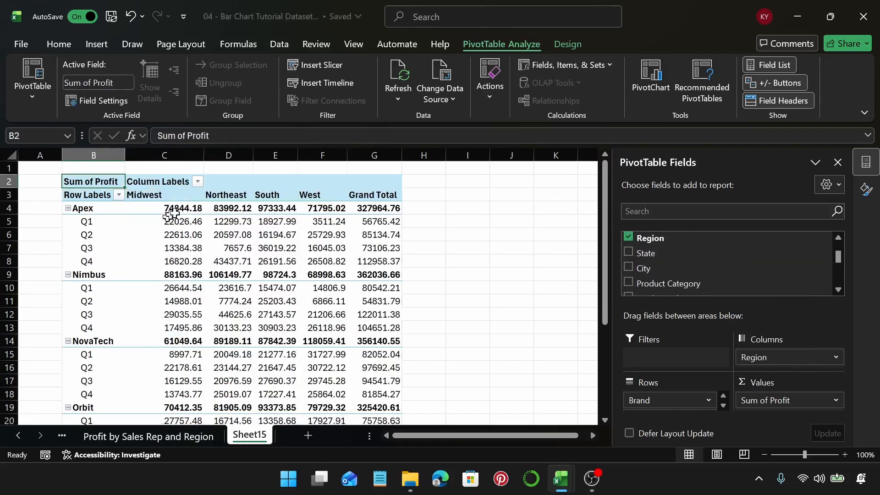
Step: Apply the dollar Accounting number format to all PivotTable values from C4 through the grand totals in row 29
{"action": "left_click", "coordinate": [182, 206]}
{"action": "key", "text": "ctrl+shift+Right"}
{"action": "key", "text": "ctrl+shift+Down"}
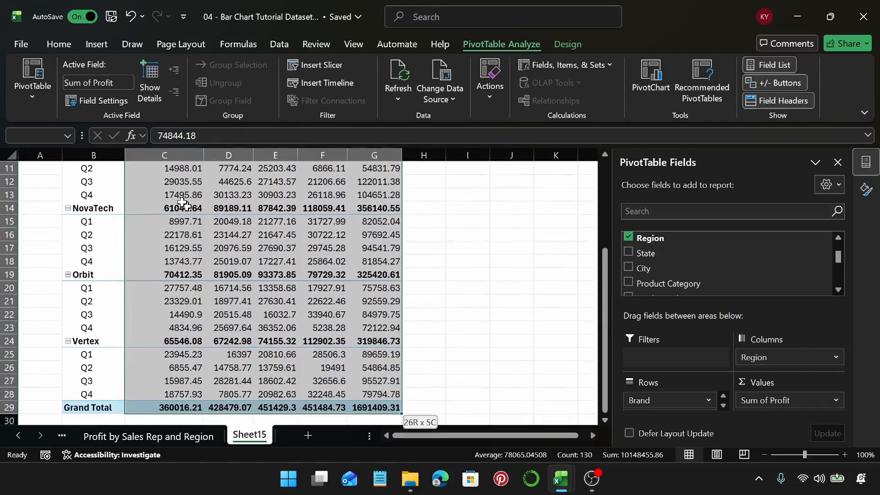
{"action": "left_click", "coordinate": [64, 45]}
{"action": "left_click", "coordinate": [410, 83]}
{"action": "left_click", "coordinate": [423, 100]}
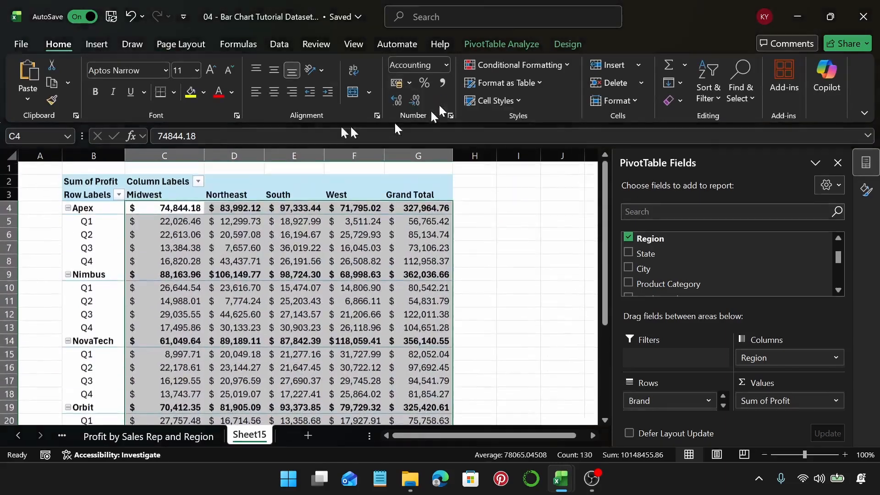
Step: Insert a 3-D Stacked Bar PivotChart from the brand, quarter and region PivotTable
{"action": "left_click", "coordinate": [312, 248]}
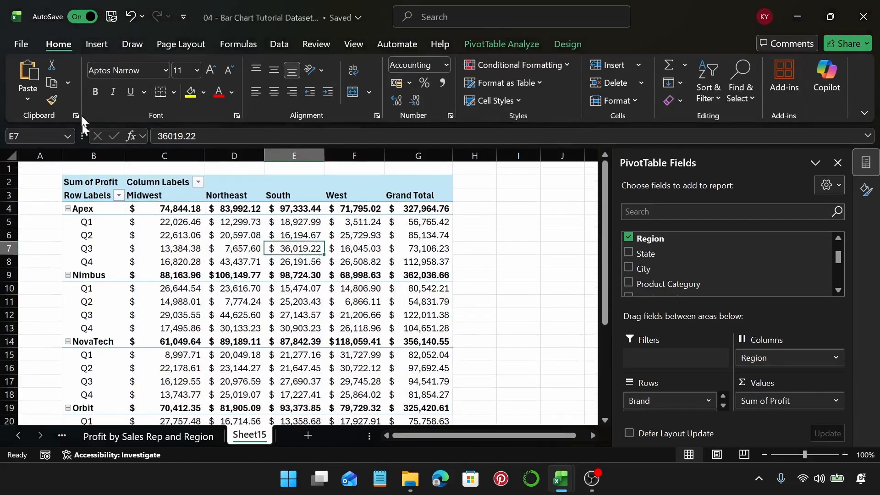
{"action": "left_click", "coordinate": [103, 42]}
{"action": "left_click", "coordinate": [304, 87]}
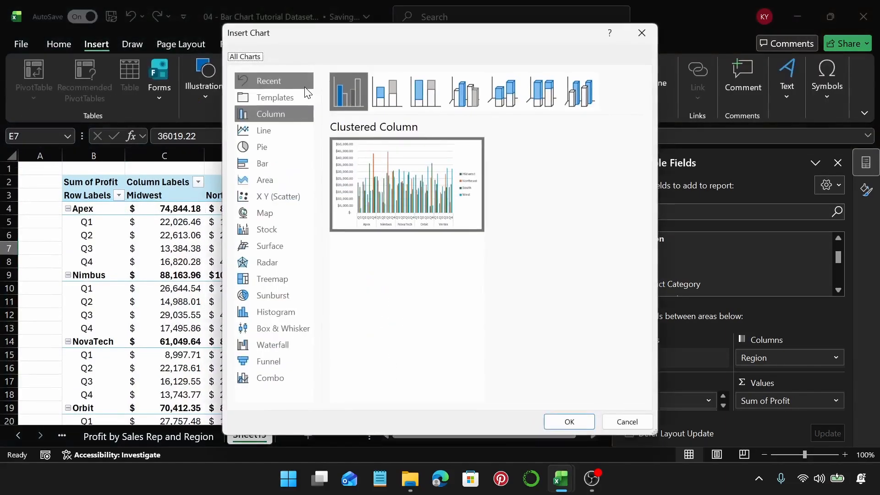
{"action": "left_click", "coordinate": [270, 167]}
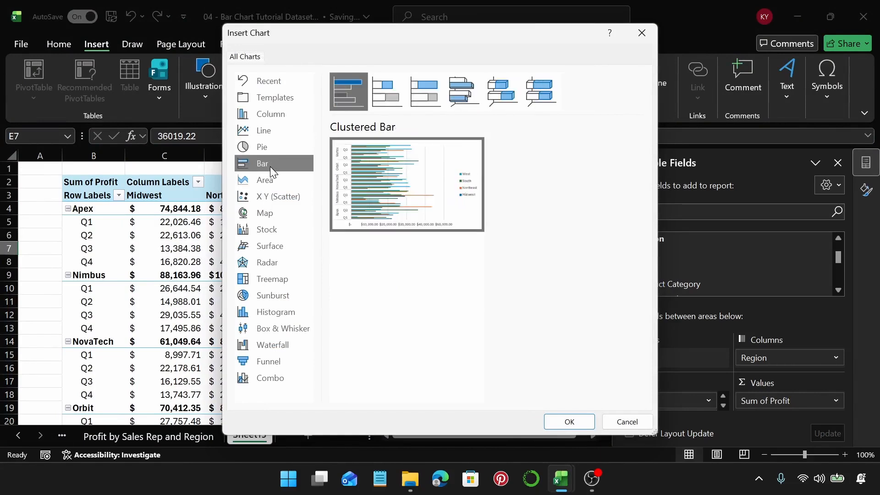
{"action": "left_click", "coordinate": [503, 91]}
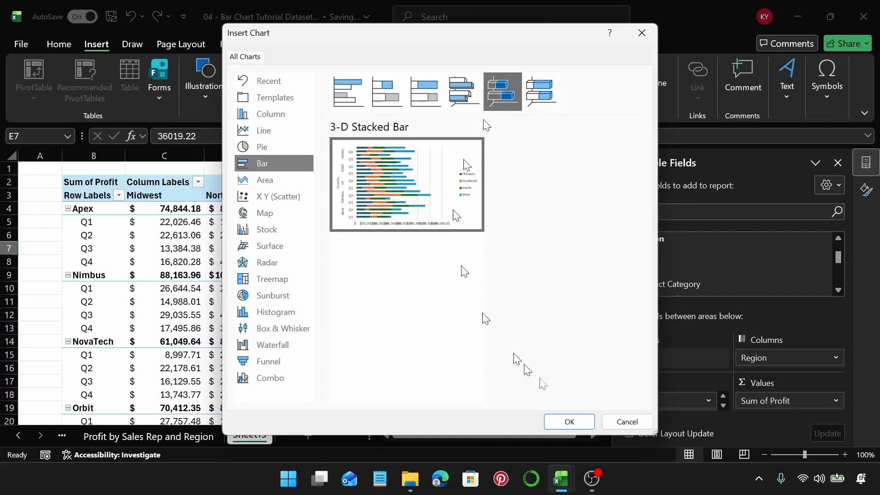
{"action": "left_click", "coordinate": [568, 421]}
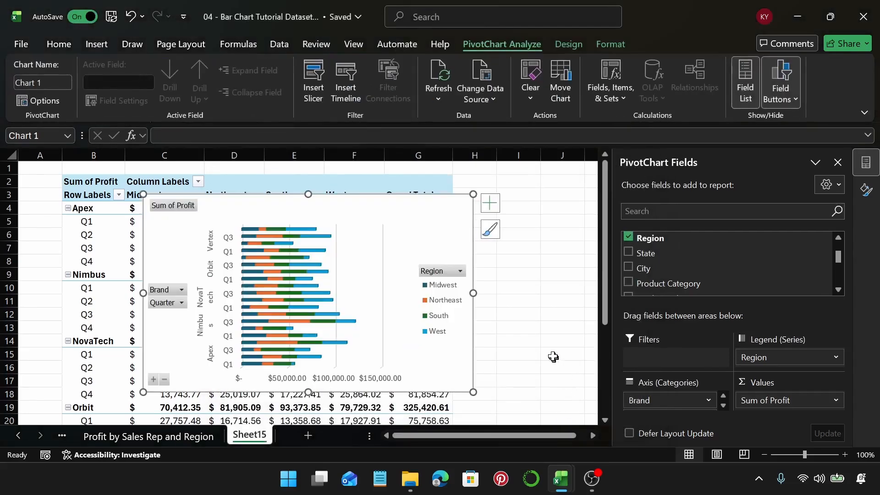
Step: Hide all field buttons on the new PivotChart and turn on its chart title
{"action": "right_click", "coordinate": [175, 205]}
{"action": "left_click", "coordinate": [250, 366]}
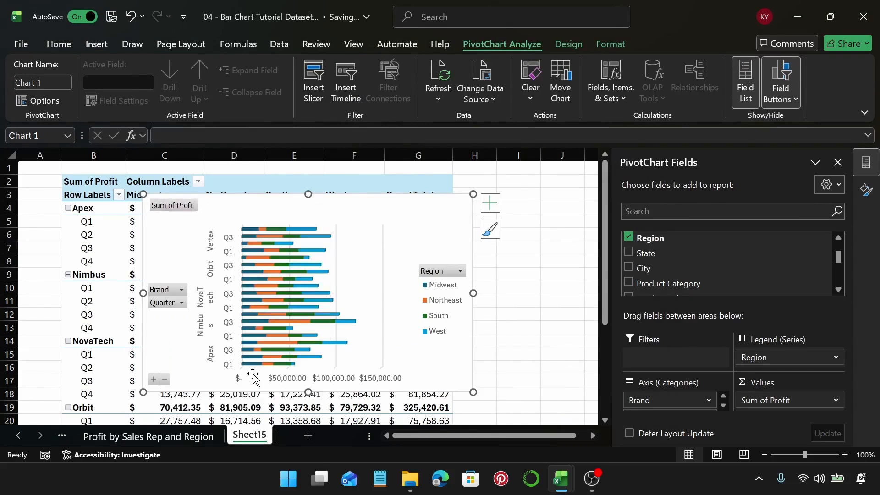
{"action": "left_click", "coordinate": [489, 197]}
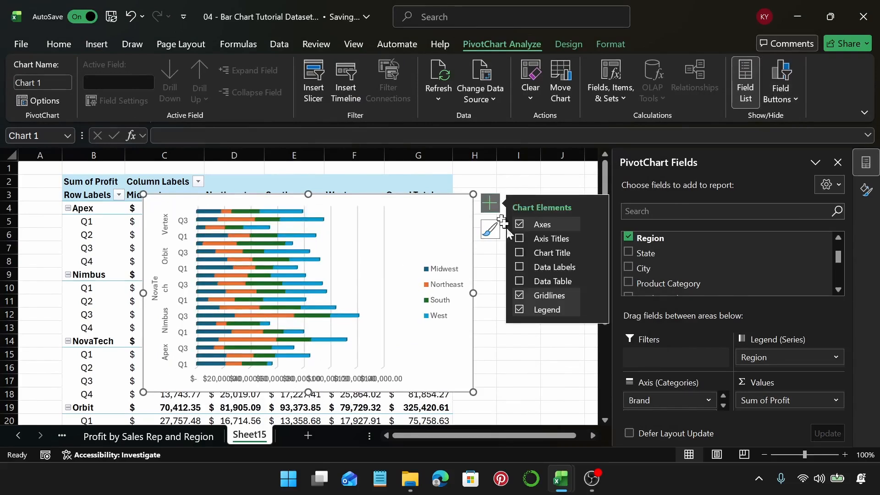
{"action": "left_click", "coordinate": [520, 252]}
Step: Set the chart title text to "Profit by Quarter, Brand and Region"
{"action": "left_click", "coordinate": [316, 211]}
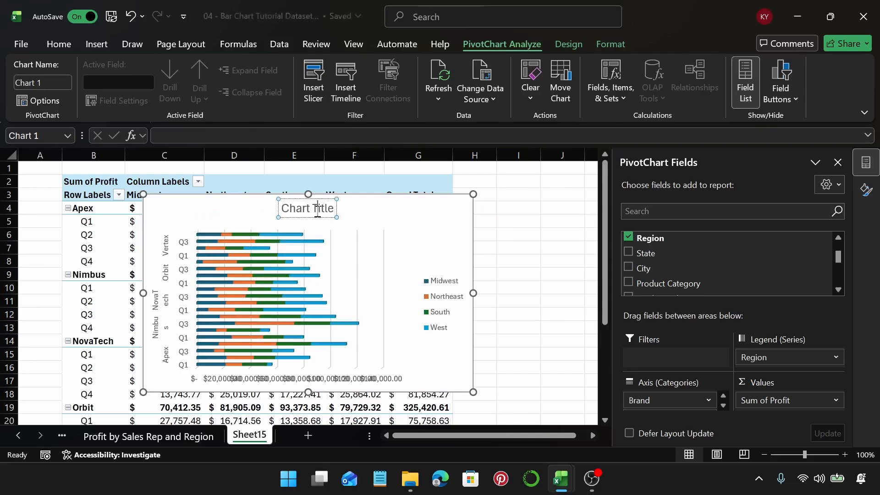
{"action": "triple_click", "coordinate": [316, 211]}
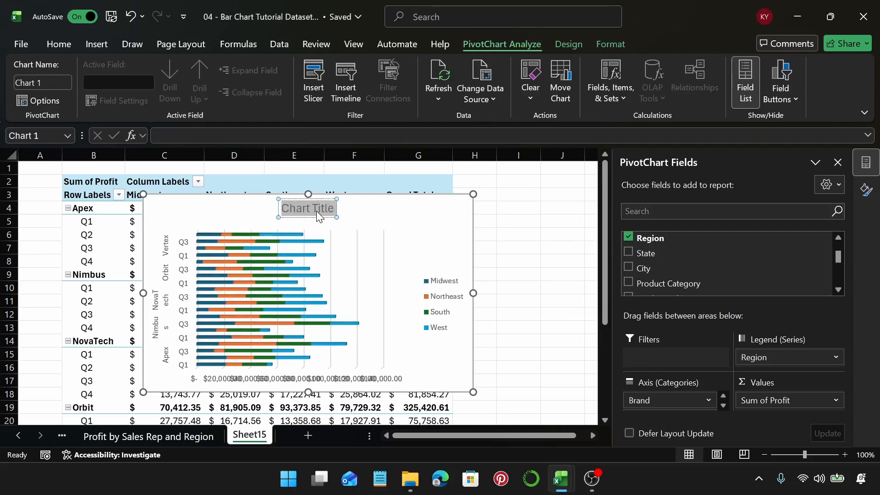
{"action": "type", "text": "P"}
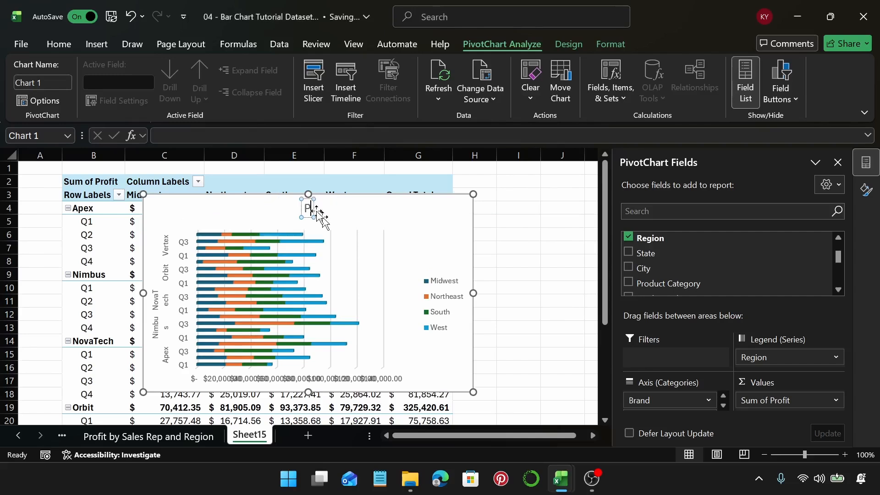
{"action": "type", "text": "rofit by"}
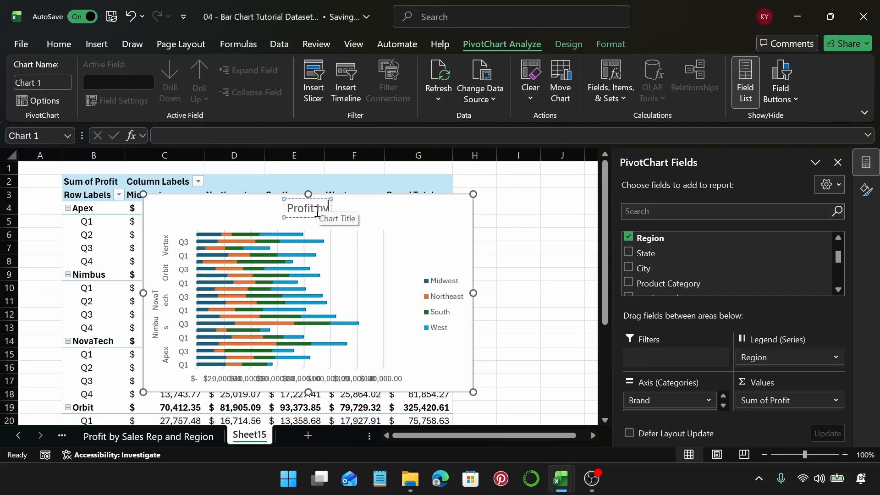
{"action": "type", "text": " Quat"}
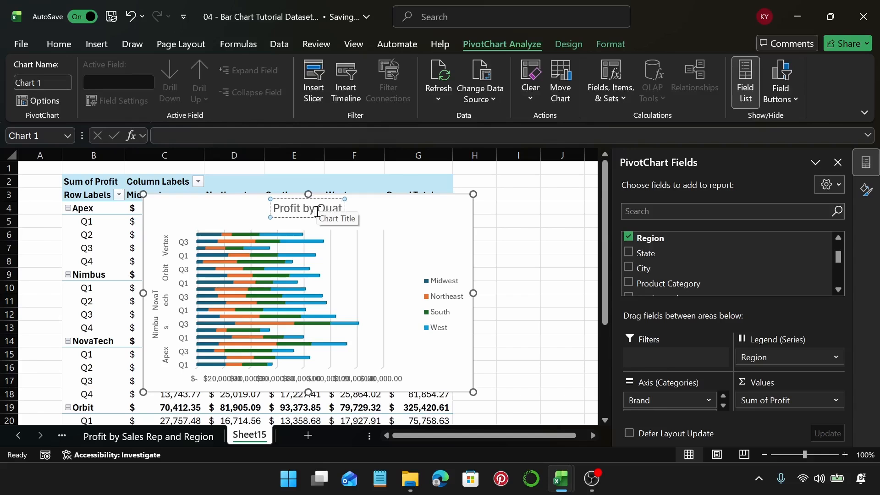
{"action": "key", "text": "BackSpace"}
{"action": "type", "text": "ret"}
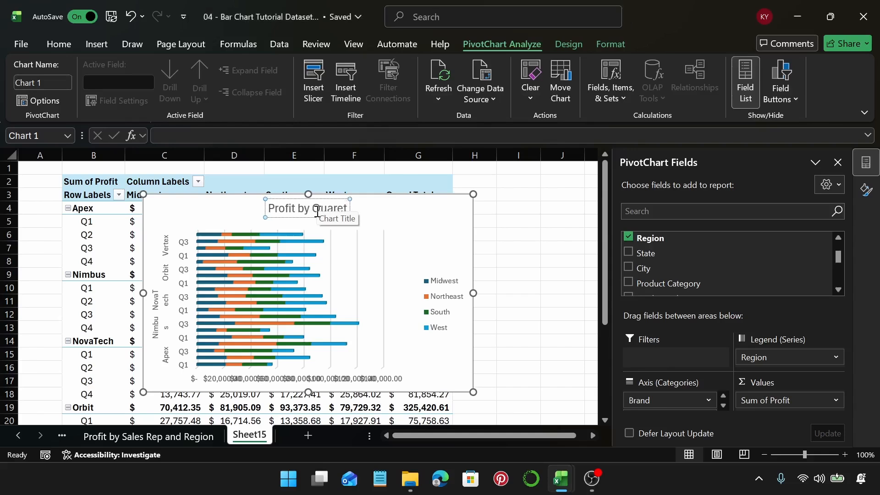
{"action": "type", "text": "er"}
{"action": "key", "text": "BackSpace"}
{"action": "key", "text": "BackSpace"}
{"action": "key", "text": "BackSpace"}
{"action": "key", "text": "BackSpace"}
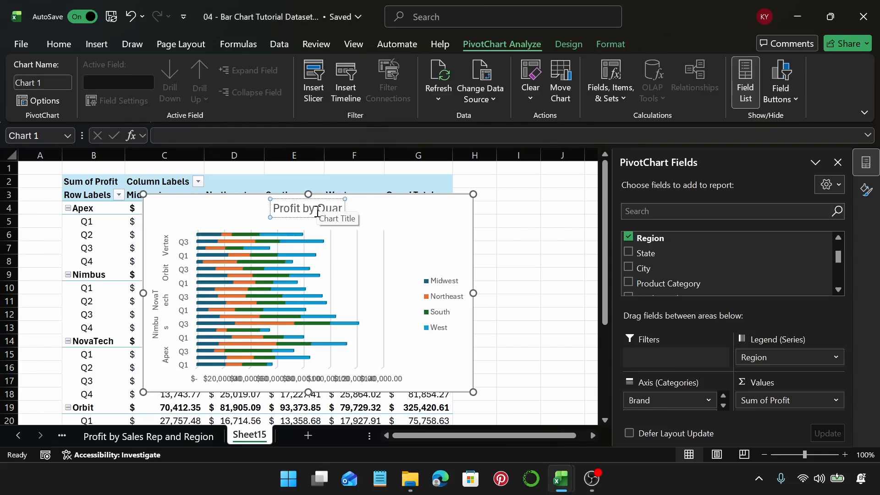
{"action": "type", "text": "ter"}
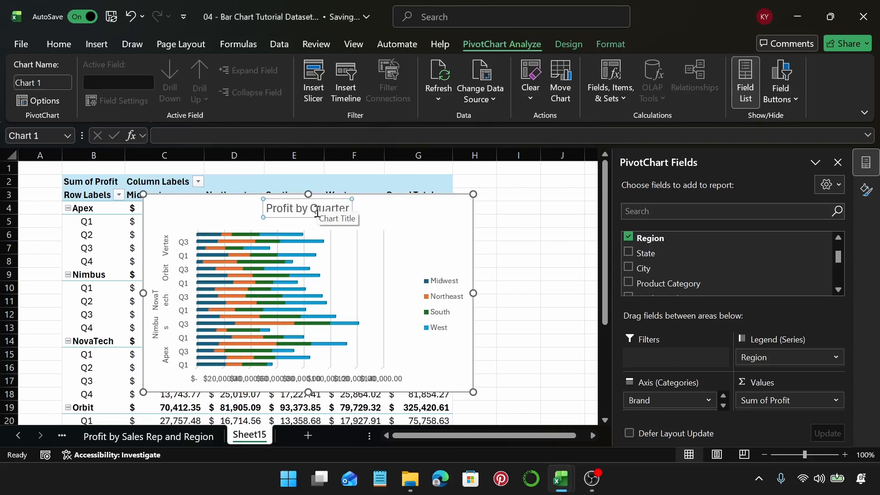
{"action": "type", "text": "."}
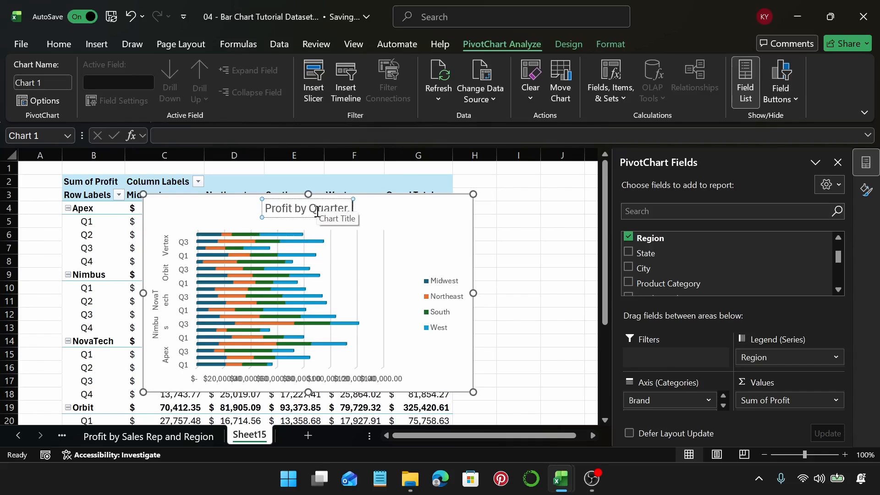
{"action": "type", "text": " Brand"}
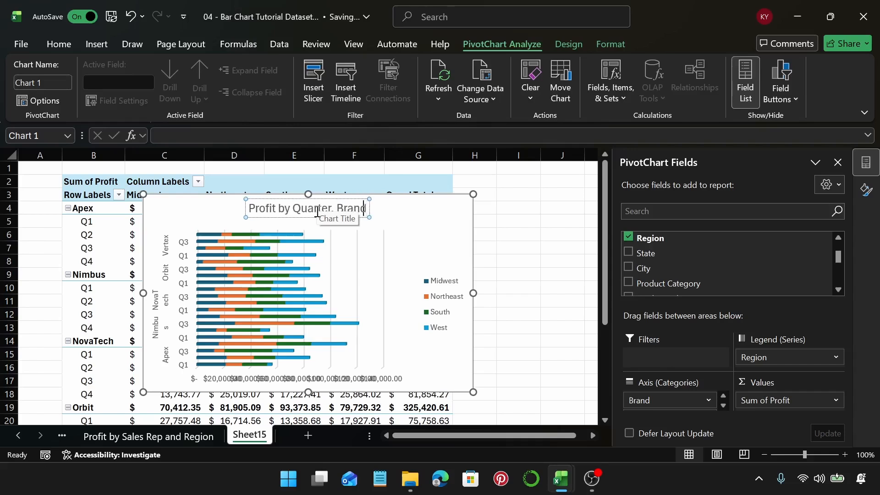
{"action": "type", "text": " and R"}
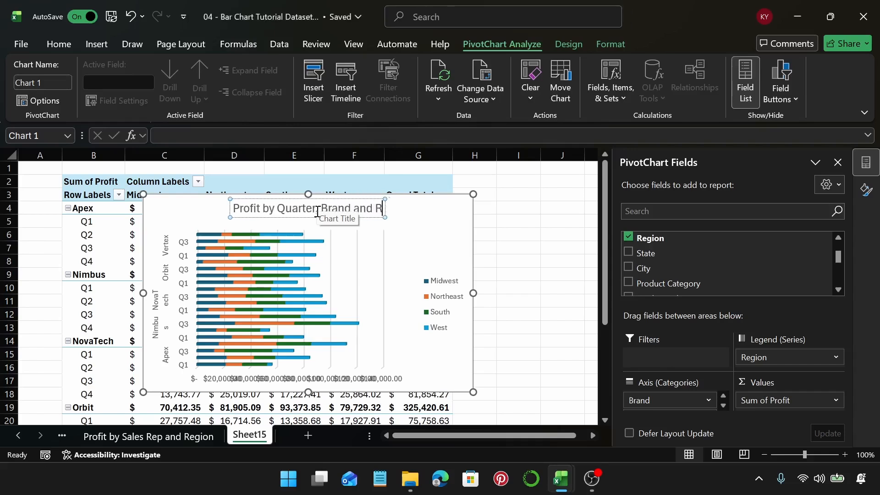
{"action": "type", "text": "egion"}
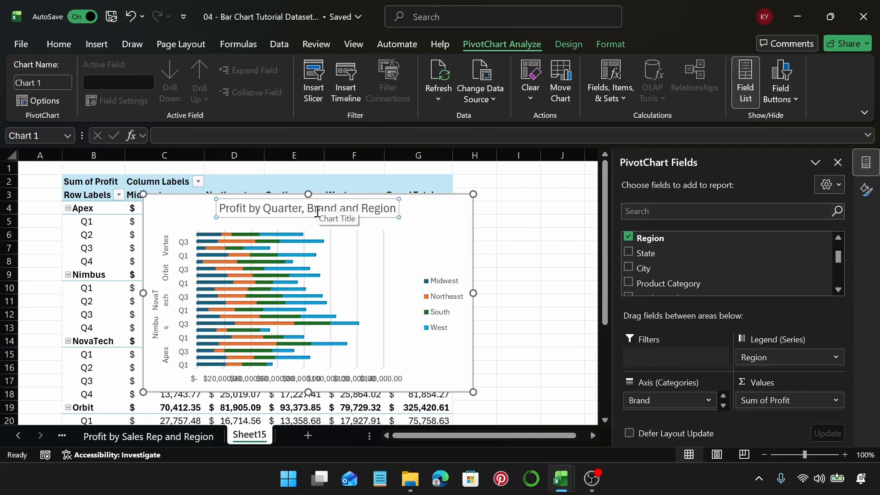
Step: Rename the Sheet15 worksheet as "Profit by Quarter", reusing the beginning of the chart title
{"action": "key", "text": "ctrl+a"}
{"action": "key", "text": "ctrl+c"}
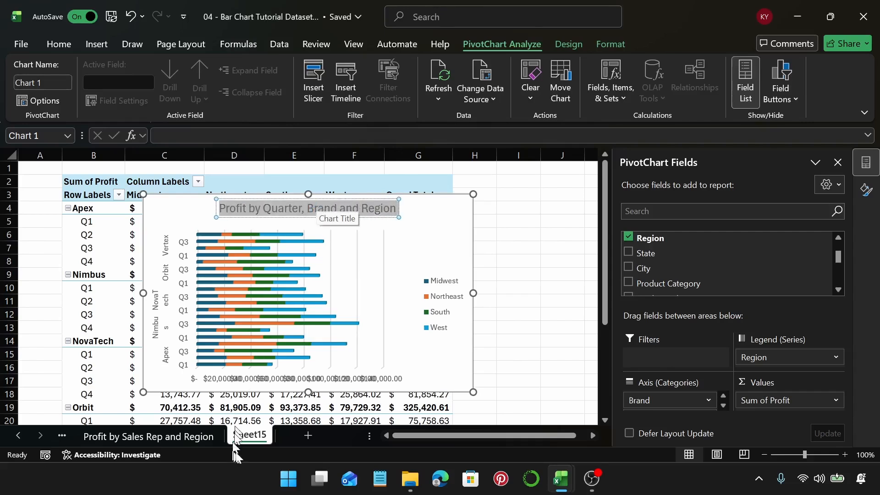
{"action": "double_click", "coordinate": [246, 437]}
{"action": "key", "text": "ctrl+v"}
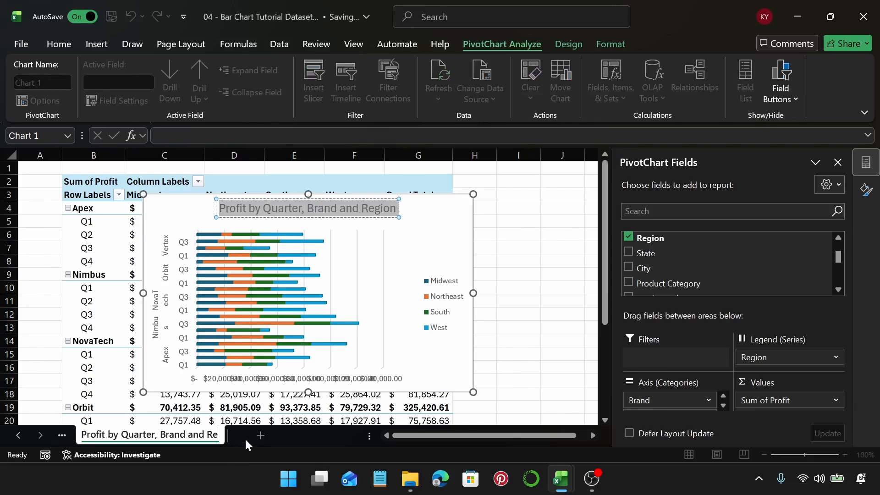
{"action": "key", "text": "BackSpace"}
{"action": "key", "text": "BackSpace"}
{"action": "key", "text": "BackSpace"}
{"action": "key", "text": "BackSpace"}
{"action": "key", "text": "BackSpace"}
{"action": "key", "text": "BackSpace"}
{"action": "key", "text": "BackSpace"}
{"action": "key", "text": "BackSpace"}
{"action": "key", "text": "BackSpace"}
{"action": "key", "text": "BackSpace"}
{"action": "key", "text": "BackSpace"}
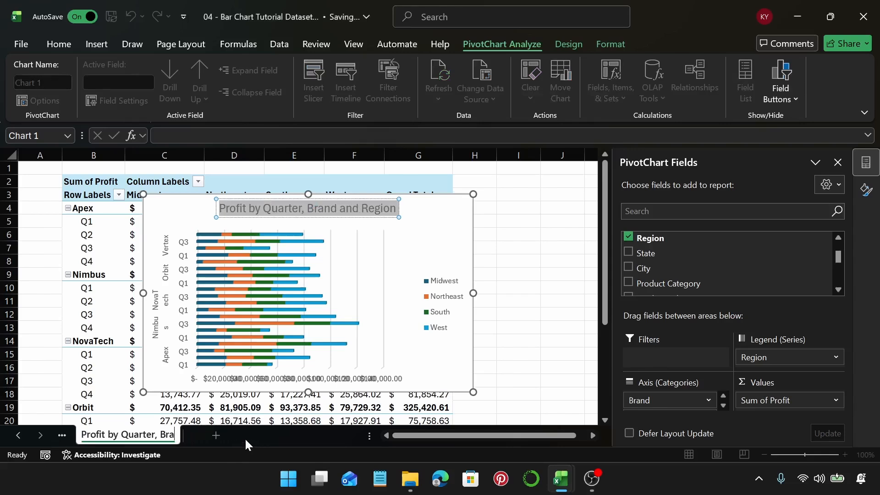
{"action": "key", "text": "Return"}
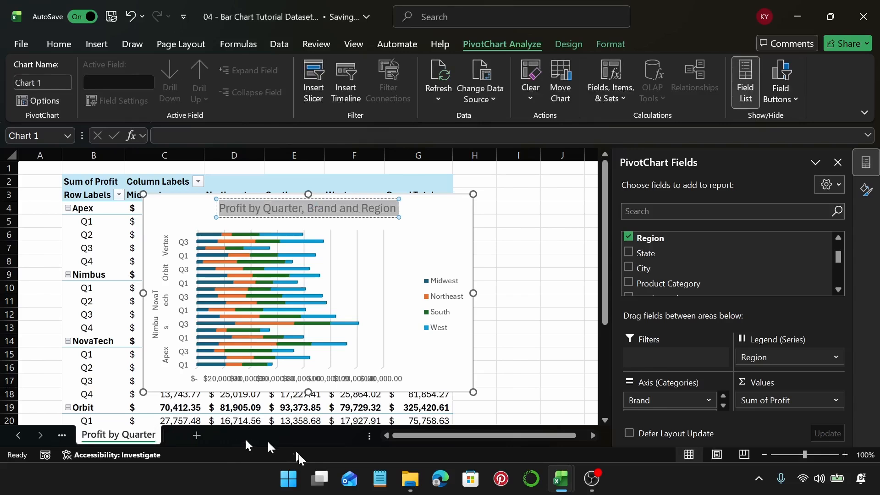
Step: Reposition and enlarge the Profit by Quarter, Brand and Region chart so it spans about columns C to L and rows 2 to 28
{"action": "left_click", "coordinate": [419, 222]}
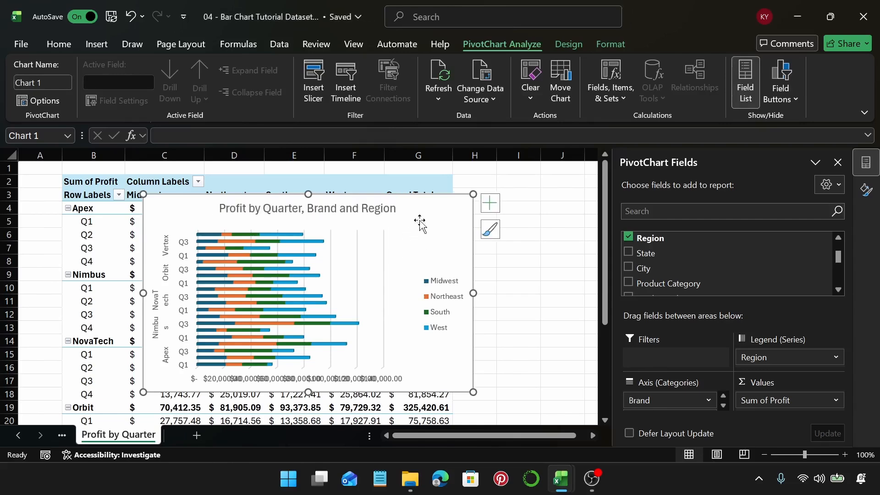
{"action": "scroll", "coordinate": [471, 349], "scroll_direction": "down", "scroll_amount": 3}
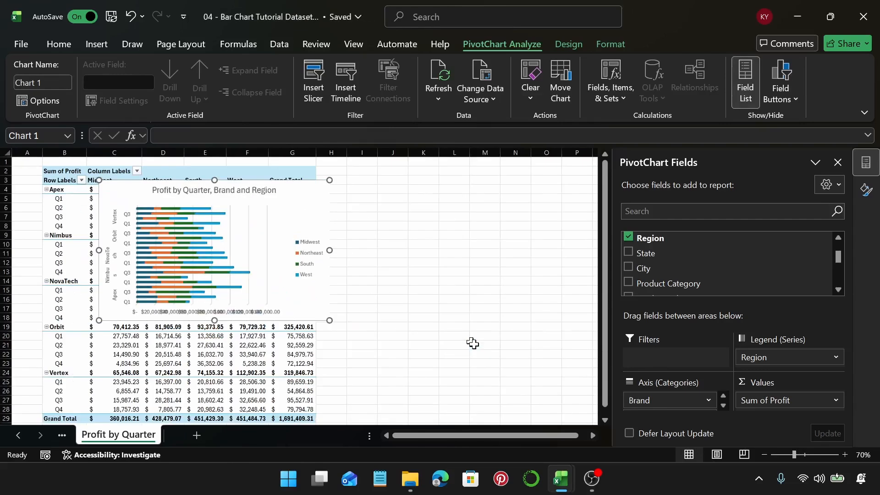
{"action": "left_click_drag", "start_coordinate": [320, 209], "coordinate": [455, 198]}
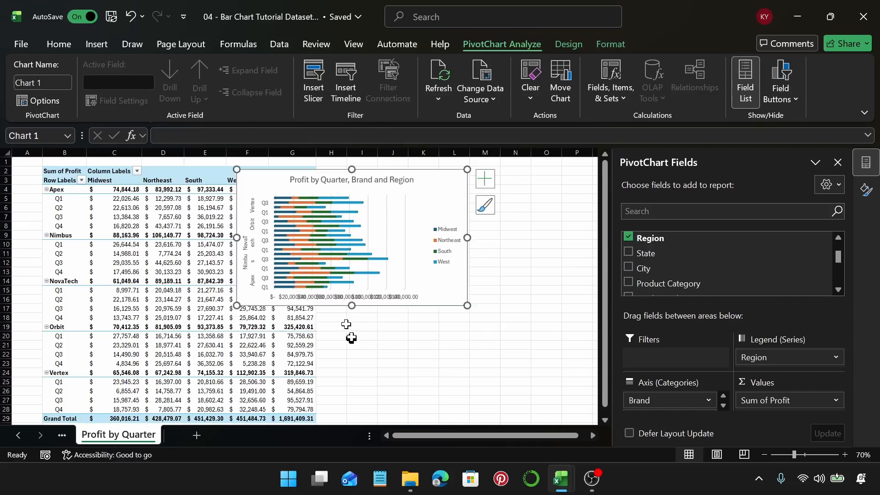
{"action": "left_click_drag", "start_coordinate": [352, 305], "coordinate": [351, 394]}
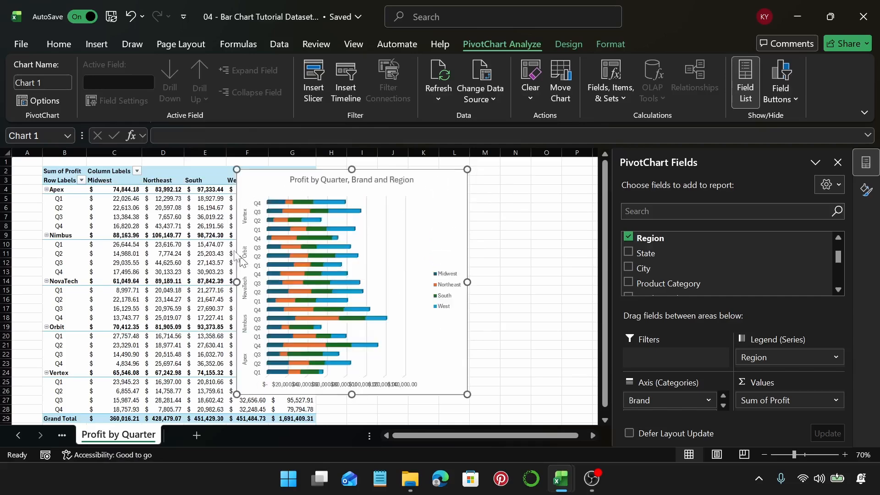
{"action": "left_click_drag", "start_coordinate": [236, 282], "coordinate": [112, 282]}
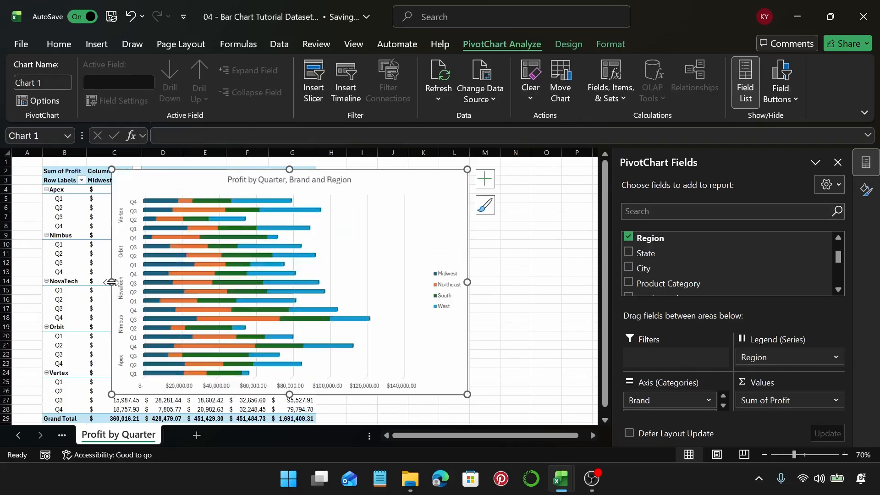
{"action": "left_click_drag", "start_coordinate": [304, 399], "coordinate": [291, 412]}
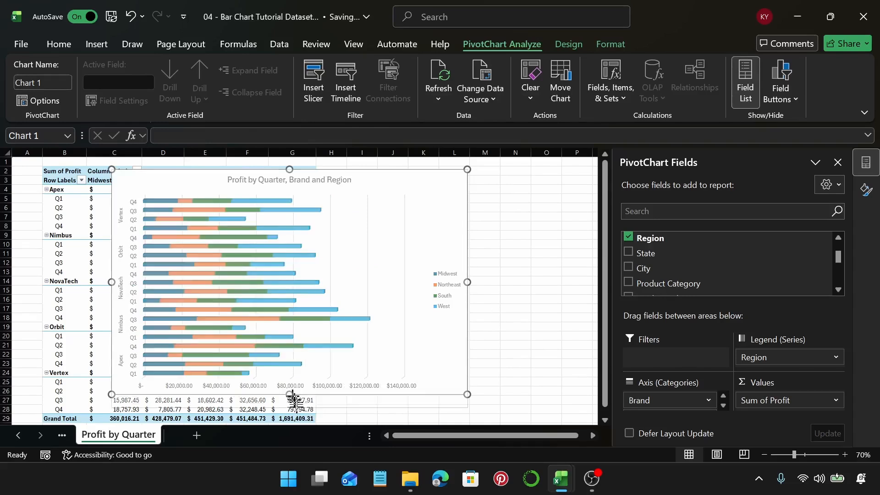
{"action": "left_click_drag", "start_coordinate": [463, 290], "coordinate": [457, 290]}
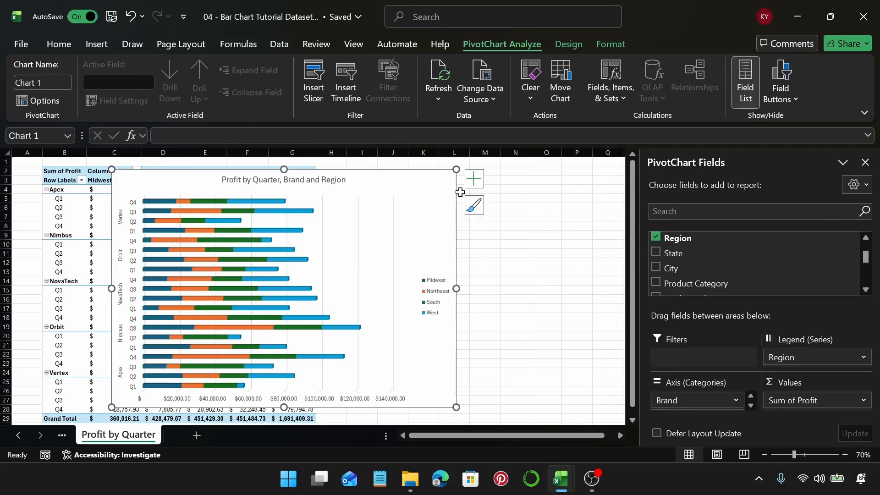
{"action": "left_click", "coordinate": [411, 198]}
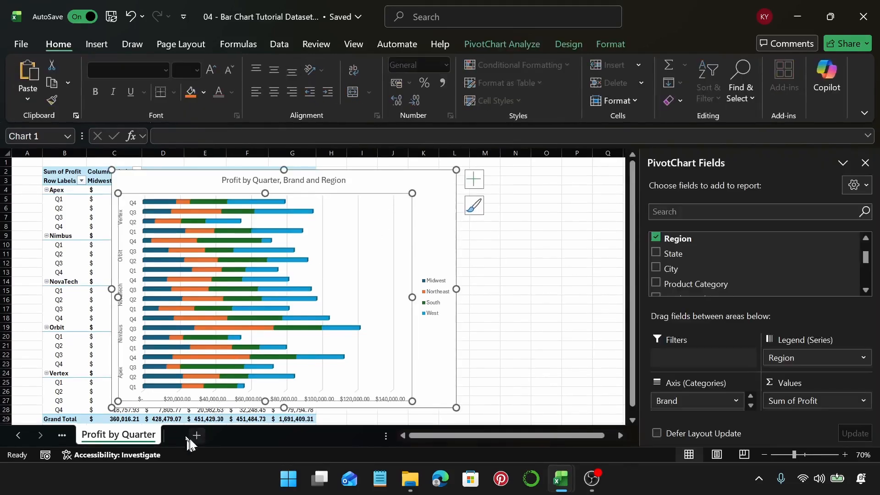
Step: Add a new worksheet and insert a PivotTable from Table1 at cell B2 of that sheet
{"action": "left_click", "coordinate": [196, 435]}
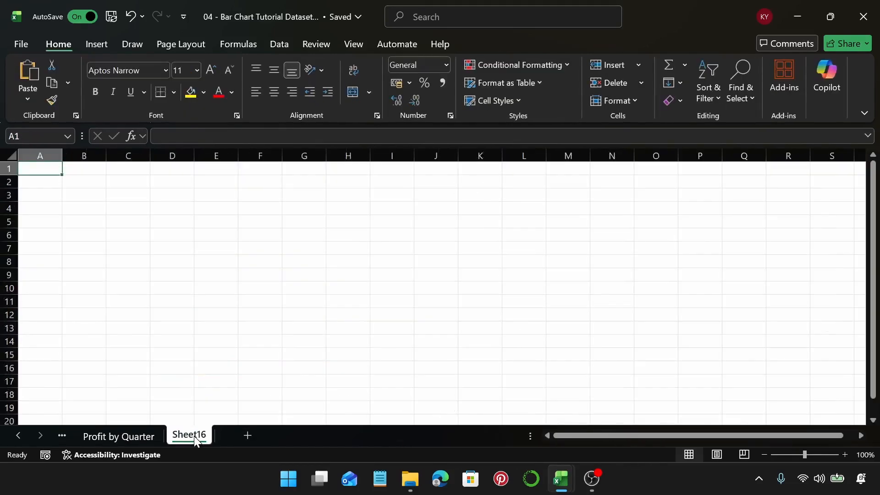
{"action": "left_click", "coordinate": [83, 183]}
{"action": "left_click", "coordinate": [89, 46]}
{"action": "left_click", "coordinate": [45, 74]}
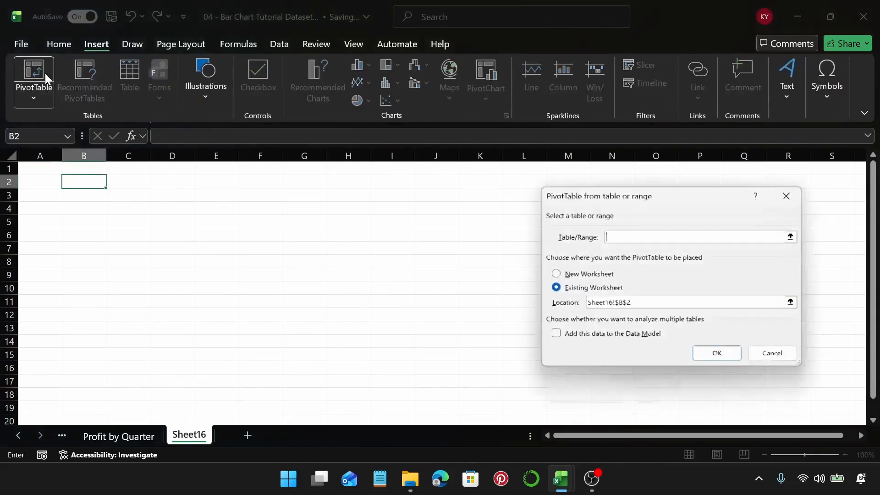
{"action": "type", "text": "Table1"}
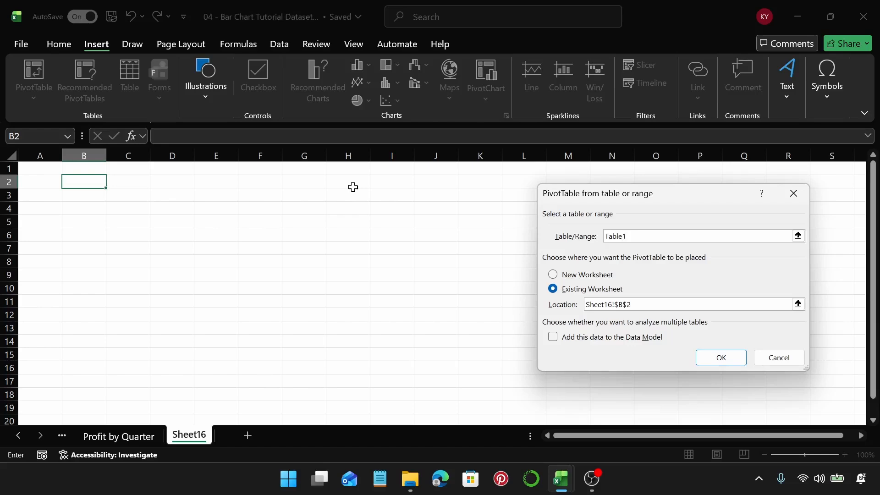
{"action": "key", "text": "Return"}
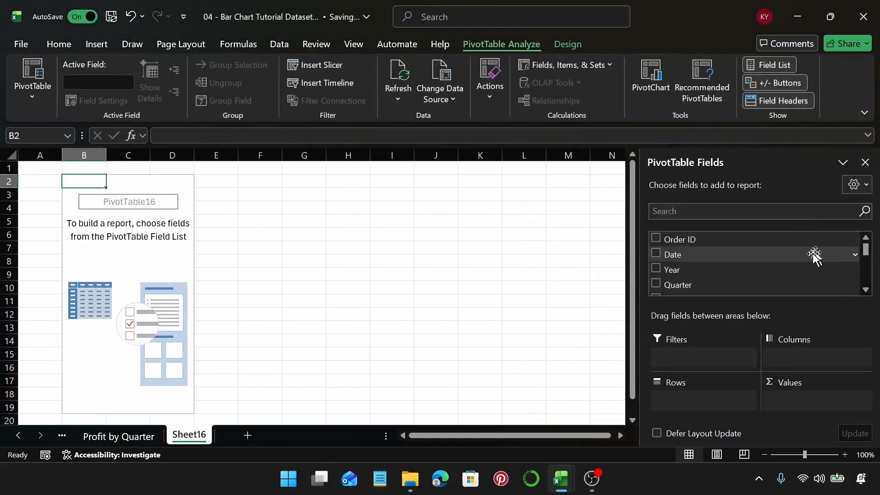
Step: Add the City field to the rows of the new PivotTable
{"action": "scroll", "coordinate": [813, 257], "scroll_direction": "down", "scroll_amount": 2}
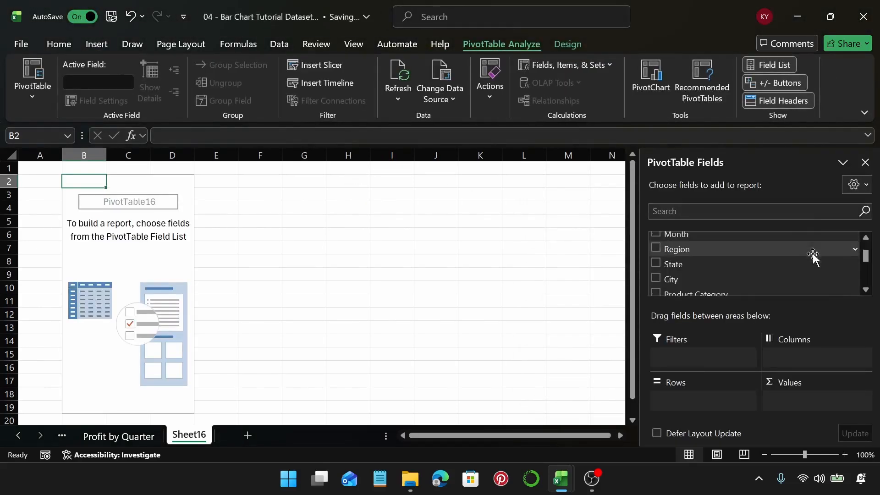
{"action": "scroll", "coordinate": [813, 257], "scroll_direction": "down", "scroll_amount": 1}
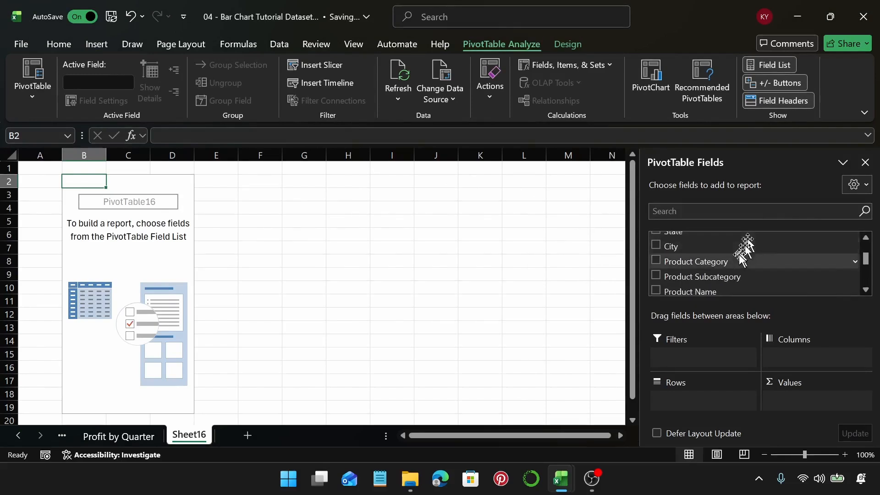
{"action": "left_click_drag", "start_coordinate": [737, 250], "coordinate": [717, 400]}
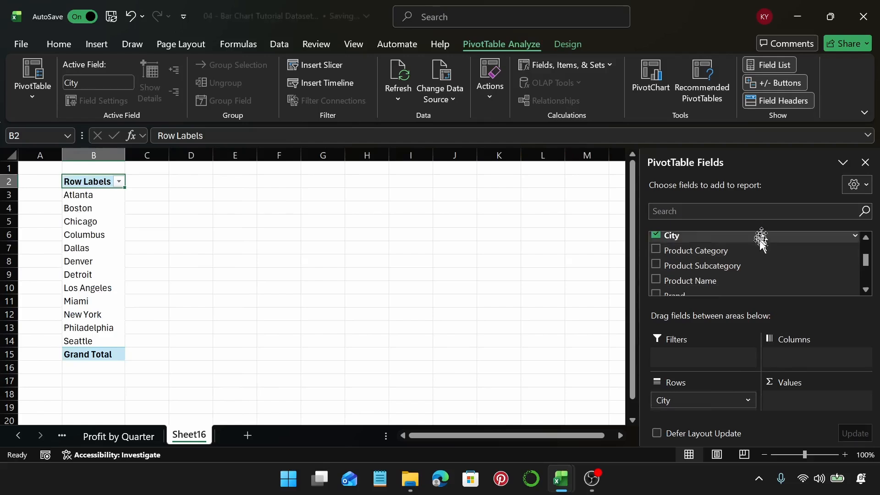
Step: Add Payment Method to the PivotTable's columns and Revenue to its values as a sum
{"action": "scroll", "coordinate": [752, 270], "scroll_direction": "down", "scroll_amount": 1}
{"action": "scroll", "coordinate": [748, 276], "scroll_direction": "down", "scroll_amount": 2}
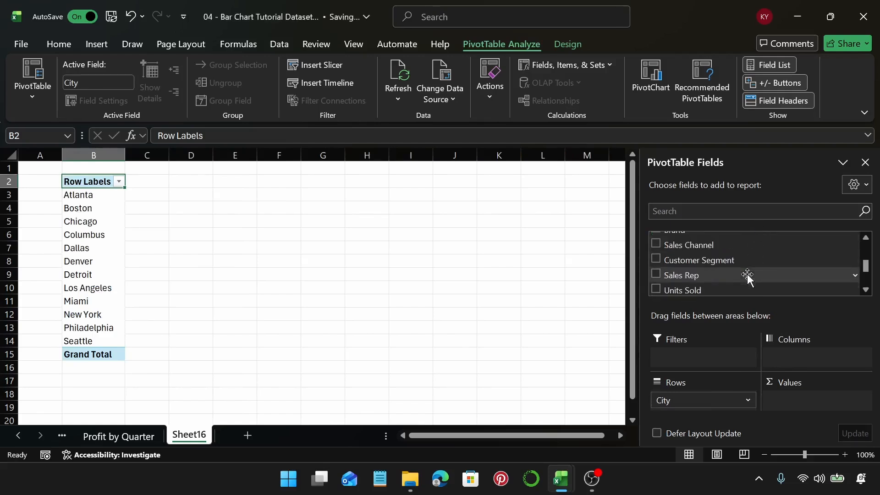
{"action": "scroll", "coordinate": [748, 275], "scroll_direction": "up", "scroll_amount": 3}
{"action": "scroll", "coordinate": [748, 276], "scroll_direction": "up", "scroll_amount": 1}
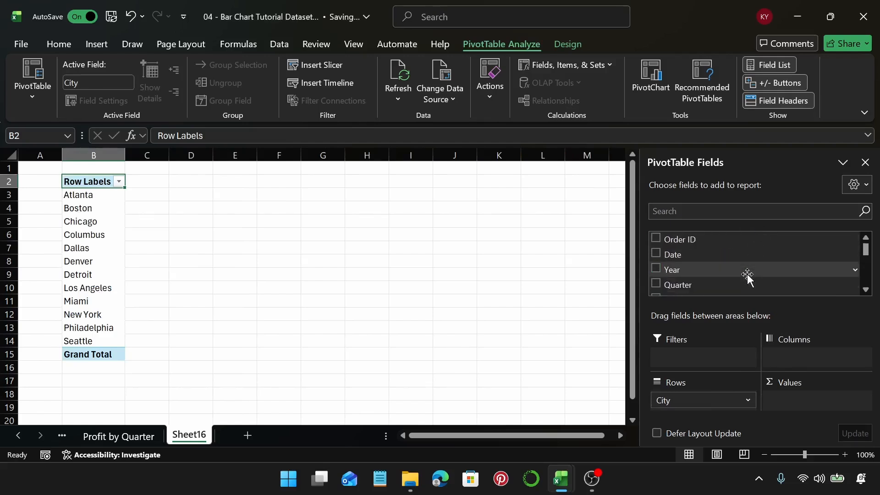
{"action": "scroll", "coordinate": [748, 275], "scroll_direction": "down", "scroll_amount": 4}
{"action": "scroll", "coordinate": [748, 275], "scroll_direction": "down", "scroll_amount": 3}
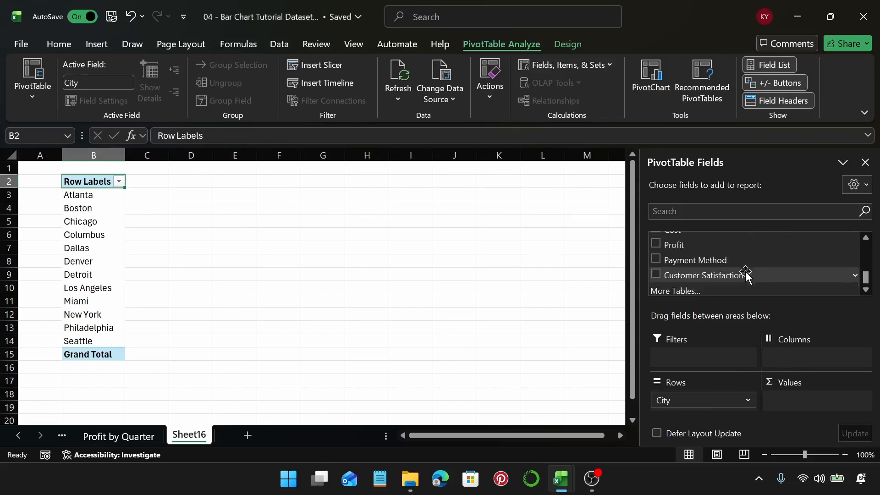
{"action": "left_click_drag", "start_coordinate": [715, 257], "coordinate": [805, 365]}
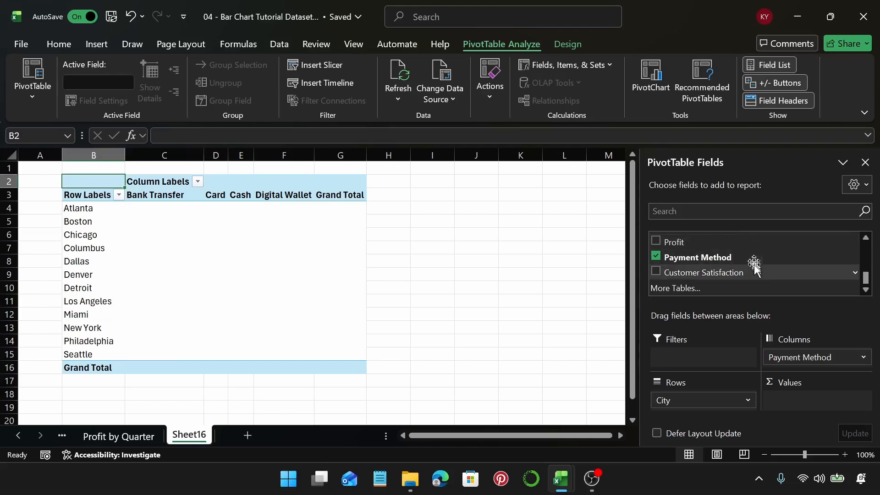
{"action": "scroll", "coordinate": [753, 263], "scroll_direction": "up", "scroll_amount": 1}
{"action": "left_click_drag", "start_coordinate": [703, 247], "coordinate": [803, 401]}
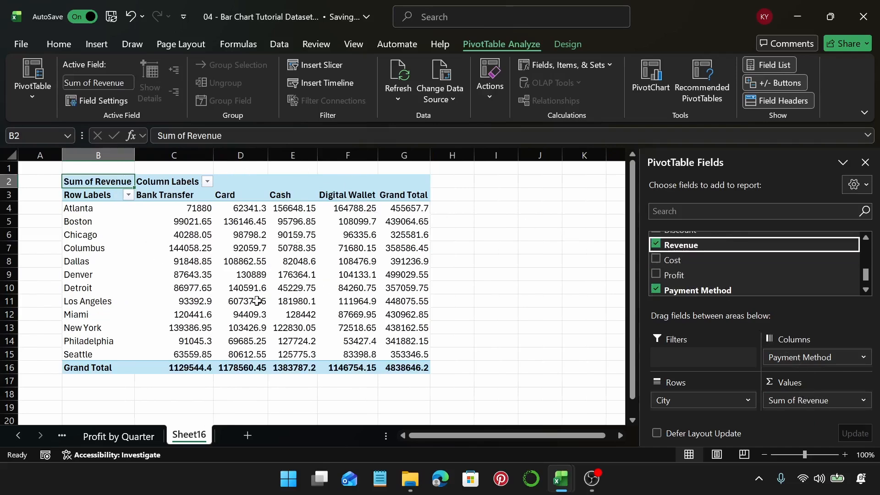
Step: Insert a 3-D 100% Stacked Bar PivotChart from the city and payment method PivotTable
{"action": "left_click", "coordinate": [256, 275]}
{"action": "mouse_move", "coordinate": [256, 275]}
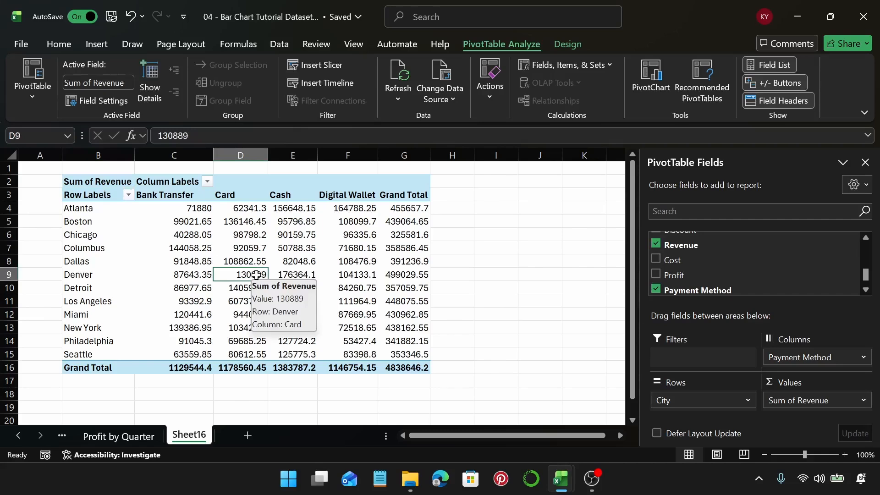
{"action": "left_click", "coordinate": [94, 46]}
{"action": "left_click", "coordinate": [329, 86]}
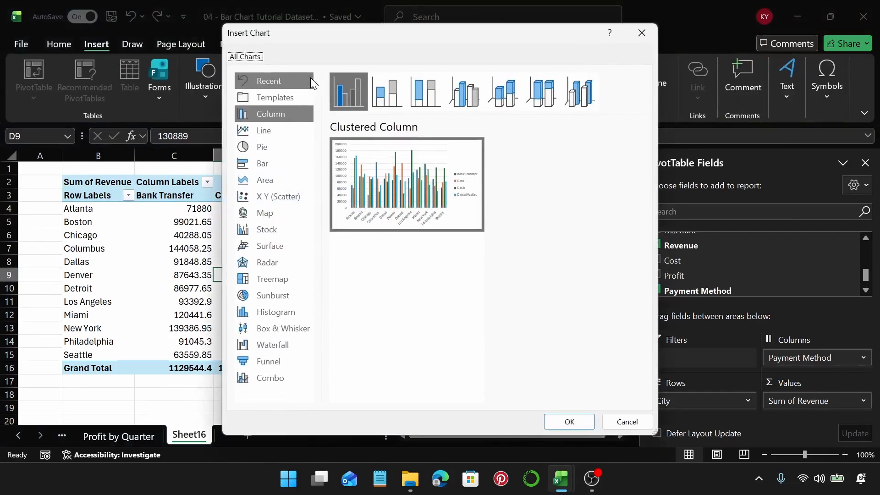
{"action": "left_click", "coordinate": [286, 161]}
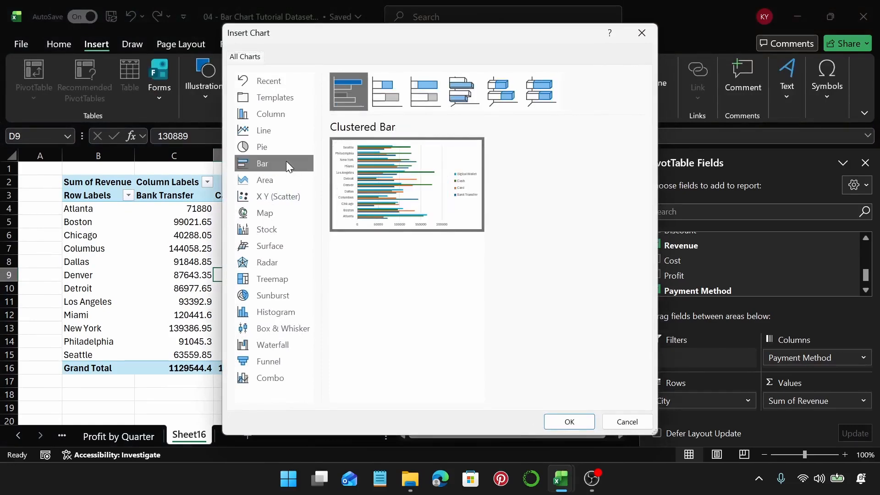
{"action": "left_click", "coordinate": [538, 99]}
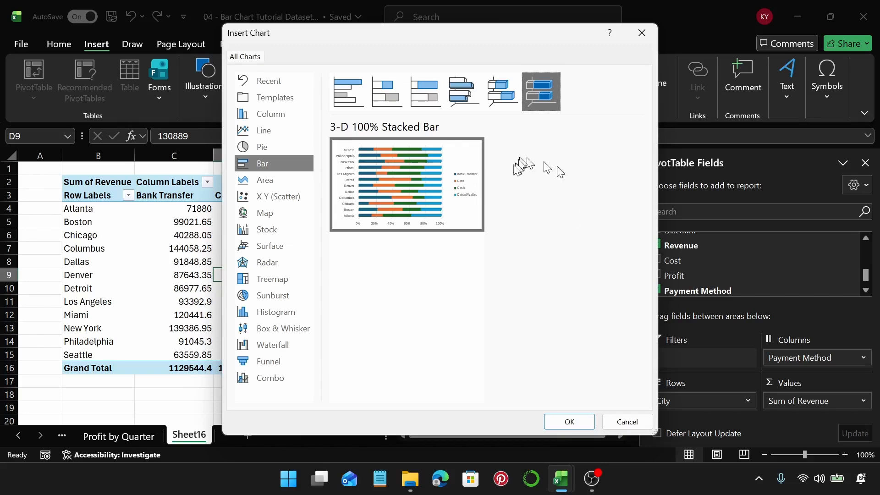
{"action": "left_click", "coordinate": [569, 421]}
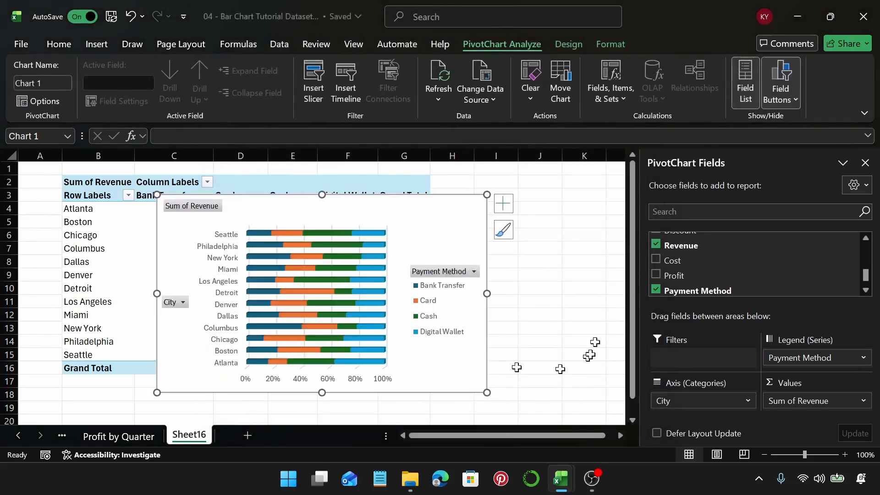
Step: Hide all field buttons on the city and payment method chart and turn on its chart title
{"action": "left_click", "coordinate": [457, 275]}
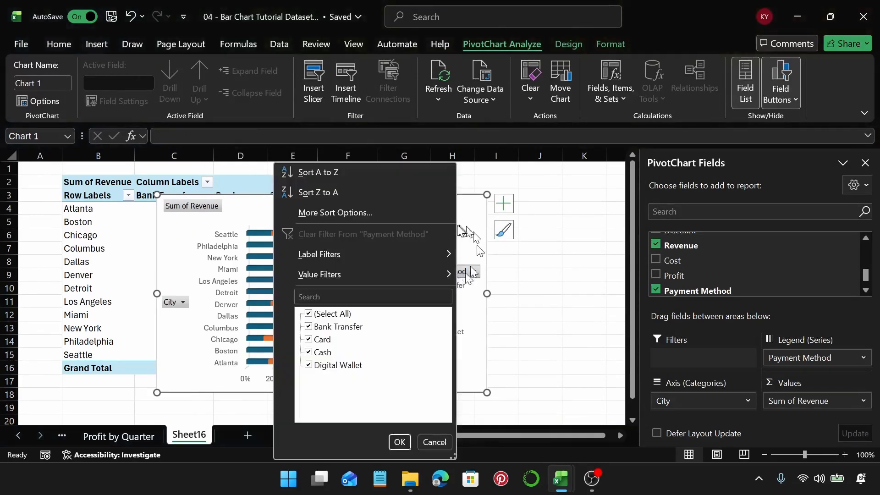
{"action": "left_click", "coordinate": [456, 275]}
{"action": "right_click", "coordinate": [454, 275]}
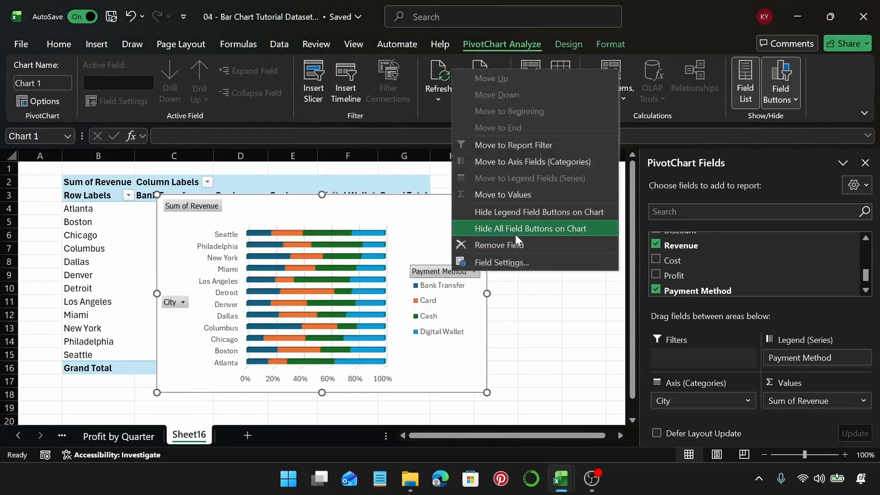
{"action": "left_click", "coordinate": [515, 231]}
{"action": "left_click", "coordinate": [503, 204]}
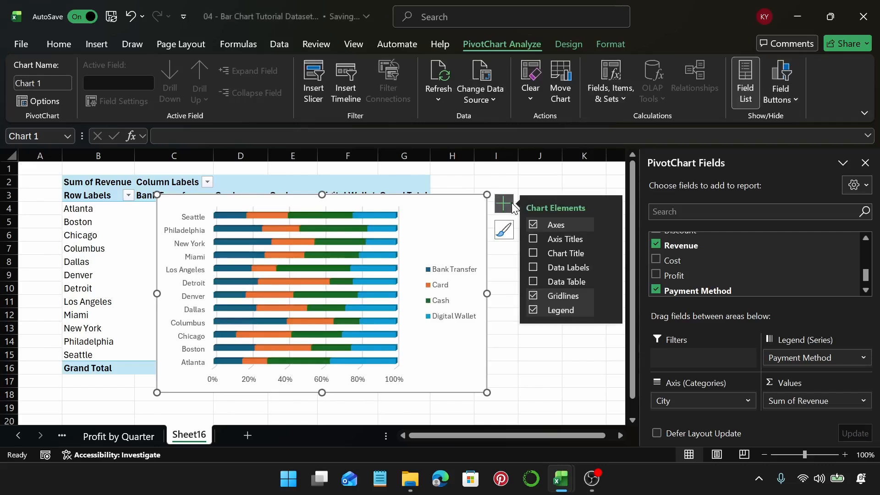
{"action": "left_click", "coordinate": [533, 255]}
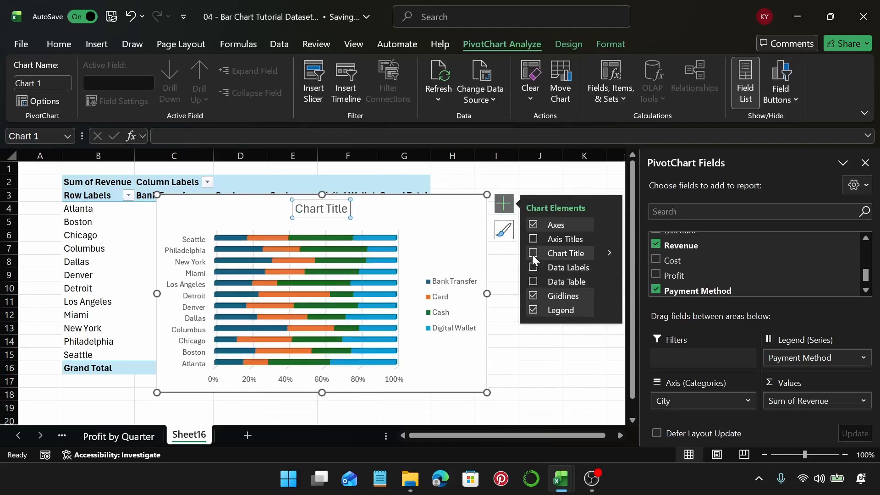
Step: Set the chart title text to "Sales by City and Payment Method"
{"action": "left_click", "coordinate": [321, 212]}
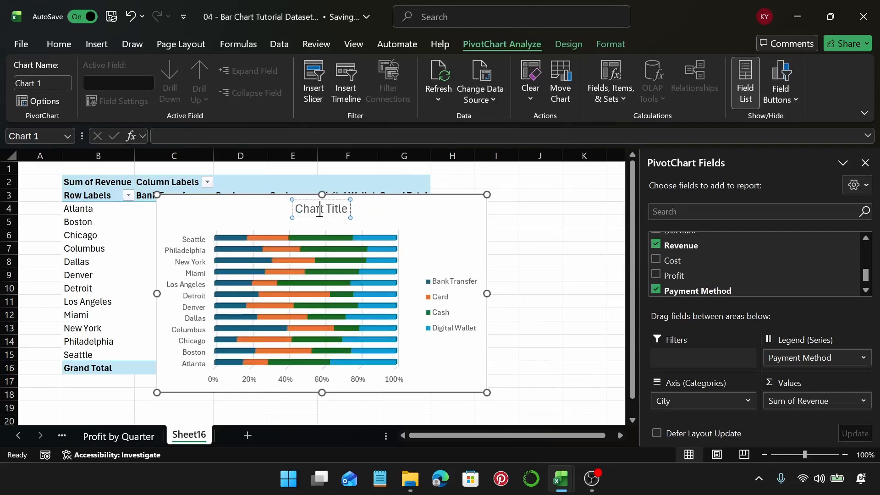
{"action": "triple_click", "coordinate": [320, 212]}
{"action": "type", "text": "Sales"}
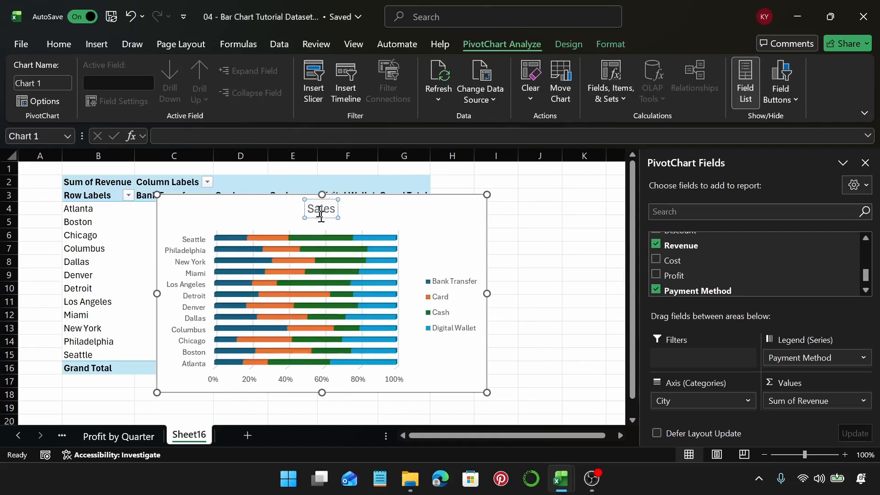
{"action": "type", "text": " by"}
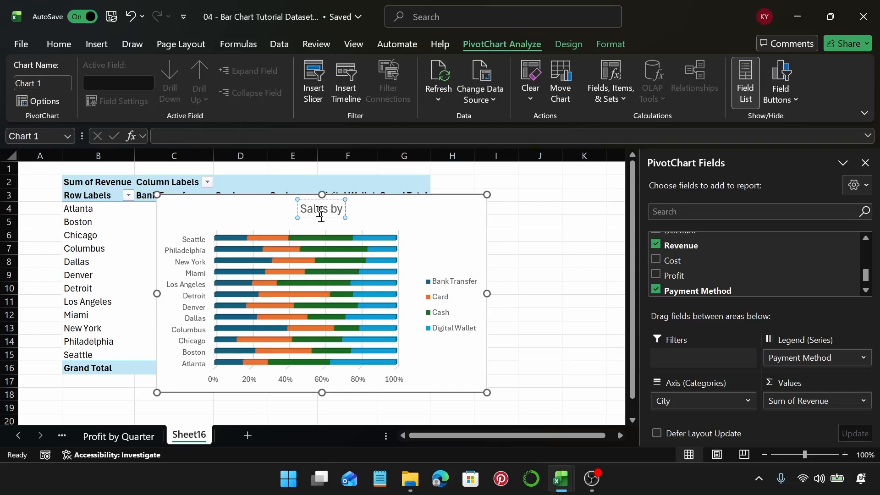
{"action": "type", "text": " City a"}
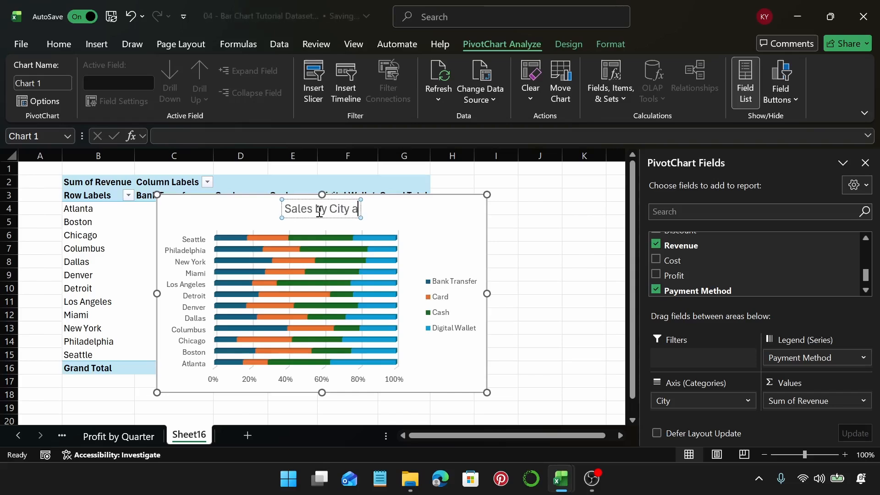
{"action": "type", "text": "nd Pay"}
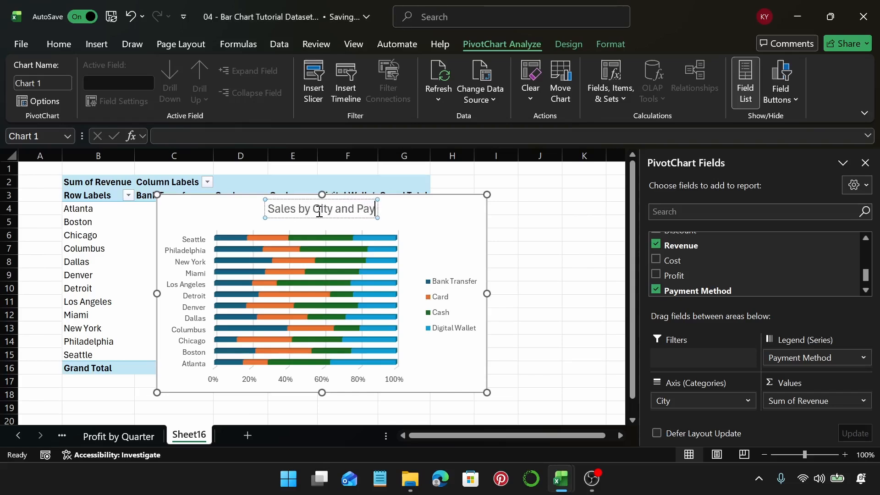
{"action": "type", "text": "ment Method"}
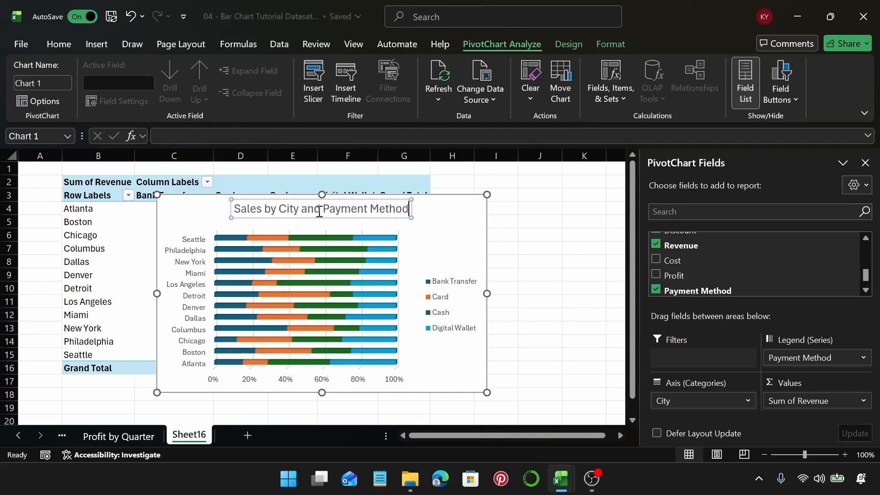
Step: Rename the sheet holding the city and payment method chart to "Sales by City", reusing text from the chart title
{"action": "triple_click", "coordinate": [321, 215]}
{"action": "key", "text": "ctrl+c"}
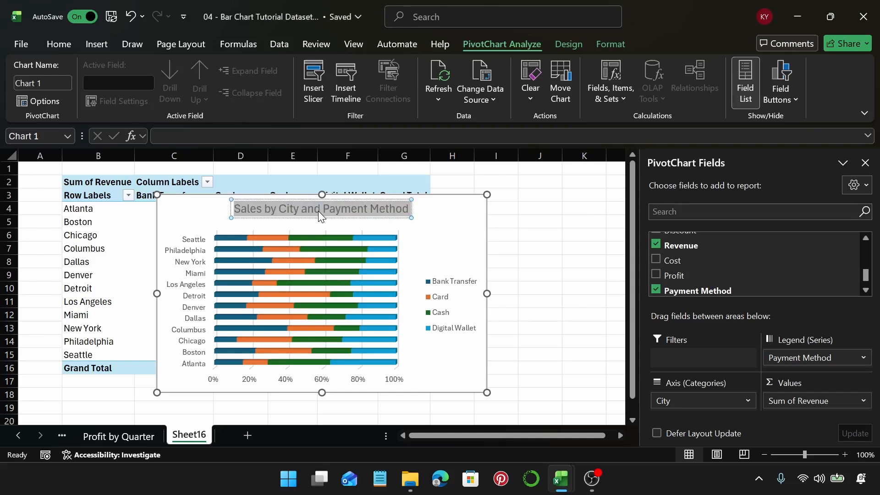
{"action": "double_click", "coordinate": [198, 435]}
{"action": "key", "text": "ctrl+v"}
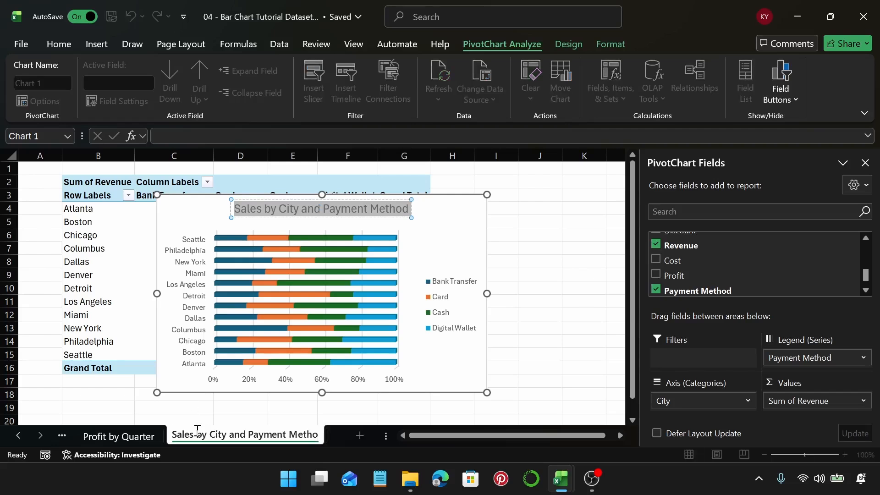
{"action": "key", "text": "BackSpace"}
{"action": "key", "text": "BackSpace"}
{"action": "key", "text": "BackSpace"}
{"action": "key", "text": "BackSpace"}
{"action": "key", "text": "BackSpace"}
{"action": "key", "text": "BackSpace"}
{"action": "key", "text": "BackSpace"}
{"action": "key", "text": "BackSpace"}
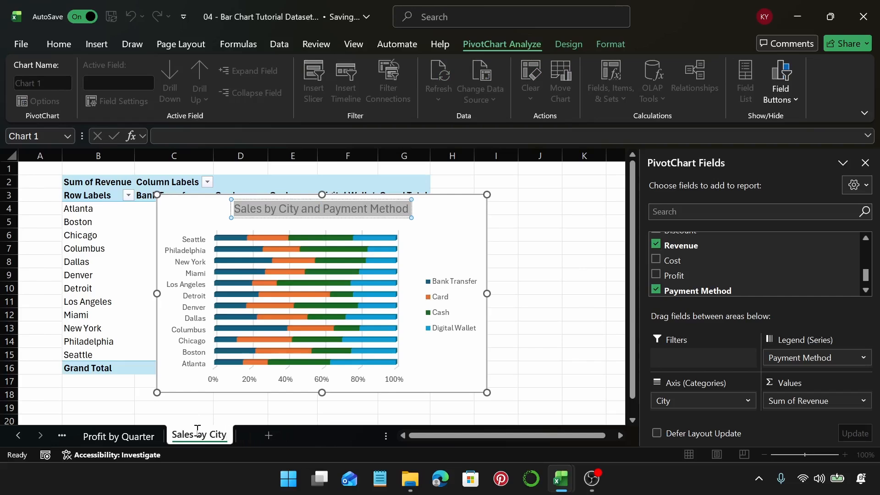
{"action": "key", "text": "Return"}
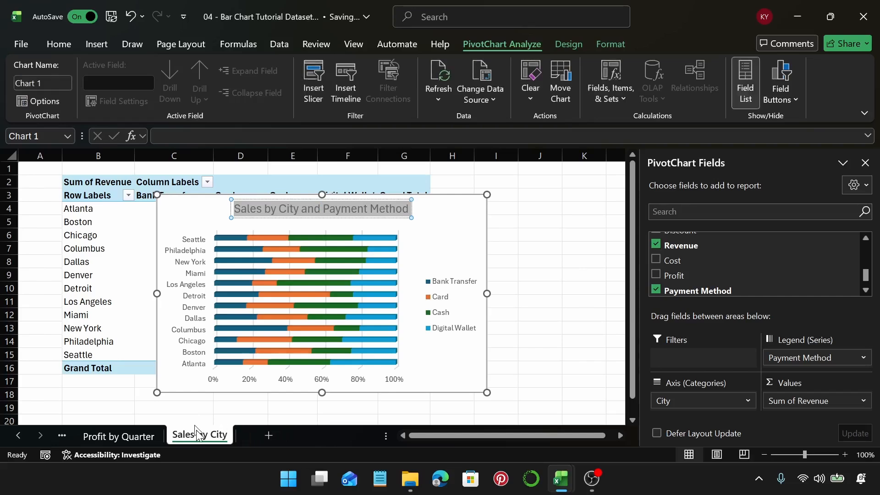
Step: Reposition the city and payment method chart and enlarge it to span about columns D to K, down to row 19
{"action": "left_click", "coordinate": [438, 224]}
{"action": "left_click_drag", "start_coordinate": [438, 225], "coordinate": [495, 212]}
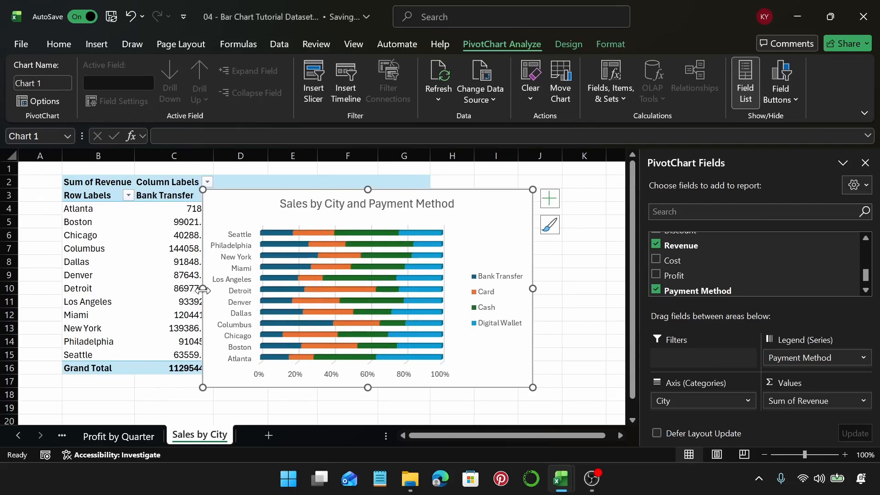
{"action": "left_click_drag", "start_coordinate": [203, 288], "coordinate": [161, 289]}
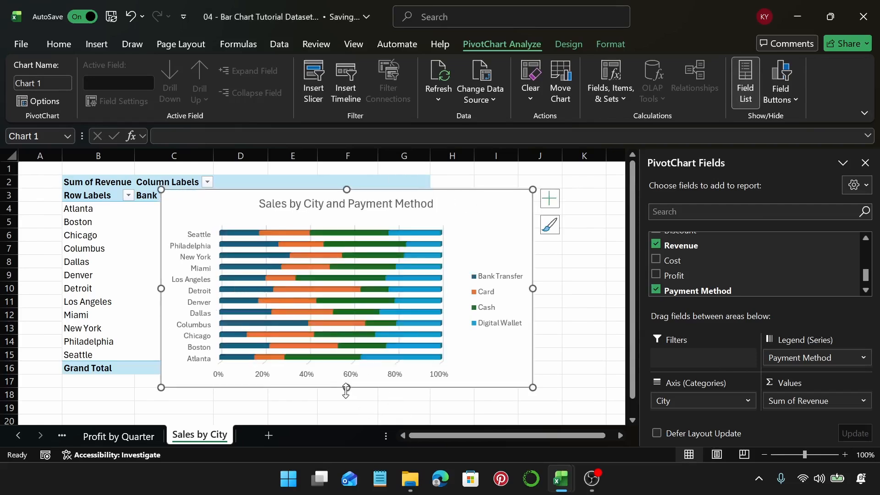
{"action": "left_click_drag", "start_coordinate": [346, 389], "coordinate": [347, 421]}
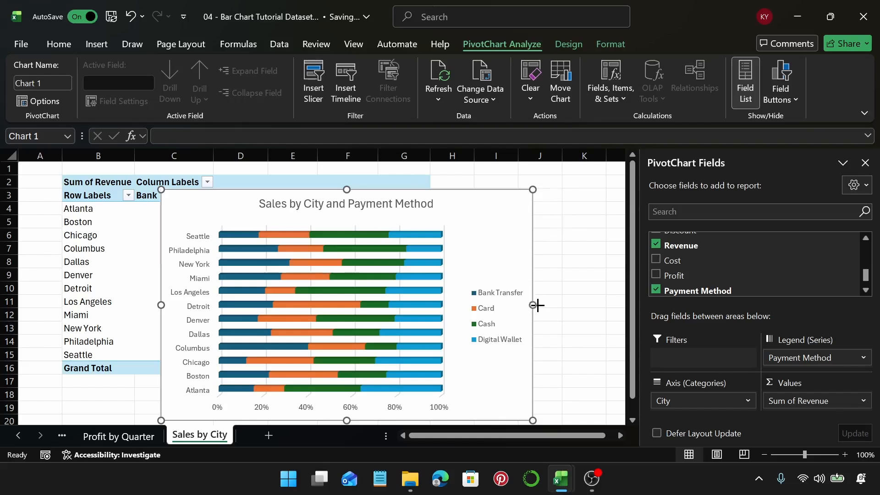
{"action": "left_click_drag", "start_coordinate": [533, 305], "coordinate": [600, 301]}
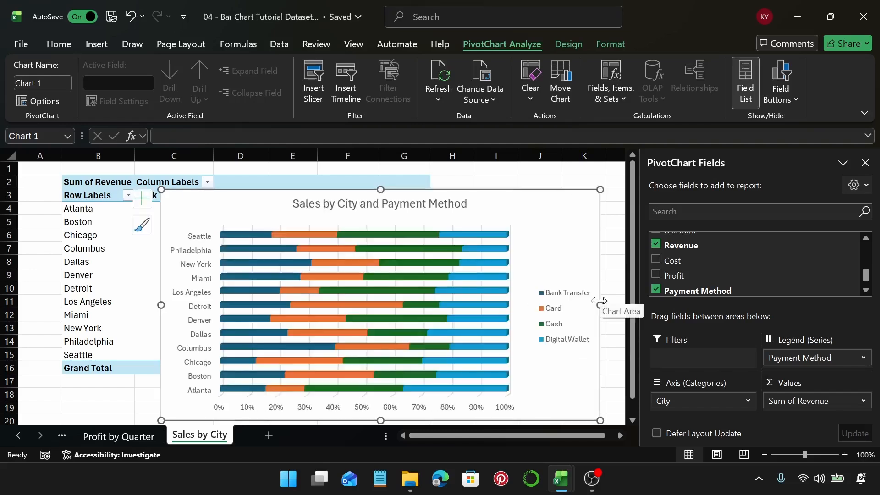
Step: Format the Digital Wallet series of the stacked bar chart with the Cylinder column shape
{"action": "mouse_move", "coordinate": [468, 295]}
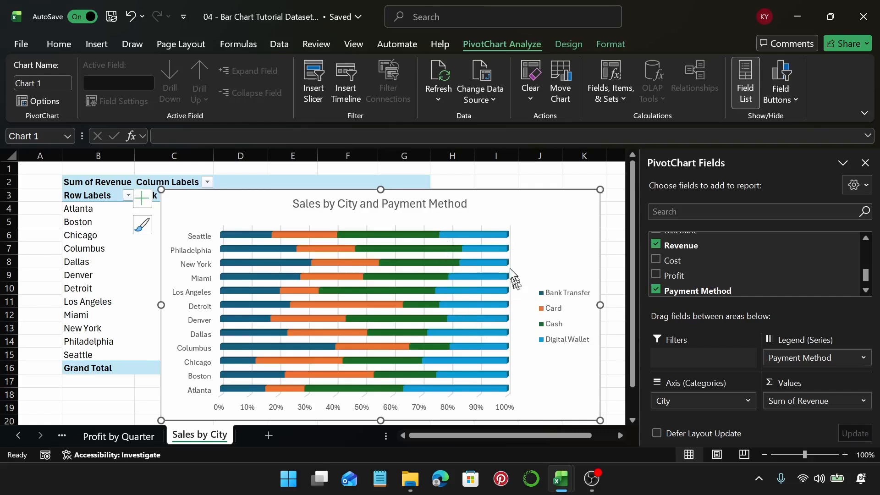
{"action": "left_click", "coordinate": [489, 235]}
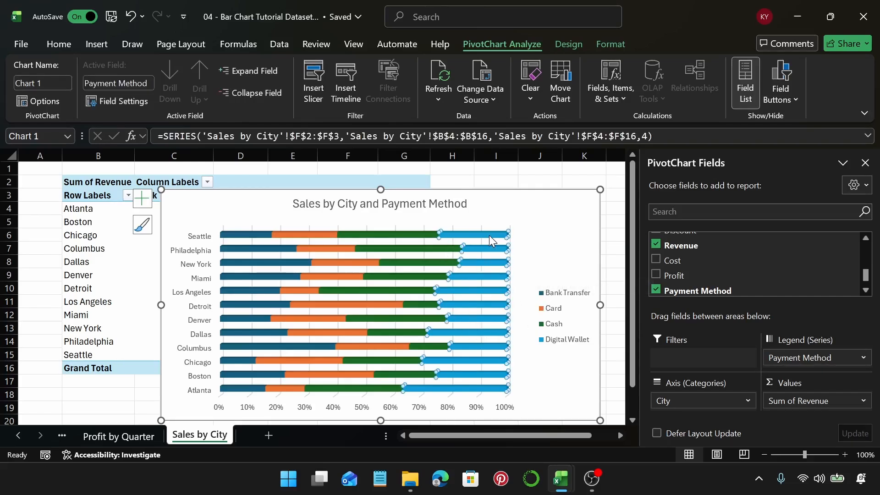
{"action": "right_click", "coordinate": [501, 236]}
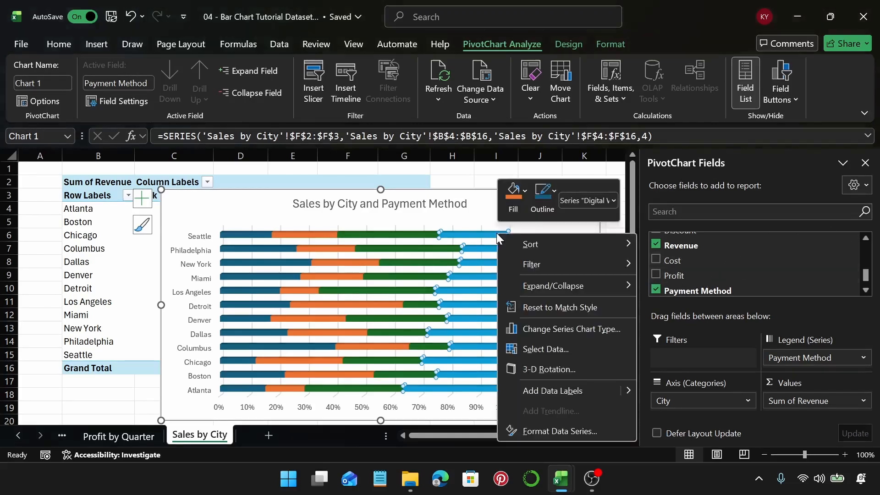
{"action": "left_click", "coordinate": [558, 431]}
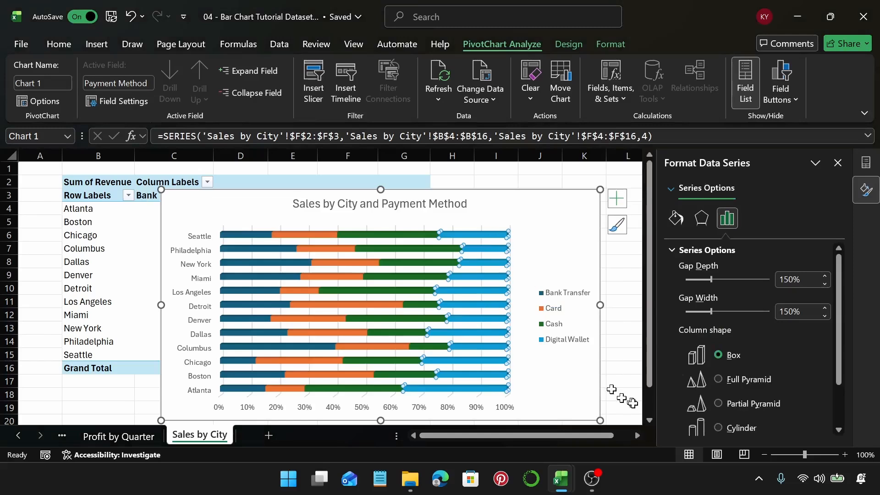
{"action": "scroll", "coordinate": [843, 384], "scroll_direction": "down", "scroll_amount": 3}
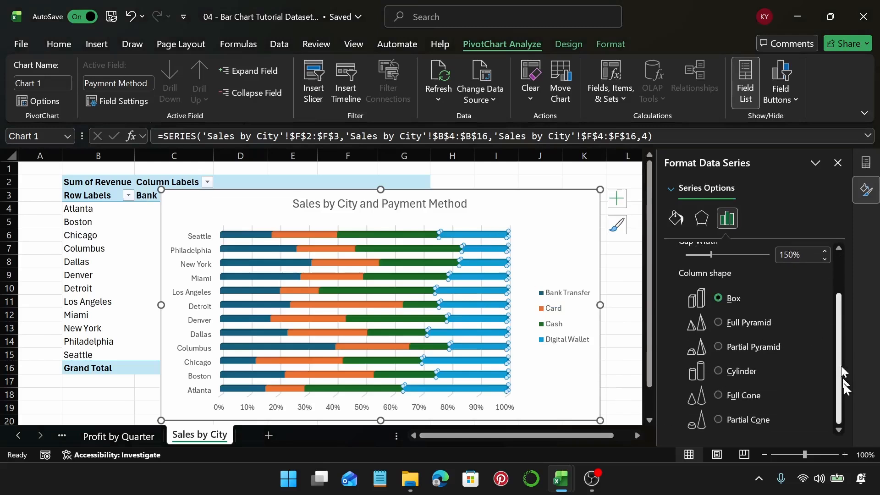
{"action": "left_click", "coordinate": [719, 371]}
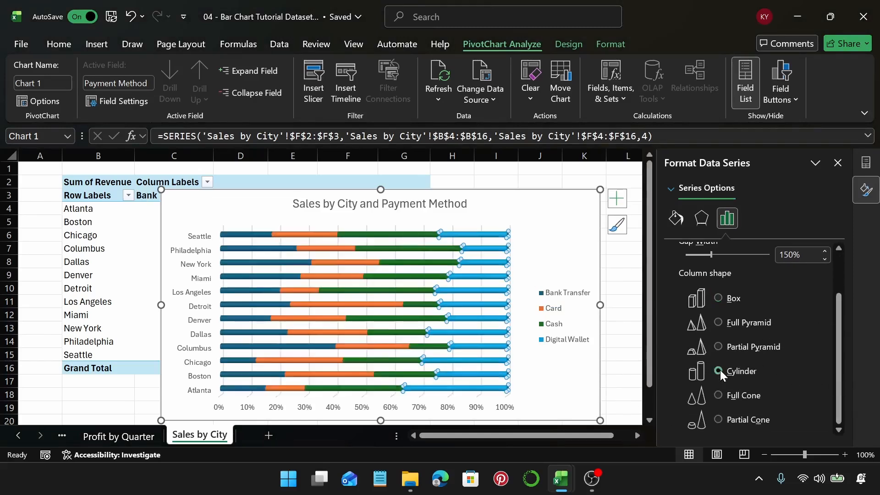
{"action": "left_click", "coordinate": [550, 241]}
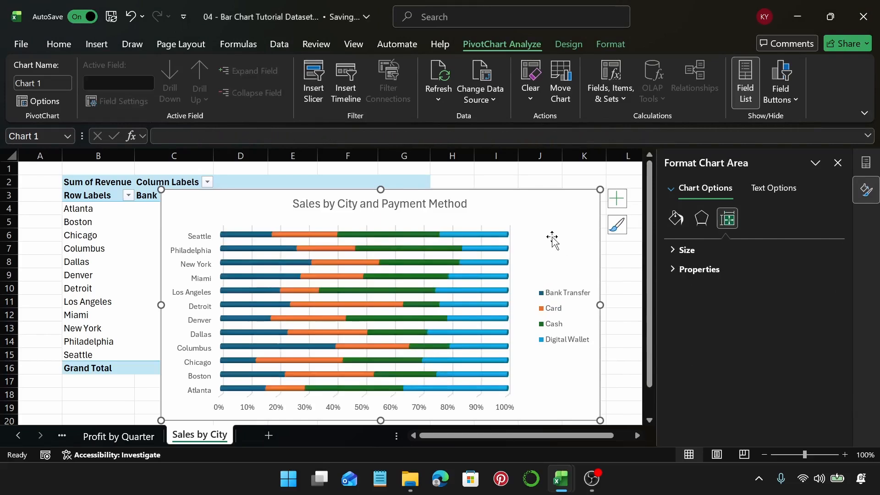
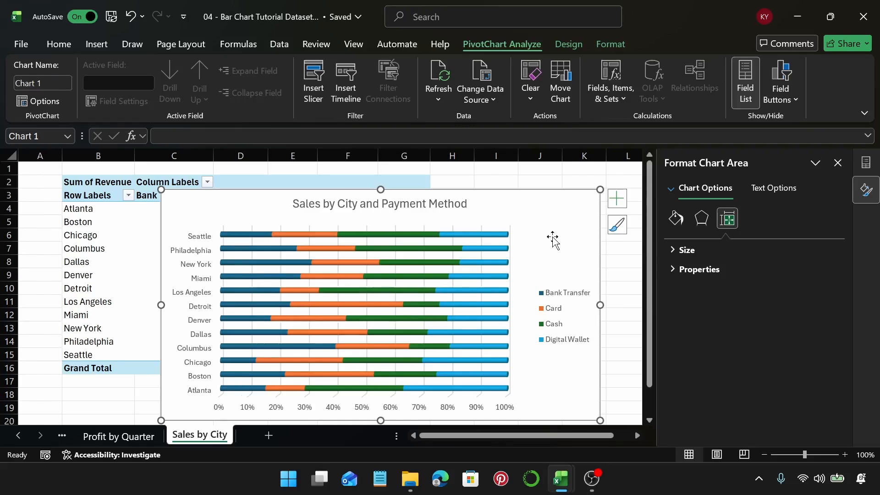
Step: Add a new worksheet and insert a PivotTable from Table1 at cell B2 of it
{"action": "left_click", "coordinate": [268, 436]}
{"action": "left_click", "coordinate": [87, 179]}
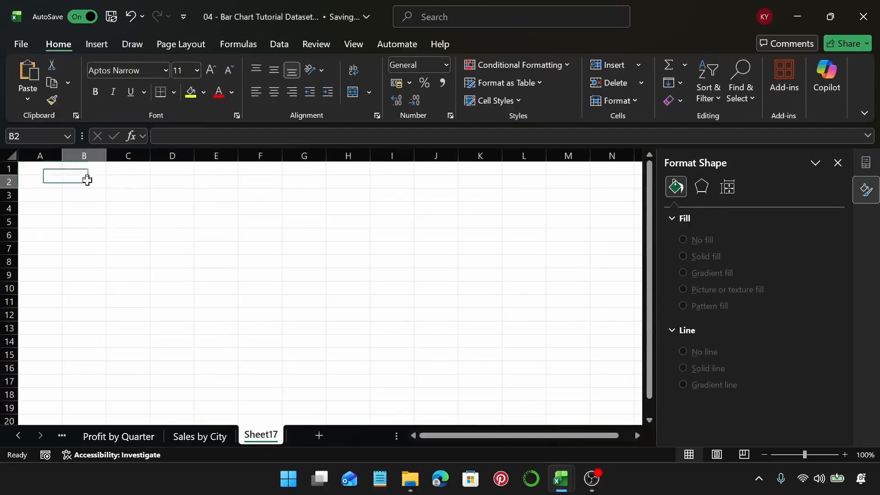
{"action": "left_click", "coordinate": [96, 44]}
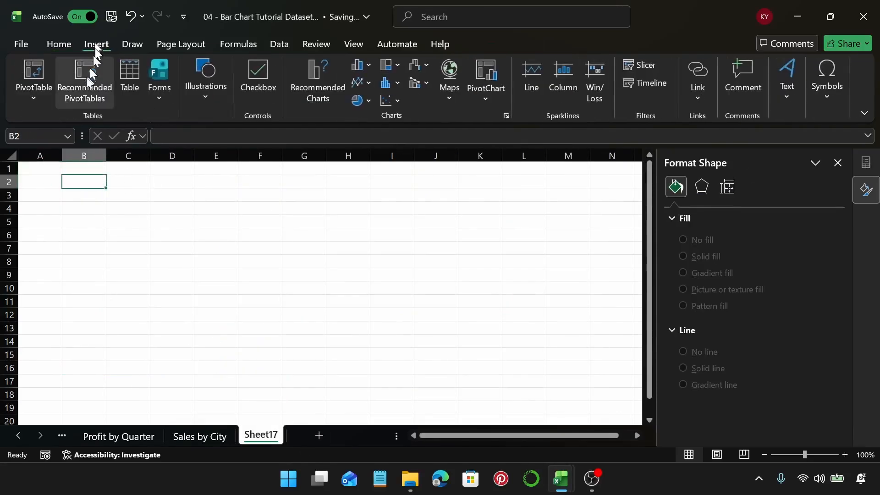
{"action": "left_click", "coordinate": [45, 70]}
{"action": "type", "text": "T"}
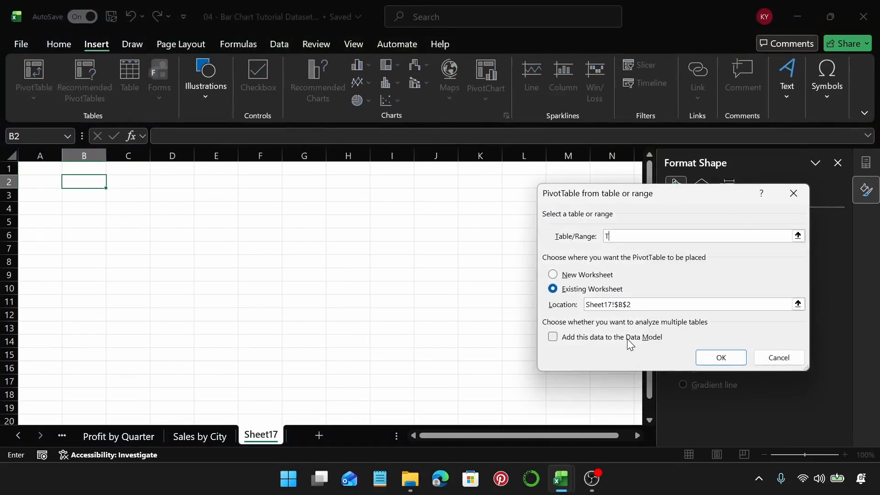
{"action": "type", "text": "able1"}
{"action": "key", "text": "Return"}
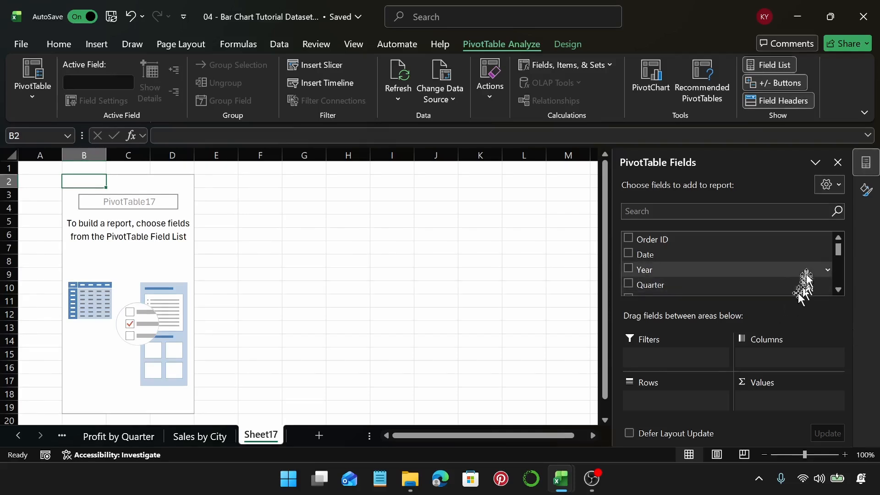
Step: Lay out the PivotTable with State as rows, Product Category as columns and the sum of Units Sold as values
{"action": "scroll", "coordinate": [798, 263], "scroll_direction": "down", "scroll_amount": 2}
{"action": "left_click_drag", "start_coordinate": [797, 265], "coordinate": [665, 400]}
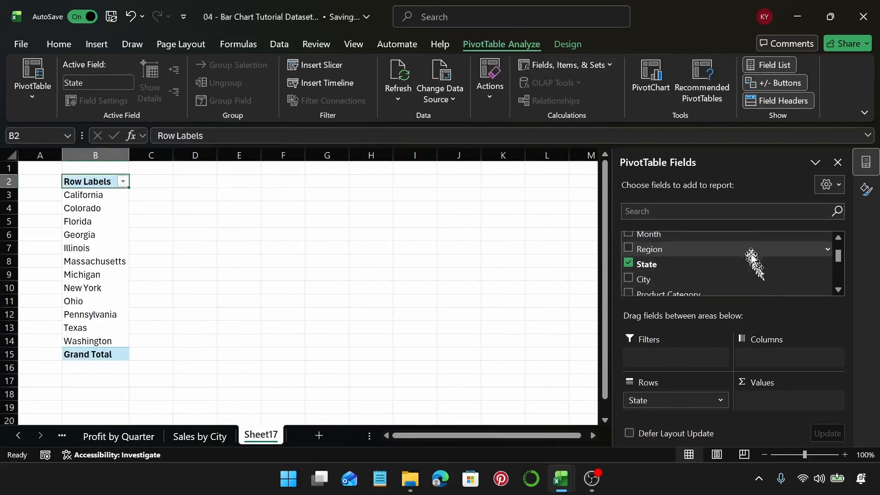
{"action": "scroll", "coordinate": [750, 248], "scroll_direction": "down", "scroll_amount": 3}
{"action": "scroll", "coordinate": [748, 254], "scroll_direction": "up", "scroll_amount": 3}
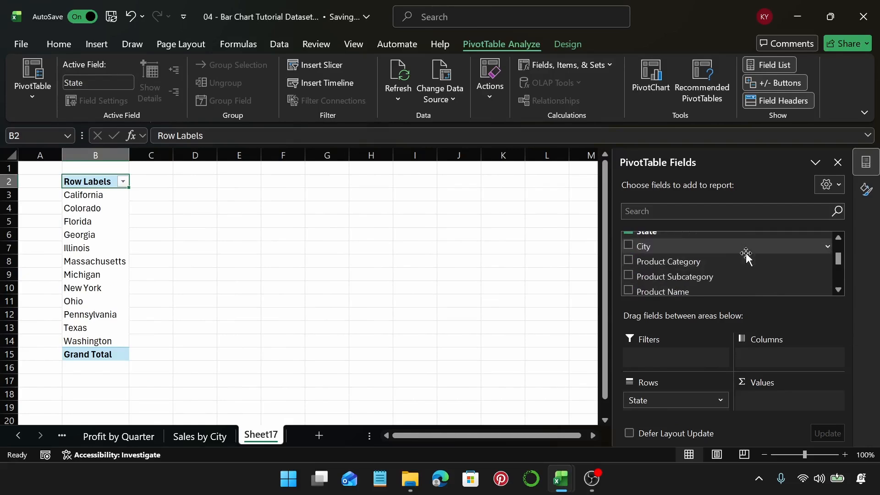
{"action": "left_click_drag", "start_coordinate": [734, 263], "coordinate": [779, 357]}
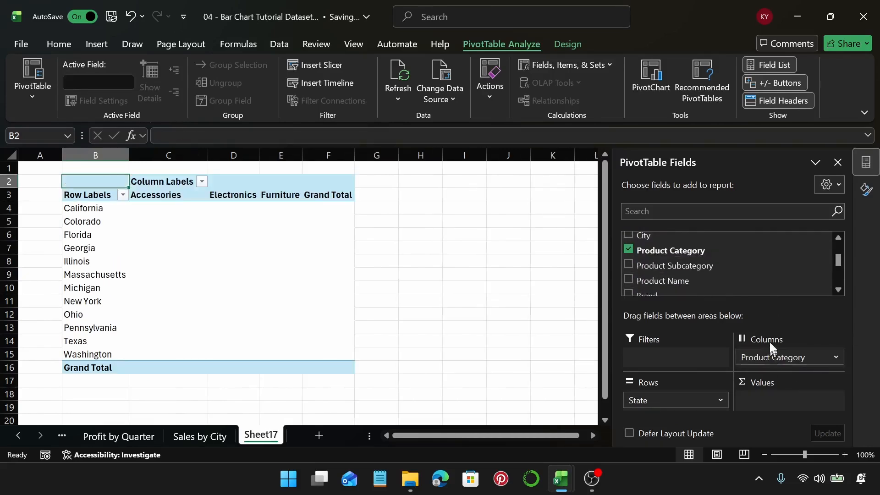
{"action": "scroll", "coordinate": [724, 268], "scroll_direction": "down", "scroll_amount": 4}
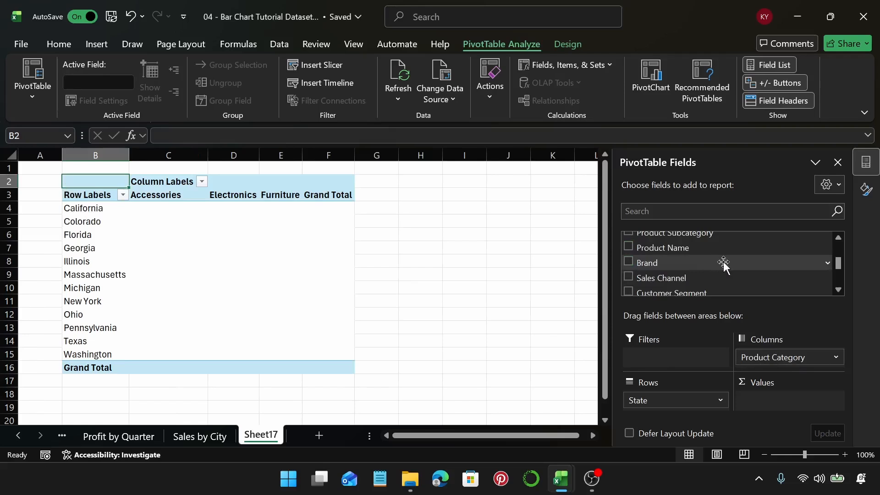
{"action": "scroll", "coordinate": [723, 262], "scroll_direction": "down", "scroll_amount": 2}
{"action": "left_click_drag", "start_coordinate": [678, 256], "coordinate": [761, 401]}
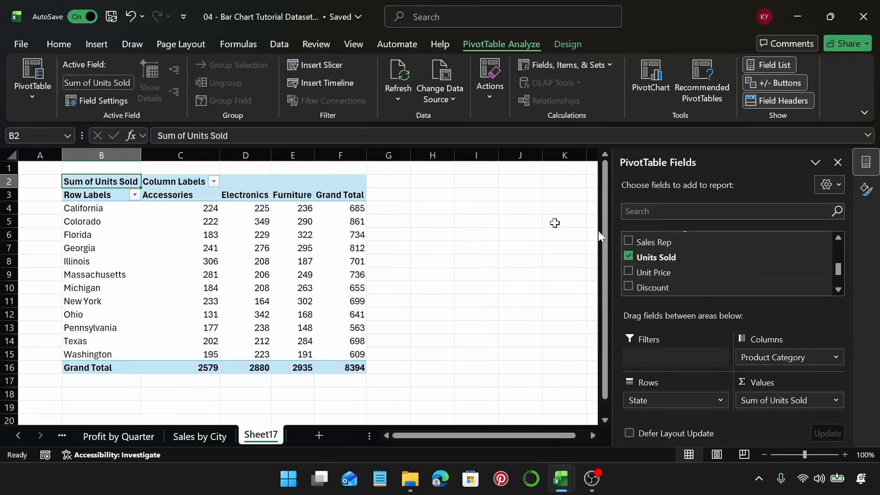
Step: Insert a 3-D 100% Stacked Bar PivotChart from the state and product category PivotTable
{"action": "left_click", "coordinate": [204, 238]}
{"action": "left_click", "coordinate": [105, 50]}
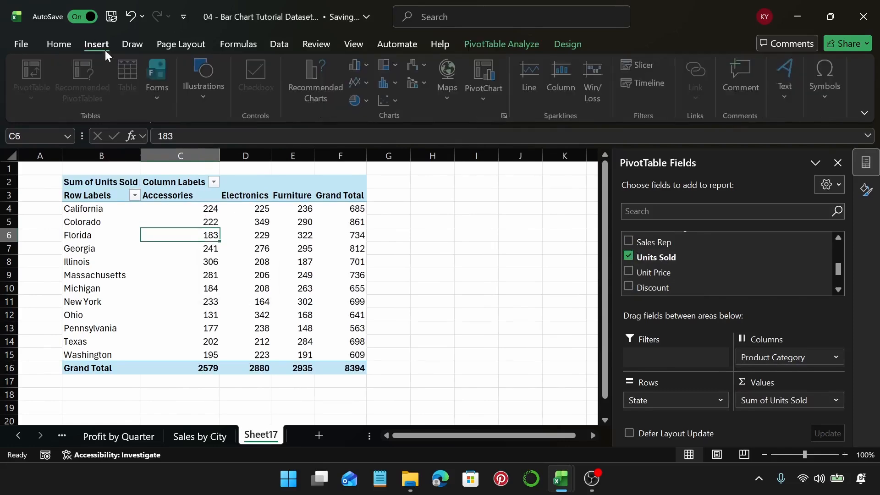
{"action": "left_click", "coordinate": [321, 85]}
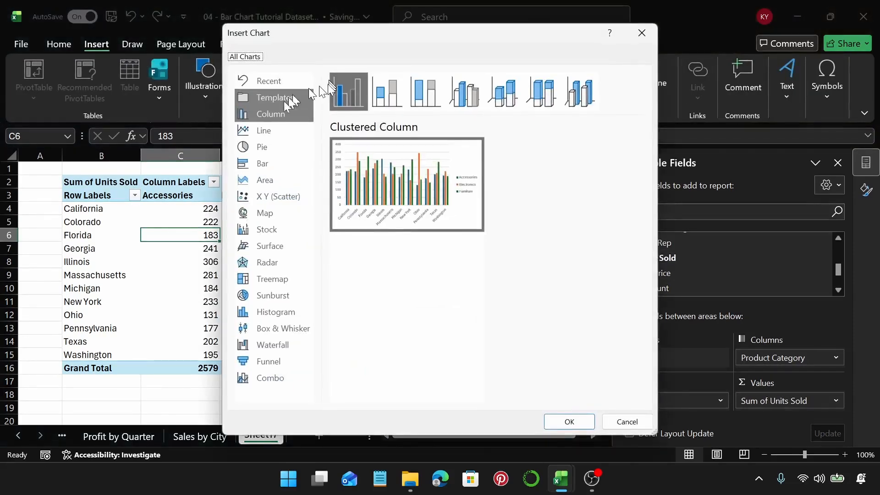
{"action": "left_click", "coordinate": [276, 165]}
{"action": "left_click", "coordinate": [535, 97]}
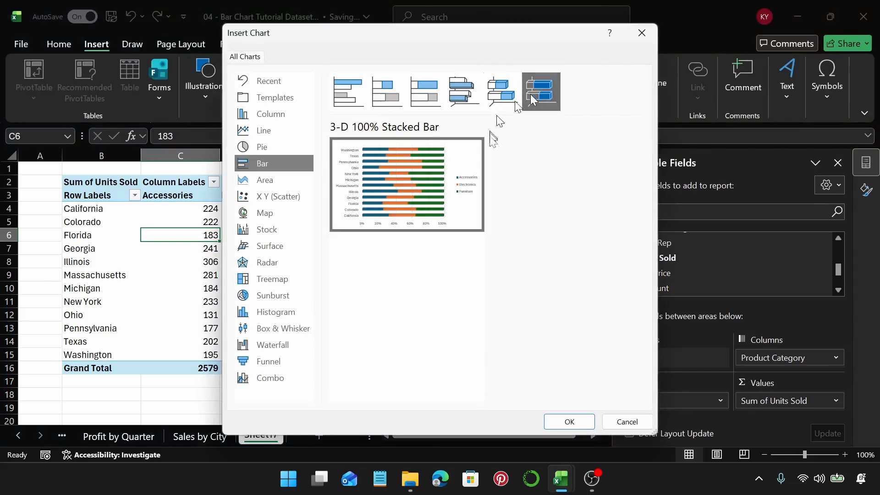
{"action": "left_click", "coordinate": [570, 421]}
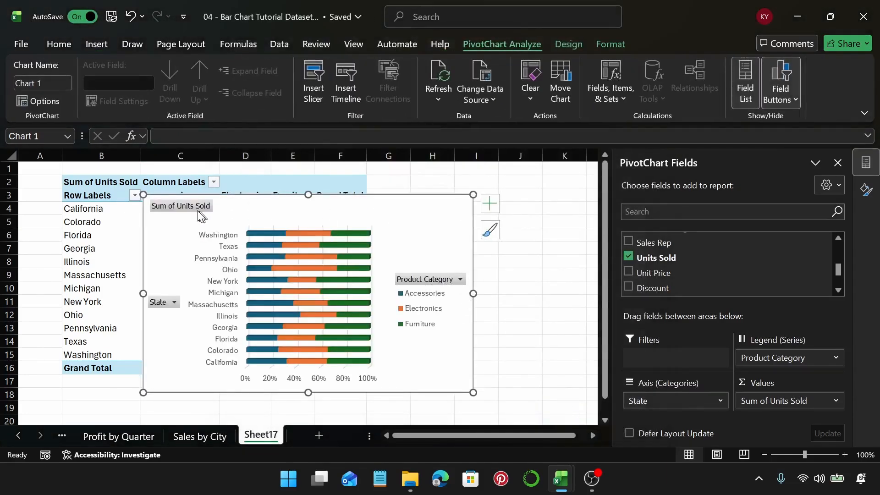
Step: Hide all field buttons on the state and product category chart and turn on its chart title
{"action": "right_click", "coordinate": [199, 211]}
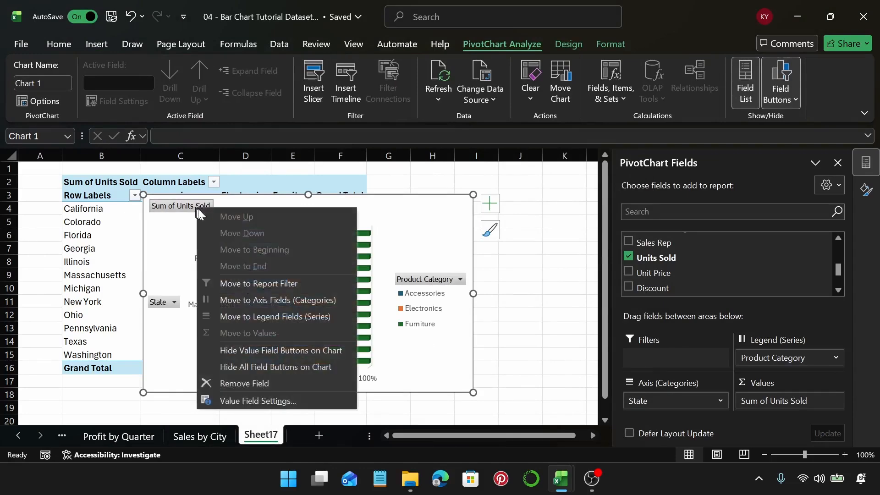
{"action": "left_click", "coordinate": [316, 368]}
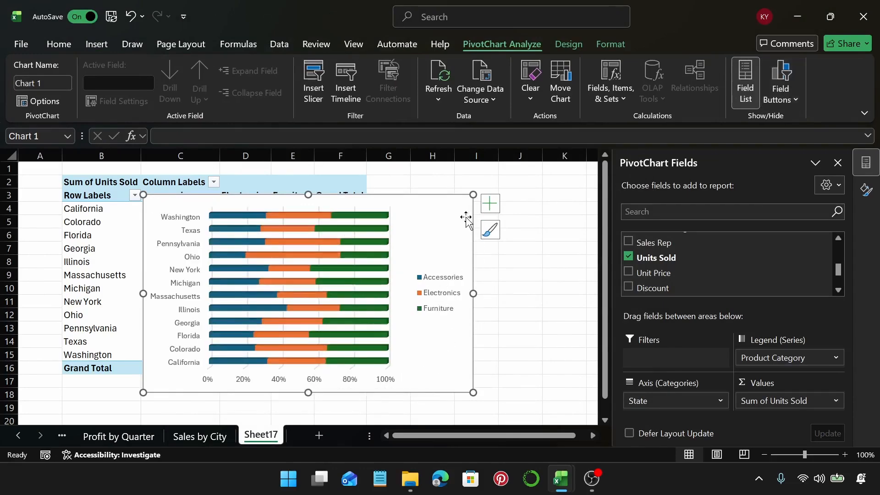
{"action": "left_click", "coordinate": [490, 203]}
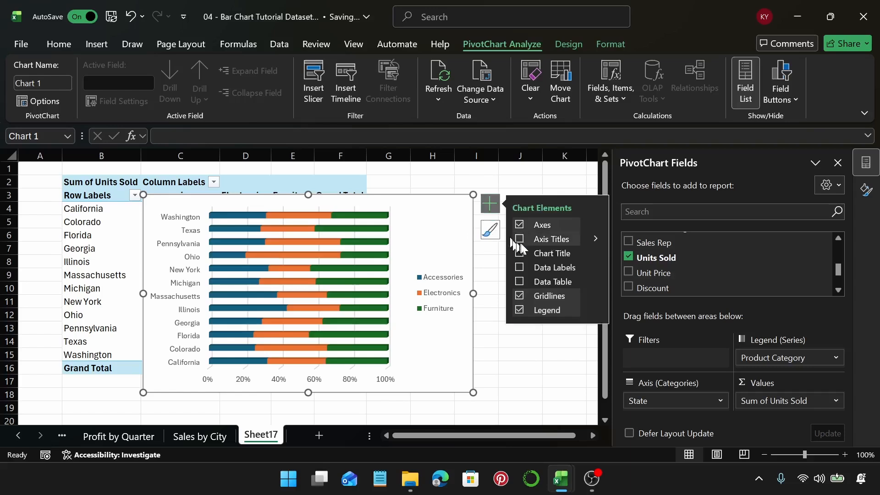
{"action": "left_click", "coordinate": [520, 251]}
Step: Replace the chart title text with "Revenue by State and Product Category"
{"action": "left_click", "coordinate": [321, 210]}
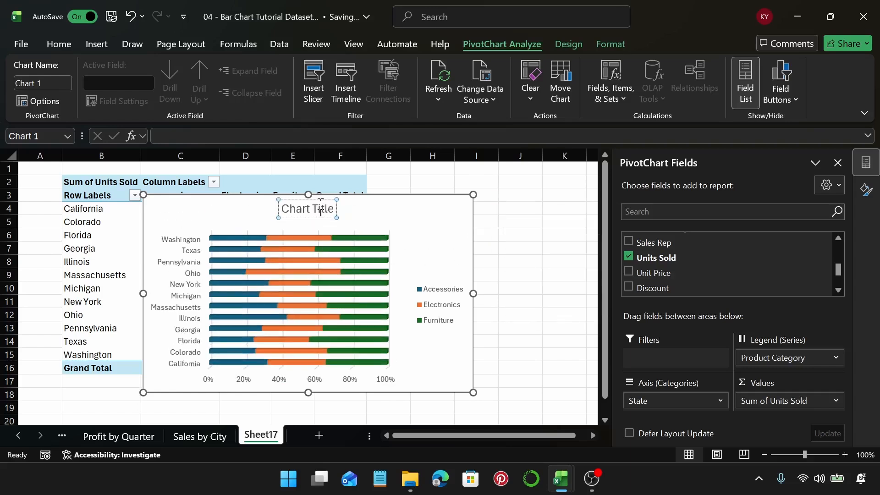
{"action": "triple_click", "coordinate": [321, 204]}
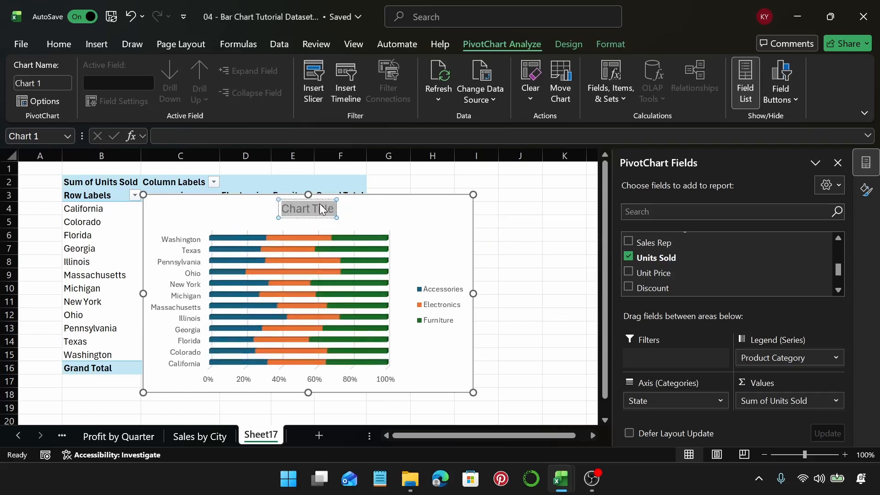
{"action": "type", "text": "Reven"}
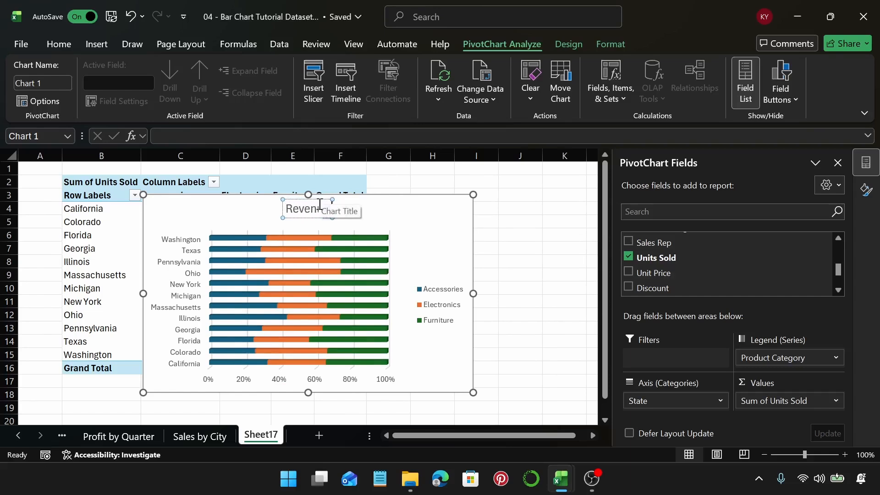
{"action": "type", "text": "ue"}
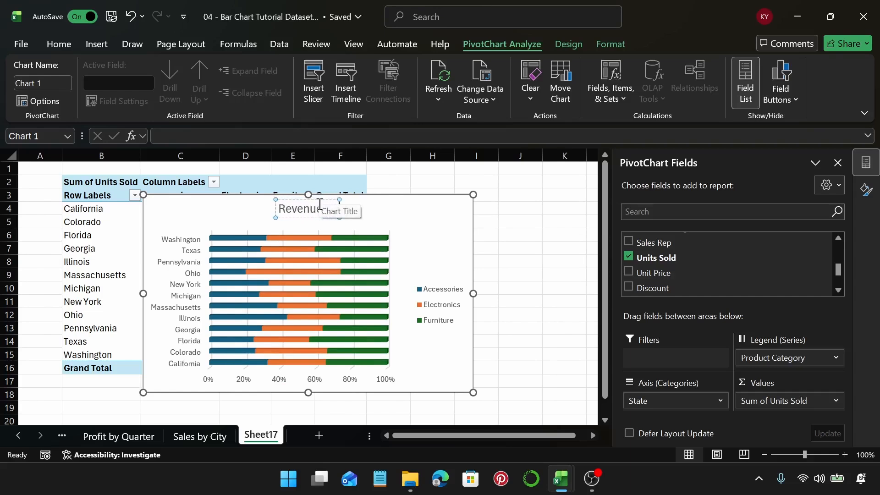
{"action": "type", "text": " by State"}
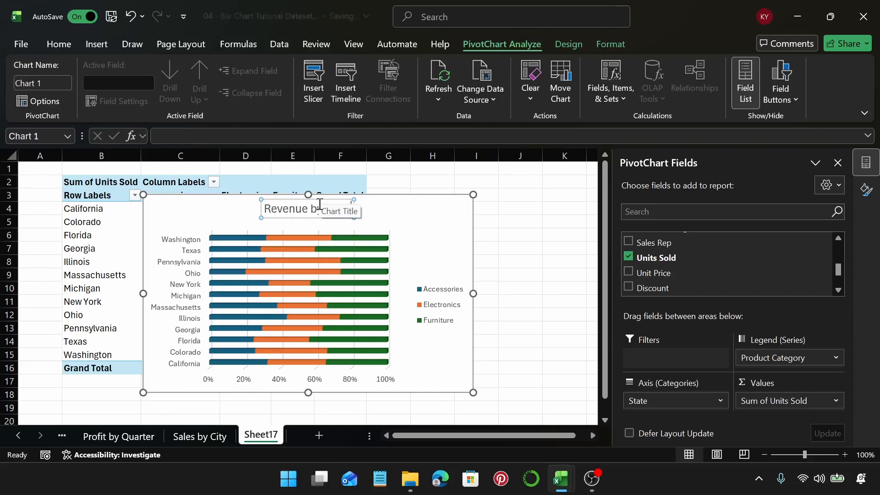
{"action": "type", "text": " a"}
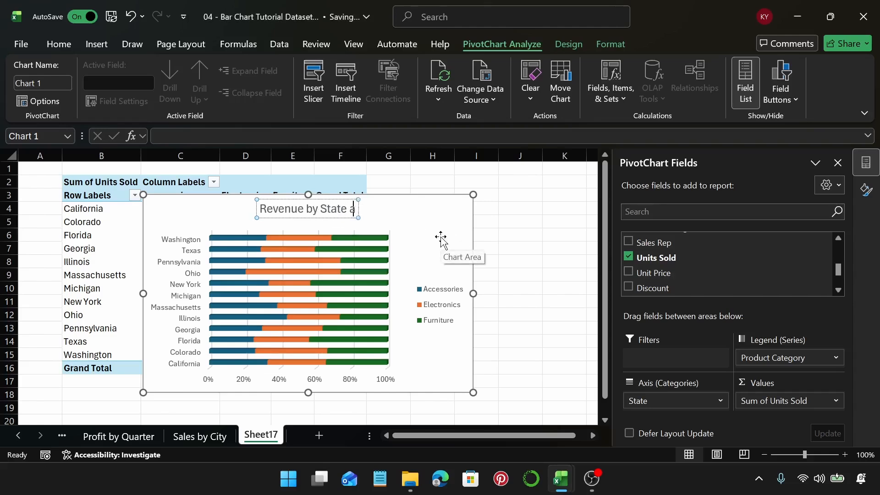
{"action": "type", "text": "nd Product"}
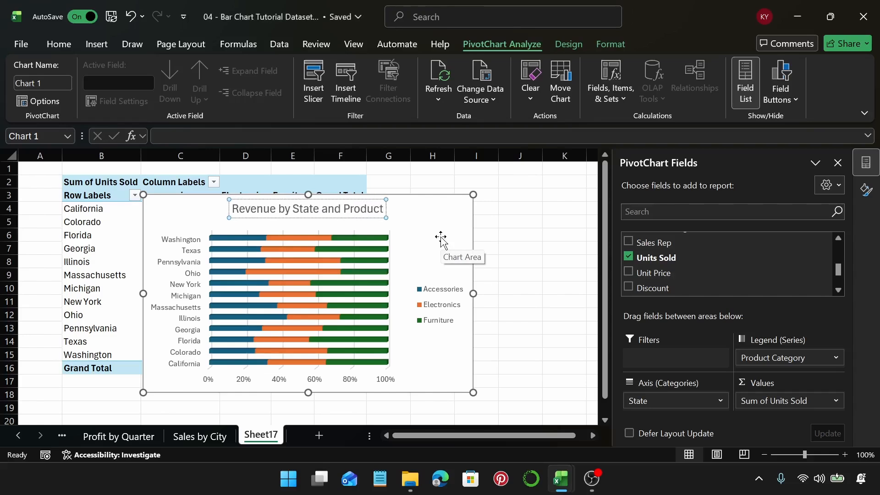
{"action": "type", "text": " Categ"}
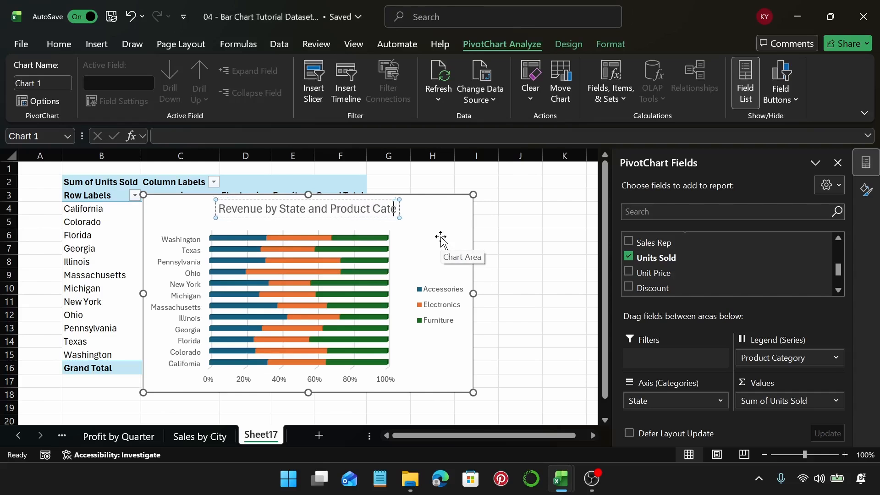
{"action": "type", "text": "y"}
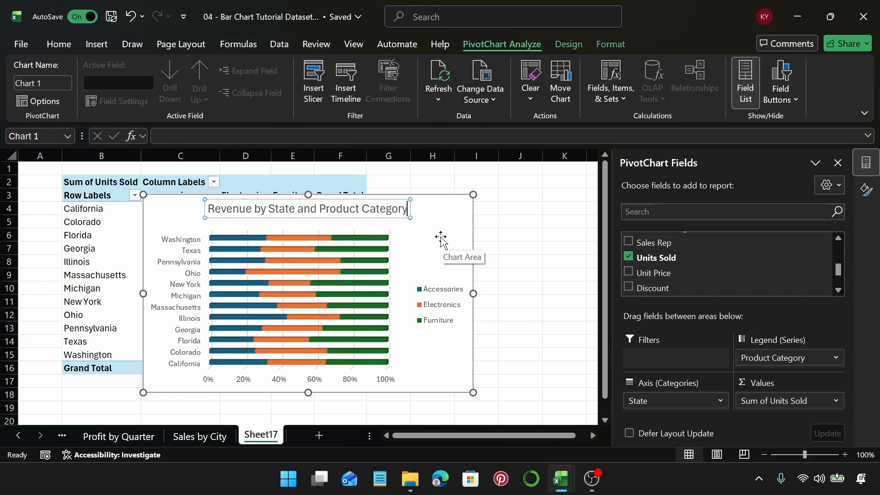
Step: Copy the chart title text and use its beginning to rename the current worksheet as "Revenue by State"
{"action": "key", "text": "ctrl+a"}
{"action": "key", "text": "ctrl+c"}
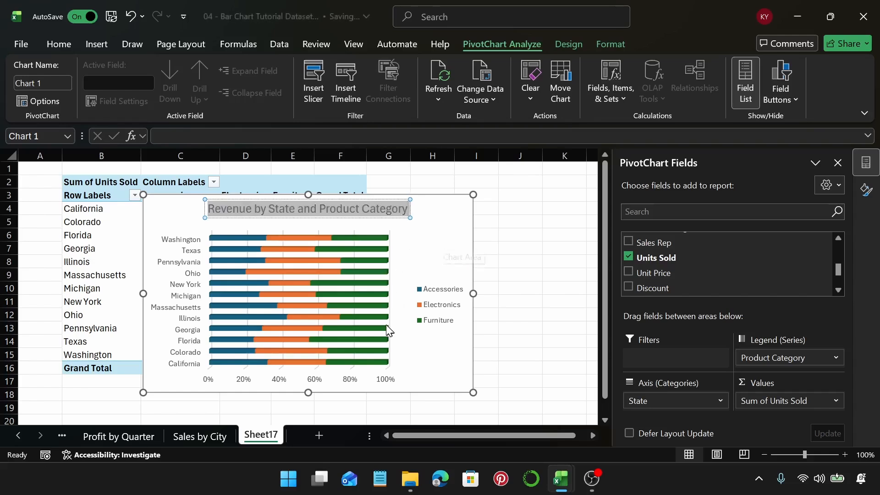
{"action": "double_click", "coordinate": [260, 434]}
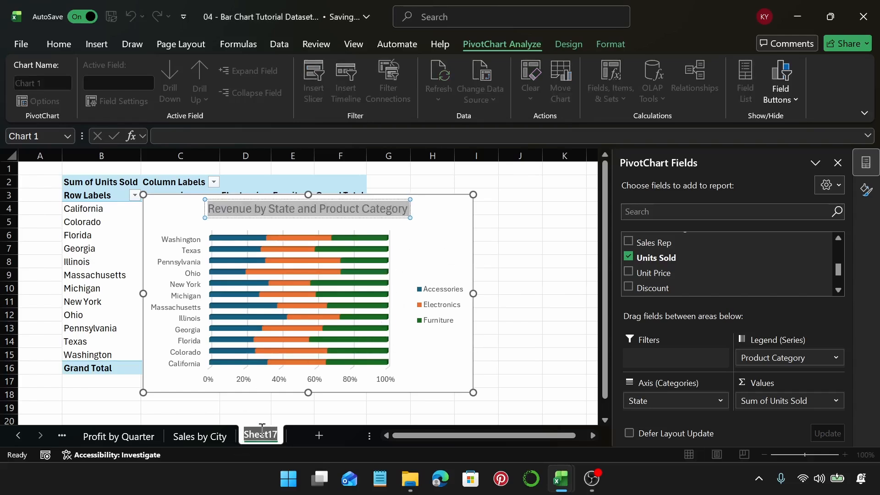
{"action": "key", "text": "ctrl+v"}
{"action": "key", "text": "BackSpace"}
{"action": "key", "text": "BackSpace"}
{"action": "key", "text": "BackSpace"}
{"action": "key", "text": "BackSpace"}
{"action": "key", "text": "BackSpace"}
{"action": "key", "text": "BackSpace"}
{"action": "key", "text": "BackSpace"}
{"action": "key", "text": "BackSpace"}
{"action": "key", "text": "BackSpace"}
{"action": "key", "text": "BackSpace"}
{"action": "key", "text": "BackSpace"}
{"action": "key", "text": "BackSpace"}
{"action": "key", "text": "BackSpace"}
{"action": "key", "text": "BackSpace"}
{"action": "key", "text": "BackSpace"}
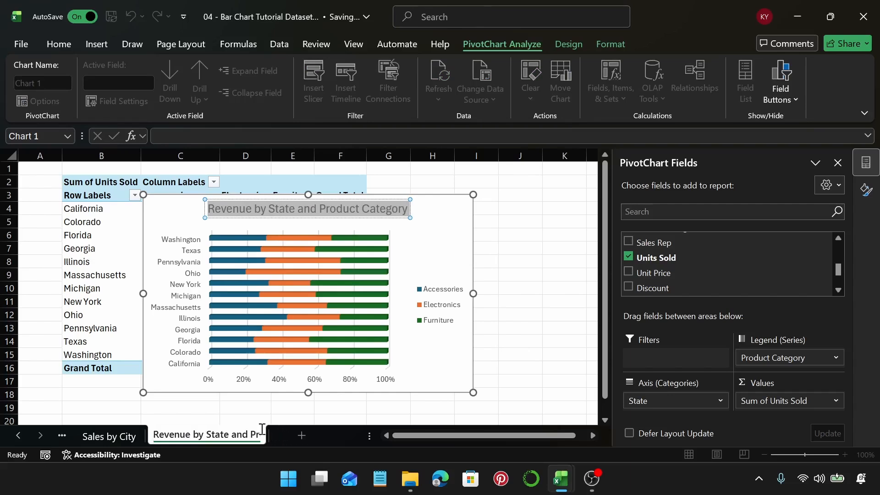
{"action": "key", "text": "Return"}
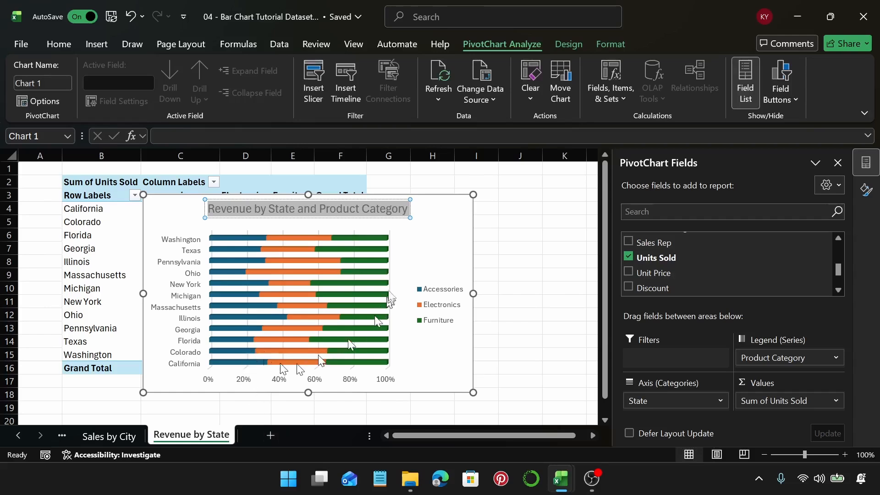
Step: Enlarge the chart in width and height so it spans columns C to J, and delete its legend
{"action": "left_click", "coordinate": [439, 252]}
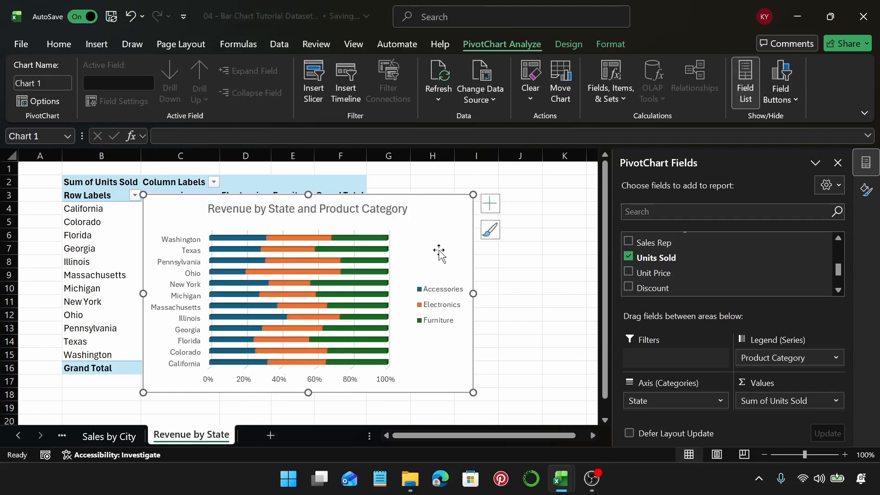
{"action": "left_click_drag", "start_coordinate": [475, 295], "coordinate": [555, 295]}
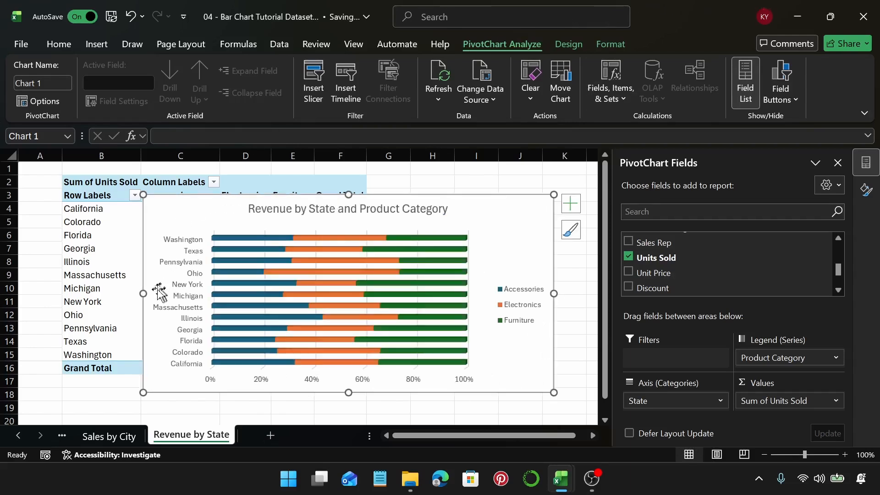
{"action": "left_click_drag", "start_coordinate": [143, 294], "coordinate": [119, 294]}
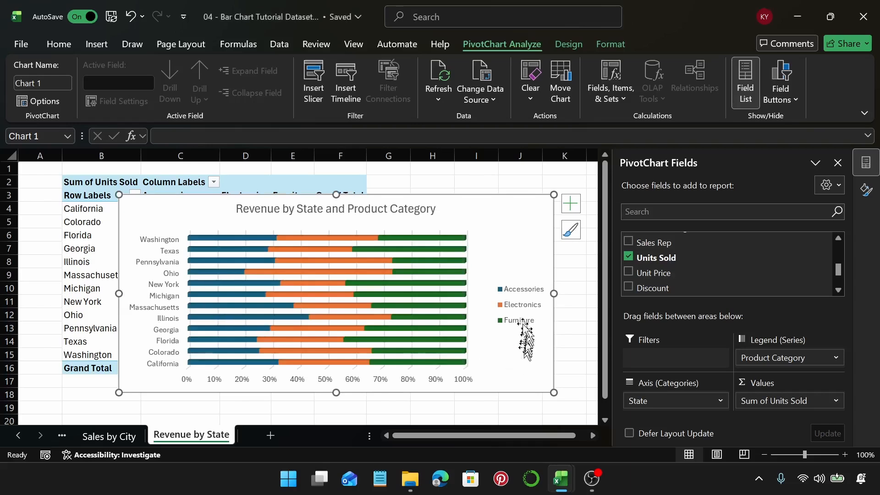
{"action": "left_click", "coordinate": [508, 310]}
{"action": "key", "text": "Delete"}
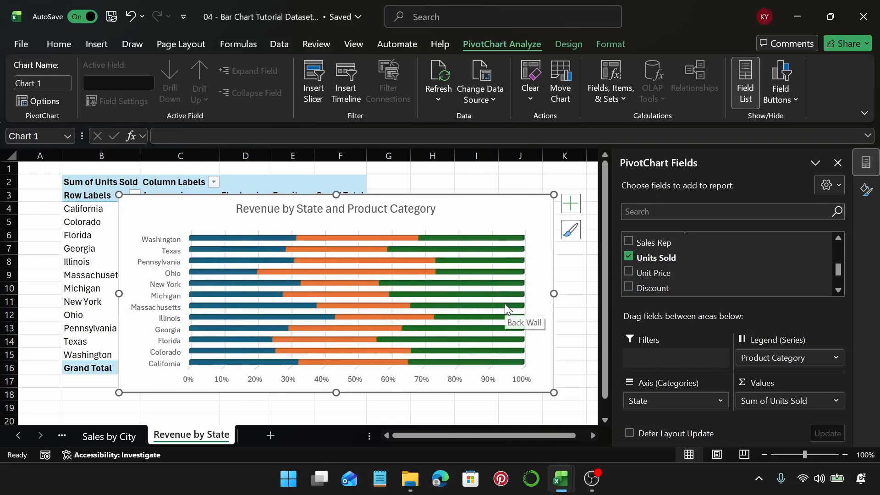
{"action": "left_click_drag", "start_coordinate": [336, 194], "coordinate": [336, 172]}
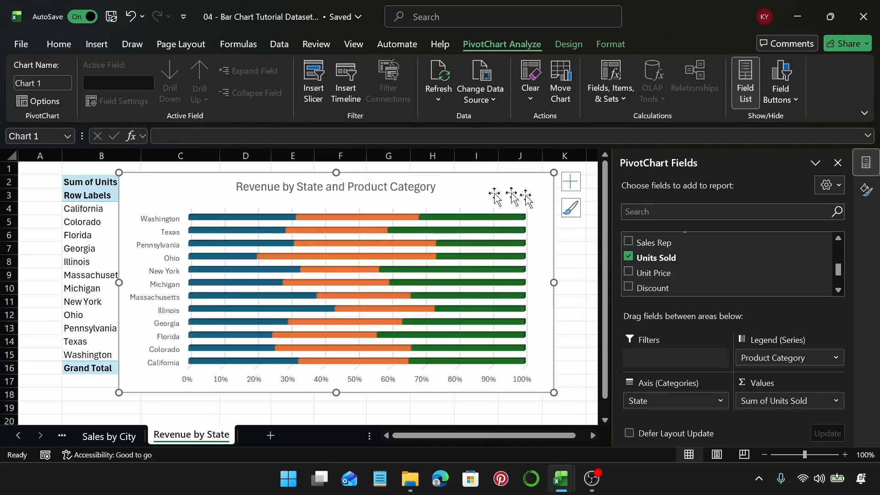
Step: Add data labels to the chart and include the series name in the Accessories, Electronics and Furniture labels
{"action": "left_click", "coordinate": [570, 182]}
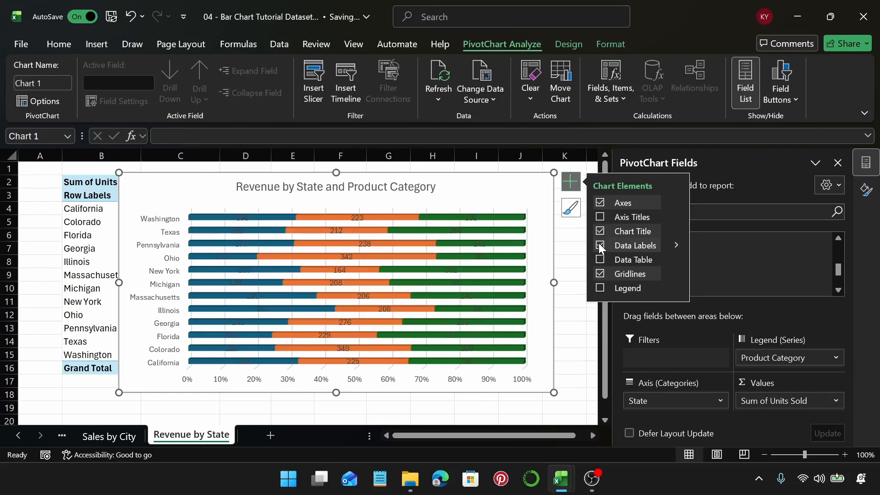
{"action": "left_click", "coordinate": [677, 247]}
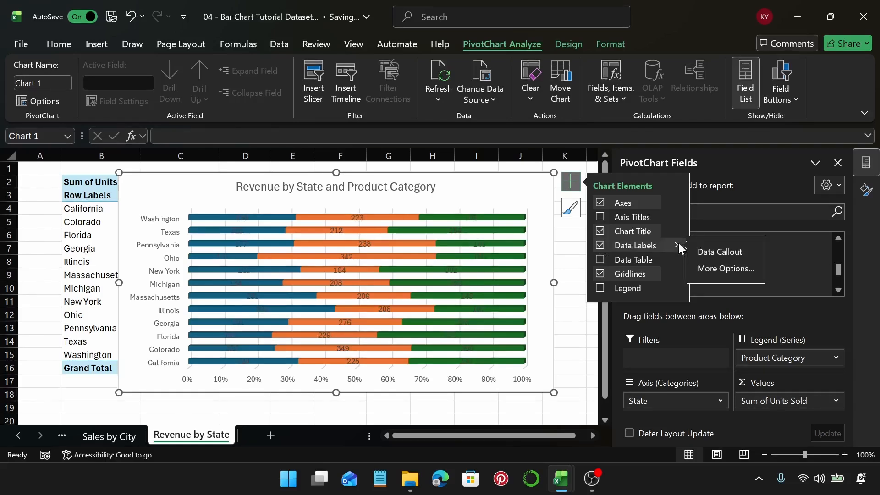
{"action": "left_click", "coordinate": [707, 270]}
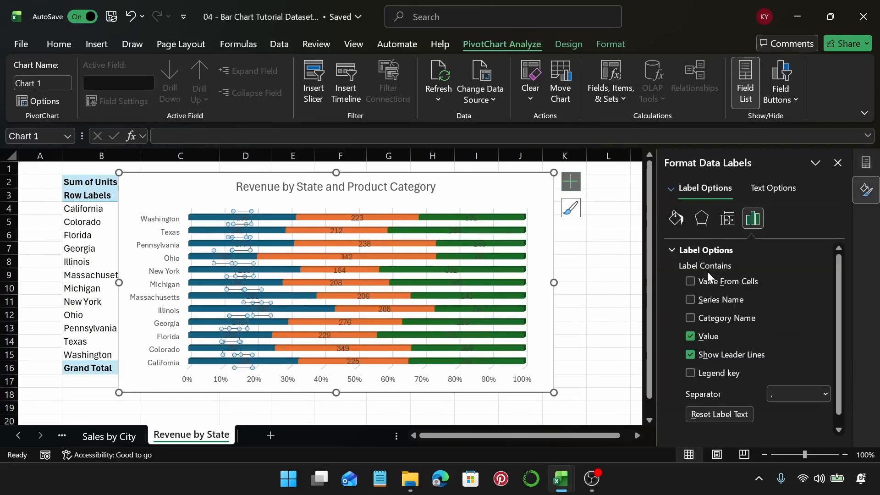
{"action": "left_click", "coordinate": [690, 299]}
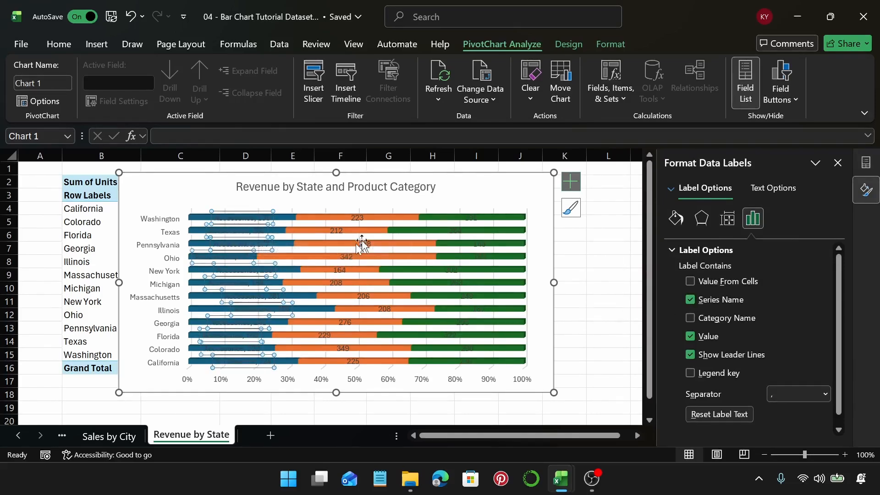
{"action": "left_click", "coordinate": [358, 218]}
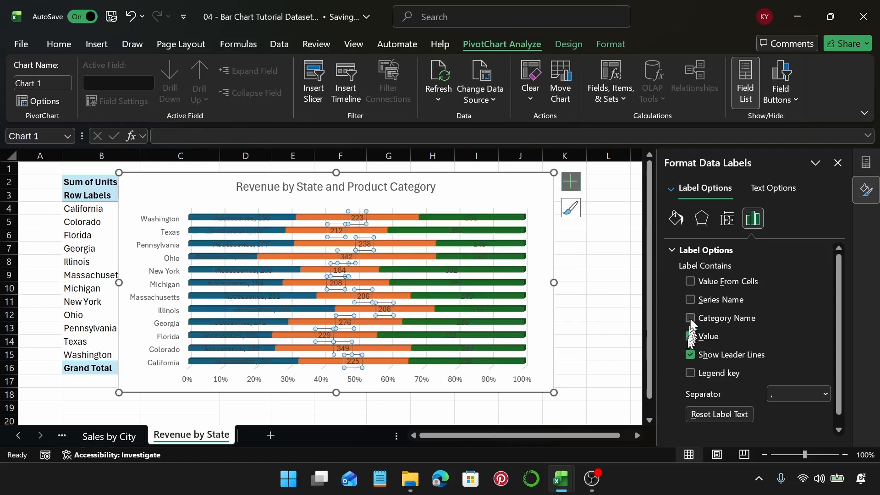
{"action": "left_click", "coordinate": [690, 300]}
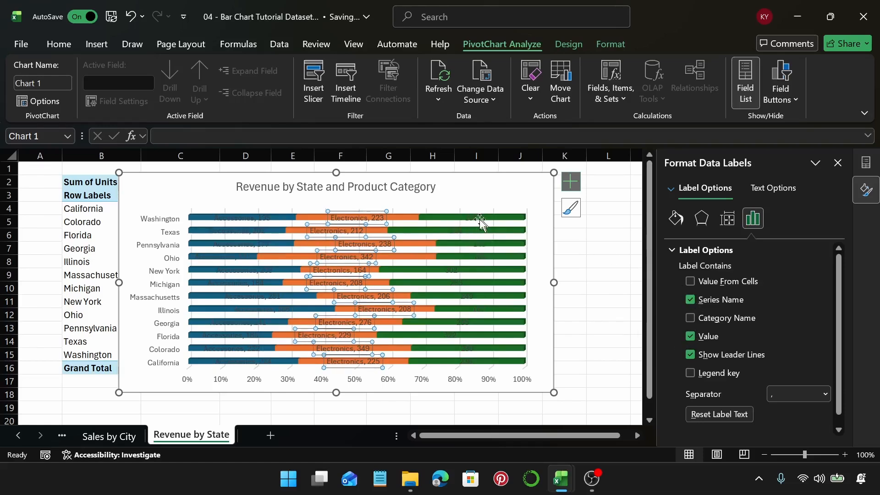
{"action": "left_click", "coordinate": [473, 218]}
{"action": "left_click", "coordinate": [690, 299]}
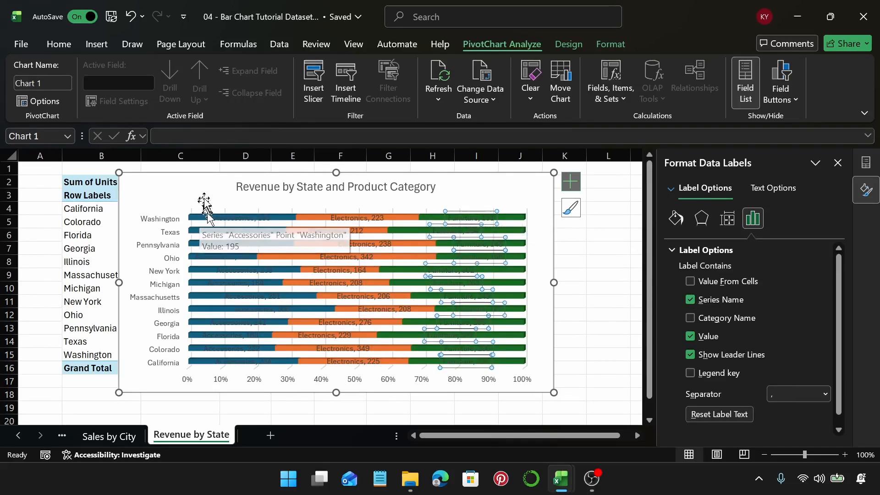
{"action": "left_click", "coordinate": [204, 193]}
{"action": "left_click", "coordinate": [574, 43]}
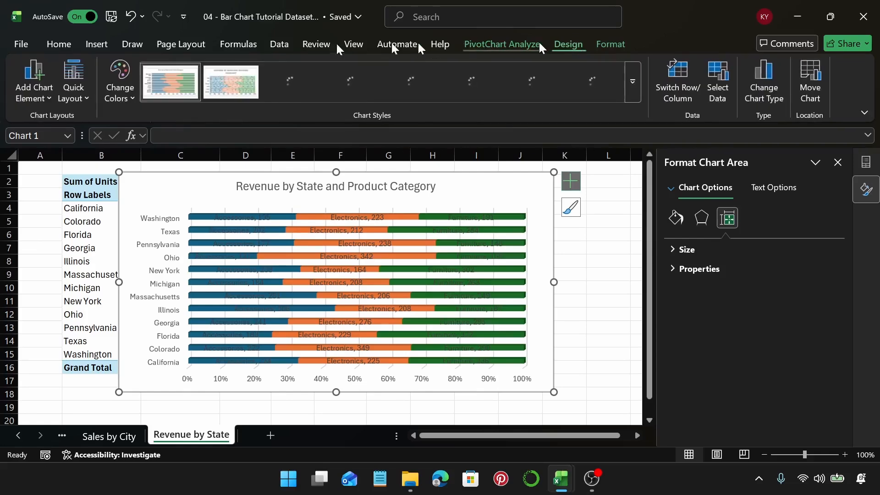
{"action": "left_click", "coordinate": [111, 89]}
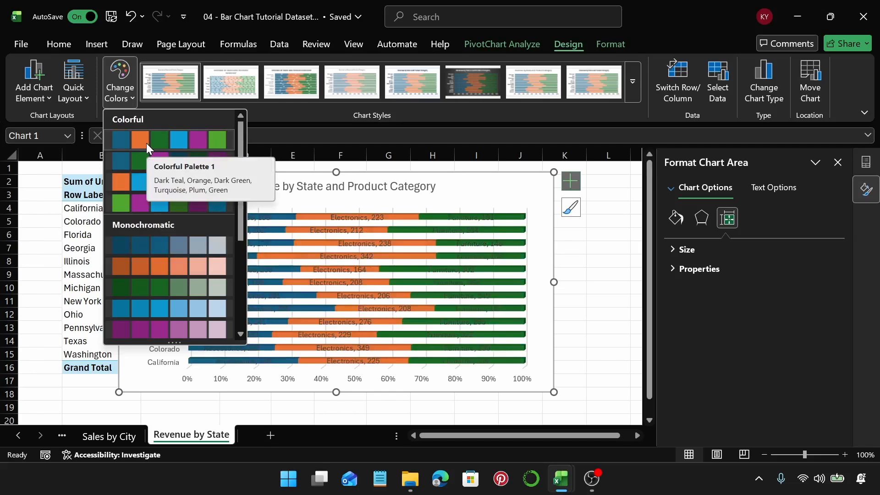
{"action": "left_click", "coordinate": [243, 218]}
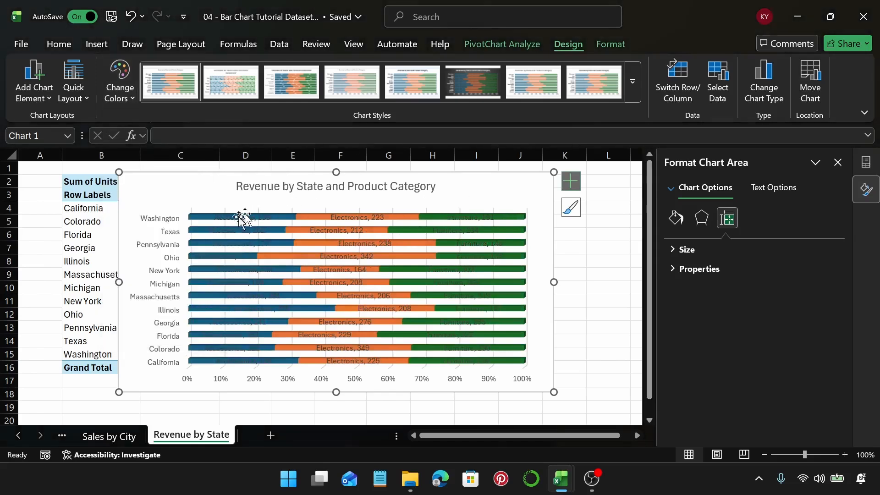
Step: Set the fill color of the Accessories series to the orange theme color
{"action": "left_click", "coordinate": [198, 219]}
{"action": "left_click", "coordinate": [195, 221]}
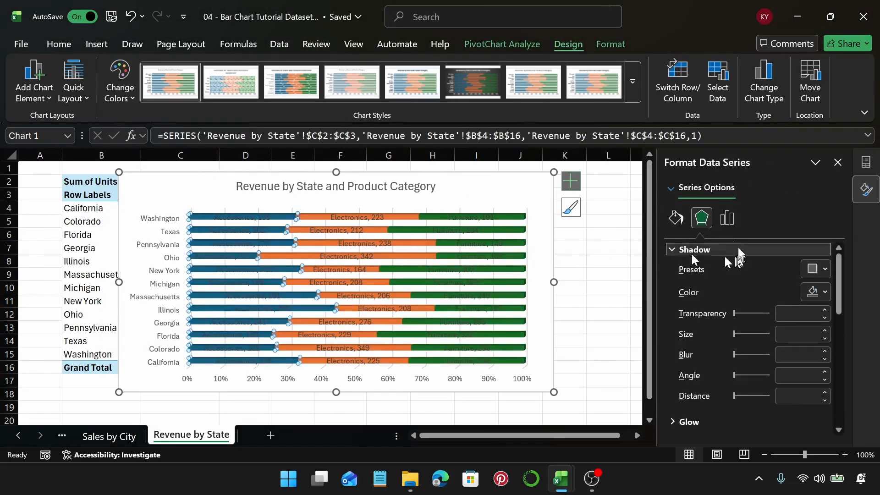
{"action": "left_click", "coordinate": [674, 221]}
{"action": "left_click", "coordinate": [816, 397]}
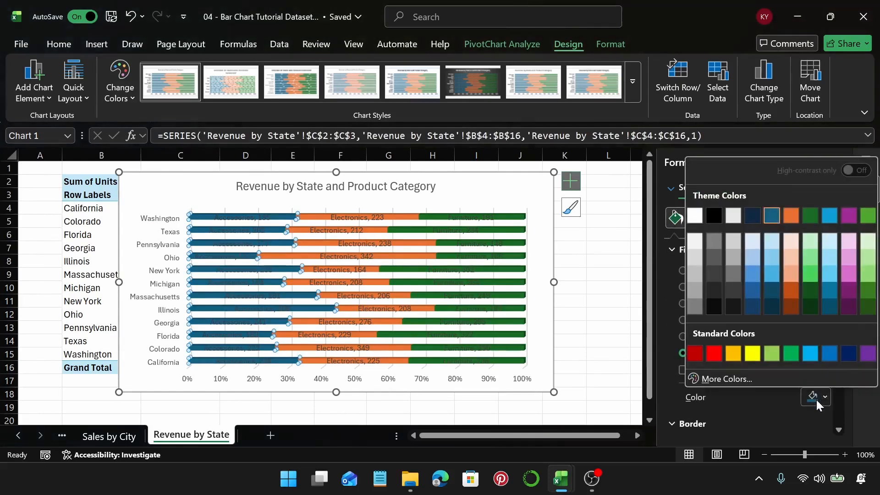
{"action": "left_click", "coordinate": [789, 217]}
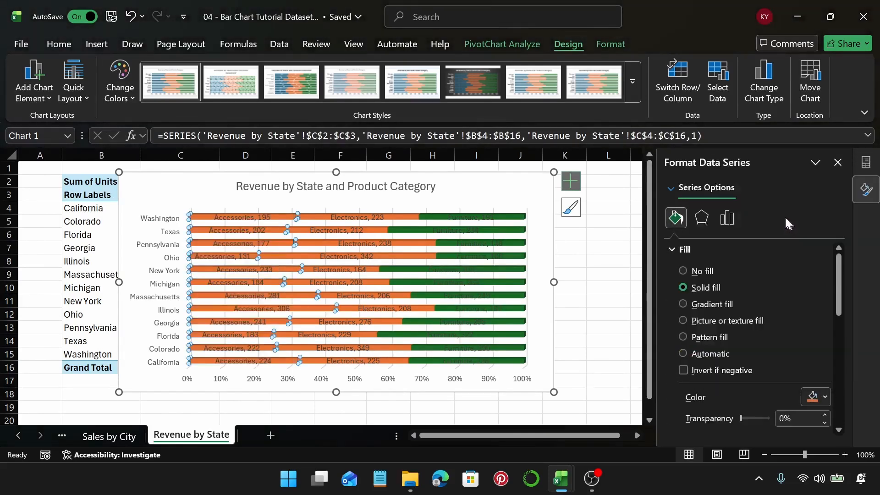
Step: Set the fill color of the Electronics series to the turquoise theme color
{"action": "left_click", "coordinate": [395, 218]}
{"action": "left_click", "coordinate": [396, 215]}
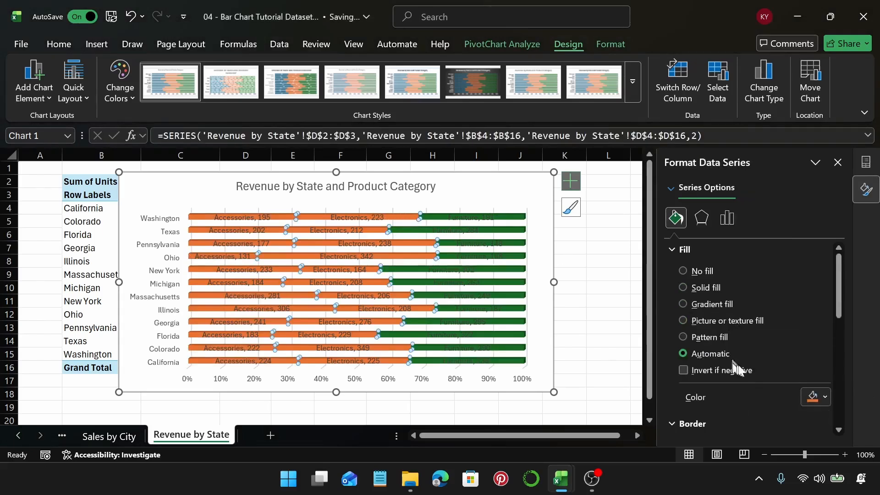
{"action": "left_click", "coordinate": [816, 397]}
{"action": "left_click", "coordinate": [826, 217]}
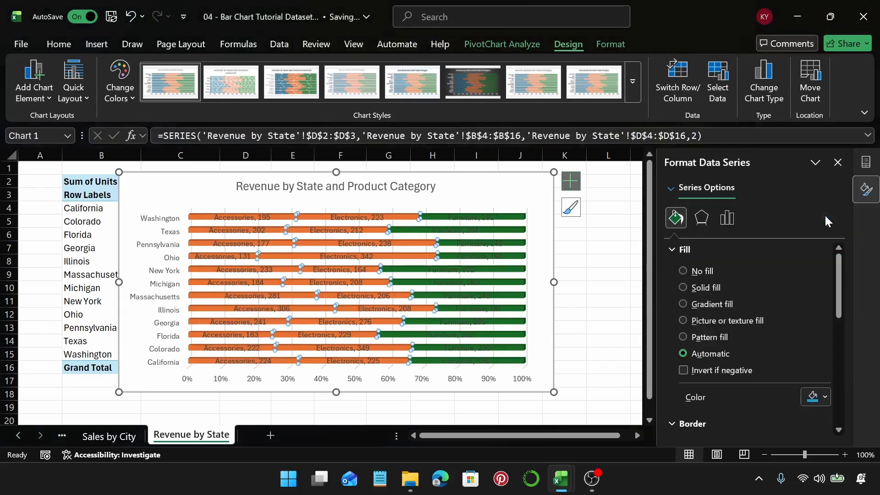
Step: Set the fill color of the Furniture series to the light green theme shade
{"action": "left_click", "coordinate": [511, 217]}
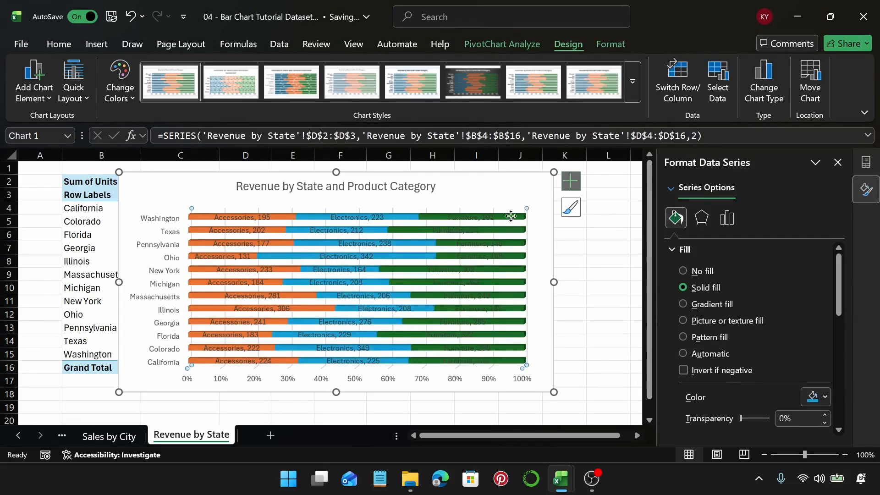
{"action": "left_click", "coordinate": [523, 217]}
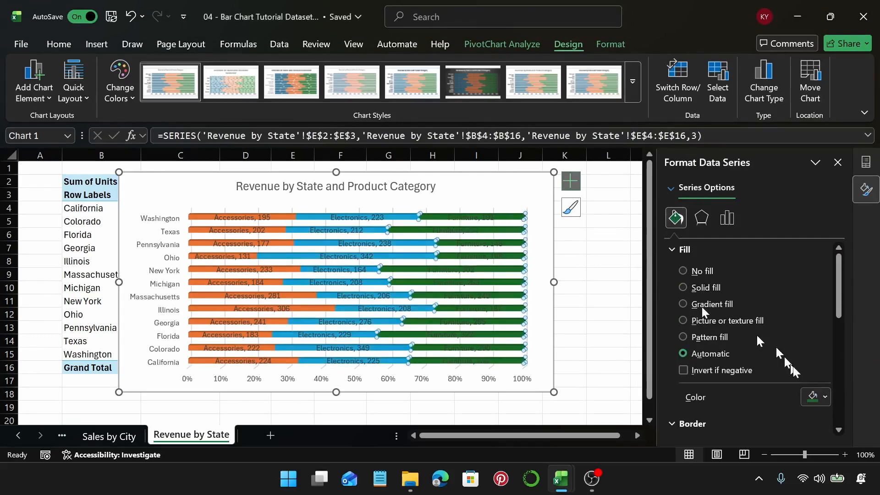
{"action": "left_click", "coordinate": [819, 398]}
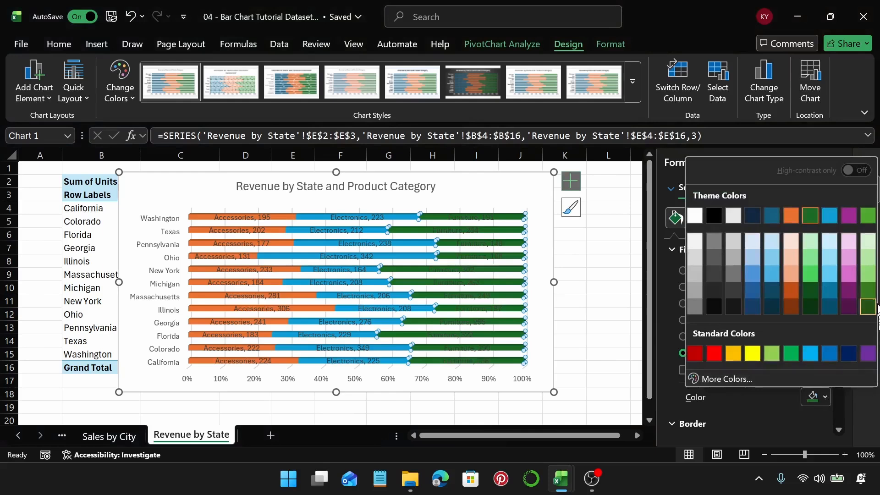
{"action": "left_click", "coordinate": [871, 292]}
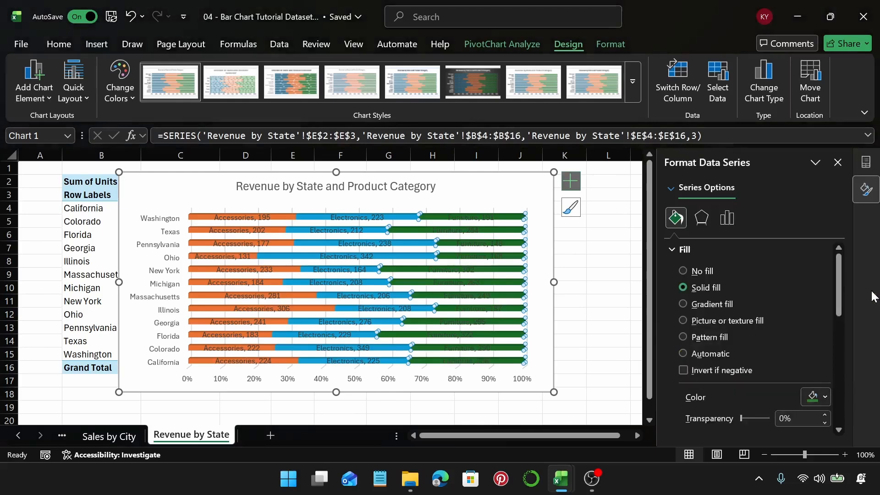
{"action": "left_click", "coordinate": [818, 397]}
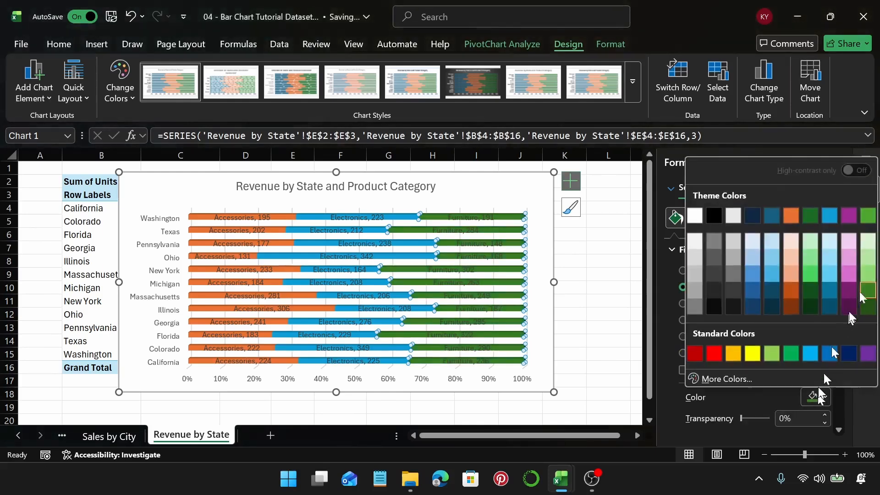
{"action": "left_click", "coordinate": [873, 278]}
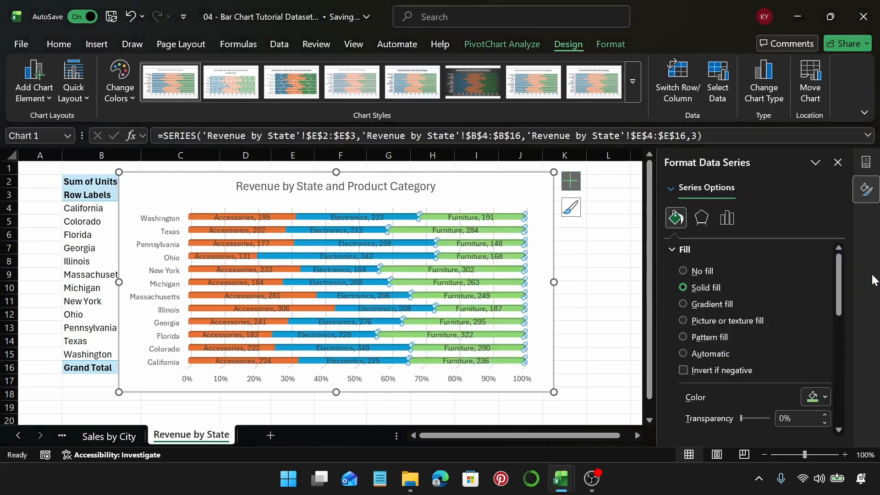
Step: Change the font color of the Accessories, Electronics and Furniture data labels to white
{"action": "left_click", "coordinate": [250, 257]}
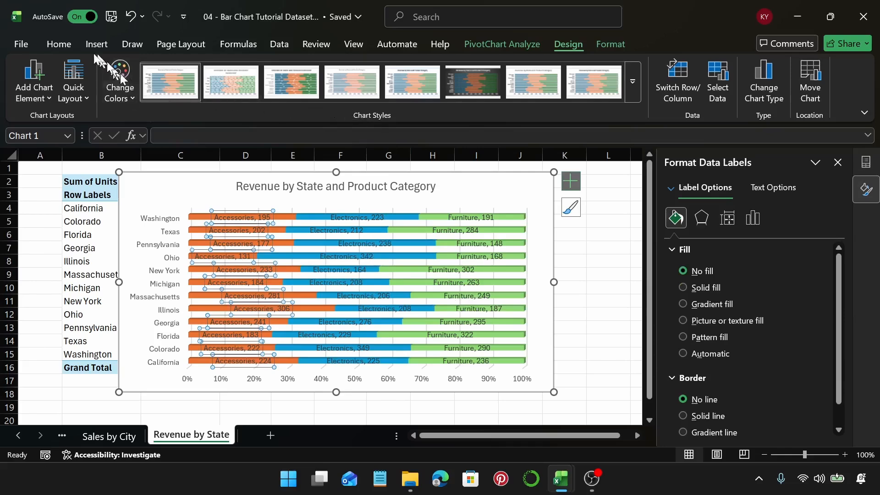
{"action": "left_click", "coordinate": [64, 45]}
{"action": "left_click", "coordinate": [219, 93]}
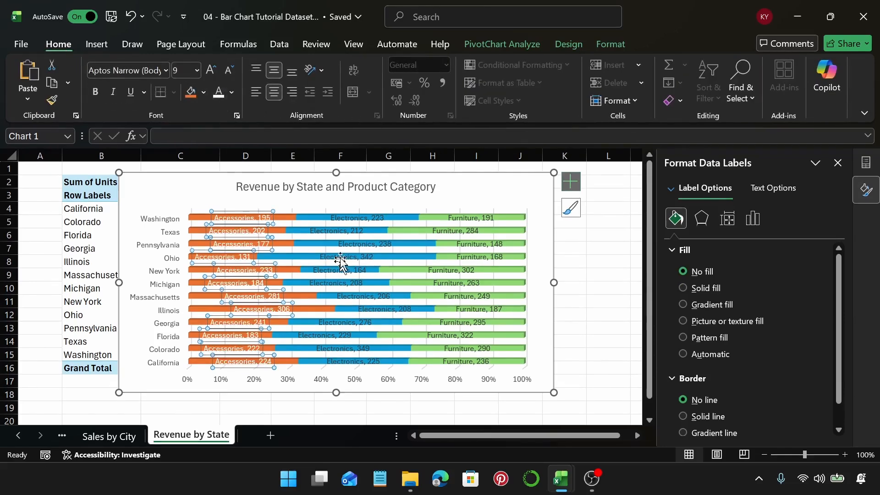
{"action": "left_click", "coordinate": [338, 234]}
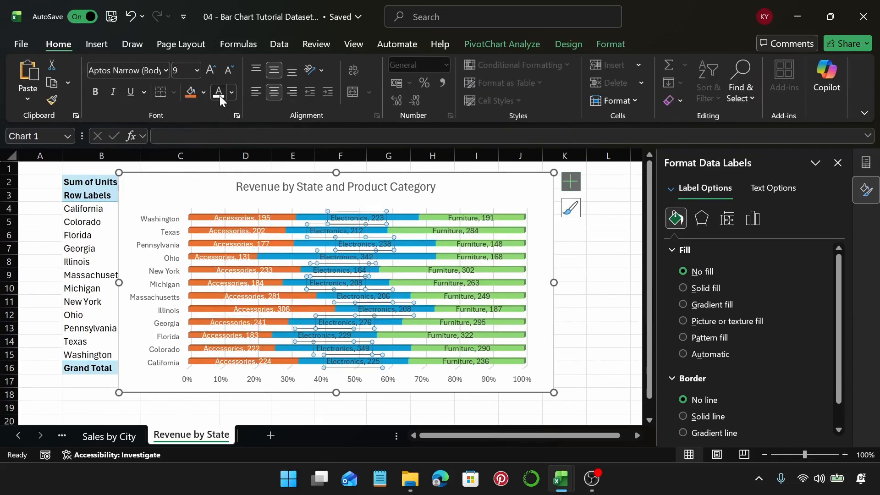
{"action": "left_click", "coordinate": [456, 231]}
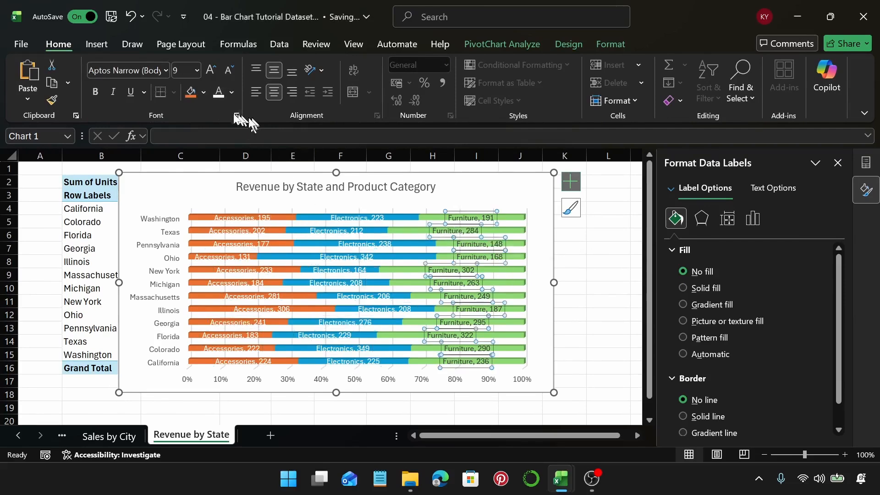
{"action": "left_click", "coordinate": [215, 94]}
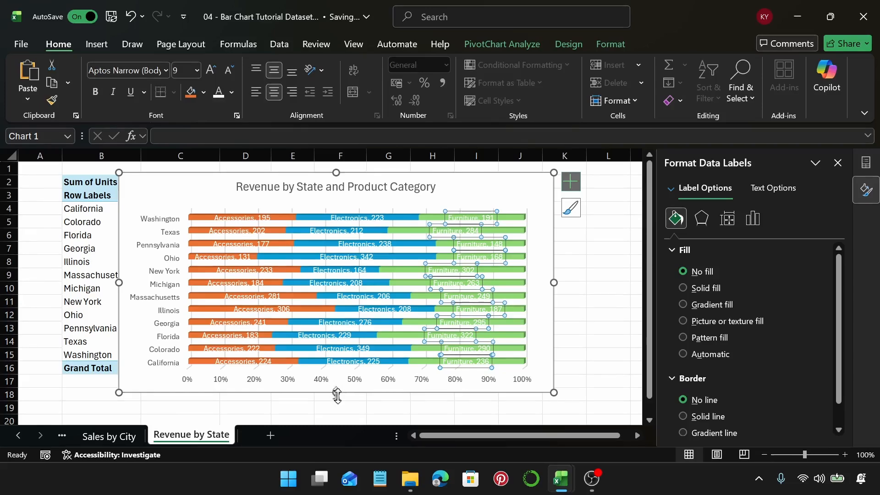
Step: Enlarge the chart down to about row 20 and across to column K, and fill the chart area with the near-black theme shade
{"action": "left_click_drag", "start_coordinate": [337, 396], "coordinate": [340, 421]}
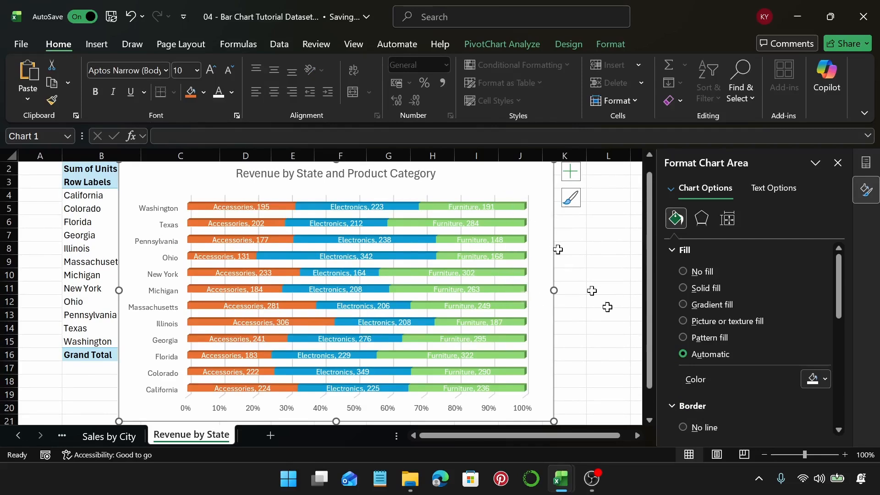
{"action": "left_click_drag", "start_coordinate": [553, 290], "coordinate": [604, 290]}
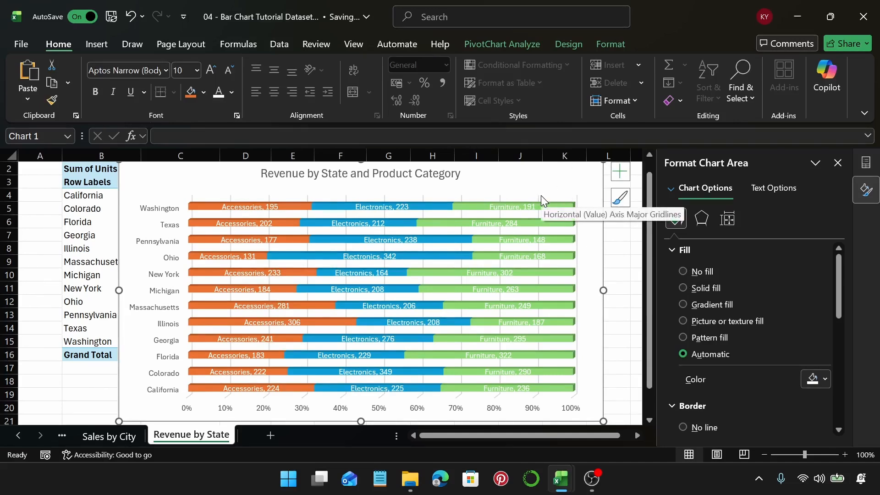
{"action": "left_click", "coordinate": [812, 379]}
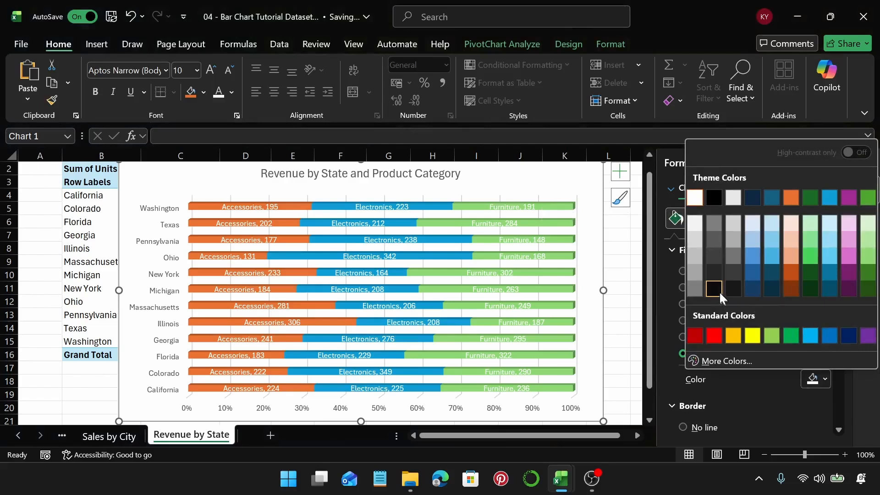
{"action": "left_click", "coordinate": [720, 293]}
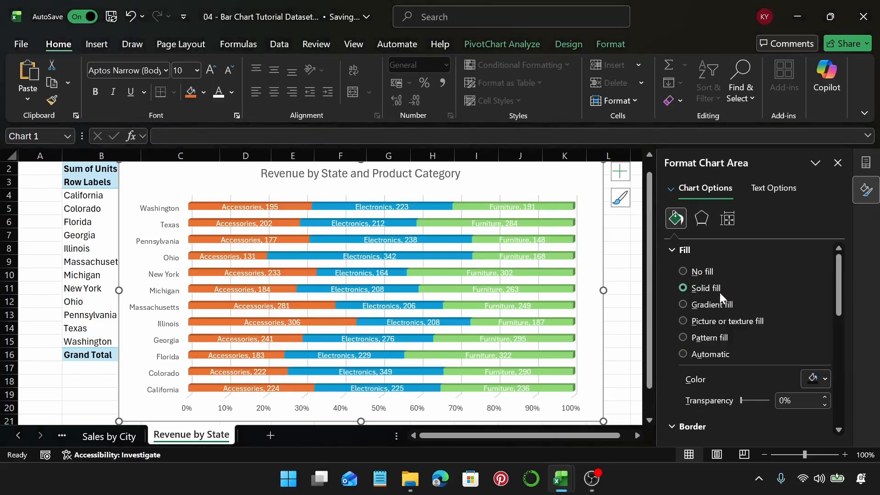
{"action": "left_click", "coordinate": [583, 192]}
{"action": "left_click", "coordinate": [596, 215]}
{"action": "left_click", "coordinate": [815, 380]}
{"action": "left_click", "coordinate": [709, 288]}
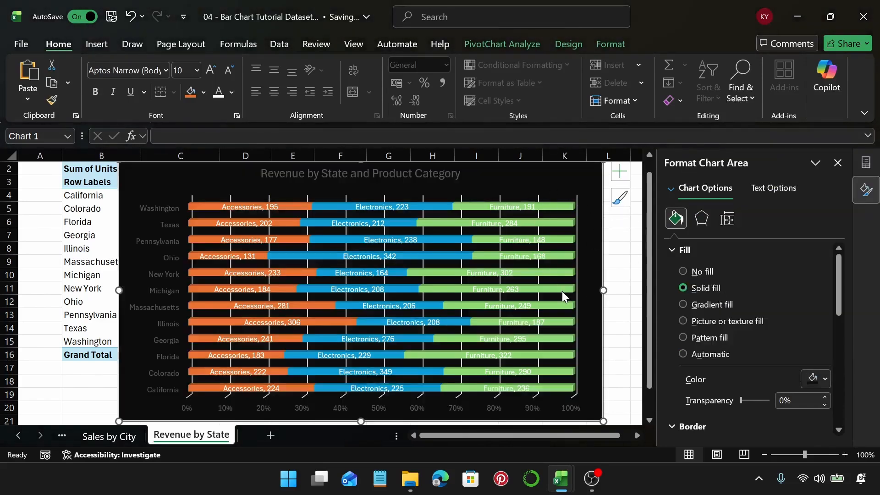
Step: Give the chart area rounded corners and set its border transparency to 100%
{"action": "scroll", "coordinate": [722, 251], "scroll_direction": "down", "scroll_amount": 1}
{"action": "left_click", "coordinate": [721, 249]}
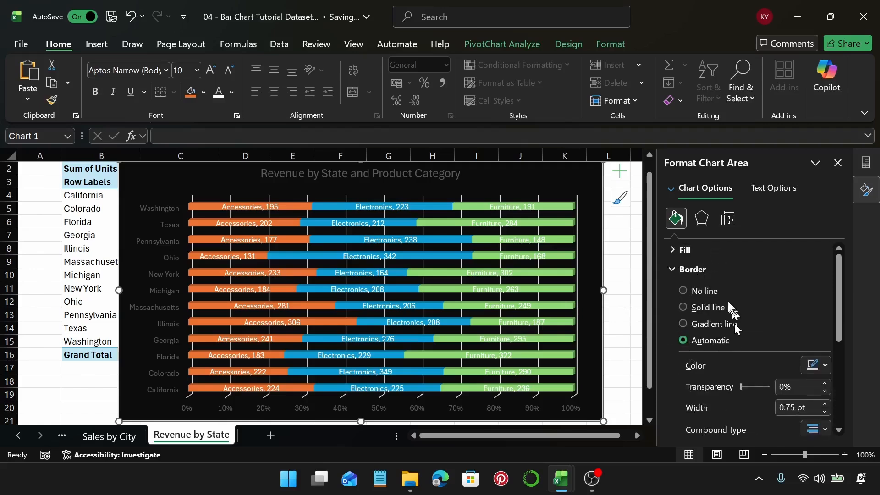
{"action": "scroll", "coordinate": [728, 300], "scroll_direction": "down", "scroll_amount": 2}
{"action": "scroll", "coordinate": [727, 299], "scroll_direction": "up", "scroll_amount": 1}
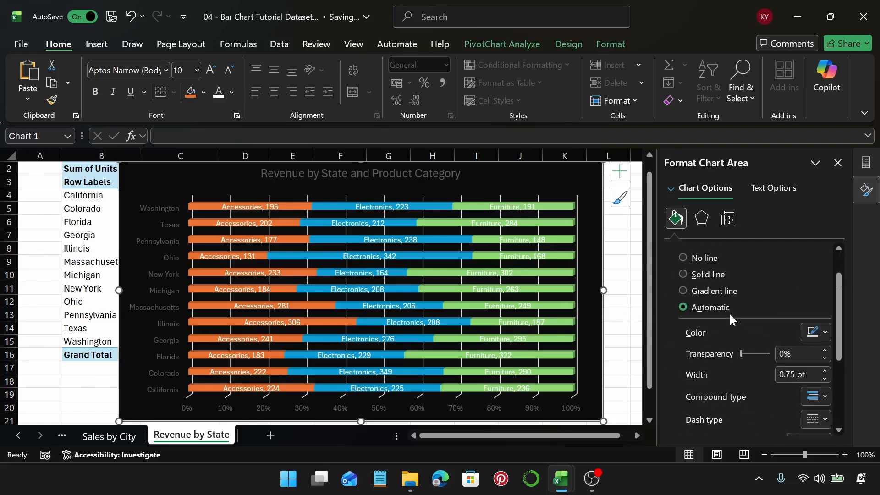
{"action": "scroll", "coordinate": [730, 312], "scroll_direction": "down", "scroll_amount": 1}
{"action": "scroll", "coordinate": [732, 321], "scroll_direction": "up", "scroll_amount": 2}
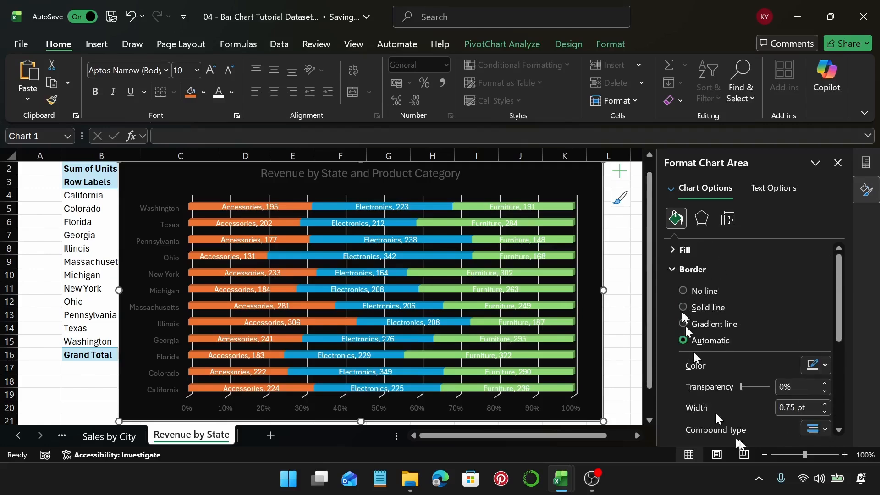
{"action": "scroll", "coordinate": [747, 394], "scroll_direction": "down", "scroll_amount": 3}
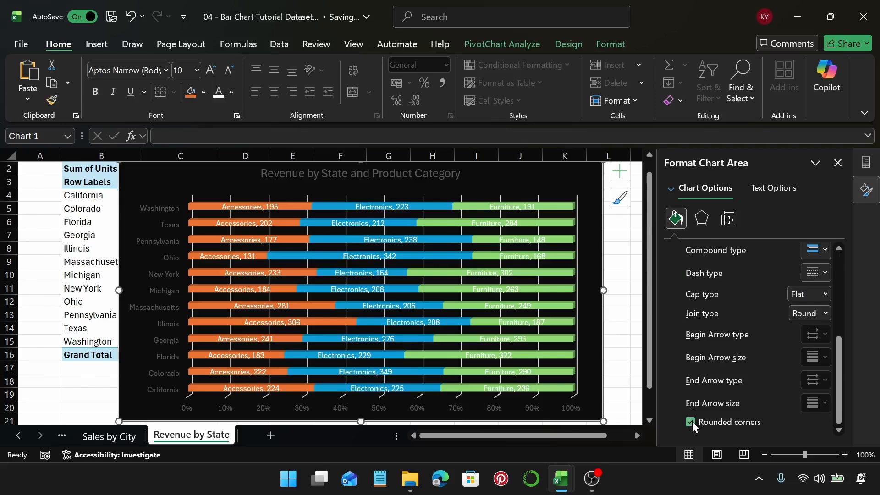
{"action": "scroll", "coordinate": [799, 364], "scroll_direction": "up", "scroll_amount": 4}
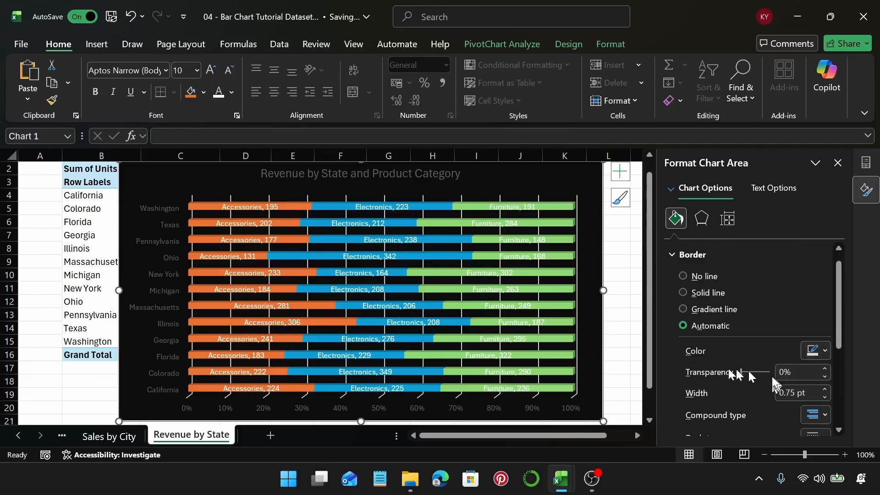
{"action": "left_click_drag", "start_coordinate": [742, 371], "coordinate": [769, 372]}
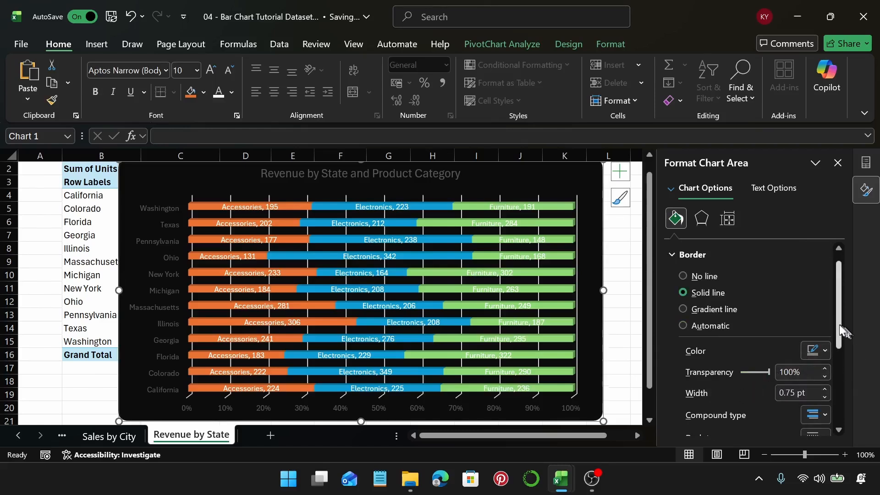
{"action": "left_click_drag", "start_coordinate": [841, 337], "coordinate": [844, 413]}
{"action": "scroll", "coordinate": [763, 370], "scroll_direction": "up", "scroll_amount": 4}
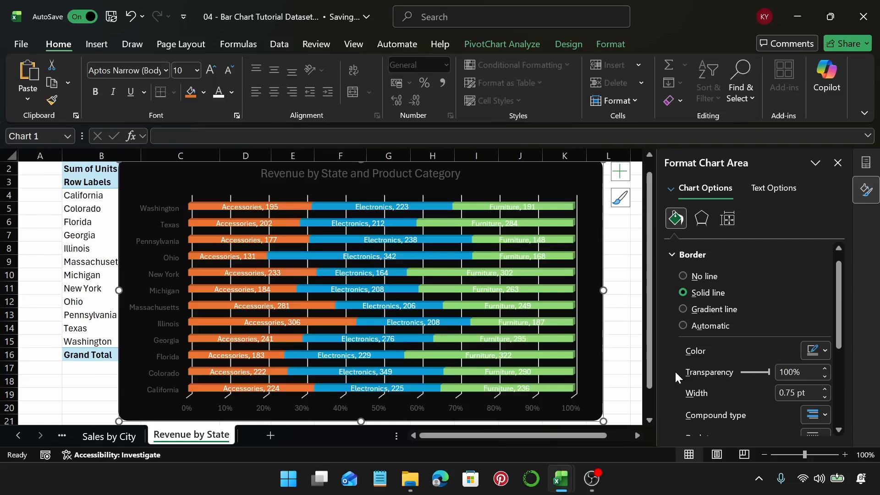
{"action": "scroll", "coordinate": [573, 206], "scroll_direction": "up", "scroll_amount": 1}
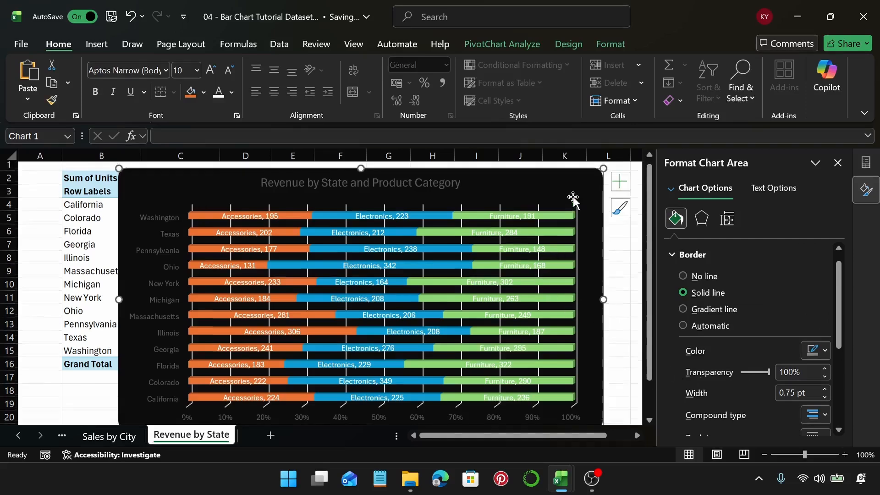
{"action": "scroll", "coordinate": [572, 198], "scroll_direction": "down", "scroll_amount": 3}
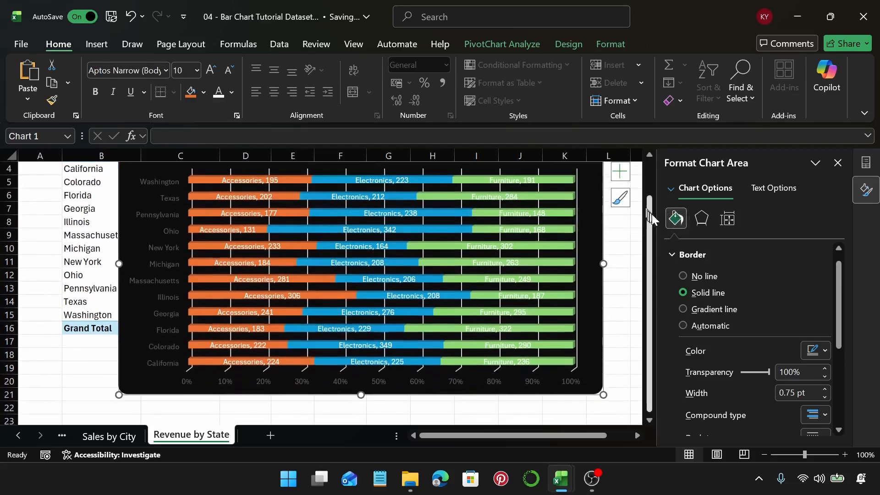
{"action": "left_click_drag", "start_coordinate": [649, 221], "coordinate": [653, 198]}
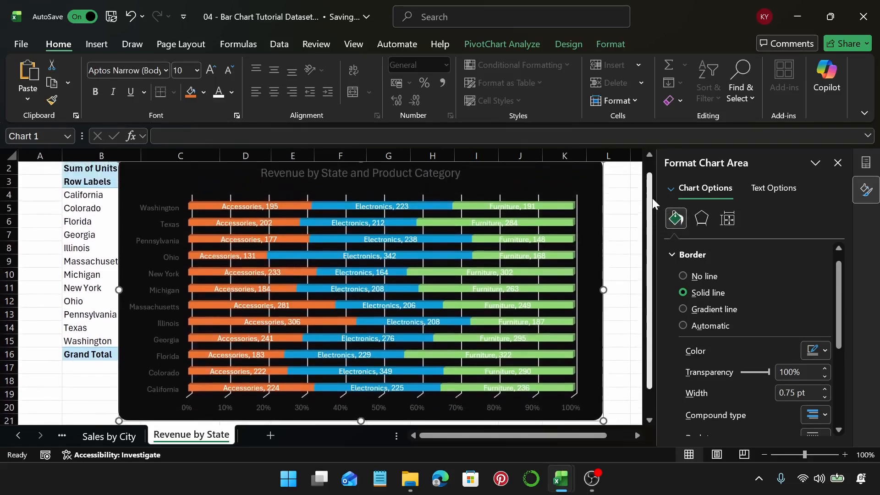
Step: Apply the 10 pt soft edges preset to the chart area and deselect the chart
{"action": "left_click", "coordinate": [702, 221]}
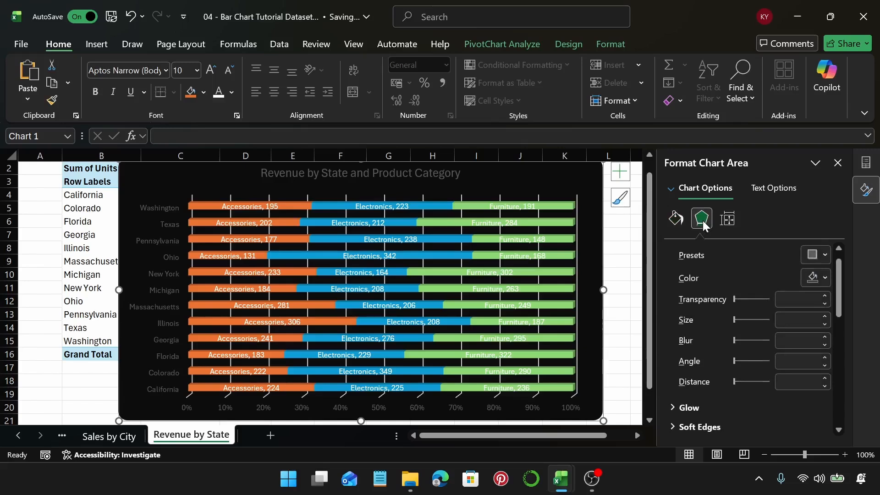
{"action": "scroll", "coordinate": [772, 277], "scroll_direction": "down", "scroll_amount": 3}
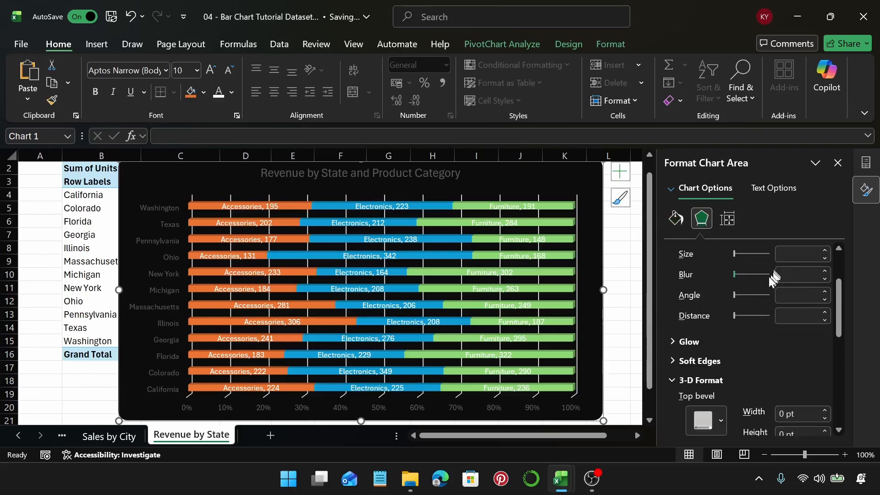
{"action": "scroll", "coordinate": [740, 345], "scroll_direction": "down", "scroll_amount": 1}
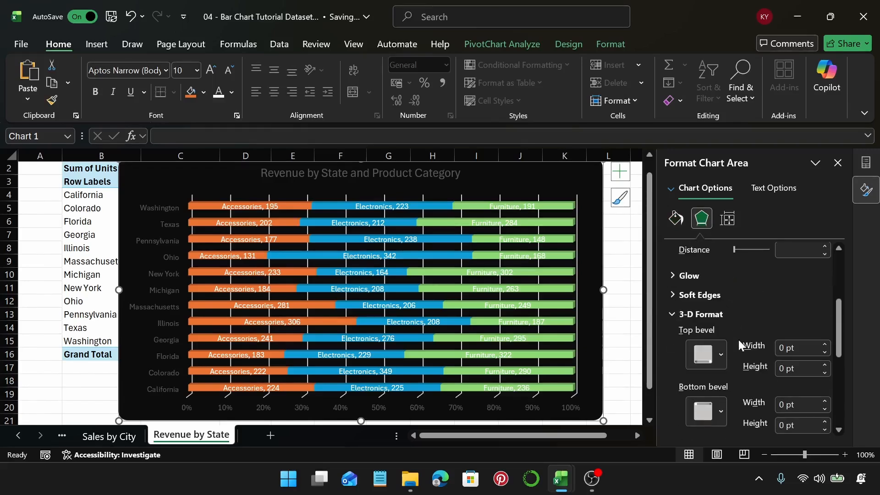
{"action": "left_click", "coordinate": [709, 295]}
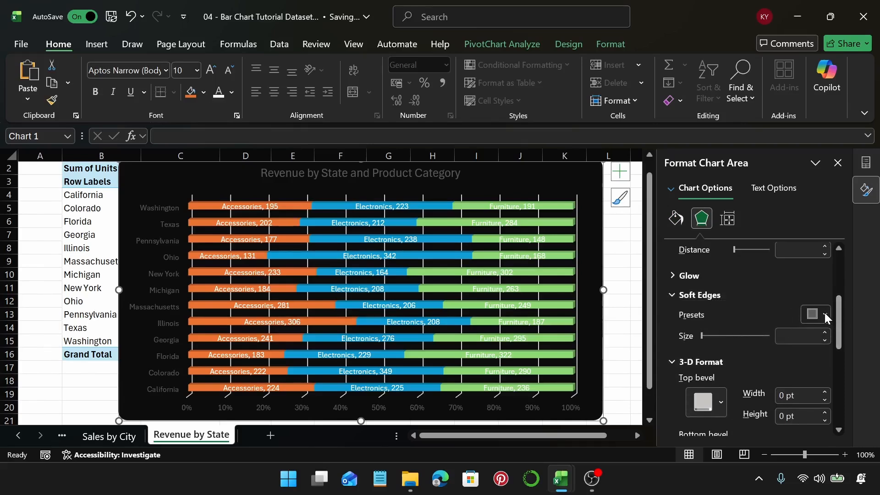
{"action": "left_click", "coordinate": [825, 316]}
{"action": "left_click", "coordinate": [832, 256]}
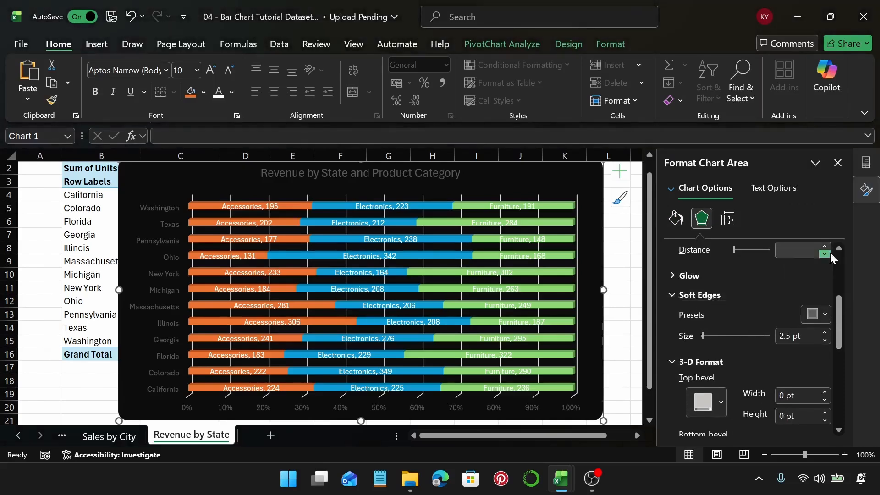
{"action": "left_click", "coordinate": [814, 316]}
{"action": "left_click", "coordinate": [802, 254]}
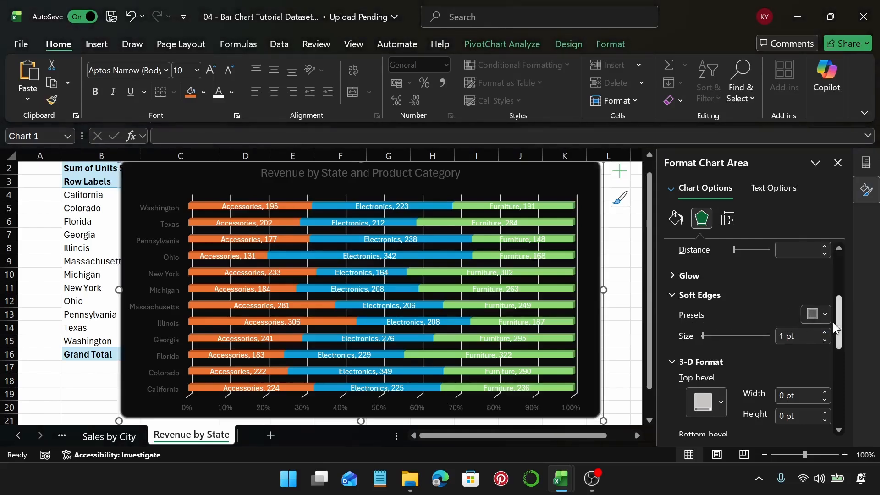
{"action": "left_click", "coordinate": [821, 316]}
{"action": "left_click", "coordinate": [862, 255]}
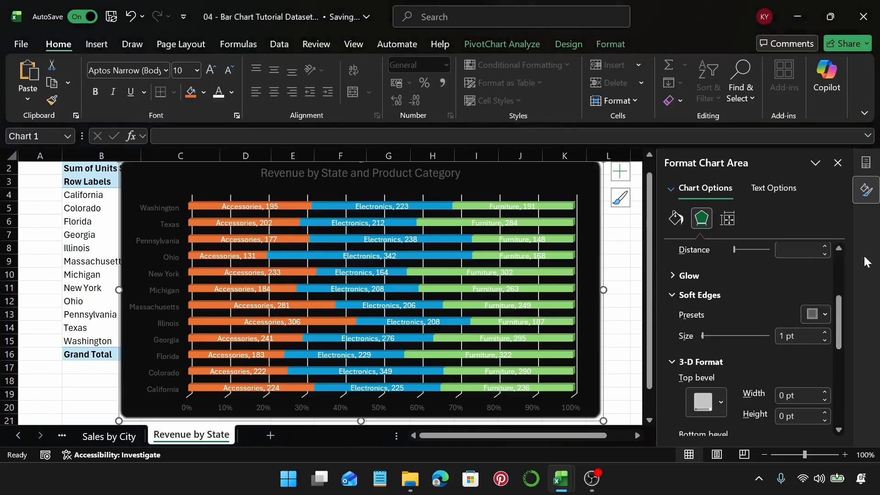
{"action": "left_click", "coordinate": [821, 315]}
{"action": "left_click", "coordinate": [800, 285]}
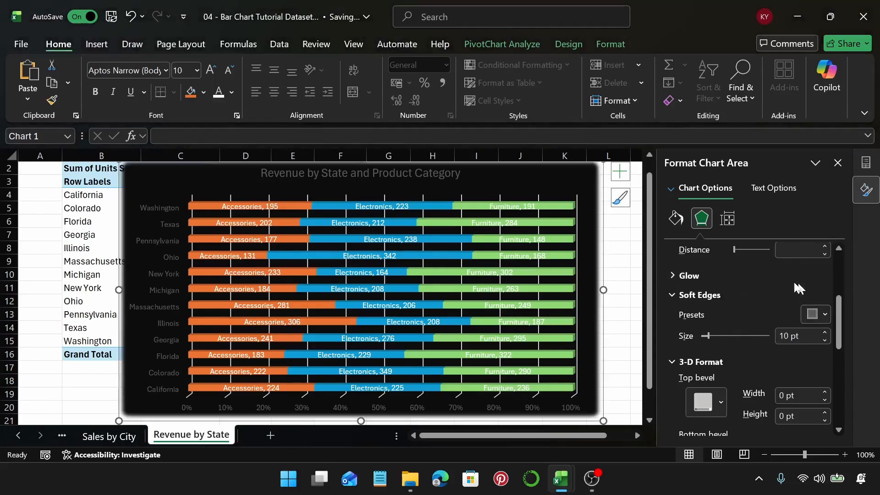
{"action": "left_click", "coordinate": [629, 274]}
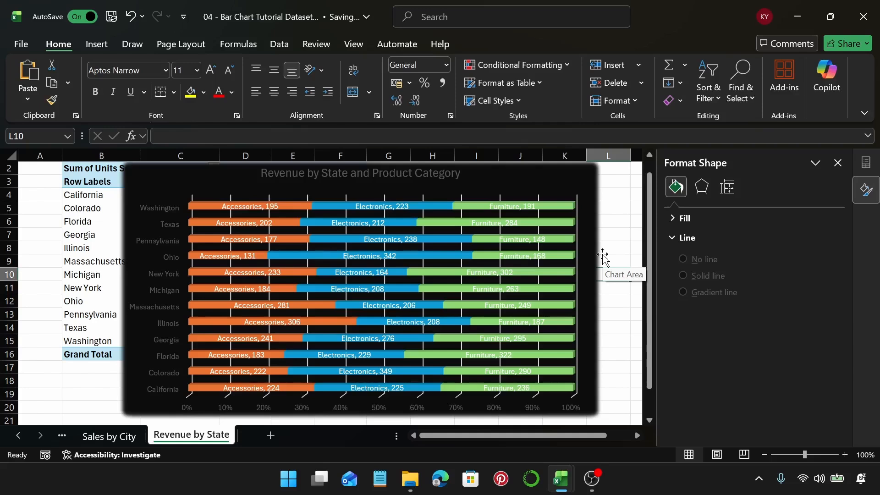
Step: Change the font color of the chart title, the state axis labels and the percentage axis labels to white
{"action": "left_click", "coordinate": [365, 177]}
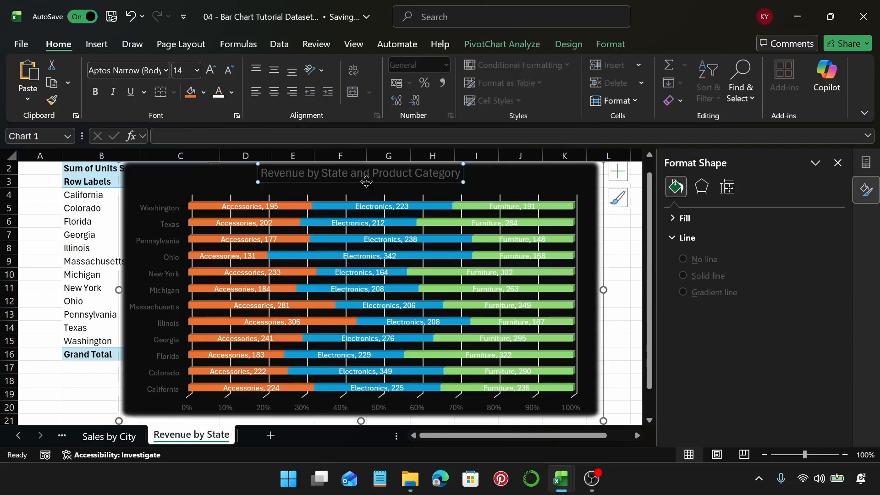
{"action": "left_click", "coordinate": [232, 92]}
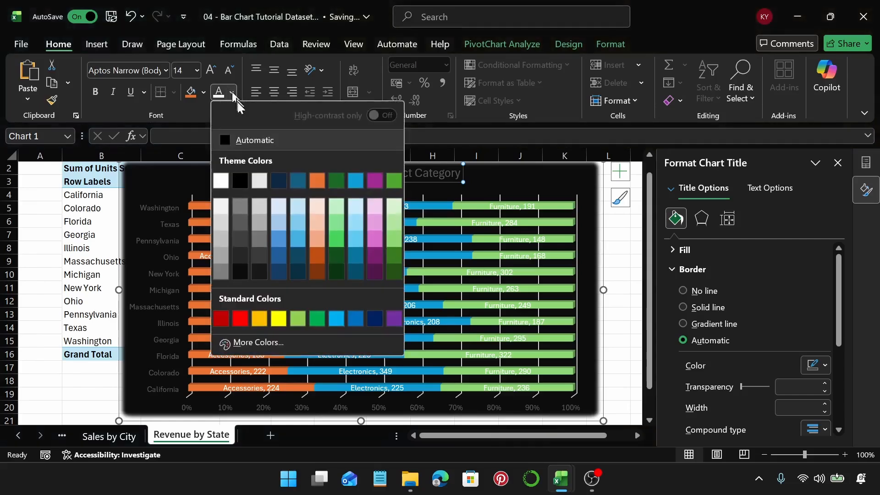
{"action": "left_click", "coordinate": [213, 166]}
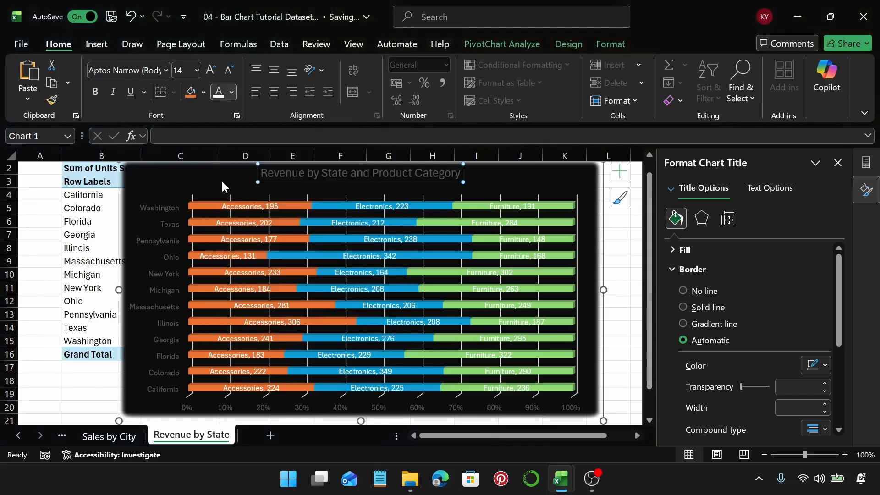
{"action": "left_click", "coordinate": [163, 251]}
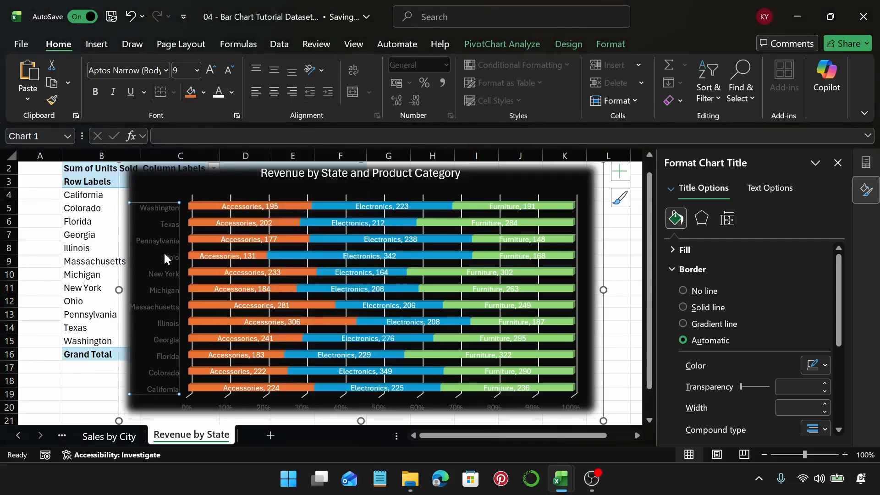
{"action": "left_click", "coordinate": [216, 98]}
{"action": "left_click", "coordinate": [190, 408]}
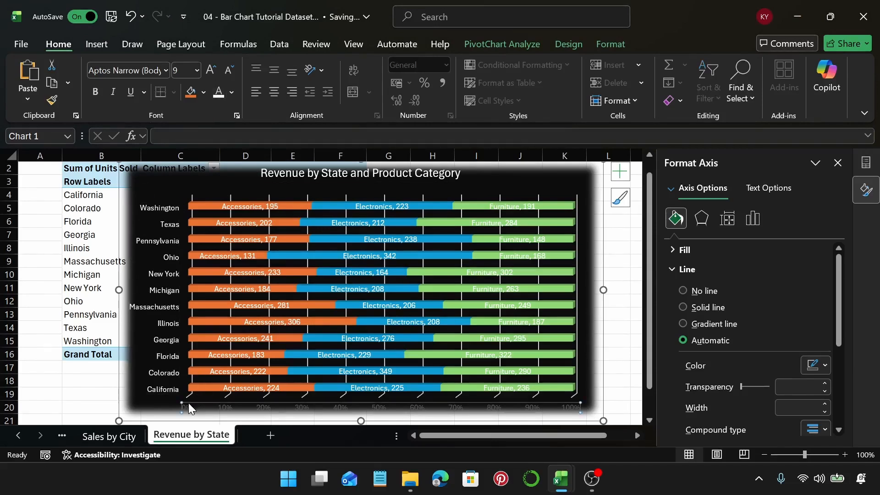
{"action": "left_click", "coordinate": [219, 97]}
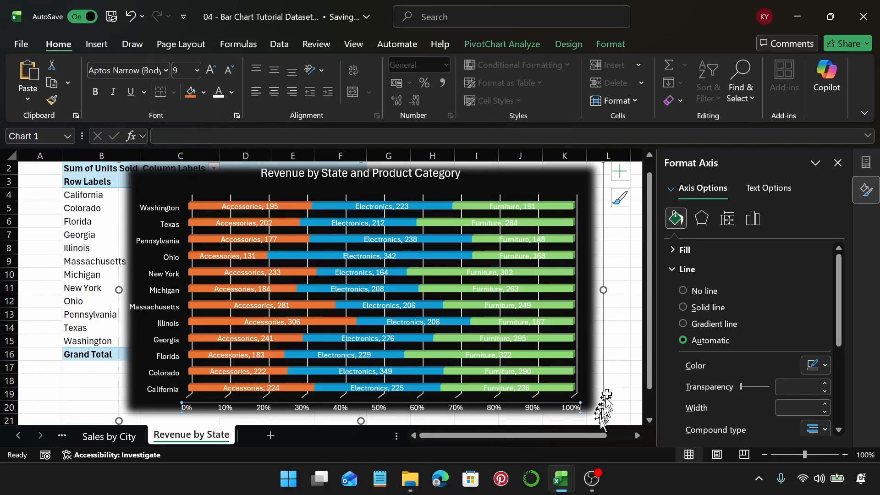
{"action": "left_click", "coordinate": [623, 381]}
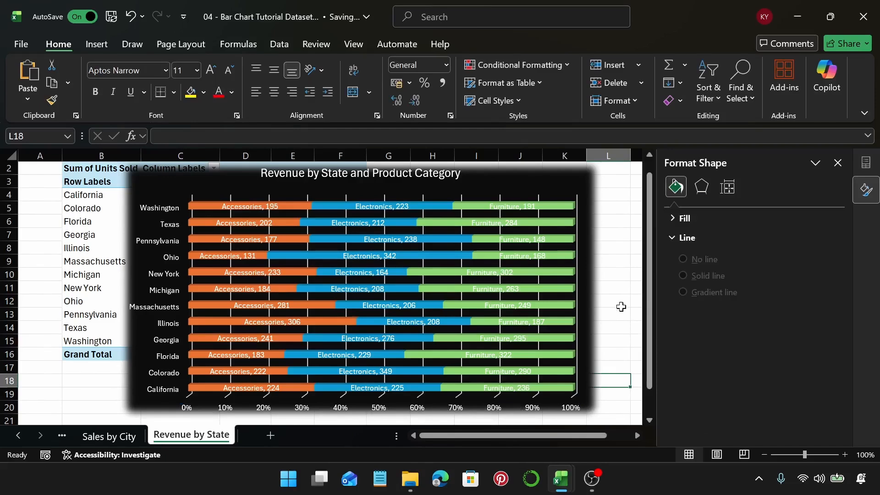
Step: Try the 5 pt soft edges preset on the chart area, and settle on the 2.5 pt preset
{"action": "left_click", "coordinate": [594, 192]}
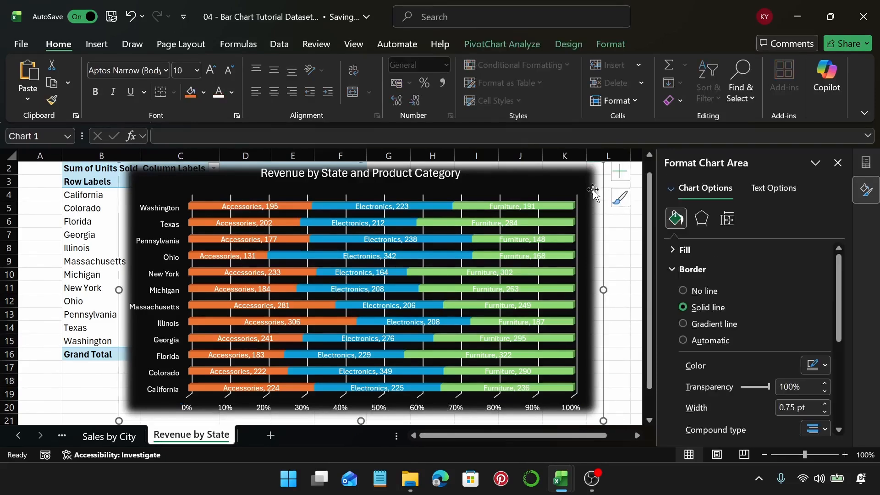
{"action": "left_click", "coordinate": [702, 218]}
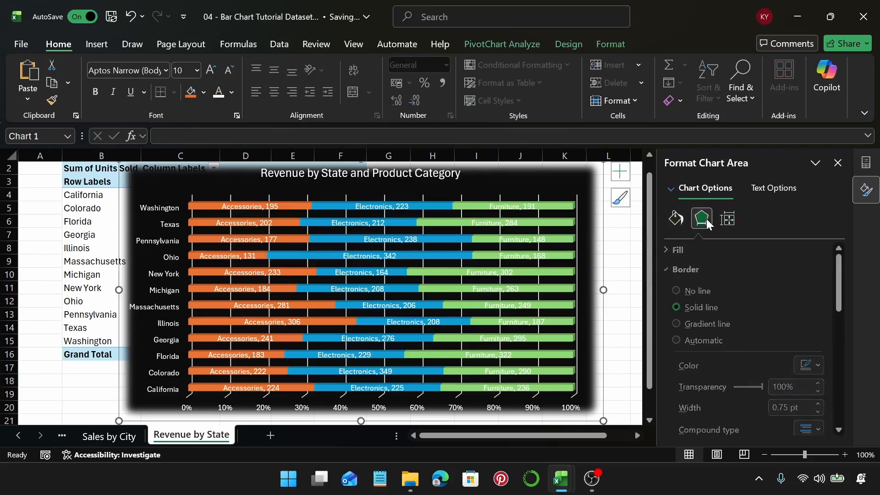
{"action": "left_click", "coordinate": [810, 271]}
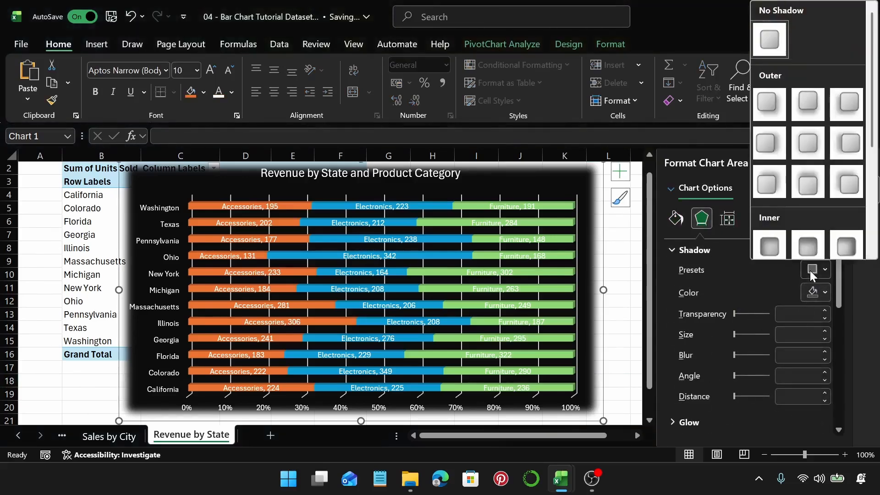
{"action": "left_click", "coordinate": [811, 271]}
{"action": "left_click", "coordinate": [708, 250]}
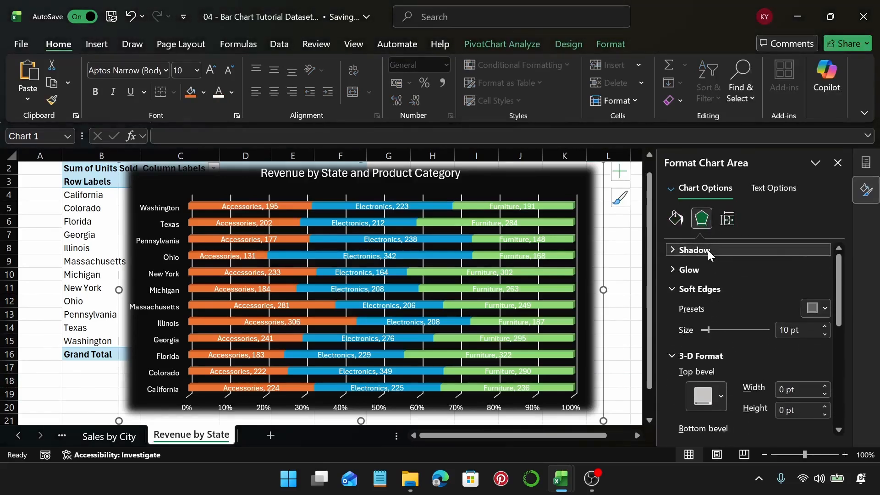
{"action": "left_click", "coordinate": [819, 308]}
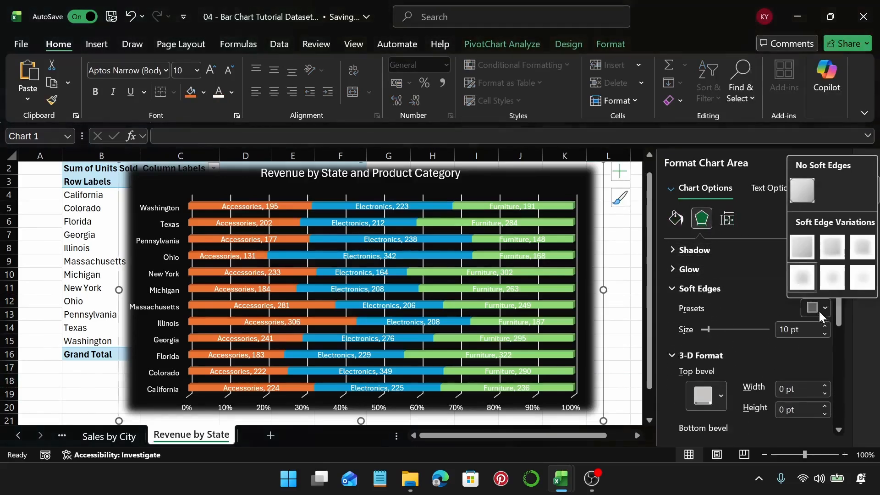
{"action": "left_click", "coordinate": [863, 248]}
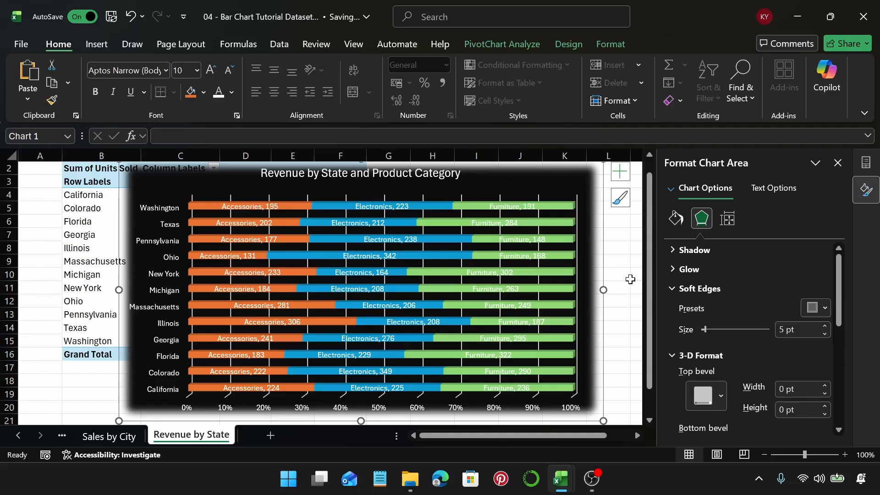
{"action": "left_click", "coordinate": [820, 308]}
{"action": "left_click", "coordinate": [831, 248]}
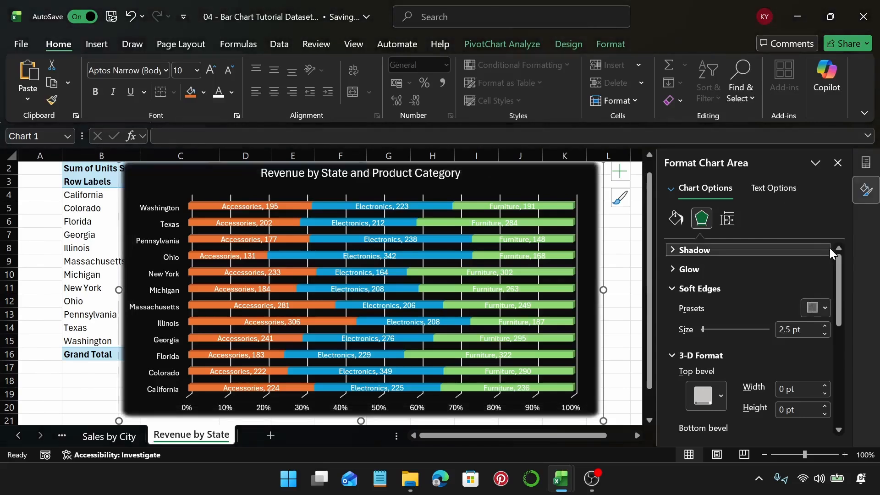
{"action": "left_click", "coordinate": [634, 287]}
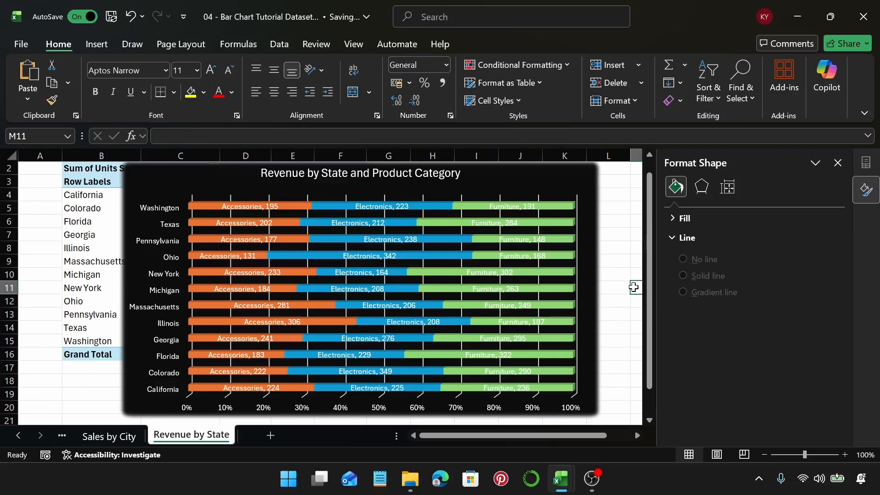
{"action": "left_click", "coordinate": [565, 208]}
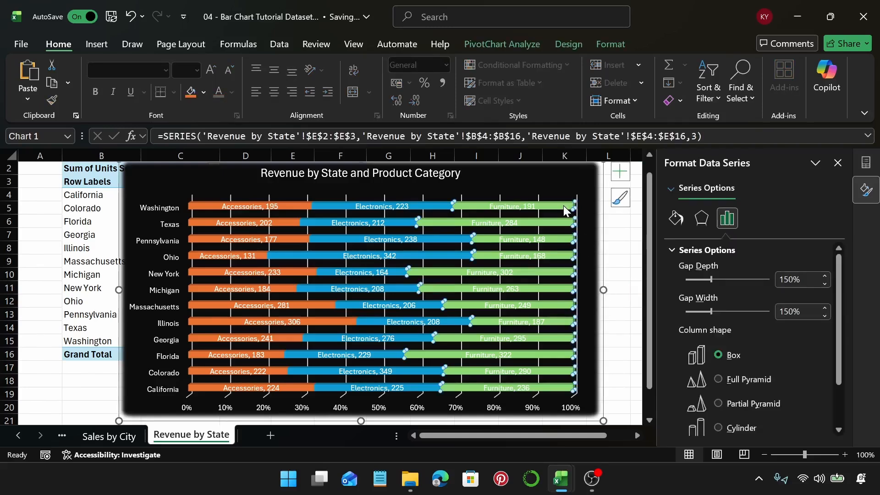
{"action": "left_click", "coordinate": [623, 243]}
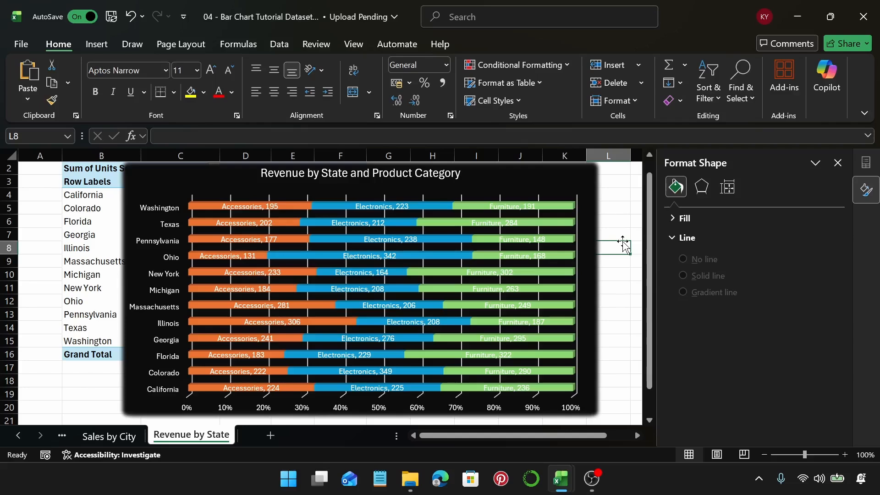
Step: Add a new worksheet and insert a PivotTable based on the sales data table at cell B2
{"action": "left_click", "coordinate": [271, 435]}
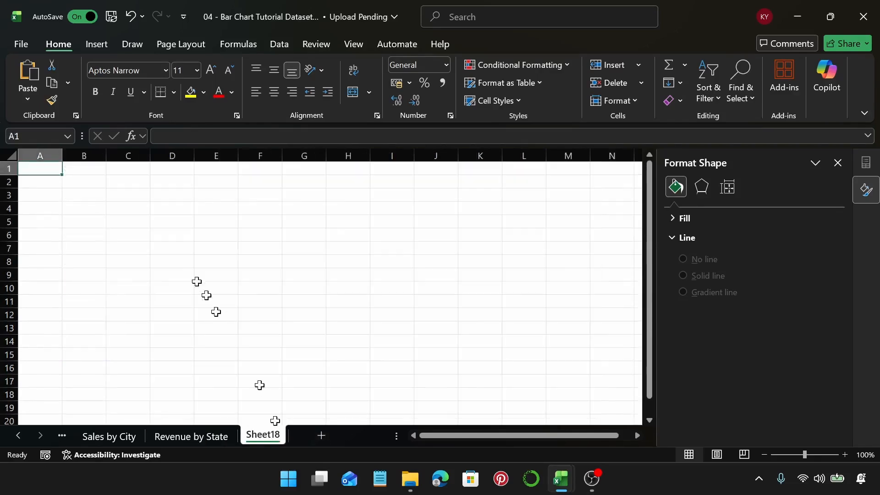
{"action": "left_click", "coordinate": [71, 182]}
{"action": "left_click", "coordinate": [97, 41]}
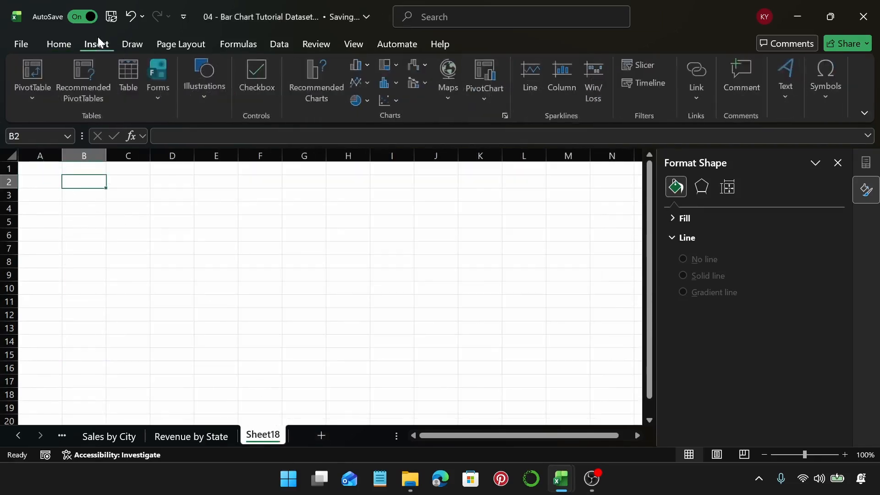
{"action": "left_click", "coordinate": [45, 70]}
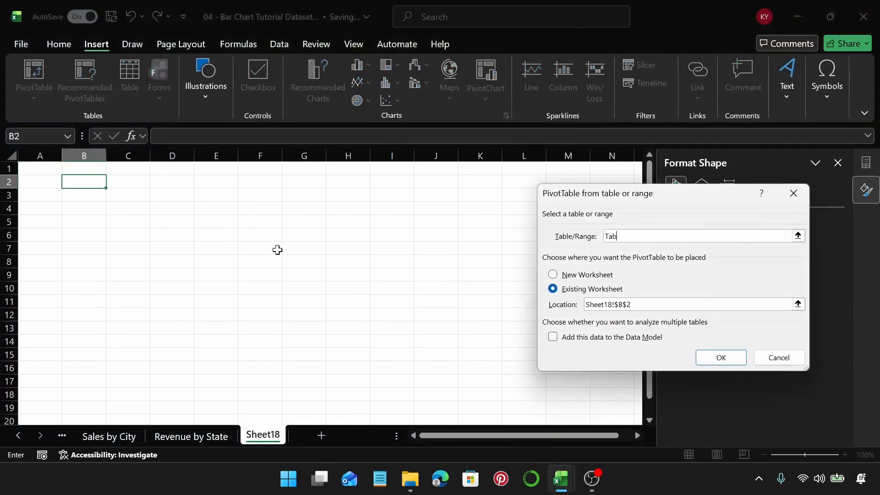
{"action": "key", "text": "Return"}
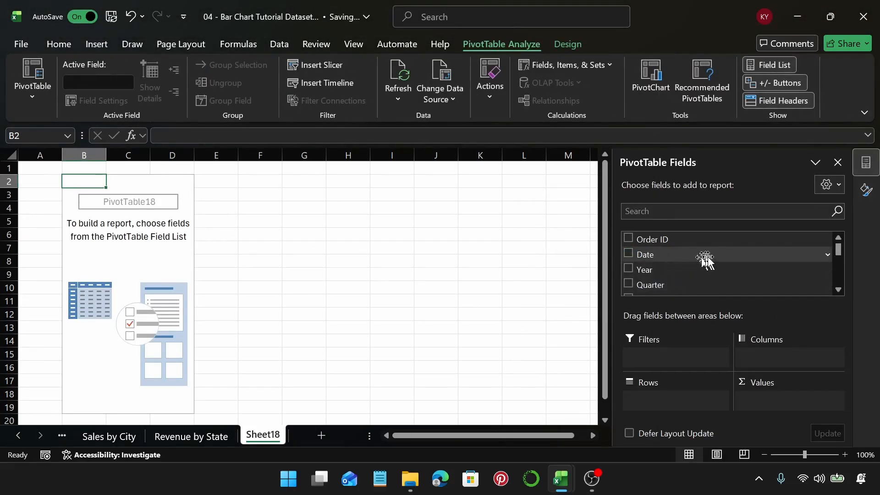
Step: Add Product Subcategory to the PivotTable's rows and Profit to its values
{"action": "scroll", "coordinate": [709, 262], "scroll_direction": "down", "scroll_amount": 3}
{"action": "left_click_drag", "start_coordinate": [711, 277], "coordinate": [664, 399]}
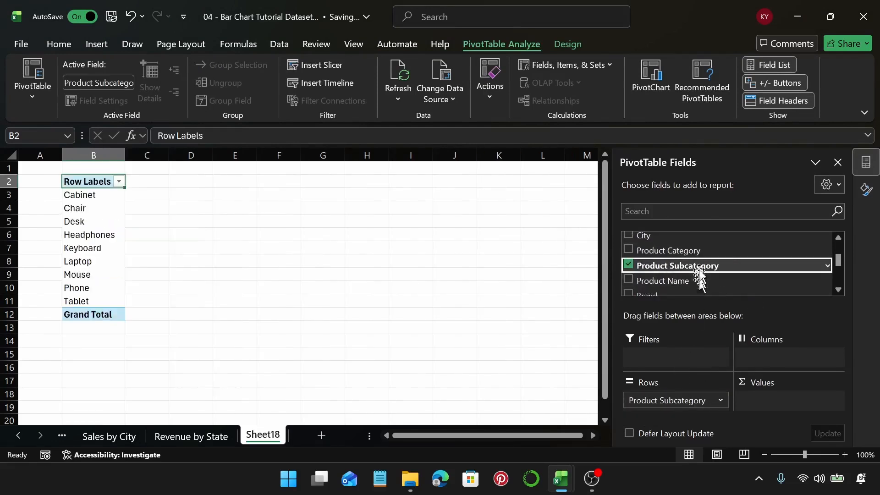
{"action": "scroll", "coordinate": [714, 261], "scroll_direction": "down", "scroll_amount": 2}
{"action": "scroll", "coordinate": [714, 262], "scroll_direction": "down", "scroll_amount": 1}
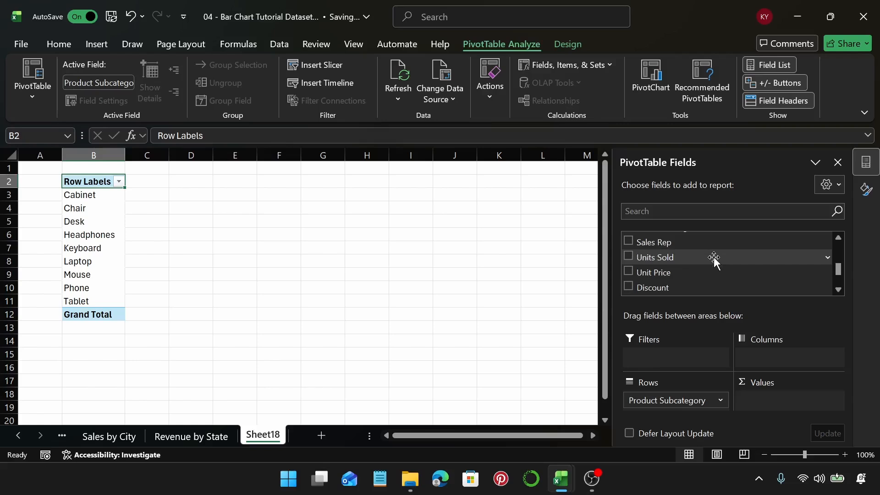
{"action": "scroll", "coordinate": [714, 259], "scroll_direction": "down", "scroll_amount": 2}
{"action": "left_click_drag", "start_coordinate": [702, 269], "coordinate": [789, 400]}
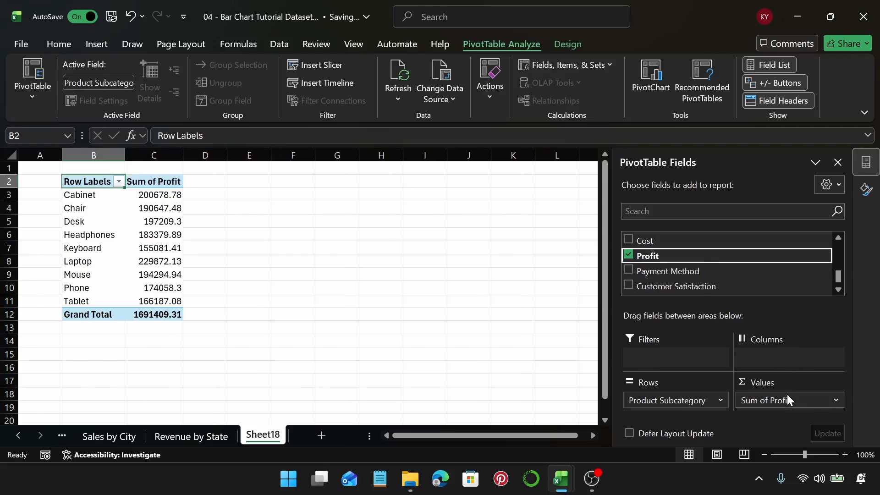
Step: Apply the dollar Accounting number format to the Sum of Profit values, including the grand total
{"action": "left_click", "coordinate": [164, 201]}
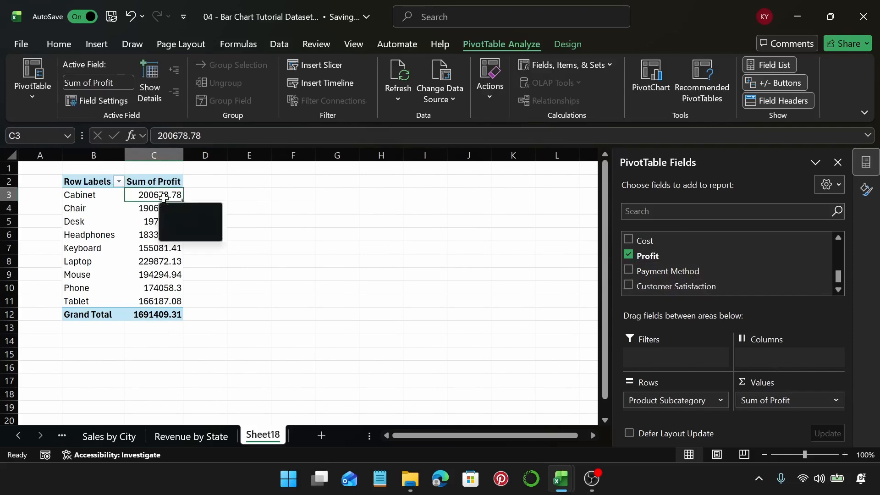
{"action": "key", "text": "ctrl+shift+Down"}
{"action": "left_click", "coordinate": [59, 44]}
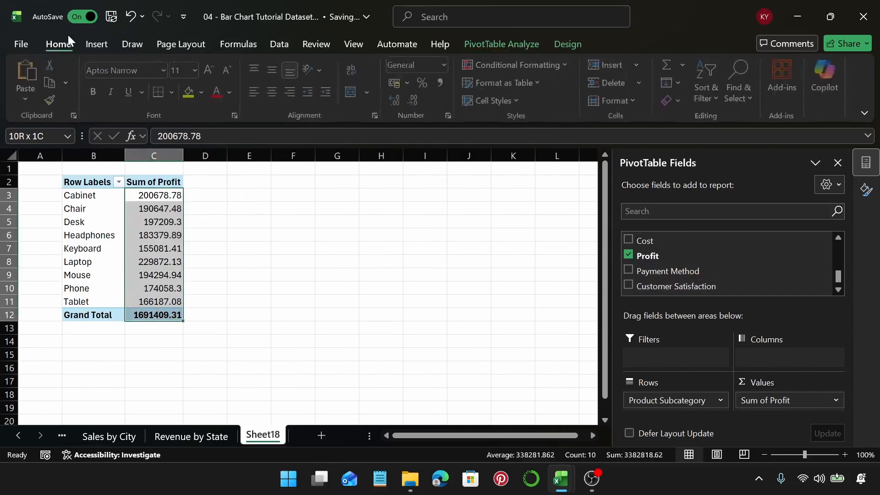
{"action": "left_click", "coordinate": [407, 83]}
{"action": "left_click", "coordinate": [459, 96]}
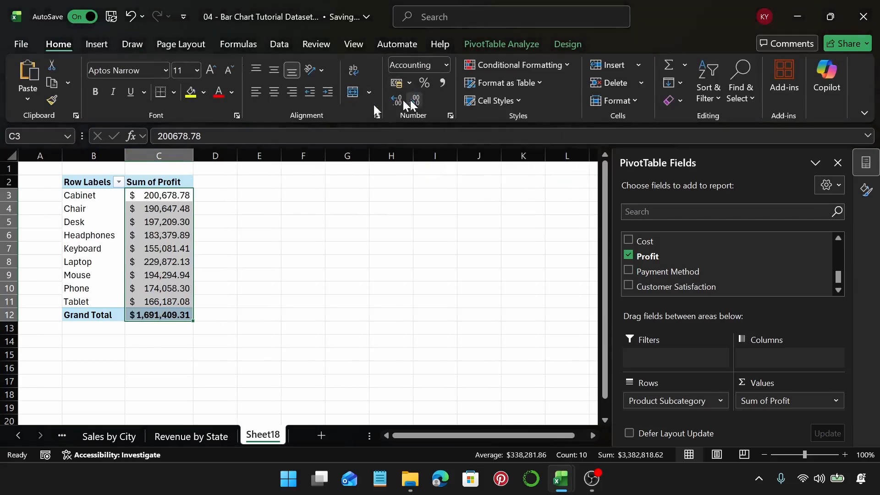
Step: Insert a 3-D Clustered Bar chart from the profit PivotTable and hide all field buttons on it
{"action": "left_click", "coordinate": [137, 247]}
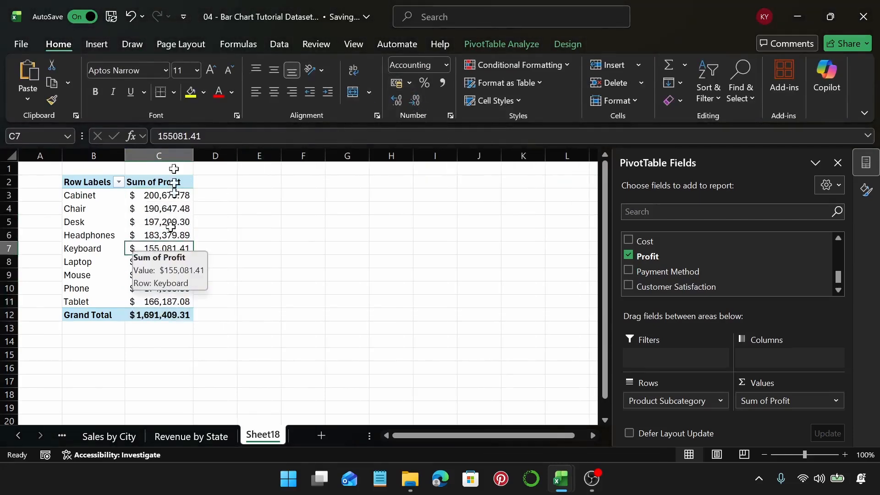
{"action": "left_click", "coordinate": [93, 45]}
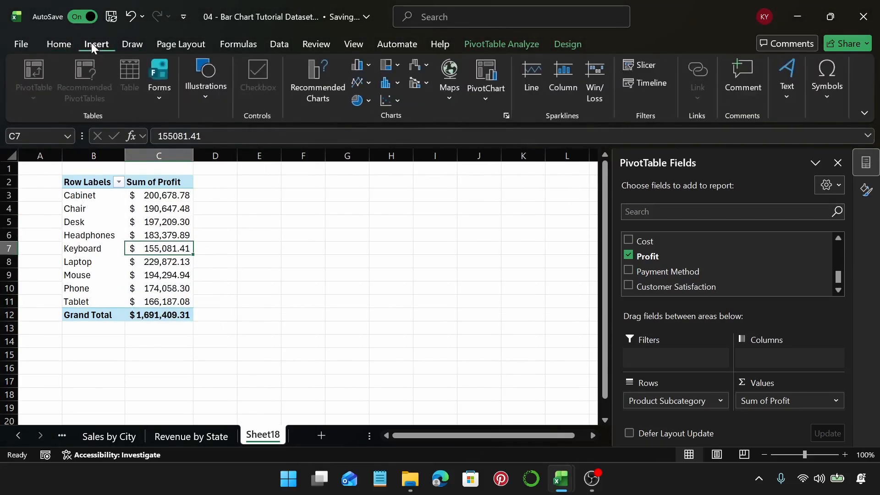
{"action": "left_click", "coordinate": [306, 90]}
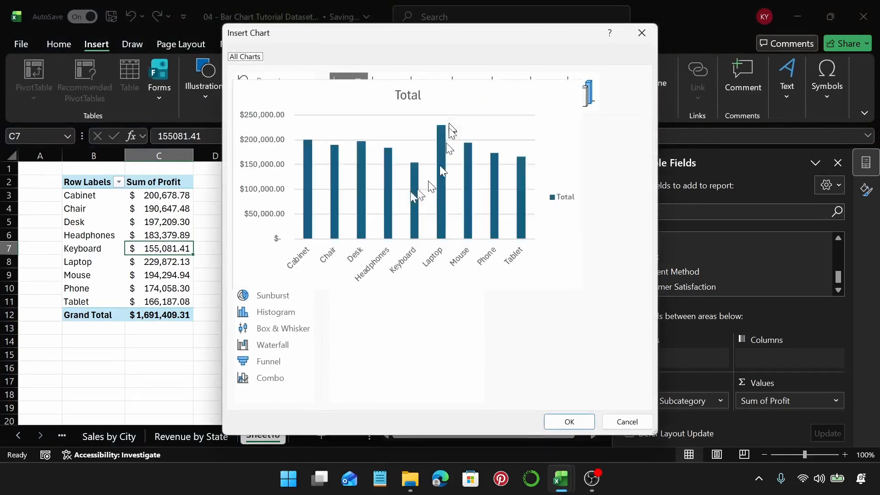
{"action": "left_click", "coordinate": [284, 166]}
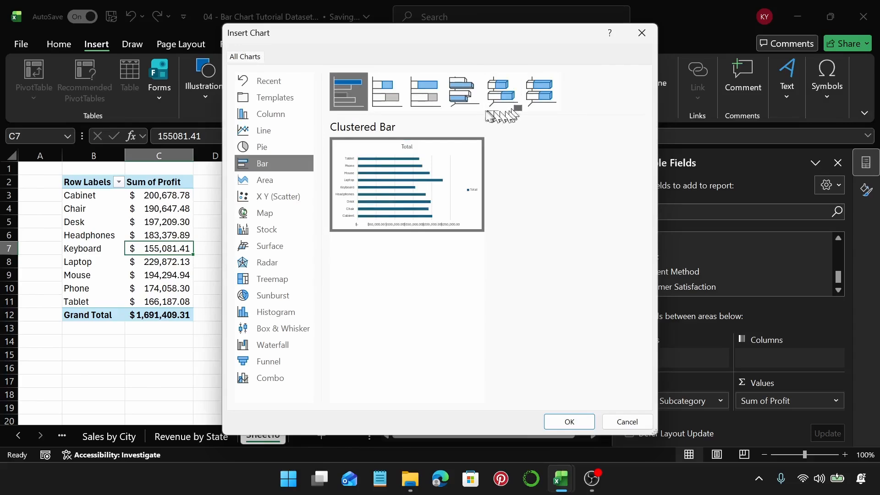
{"action": "left_click", "coordinate": [463, 104]}
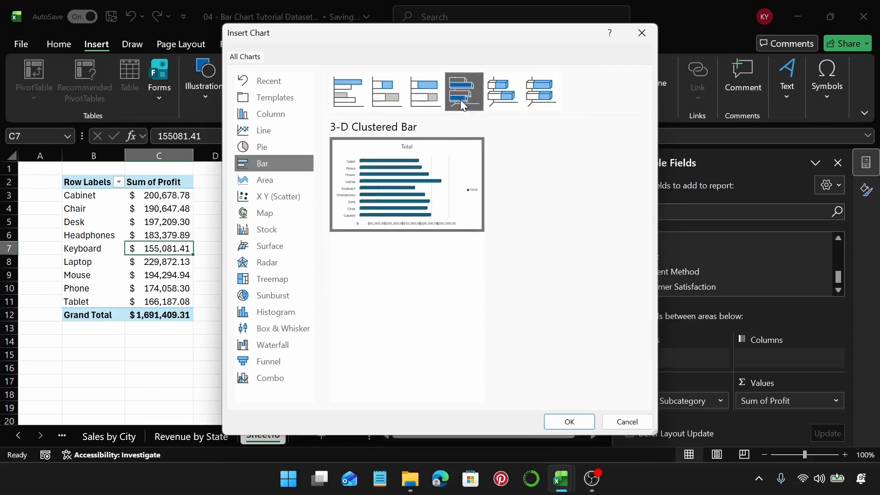
{"action": "left_click", "coordinate": [567, 421]}
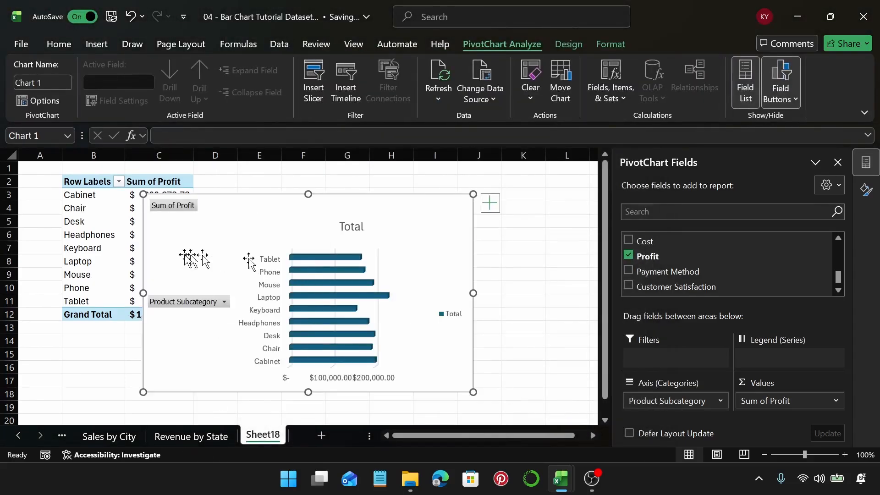
{"action": "right_click", "coordinate": [158, 209]}
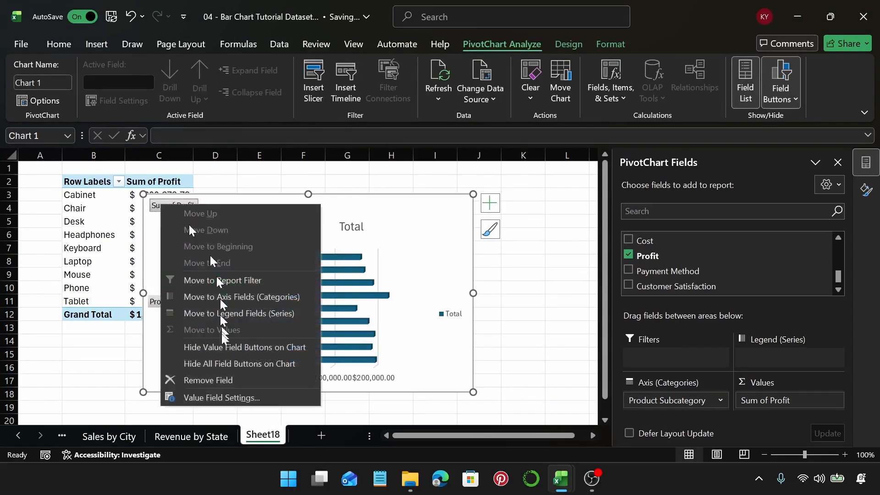
{"action": "left_click", "coordinate": [226, 365]}
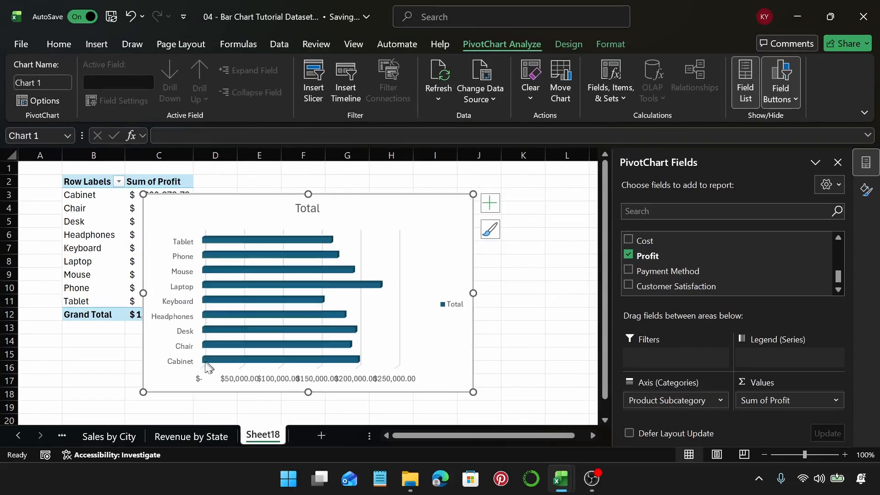
Step: Sort the PivotTable's Sum of Profit values from smallest to largest
{"action": "left_click", "coordinate": [126, 211]}
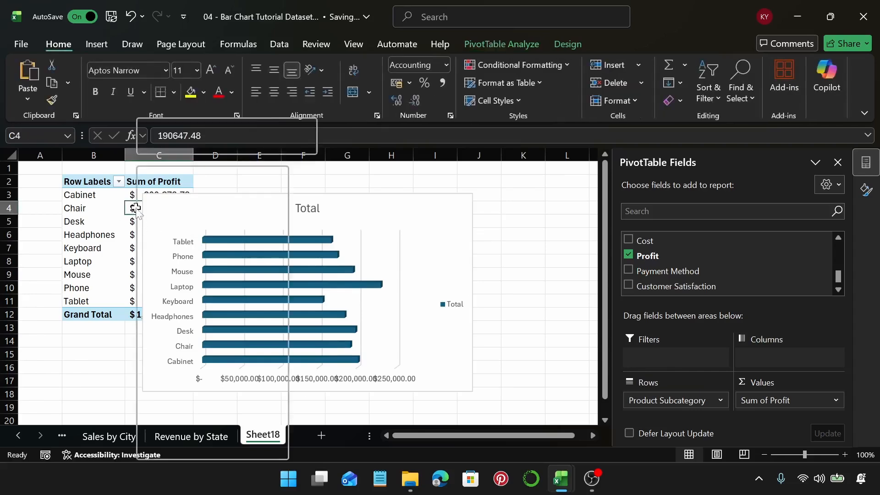
{"action": "right_click", "coordinate": [136, 208]}
{"action": "mouse_move", "coordinate": [216, 303]}
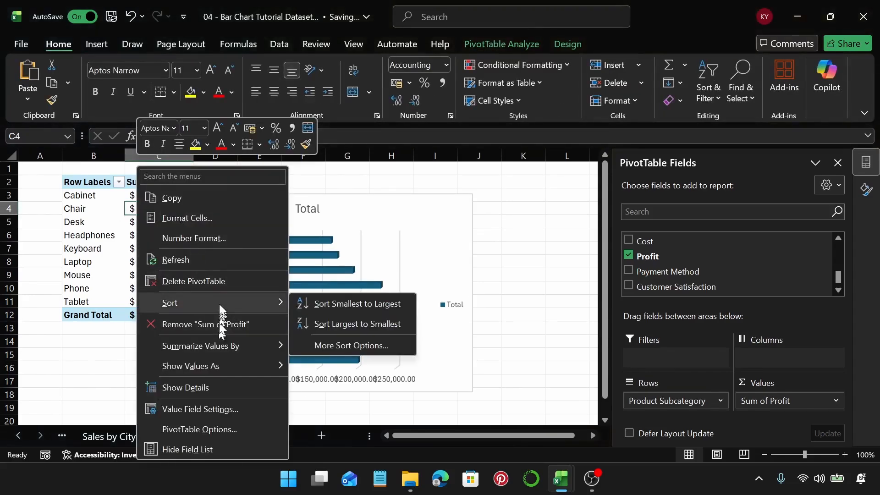
{"action": "left_click", "coordinate": [323, 307]}
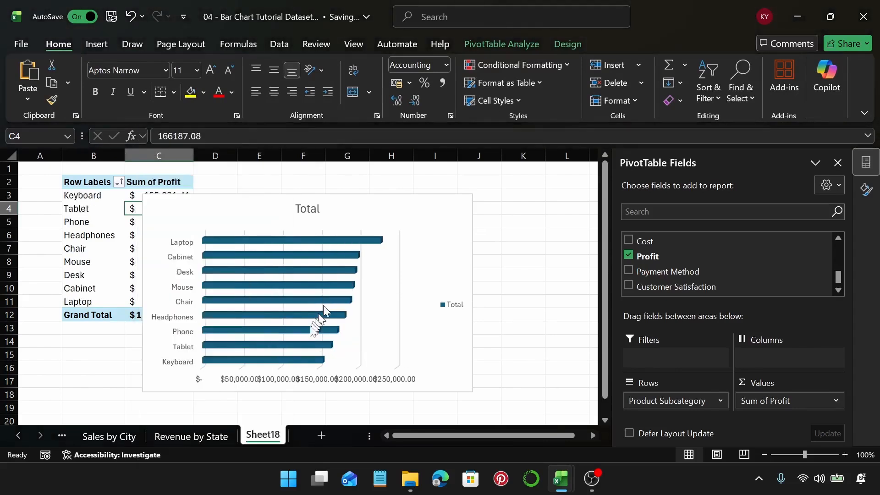
Step: Delete the chart's legend and move the chart beside the PivotTable so it no longer covers the profit values
{"action": "left_click", "coordinate": [454, 308]}
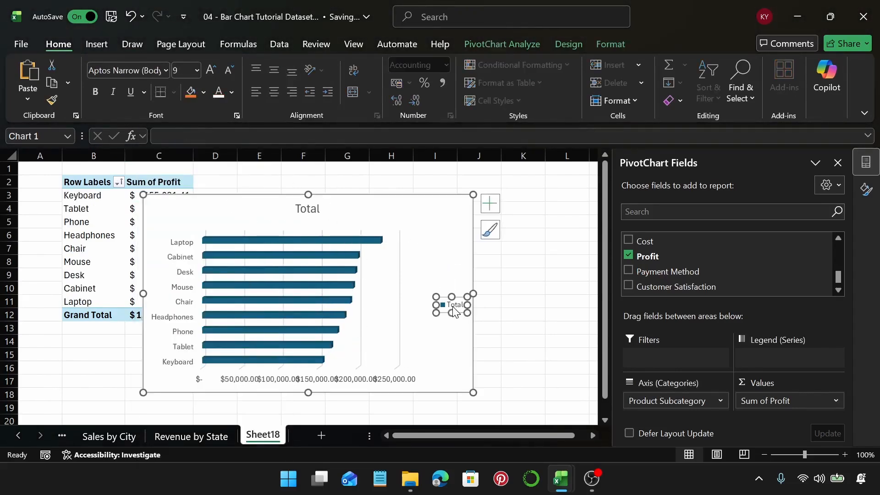
{"action": "key", "text": "Delete"}
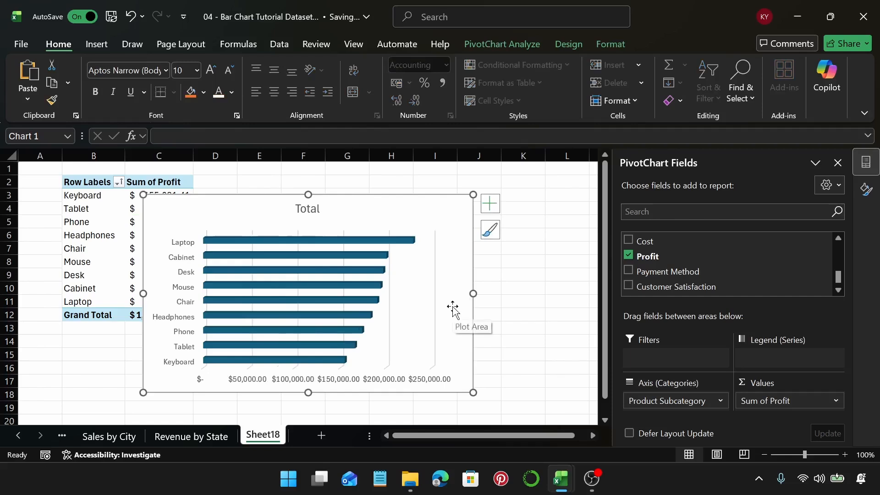
{"action": "left_click_drag", "start_coordinate": [403, 215], "coordinate": [473, 201]}
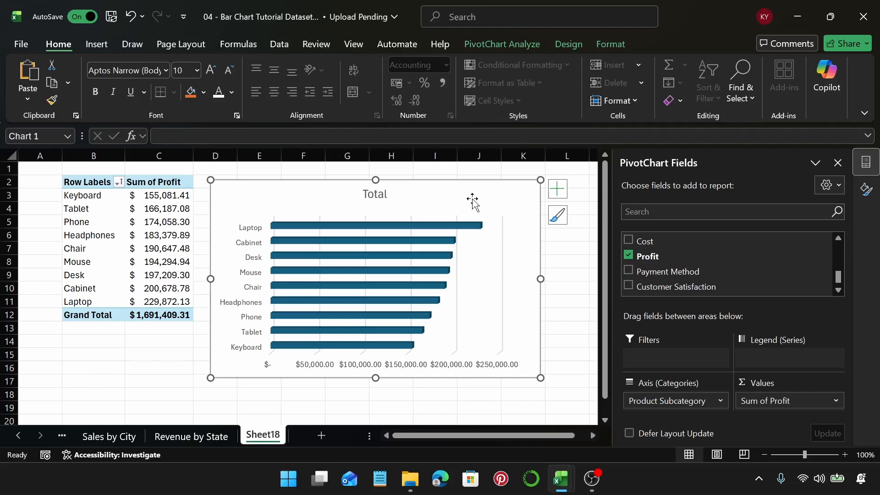
Step: Change the chart title to "Profit by Product Subcatgory"
{"action": "left_click", "coordinate": [371, 196]}
{"action": "double_click", "coordinate": [370, 197]}
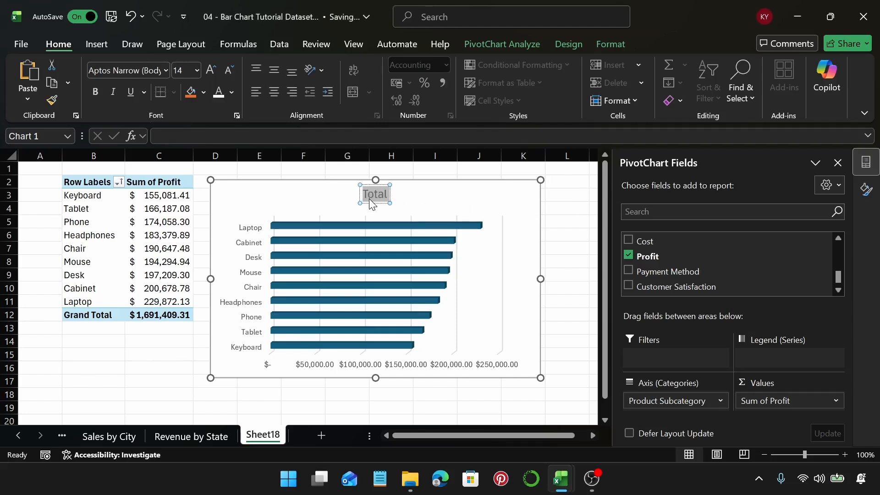
{"action": "type", "text": "Pro"}
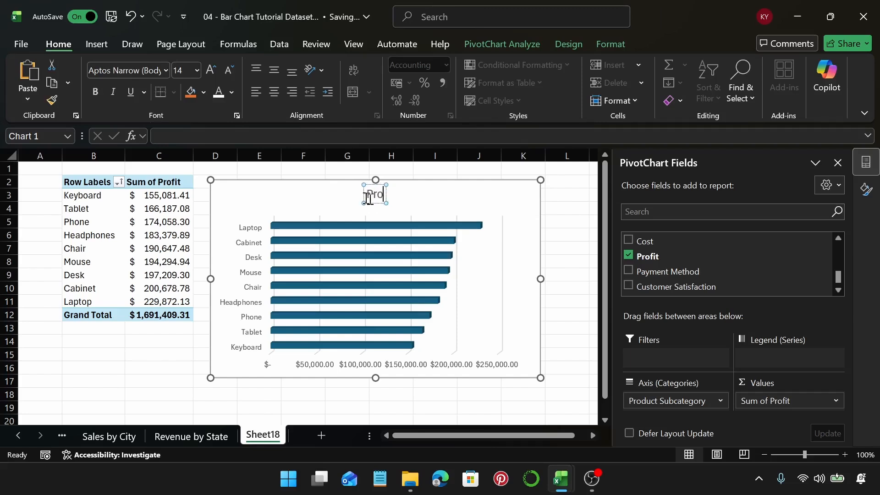
{"action": "type", "text": "fit by"}
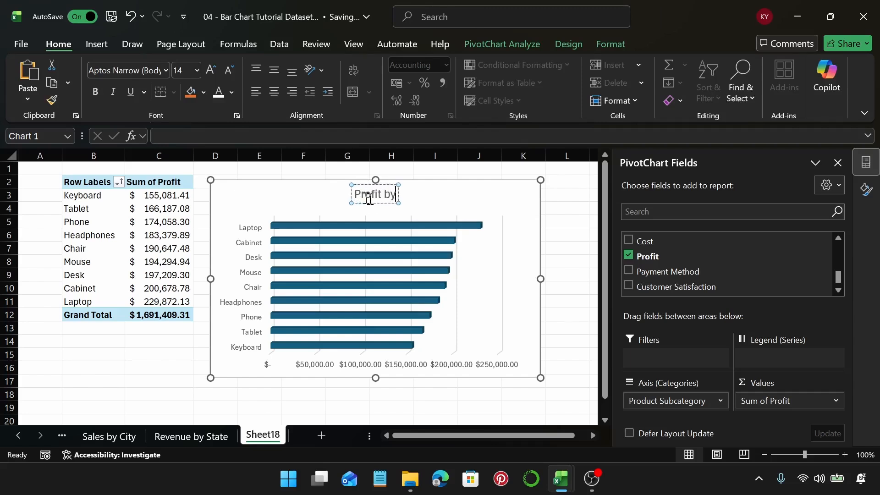
{"action": "type", "text": " Pro"}
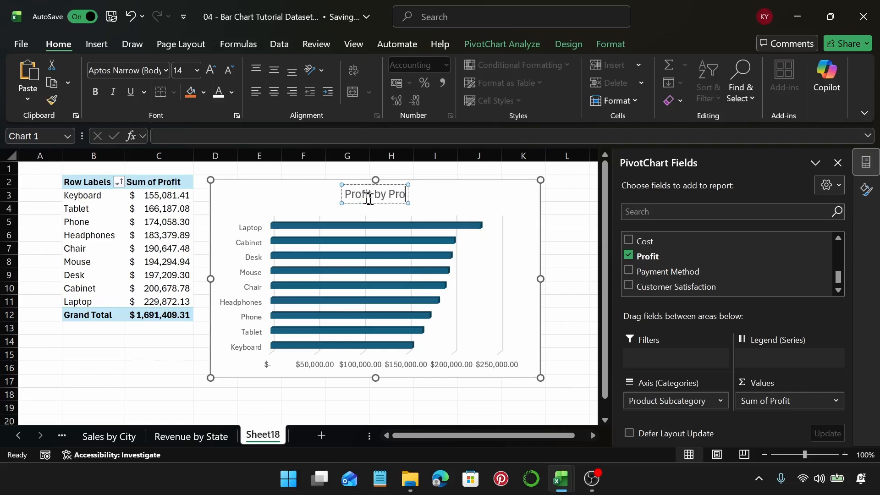
{"action": "type", "text": "duct"}
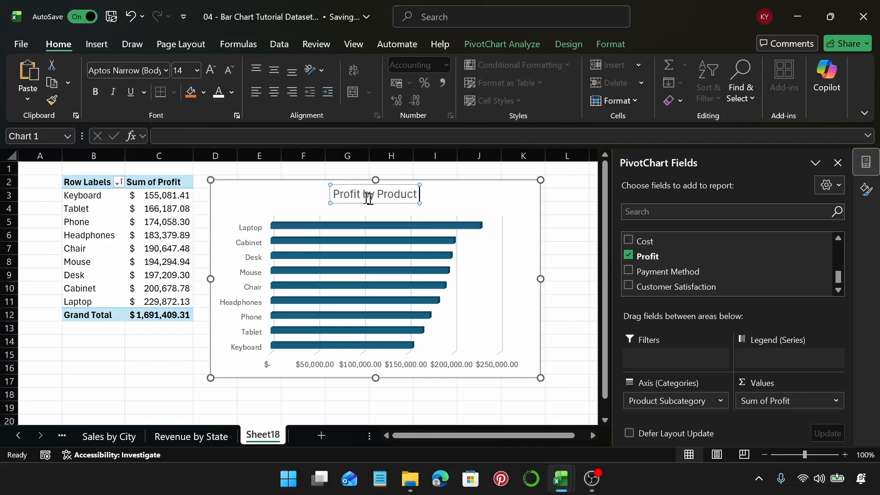
{"action": "type", "text": " Sub"}
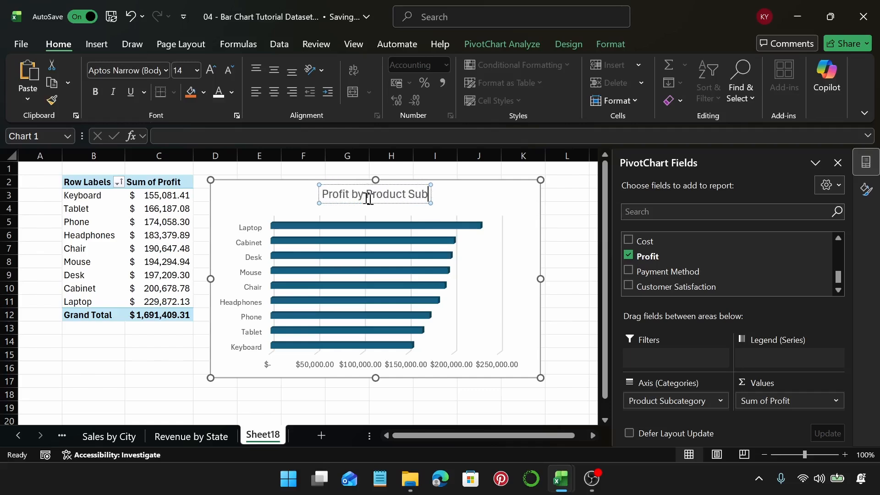
{"action": "type", "text": "cat"}
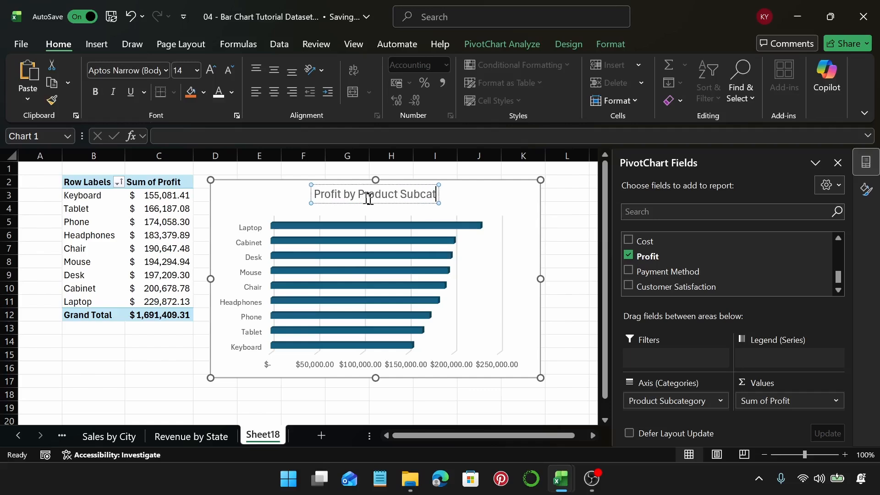
{"action": "type", "text": "gory"}
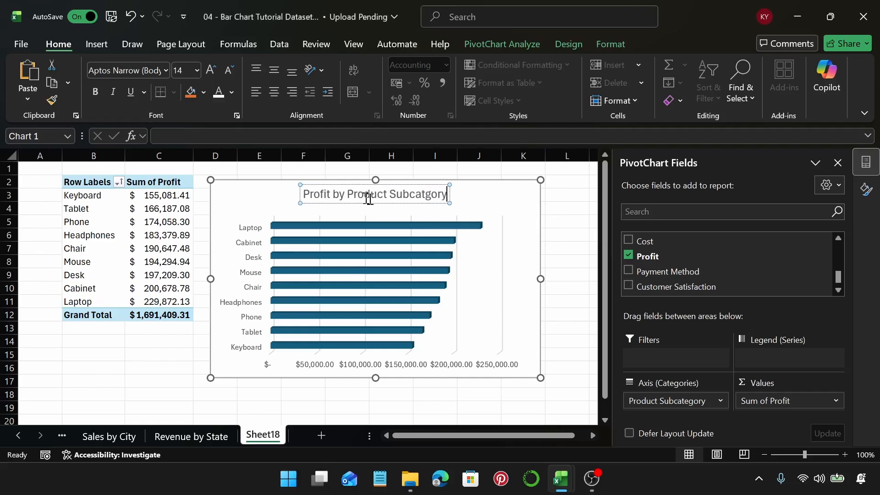
Step: Copy the chart title text and use it to rename the Sheet18 worksheet as "Profit by Product Subcatgory"
{"action": "triple_click", "coordinate": [390, 200]}
{"action": "key", "text": "ctrl+c"}
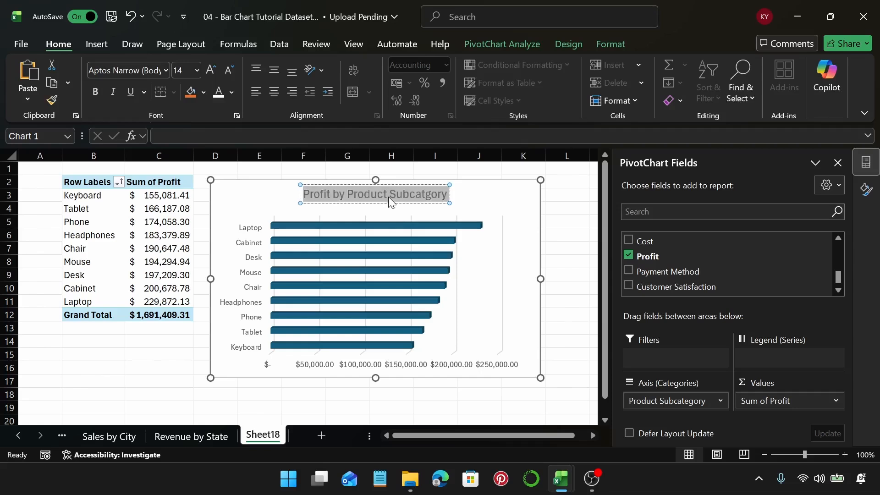
{"action": "double_click", "coordinate": [267, 435]}
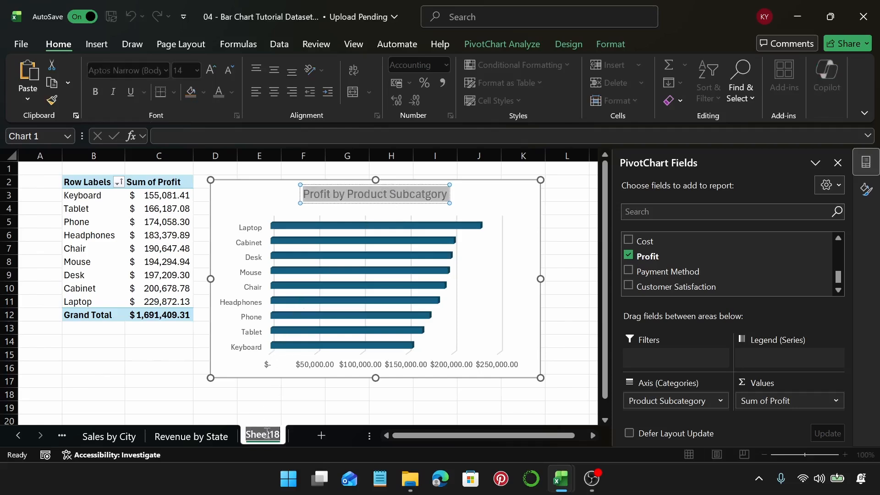
{"action": "key", "text": "ctrl+v"}
{"action": "key", "text": "Return"}
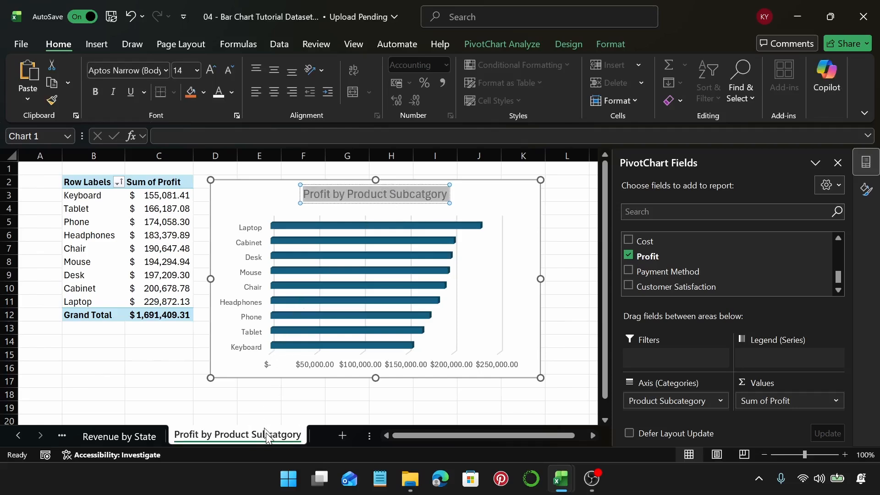
Step: Set the font color of all the chart's text to black
{"action": "left_click", "coordinate": [244, 209]}
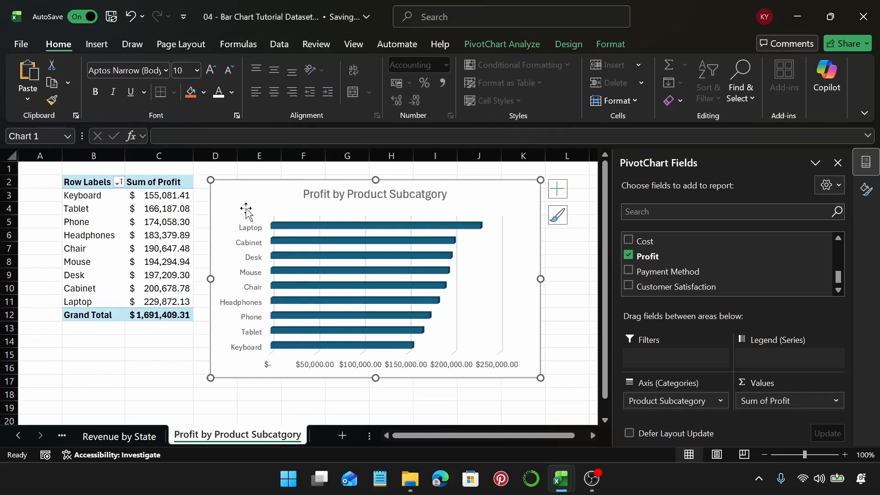
{"action": "left_click", "coordinate": [232, 92]}
{"action": "left_click", "coordinate": [240, 180]}
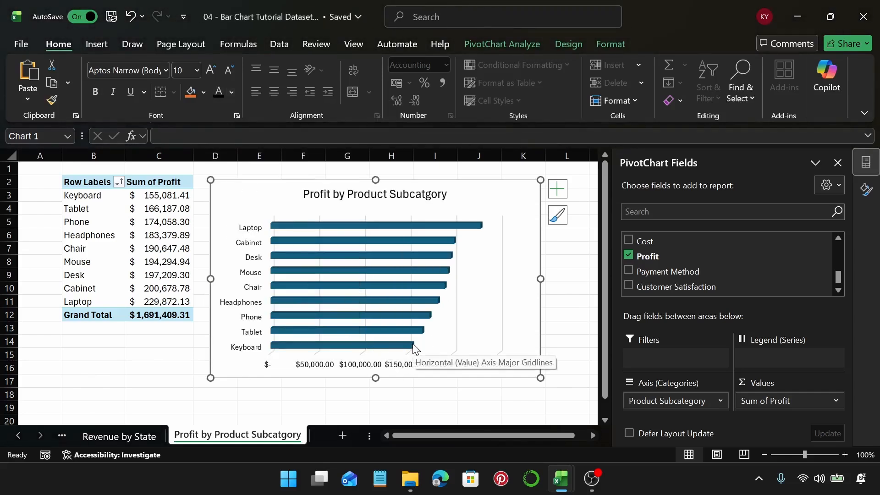
Step: Remove both decimal places from the Sum of Profit values, including the grand total
{"action": "left_click", "coordinate": [162, 198]}
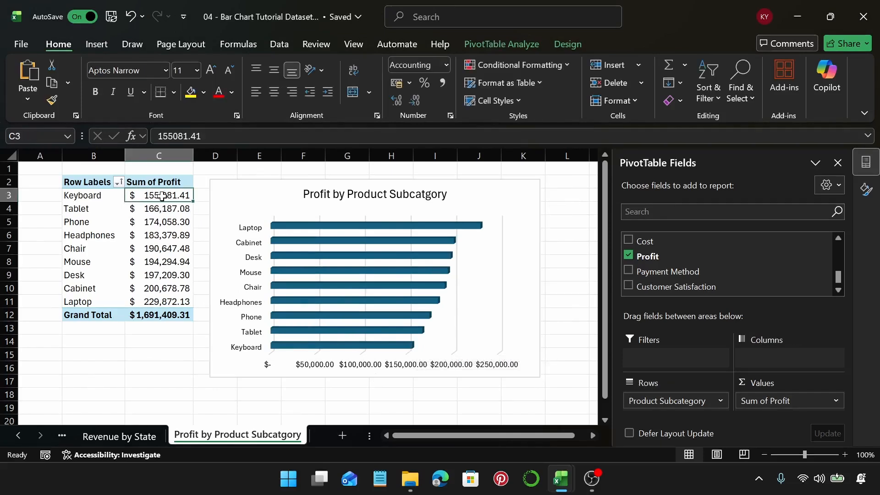
{"action": "key", "text": "ctrl+shift+Down"}
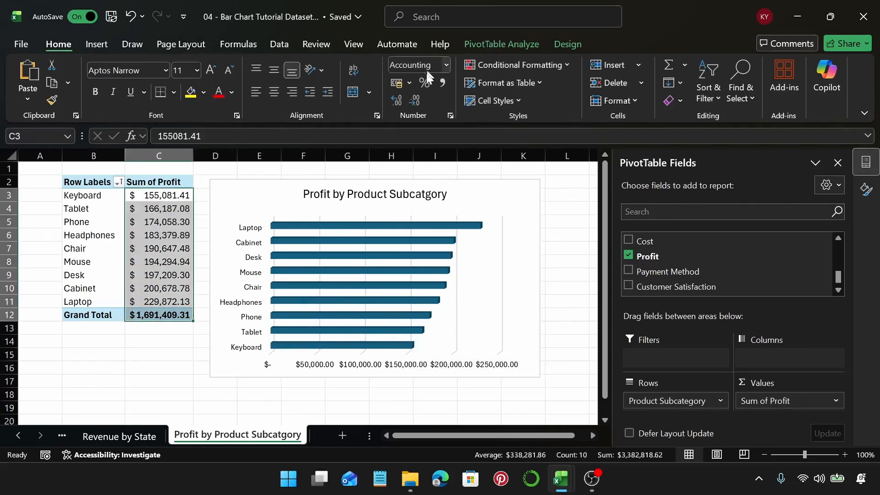
{"action": "left_click", "coordinate": [415, 101]}
{"action": "left_click", "coordinate": [415, 101]}
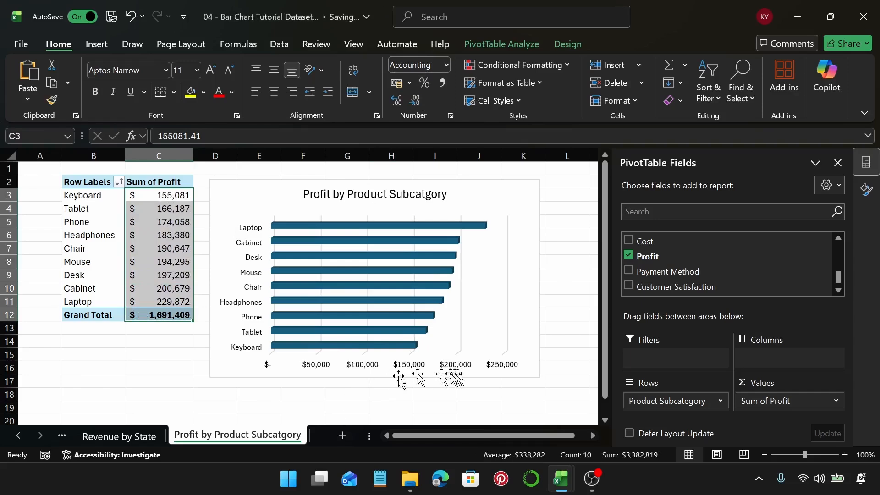
Step: Enlarge the chart by extending its left edge over column C and its lower edge down to about row 18
{"action": "left_click", "coordinate": [228, 190]}
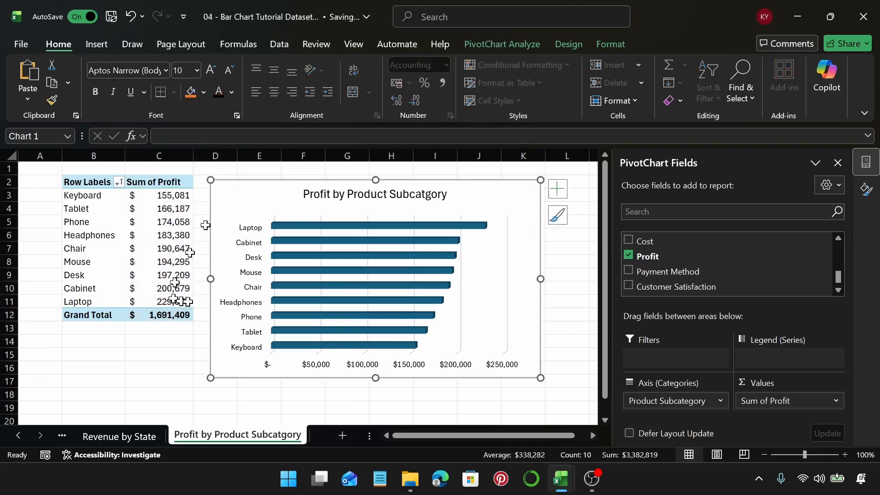
{"action": "left_click_drag", "start_coordinate": [210, 279], "coordinate": [164, 279]}
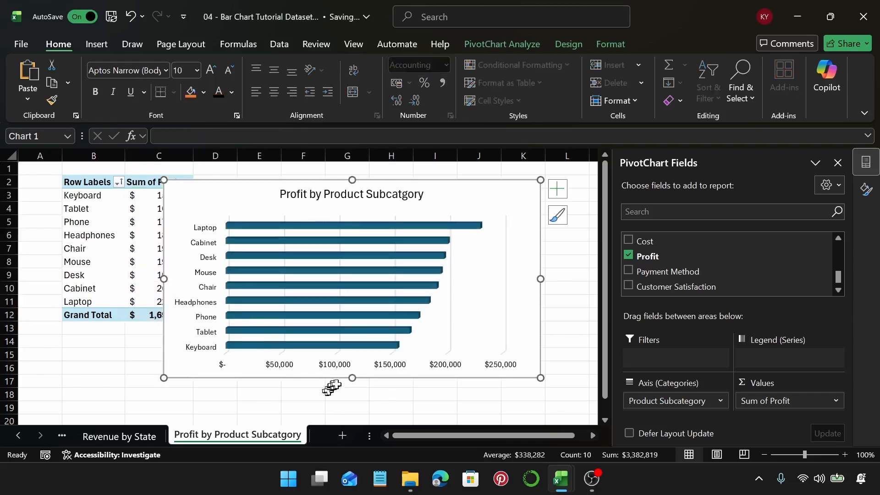
{"action": "left_click_drag", "start_coordinate": [352, 378], "coordinate": [352, 403]}
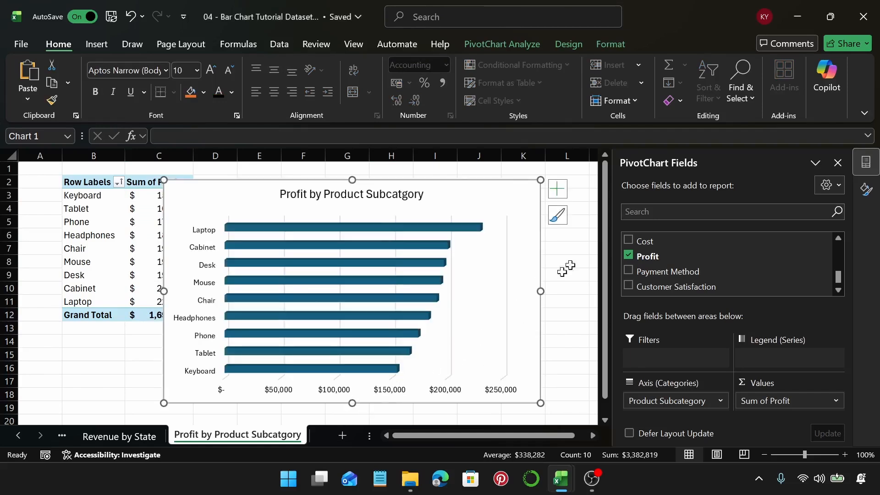
Step: Give the chart area a solid border line with rounded corners and choose the border color
{"action": "left_click", "coordinate": [867, 189]}
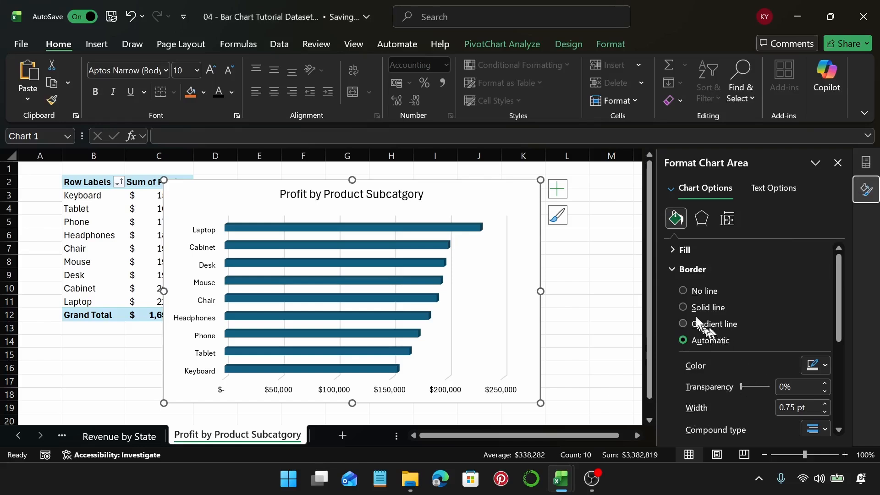
{"action": "left_click", "coordinate": [683, 307]}
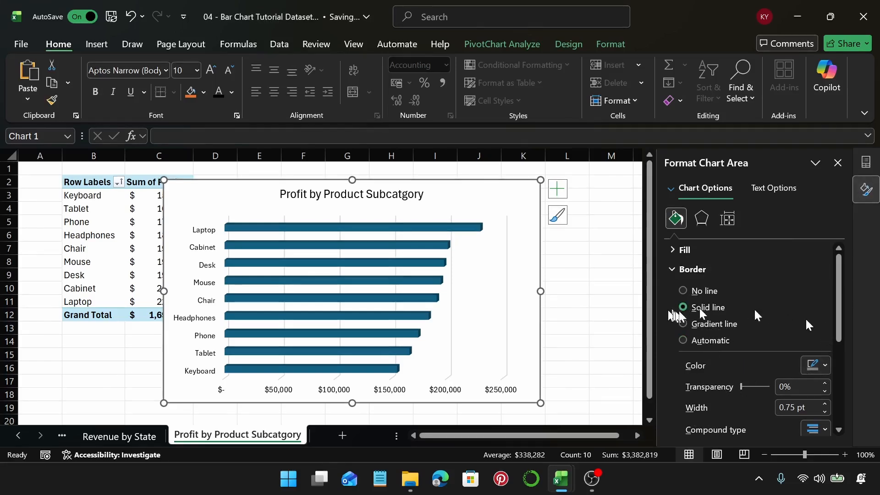
{"action": "left_click_drag", "start_coordinate": [837, 281], "coordinate": [840, 376]}
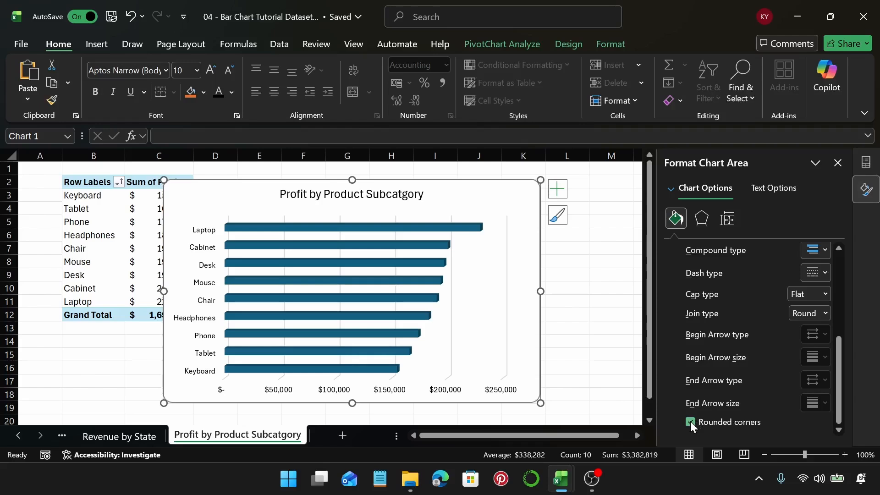
{"action": "scroll", "coordinate": [820, 294], "scroll_direction": "up", "scroll_amount": 3}
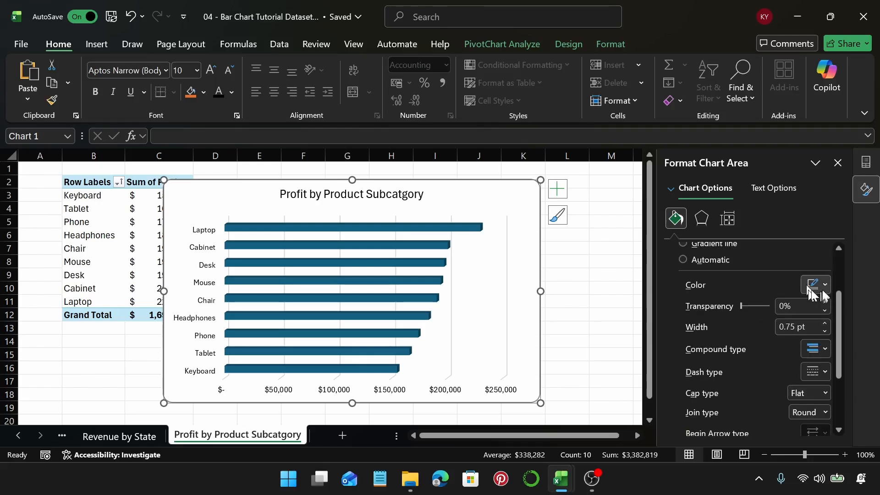
{"action": "left_click", "coordinate": [824, 286]}
{"action": "left_click", "coordinate": [695, 106]}
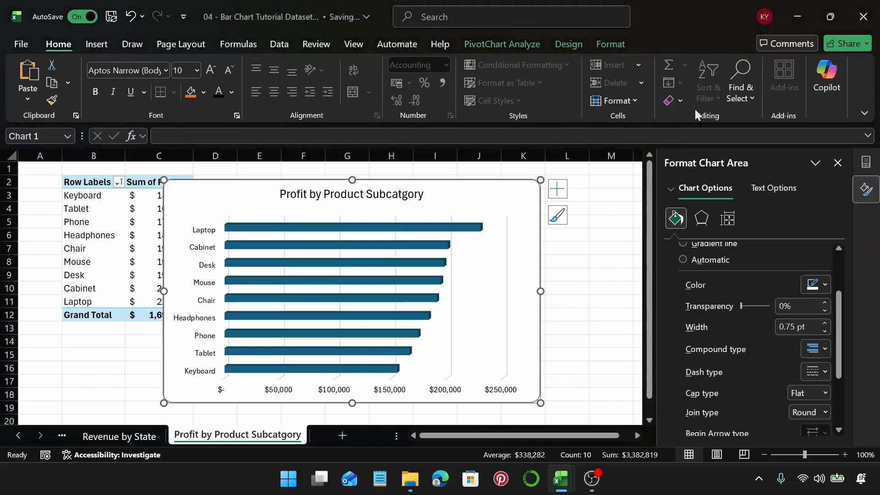
Step: Apply a top bevel 8 pt wide and 6 pt high to the chart area, and widen the chart to the right edge of column L
{"action": "left_click", "coordinate": [703, 221]}
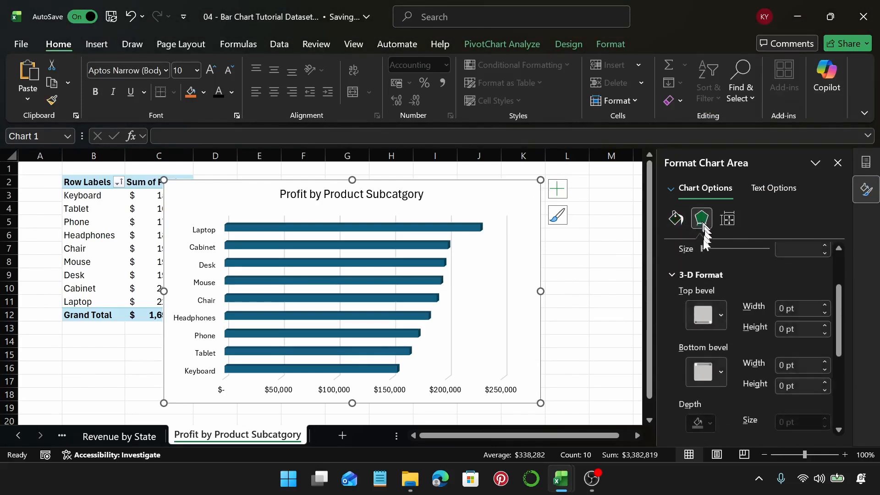
{"action": "left_click", "coordinate": [725, 324]}
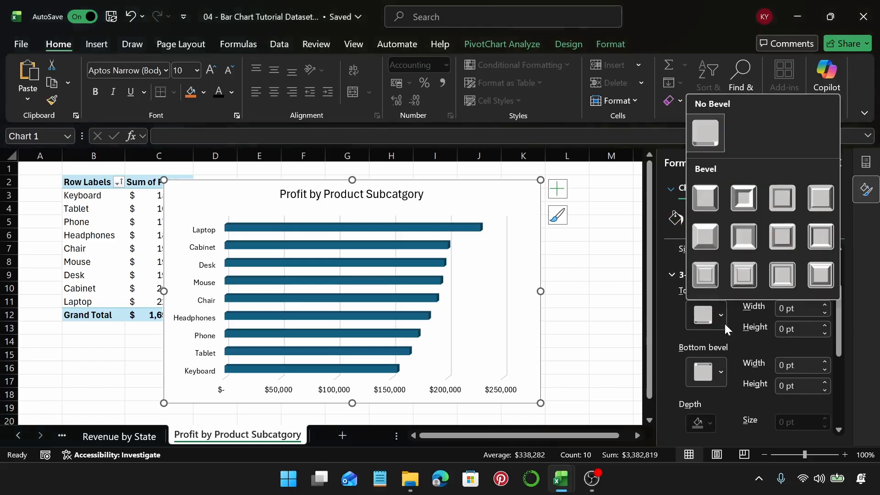
{"action": "left_click", "coordinate": [744, 275]}
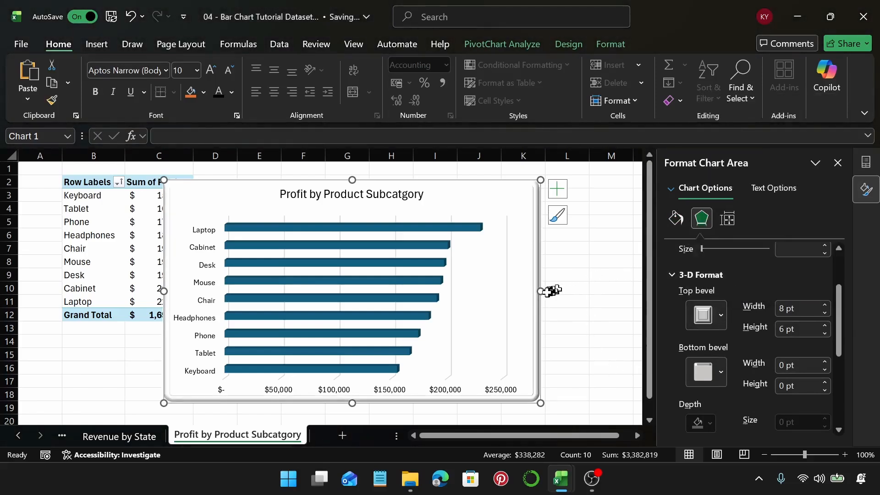
{"action": "left_click_drag", "start_coordinate": [541, 293], "coordinate": [581, 293]}
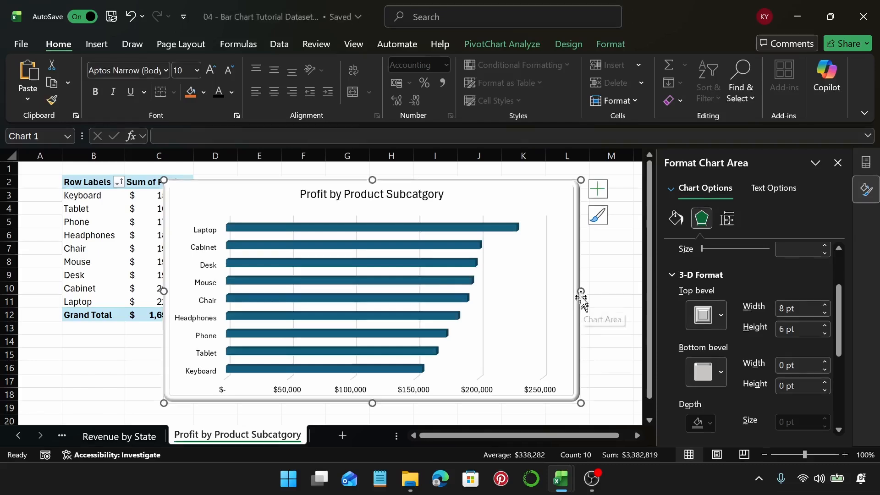
Step: Change the column shape of the profit bars to Cylinder
{"action": "left_click", "coordinate": [375, 218]}
{"action": "left_click", "coordinate": [369, 231]}
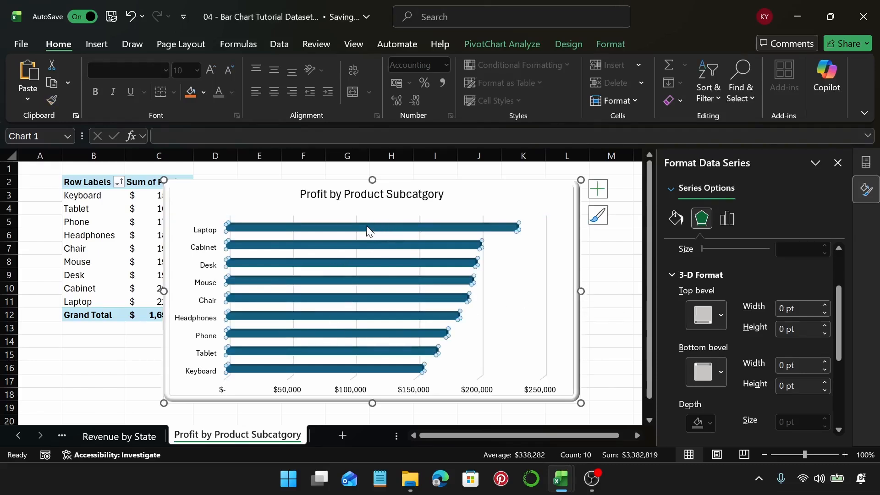
{"action": "left_click", "coordinate": [727, 219]}
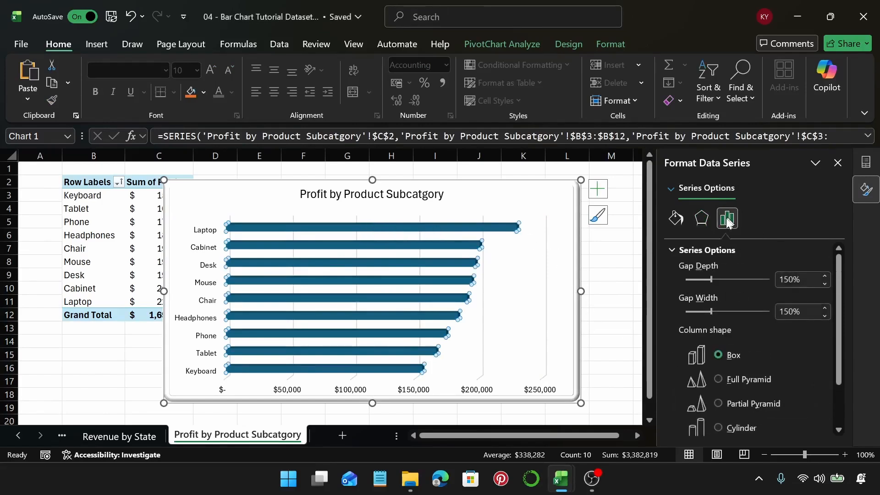
{"action": "scroll", "coordinate": [843, 353], "scroll_direction": "down", "scroll_amount": 2}
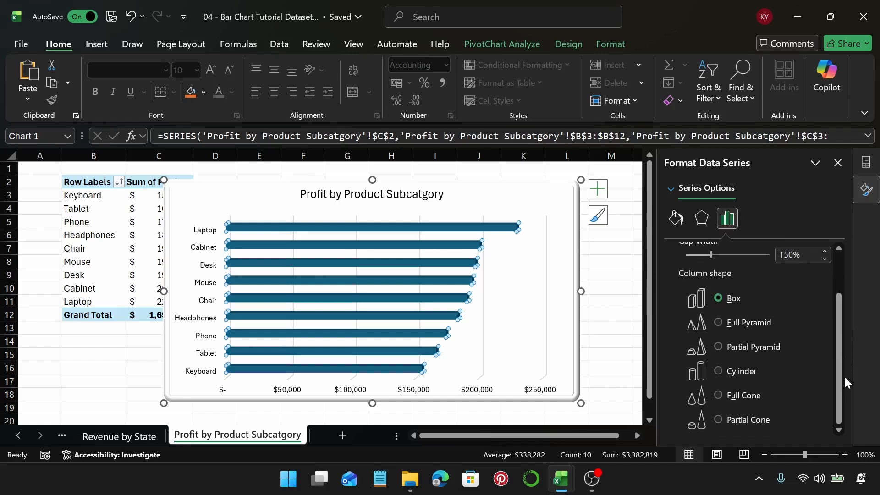
{"action": "left_click", "coordinate": [718, 371]}
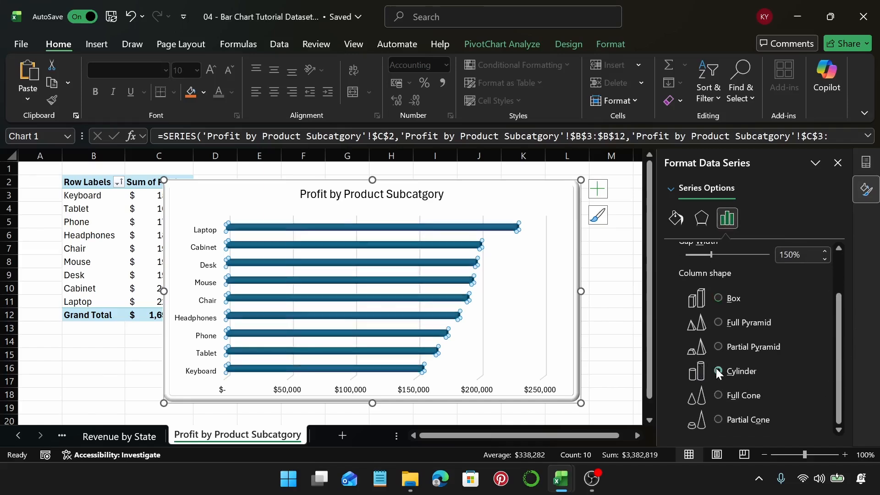
Step: Try a gap width of 100% for the profit bars
{"action": "scroll", "coordinate": [838, 326], "scroll_direction": "up", "scroll_amount": 2}
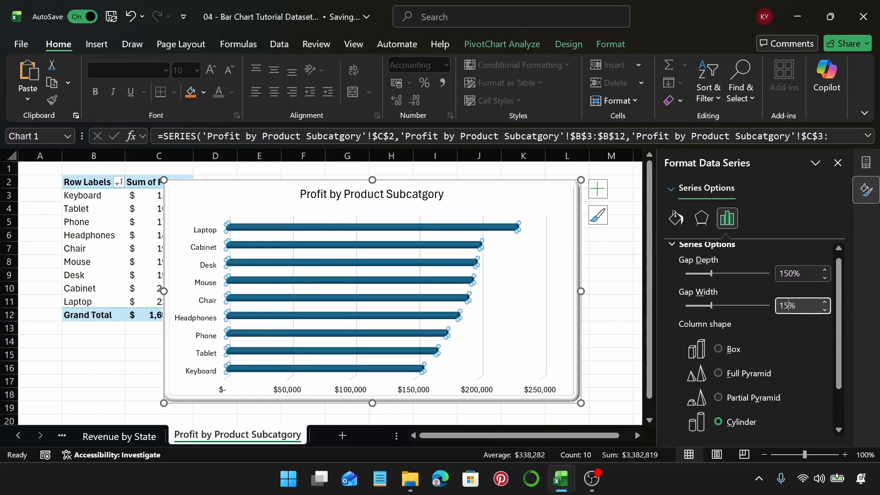
{"action": "type", "text": "0"}
{"action": "key", "text": "Return"}
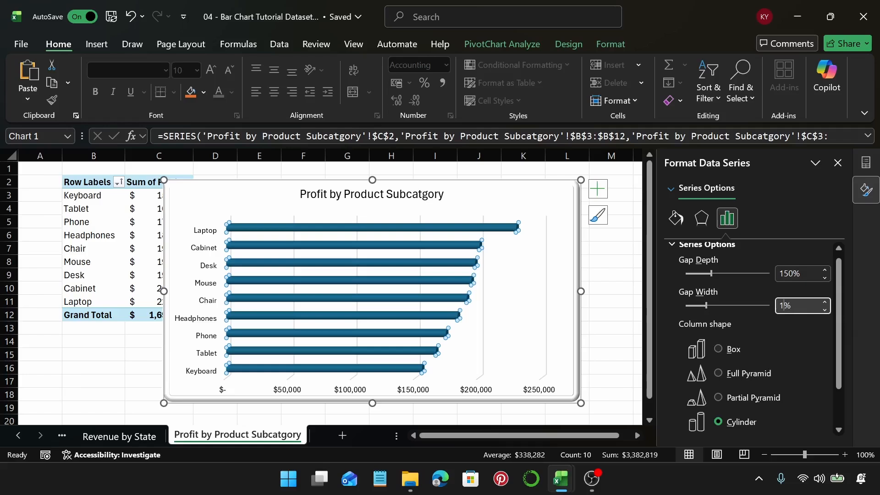
{"action": "key", "text": "Return"}
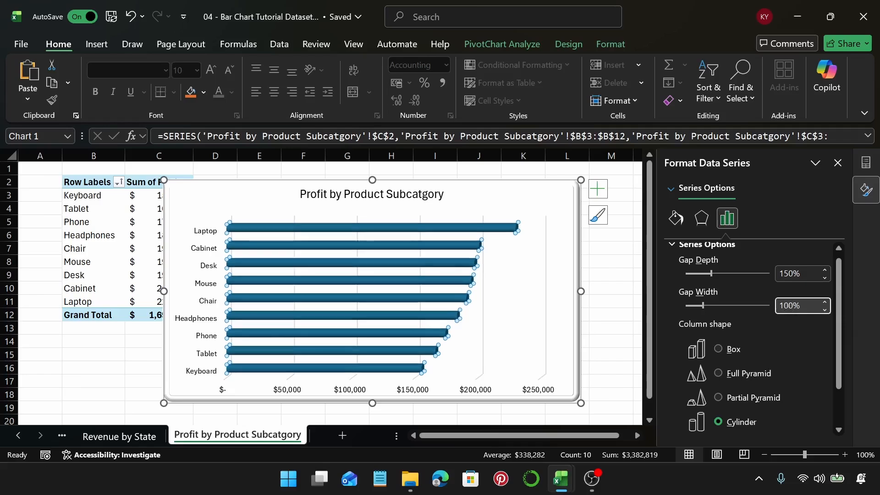
{"action": "left_click", "coordinate": [557, 197]}
Step: Set the gap width of the profit bars to 80%
{"action": "left_click", "coordinate": [462, 231]}
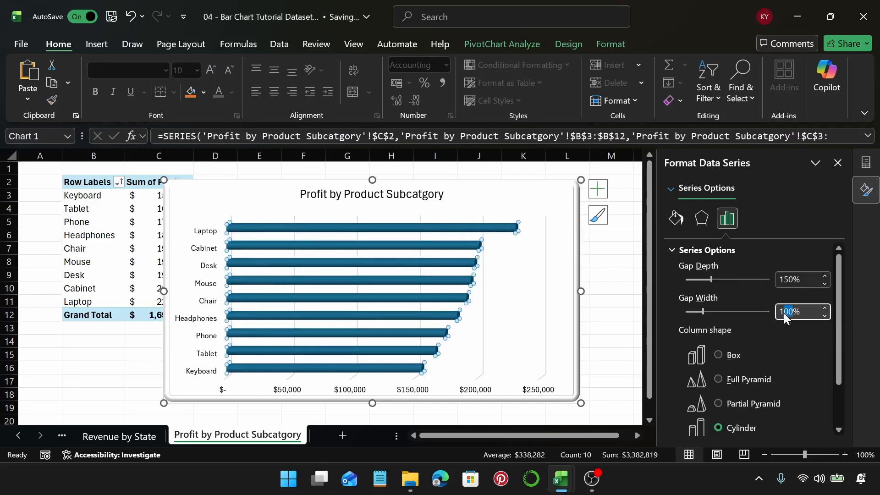
{"action": "key", "text": "BackSpace"}
{"action": "type", "text": "80"}
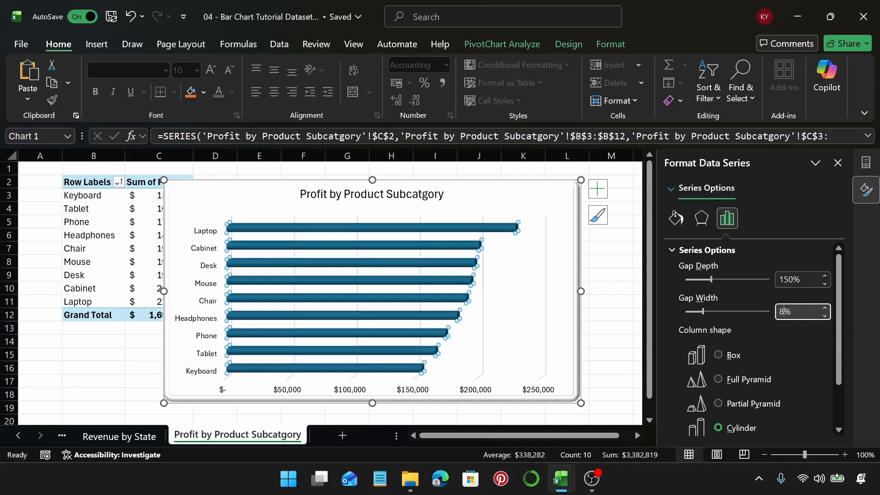
{"action": "key", "text": "Return"}
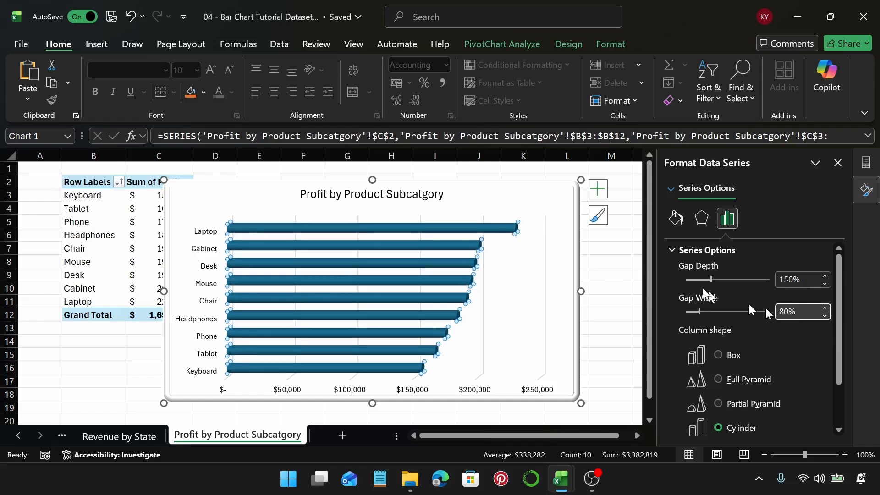
{"action": "left_click", "coordinate": [544, 208]}
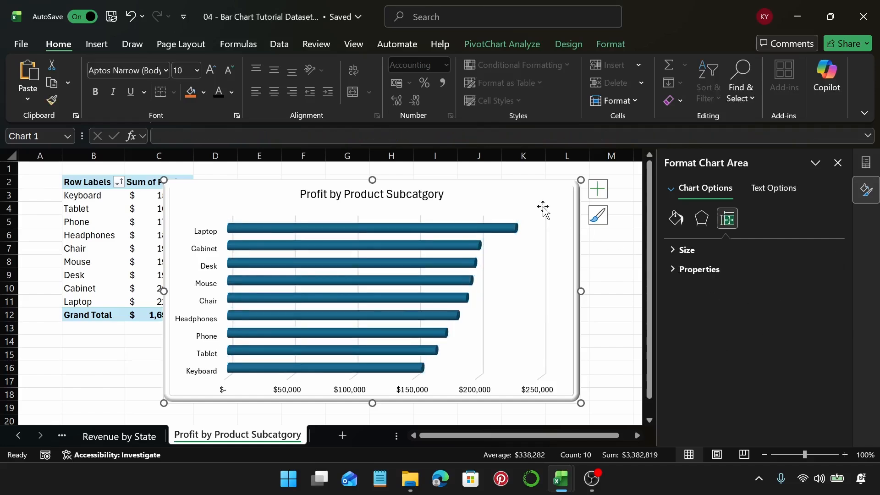
Step: Fill all the profit bars with the solid orange theme color and deselect the chart
{"action": "left_click", "coordinate": [464, 227]}
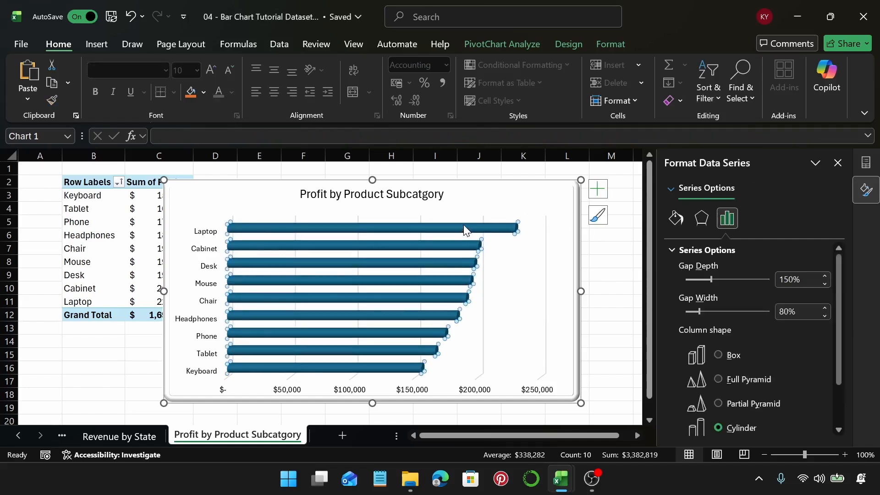
{"action": "left_click", "coordinate": [676, 220]}
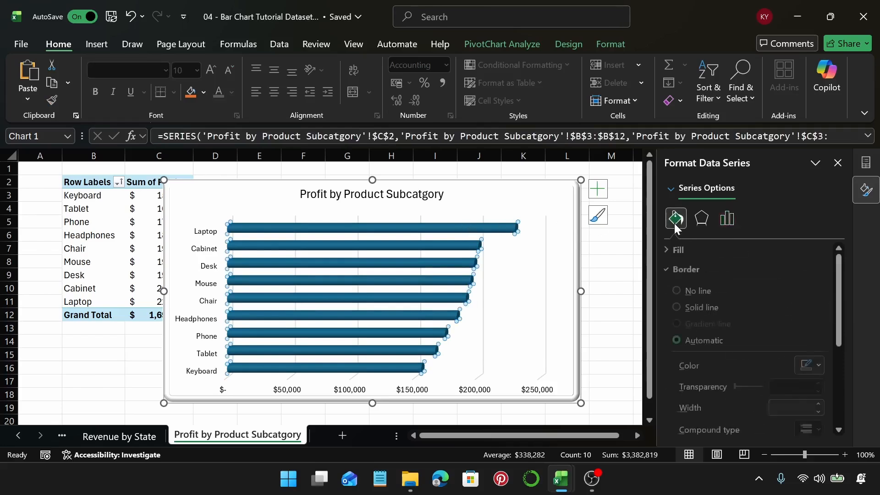
{"action": "left_click", "coordinate": [718, 252]}
{"action": "left_click", "coordinate": [818, 415]}
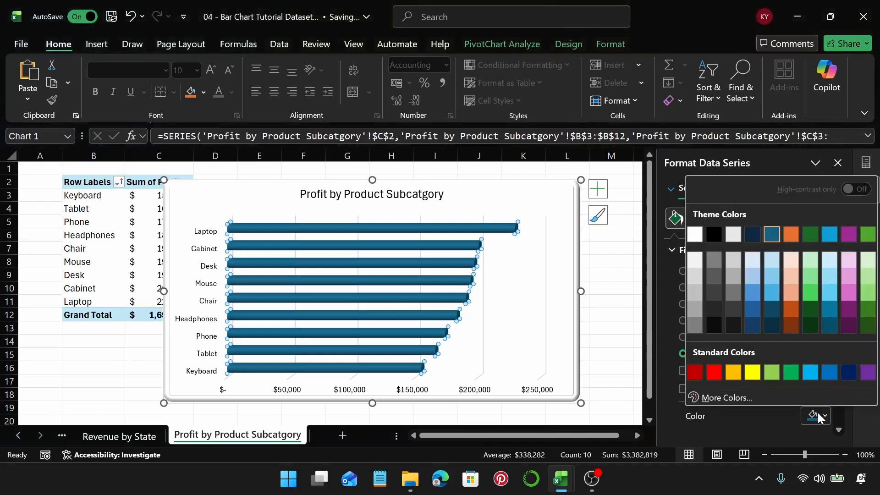
{"action": "left_click", "coordinate": [790, 235]}
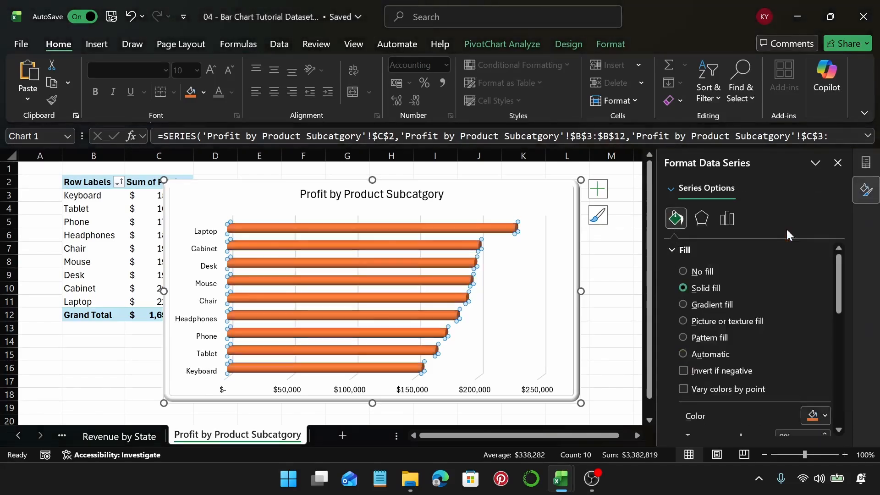
{"action": "left_click", "coordinate": [613, 275]}
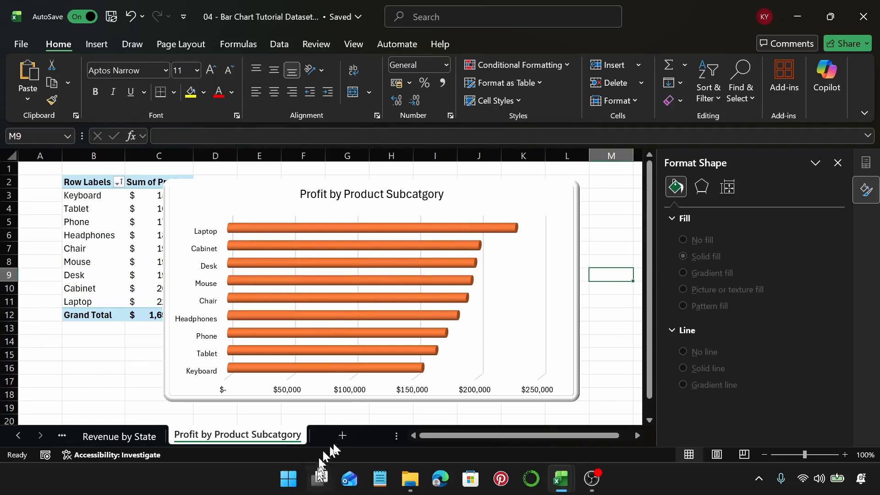
Step: Add a new worksheet and insert a PivotTable based on Table1 at cell B2 of it
{"action": "left_click", "coordinate": [343, 436]}
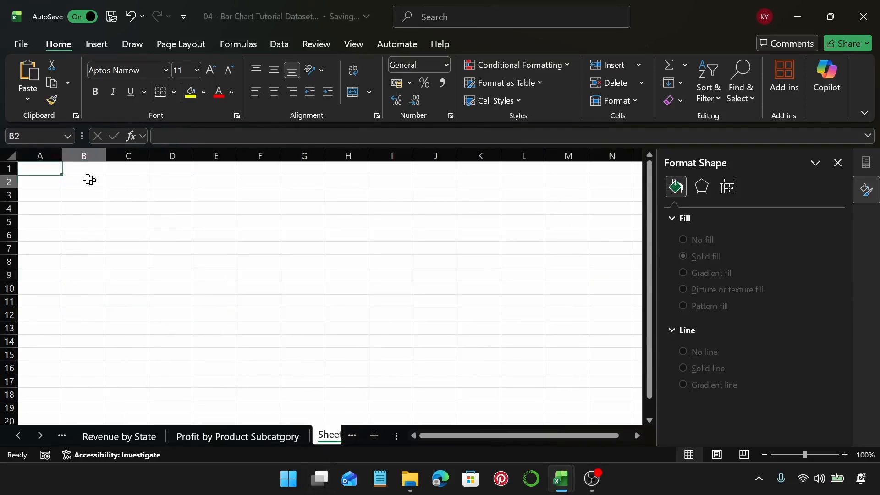
{"action": "left_click", "coordinate": [88, 180]}
{"action": "left_click", "coordinate": [100, 46]}
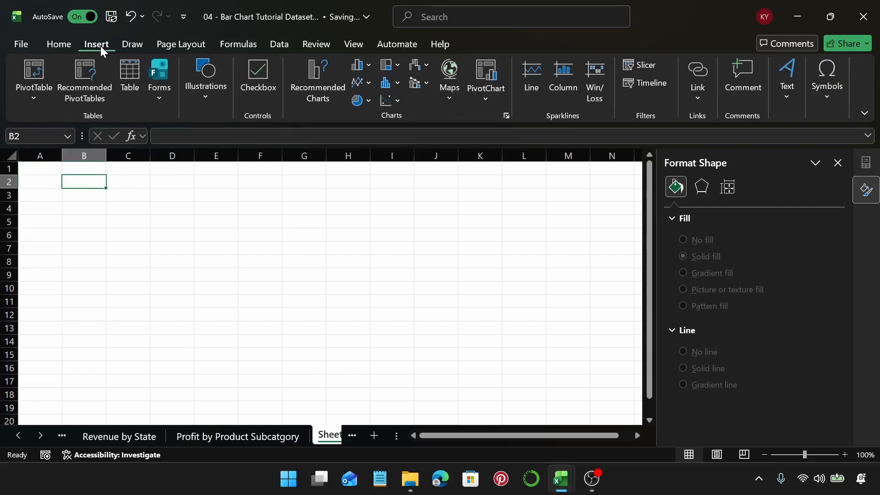
{"action": "left_click", "coordinate": [51, 71]}
{"action": "type", "text": "Table1"}
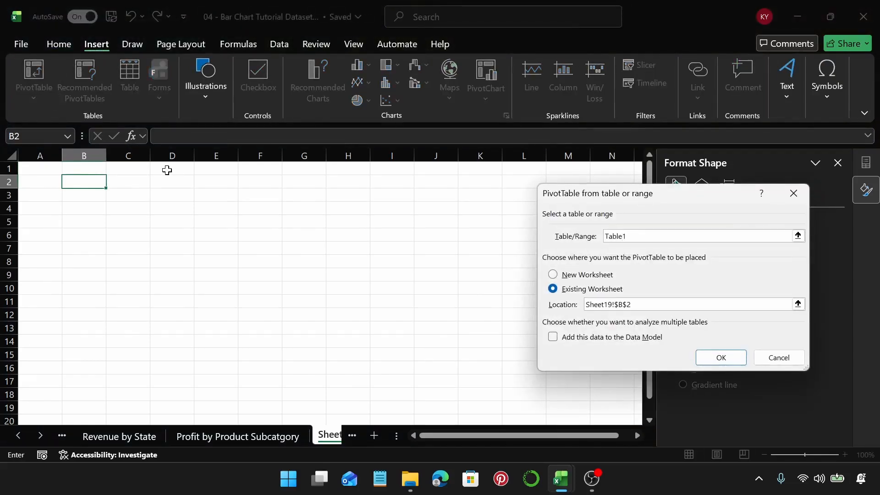
{"action": "key", "text": "Return"}
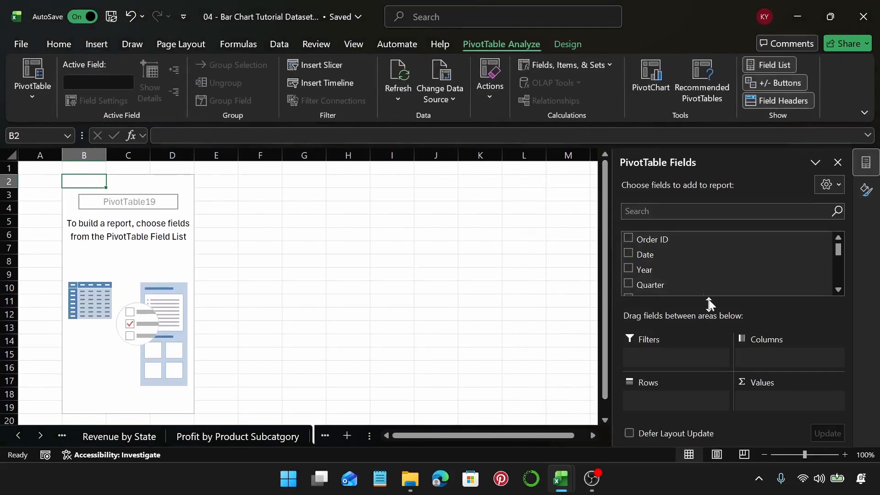
Step: Add Product Category to the rows of the new PivotTable
{"action": "scroll", "coordinate": [706, 262], "scroll_direction": "down", "scroll_amount": 3}
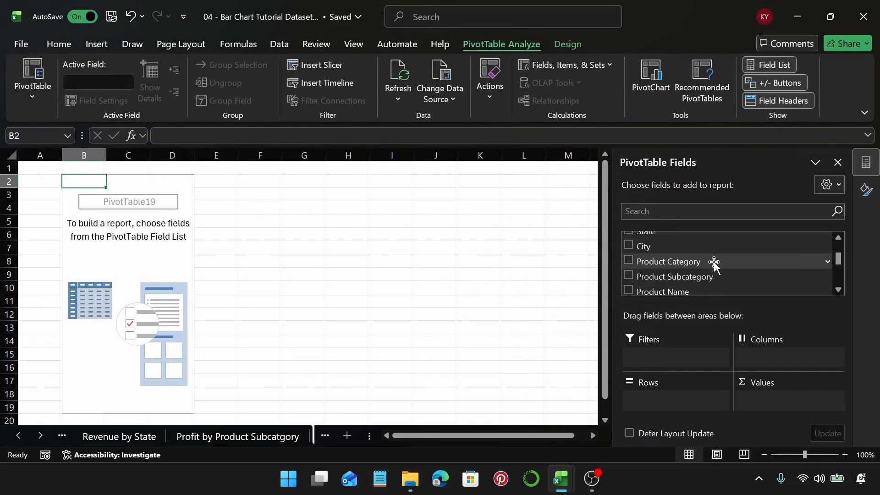
{"action": "scroll", "coordinate": [714, 264], "scroll_direction": "down", "scroll_amount": 1}
{"action": "scroll", "coordinate": [715, 265], "scroll_direction": "down", "scroll_amount": 2}
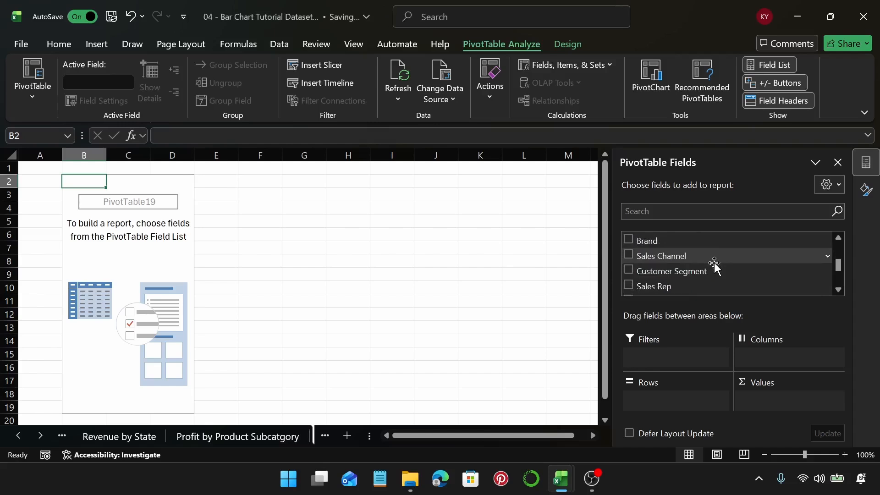
{"action": "scroll", "coordinate": [715, 264], "scroll_direction": "down", "scroll_amount": 2}
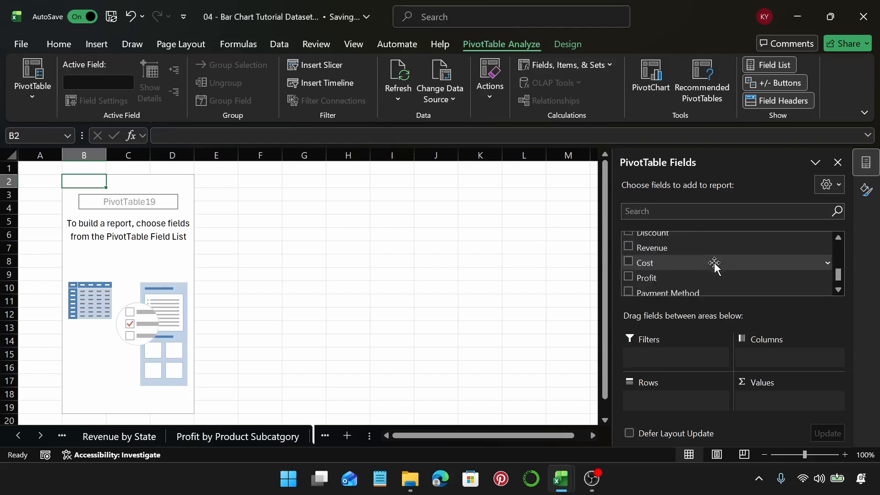
{"action": "scroll", "coordinate": [714, 265], "scroll_direction": "down", "scroll_amount": 1}
{"action": "scroll", "coordinate": [715, 264], "scroll_direction": "up", "scroll_amount": 4}
{"action": "scroll", "coordinate": [715, 265], "scroll_direction": "up", "scroll_amount": 1}
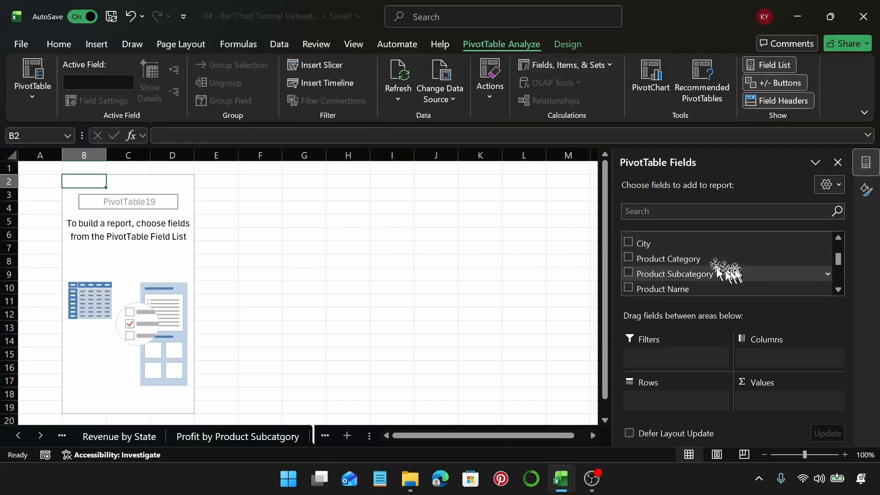
{"action": "left_click_drag", "start_coordinate": [697, 258], "coordinate": [697, 401]}
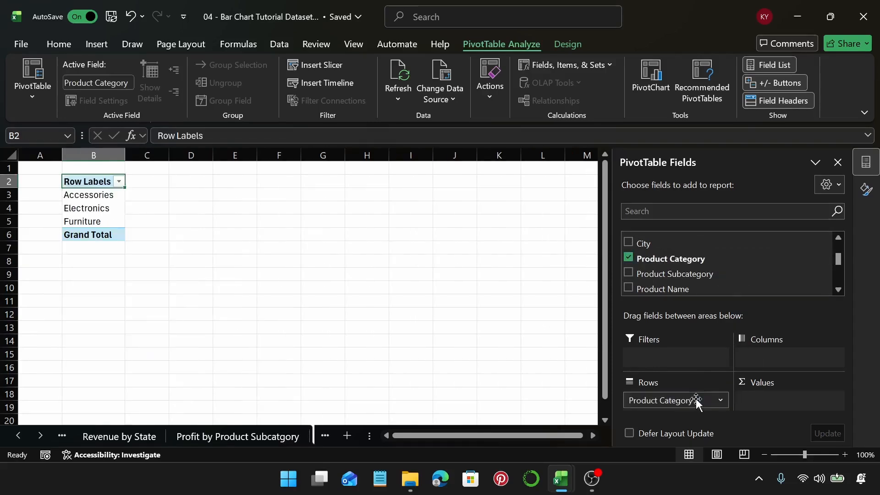
Step: Add Region to the PivotTable's columns and Revenue to its values as a sum
{"action": "scroll", "coordinate": [727, 246], "scroll_direction": "down", "scroll_amount": 4}
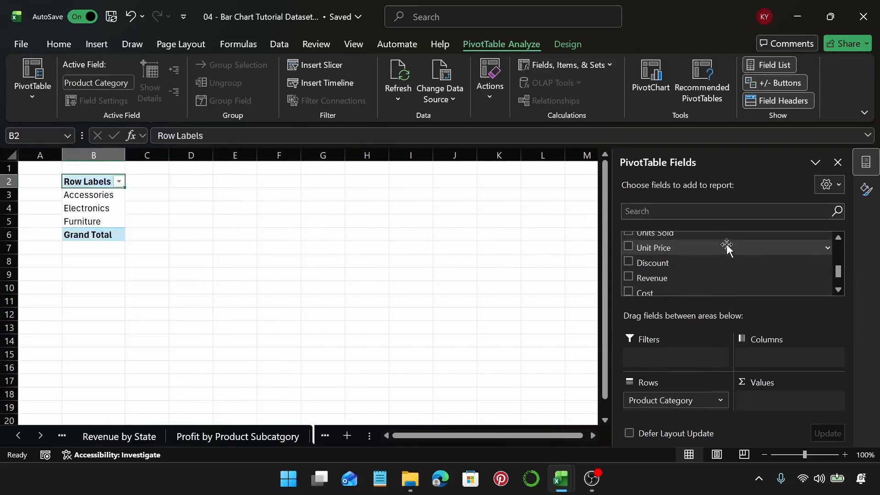
{"action": "scroll", "coordinate": [727, 245], "scroll_direction": "down", "scroll_amount": 3}
{"action": "scroll", "coordinate": [727, 245], "scroll_direction": "up", "scroll_amount": 8}
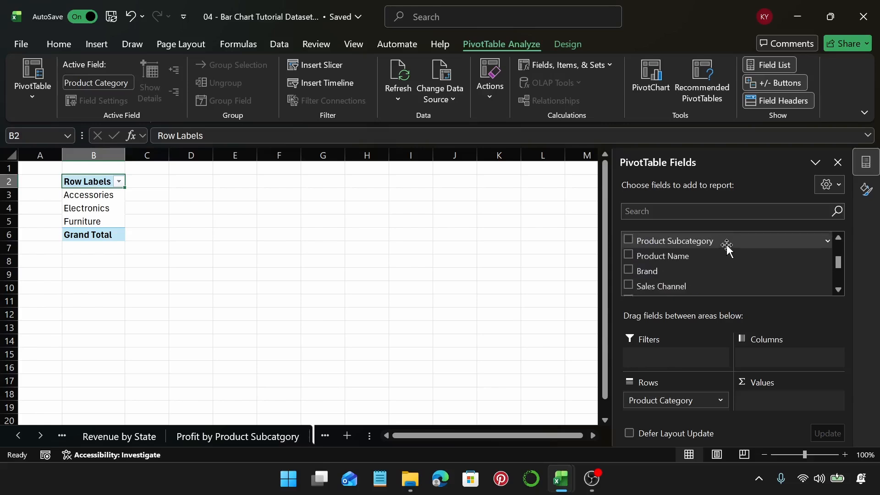
{"action": "scroll", "coordinate": [728, 245], "scroll_direction": "up", "scroll_amount": 2}
{"action": "left_click_drag", "start_coordinate": [684, 280], "coordinate": [778, 360]}
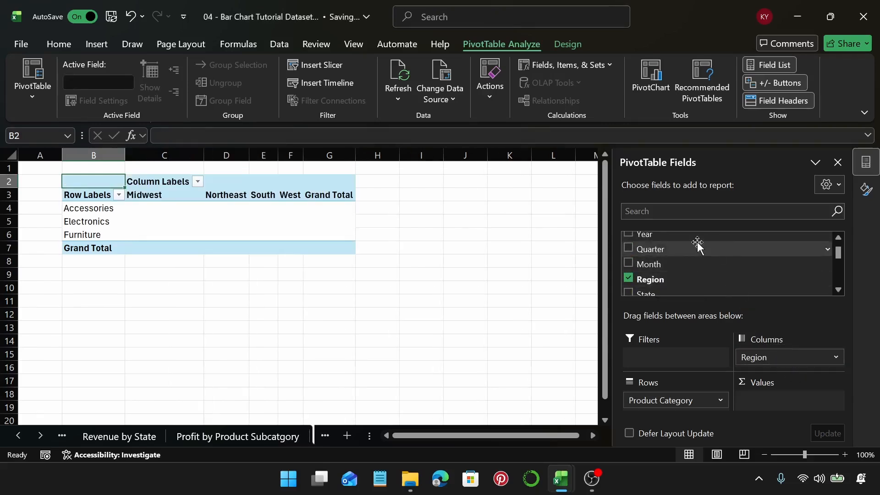
{"action": "scroll", "coordinate": [698, 246], "scroll_direction": "down", "scroll_amount": 5}
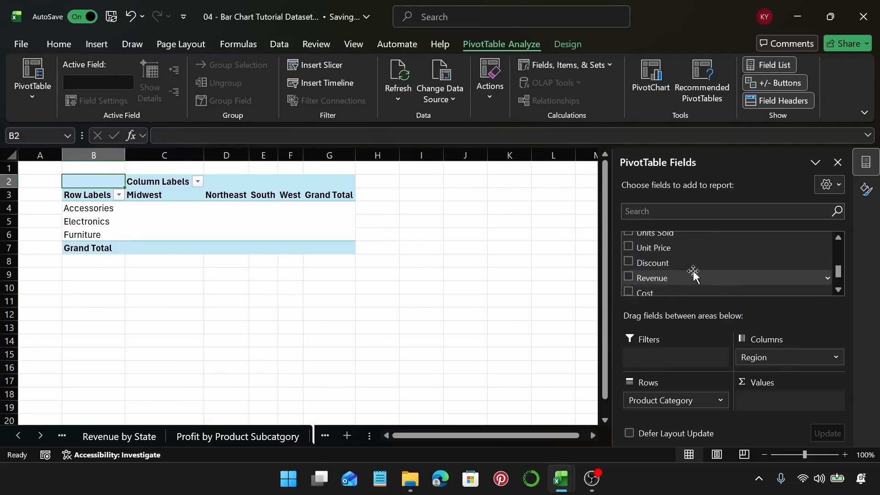
{"action": "left_click_drag", "start_coordinate": [683, 279], "coordinate": [796, 404]}
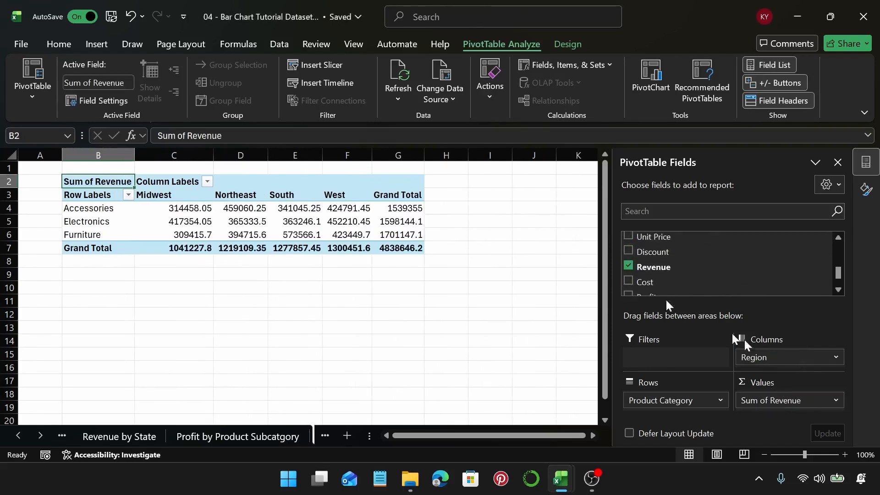
Step: Apply the dollar accounting format to all revenue values in C4:G7, including the grand totals
{"action": "left_click", "coordinate": [174, 211]}
{"action": "key", "text": "ctrl+shift+Right"}
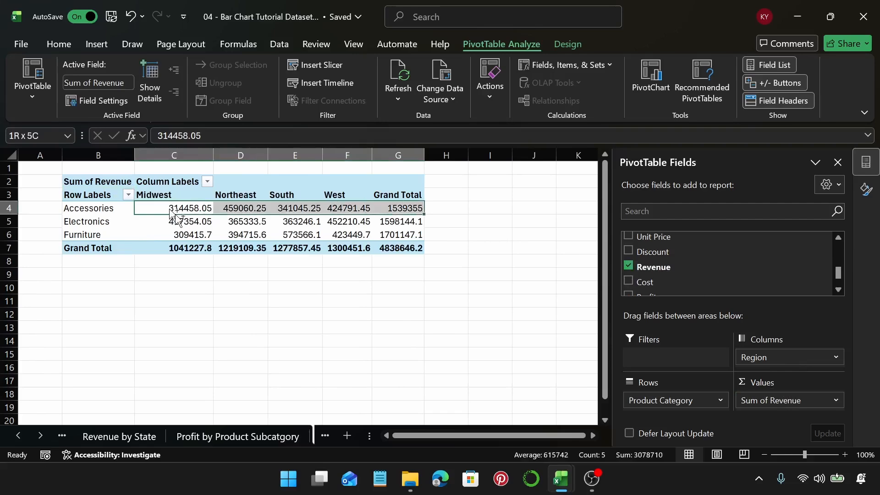
{"action": "key", "text": "ctrl+shift+Down"}
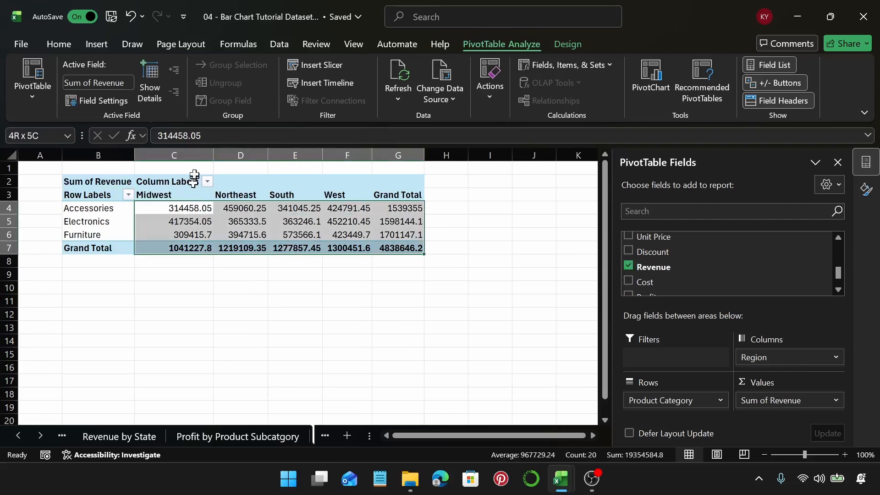
{"action": "left_click", "coordinate": [58, 44]}
{"action": "left_click", "coordinate": [409, 83]}
{"action": "left_click", "coordinate": [418, 102]}
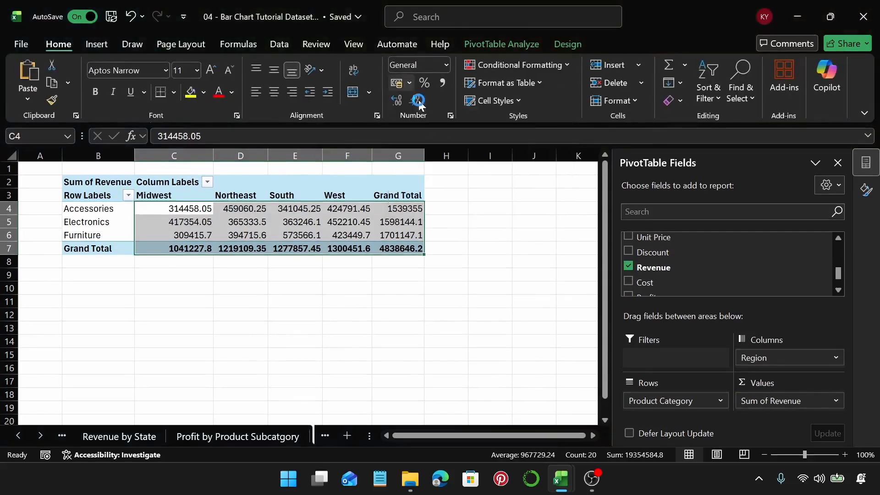
Step: Insert a 3-D Clustered Bar PivotChart from the category and region PivotTable and hide all its field buttons
{"action": "left_click", "coordinate": [272, 220]}
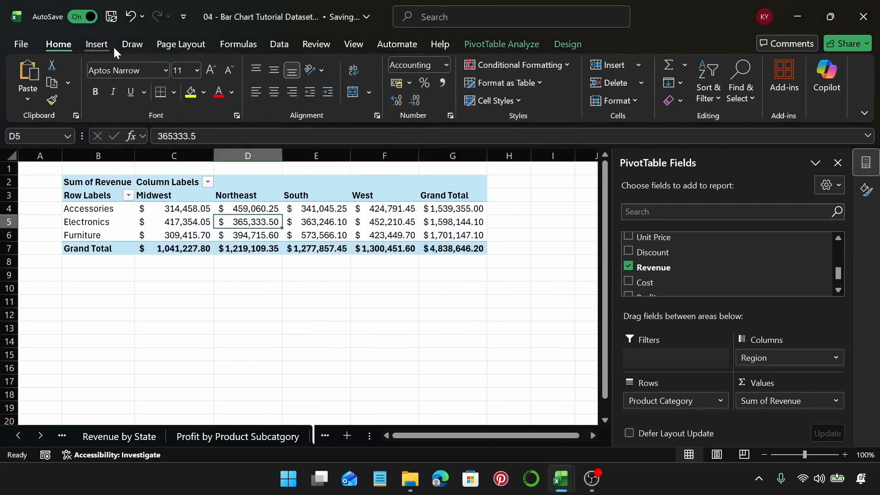
{"action": "left_click", "coordinate": [96, 44]}
{"action": "left_click", "coordinate": [340, 85]}
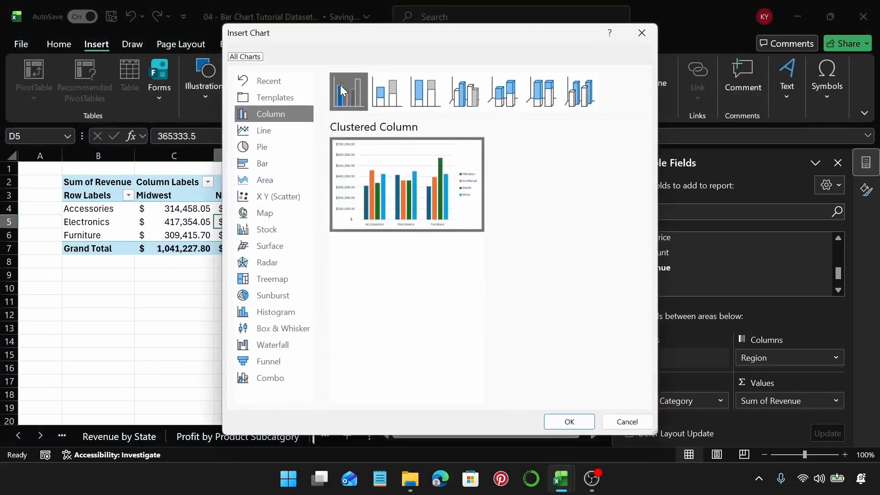
{"action": "left_click", "coordinate": [280, 165]}
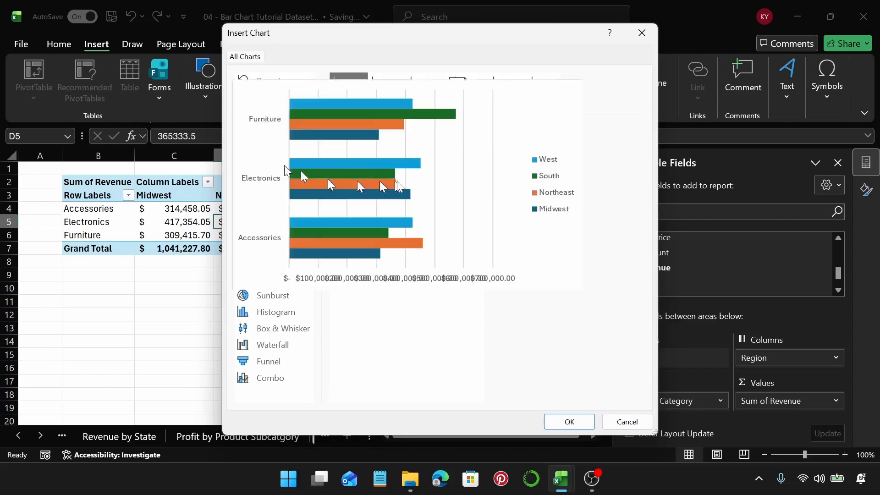
{"action": "left_click", "coordinate": [464, 103]}
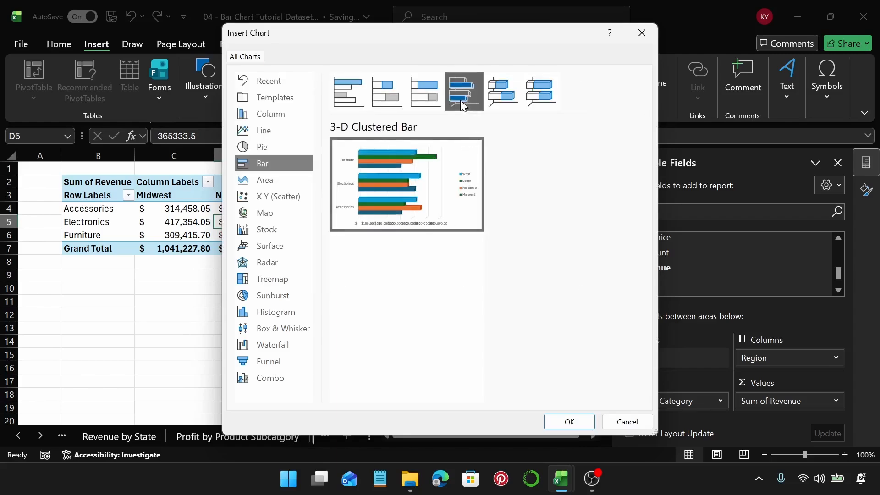
{"action": "left_click", "coordinate": [548, 421]}
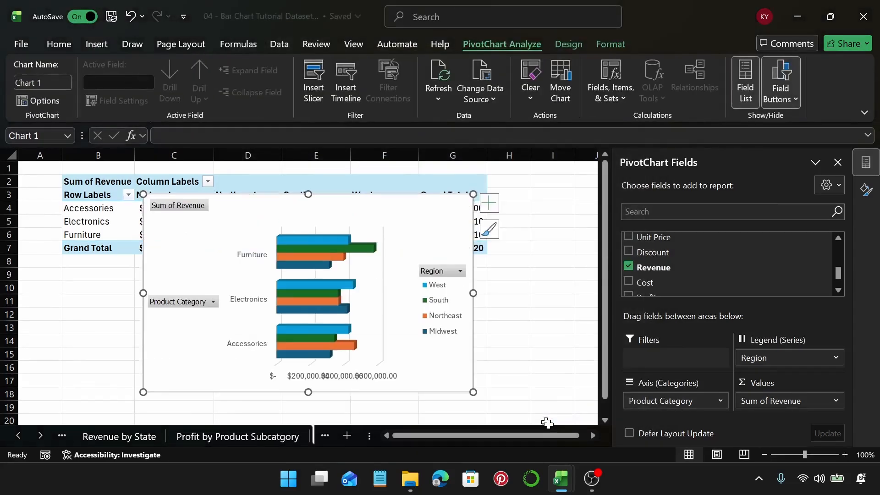
{"action": "left_click", "coordinate": [197, 212]}
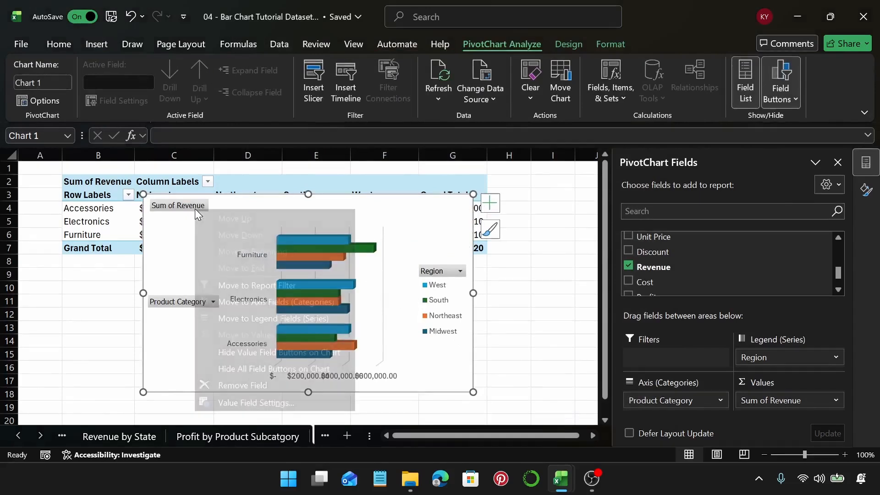
{"action": "left_click", "coordinate": [293, 369]}
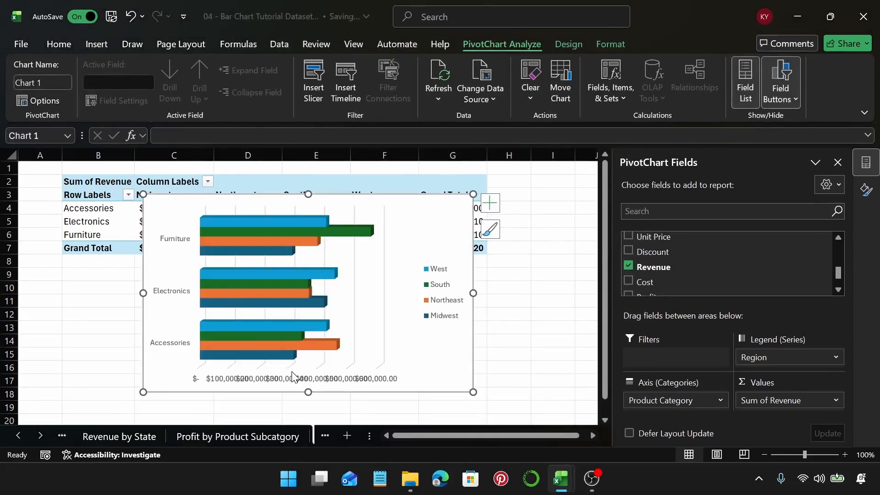
Step: Add a chart title reading "Revenue by Category and Region"
{"action": "left_click", "coordinate": [489, 203]}
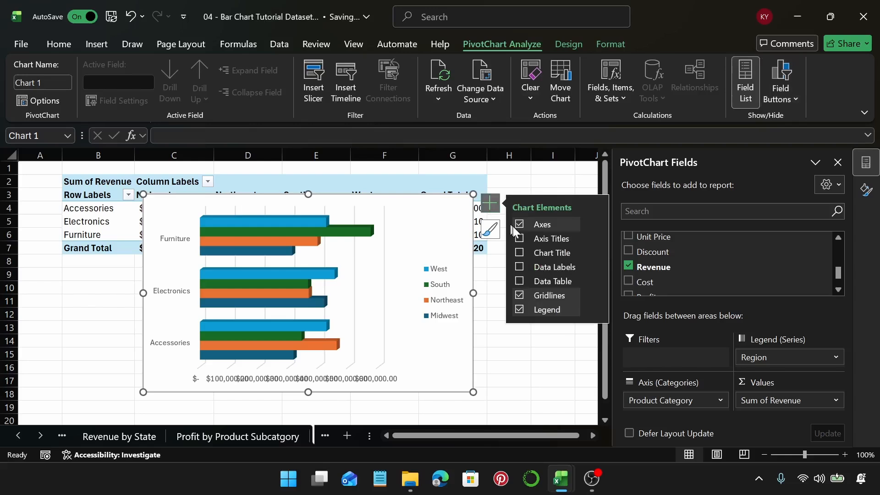
{"action": "left_click", "coordinate": [520, 253]}
{"action": "left_click", "coordinate": [325, 208]}
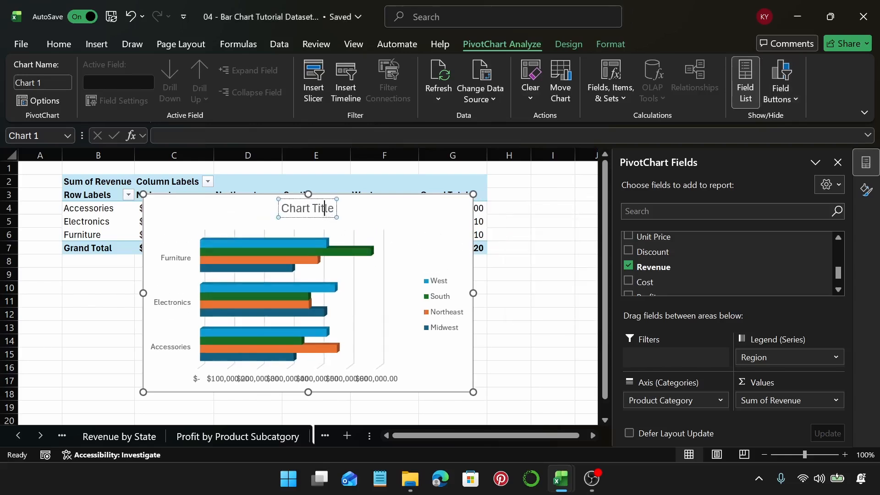
{"action": "triple_click", "coordinate": [326, 212]}
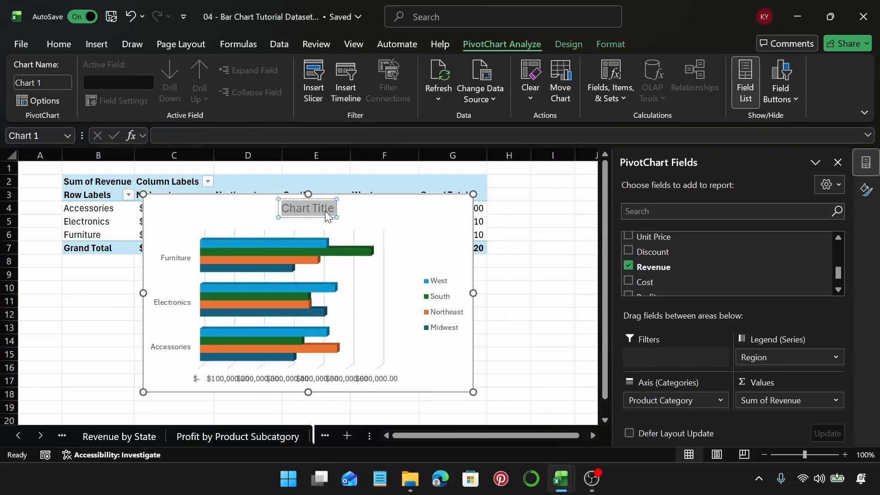
{"action": "type", "text": "Revenue"}
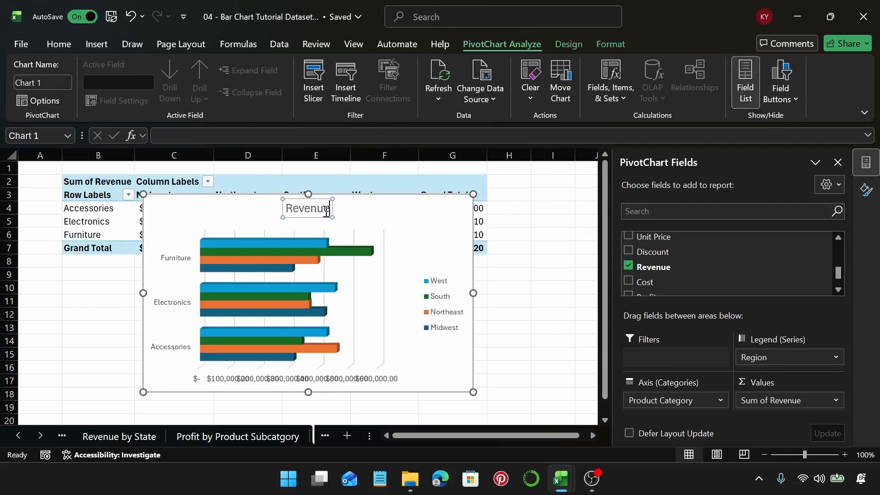
{"action": "type", "text": " by C"}
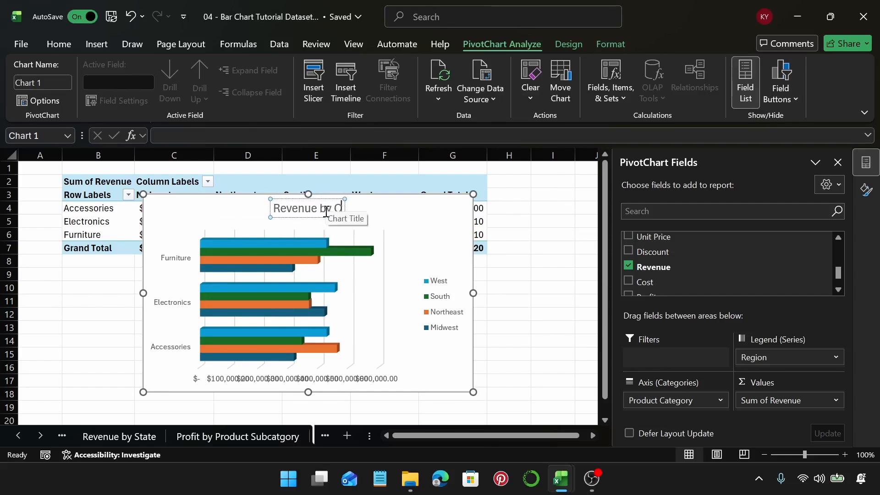
{"action": "type", "text": "ategory"}
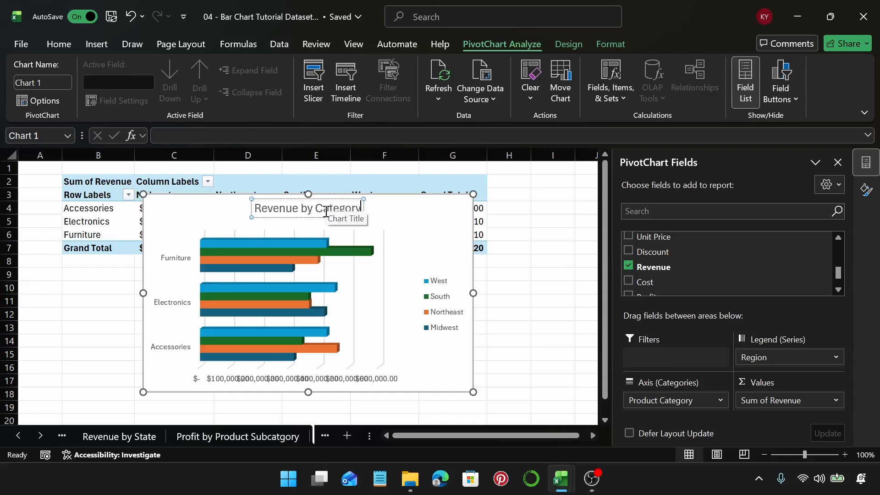
{"action": "type", "text": " and R"}
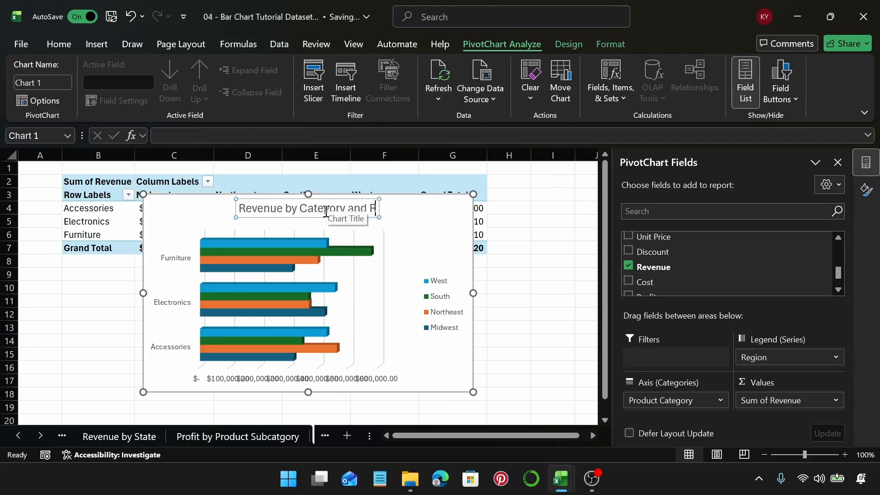
{"action": "type", "text": "egion"}
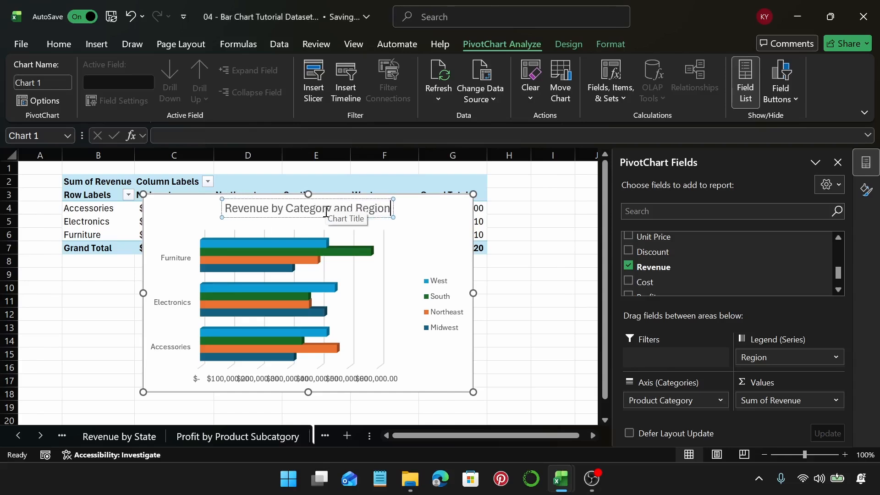
Step: Copy the chart title text and rename Sheet19 with it as "Revenue by Category and Region"
{"action": "key", "text": "ctrl+a"}
{"action": "key", "text": "ctrl+c"}
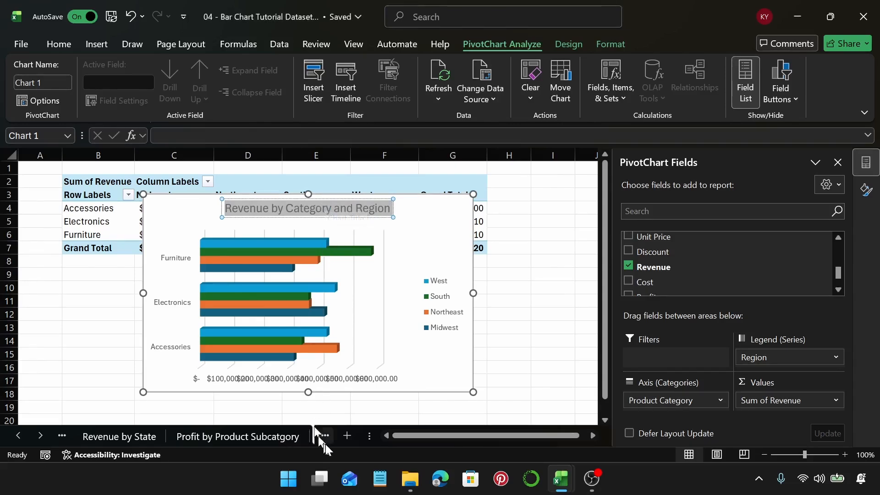
{"action": "left_click", "coordinate": [41, 436]}
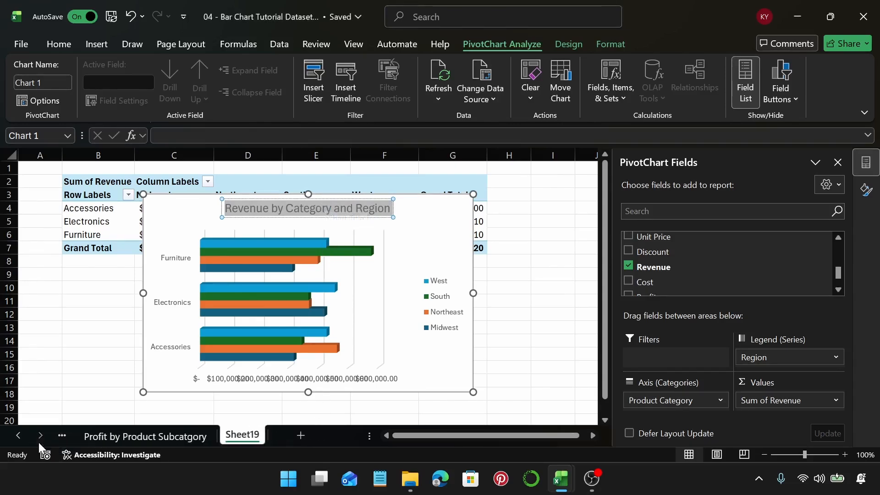
{"action": "double_click", "coordinate": [244, 435]}
{"action": "key", "text": "ctrl+v"}
{"action": "key", "text": "Return"}
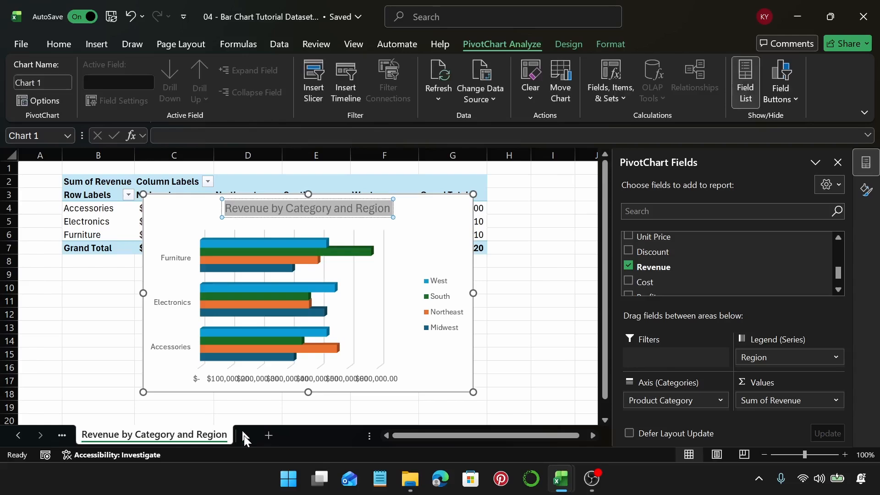
Step: Widen the chart on both sides so that it spans about columns B to H
{"action": "left_click", "coordinate": [438, 223]}
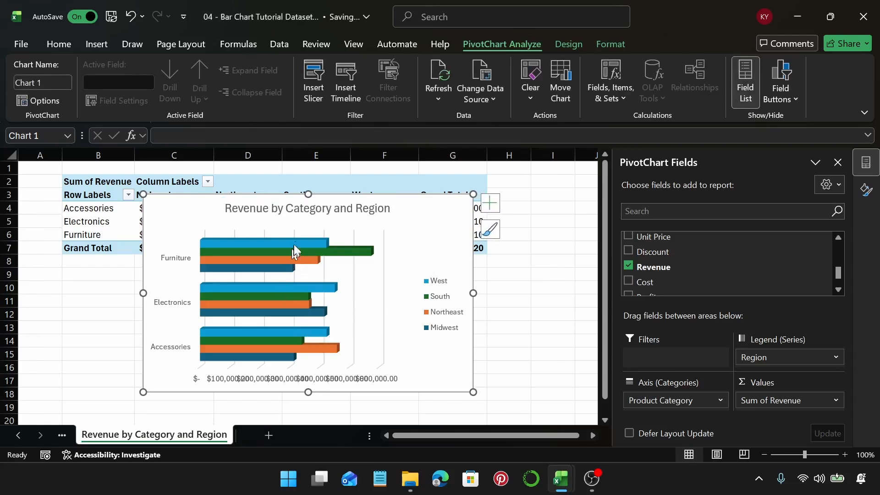
{"action": "left_click_drag", "start_coordinate": [143, 294], "coordinate": [74, 294]}
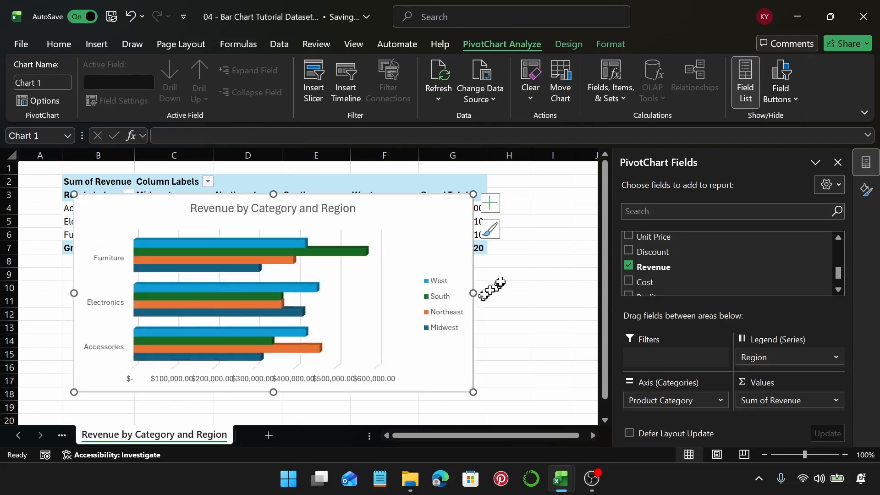
{"action": "left_click_drag", "start_coordinate": [473, 293], "coordinate": [529, 295]}
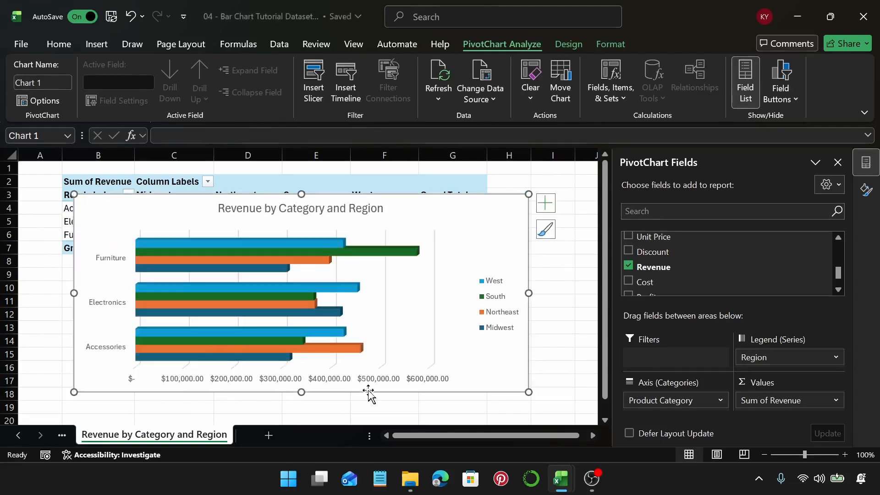
Step: Set the number format of the chart's revenue axis to 0 decimal places
{"action": "left_click", "coordinate": [380, 380]}
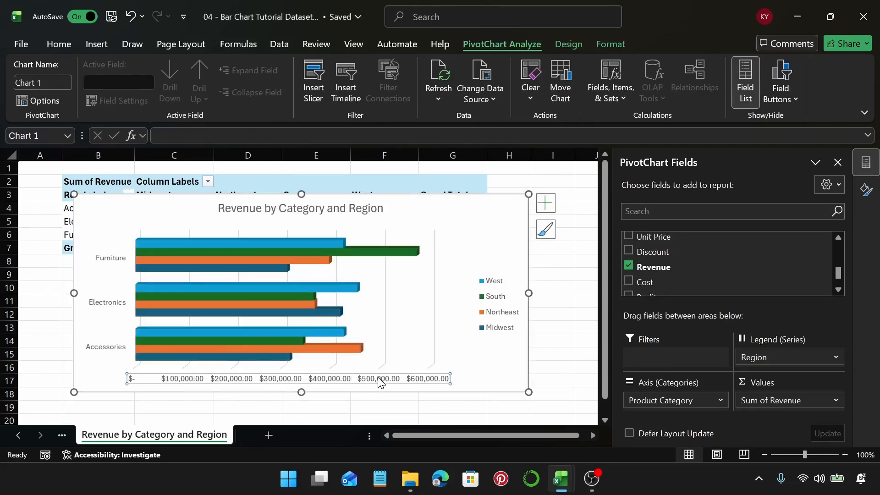
{"action": "left_click", "coordinate": [865, 191]}
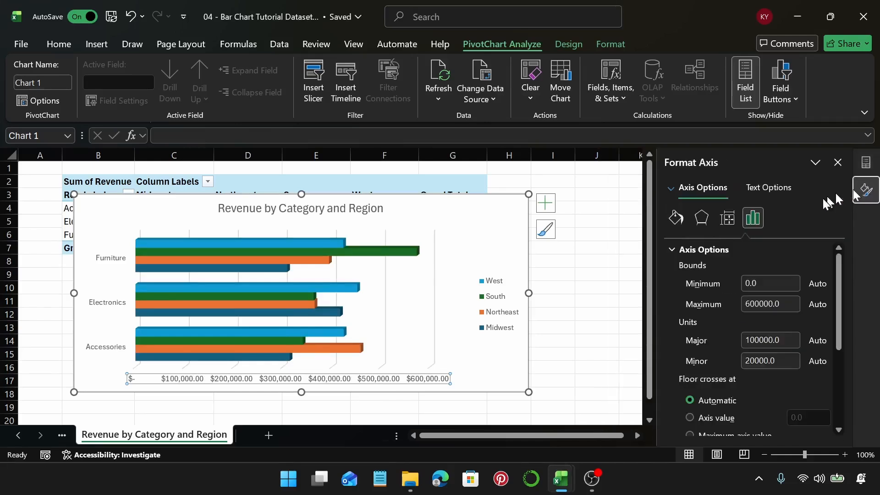
{"action": "left_click_drag", "start_coordinate": [840, 348], "coordinate": [846, 409]}
{"action": "left_click", "coordinate": [735, 427]}
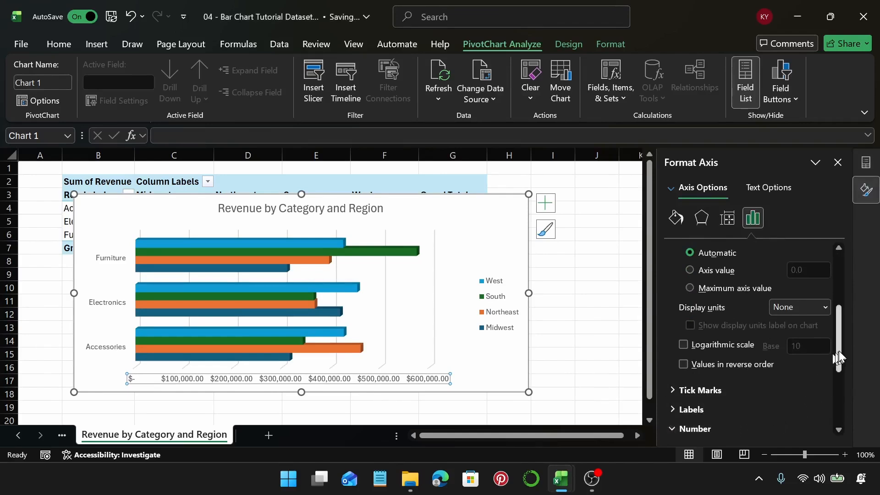
{"action": "left_click_drag", "start_coordinate": [840, 358], "coordinate": [854, 422]}
{"action": "left_click_drag", "start_coordinate": [776, 336], "coordinate": [734, 342]}
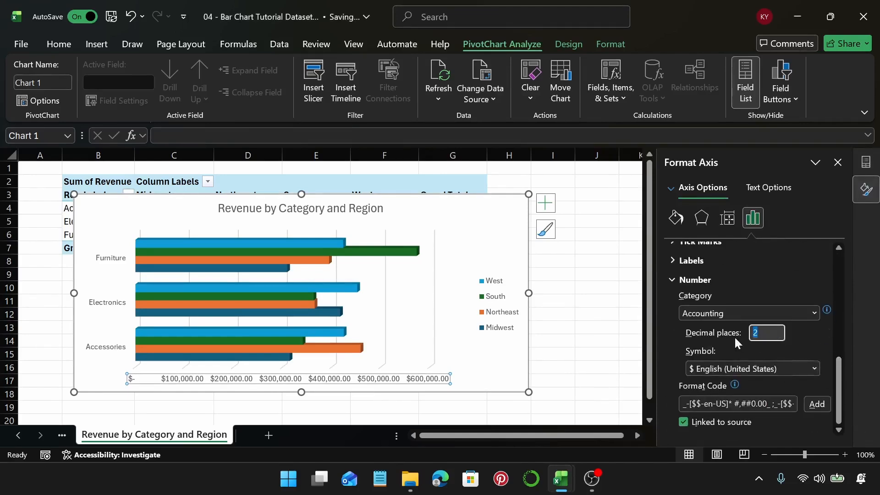
{"action": "type", "text": "0"}
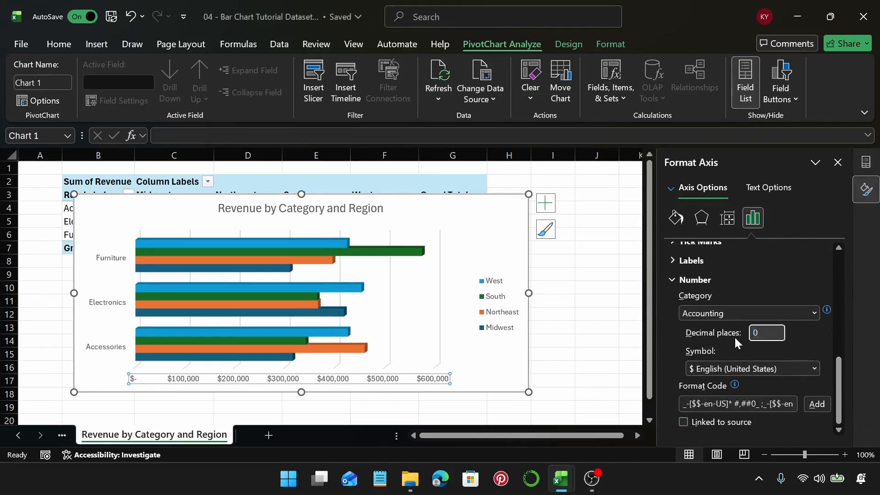
{"action": "left_click", "coordinate": [486, 230]}
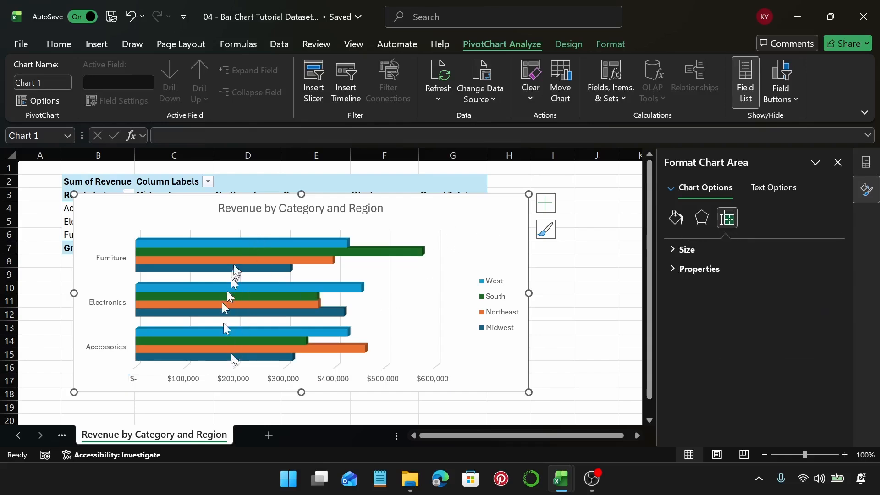
Step: Change the column shape of the West series to Full Pyramid
{"action": "mouse_move", "coordinate": [248, 357]}
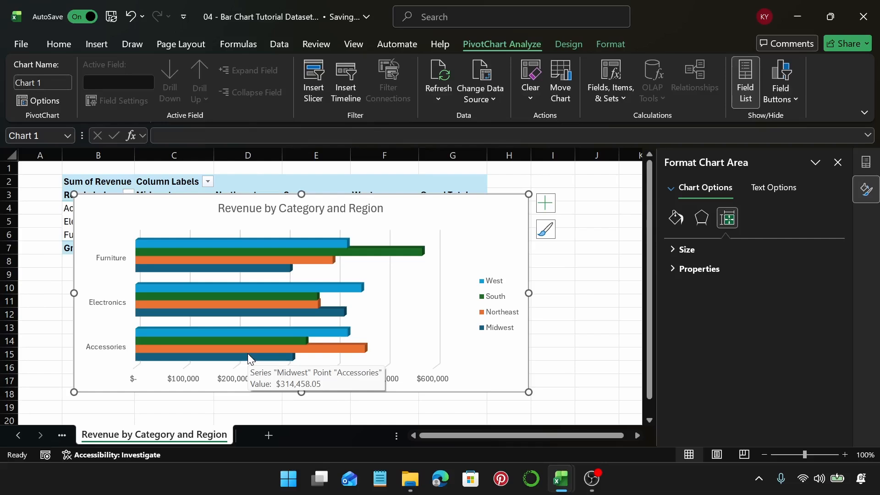
{"action": "left_click", "coordinate": [315, 245]}
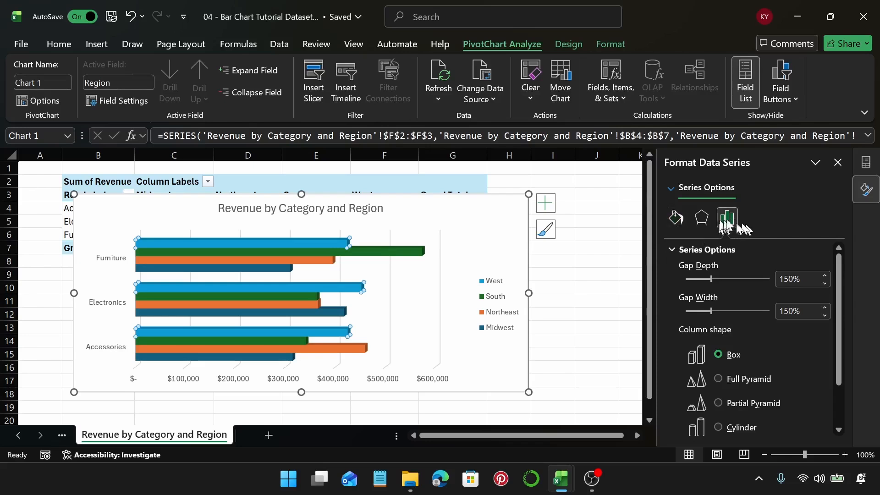
{"action": "scroll", "coordinate": [851, 316], "scroll_direction": "down", "scroll_amount": 2}
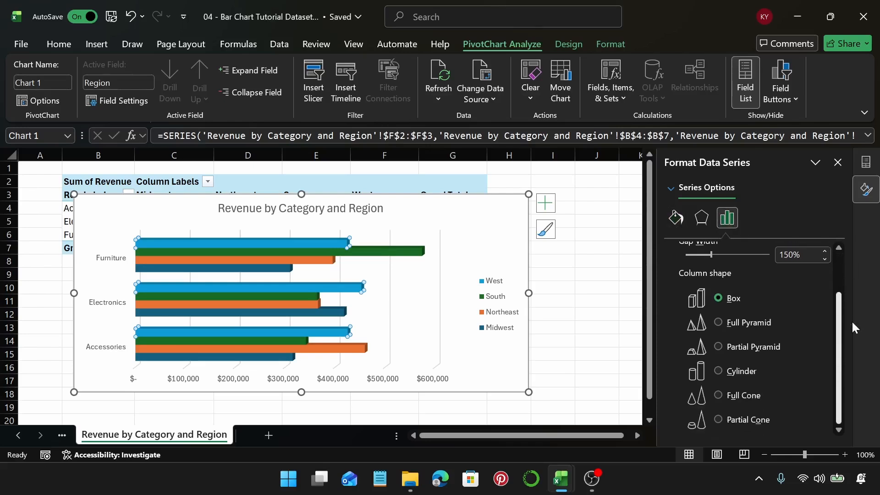
{"action": "left_click", "coordinate": [720, 323]}
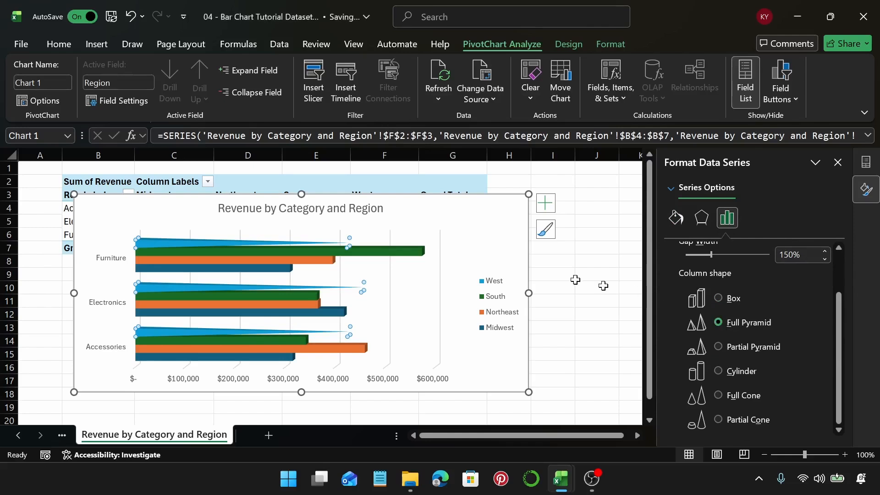
Step: Change the column shape of the South series to Cylinder and of the Northeast series to Partial Cone
{"action": "left_click", "coordinate": [418, 252]}
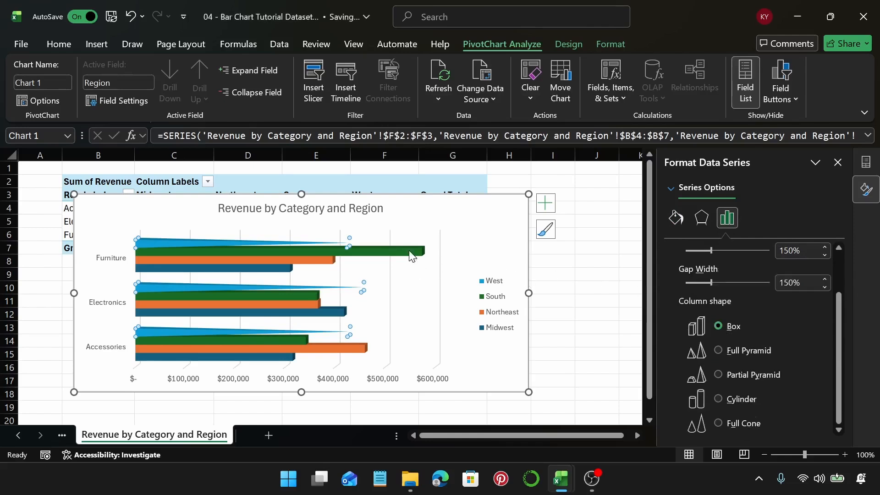
{"action": "left_click", "coordinate": [719, 399]}
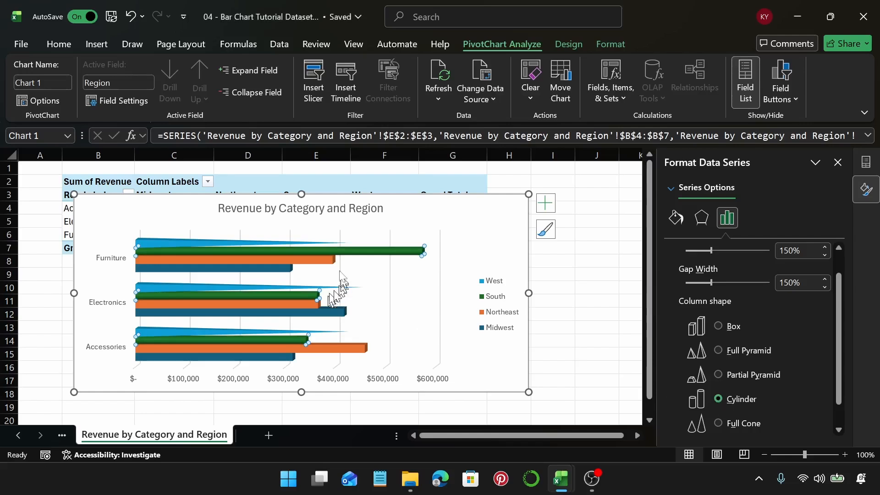
{"action": "left_click", "coordinate": [322, 260]}
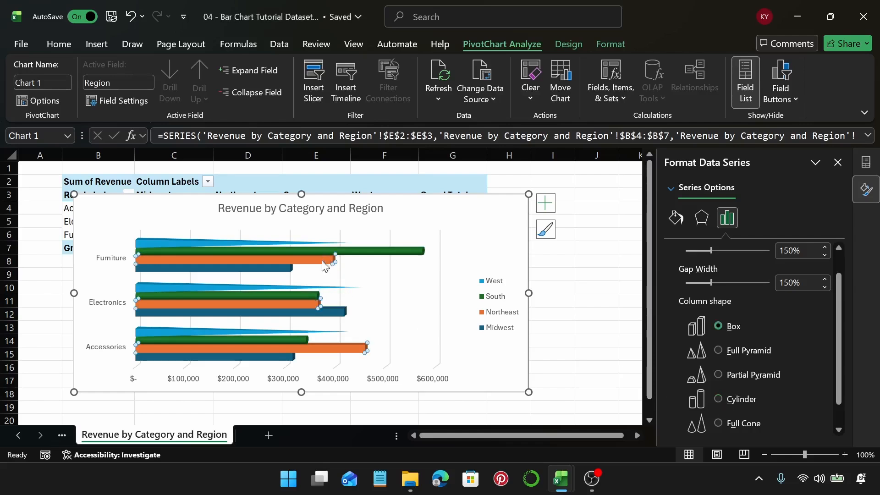
{"action": "scroll", "coordinate": [722, 423], "scroll_direction": "down", "scroll_amount": 1}
{"action": "left_click", "coordinate": [719, 420]}
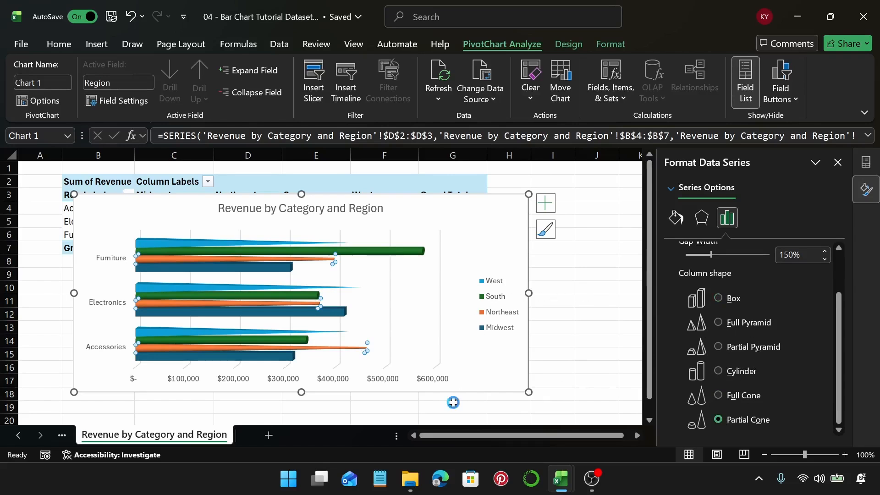
Step: Undo the column shape changes made to the Northeast, South and West series
{"action": "key", "text": "ctrl+z"}
{"action": "key", "text": "ctrl+z"}
{"action": "key", "text": "ctrl+z"}
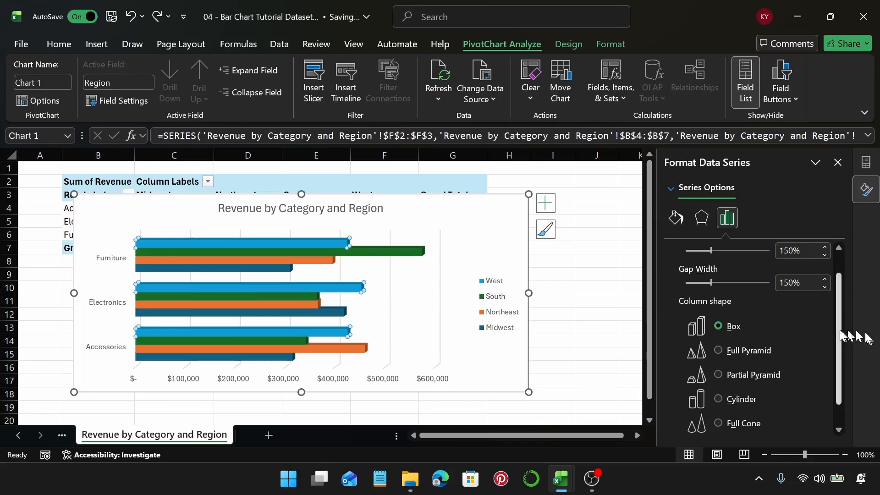
Step: Change the column shape of the West, South, Northeast and Midwest series to Full Pyramid
{"action": "scroll", "coordinate": [846, 376], "scroll_direction": "down", "scroll_amount": 1}
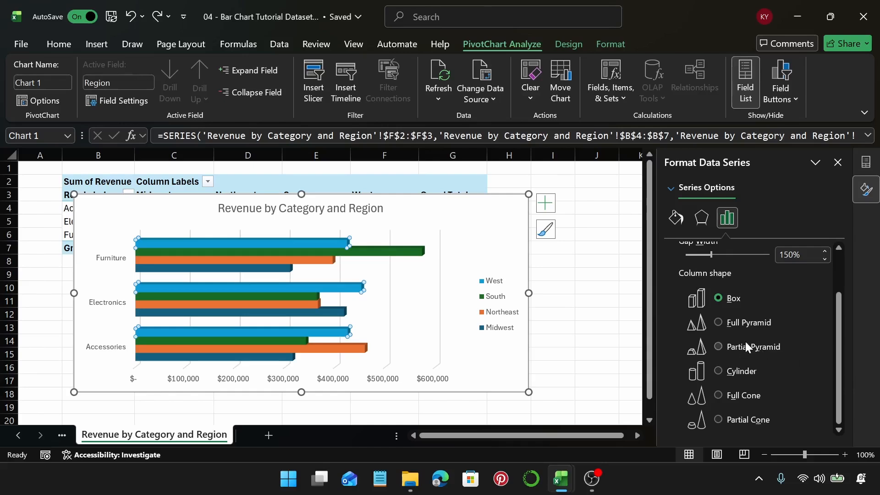
{"action": "left_click", "coordinate": [719, 323]}
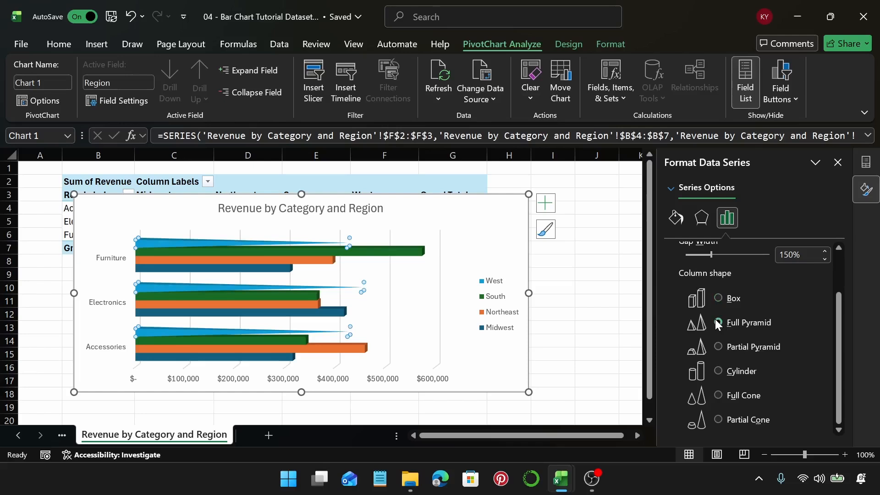
{"action": "left_click", "coordinate": [402, 249]}
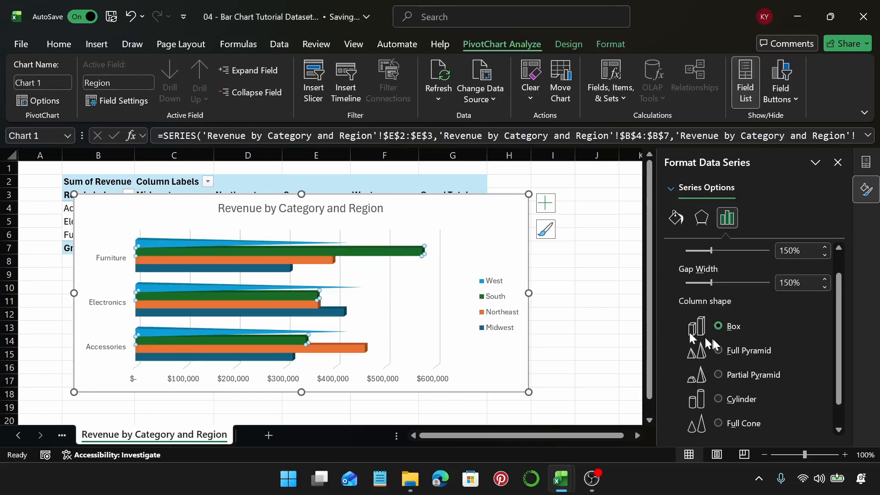
{"action": "left_click", "coordinate": [719, 351]}
{"action": "left_click", "coordinate": [301, 258]}
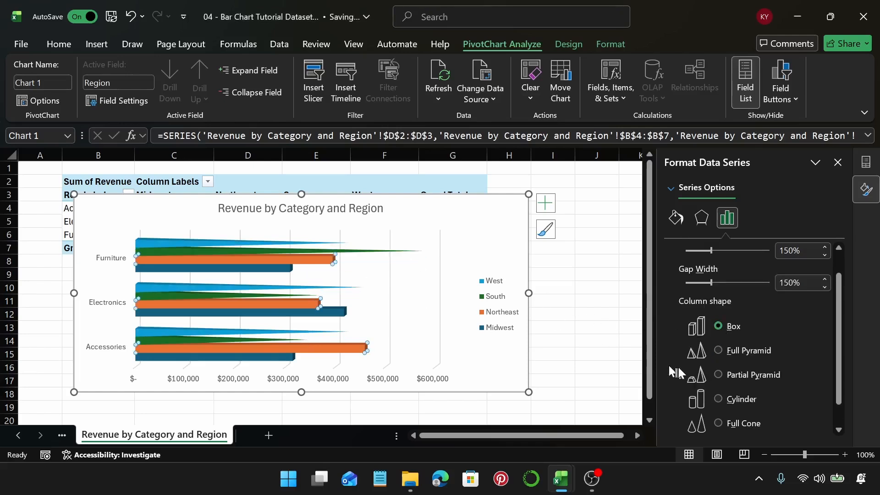
{"action": "left_click", "coordinate": [719, 351]}
{"action": "left_click", "coordinate": [275, 268]}
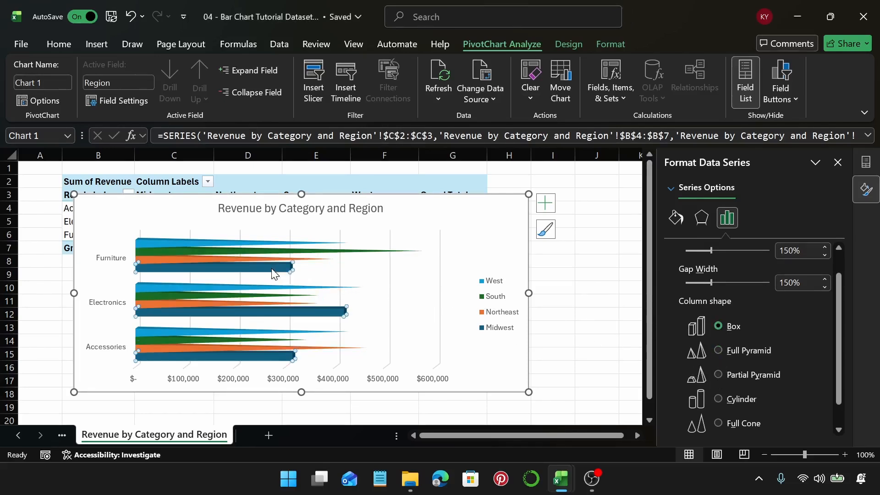
{"action": "left_click", "coordinate": [718, 350]}
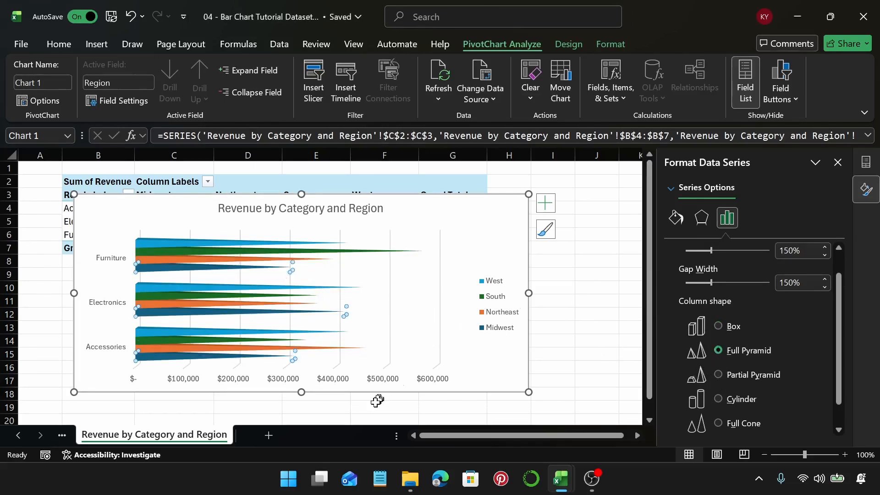
{"action": "left_click", "coordinate": [506, 250]}
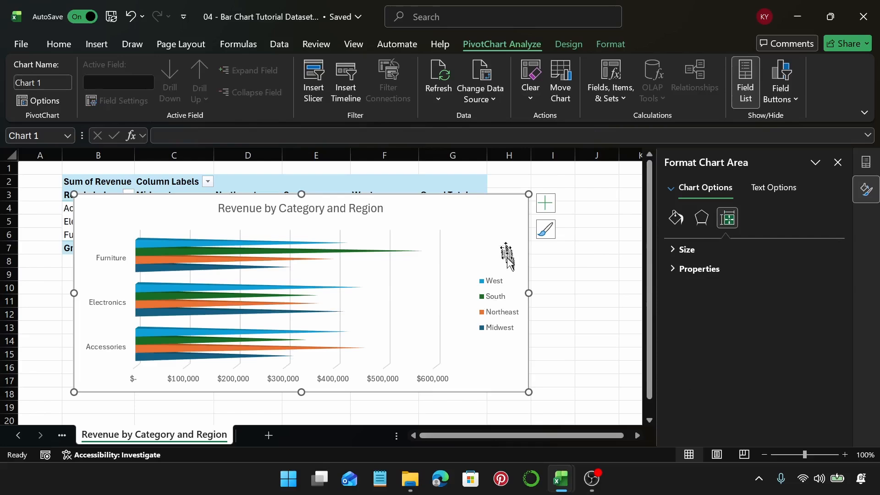
Step: Undo the Full Pyramid shape on all four region series
{"action": "key", "text": "ctrl+z"}
{"action": "key", "text": "ctrl+z"}
{"action": "key", "text": "ctrl+z"}
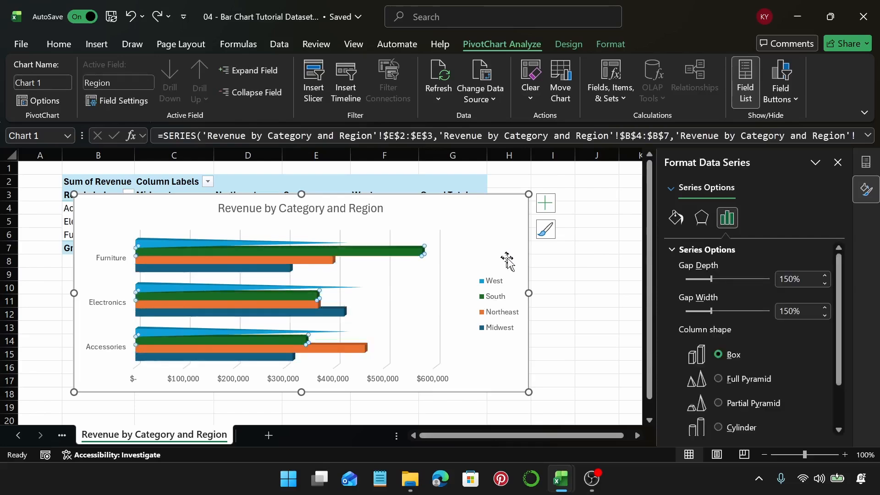
{"action": "key", "text": "ctrl+z"}
Step: Set the column shape of the West, South, Northeast and Midwest series to Cylinder
{"action": "scroll", "coordinate": [739, 426], "scroll_direction": "down", "scroll_amount": 2}
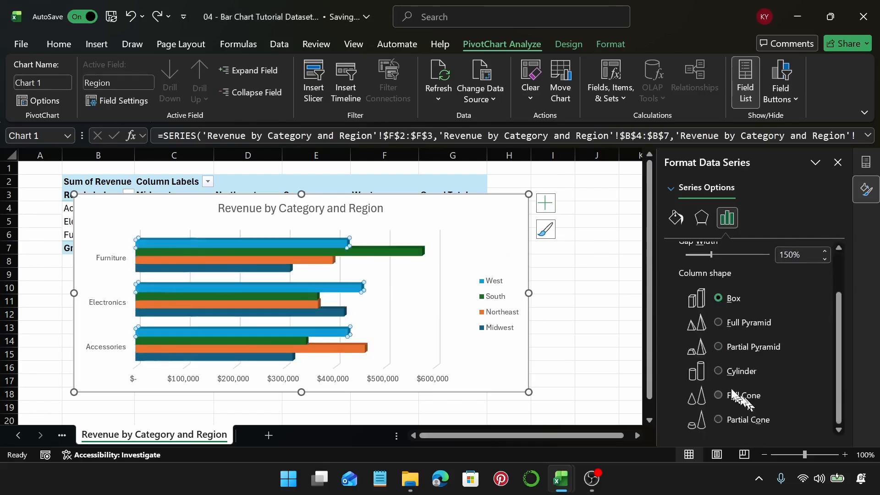
{"action": "left_click", "coordinate": [722, 370]}
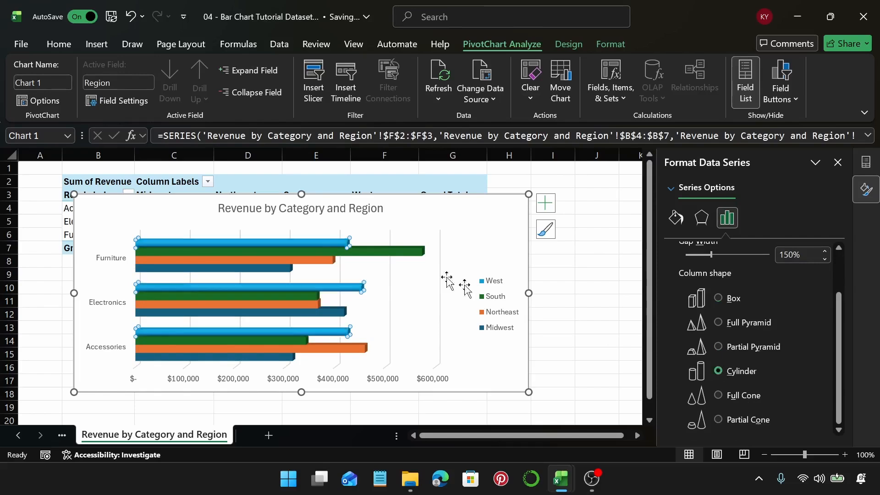
{"action": "left_click", "coordinate": [394, 252]}
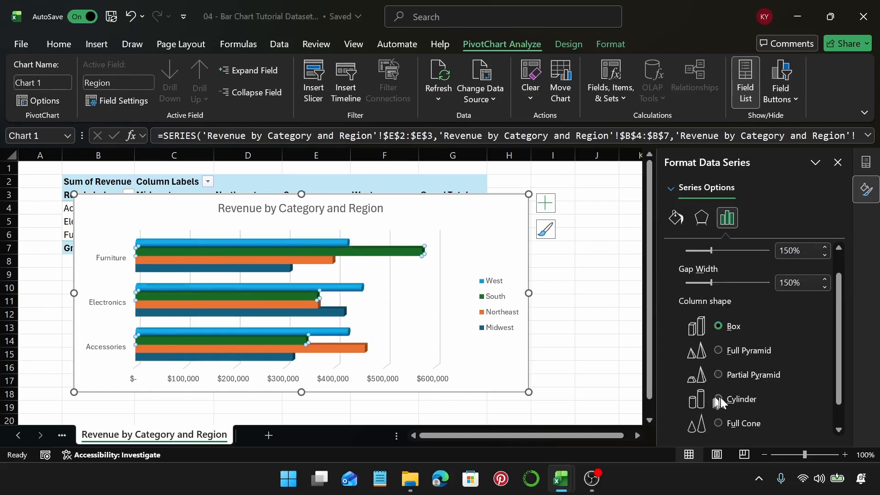
{"action": "left_click", "coordinate": [326, 260]}
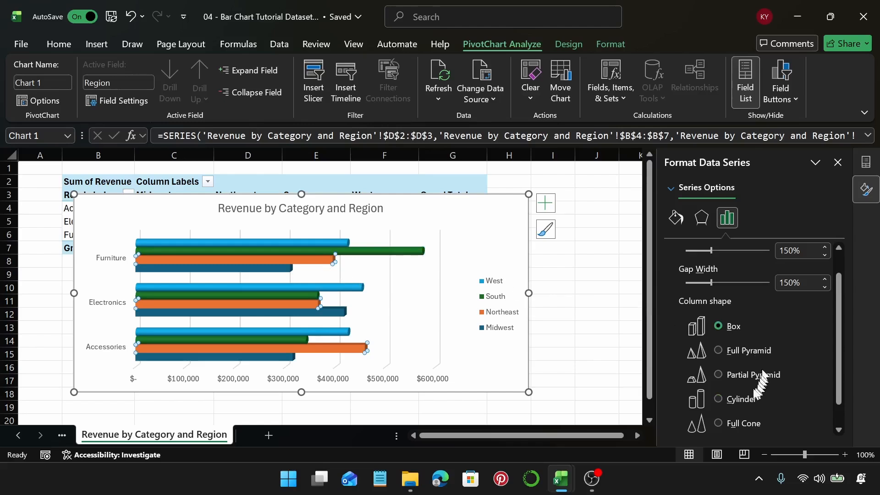
{"action": "left_click", "coordinate": [255, 268]}
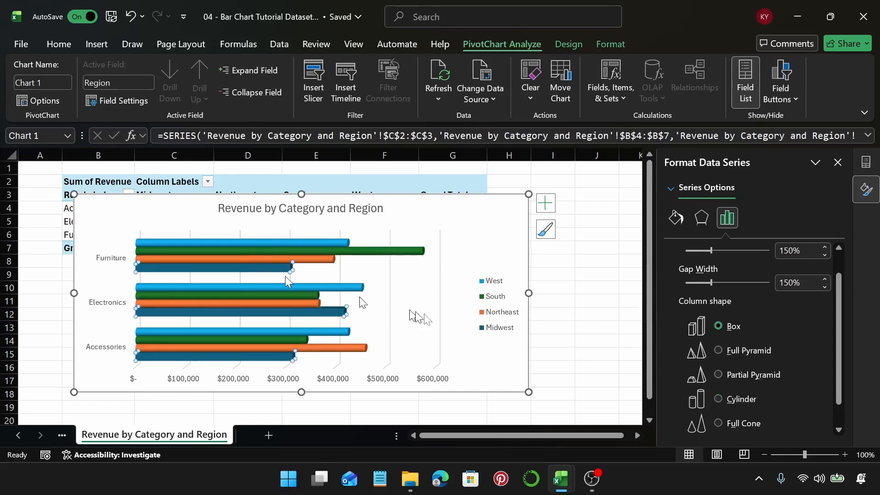
{"action": "left_click", "coordinate": [719, 400]}
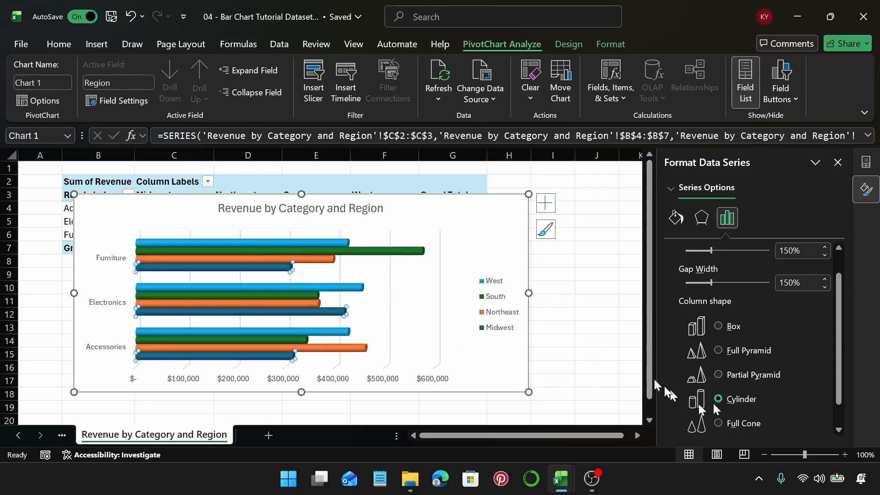
{"action": "left_click", "coordinate": [522, 247]}
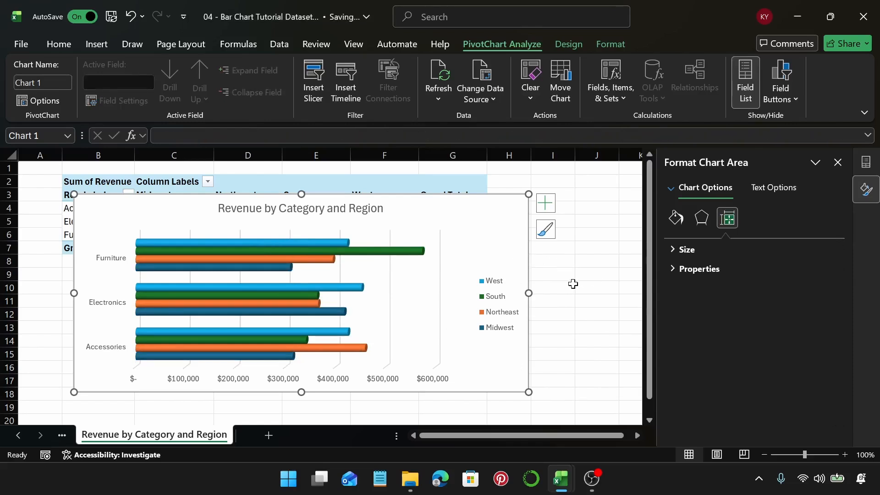
Step: Review the South series' gap and column shape options, and return to the chart area
{"action": "left_click", "coordinate": [421, 258]}
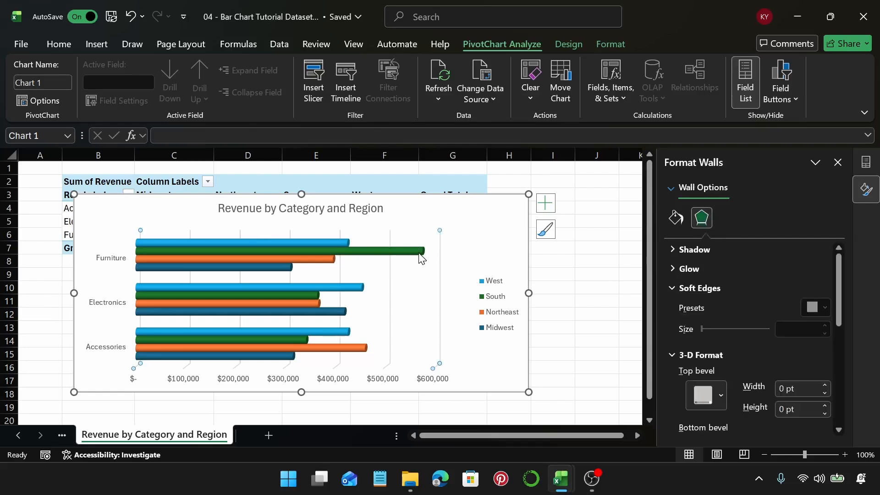
{"action": "left_click", "coordinate": [333, 251]}
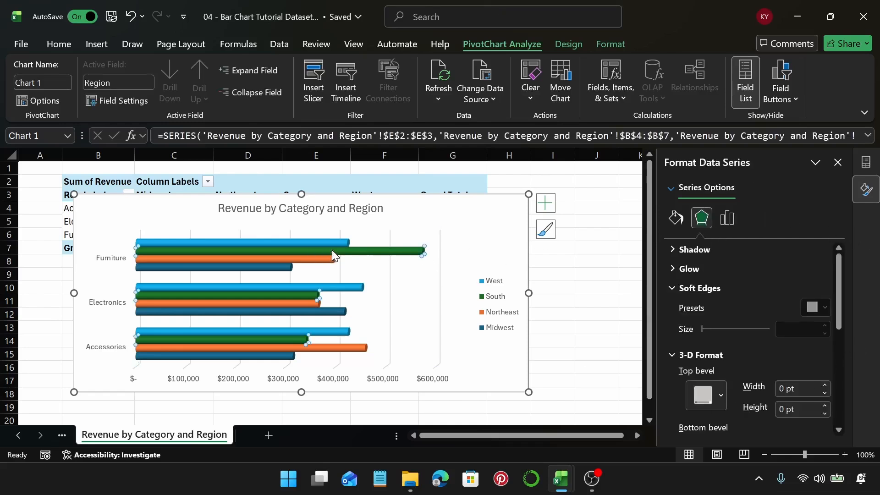
{"action": "left_click", "coordinate": [727, 219]}
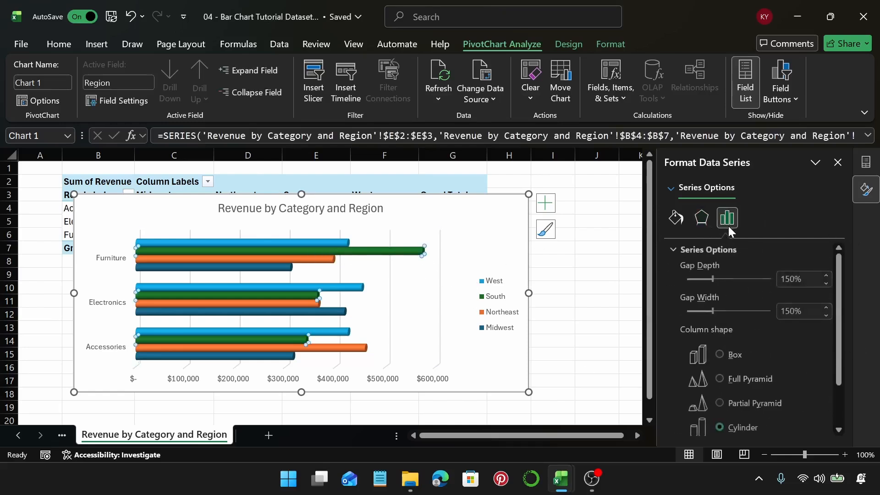
{"action": "left_click", "coordinate": [486, 249]}
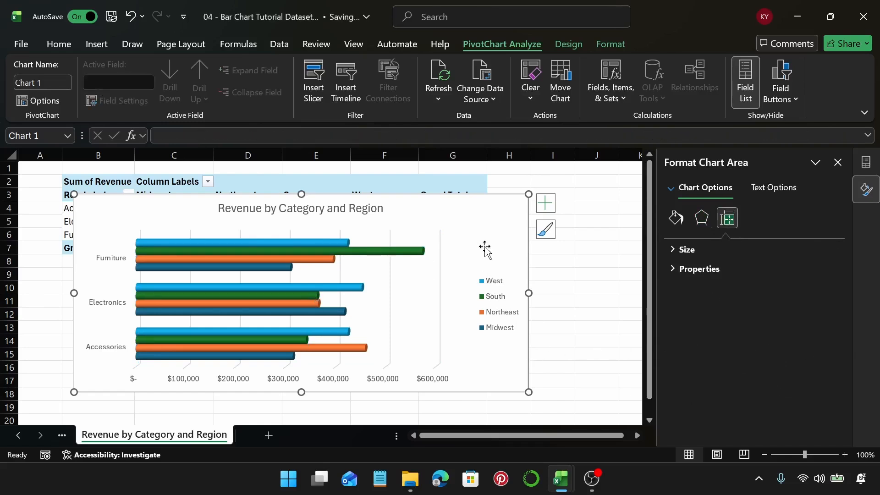